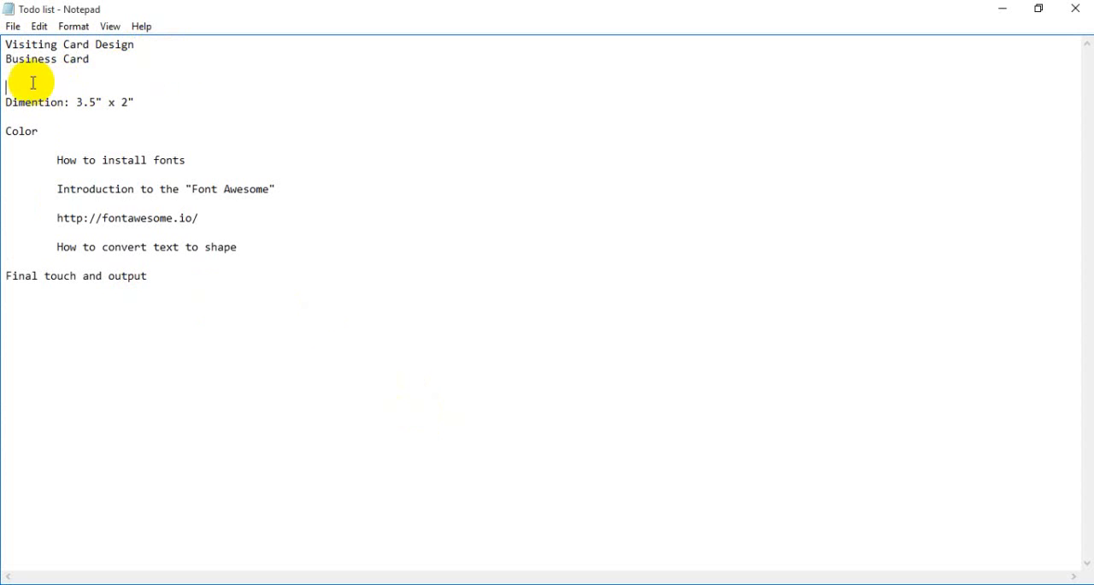
left_click_drag(8, 102, 58, 105)
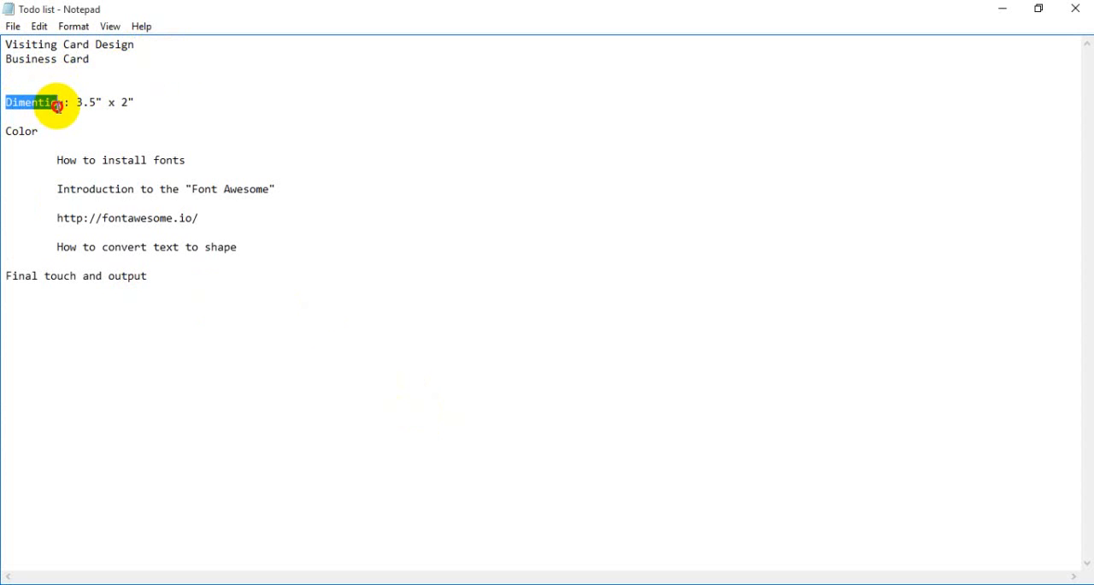
left_click(74, 112)
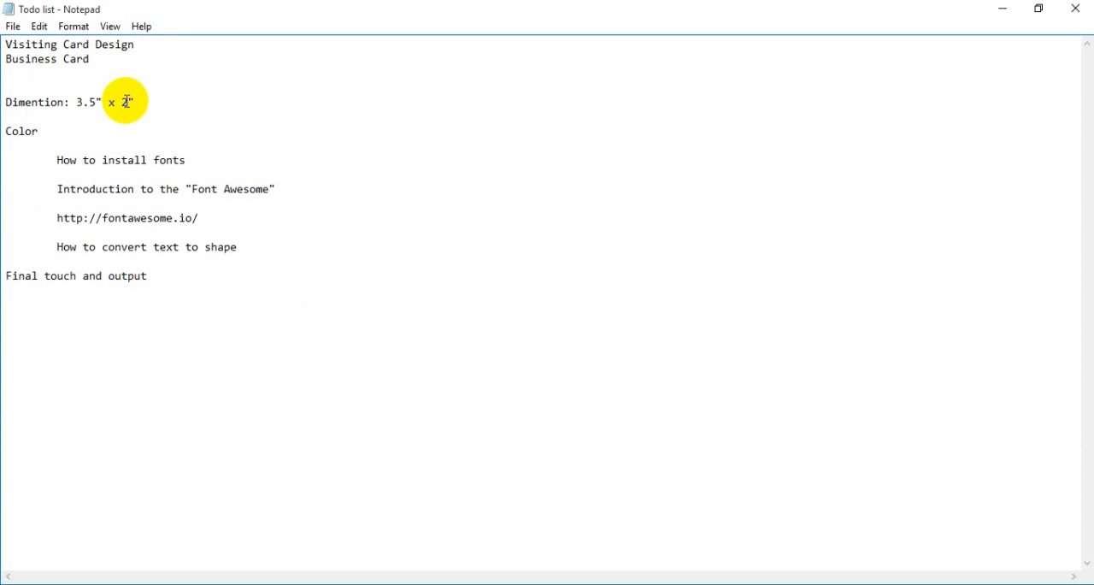
left_click(112, 114)
left_click_drag(184, 103, 73, 103)
- Add the line "Bleed 3.75 x 2.25" between the dimension and colour entries of the to-do list
left_click(171, 114)
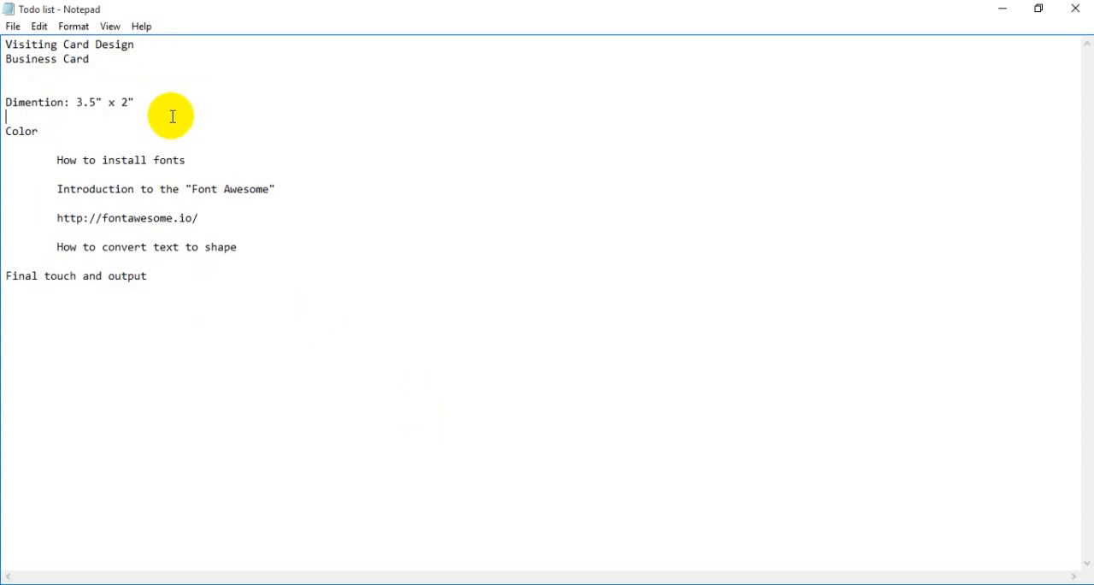
key("Return")
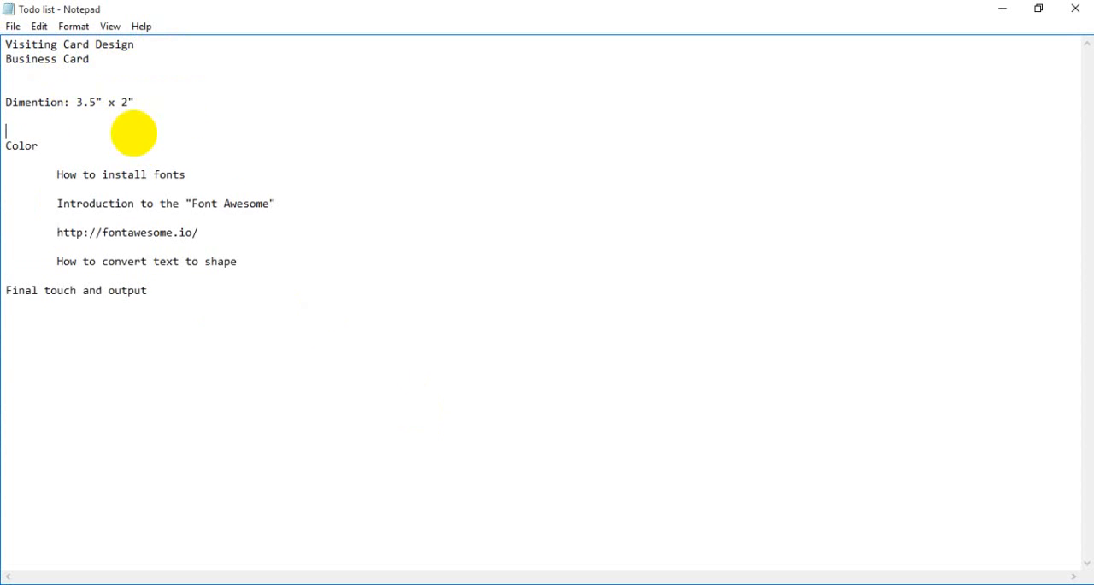
key("Return")
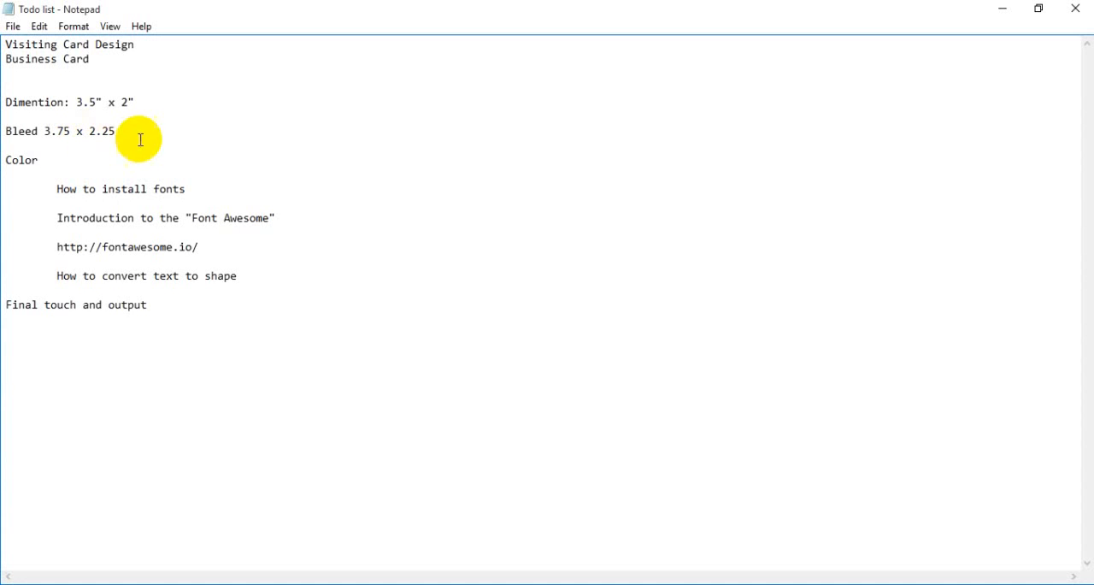
left_click_drag(152, 137, 136, 100)
left_click(86, 132)
left_click(132, 139)
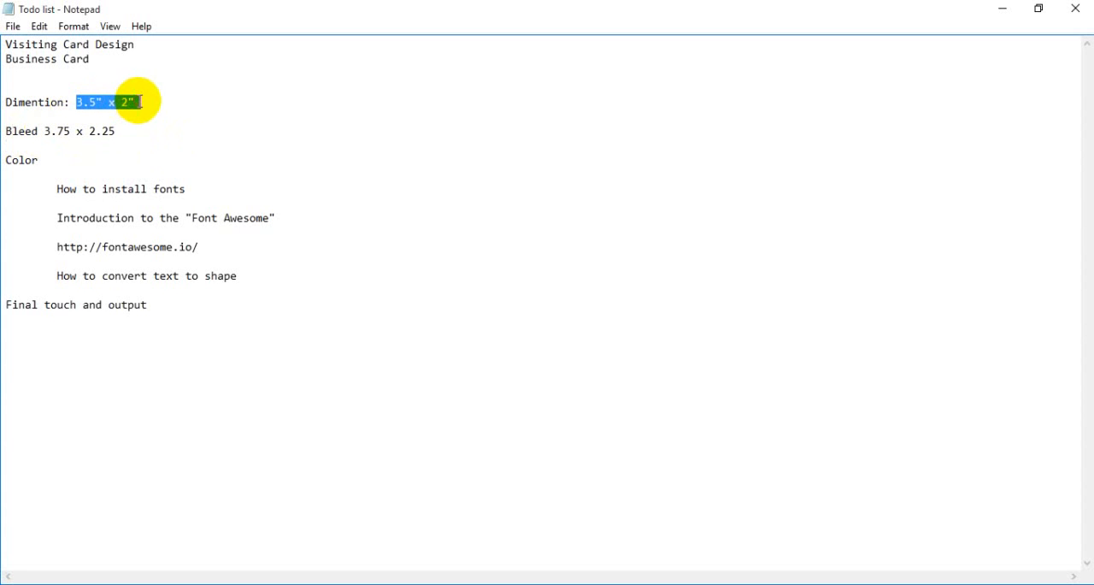
left_click(146, 114)
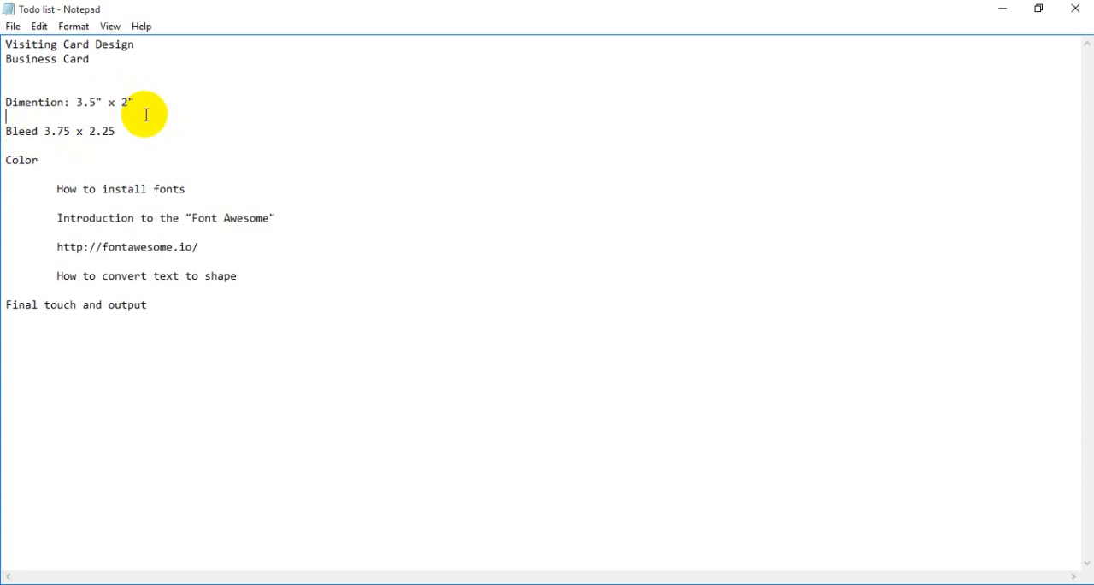
left_click_drag(118, 132, 7, 100)
left_click(180, 145)
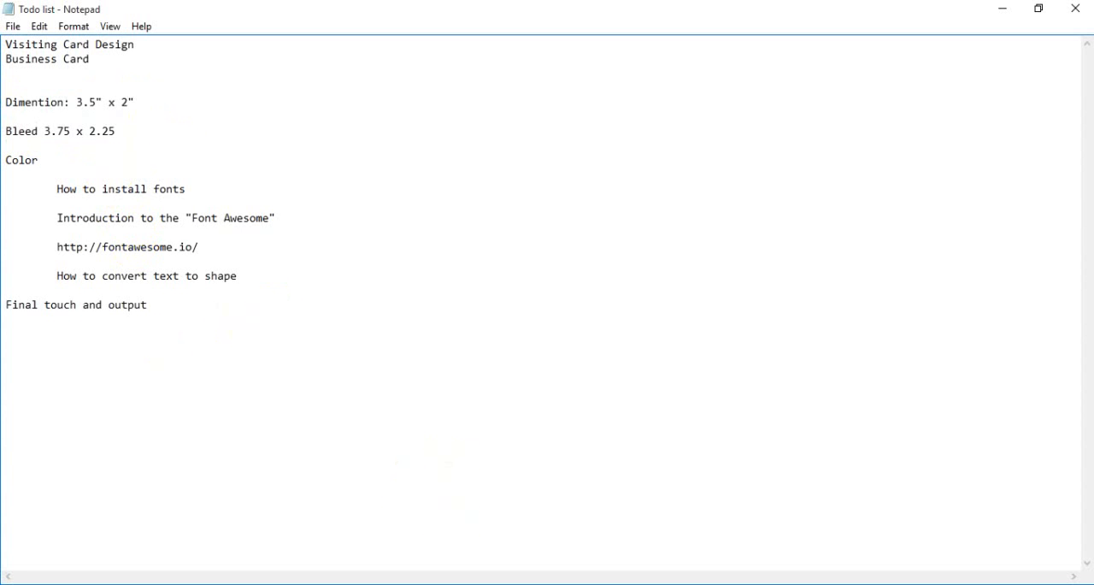
- Switch to Photoshop and create a new CMYK document 3.75 inches wide and 2.25 inches high at 300 pixels/inch
key("alt+Tab")
left_click(15, 26)
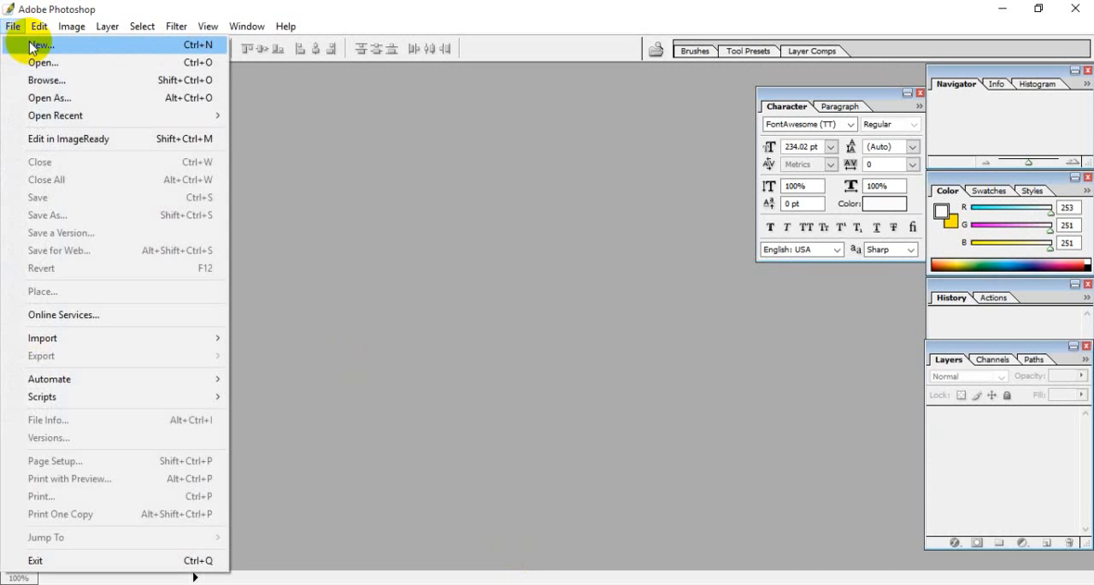
left_click(35, 47)
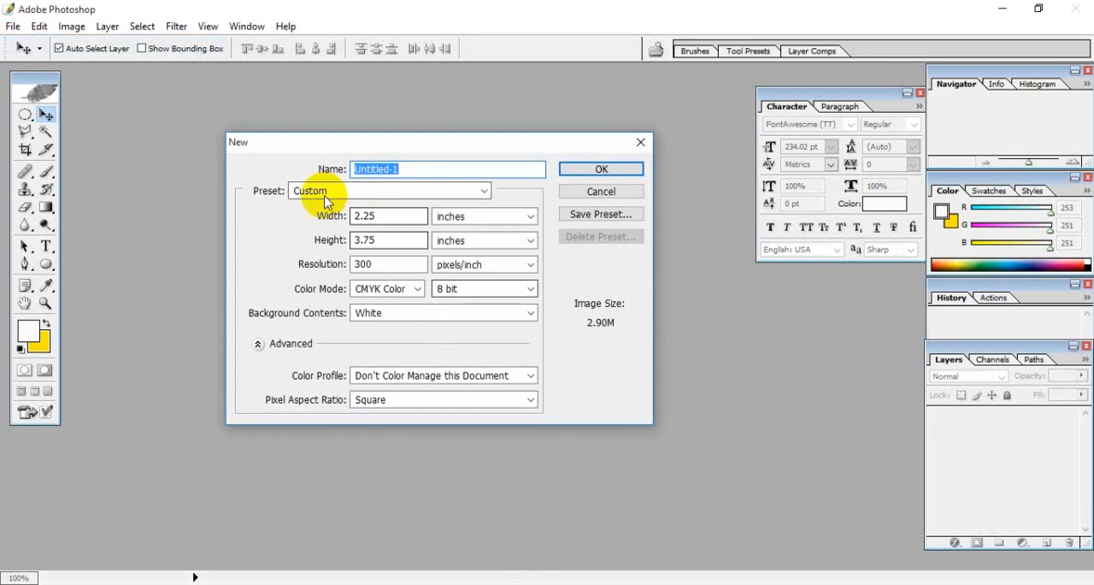
left_click_drag(415, 146, 395, 103)
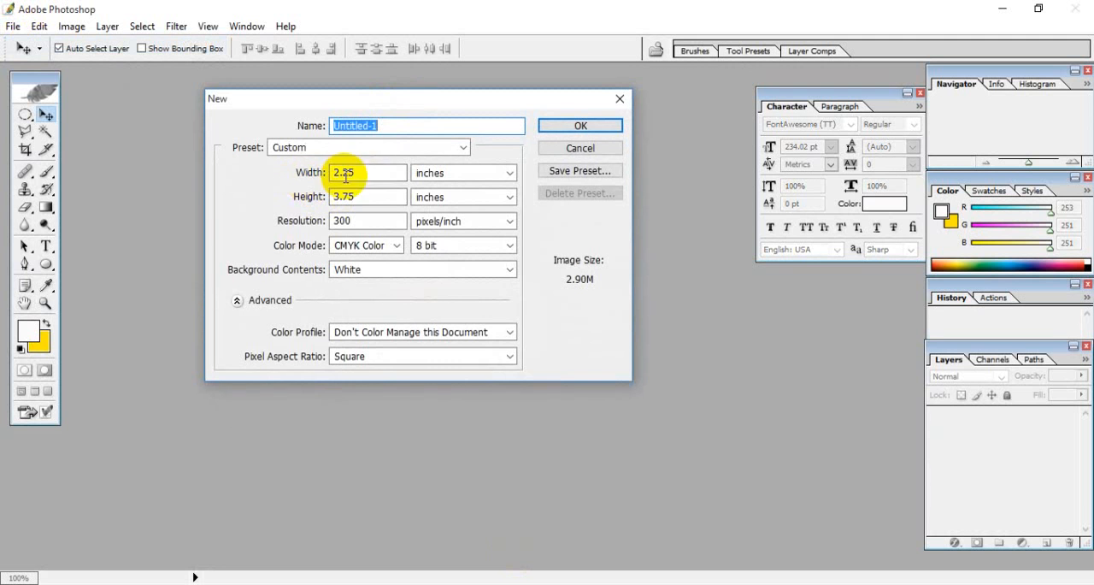
left_click(303, 172)
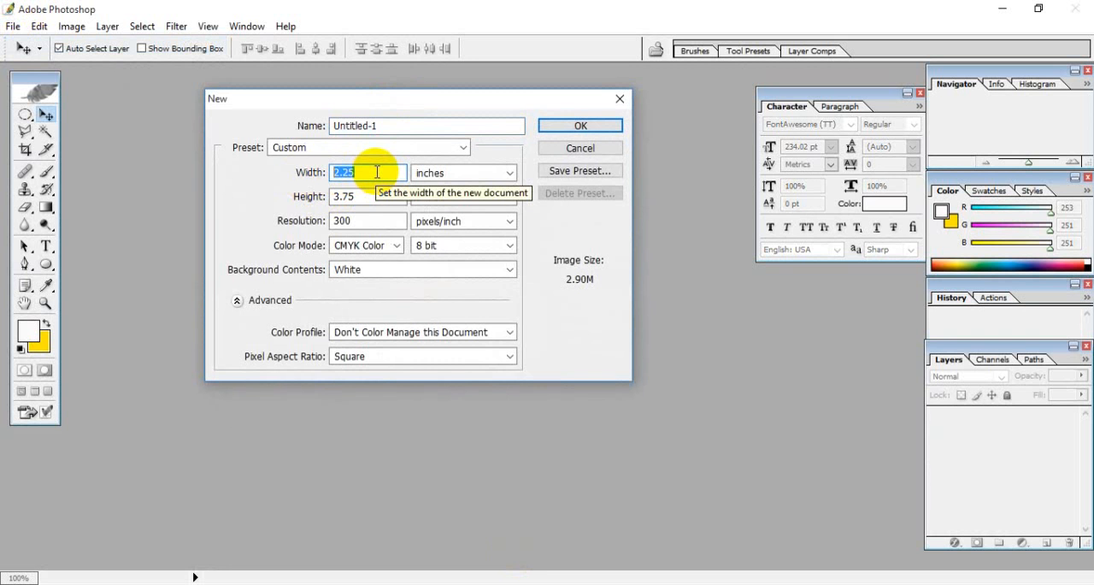
type("3")
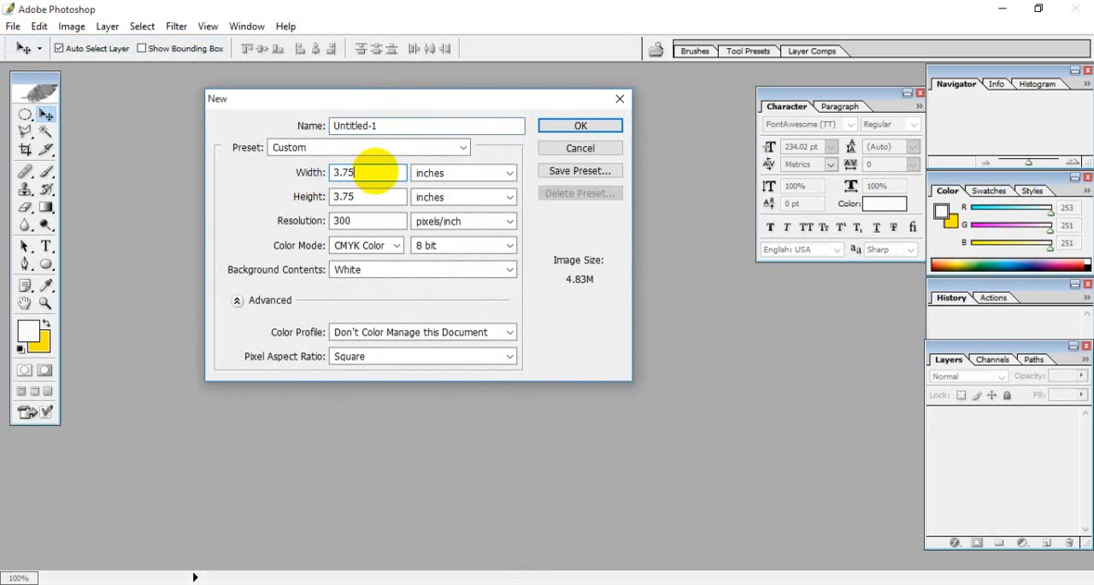
key("Tab")
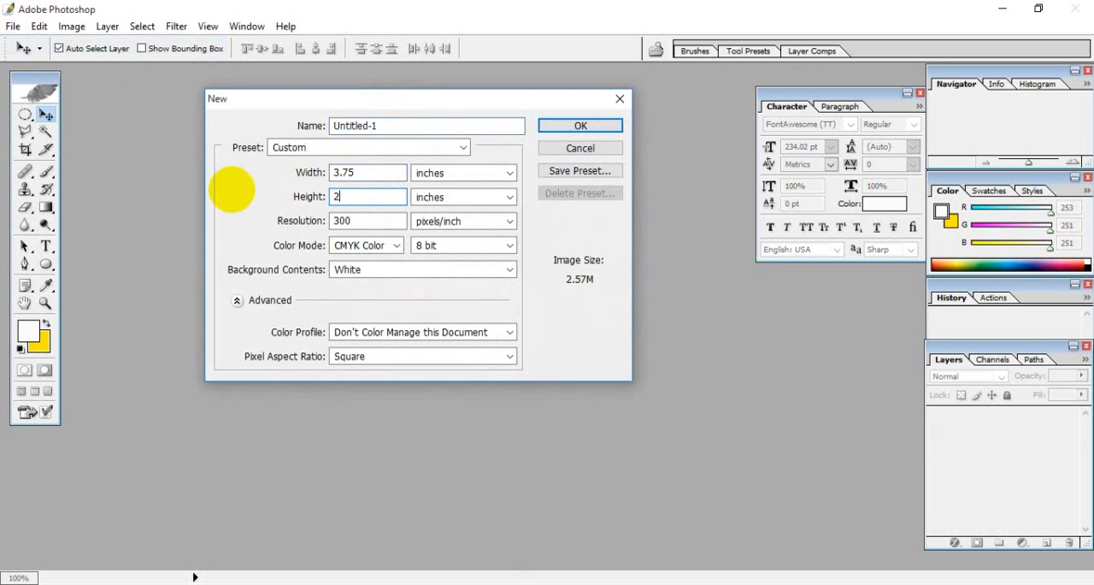
left_click(580, 127)
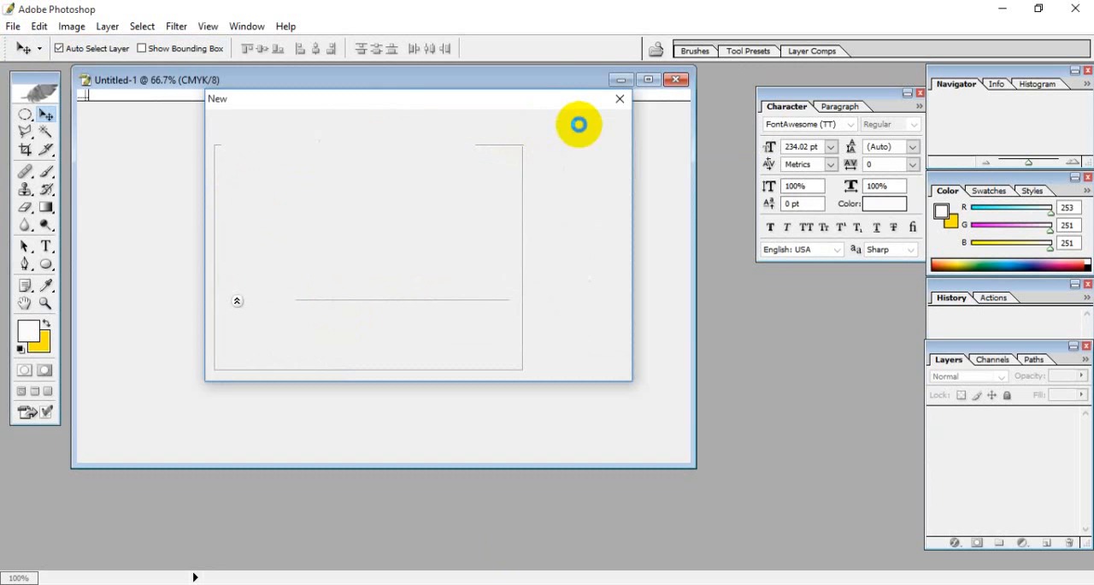
- Maximize the document window and move the floating Character palette clear of the canvas
left_click(649, 80)
key("ctrl+0")
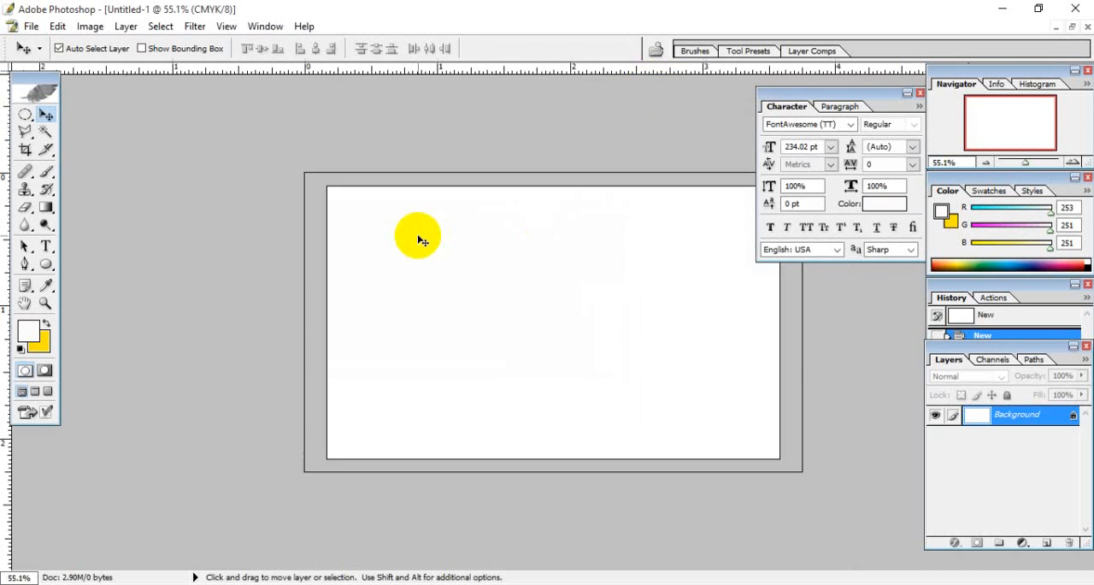
left_click_drag(822, 99, 923, 77)
key("ctrl+plus")
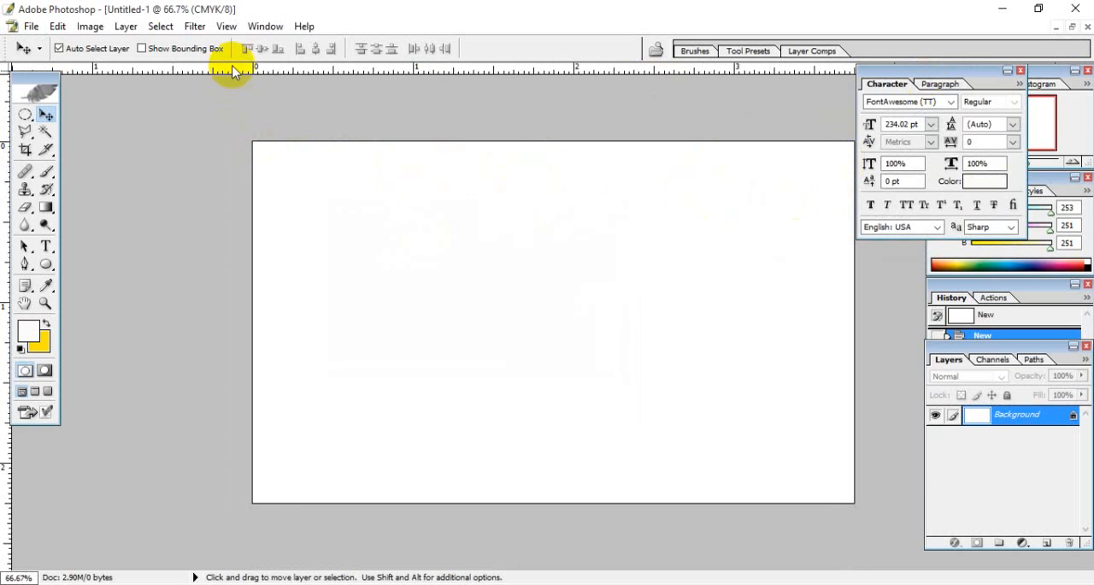
- Add a vertical guide at 0.125 in to mark the bleed on the card's left side
left_click(225, 27)
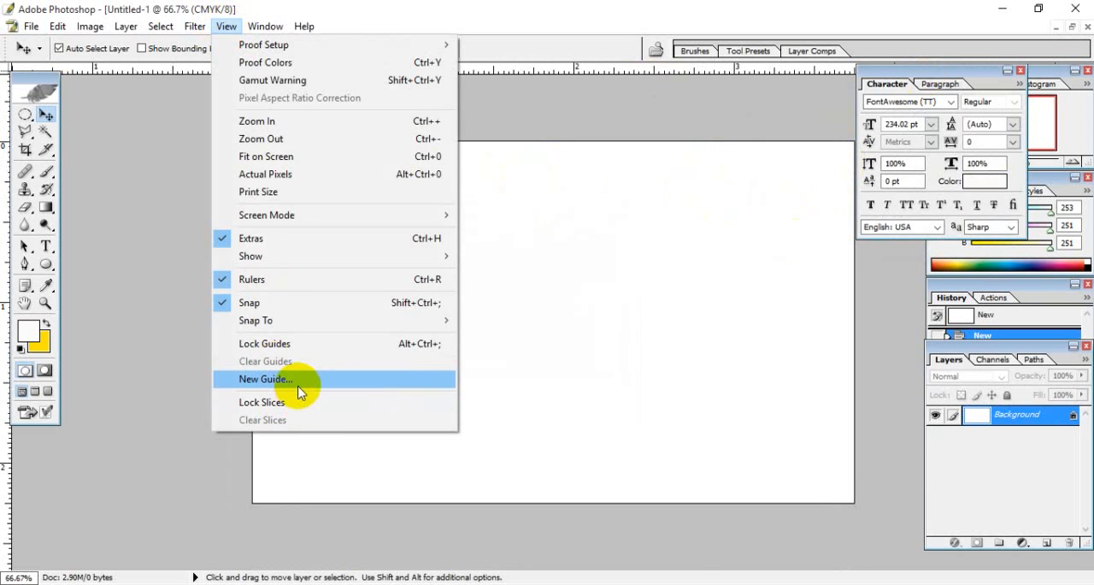
left_click(271, 379)
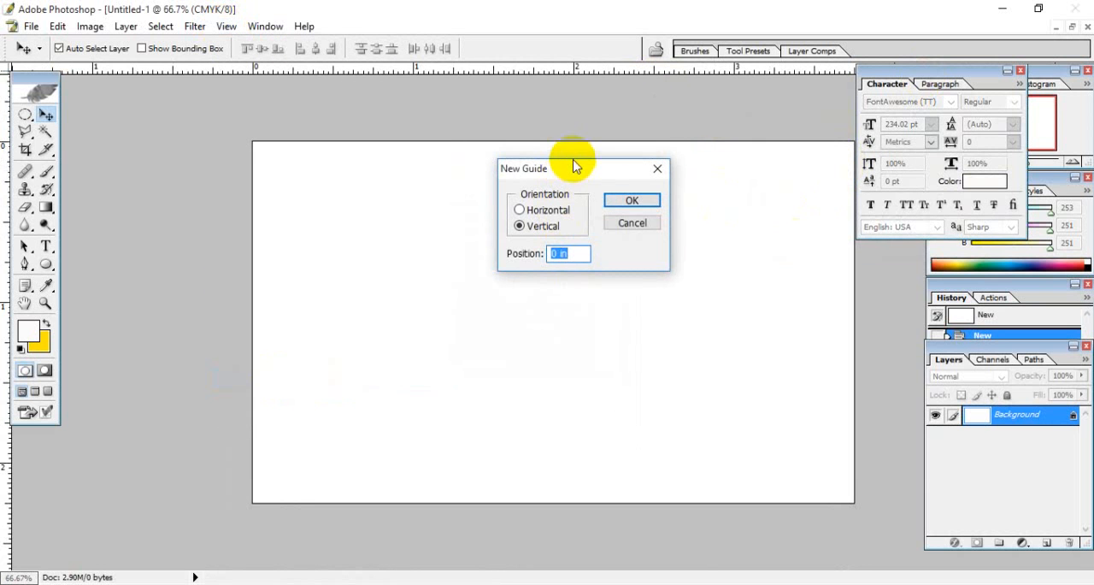
left_click_drag(574, 166, 498, 212)
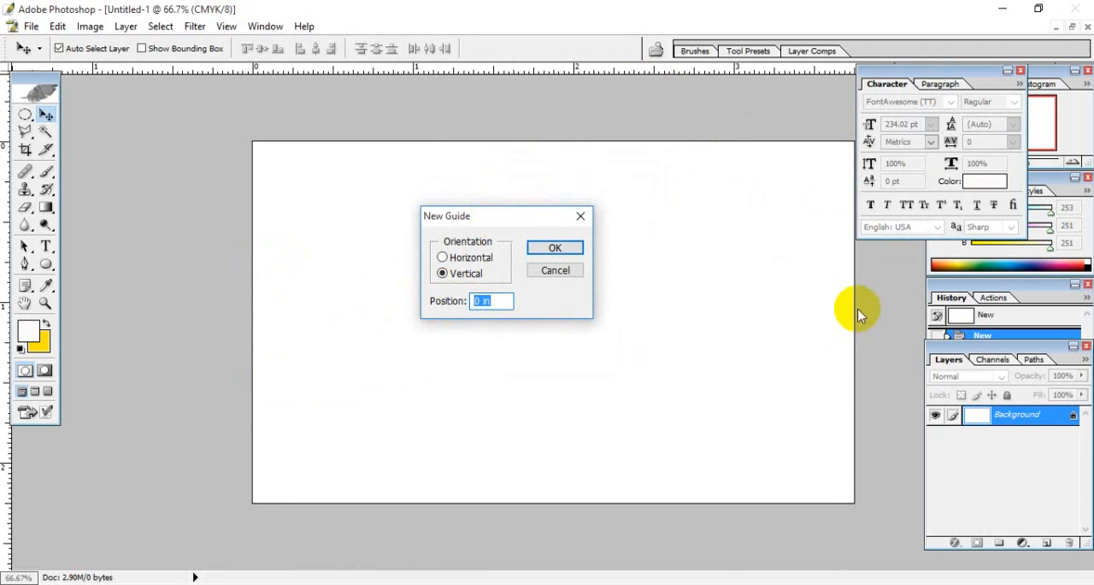
left_click_drag(524, 213, 537, 210)
left_click(519, 298)
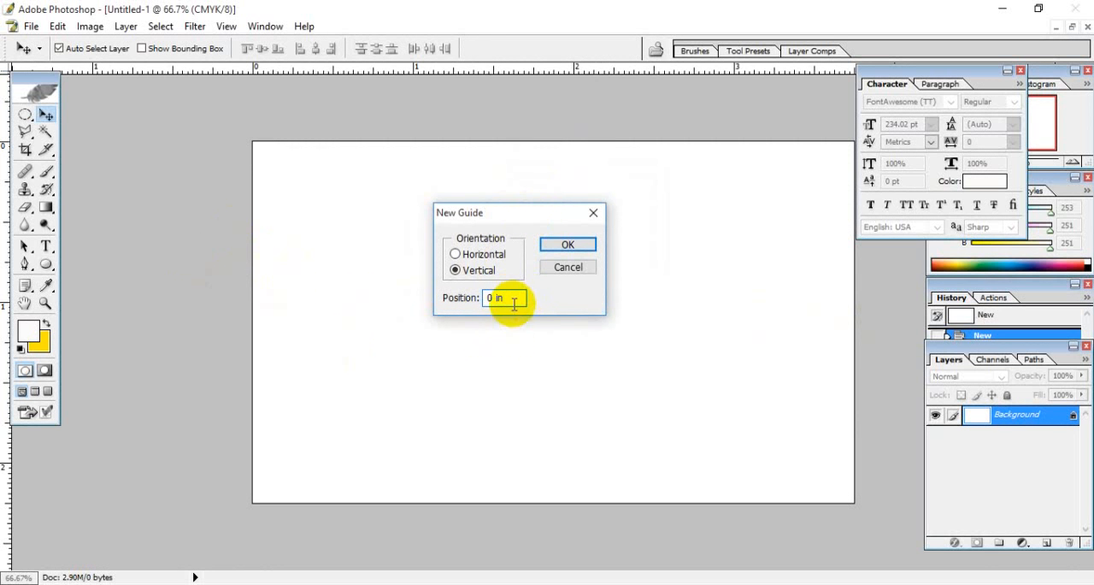
left_click_drag(505, 298, 483, 309)
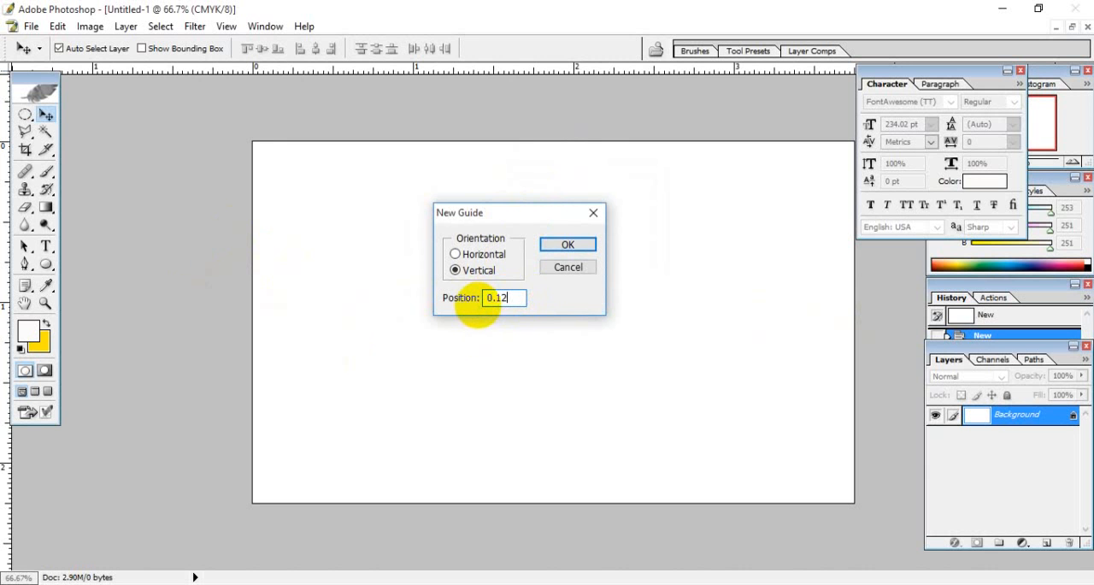
left_click_drag(524, 208, 531, 206)
left_click_drag(521, 297, 505, 298)
left_click(524, 296)
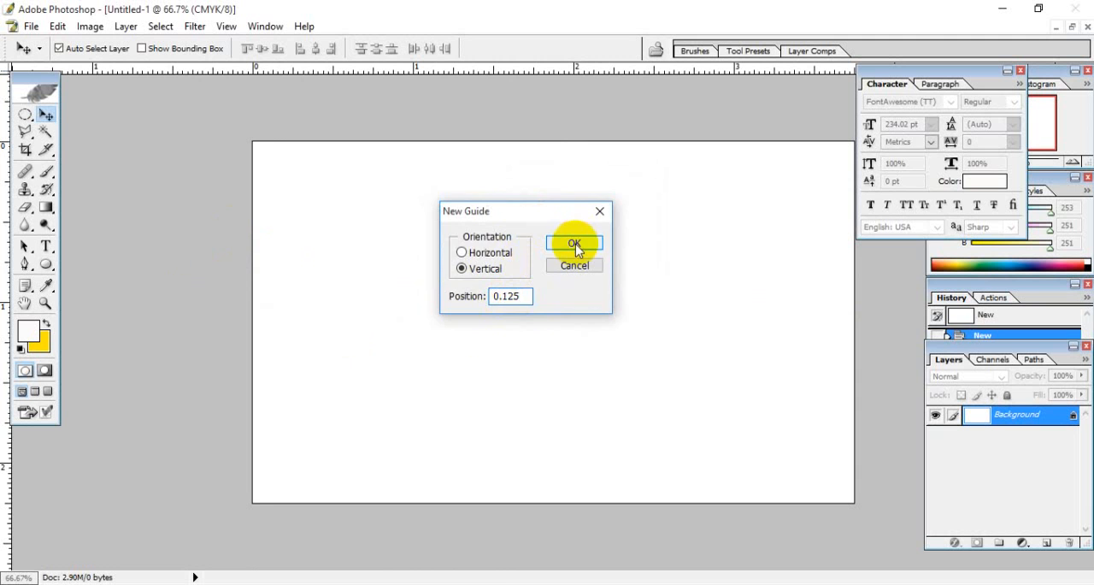
left_click(575, 244)
left_click(331, 205)
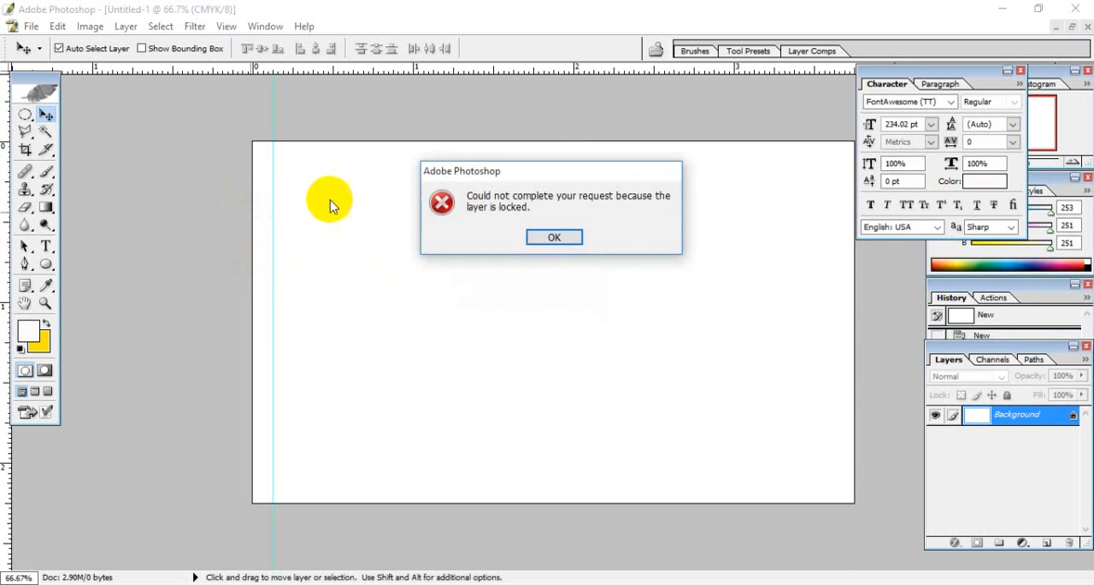
left_click(556, 239)
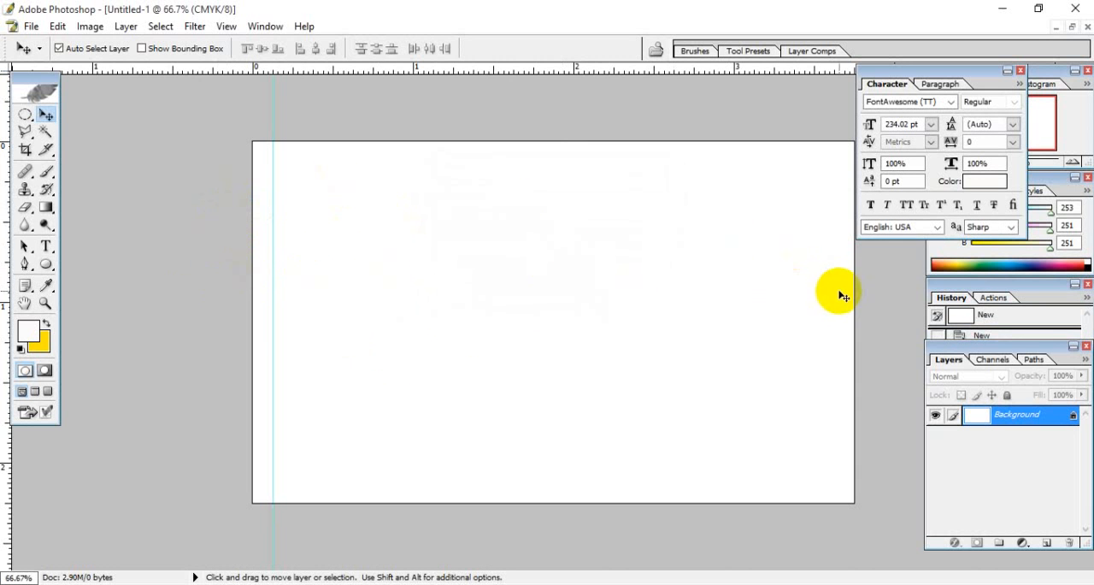
- Add a vertical guide at 3.625 in to mark the bleed on the card's right side
left_click(194, 26)
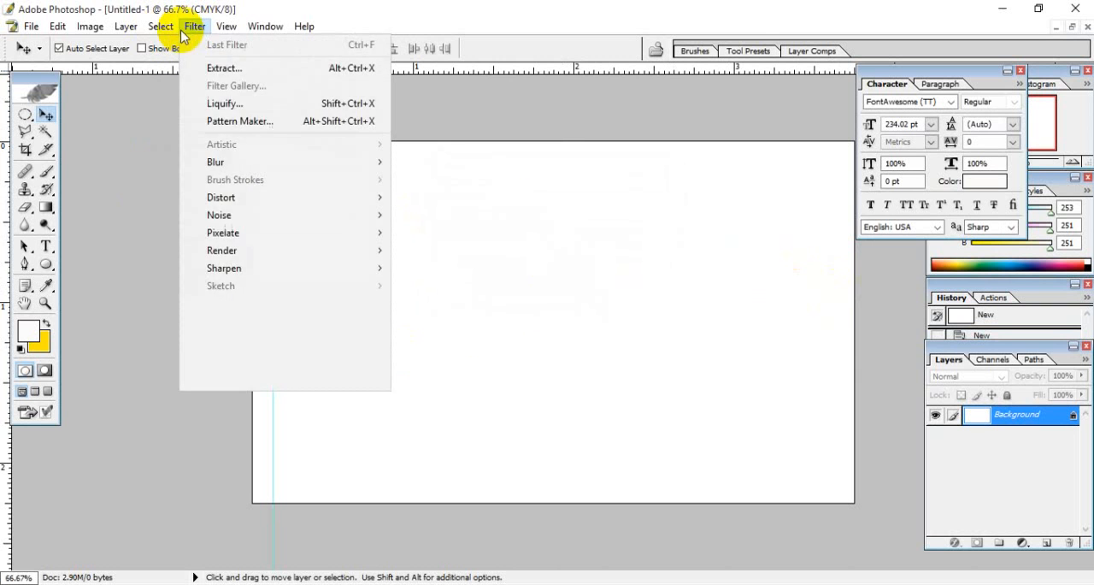
mouse_move(226, 27)
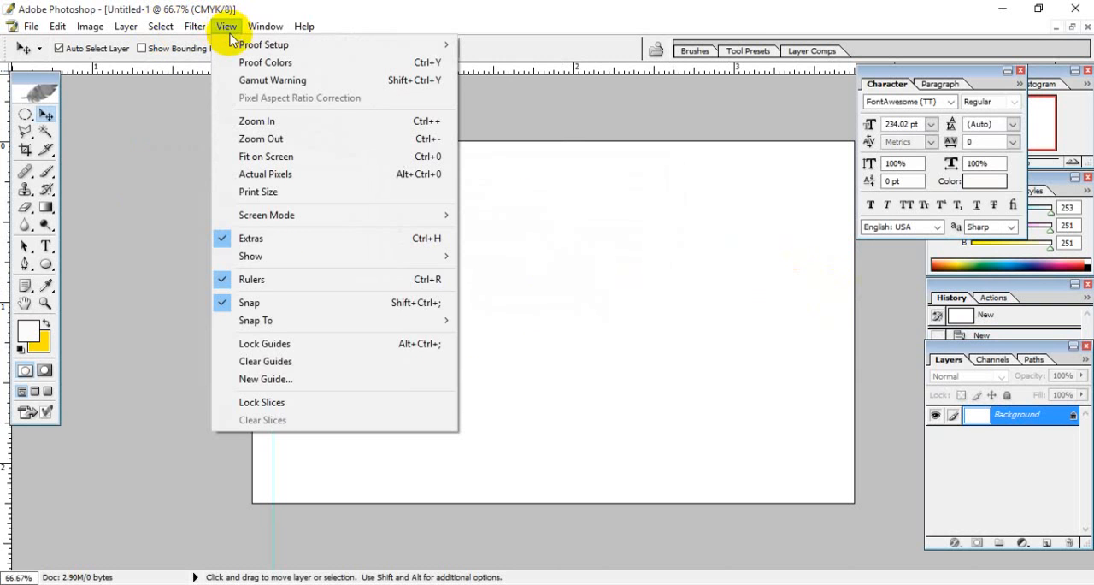
left_click(286, 380)
left_click_drag(517, 218, 644, 232)
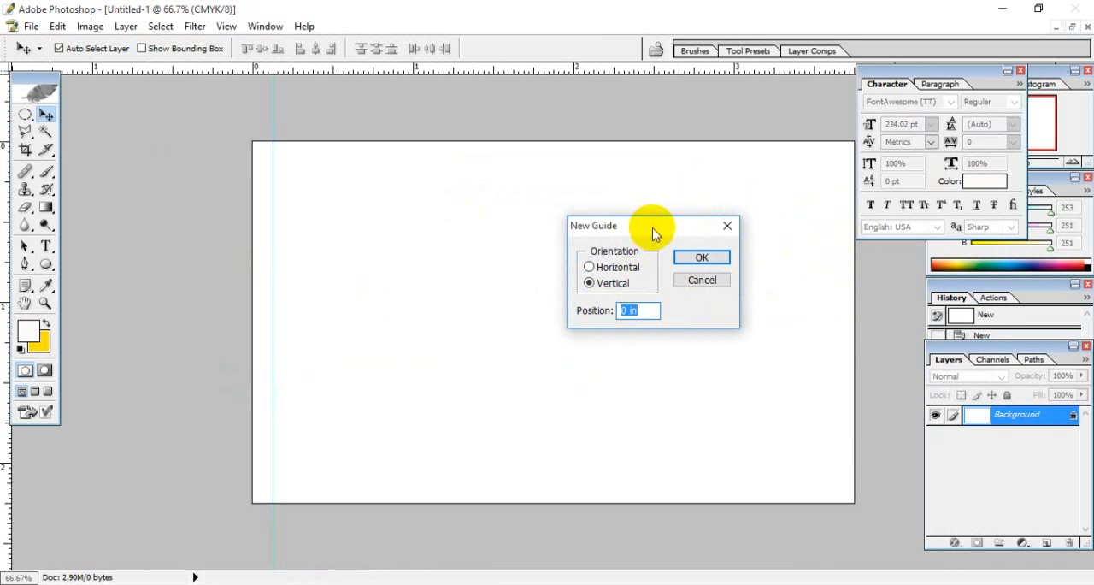
left_click_drag(654, 228, 675, 221)
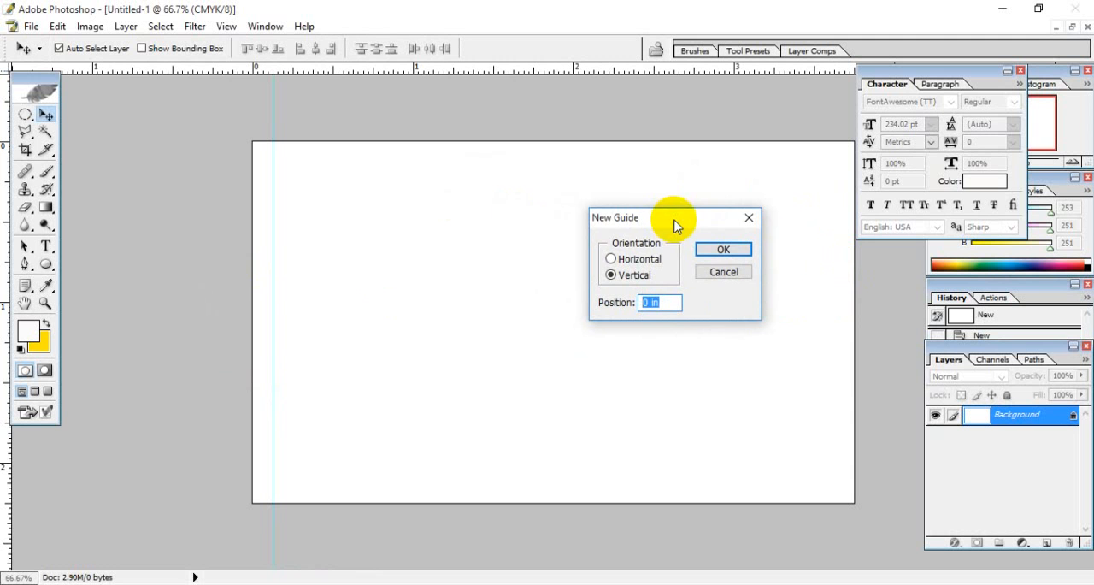
left_click_drag(675, 224, 655, 214)
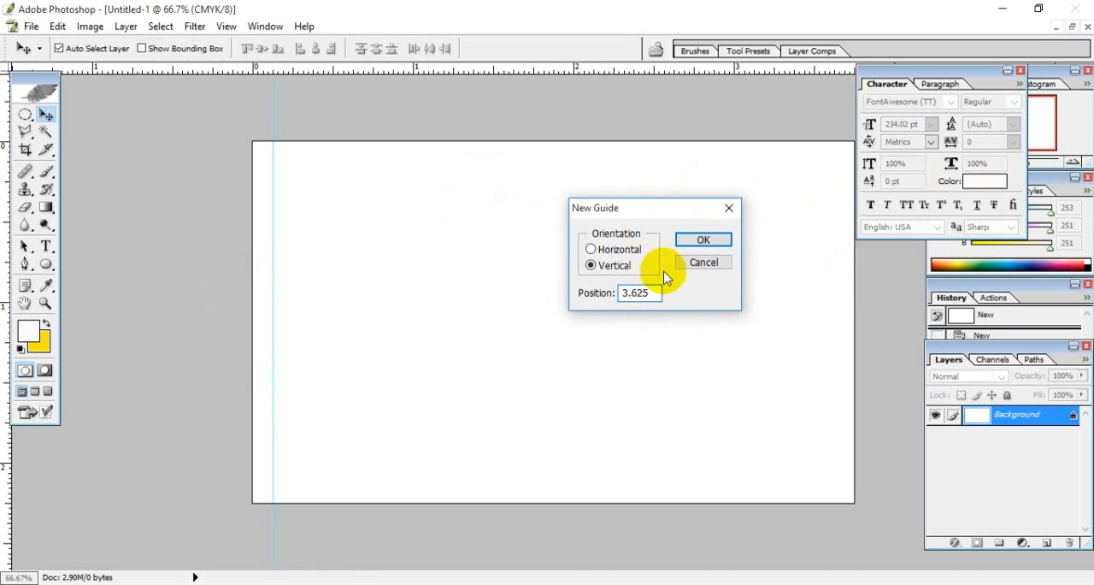
left_click(697, 242)
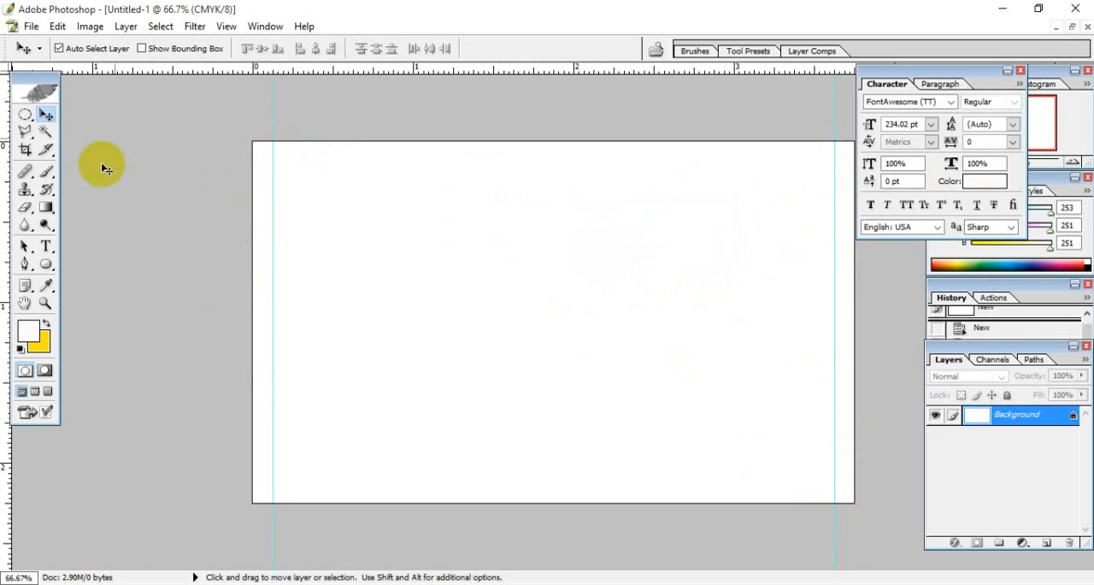
- Add a horizontal guide at 0.125 in to mark the bleed along the card's upper edge
left_click(224, 26)
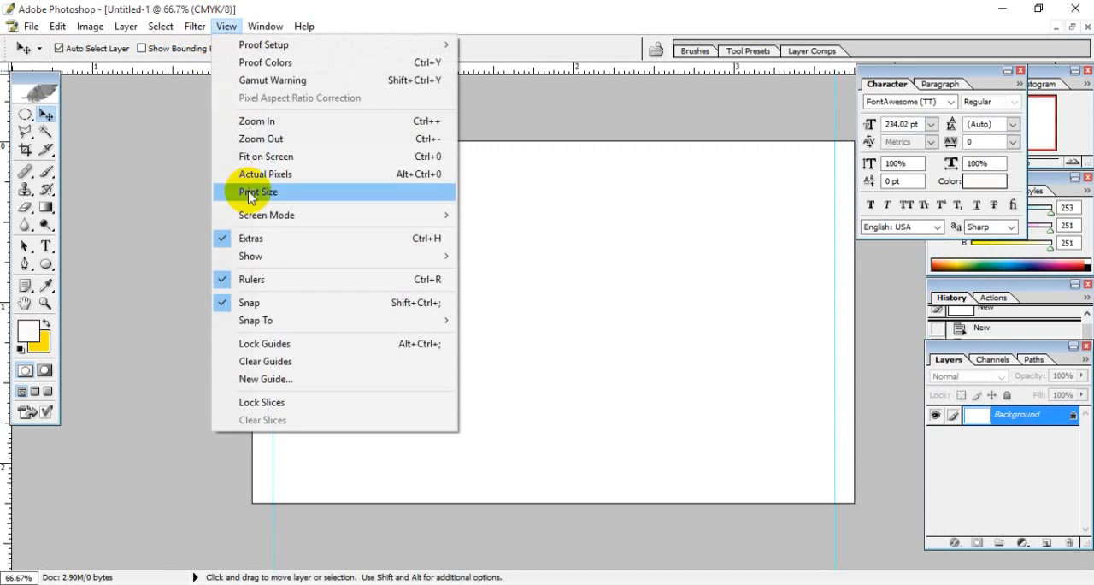
left_click(277, 386)
left_click(596, 247)
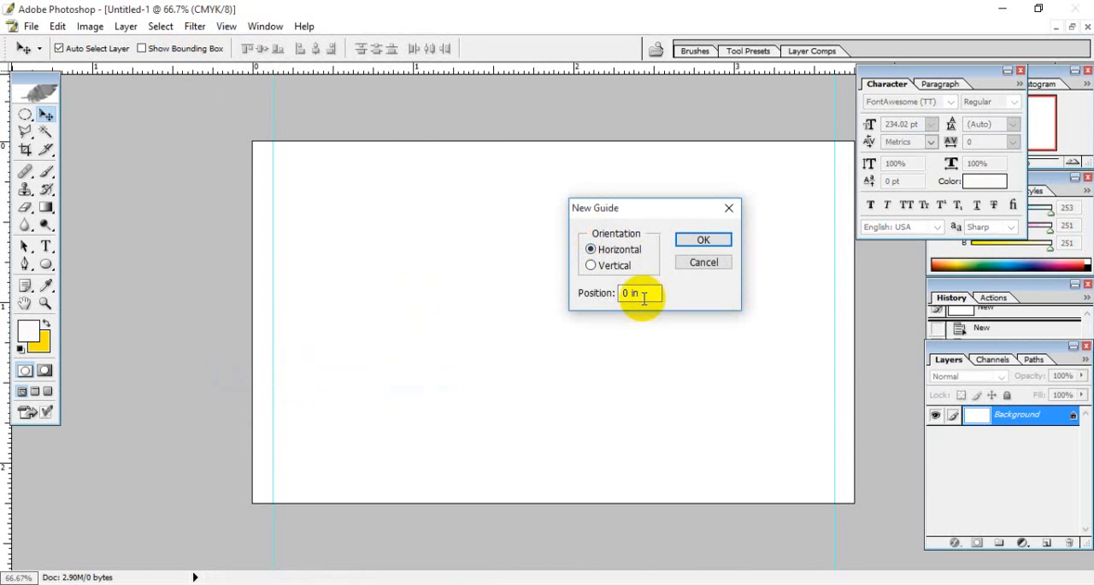
left_click_drag(642, 296, 547, 298)
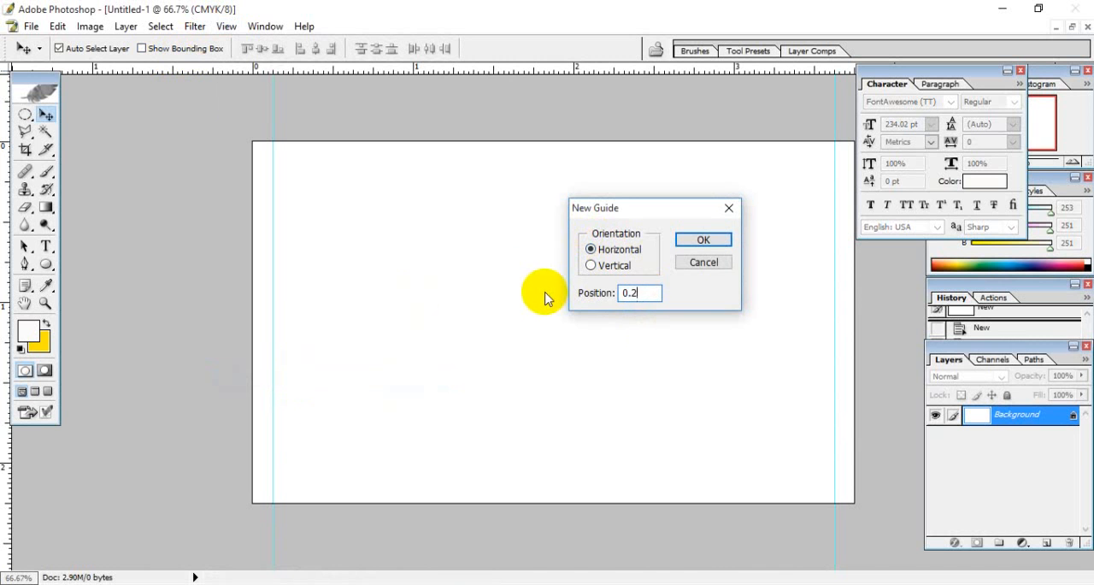
key("Return")
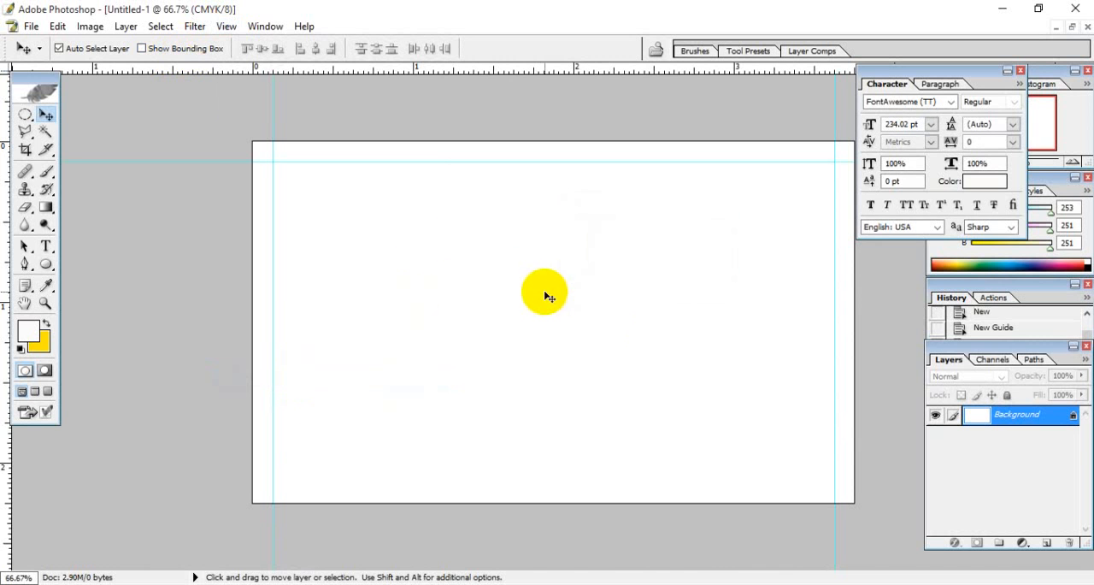
left_click(228, 27)
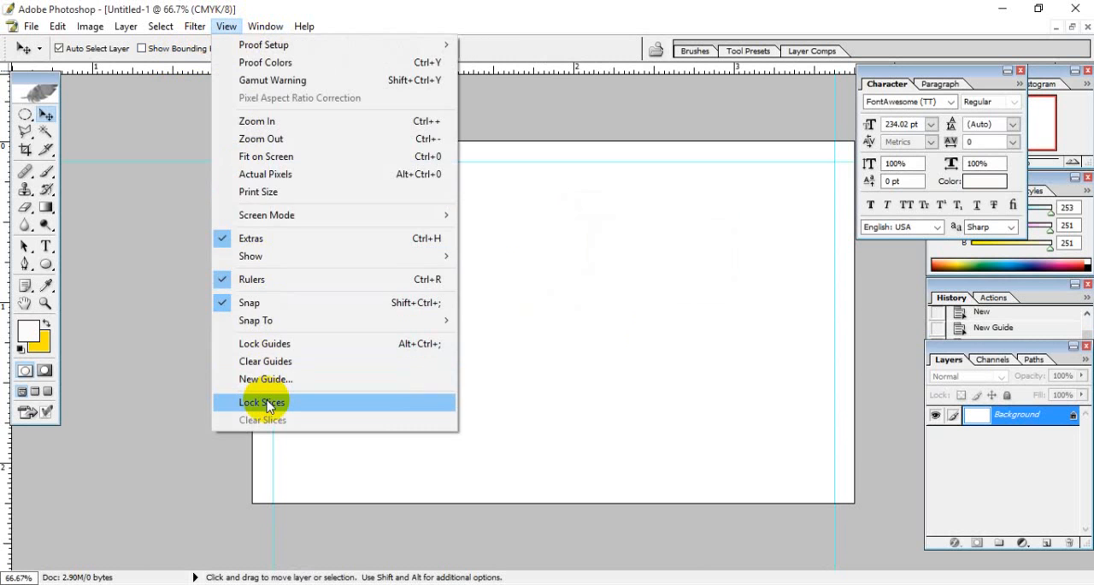
left_click(282, 386)
left_click_drag(647, 211, 636, 188)
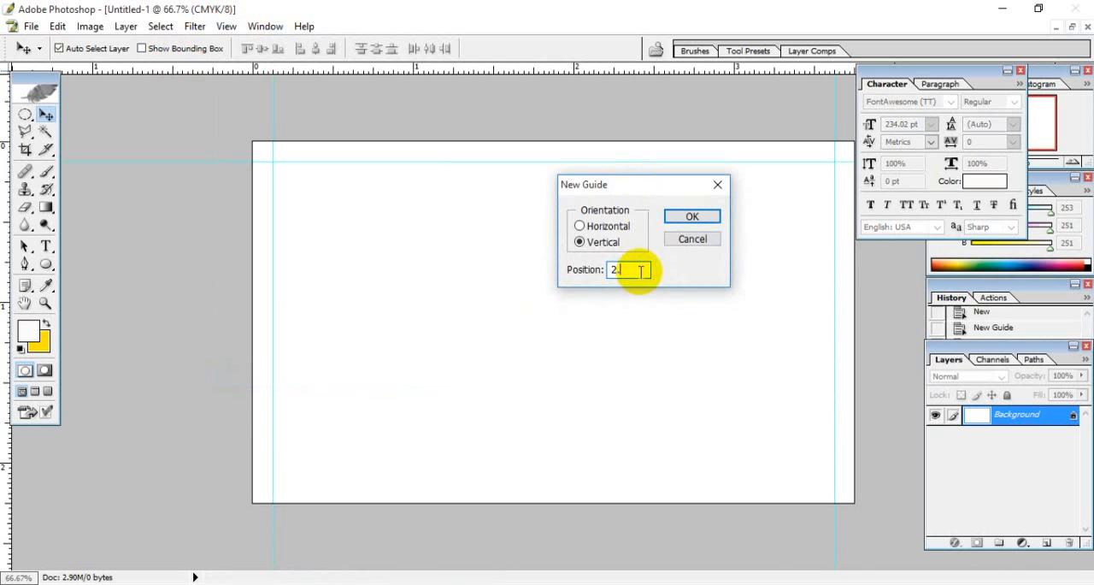
key("Return")
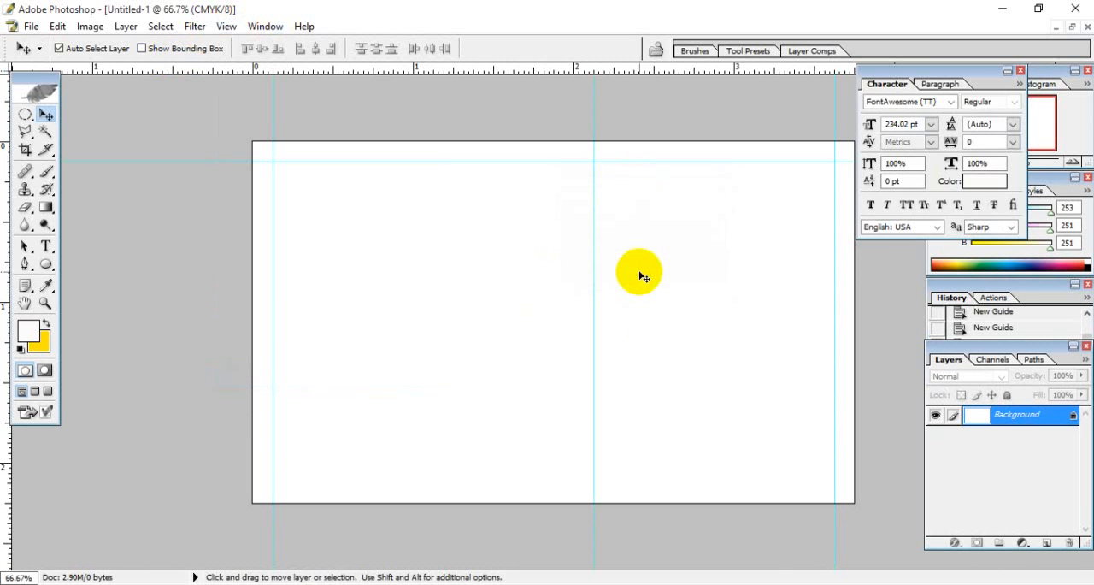
- Add a horizontal guide at 2.125 in to mark the bleed along the card's lower edge
left_click(226, 26)
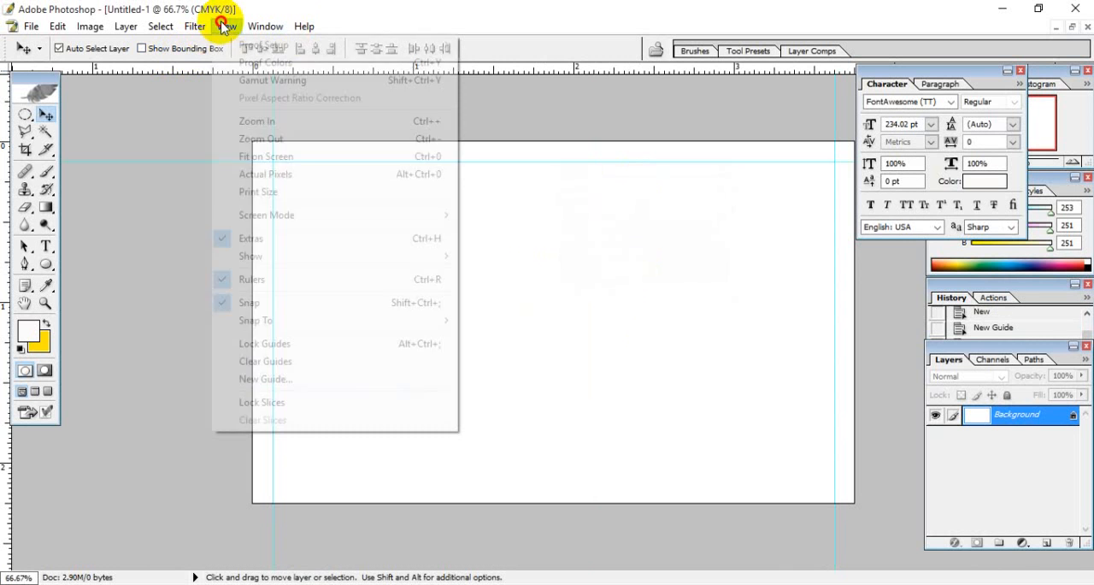
left_click(291, 379)
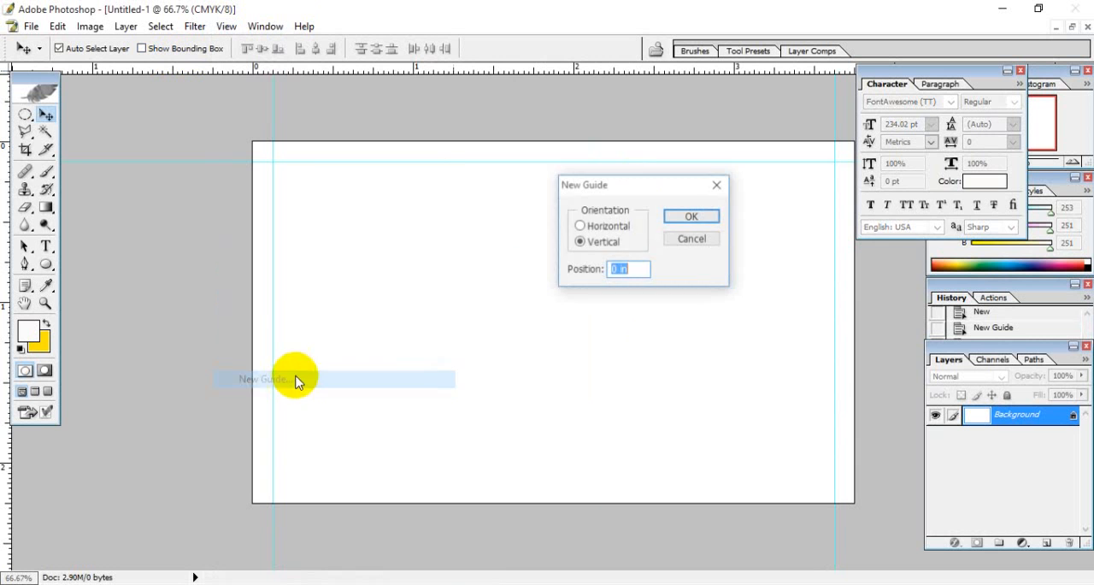
left_click(584, 225)
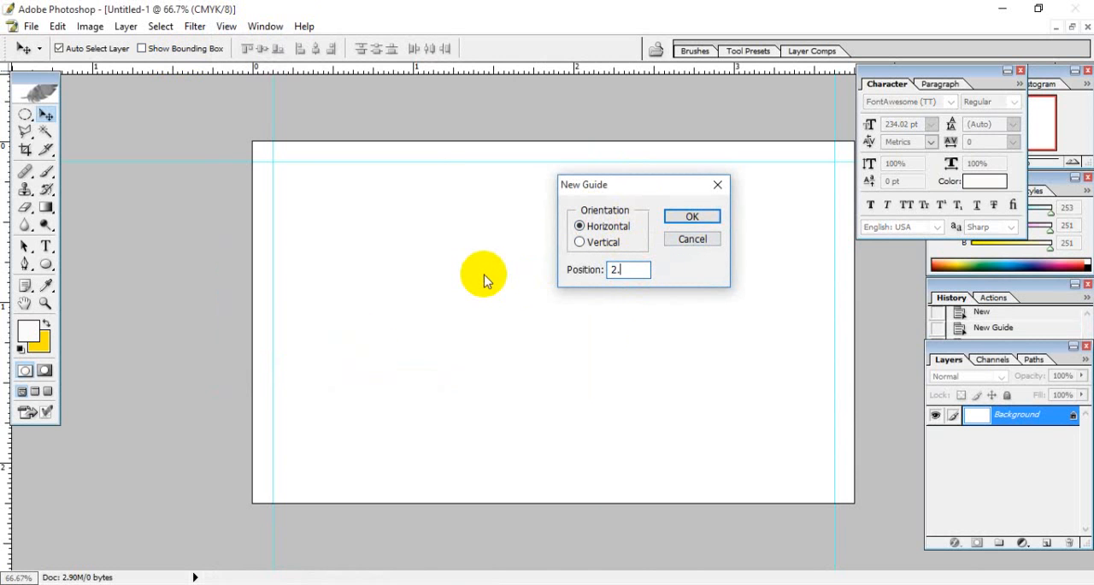
type("2.125")
key("Return")
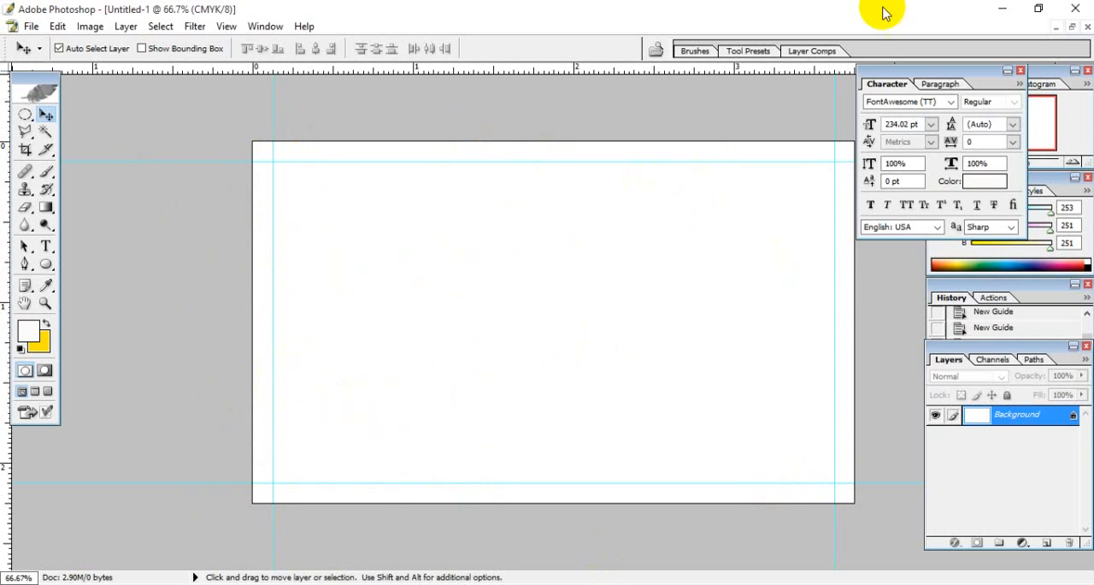
- Switch to the to-do list in Notepad and review the notes on installing fonts, Font Awesome and its website address
left_click(1000, 8)
left_click(222, 183)
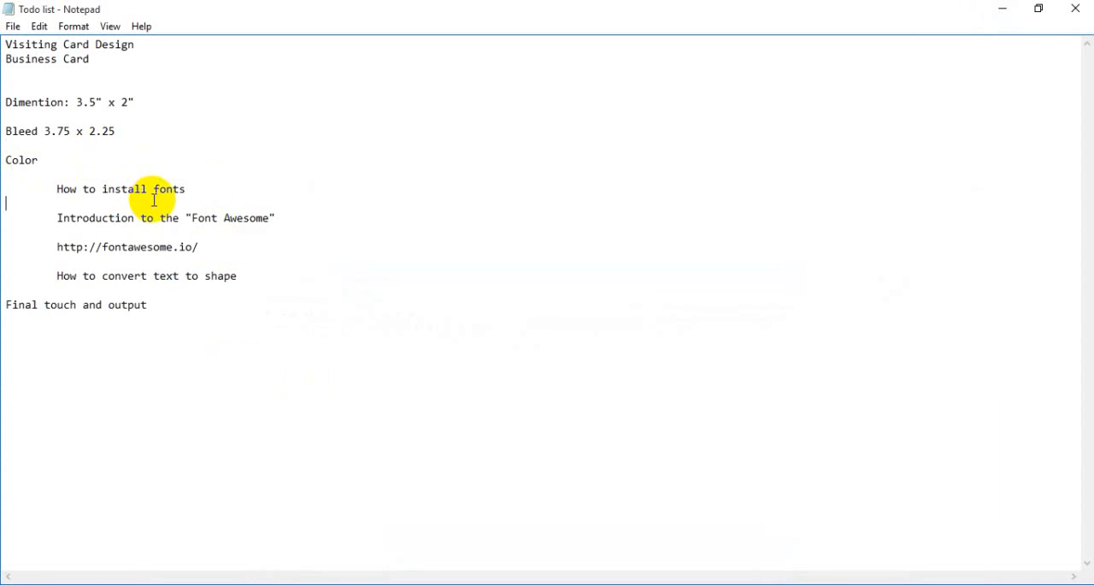
left_click_drag(195, 189, 66, 189)
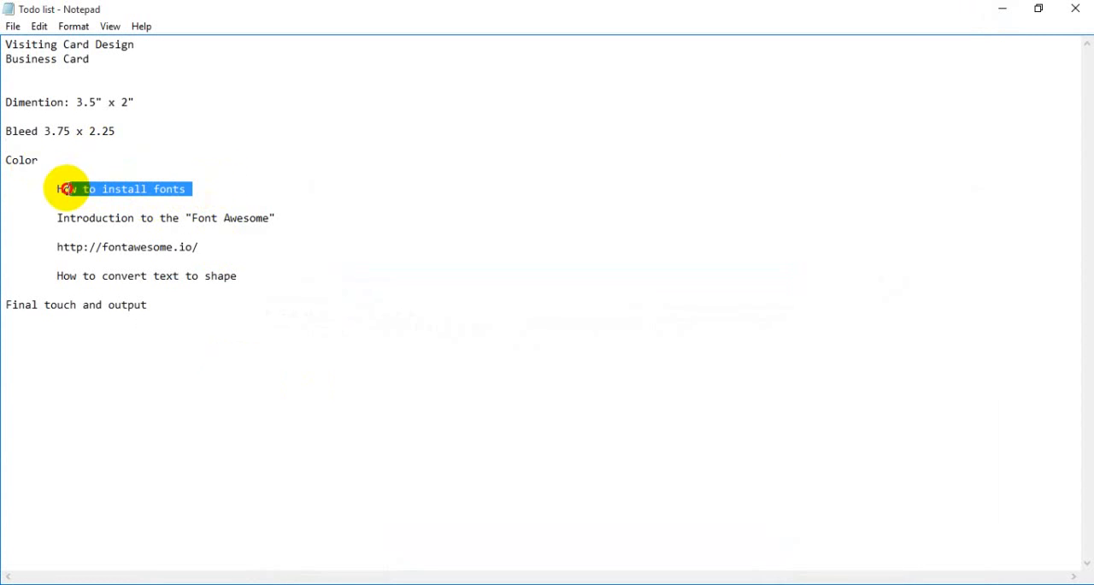
left_click(172, 218)
left_click_drag(270, 218, 197, 218)
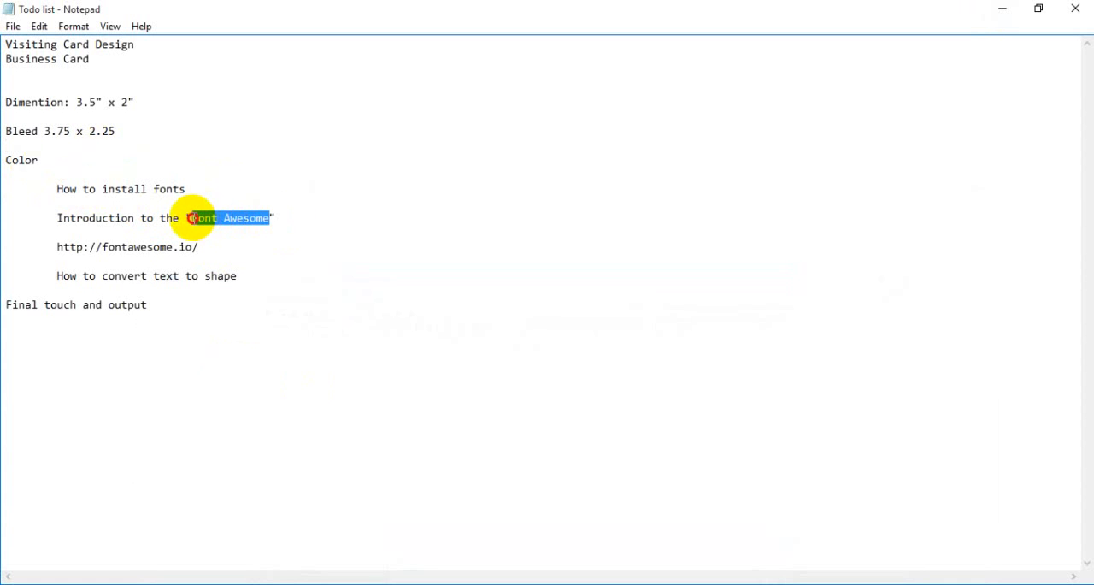
left_click(243, 219)
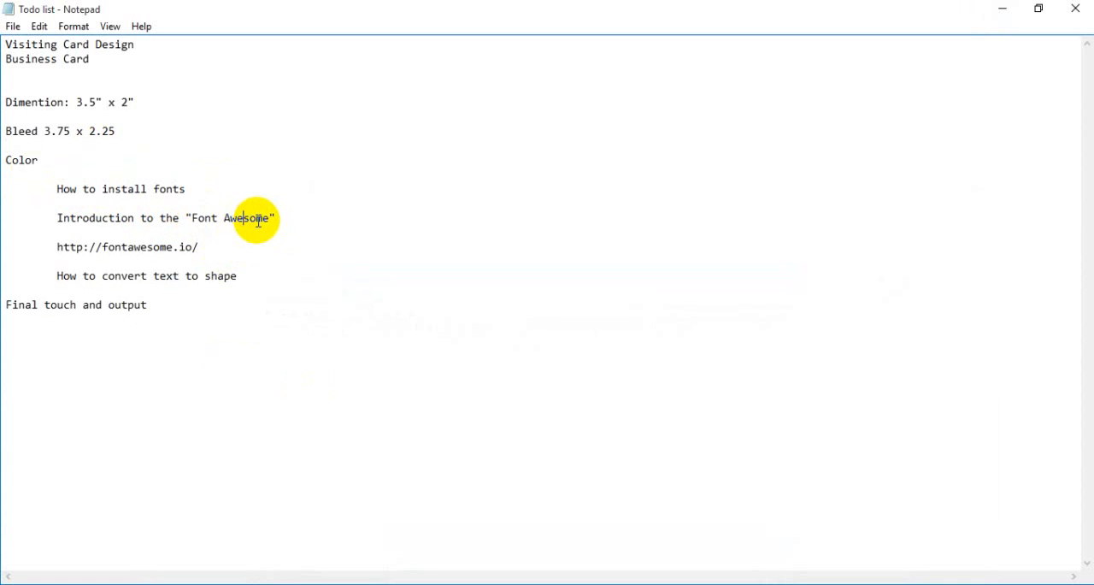
left_click_drag(272, 217, 203, 221)
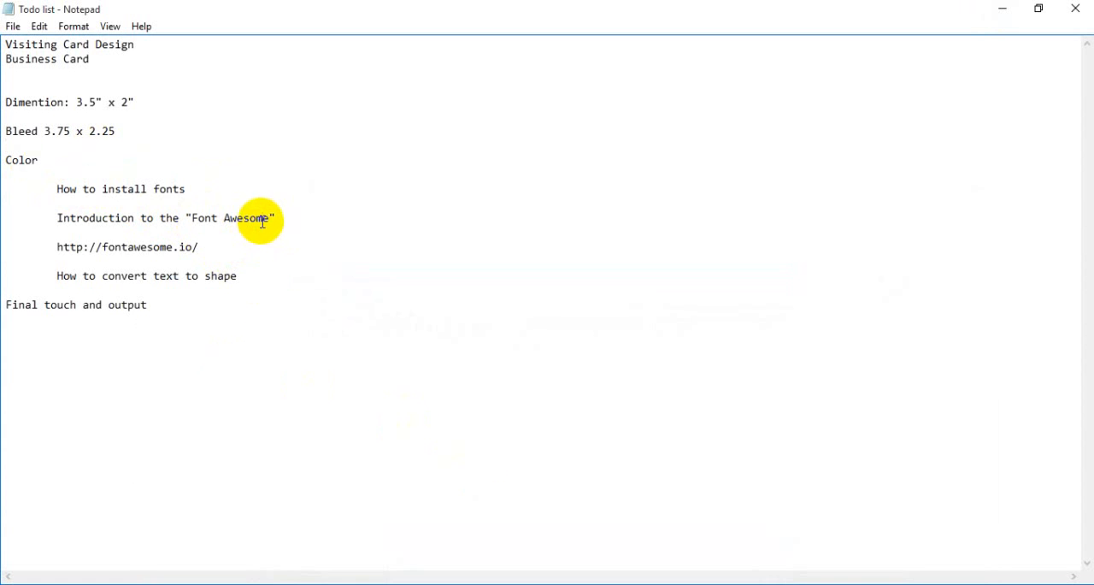
left_click_drag(270, 216, 196, 214)
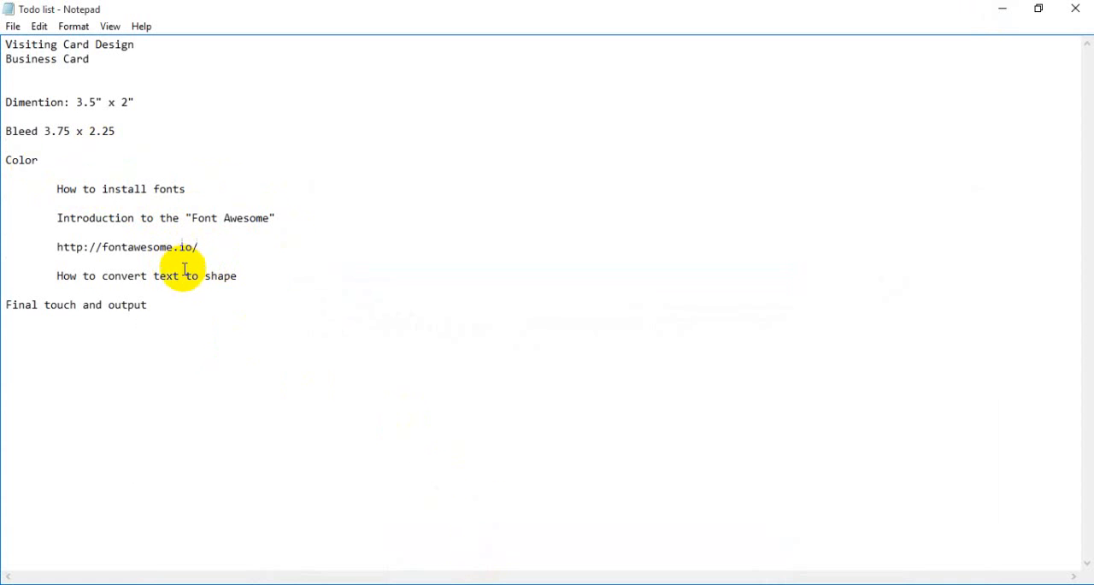
left_click_drag(203, 248, 54, 246)
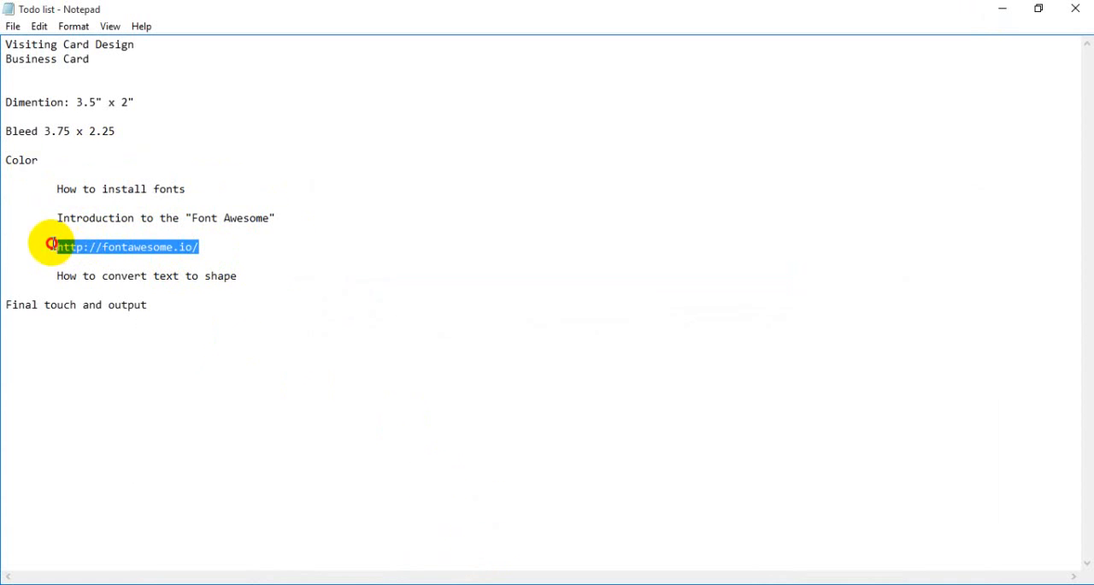
left_click(175, 248)
left_click_drag(206, 247, 126, 247)
left_click(245, 212)
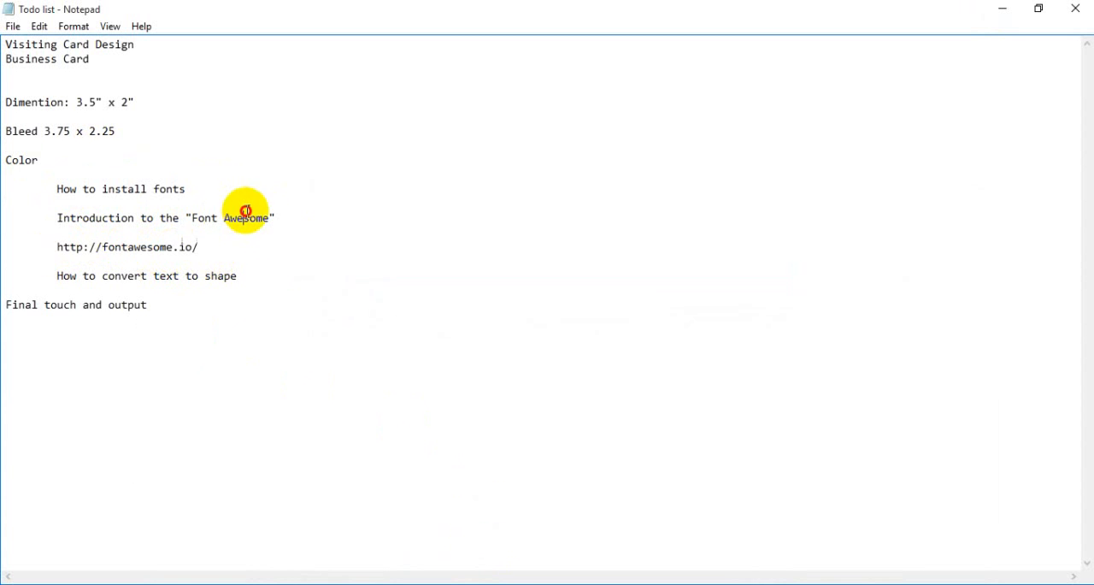
- Switch to File Explorer and open the fonts folder inside font-awesome-4.6.3
left_click(999, 14)
left_click(995, 12)
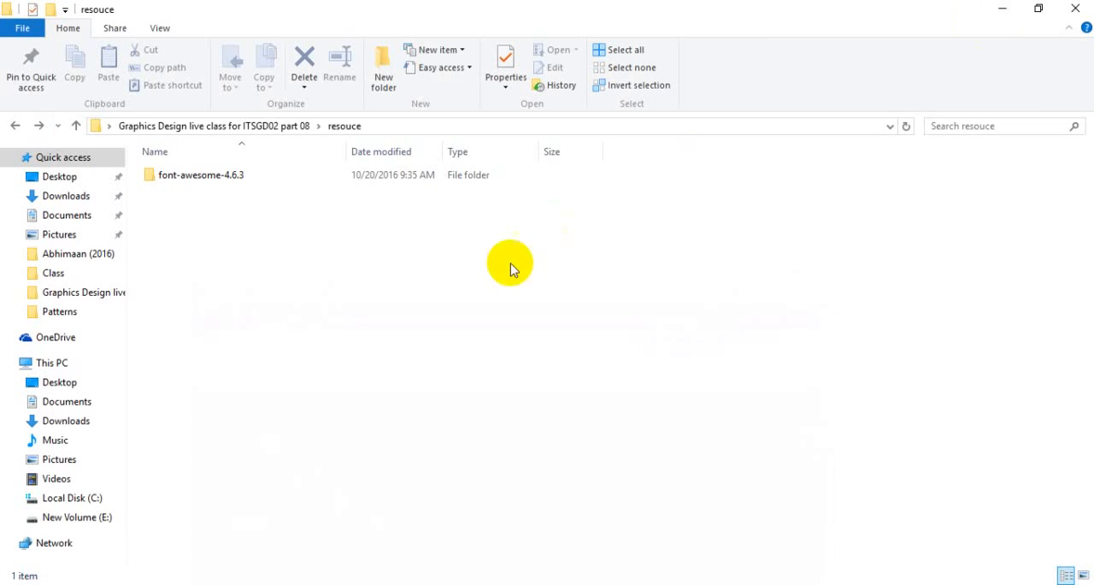
double_click(226, 175)
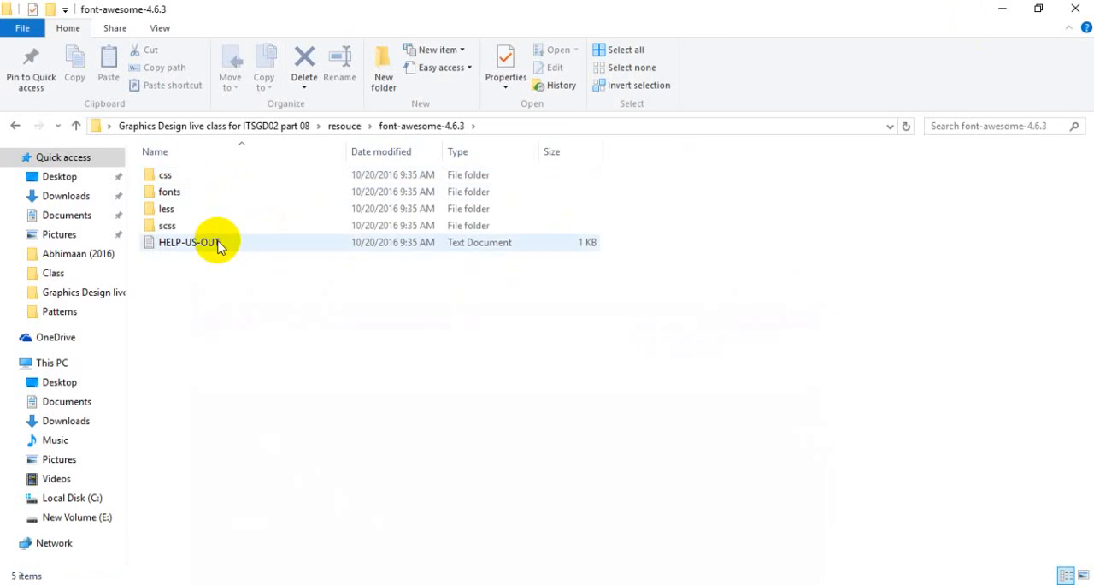
double_click(171, 192)
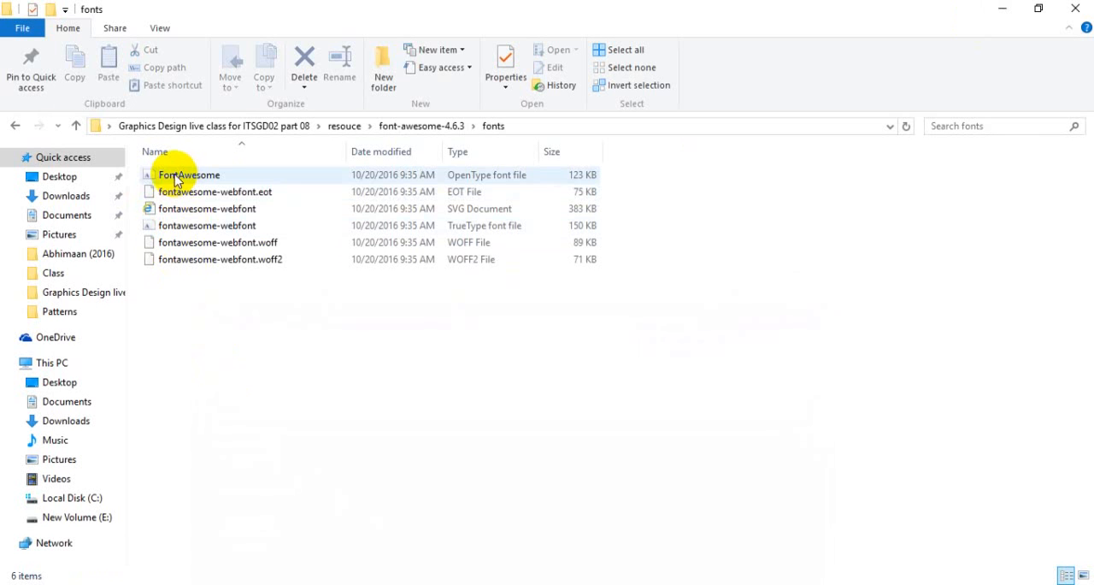
- Locate the OpenType and TrueType font files, preview the FontAwesome OpenType font, and close its preview
left_click(173, 177)
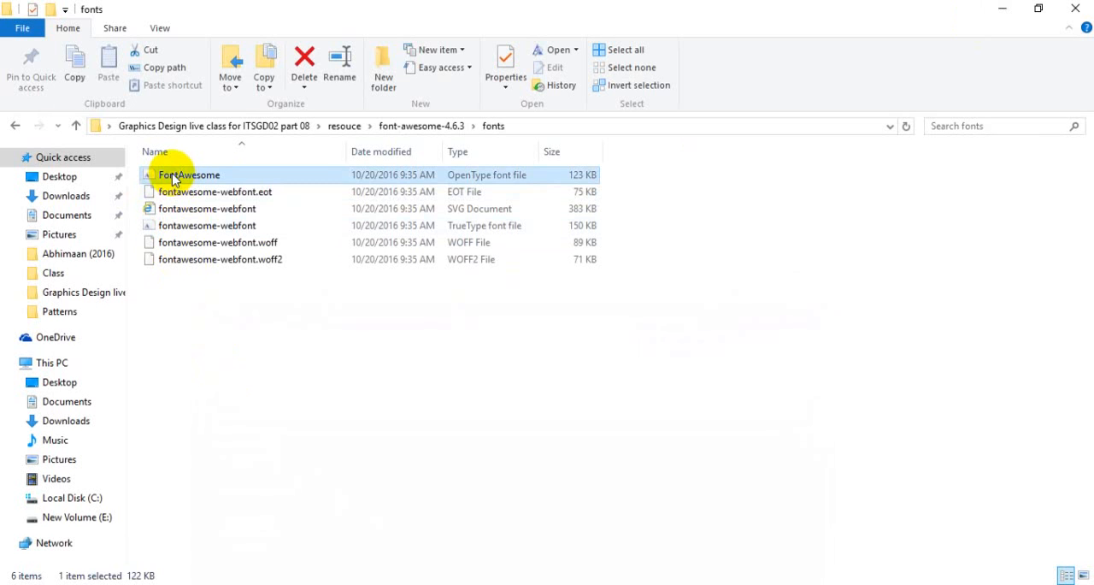
left_click(177, 227)
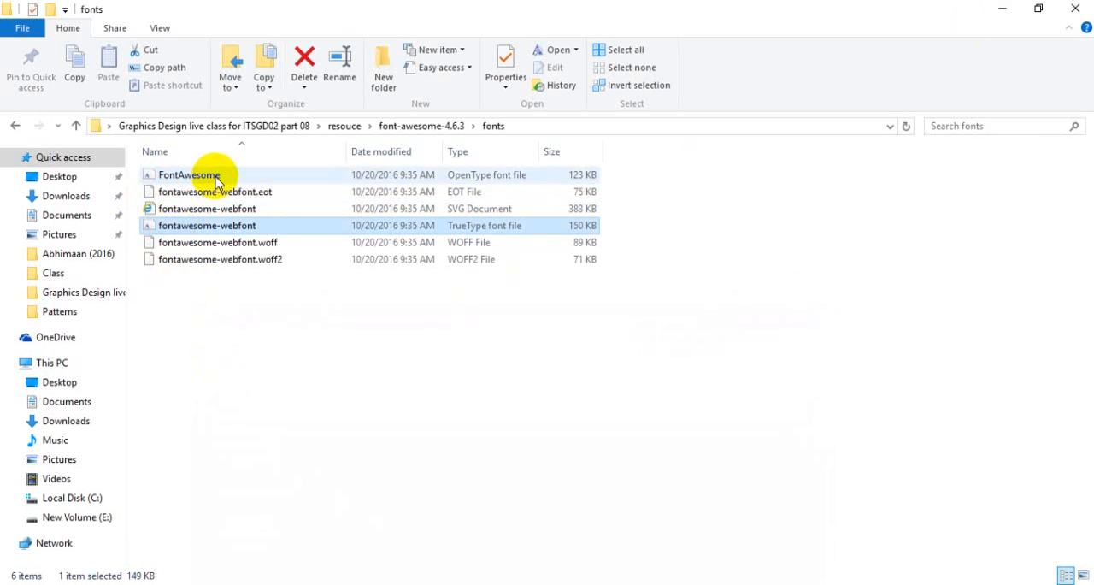
double_click(190, 176)
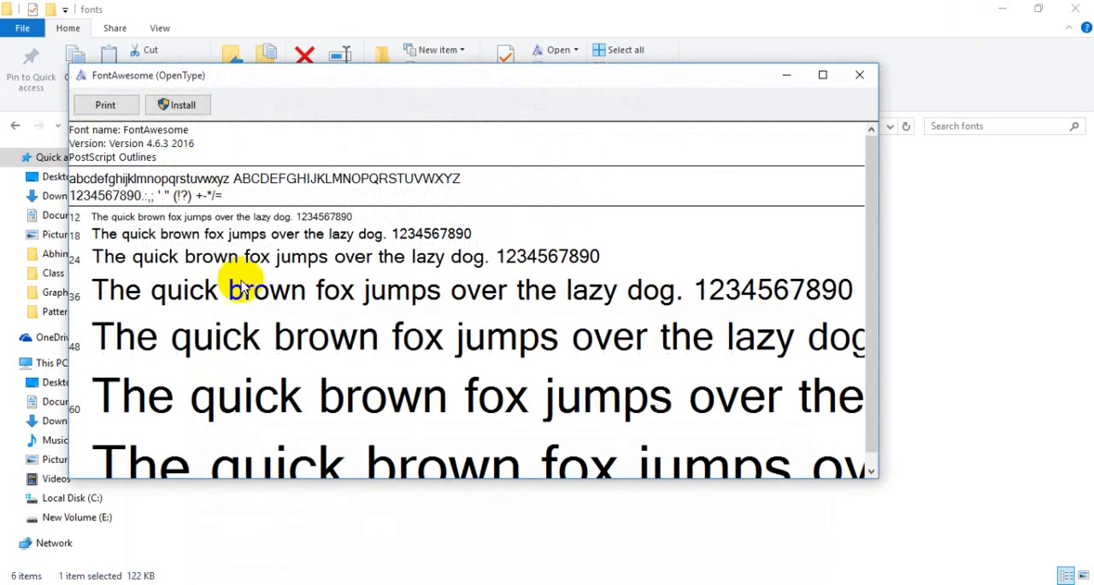
left_click_drag(286, 85, 316, 143)
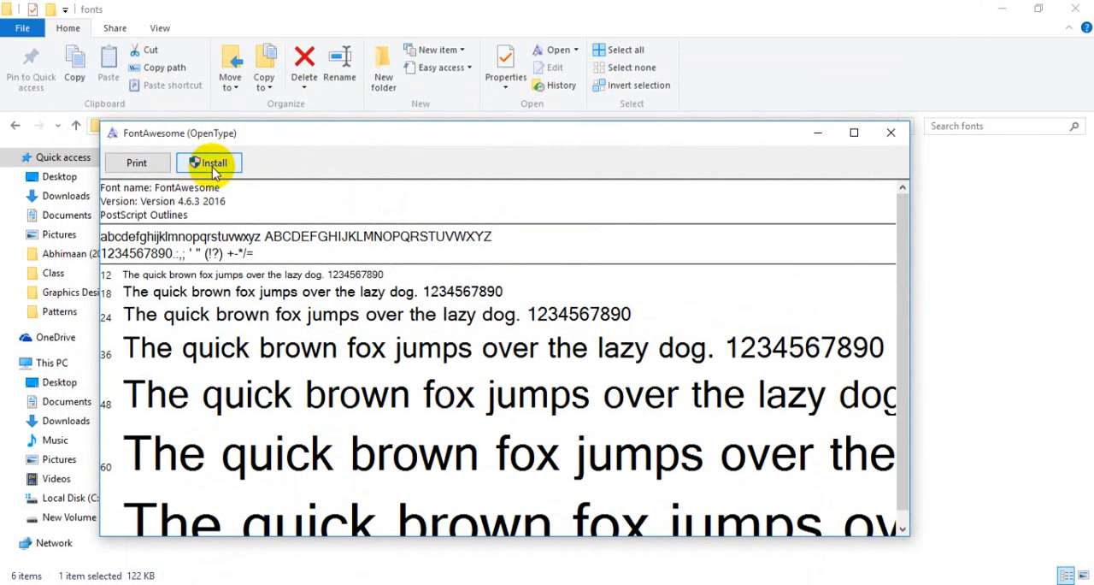
left_click_drag(248, 135, 301, 197)
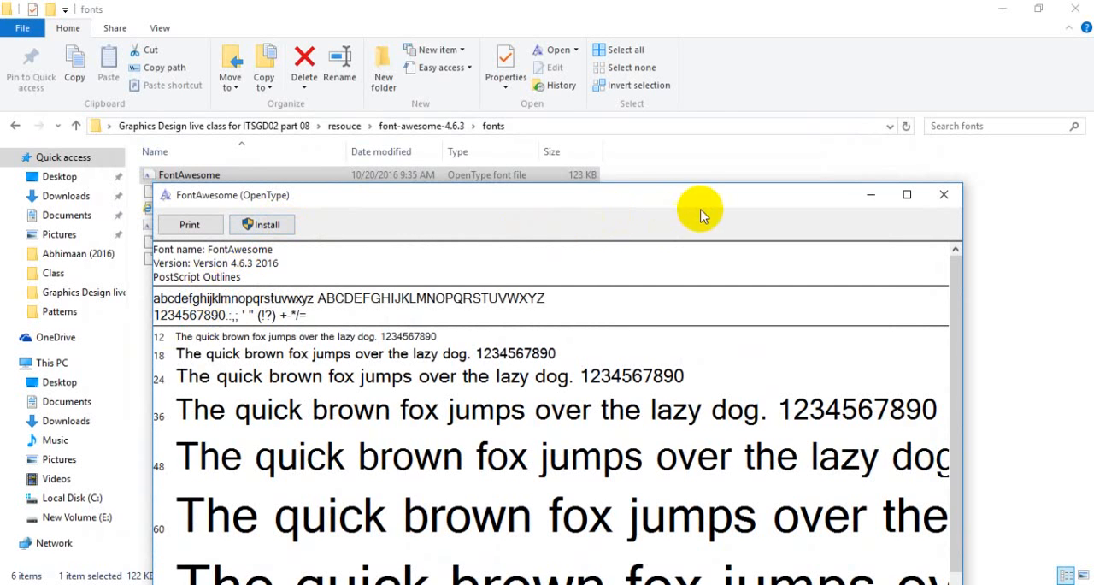
left_click_drag(711, 196, 629, 171)
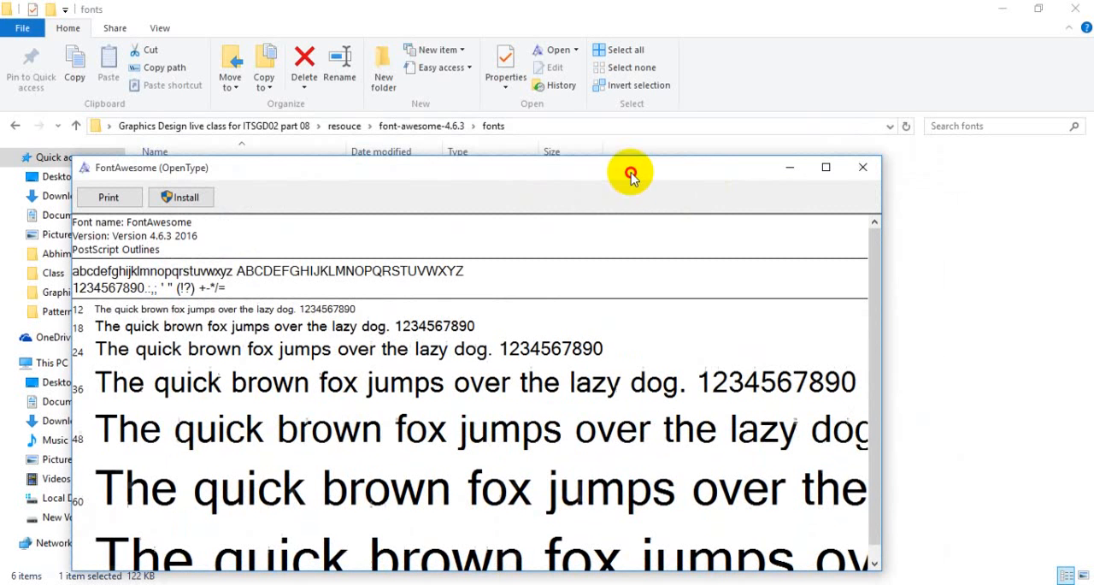
left_click(862, 170)
- Try to install the fontawesome-webfont TrueType font, dismiss the replacement request and close the font preview
double_click(149, 227)
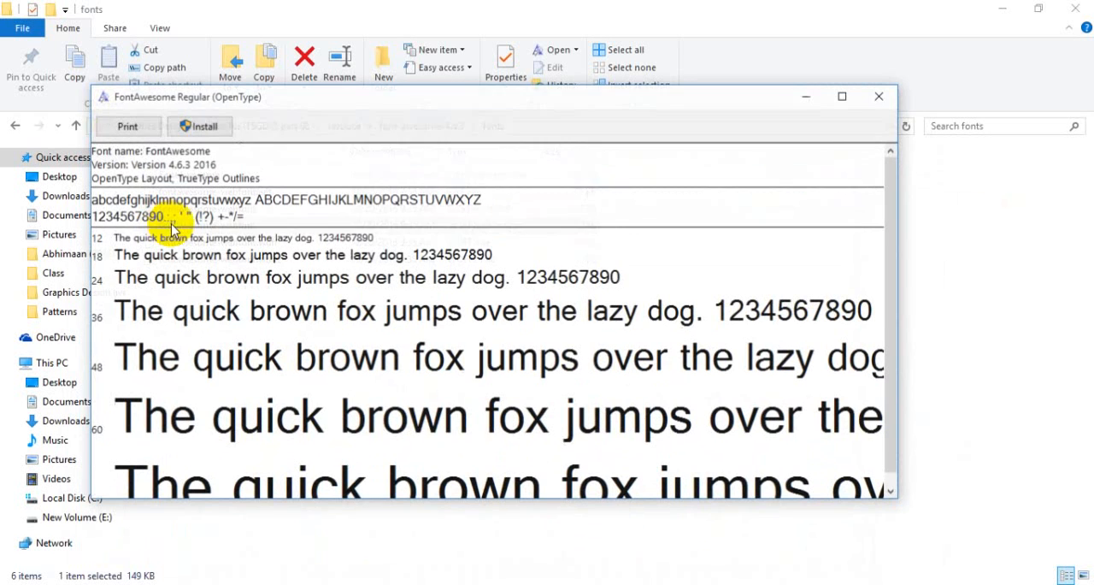
left_click(204, 127)
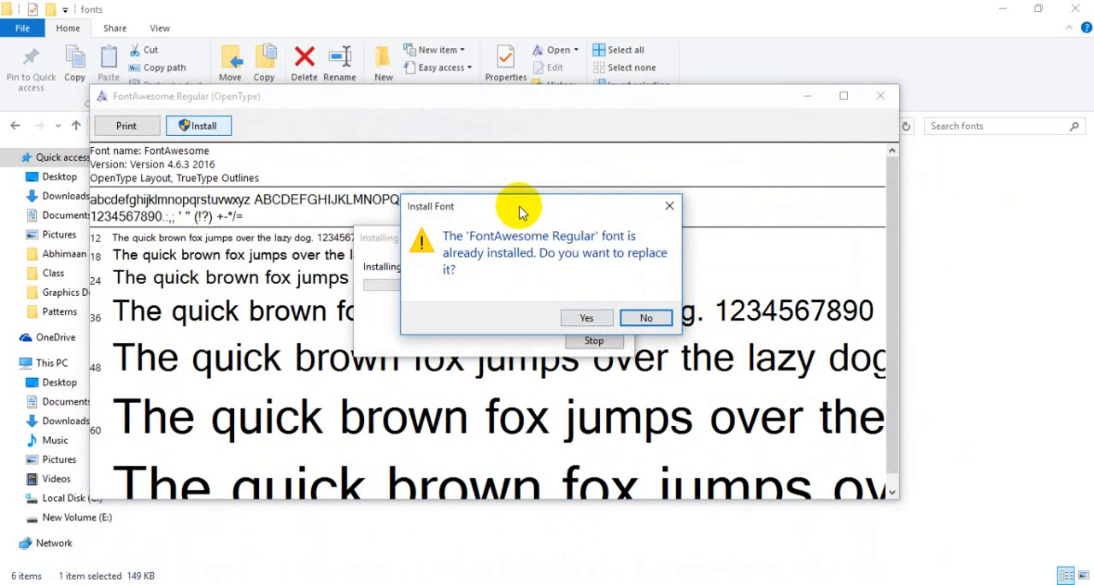
left_click_drag(521, 212, 465, 251)
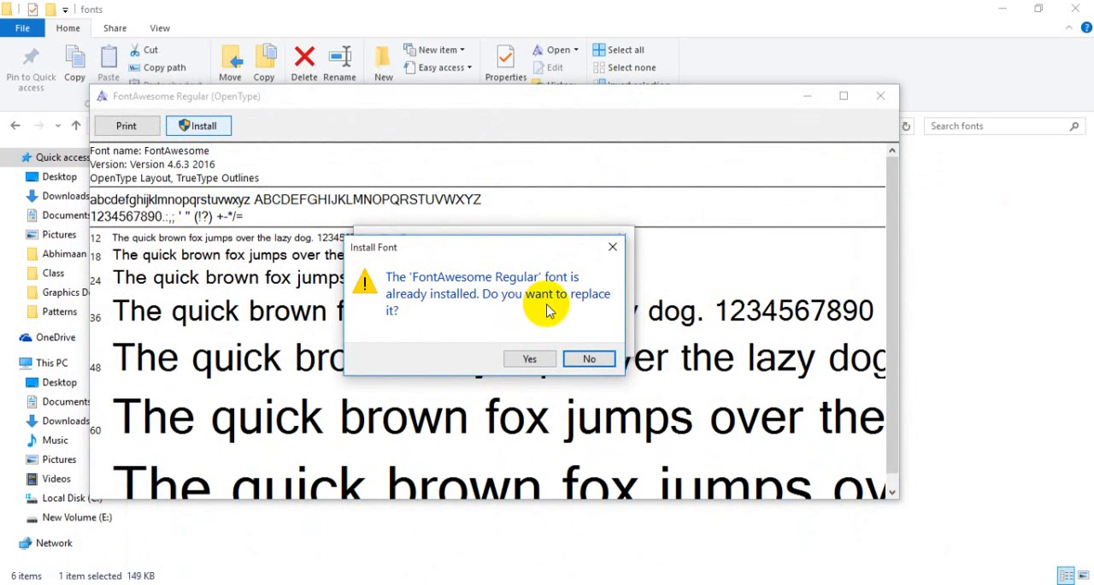
left_click(613, 246)
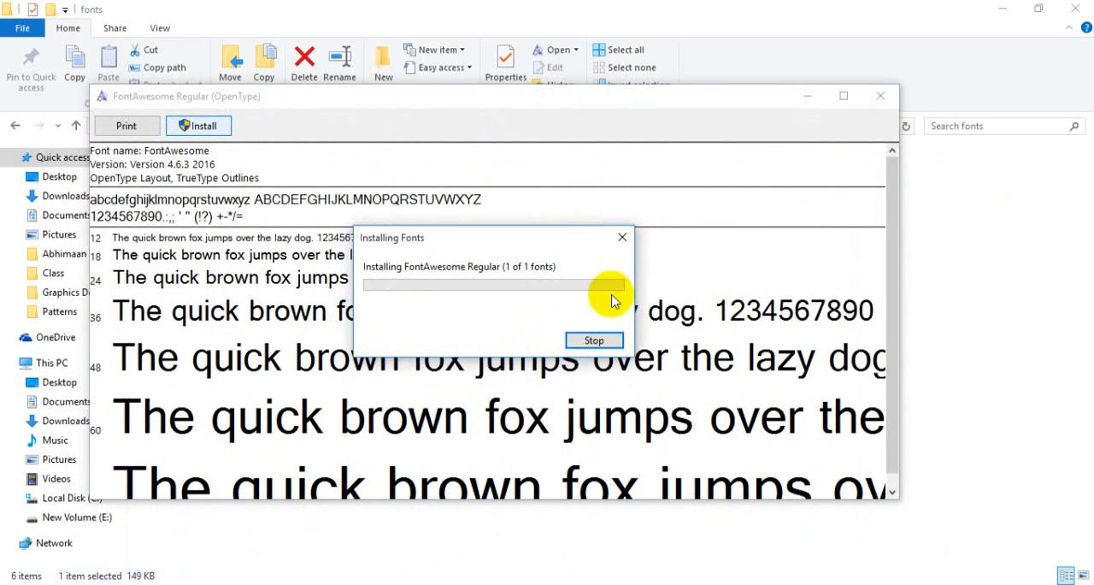
left_click(880, 96)
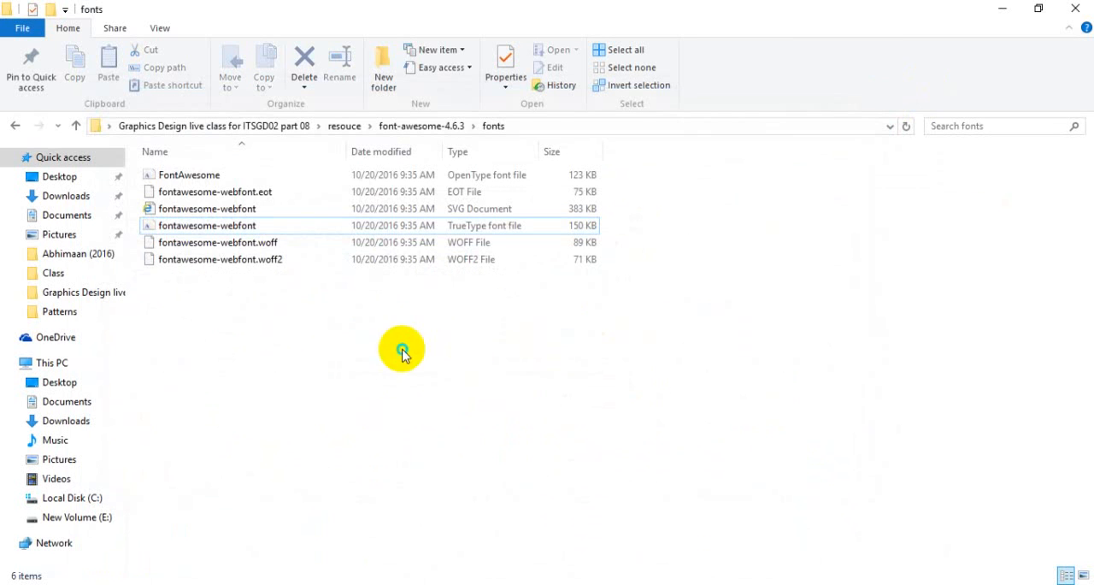
- Revisit the fonts folder from its parent font-awesome-4.6.3 folder and close the folder window
right_click(402, 350)
left_click(446, 415)
left_click(78, 126)
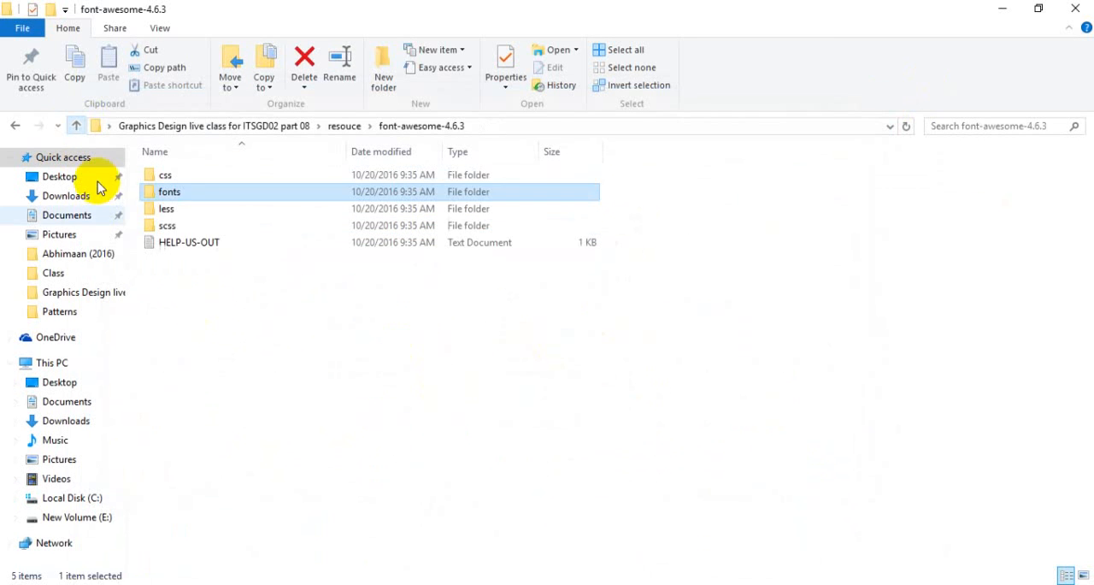
double_click(175, 192)
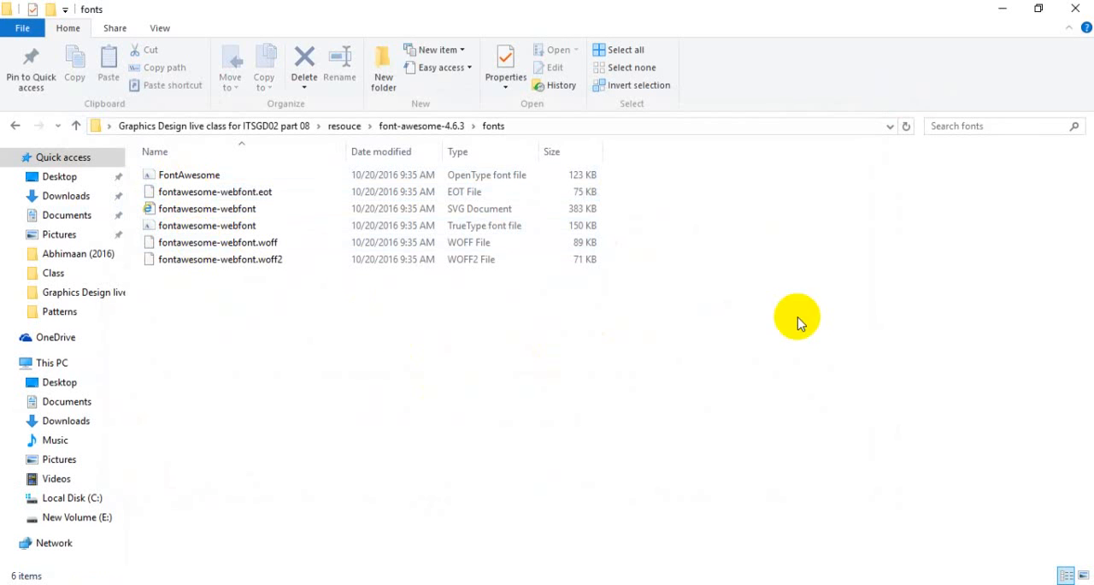
left_click(1071, 14)
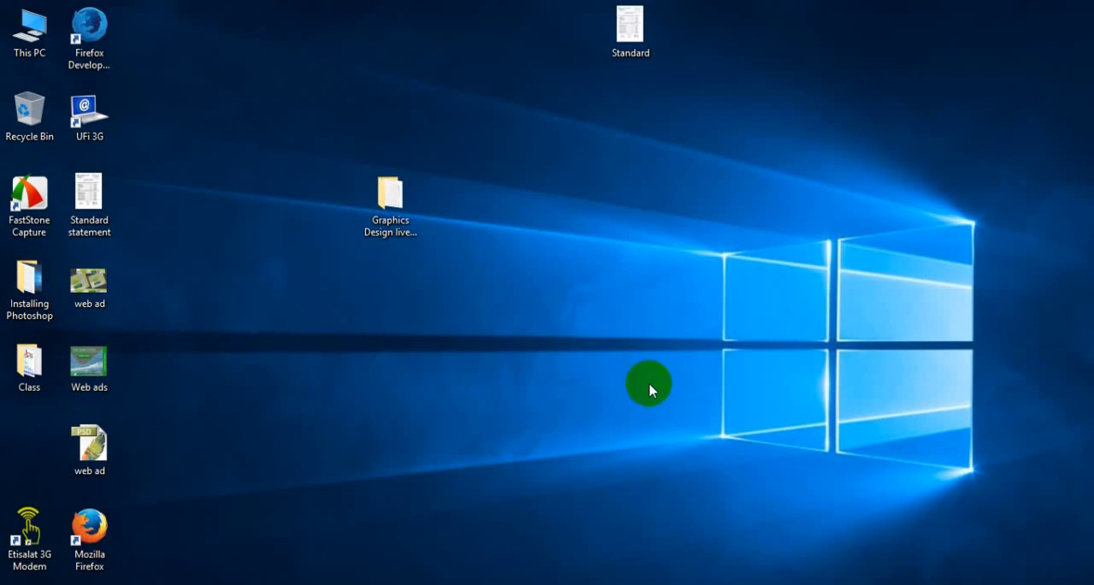
- Switch to the browser and bring up the fa-user icon page on the Font Awesome site
left_click(531, 584)
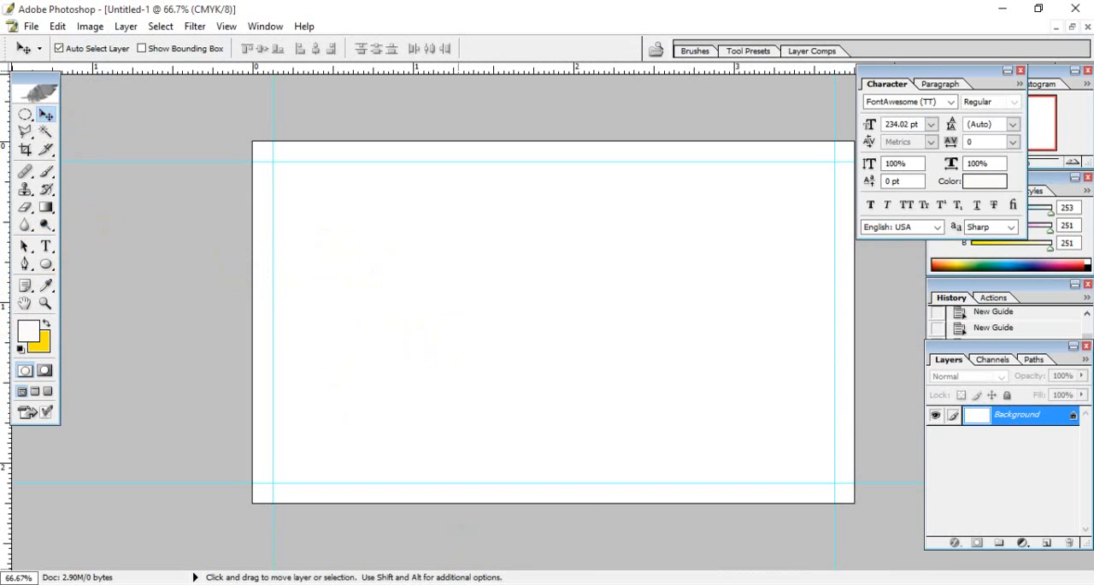
left_click(492, 584)
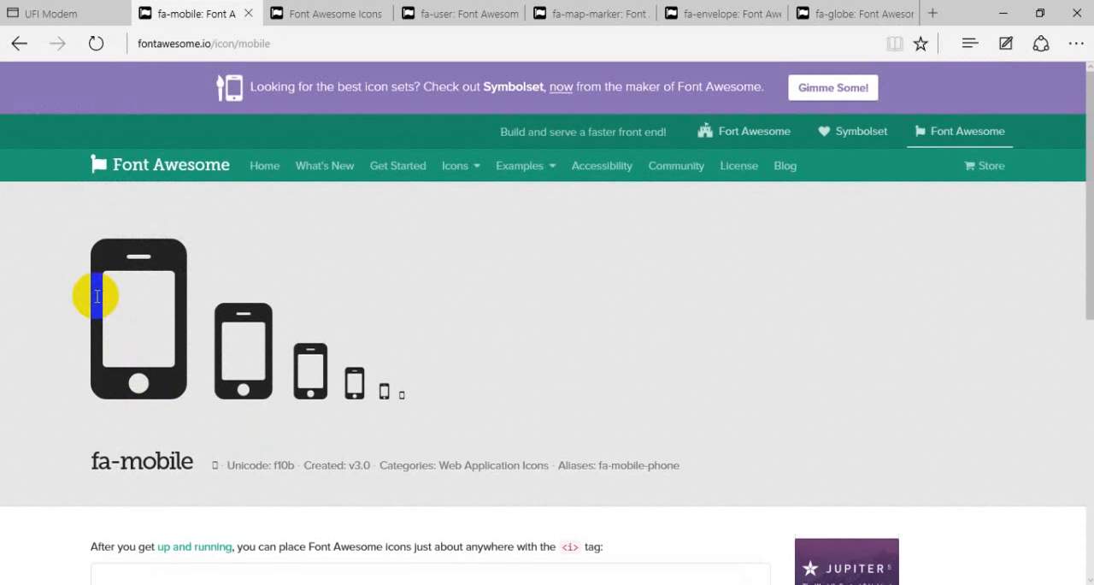
left_click(288, 12)
left_click(432, 12)
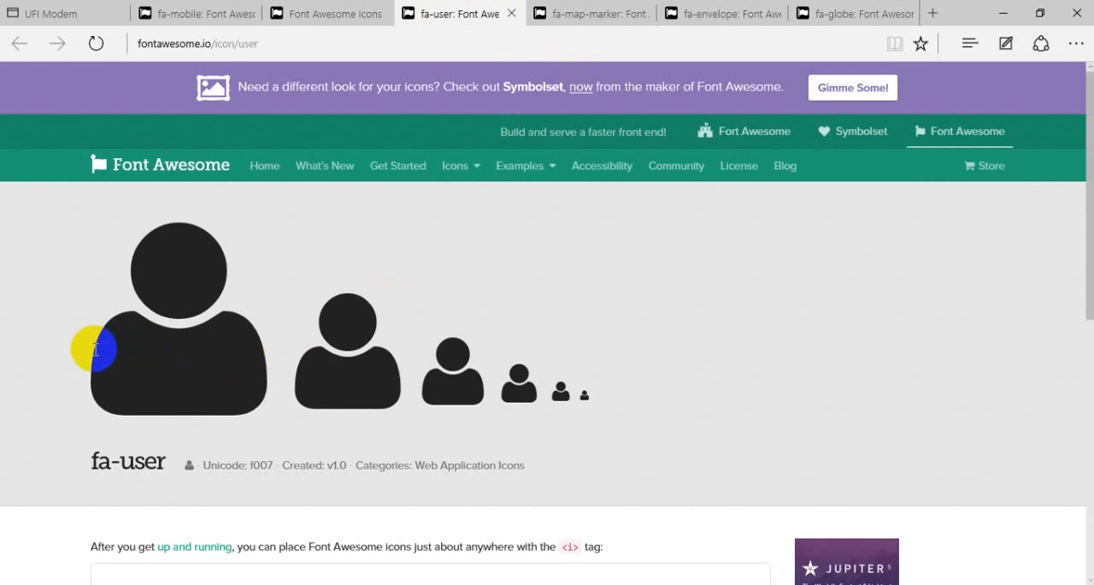
- Select the largest user icon on the fa-user page and copy it
left_click_drag(97, 350, 282, 356)
left_click(275, 360)
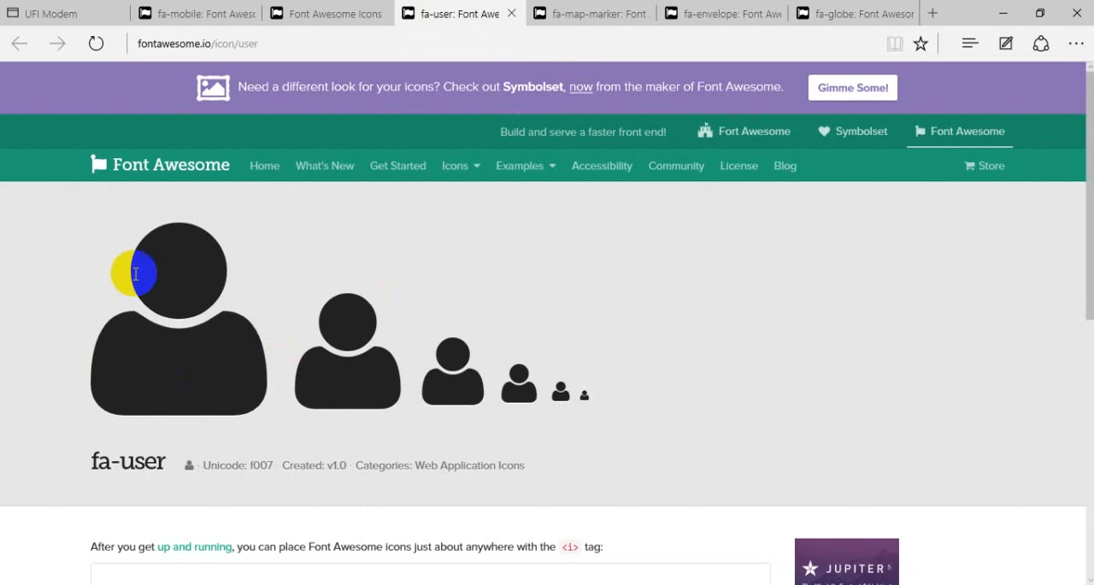
left_click_drag(91, 324, 259, 360)
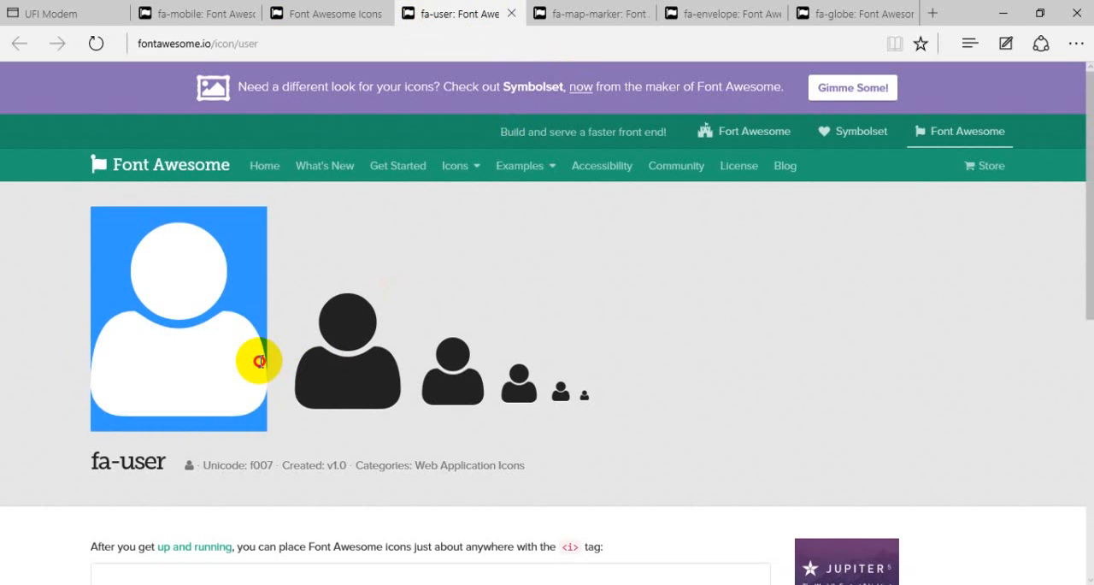
right_click(210, 358)
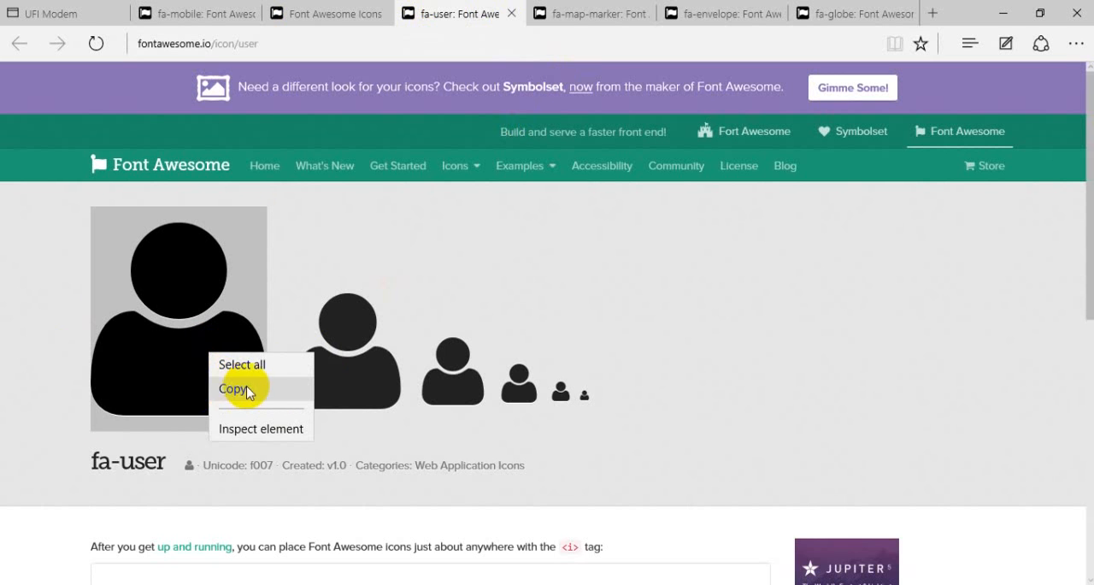
left_click(233, 390)
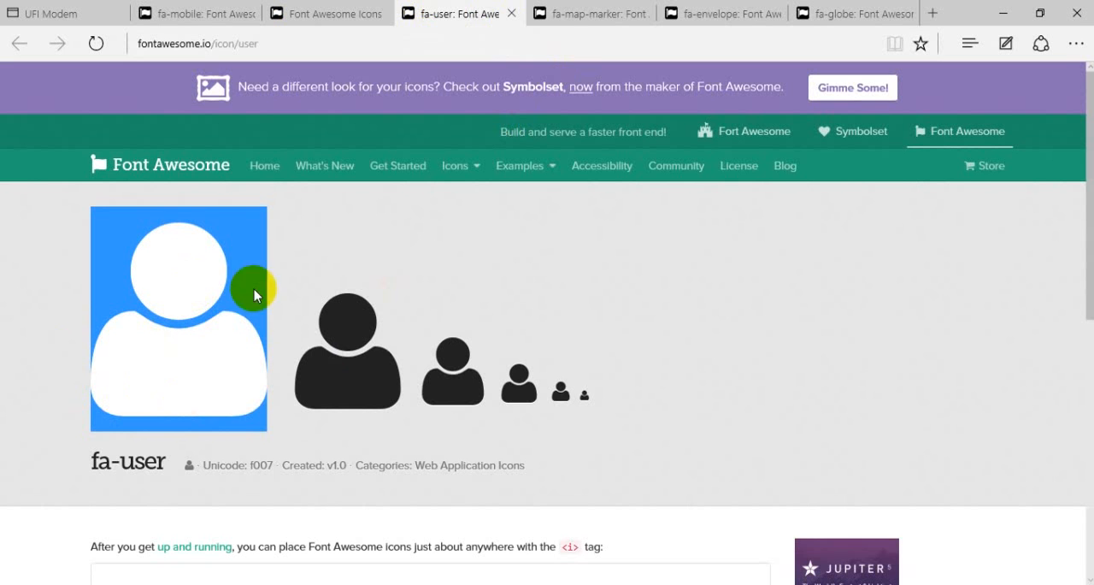
- Switch to Photoshop and paste the user icon as a new 20 pt FontAwesome text layer on the card's left half
key("alt+Tab")
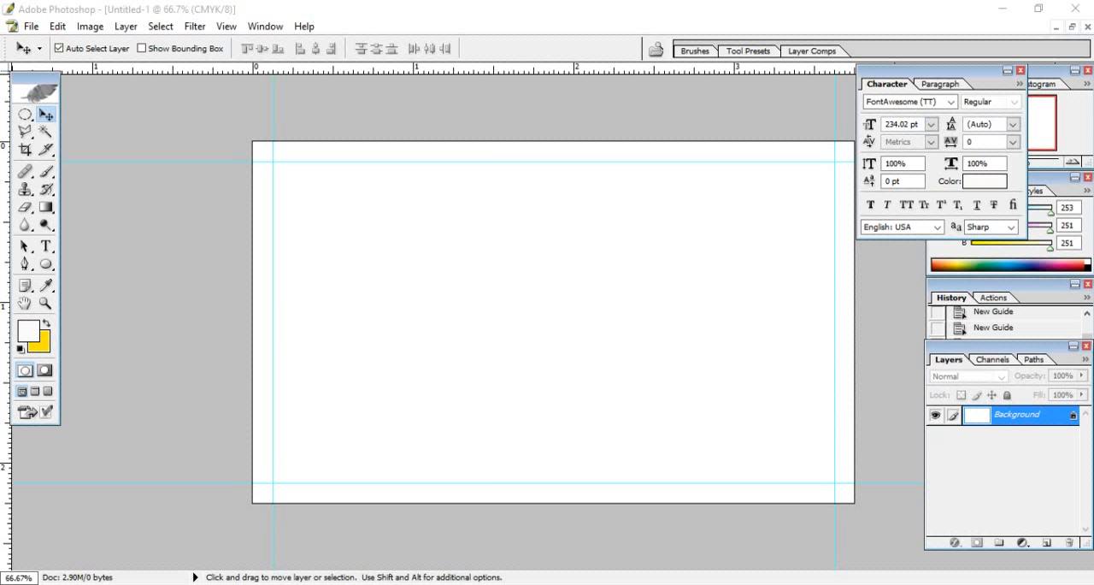
left_click(46, 246)
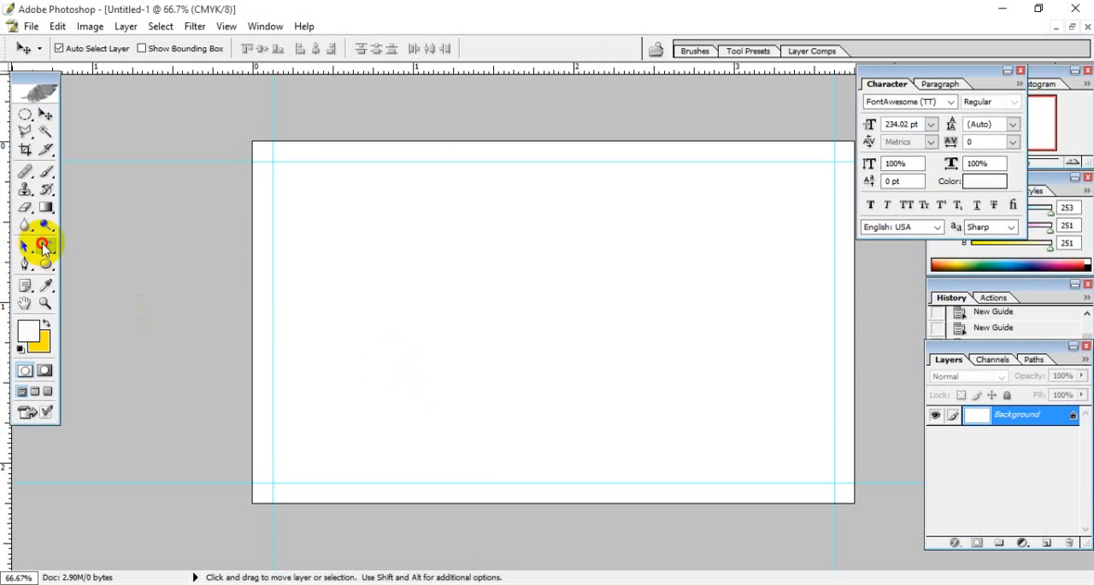
left_click(322, 285)
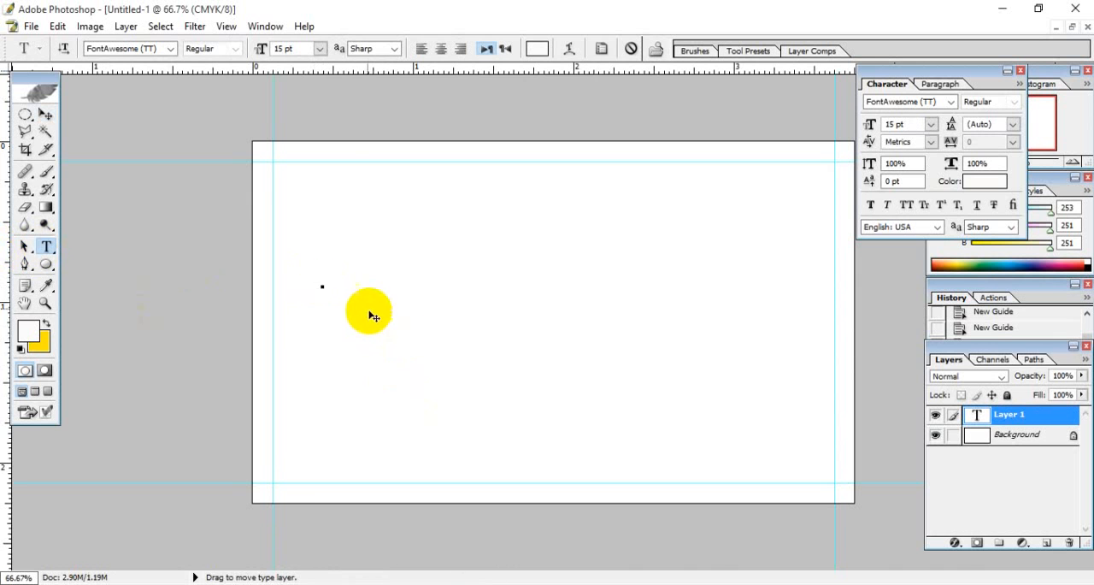
left_click(306, 50)
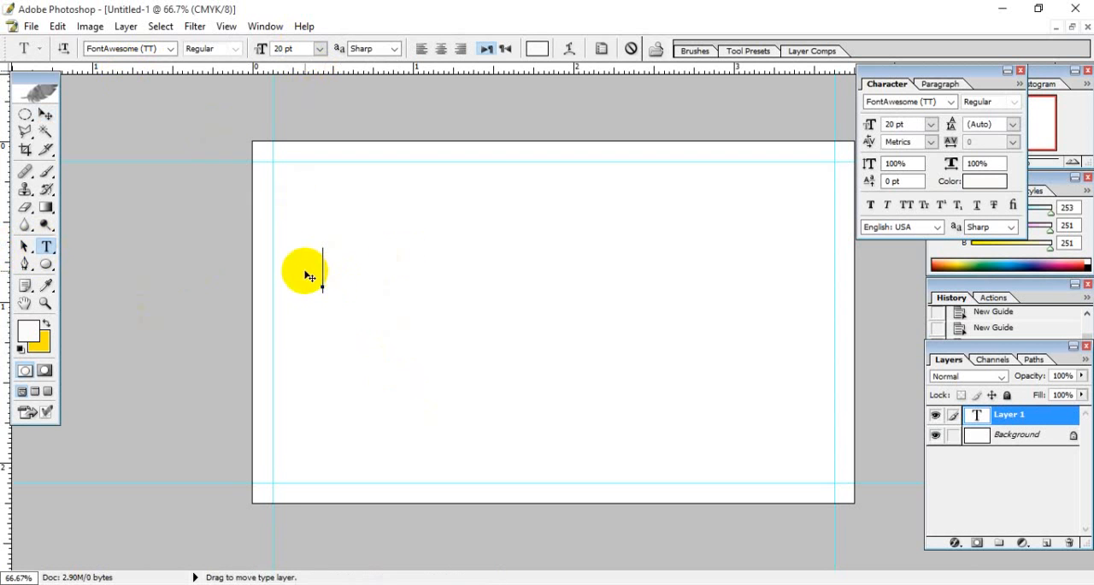
left_click(58, 28)
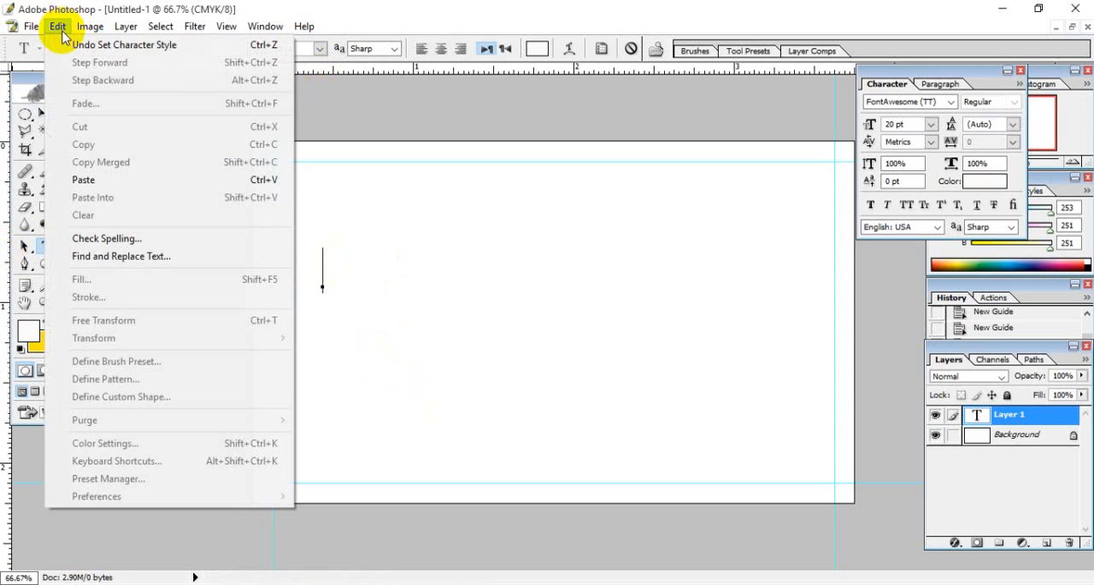
left_click(97, 180)
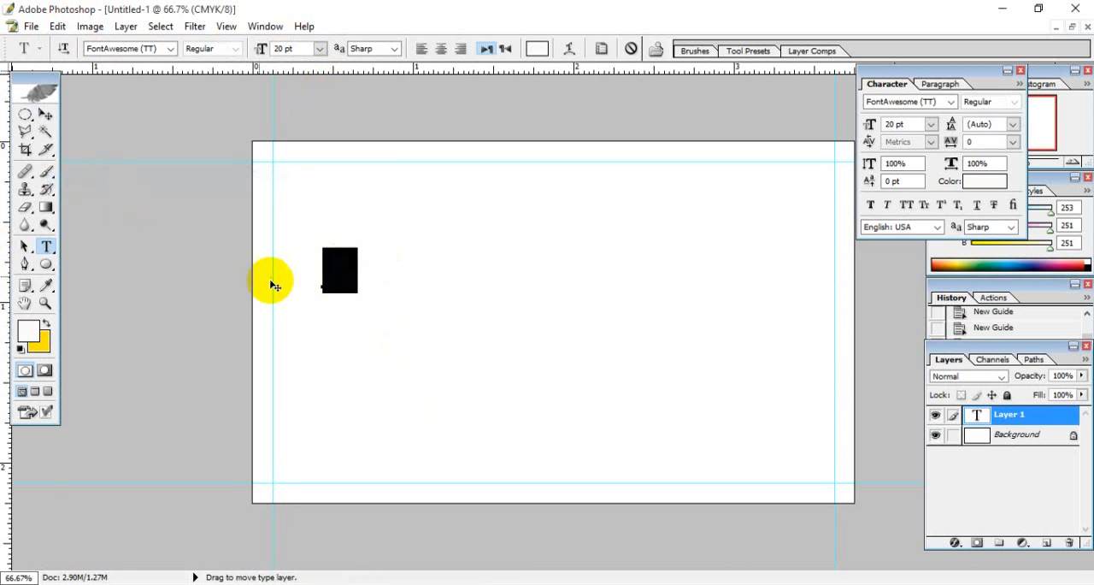
- Set the pasted user icon's text color to black
left_click(536, 48)
left_click_drag(618, 336, 503, 465)
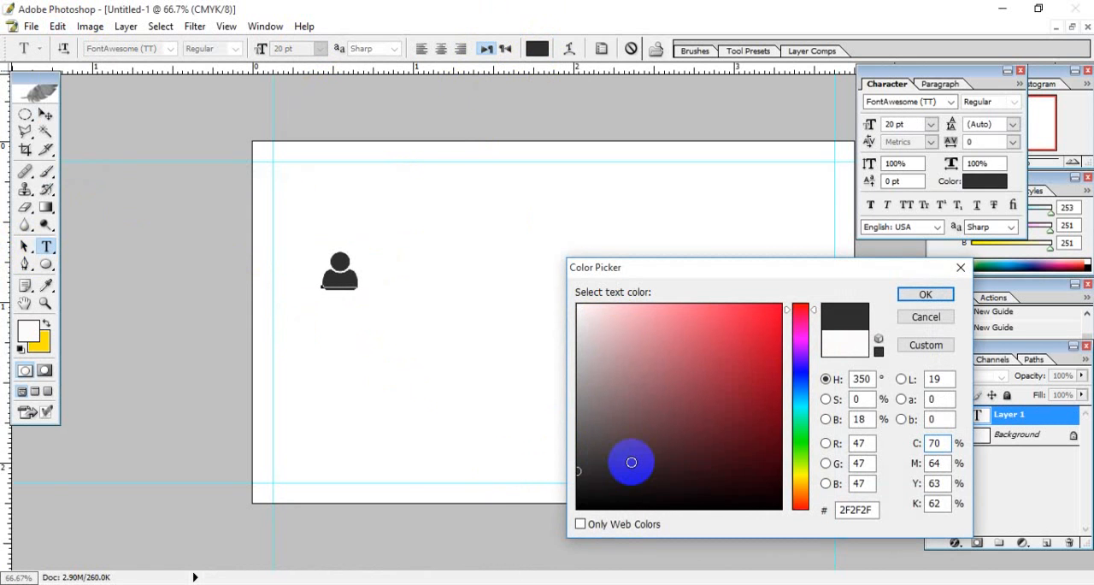
left_click_drag(618, 468, 547, 526)
left_click(926, 294)
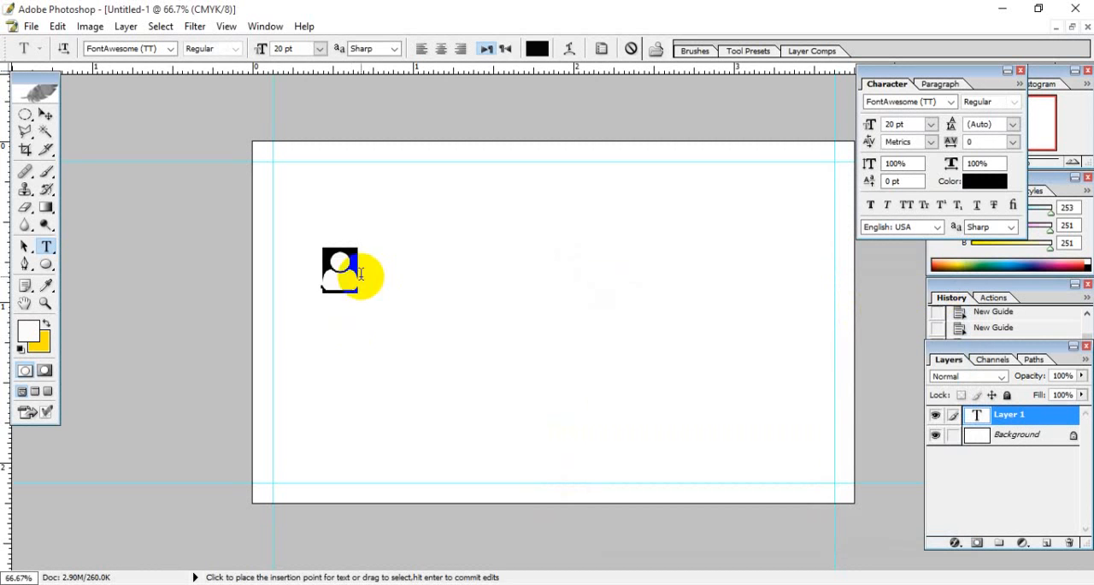
- Change the user icon's font to Calibri
left_click_drag(361, 272, 302, 280)
left_click(356, 285)
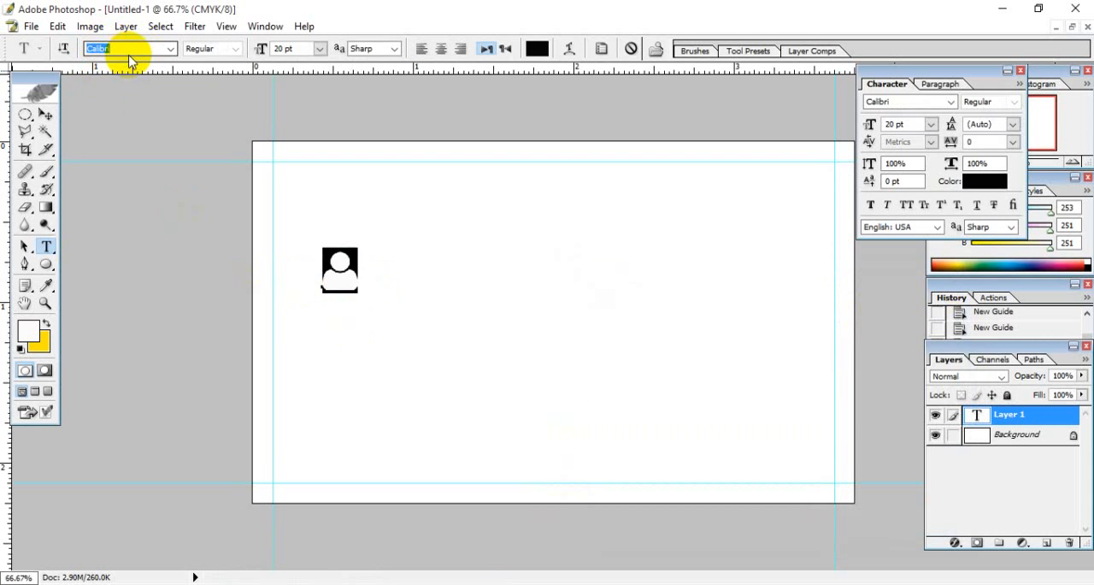
left_click(350, 290)
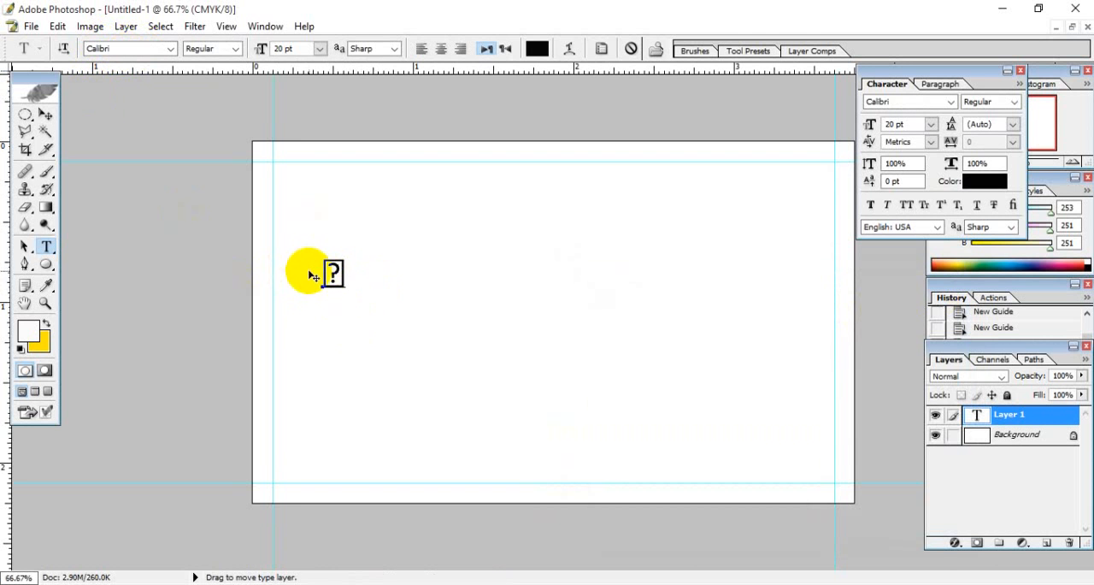
- Set the user icon's font to FontAwesome OpenType and move the icon near the card's upper-left guide corner
left_click_drag(331, 274, 265, 293)
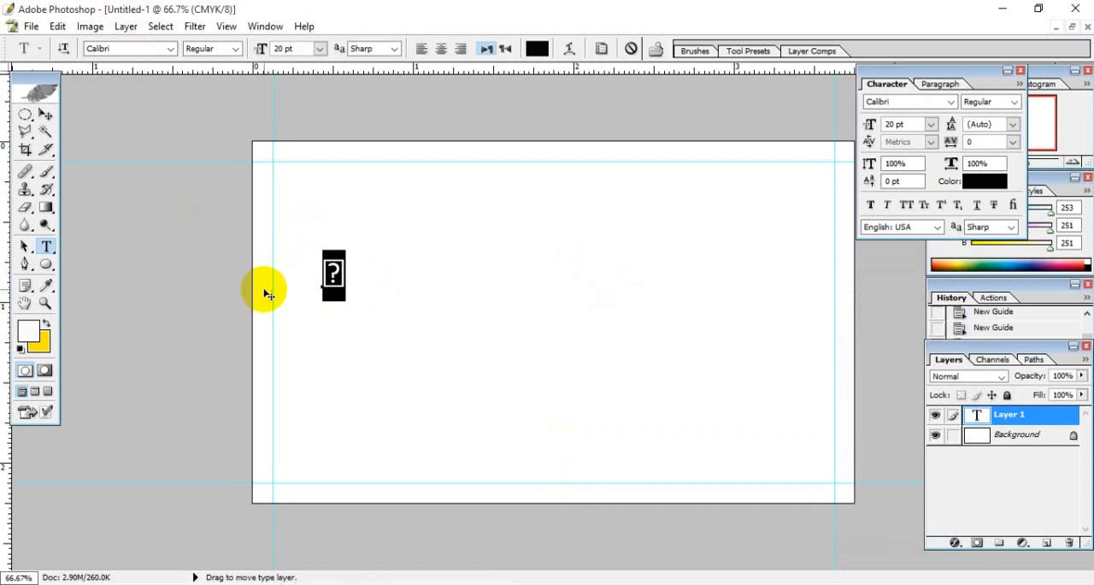
left_click(342, 285)
left_click_drag(341, 285, 324, 282)
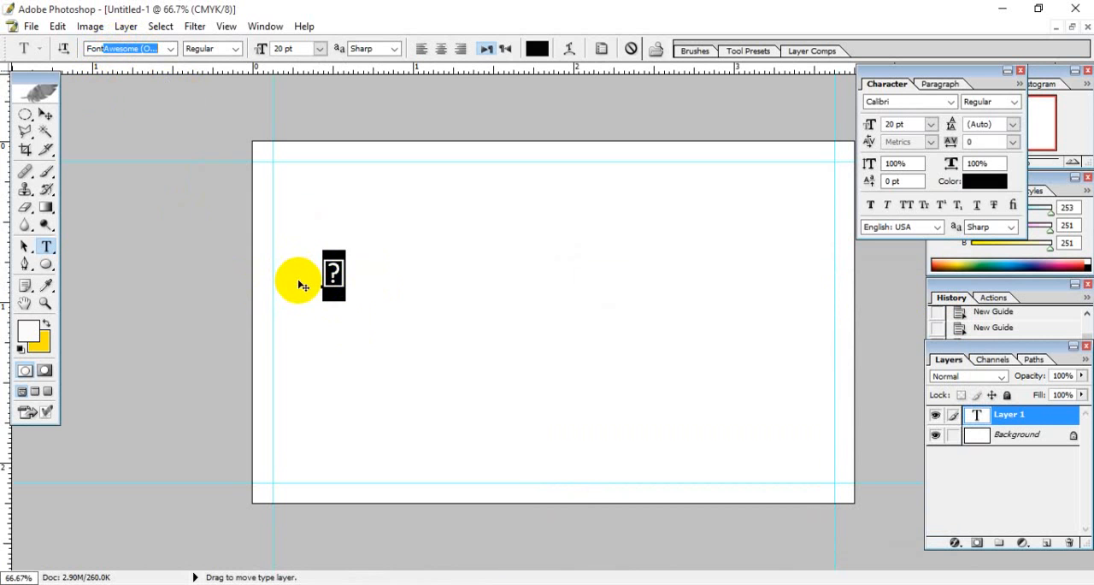
key("ctrl+v")
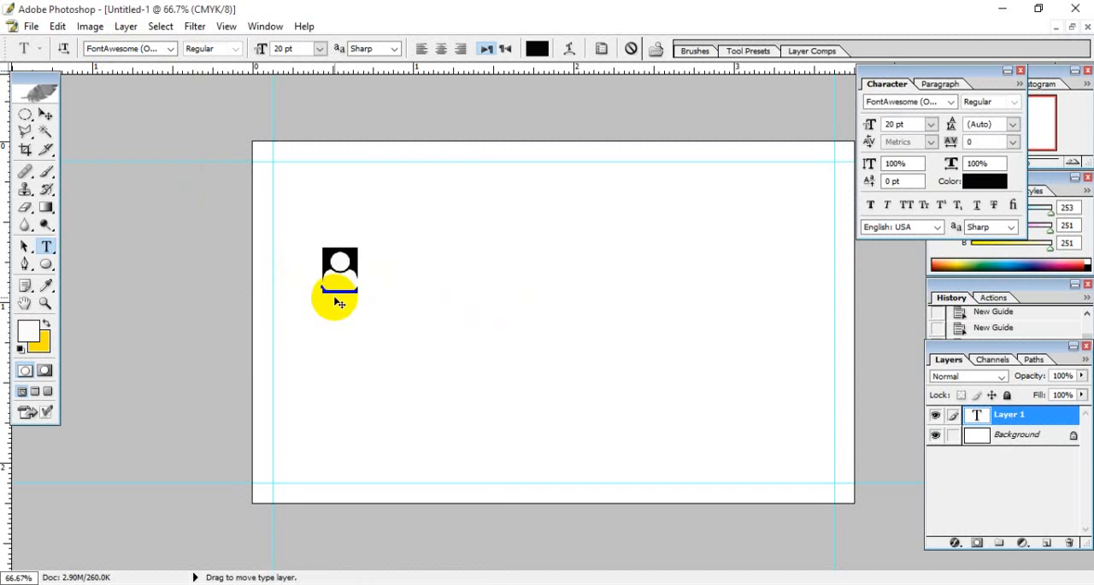
left_click_drag(358, 281, 289, 282)
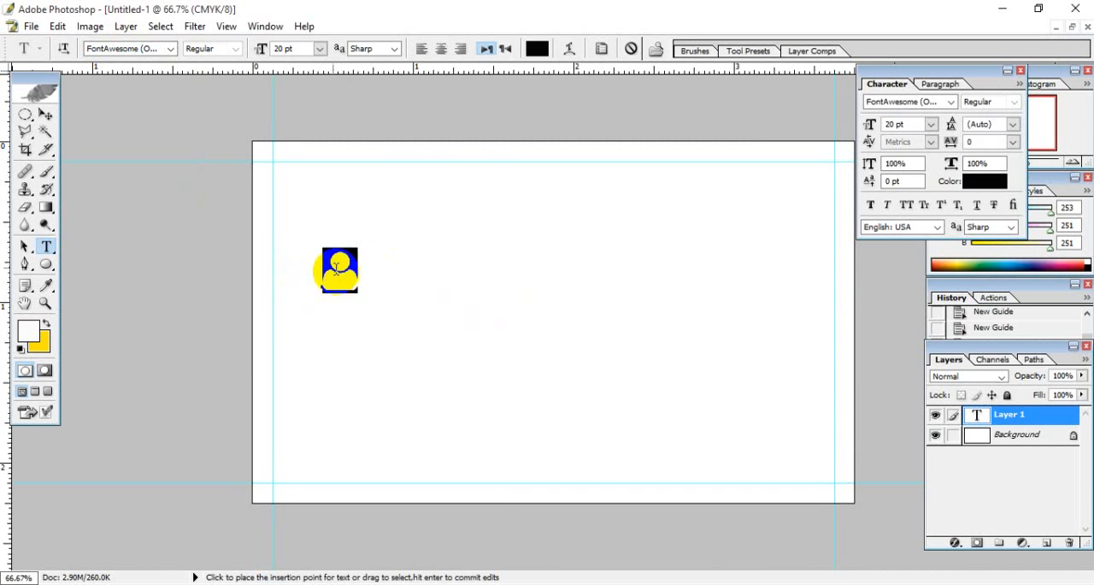
left_click(45, 114)
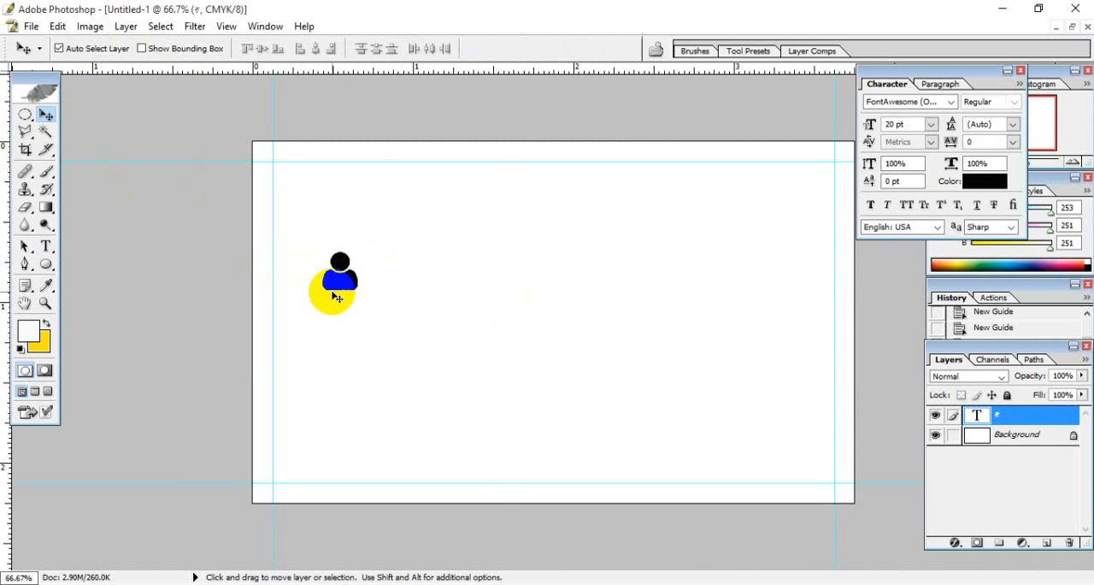
left_click_drag(338, 282, 332, 236)
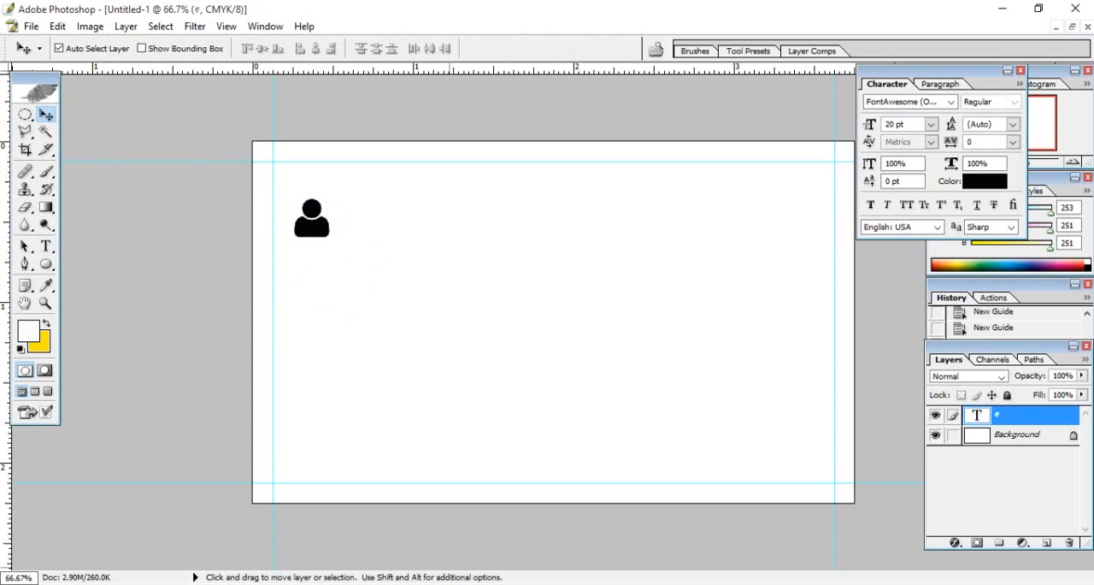
- Switch to the browser and copy the largest map marker icon from the fa-map-marker page
left_click(353, 468)
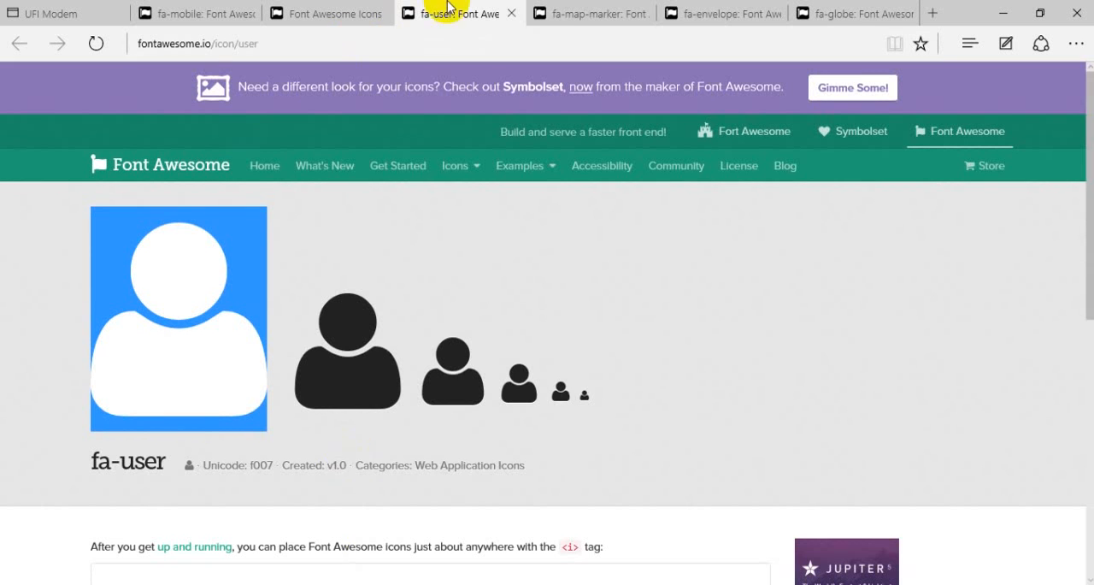
left_click(564, 12)
left_click(150, 294)
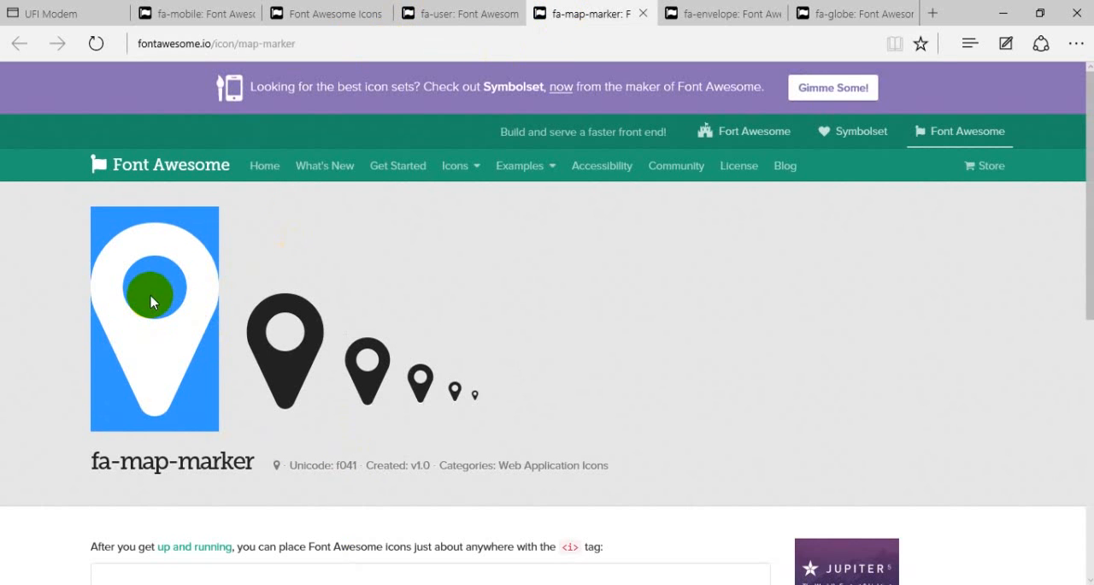
left_click(165, 311)
right_click(159, 294)
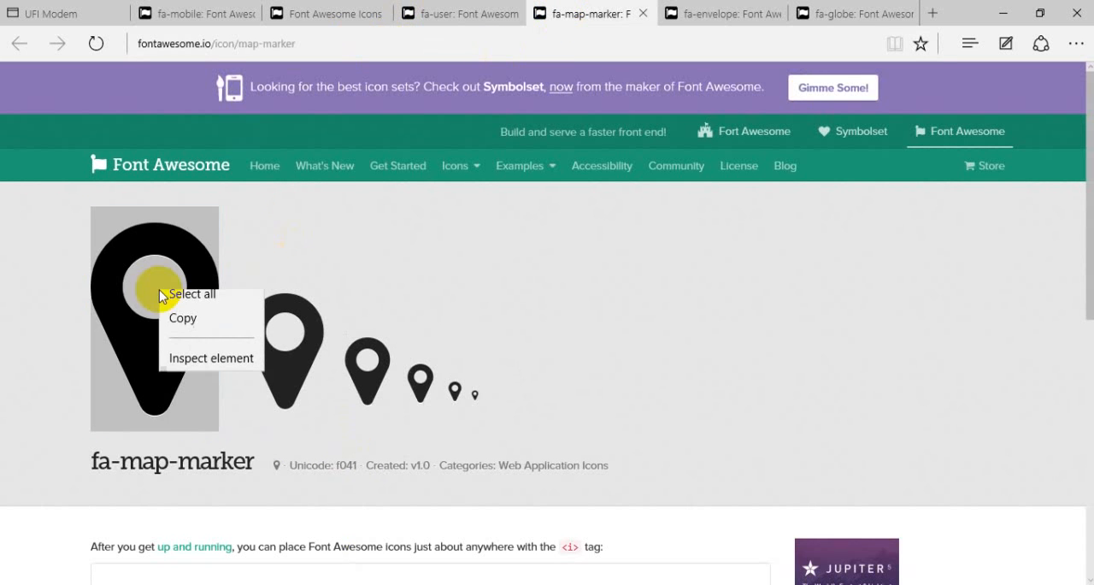
left_click(171, 323)
- Switch to Photoshop, paste the map marker icon as a new 20 pt text layer and move it directly below the user icon
key("alt+Tab")
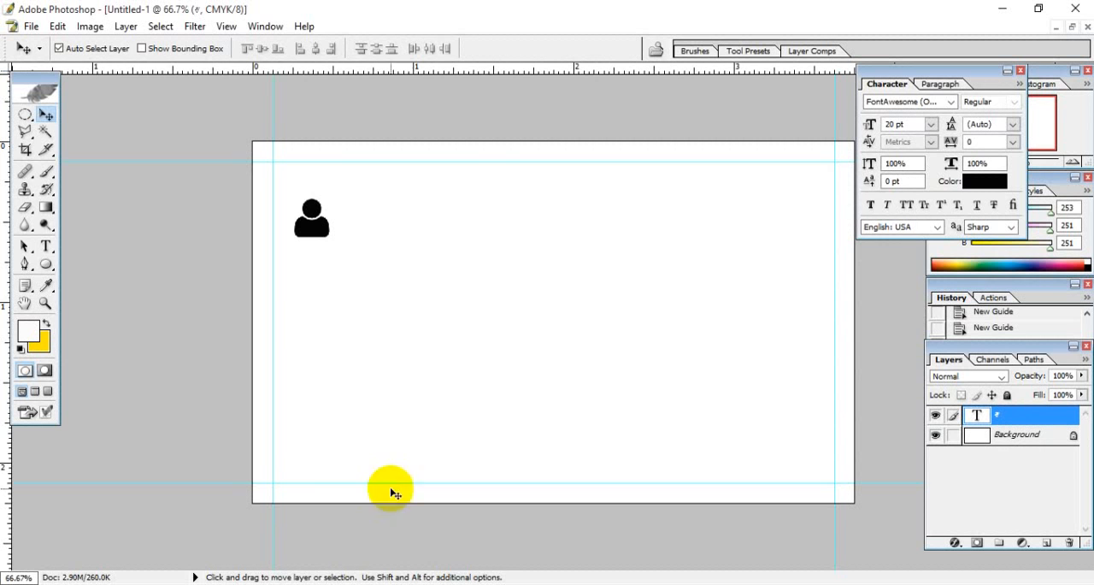
left_click(46, 246)
left_click(355, 356)
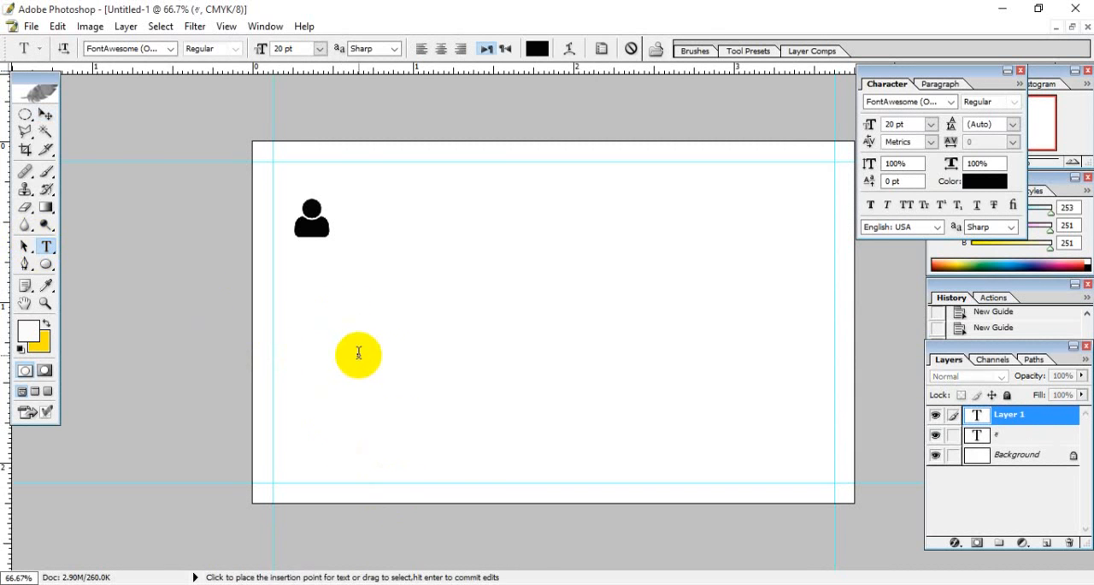
key("ctrl")
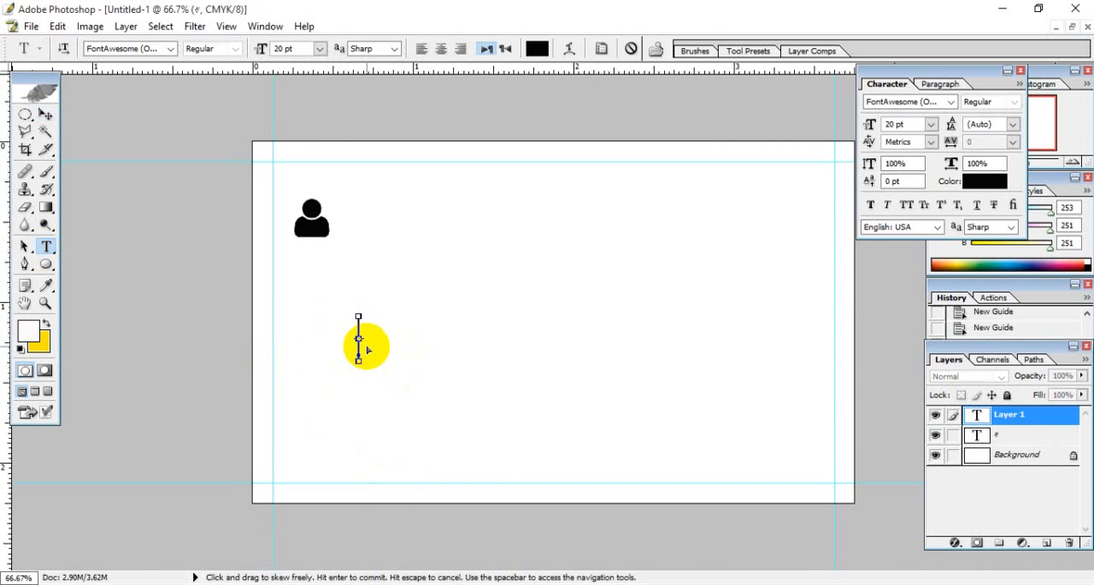
key("ctrl+v")
left_click(47, 117)
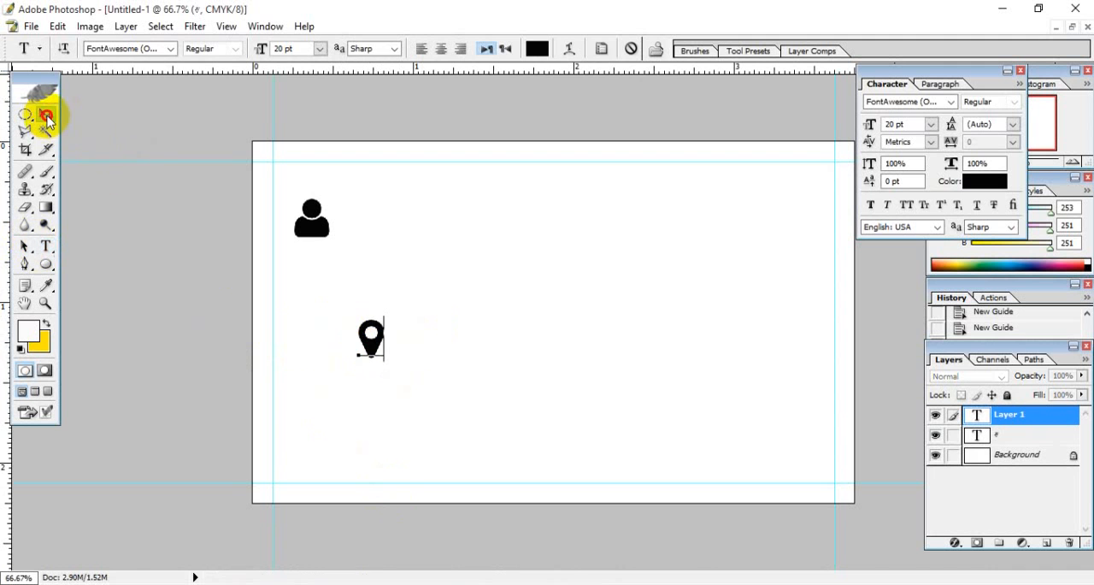
left_click_drag(363, 341, 304, 270)
left_click(418, 441)
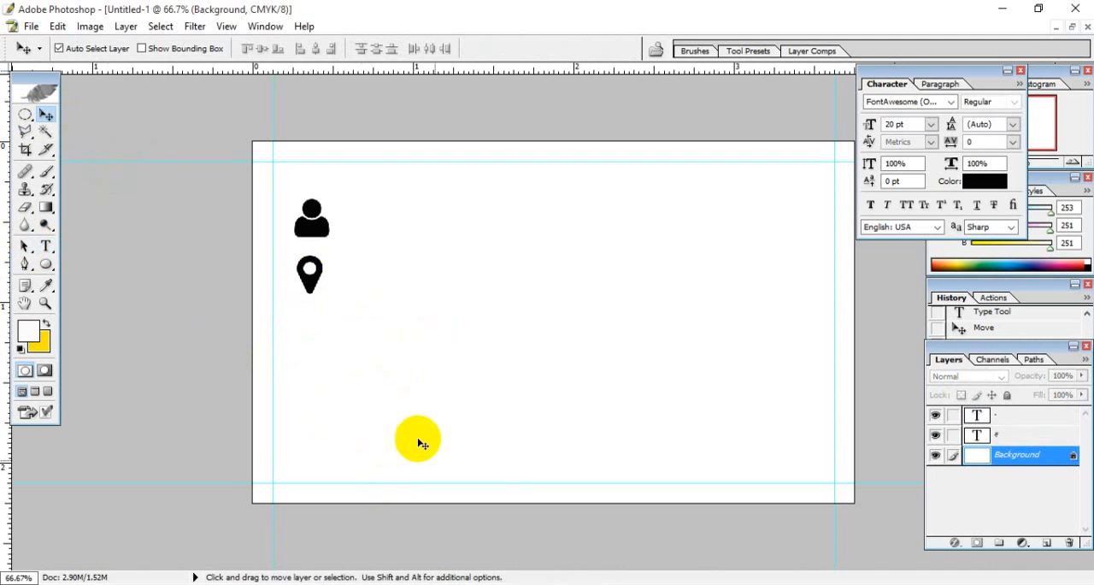
- Switch to the browser and copy the largest envelope icon from the fa-envelope page
key("alt+Tab")
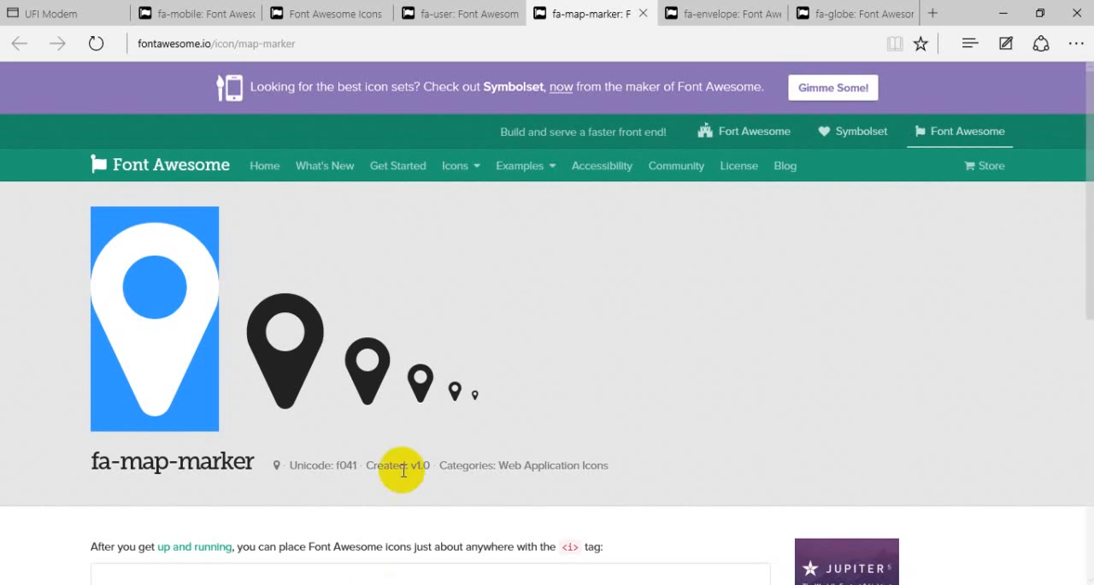
left_click(708, 15)
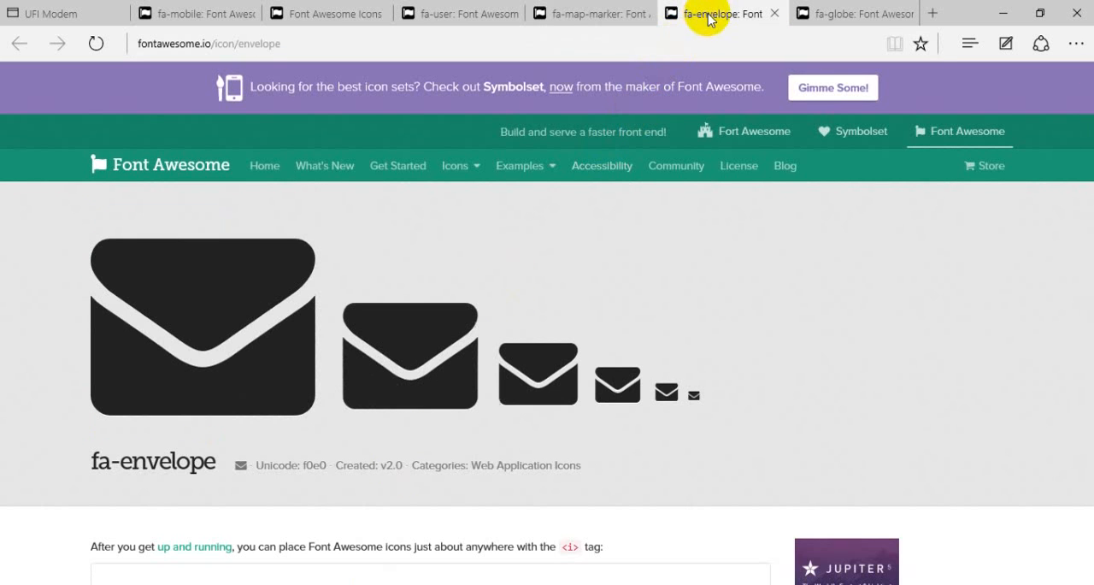
left_click_drag(210, 264, 301, 362)
left_click_drag(179, 317, 66, 313)
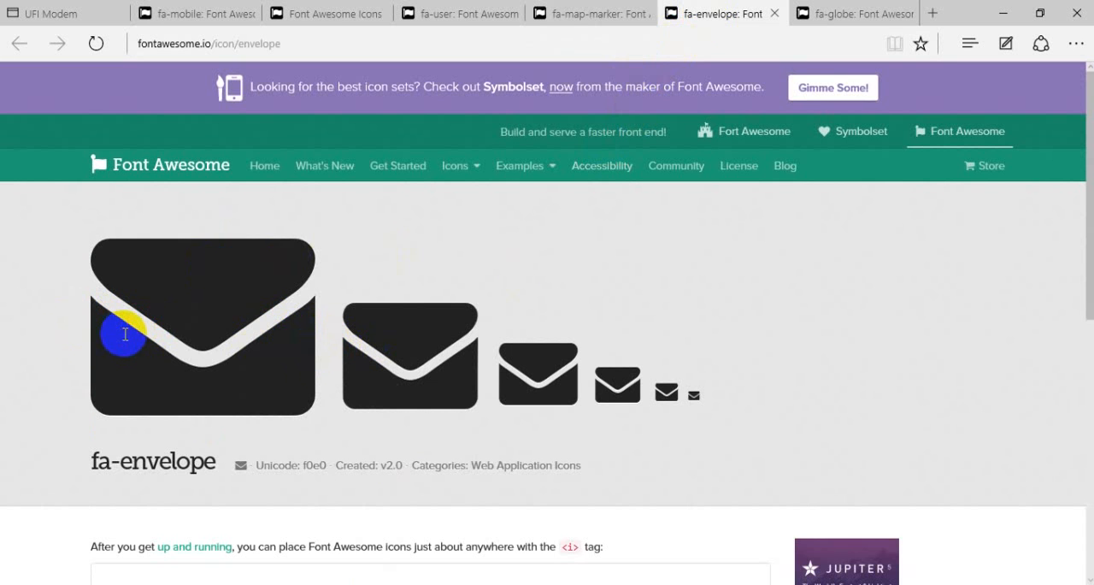
left_click_drag(94, 317, 334, 357)
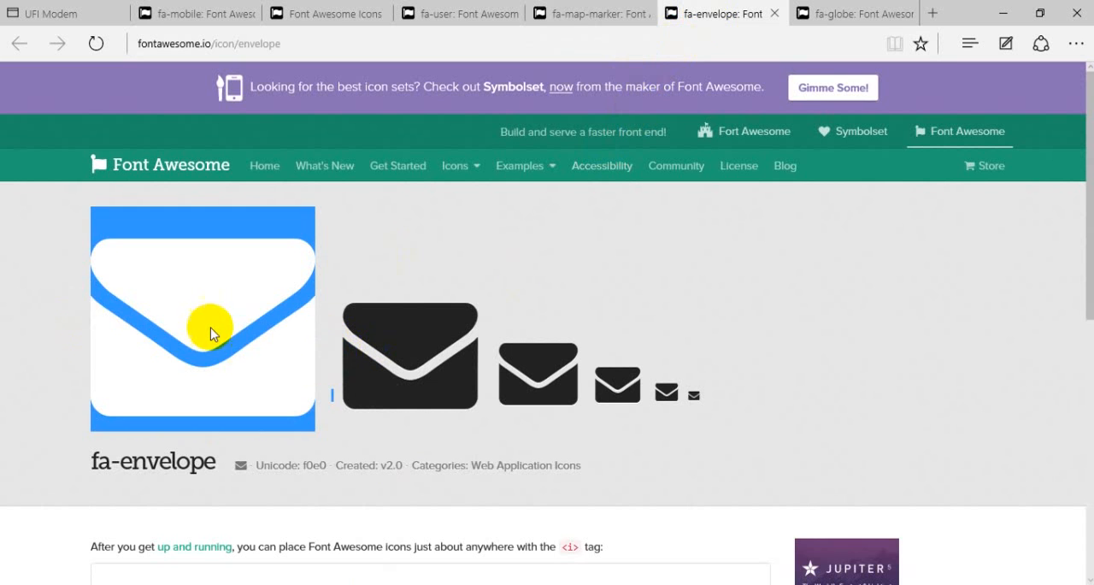
left_click(247, 370)
double_click(303, 381)
left_click(255, 364)
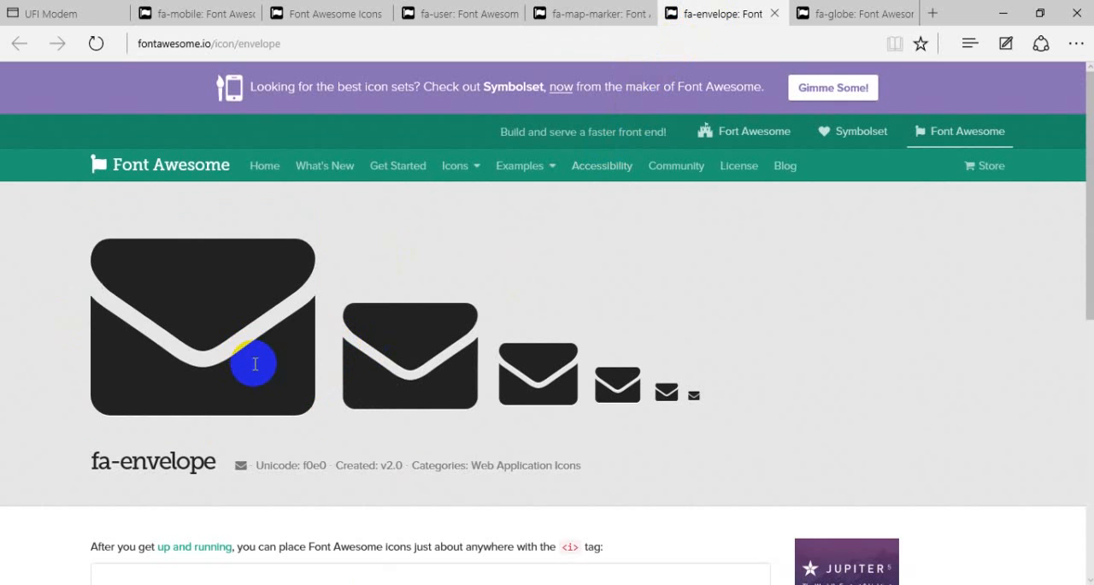
right_click(249, 352)
left_click(313, 344)
left_click_drag(314, 345, 340, 387)
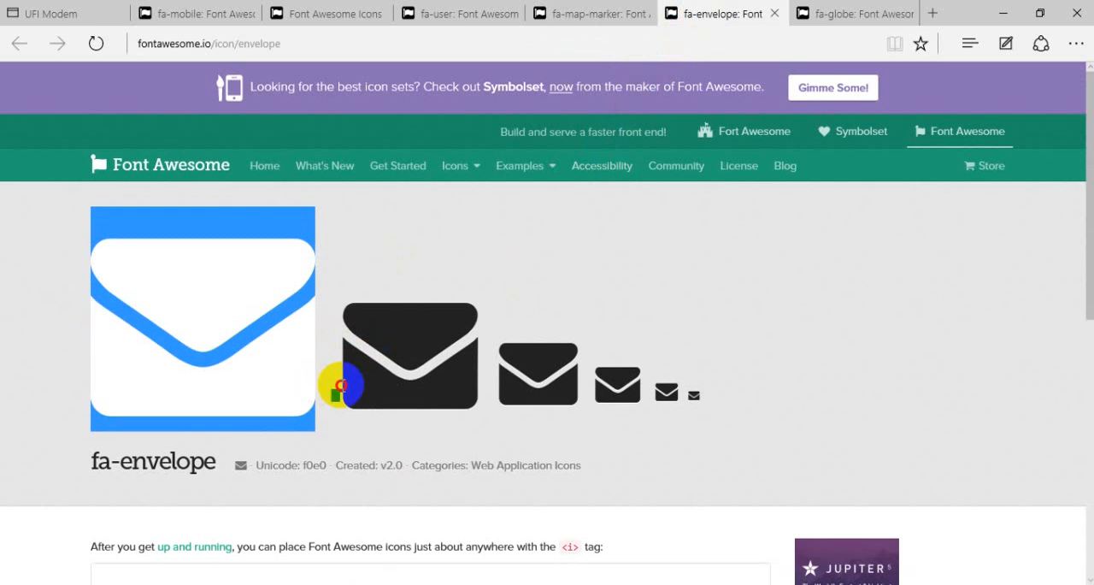
right_click(273, 334)
left_click(395, 445)
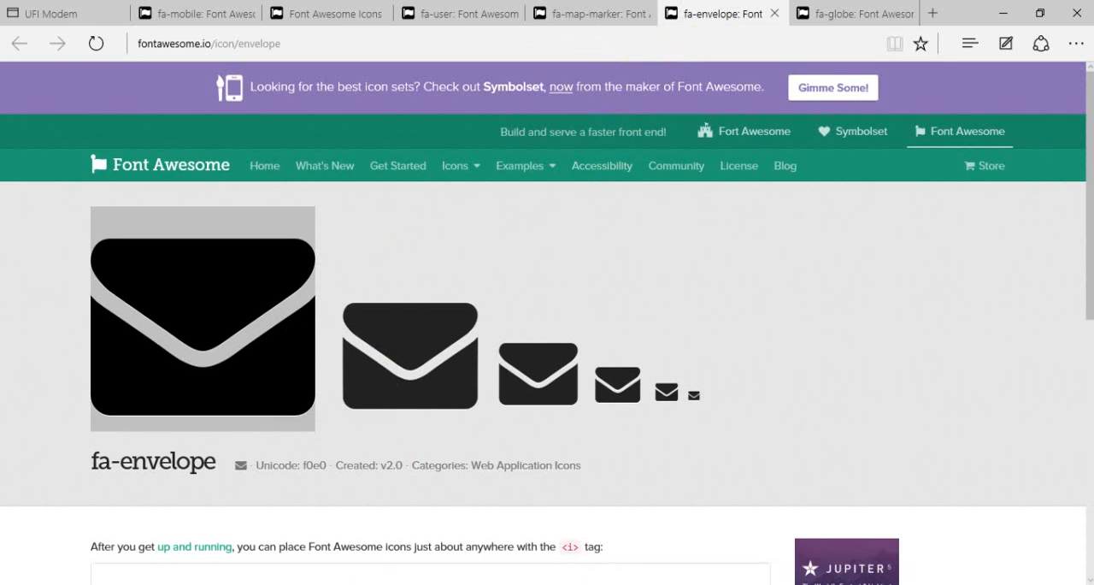
- Switch to Photoshop, paste the envelope icon as a new 20 pt text layer and move it directly below the map marker icon
left_click(466, 583)
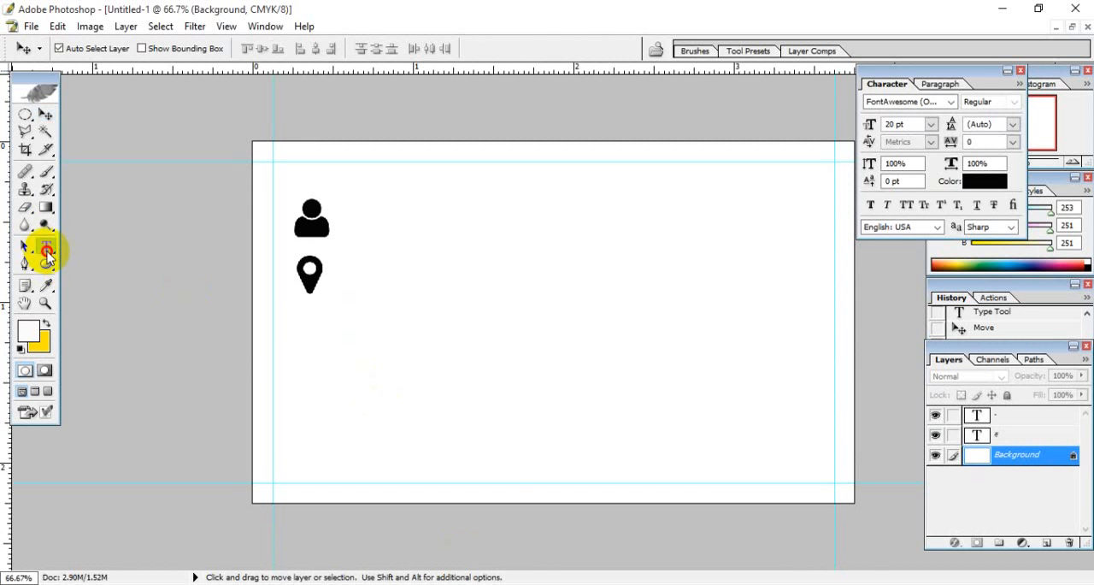
left_click(45, 247)
left_click(410, 345)
key("ctrl+v")
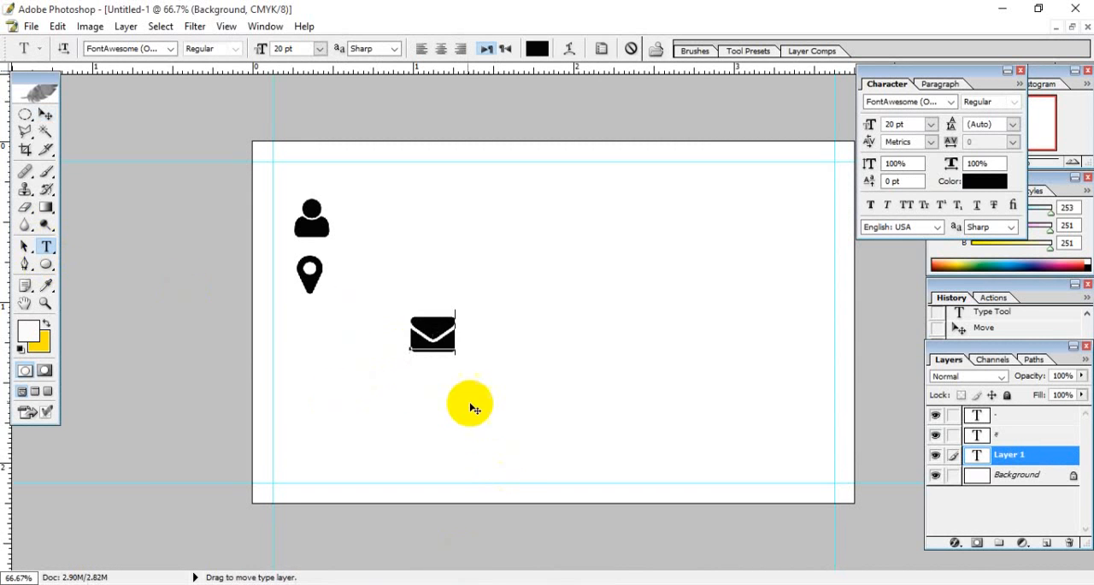
left_click(45, 113)
left_click_drag(437, 334, 321, 327)
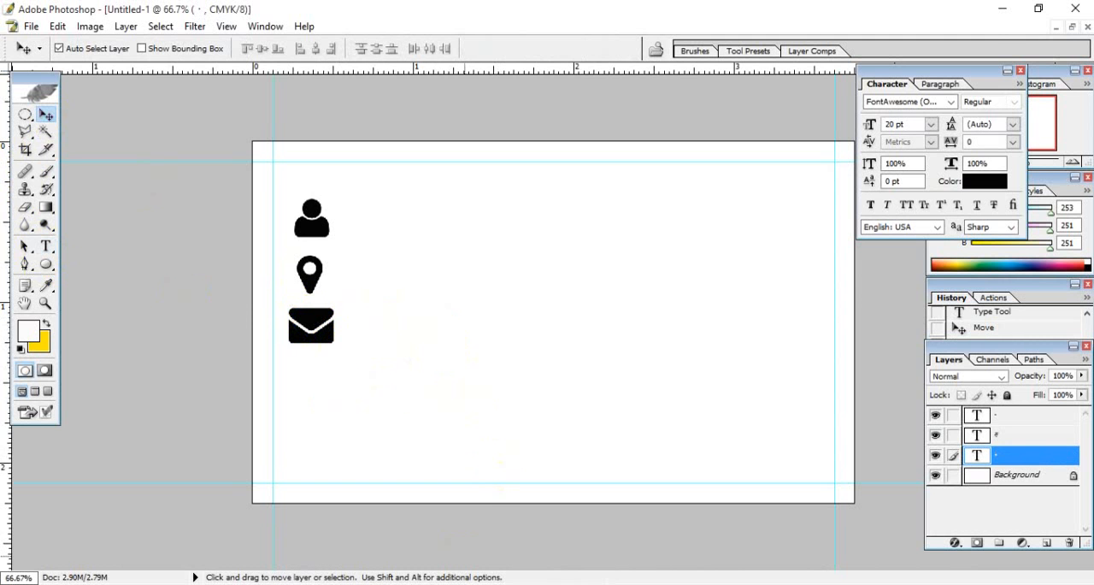
- Switch to the browser and bring up the fa-globe icon page
key("alt+Tab")
left_click(824, 21)
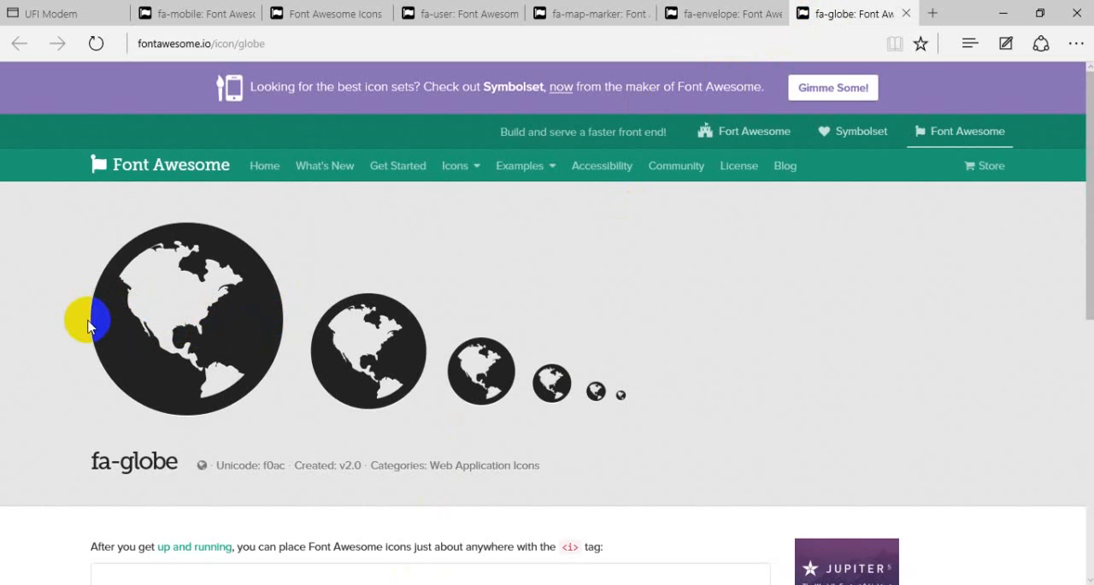
left_click_drag(112, 323, 239, 373)
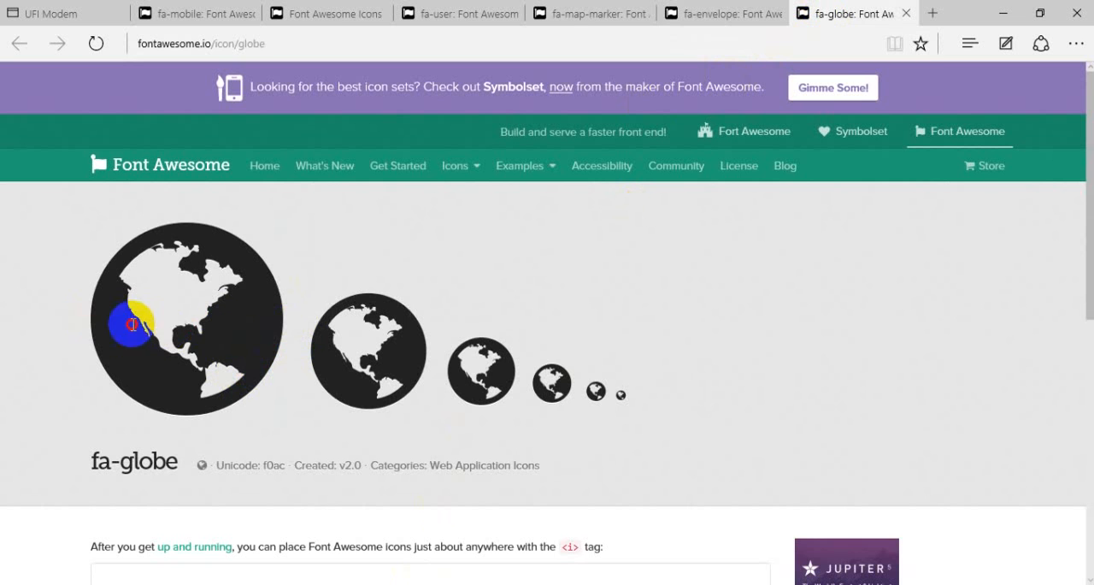
left_click_drag(64, 329, 244, 328)
left_click(286, 334)
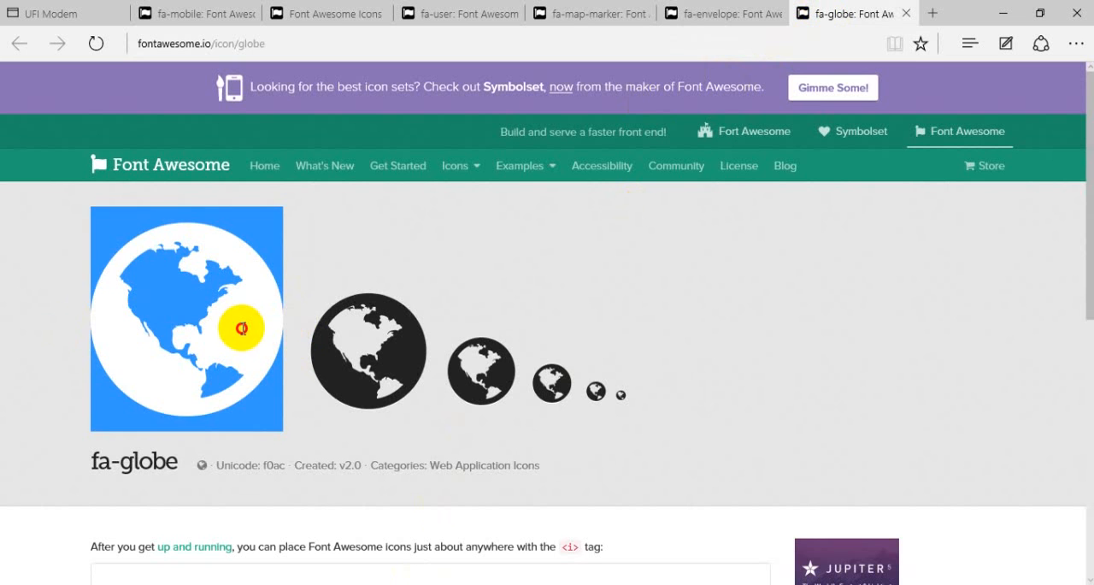
right_click(229, 321)
left_click(287, 314)
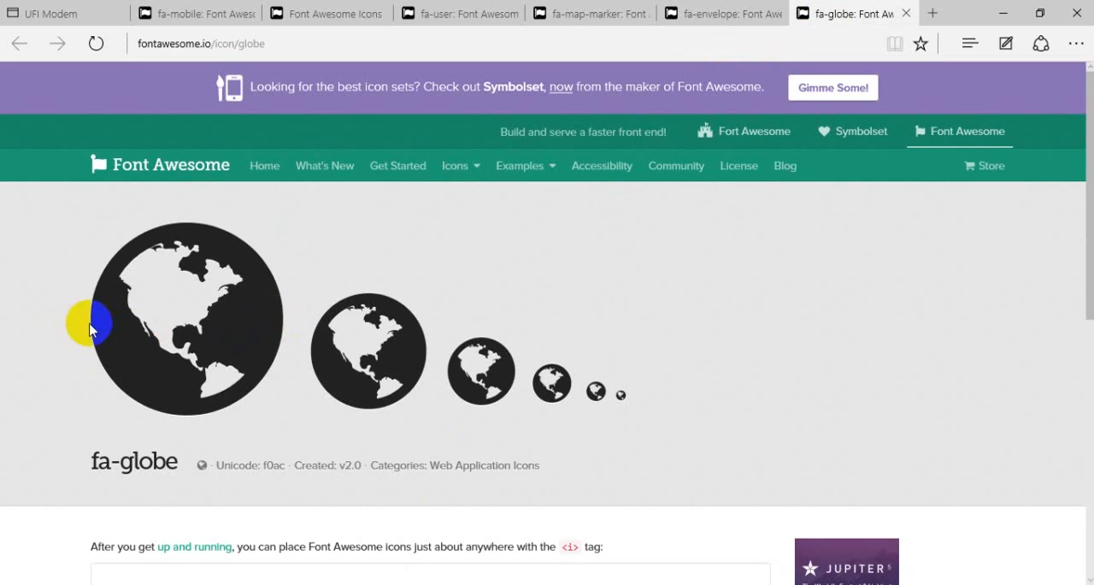
- Copy the second-largest globe icon from the fa-globe page
left_click_drag(95, 328, 446, 368)
left_click(339, 351)
right_click(377, 355)
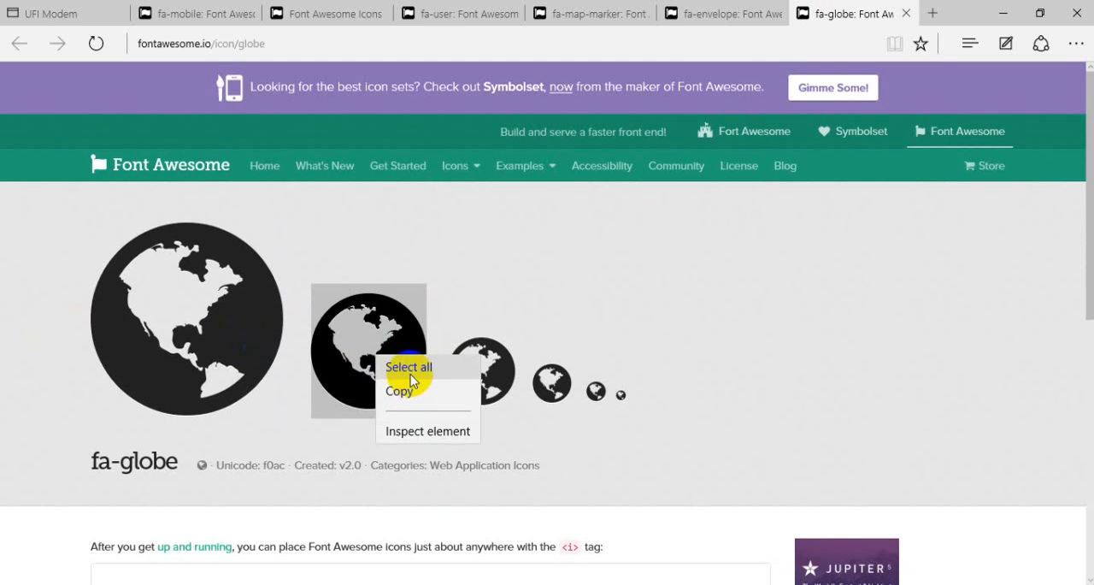
left_click(408, 388)
- Switch to Photoshop, paste the globe icon as a new 20 pt text layer and delete the trailing text "Example of globe at 5x"
left_click(512, 574)
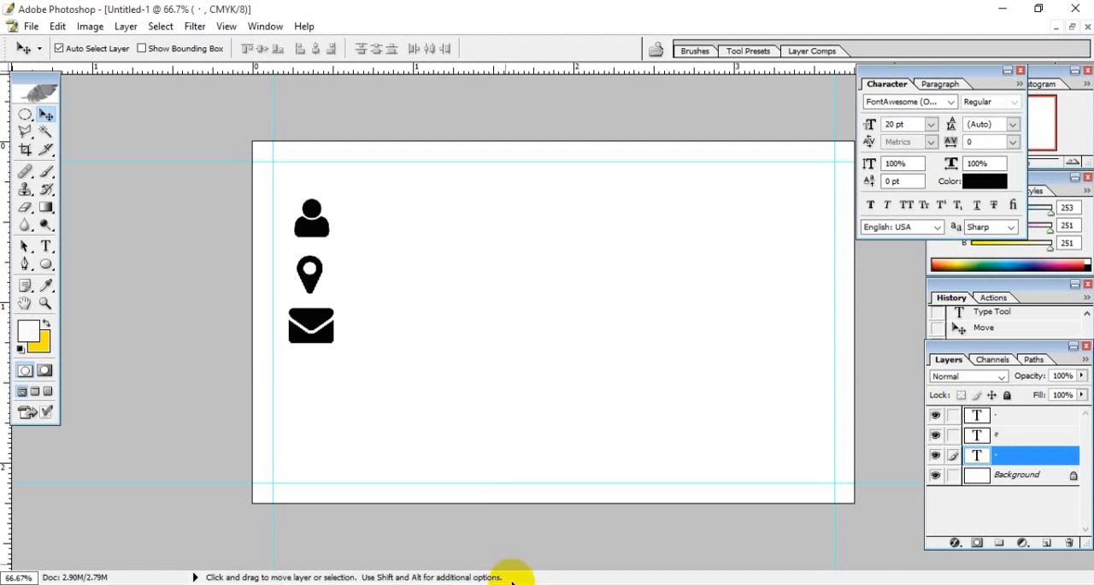
left_click(47, 246)
left_click(451, 319)
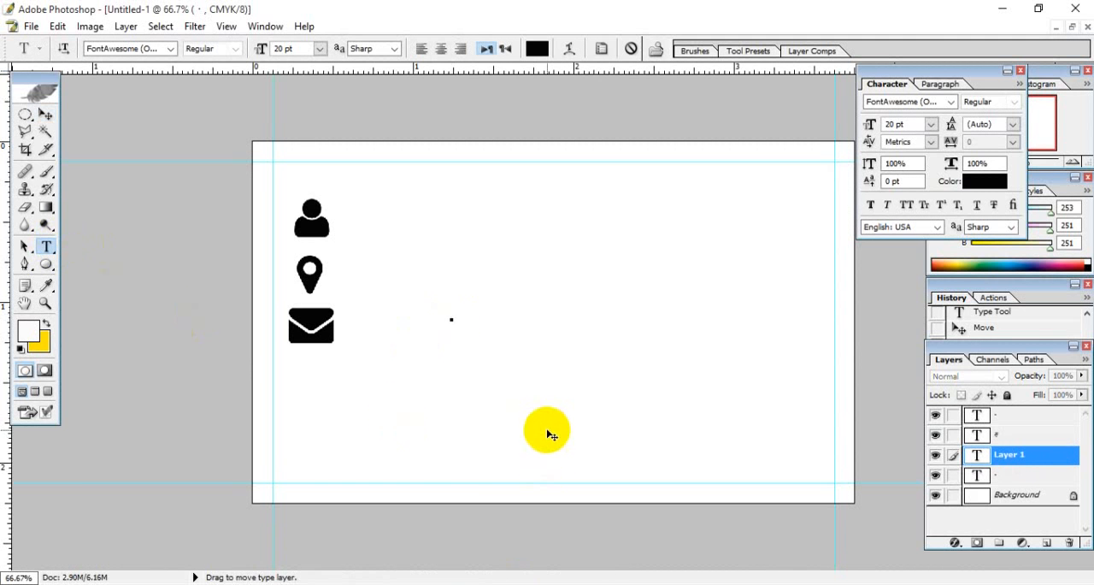
key("ctrl+v")
left_click_drag(525, 307, 898, 338)
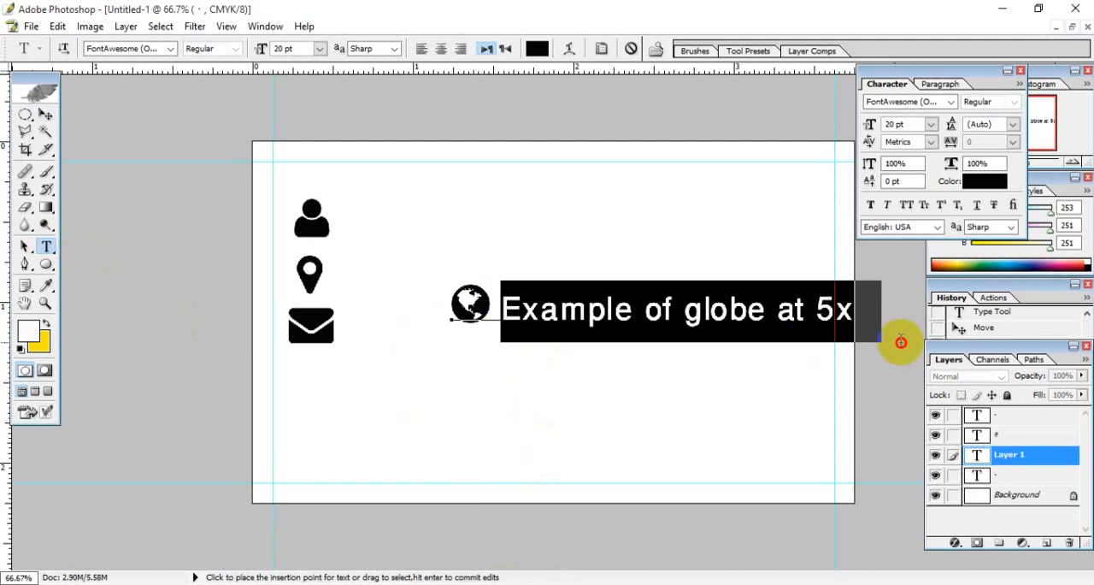
key("BackSpace")
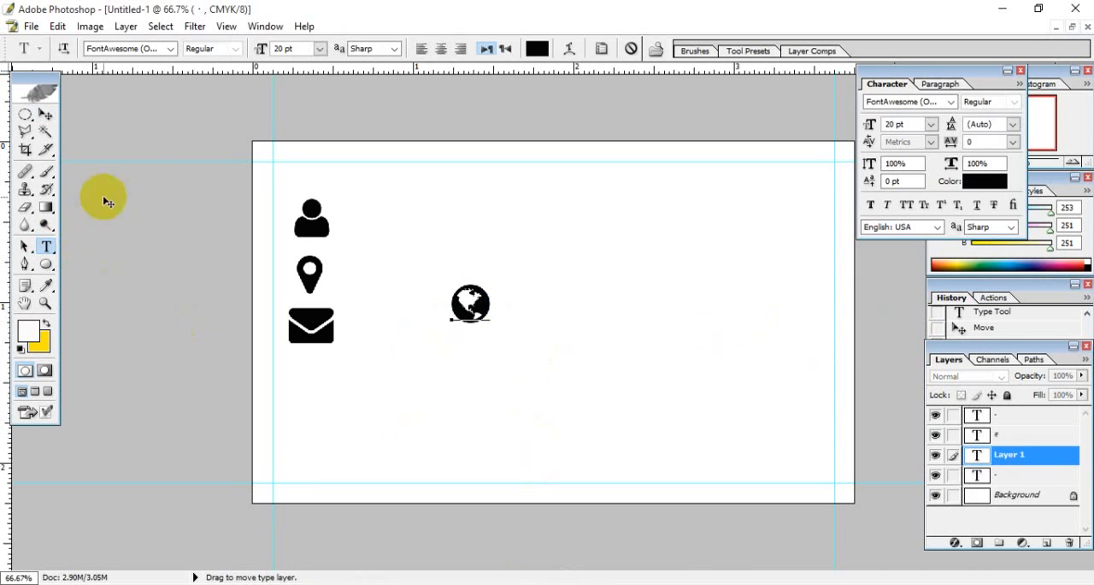
- Move the globe icon directly below the envelope icon and select the lowest text layer
left_click(47, 119)
left_click(630, 302)
left_click_drag(447, 344, 321, 381)
left_click(556, 236)
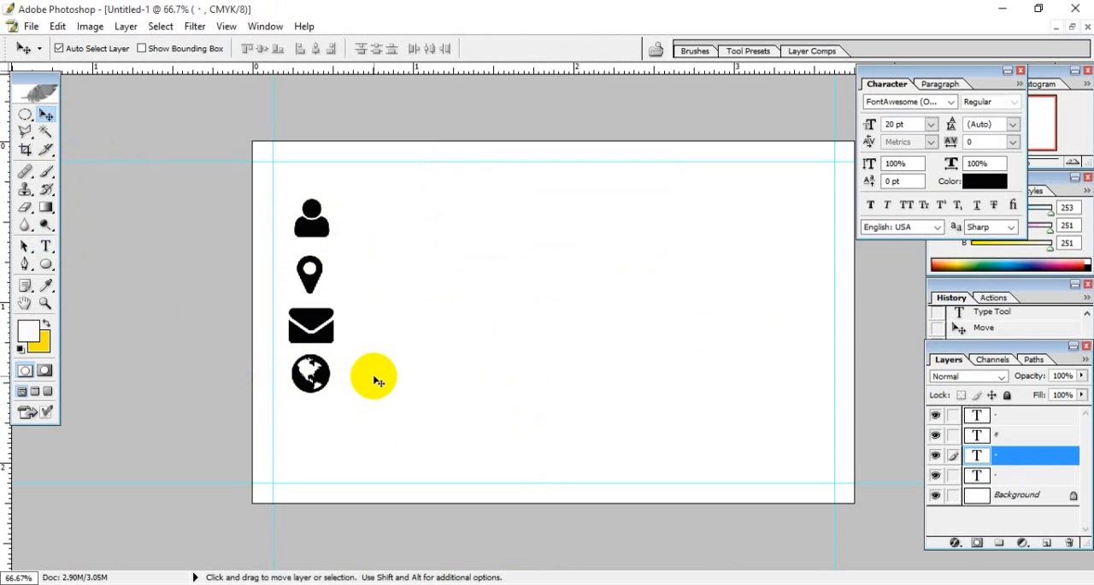
left_click(1026, 475)
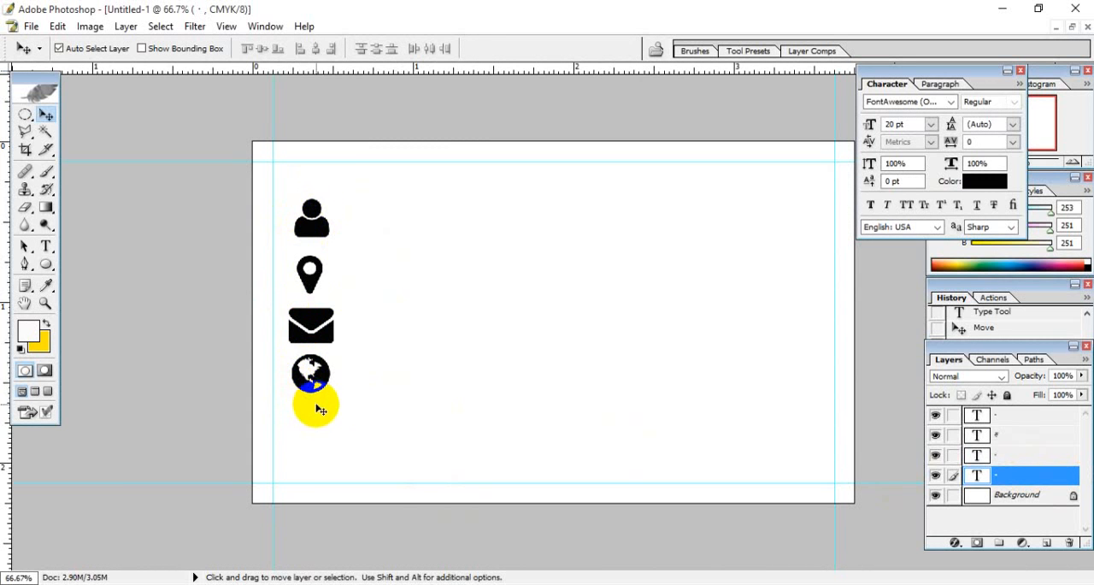
- Switch to the browser and copy the largest mobile phone icon from the fa-mobile page
left_click(395, 584)
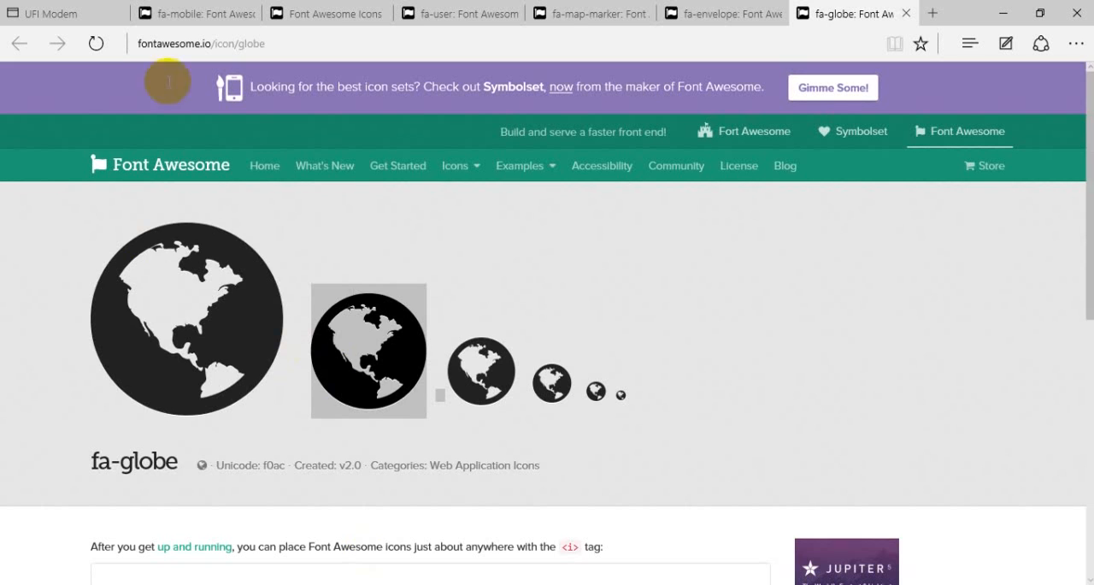
left_click(183, 13)
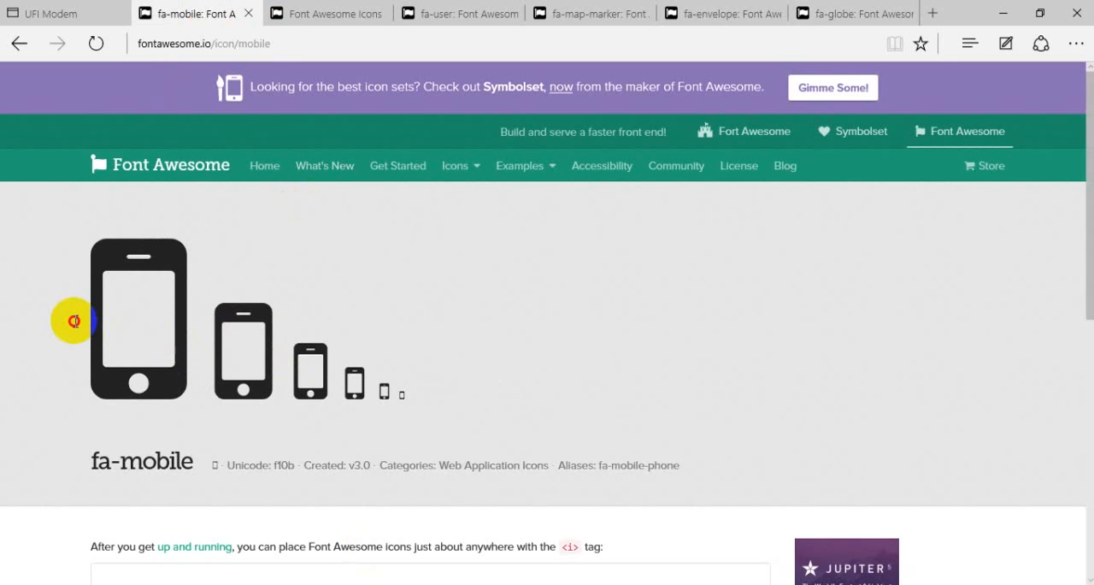
left_click_drag(75, 321, 191, 335)
right_click(161, 330)
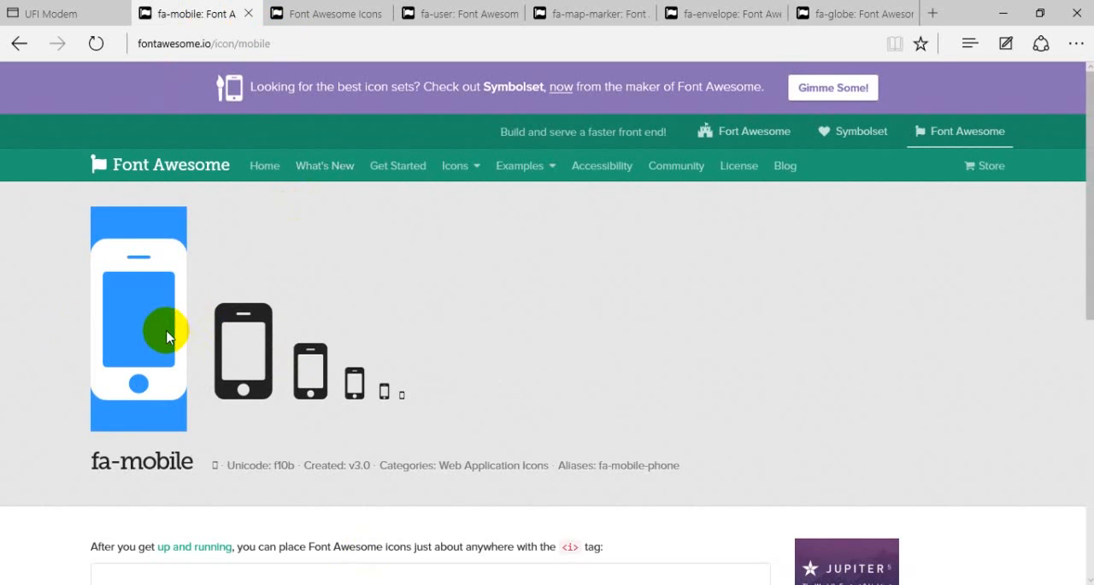
left_click(178, 359)
- Switch to Photoshop, paste the mobile phone icon as a new 20 pt text layer and move it below the globe icon
key("alt+Tab")
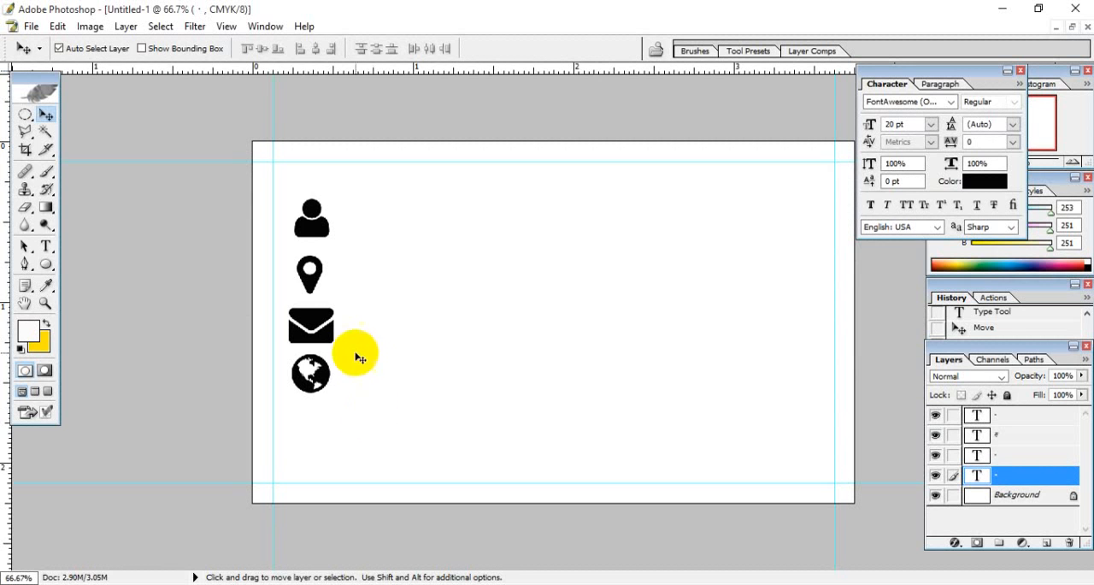
left_click(46, 246)
right_click(496, 282)
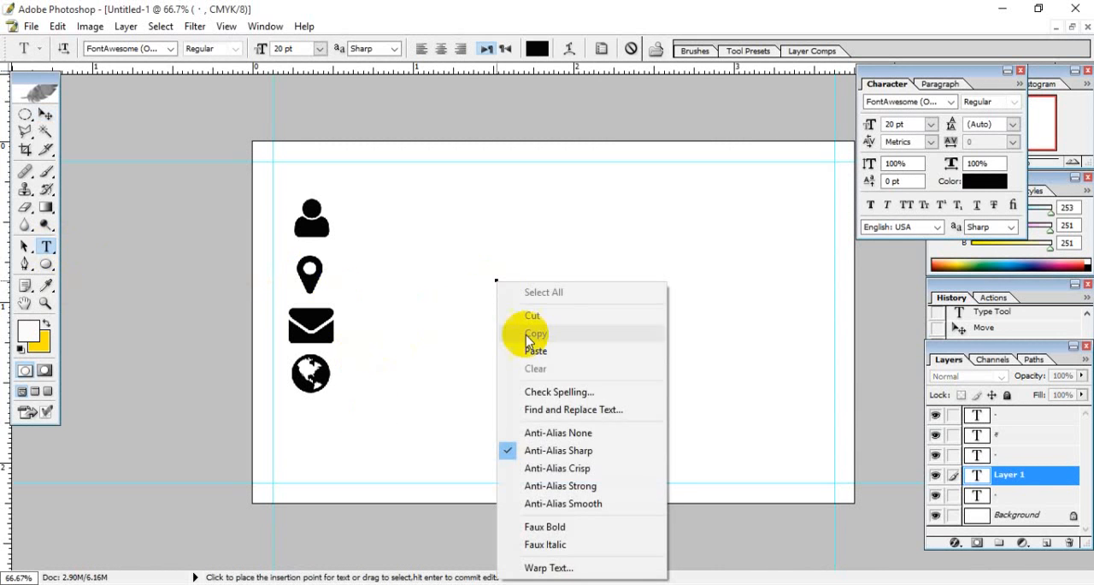
left_click(528, 349)
left_click(46, 114)
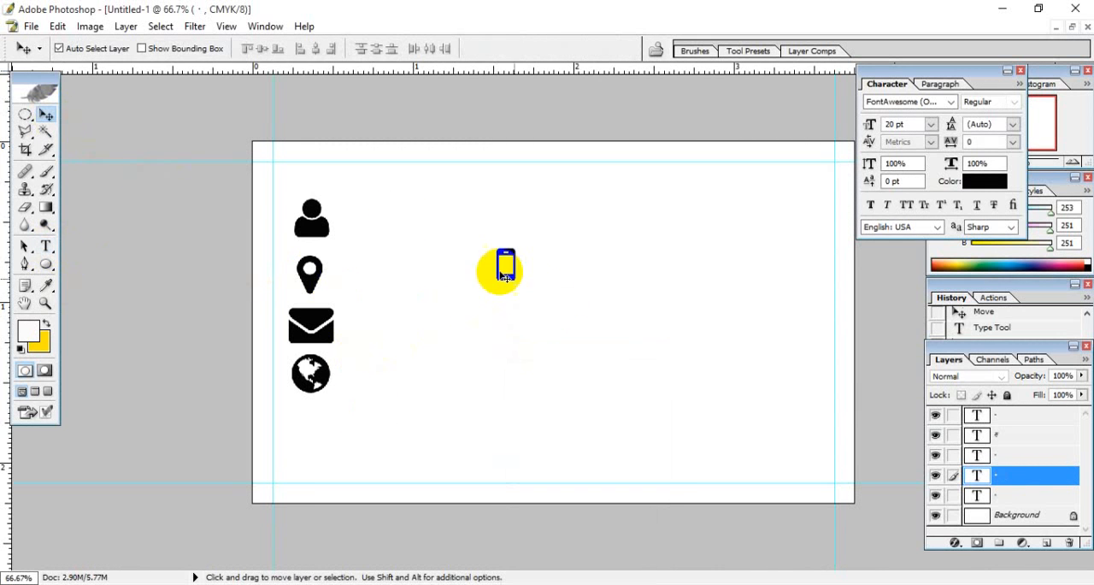
left_click_drag(513, 260, 312, 419)
- Move the user icon slightly higher on the card, widening the gap above the map marker icon
left_click(320, 229)
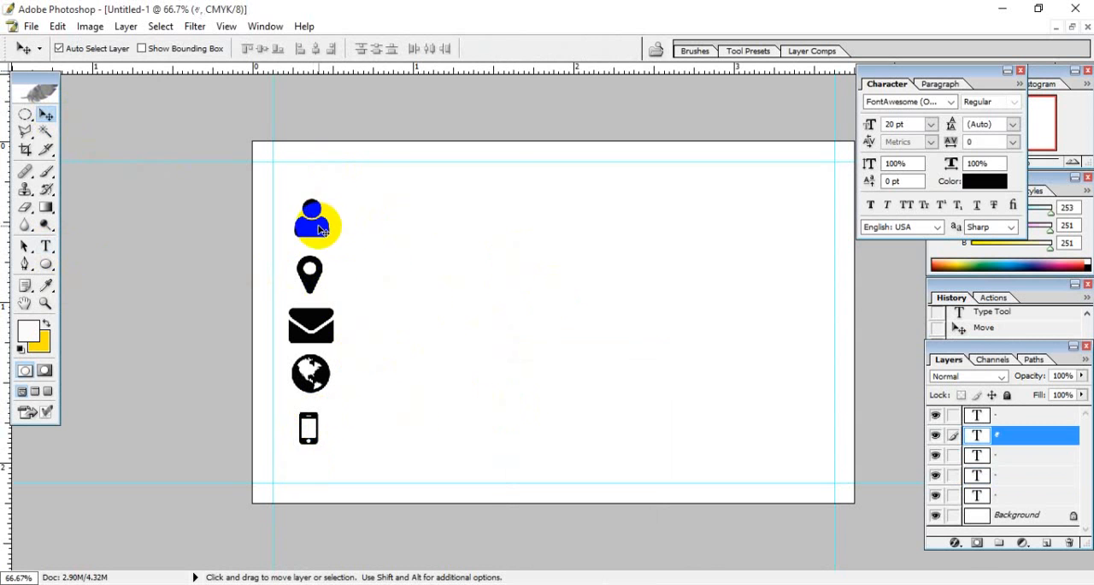
left_click(1035, 415)
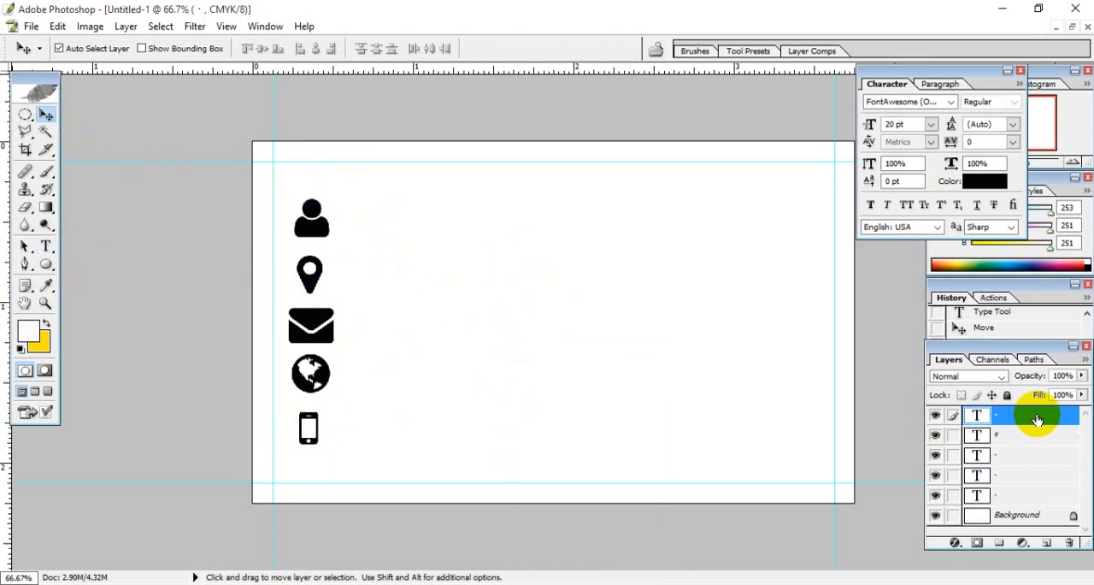
key("ctrl+minus")
key("ctrl+0")
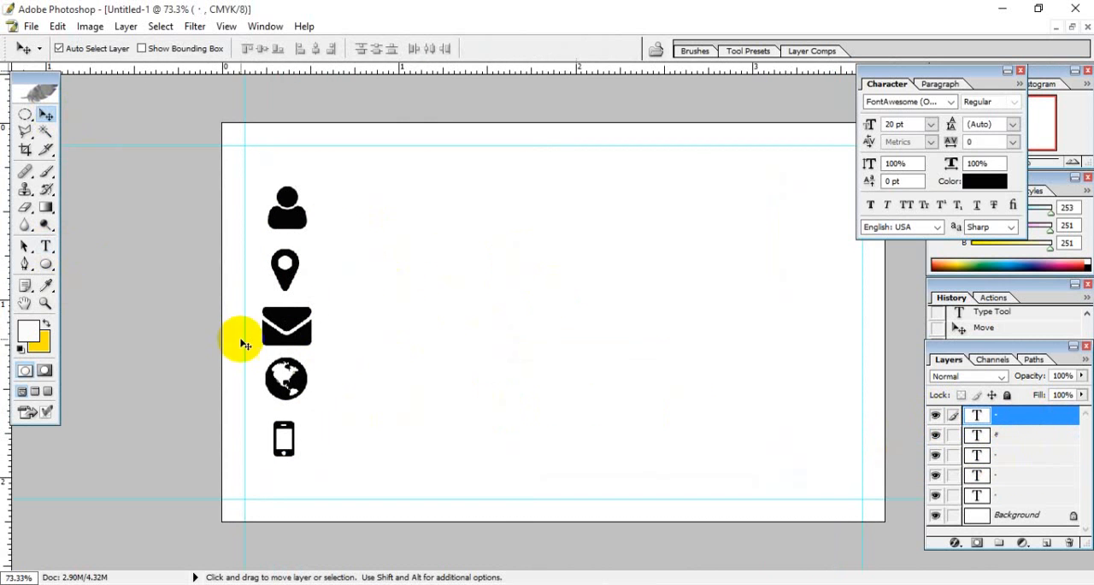
mouse_move(282, 225)
left_mouse_down()
mouse_move(301, 228)
mouse_move(285, 207)
left_mouse_up()
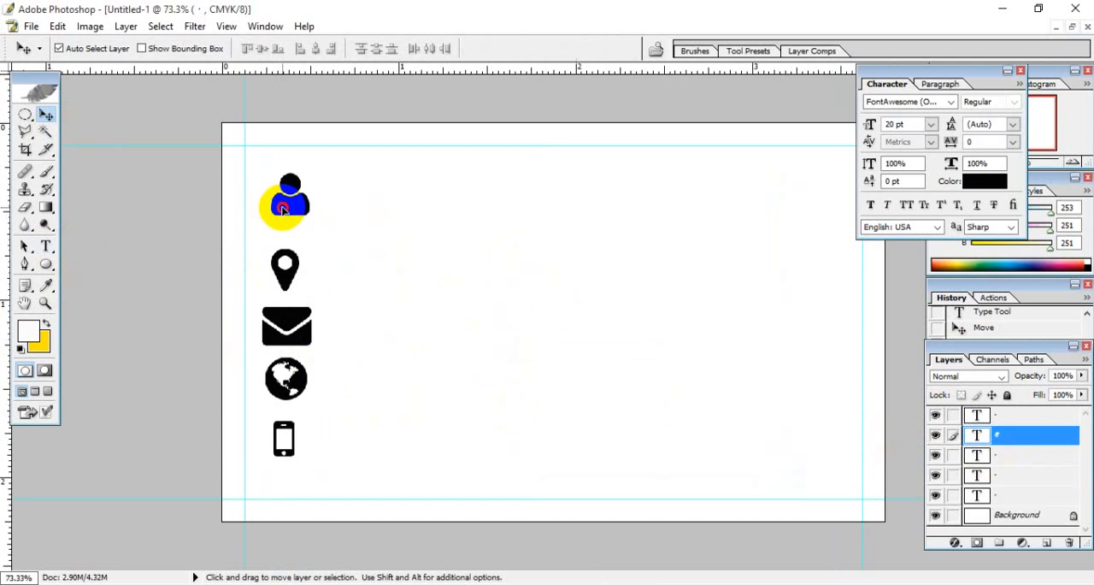
left_click(1034, 415)
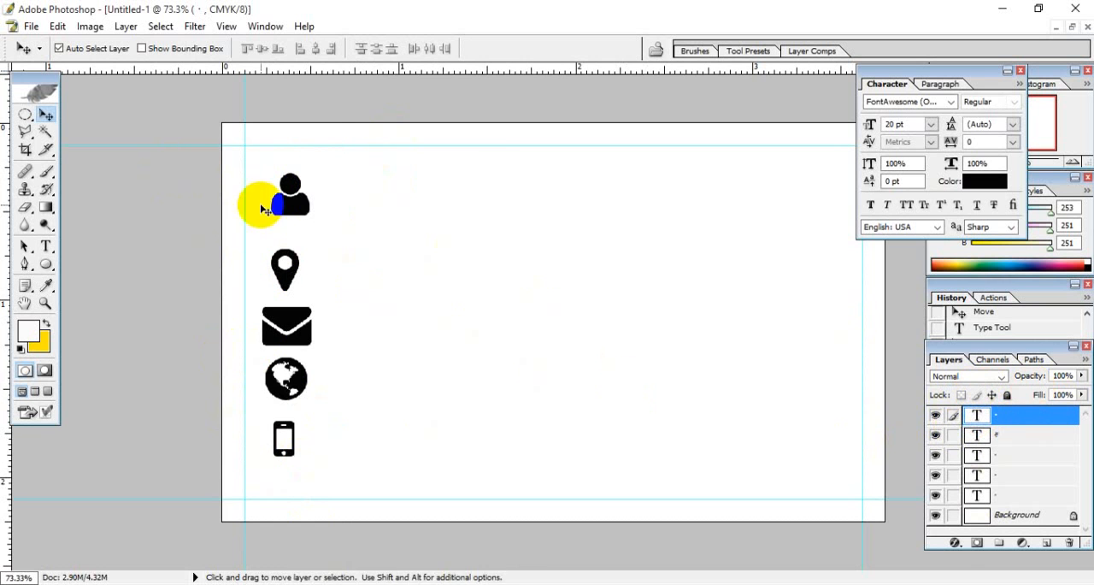
left_click(126, 26)
mouse_move(147, 215)
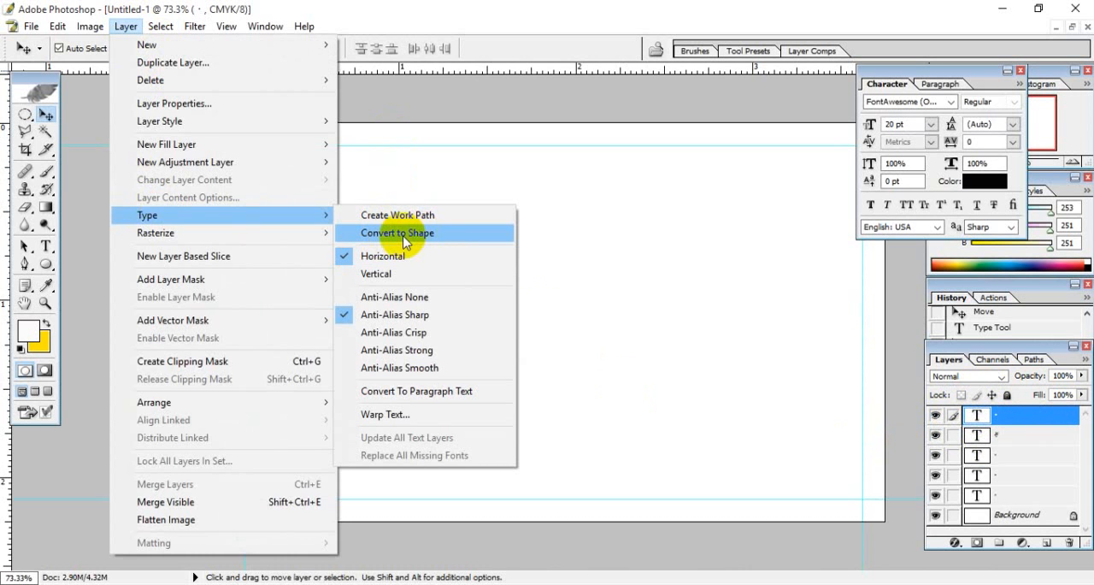
left_click(303, 15)
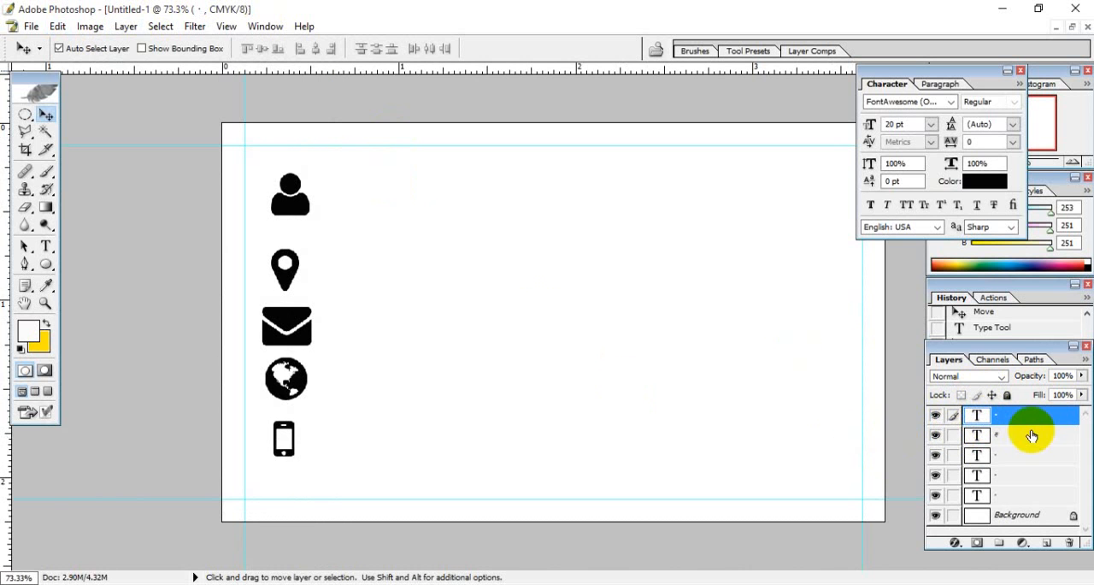
left_click(1003, 438)
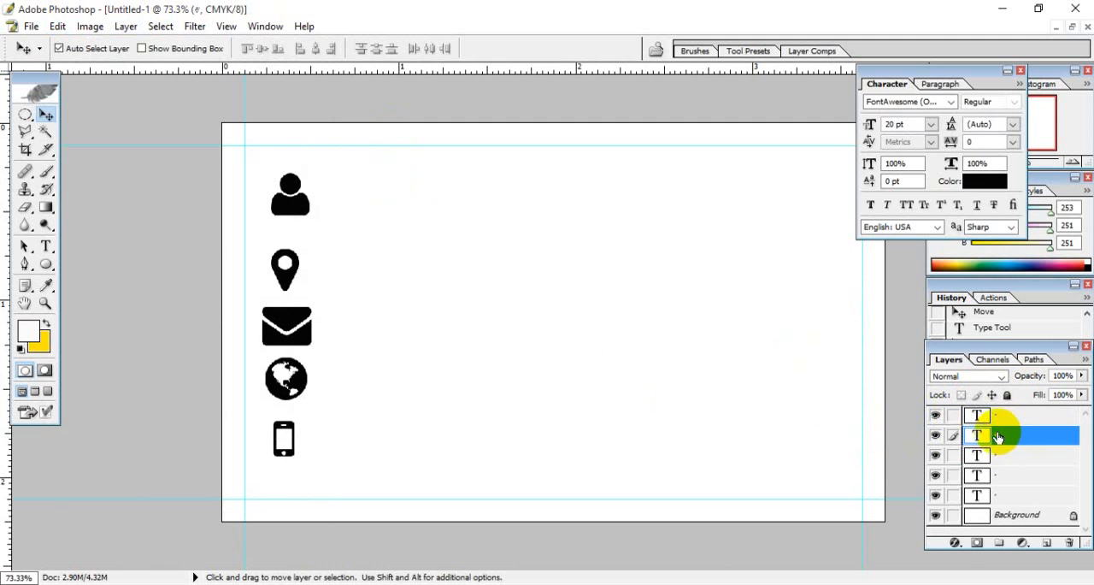
- Convert the map marker icon's text layer to a shape
left_click(1006, 418)
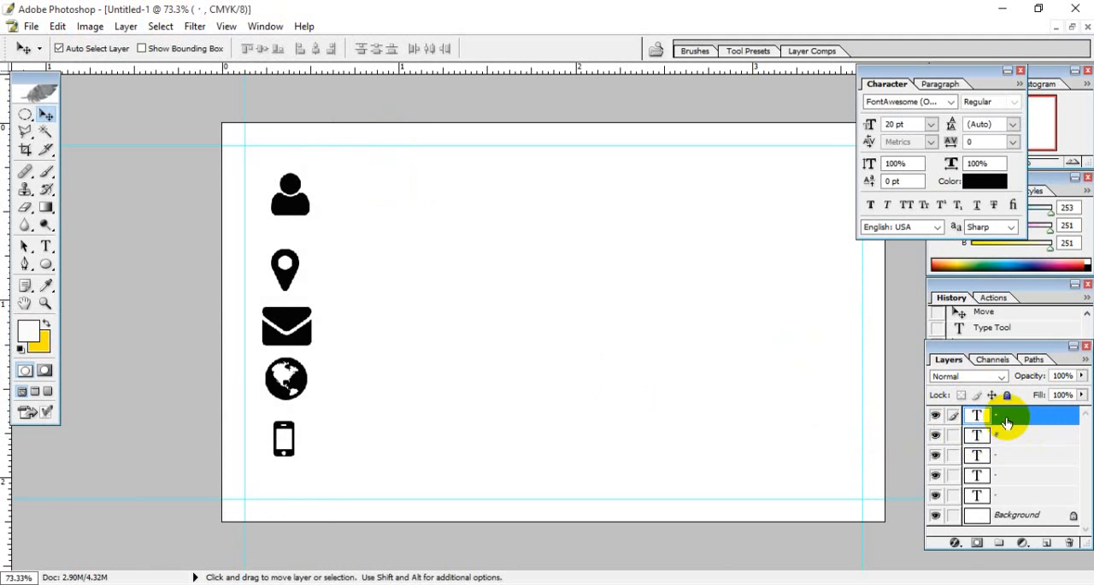
left_click(126, 25)
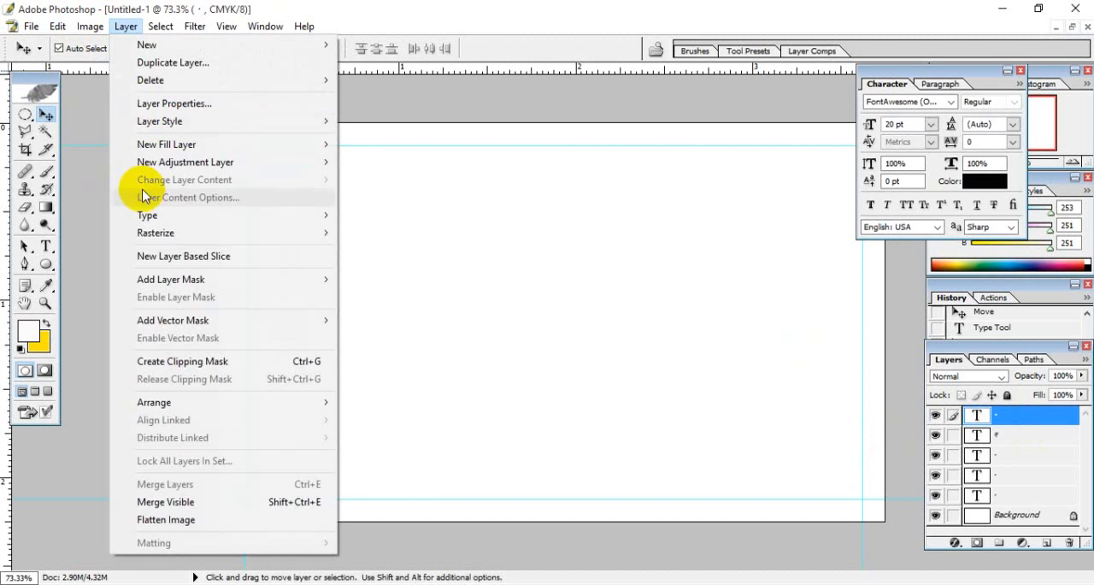
mouse_move(256, 146)
left_click(430, 229)
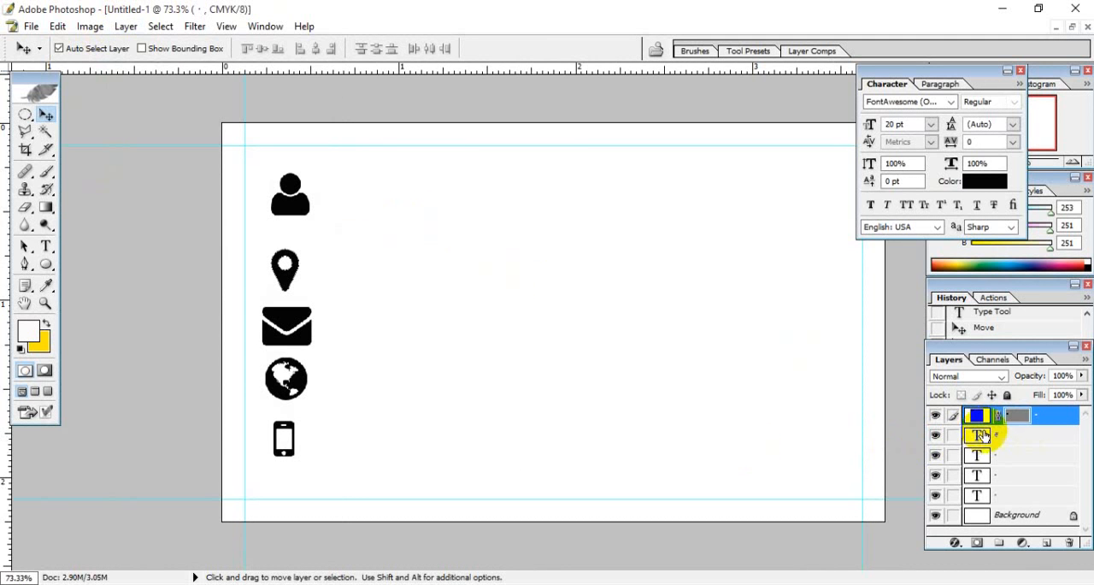
- Reposition the user icon so it is centred vertically in line above the map marker icon
left_click_drag(291, 199, 317, 206)
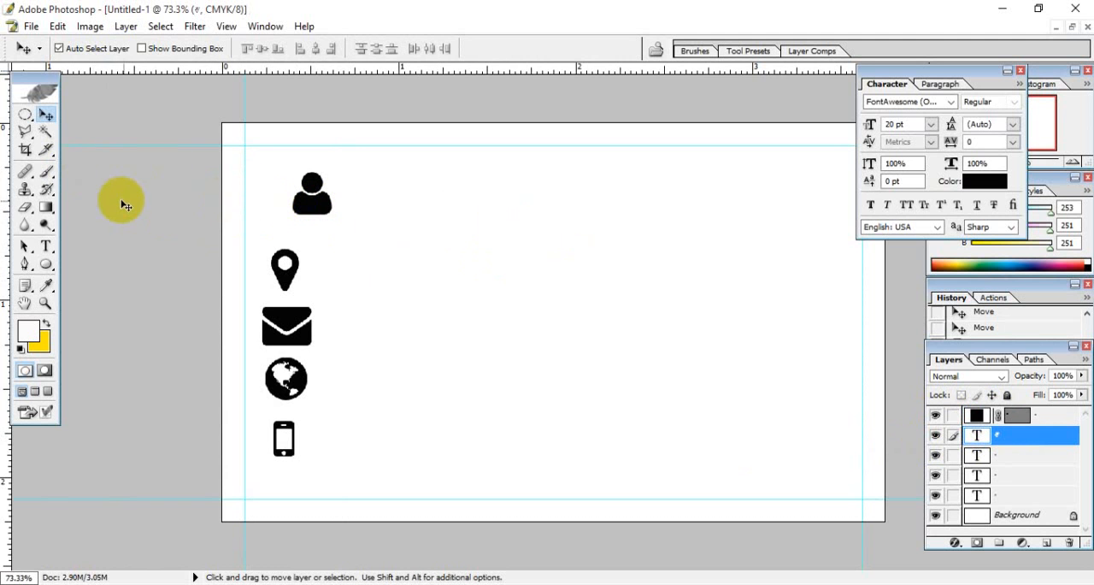
left_click_drag(310, 207, 275, 216)
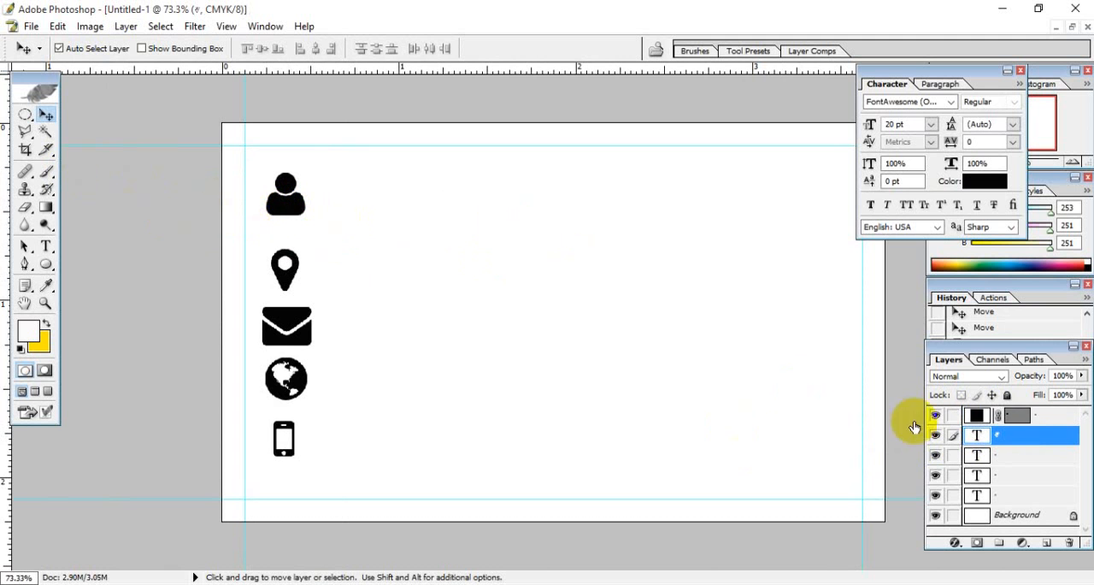
left_click(1028, 414)
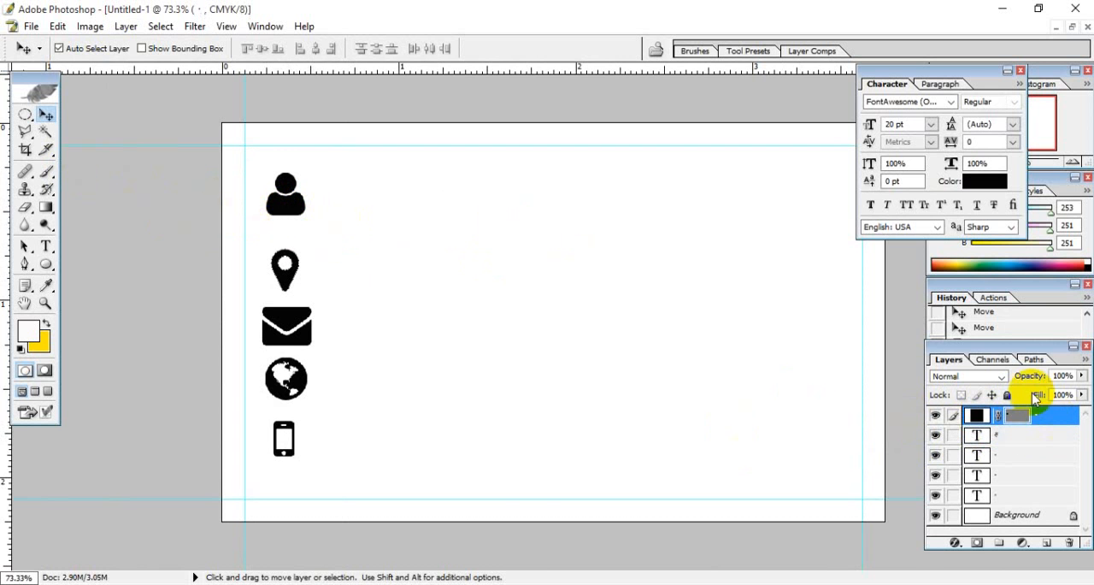
double_click(975, 414)
left_click_drag(769, 291, 644, 395)
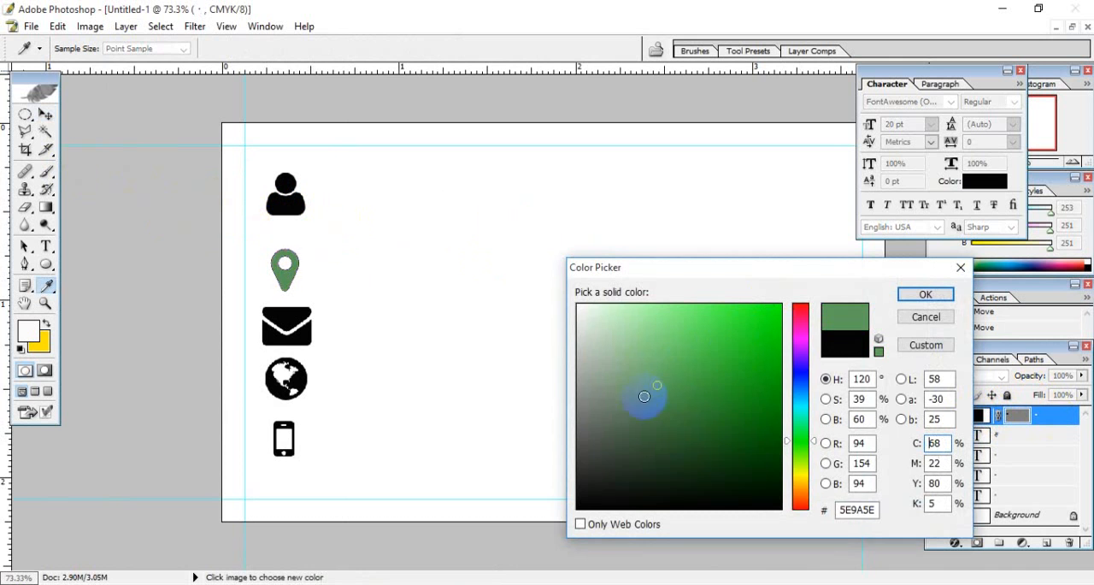
left_click(925, 316)
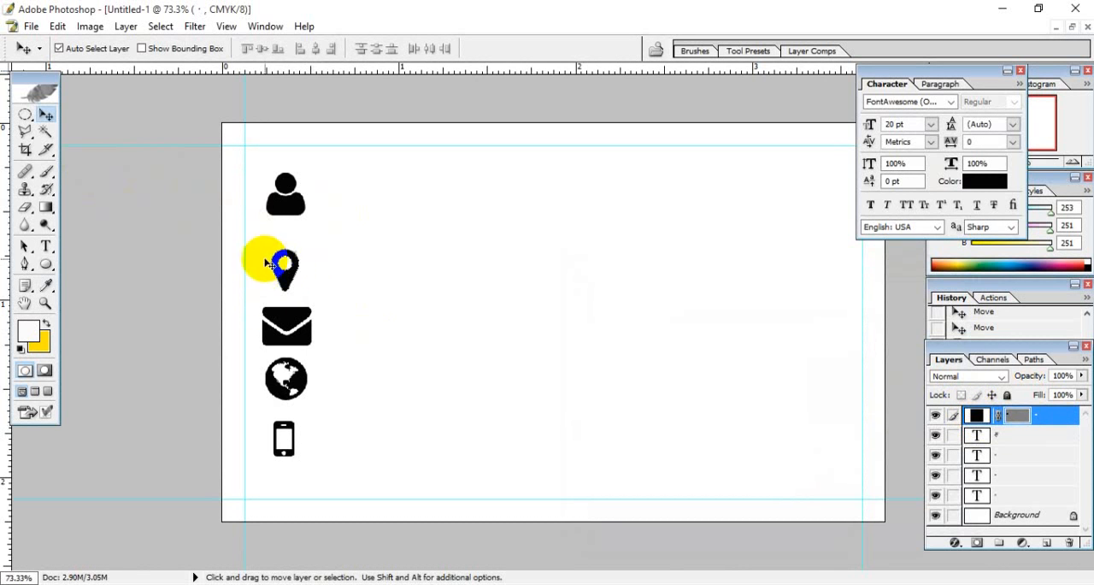
- Change the fill colour of the map marker icon's shape layer to pure red, FF0000
double_click(977, 418)
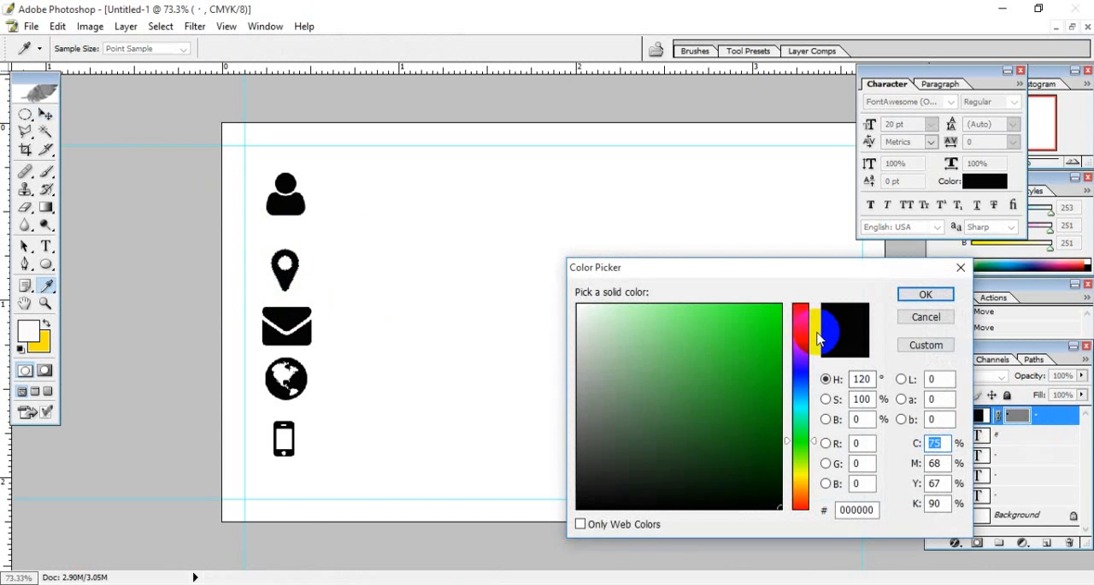
left_click_drag(803, 329, 776, 305)
left_click(779, 295)
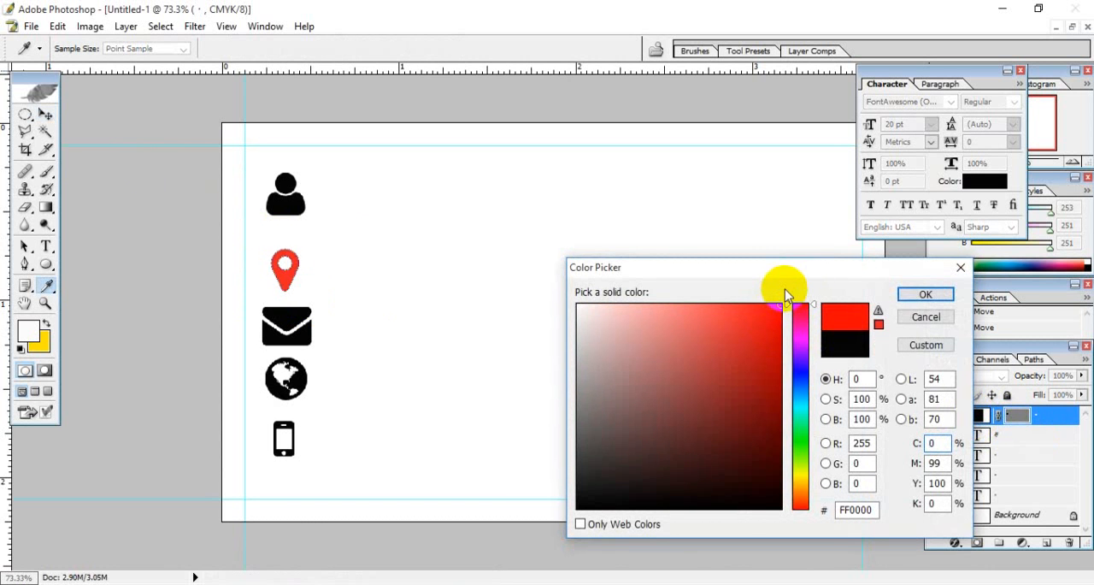
left_click(925, 294)
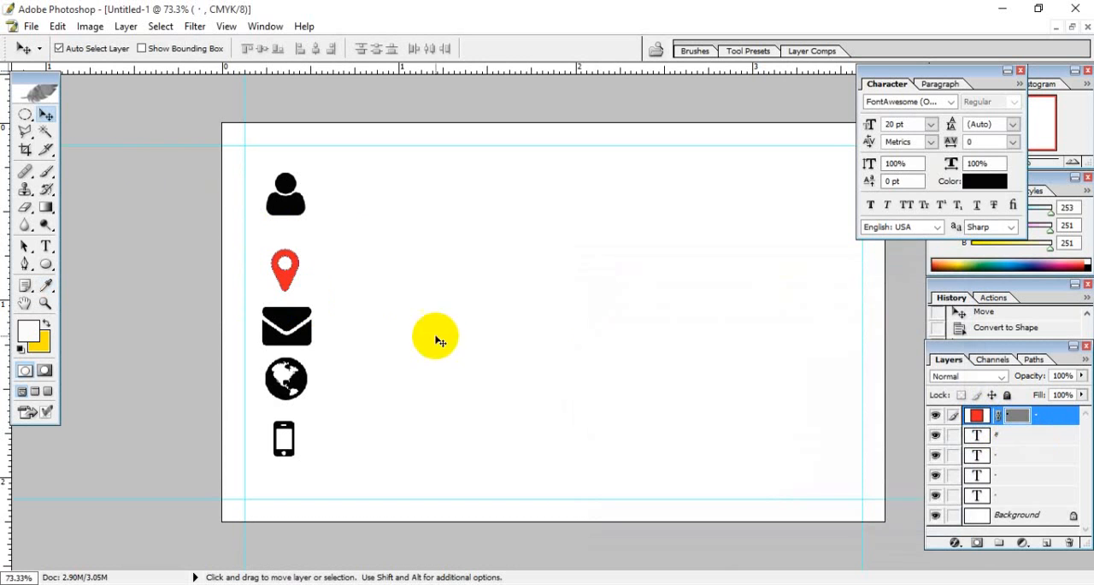
- Move the red map marker icon slightly higher, towards the user icon, and deselect it
left_click(401, 298)
left_click(284, 277)
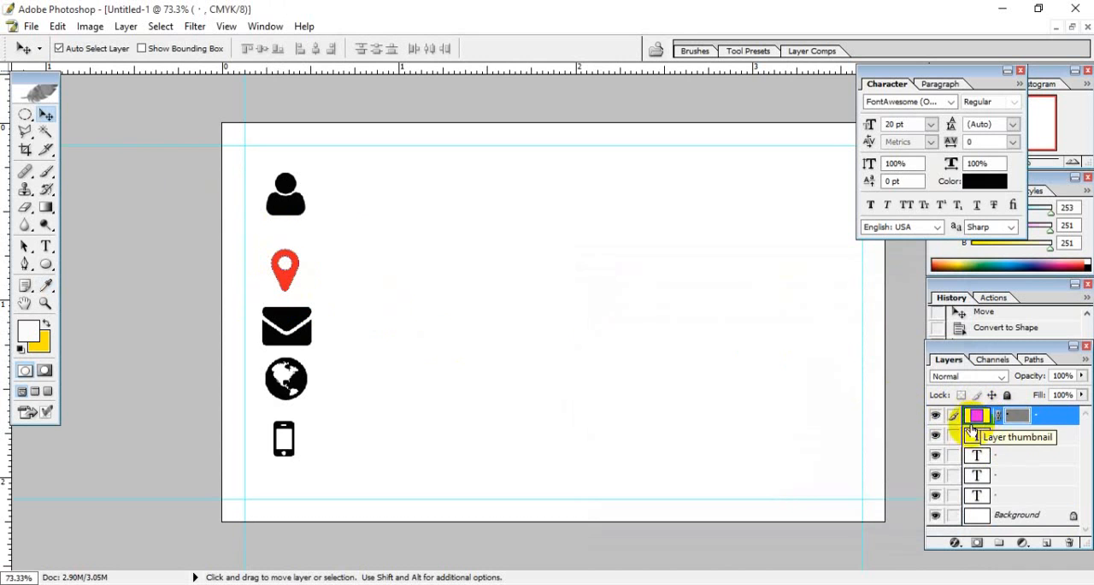
left_click(306, 286)
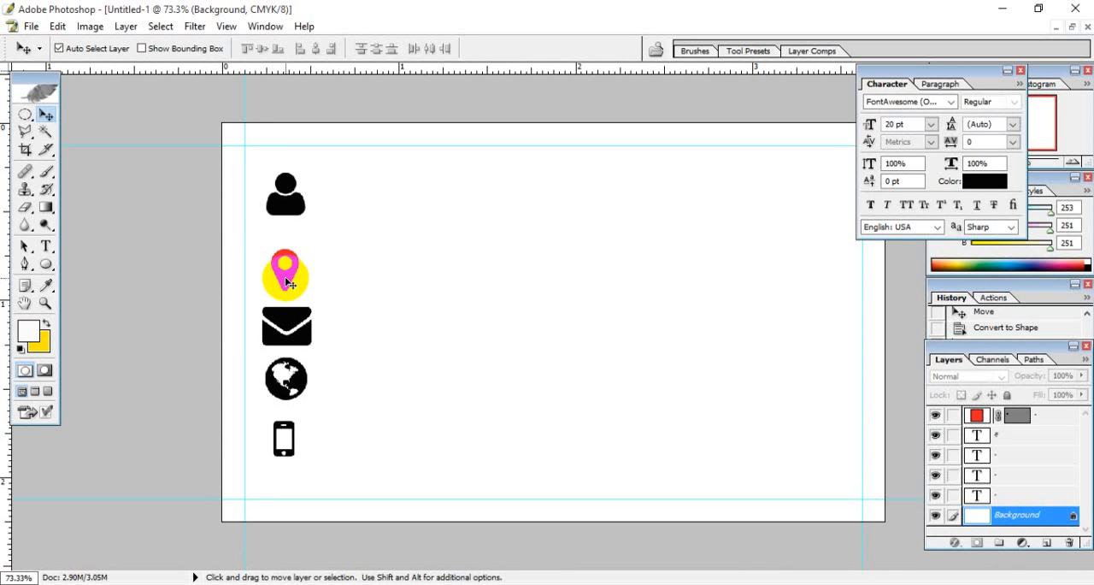
left_click_drag(288, 281, 291, 266)
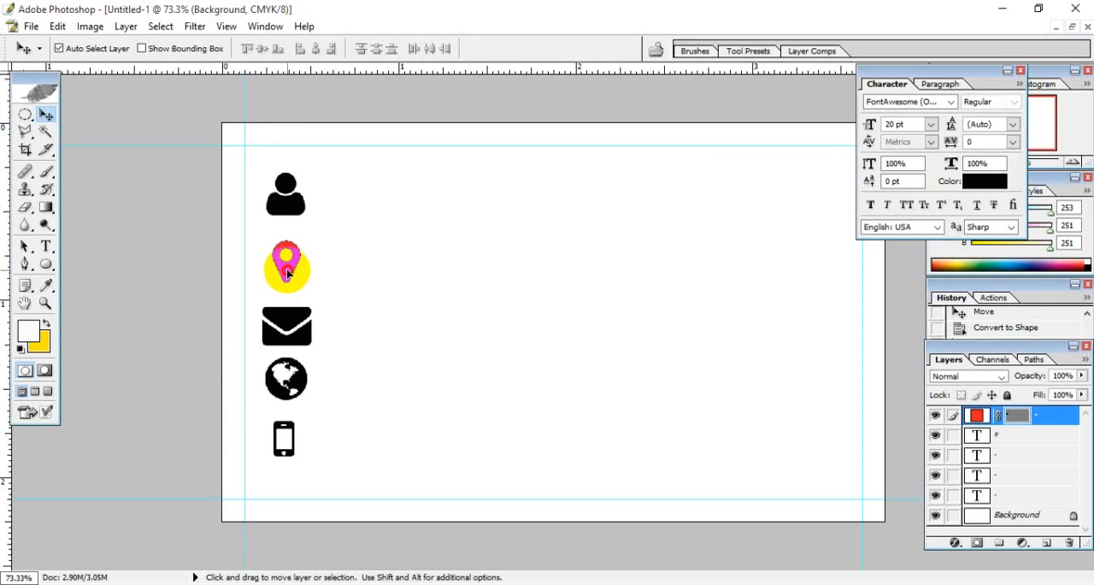
left_click(330, 278)
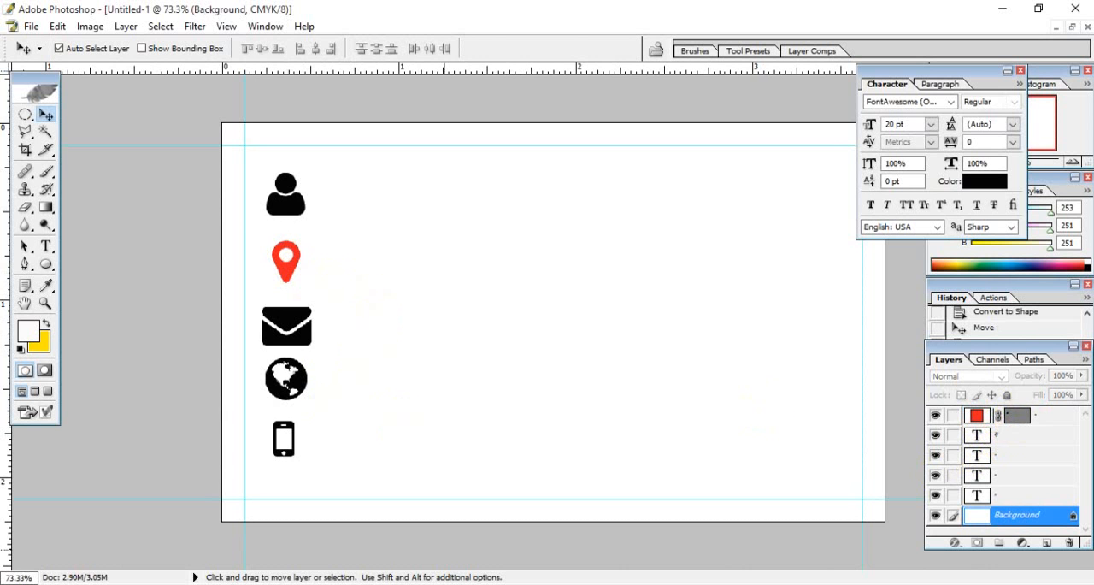
- Switch to the Notepad to-do list and review its Font Awesome, text-to-shape conversion, final touch and output, and visiting card design entries
key("alt+Tab")
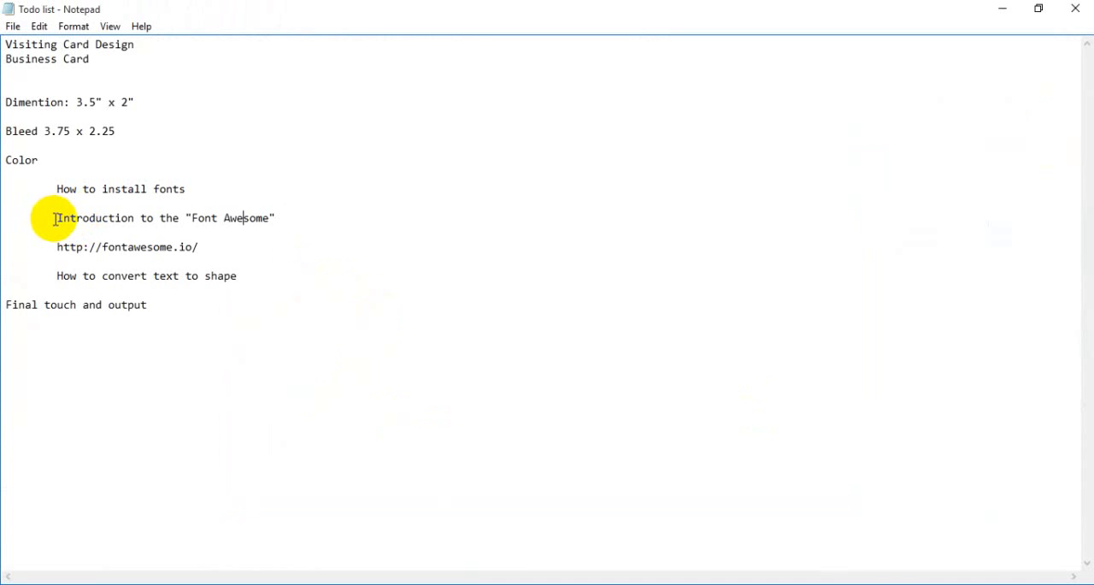
left_click_drag(53, 218, 317, 242)
left_click(203, 245)
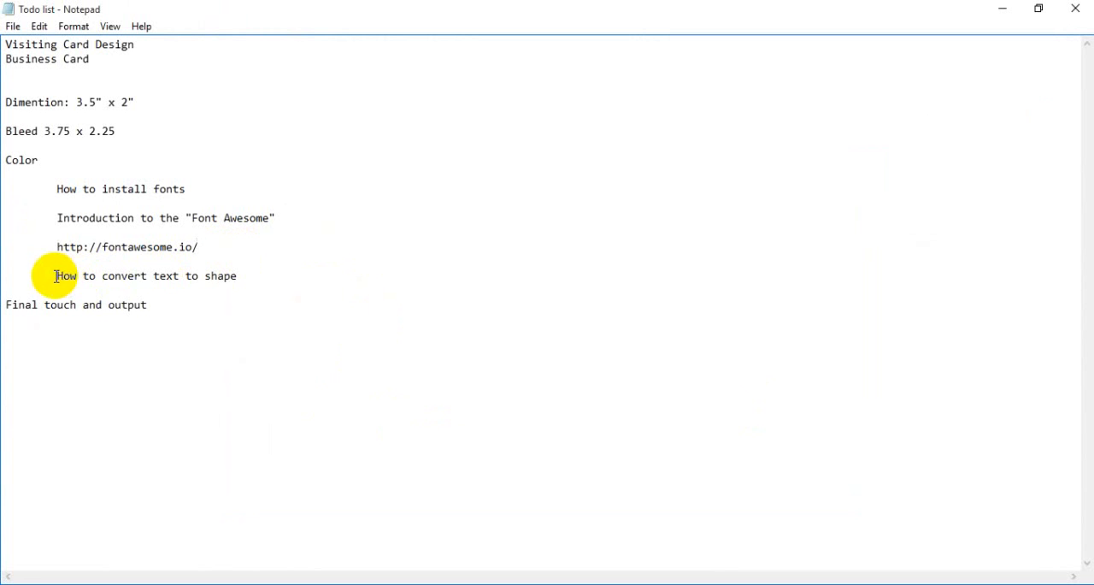
left_click_drag(56, 276, 244, 279)
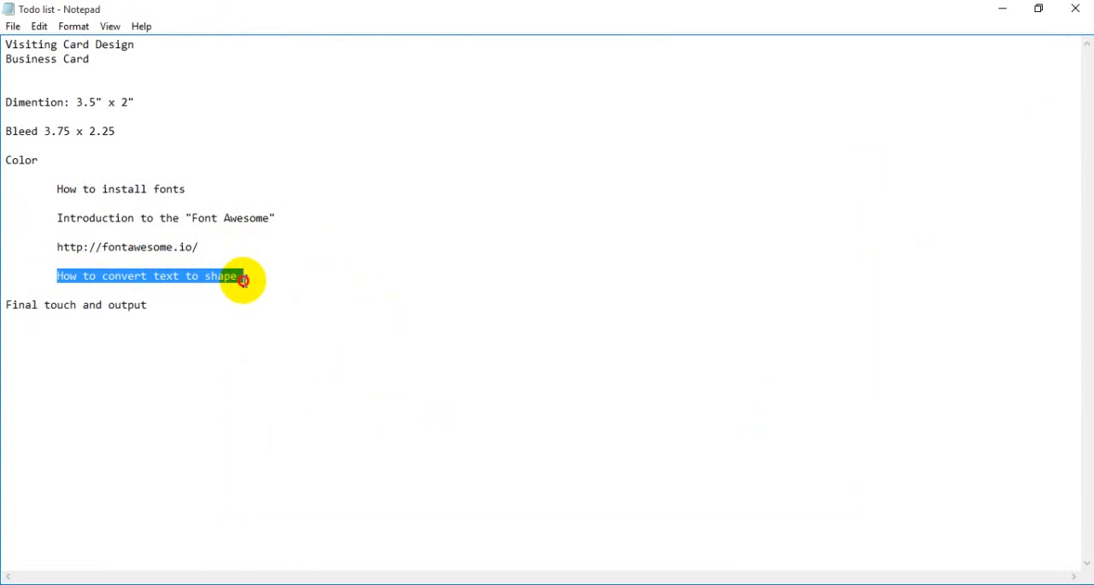
left_click(188, 285)
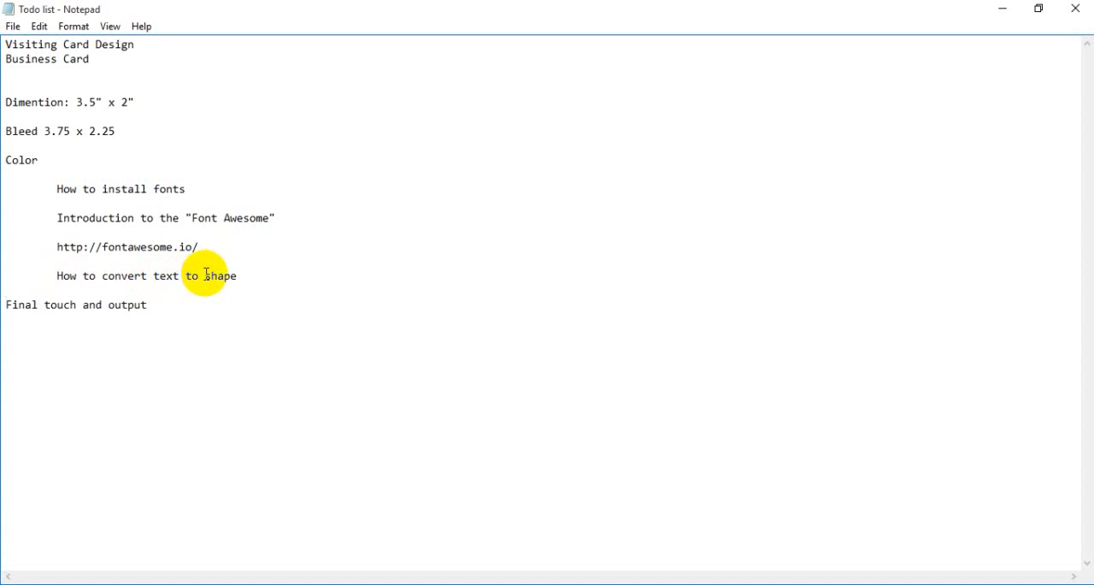
left_click_drag(205, 275, 246, 275)
left_click(249, 281)
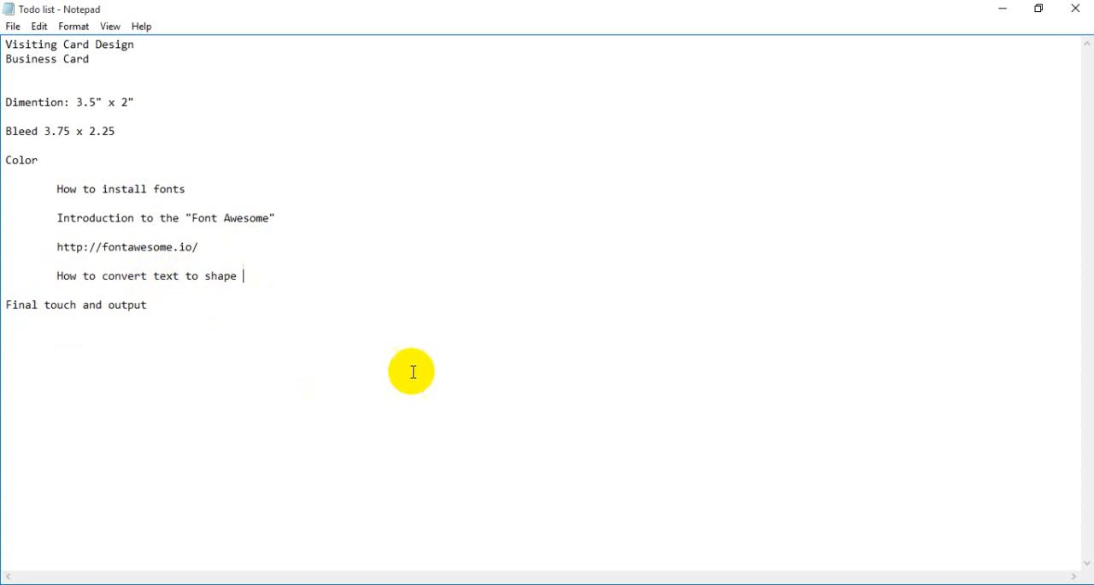
left_click_drag(161, 310, 10, 305)
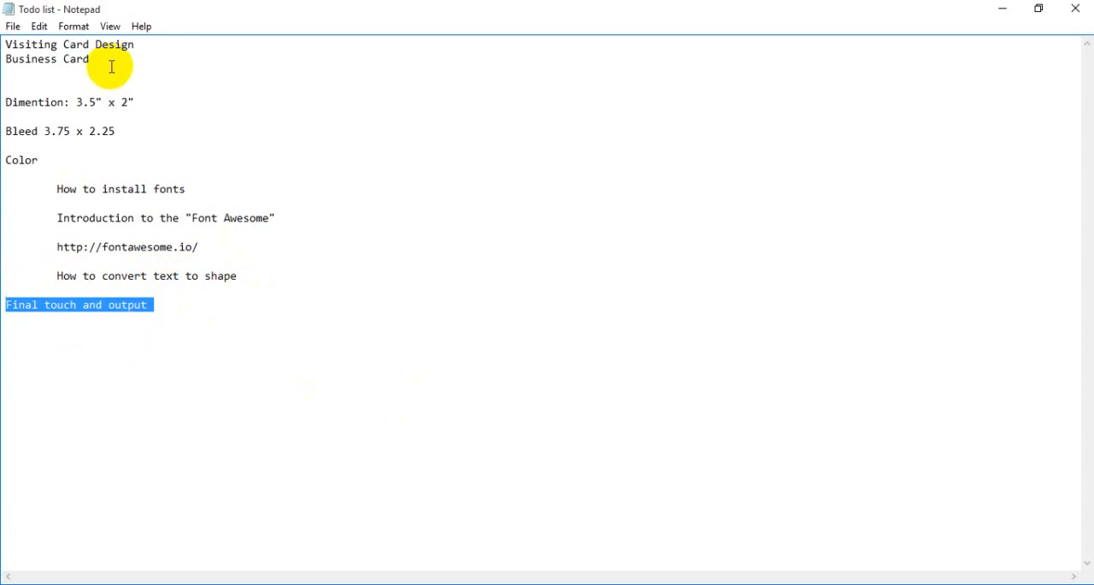
left_click_drag(143, 47, 11, 44)
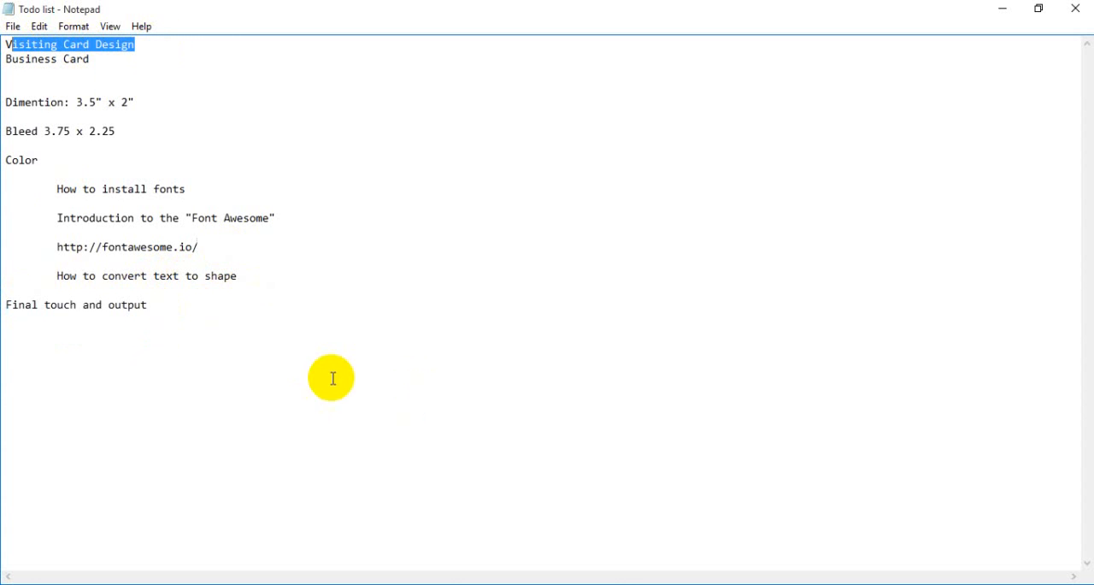
- Switch back to Photoshop and add a new empty layer directly above the Background layer
mouse_move(530, 584)
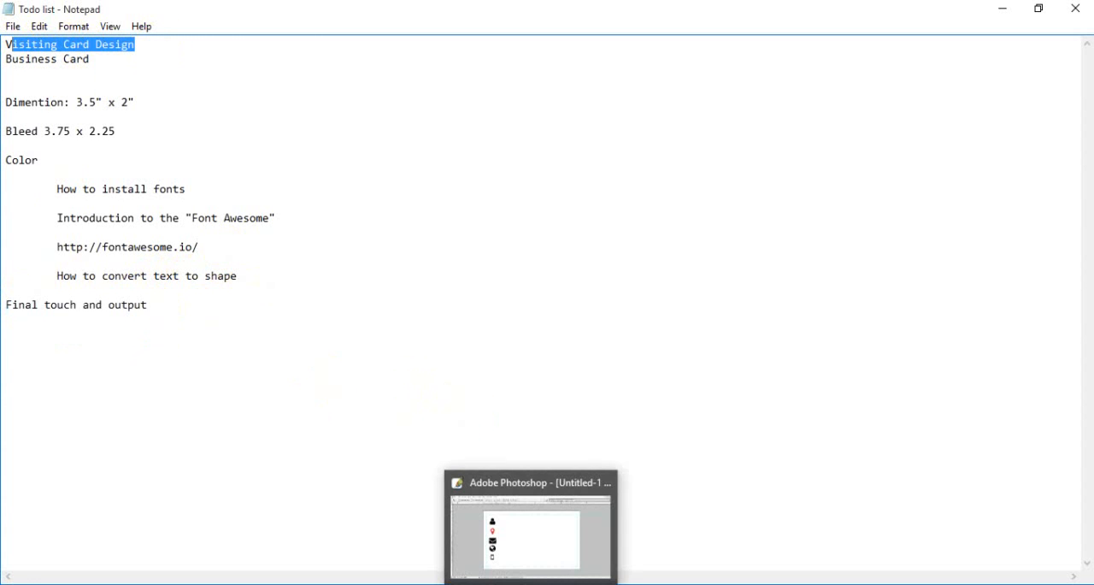
left_click(528, 539)
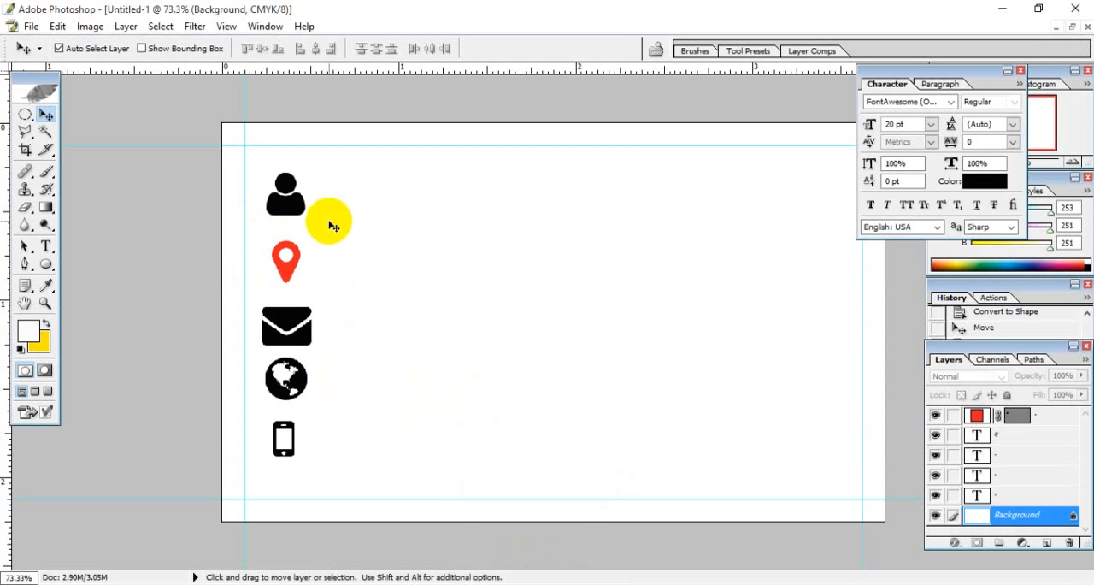
left_click(1064, 416)
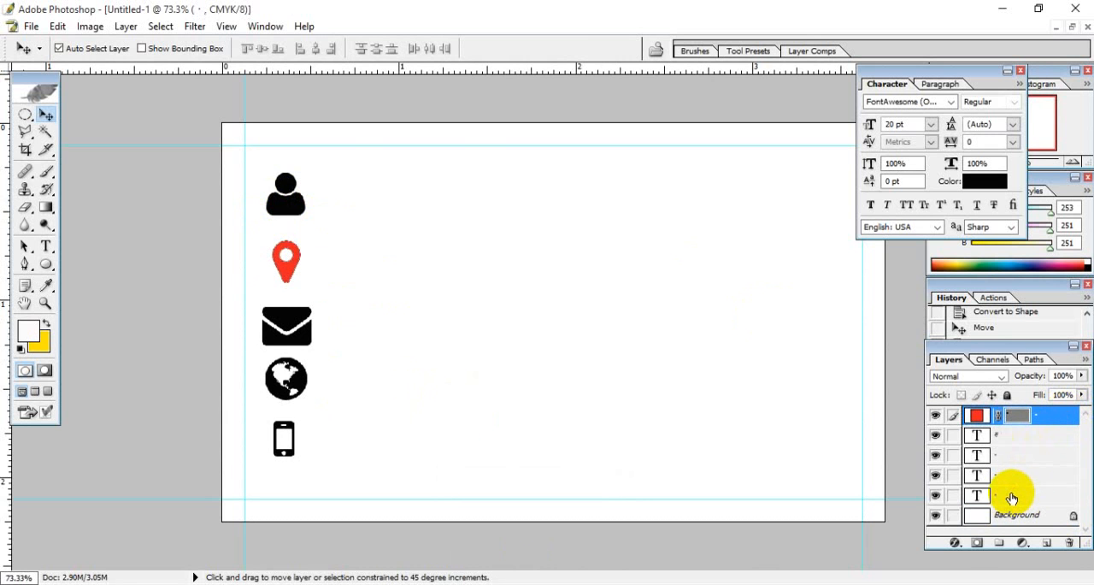
left_click(1042, 433)
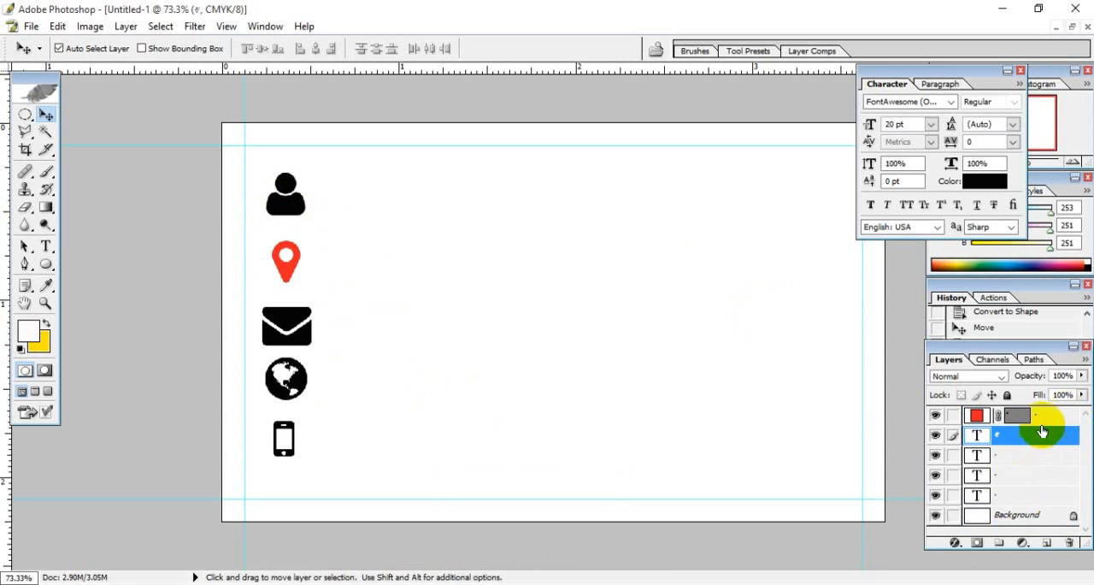
left_click(1044, 418)
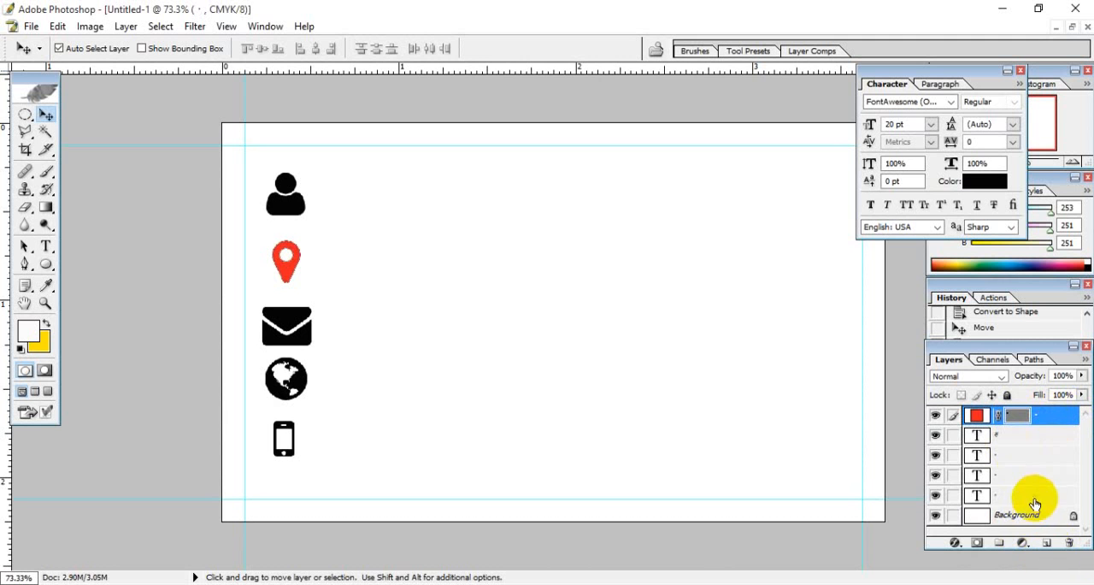
left_click(1010, 516)
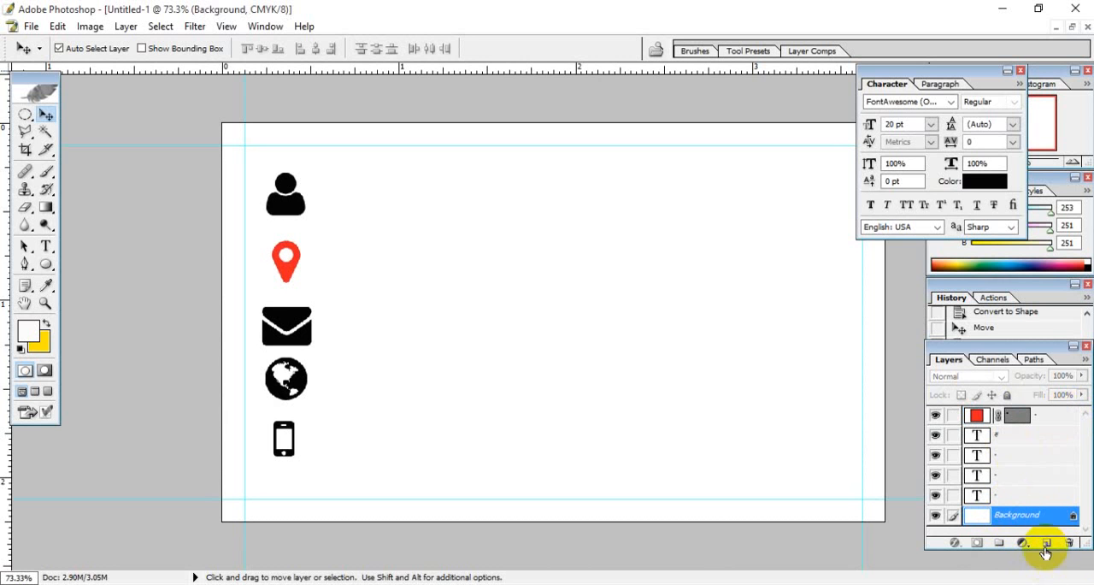
left_click(1047, 543)
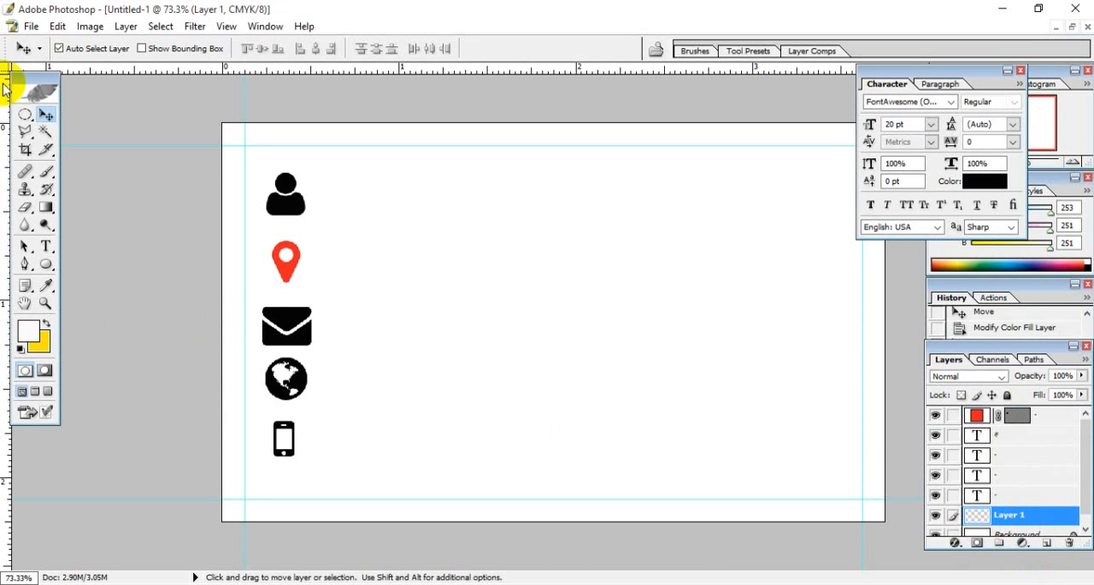
- Draw a rectangle shape with the Rectangle Tool that covers the entire card, beneath all the icon layers
left_click(24, 118)
right_click(24, 117)
left_click(80, 112)
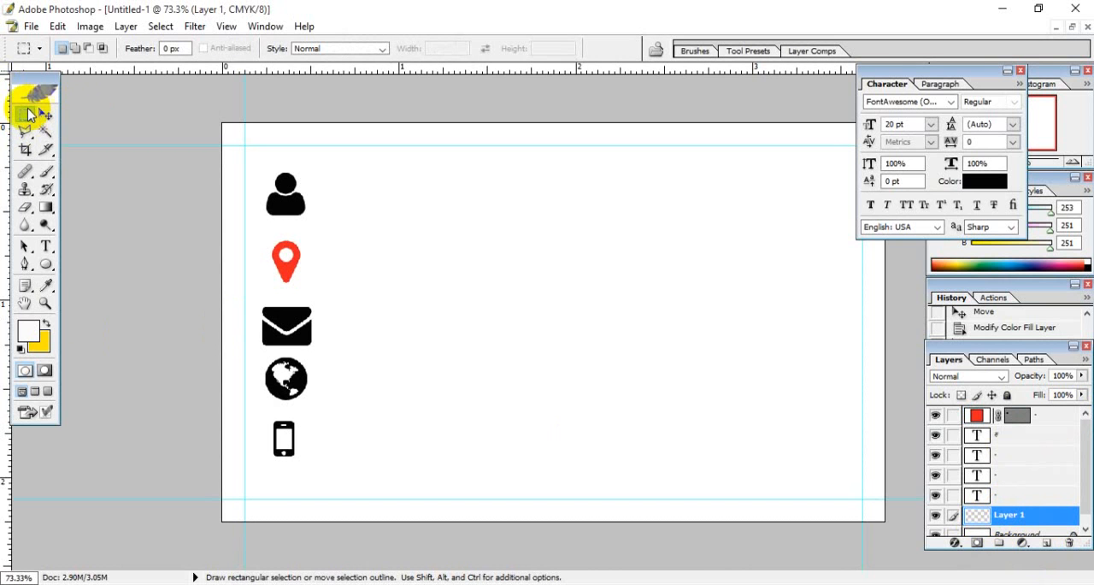
left_click(46, 264)
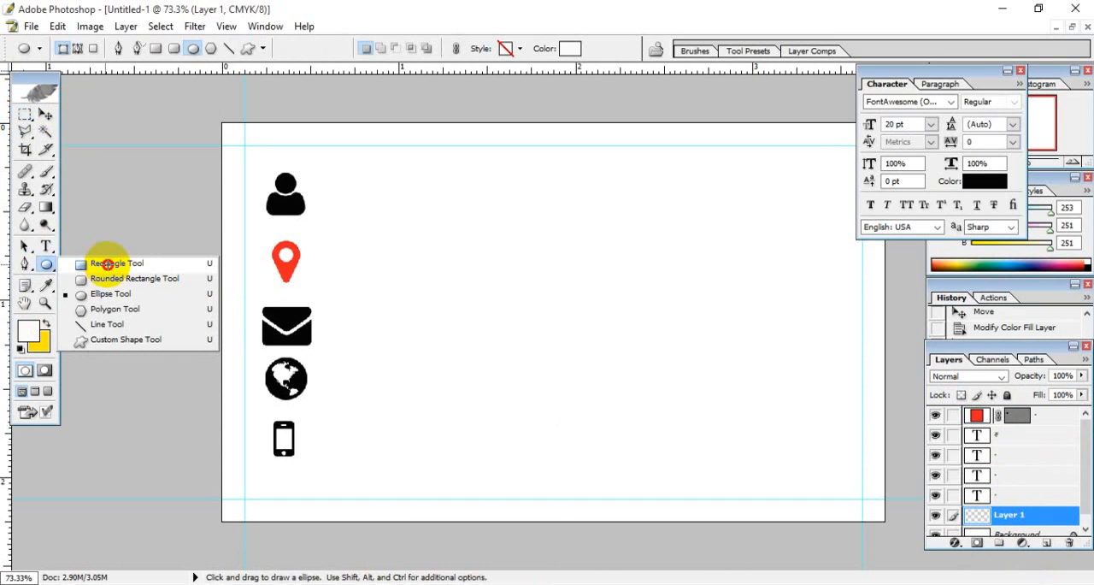
left_click(107, 264)
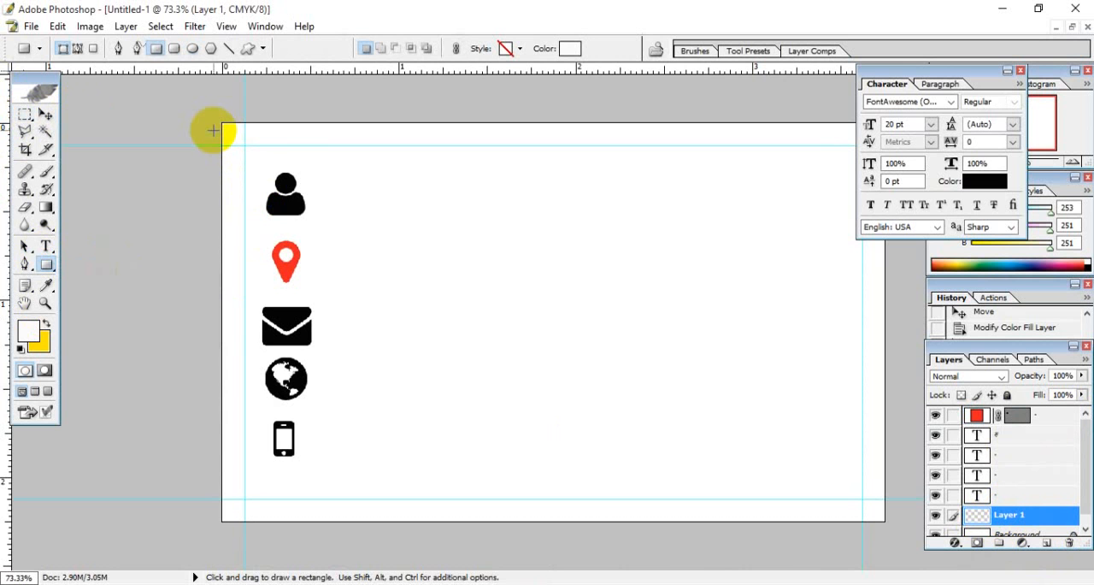
left_click_drag(218, 127, 886, 524)
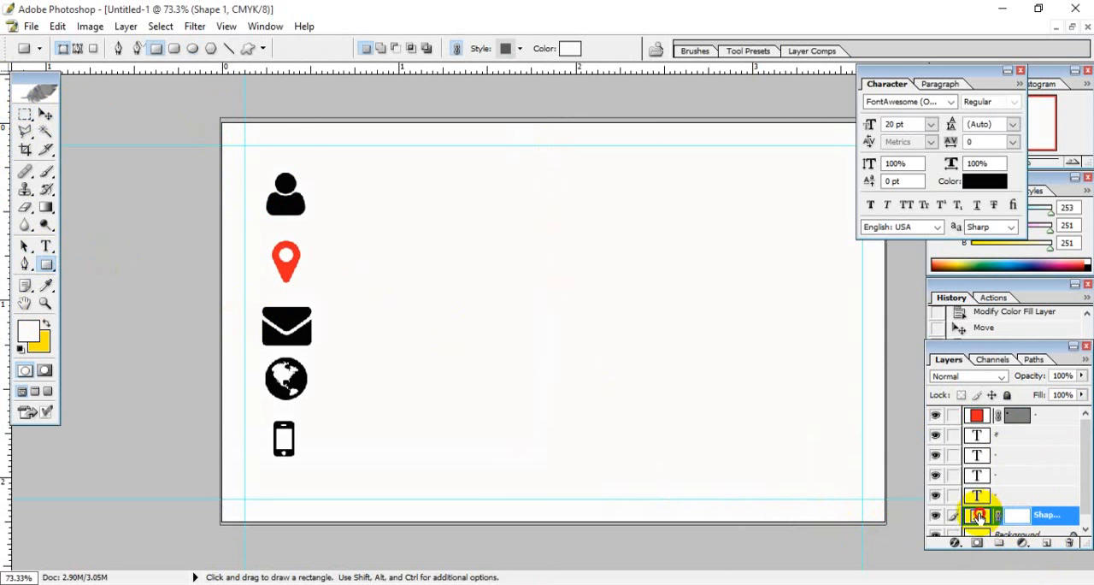
- Set the fill colour of the card-sized rectangle shape to the neutral grey 919191
double_click(978, 515)
mouse_move(618, 366)
left_mouse_down()
mouse_move(558, 402)
mouse_move(579, 444)
left_mouse_up()
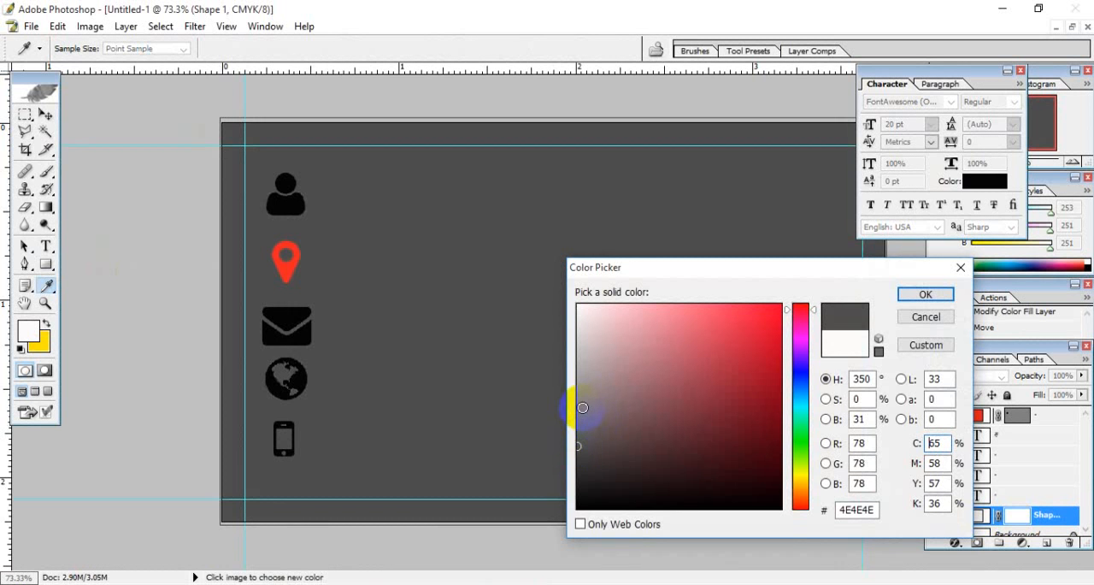
left_click_drag(582, 408, 578, 416)
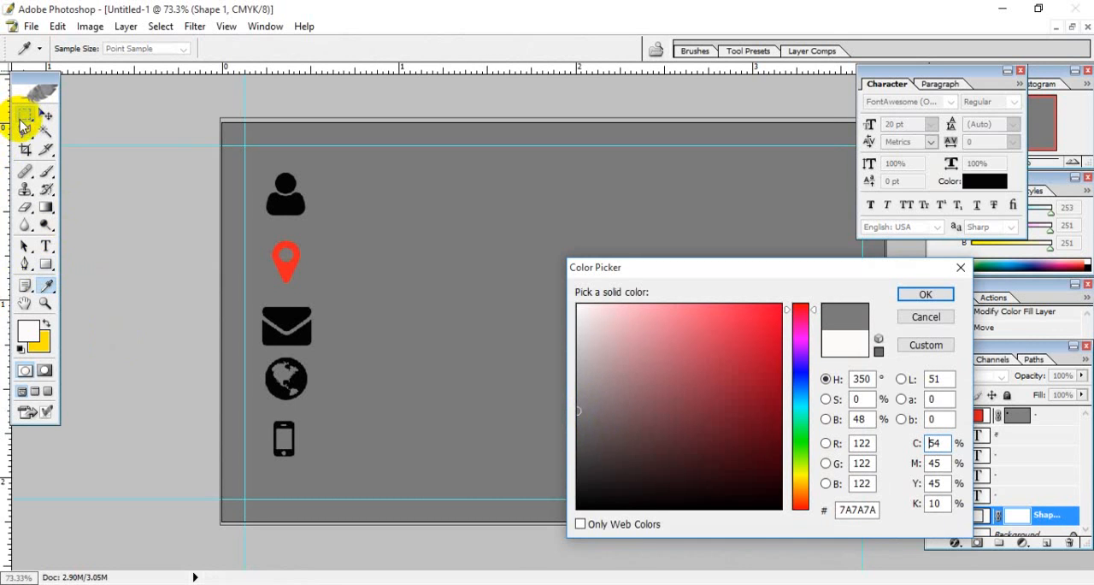
left_click(574, 393)
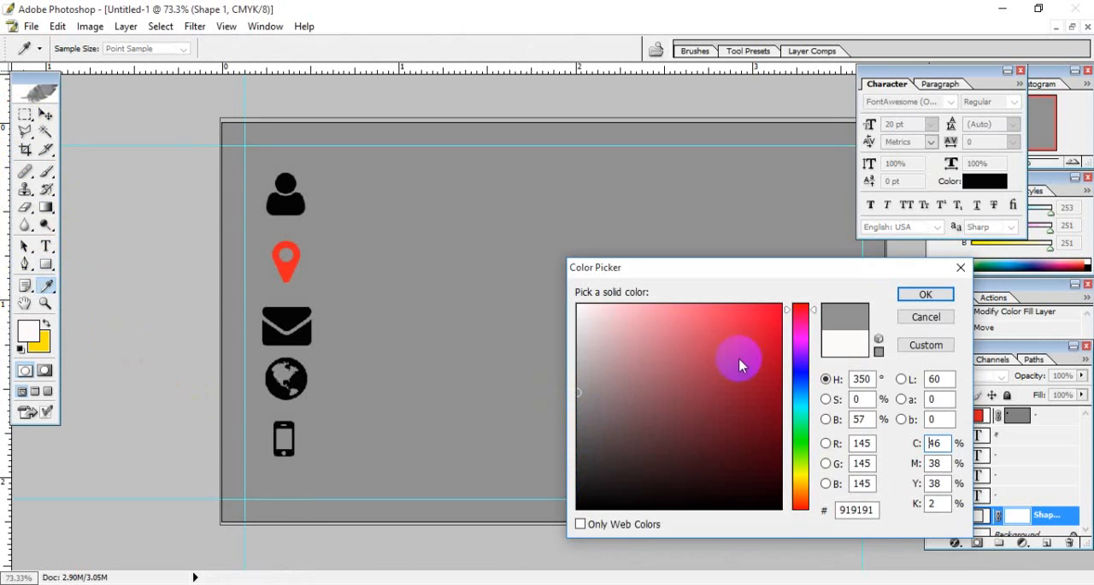
left_click(924, 294)
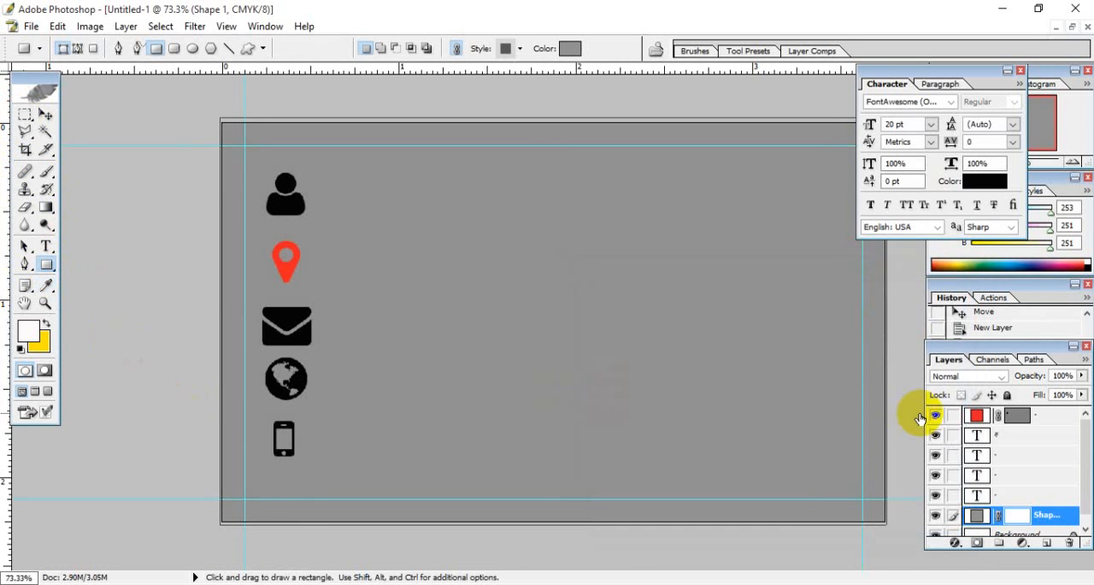
double_click(975, 515)
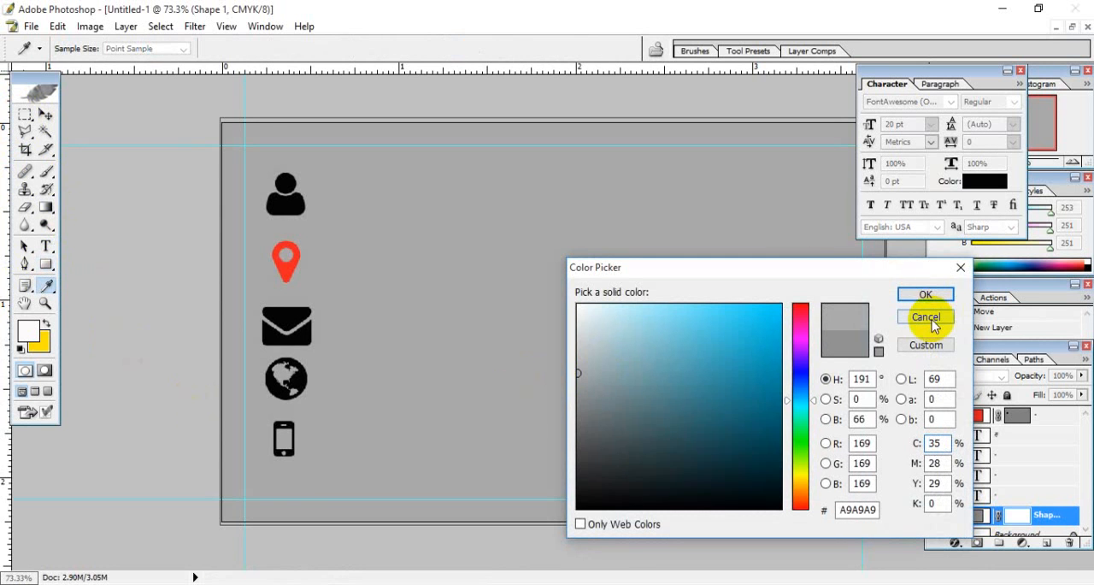
left_click(937, 317)
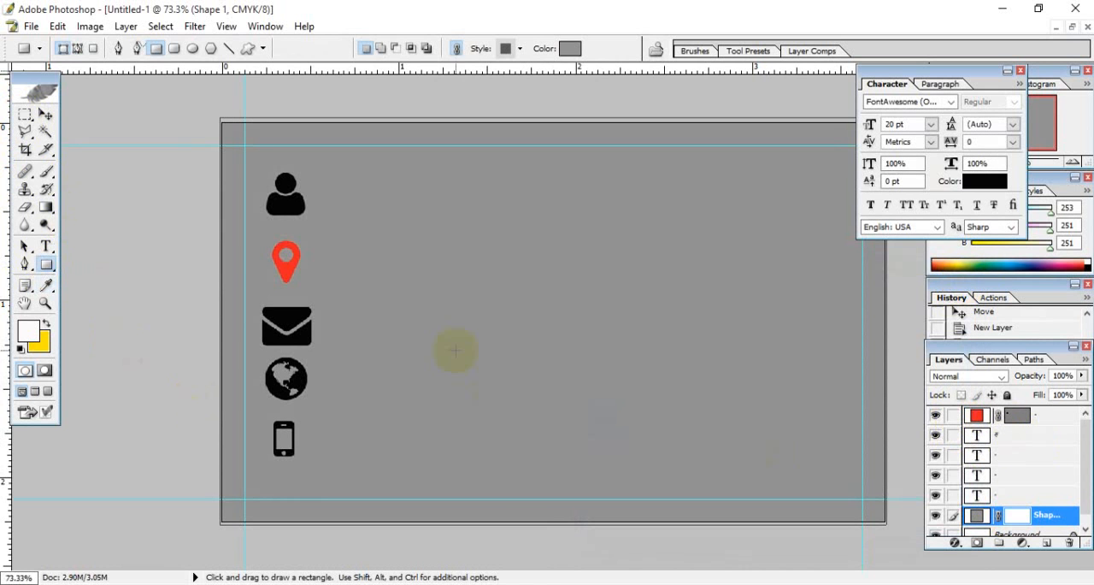
- Marquee-select a rectangular area in the middle of the card and try to fill it on the grey shape layer
left_click(25, 118)
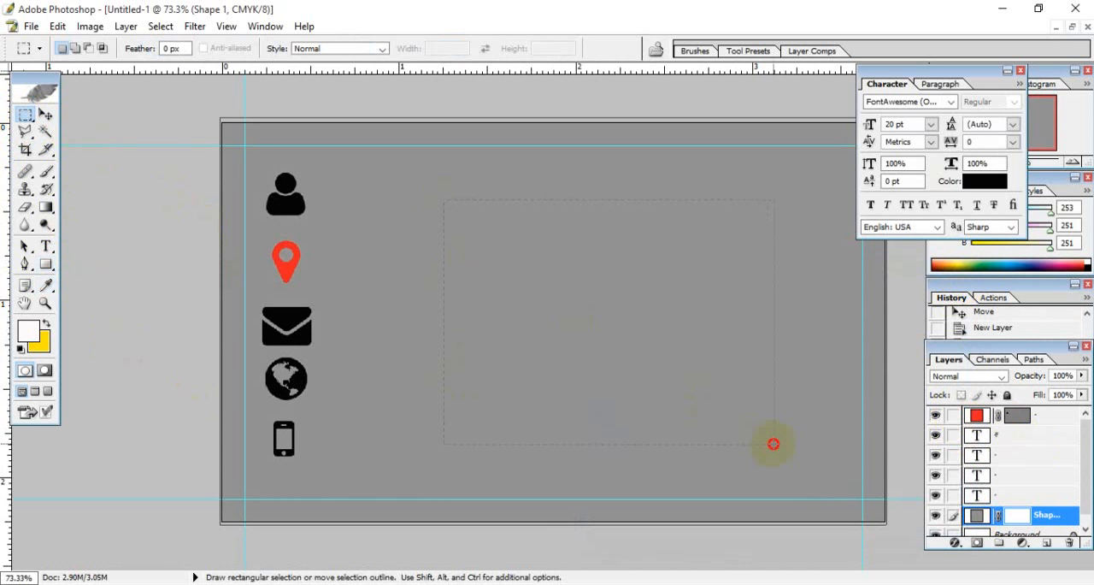
left_click_drag(773, 443, 774, 444)
key("shift+F5")
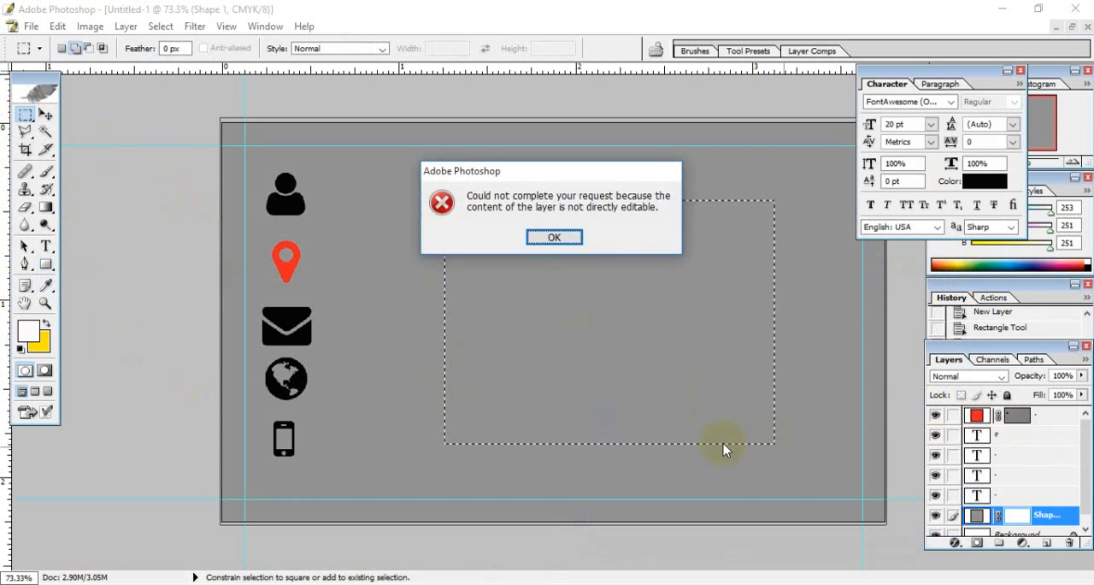
left_click(554, 237)
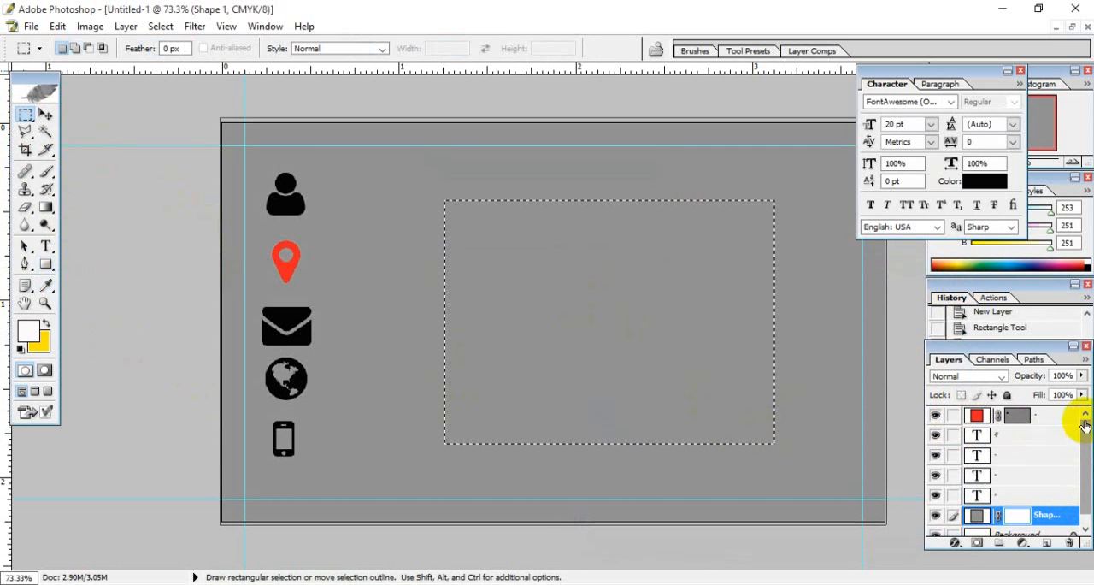
- Fill the rectangular selection with bright yellow on a new layer and place that layer directly above the Shape 1 layer
left_click(1046, 542)
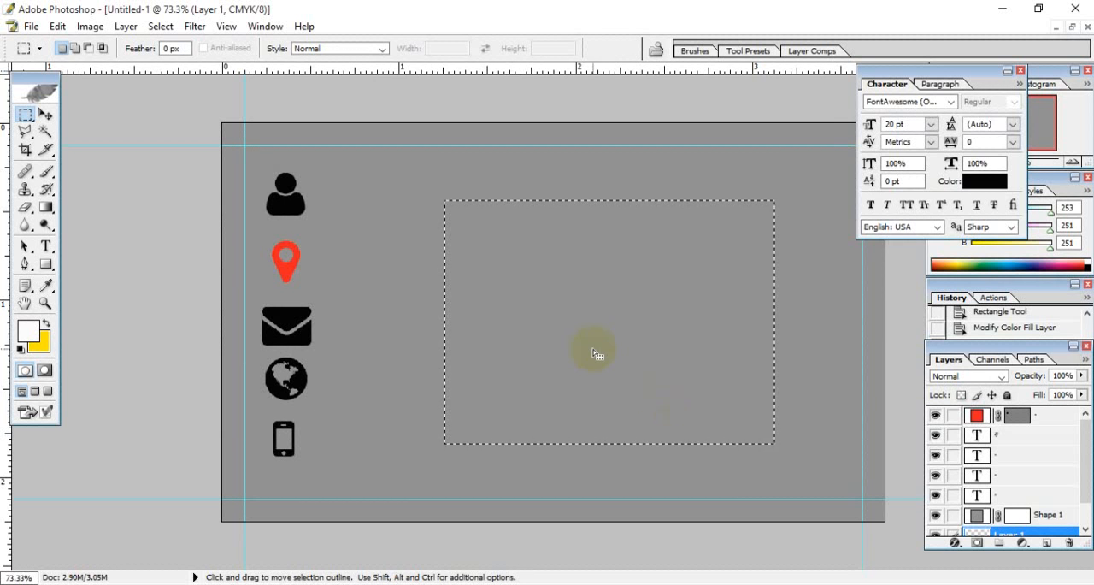
key("shift+F5")
left_click(675, 173)
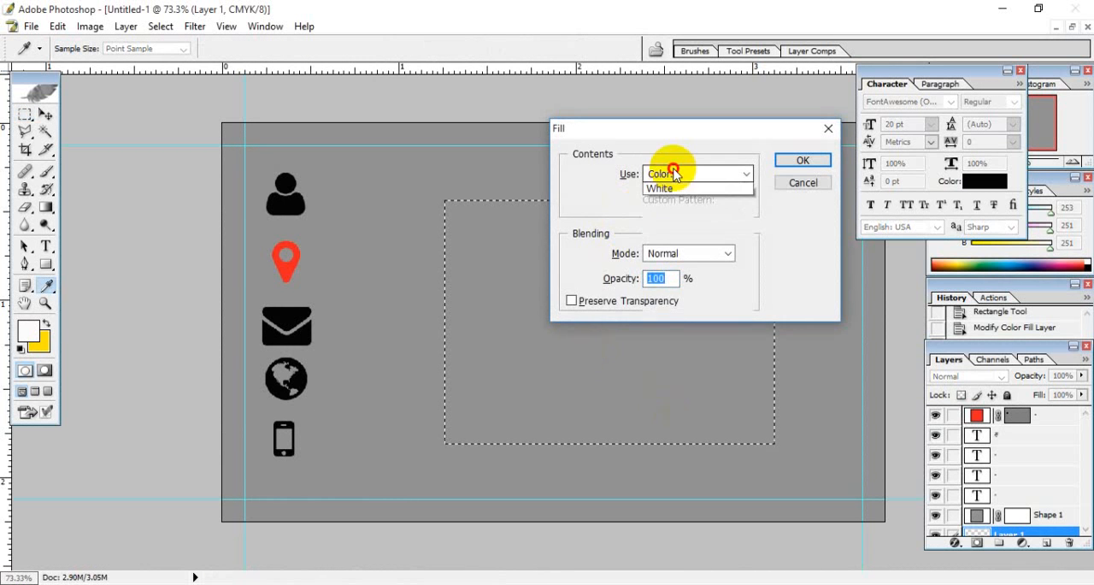
left_click(676, 211)
left_click(745, 328)
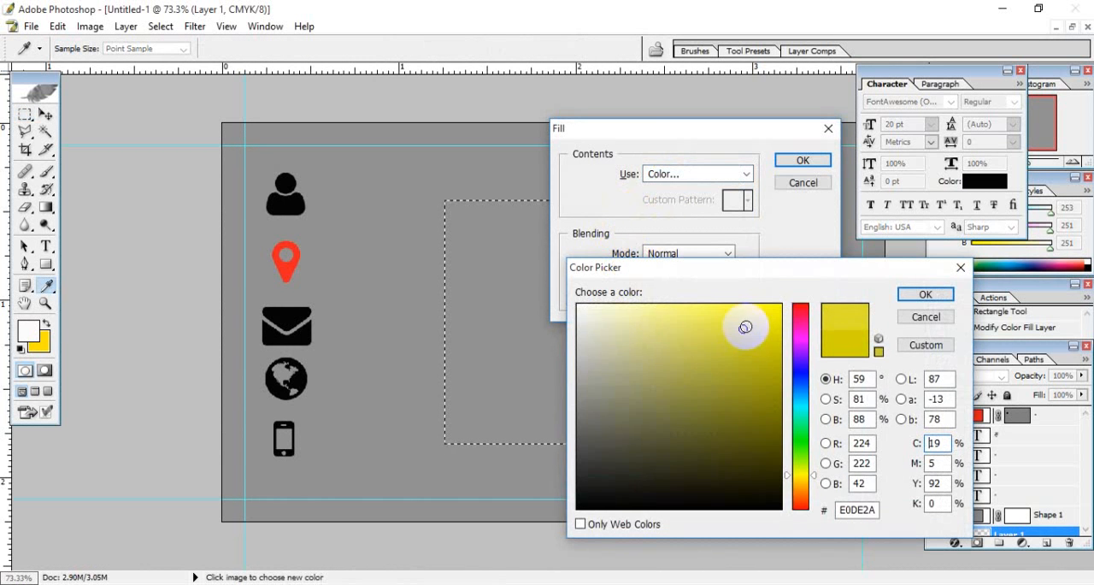
left_click_drag(750, 334, 796, 288)
left_click(926, 294)
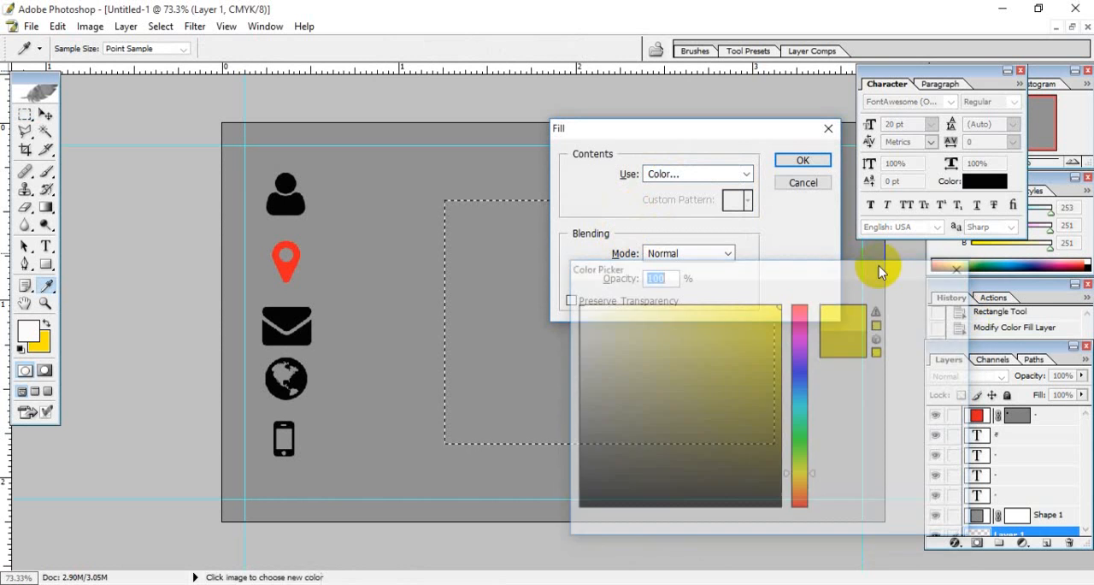
left_click(803, 161)
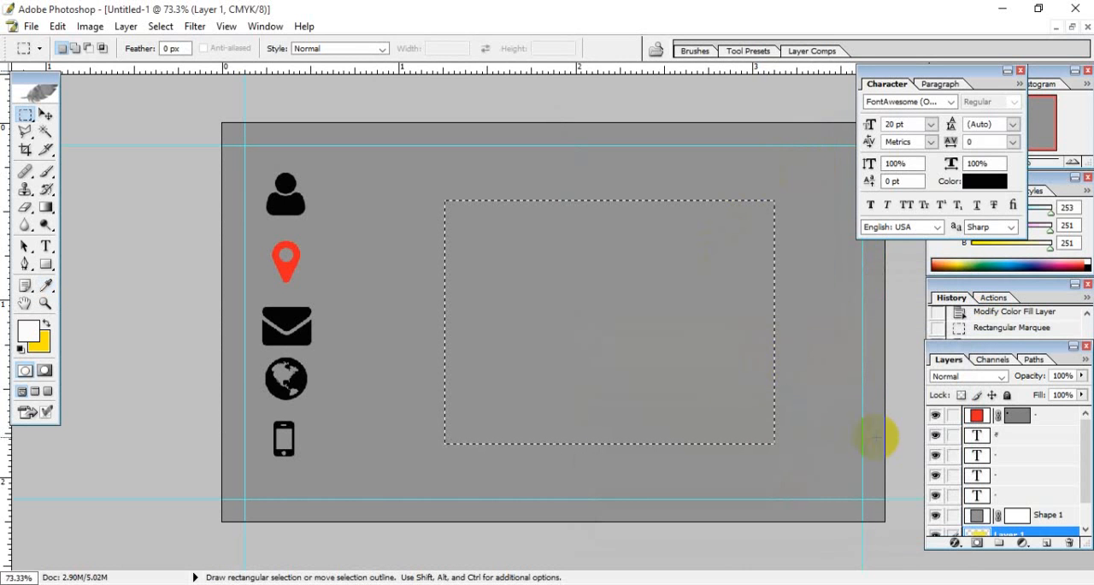
left_click_drag(989, 534, 1019, 506)
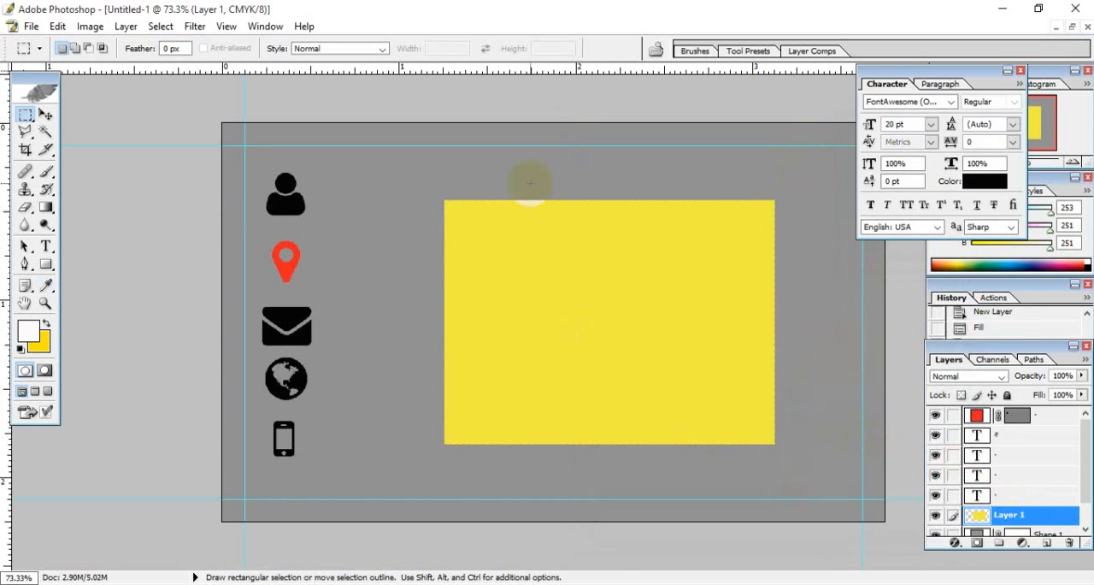
double_click(976, 515)
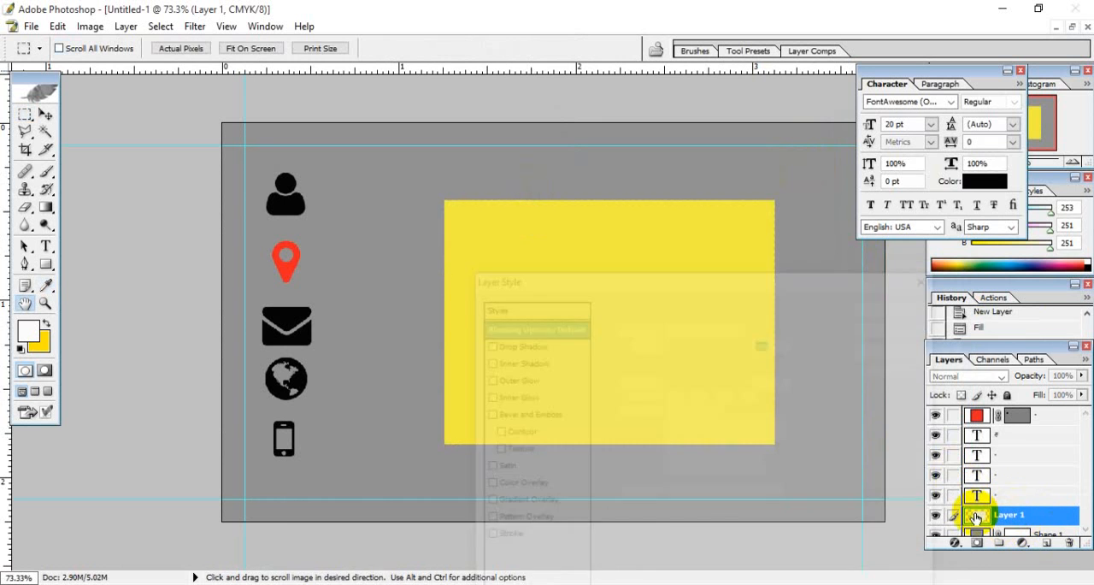
left_click_drag(728, 282, 634, 195)
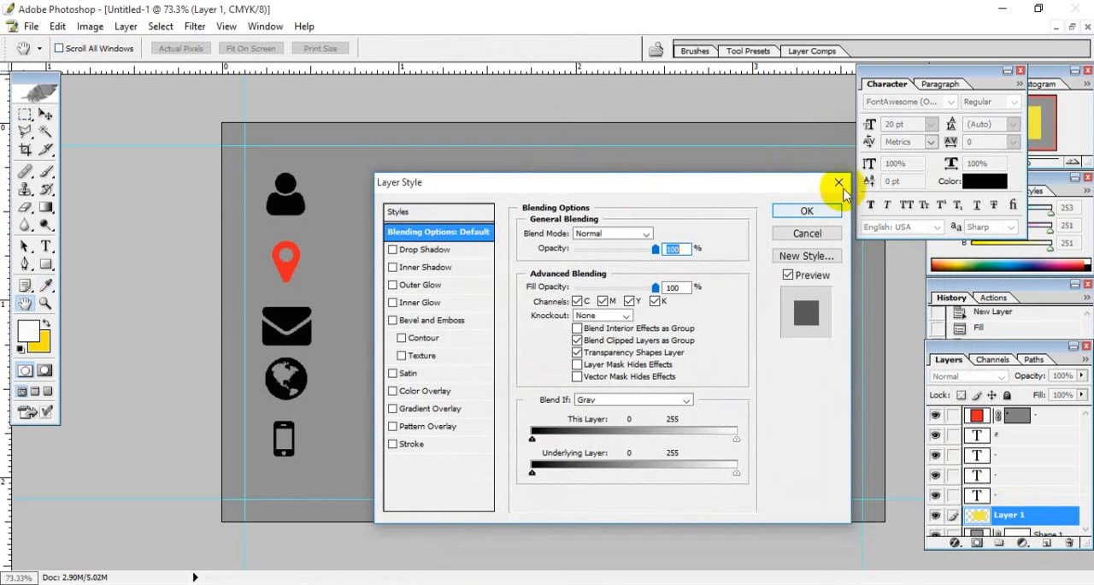
left_click(812, 214)
- Try the light blue 46DEFF as the fill colour of the card-sized rectangle shape, discarding the change
scroll(996, 483, "down", 1)
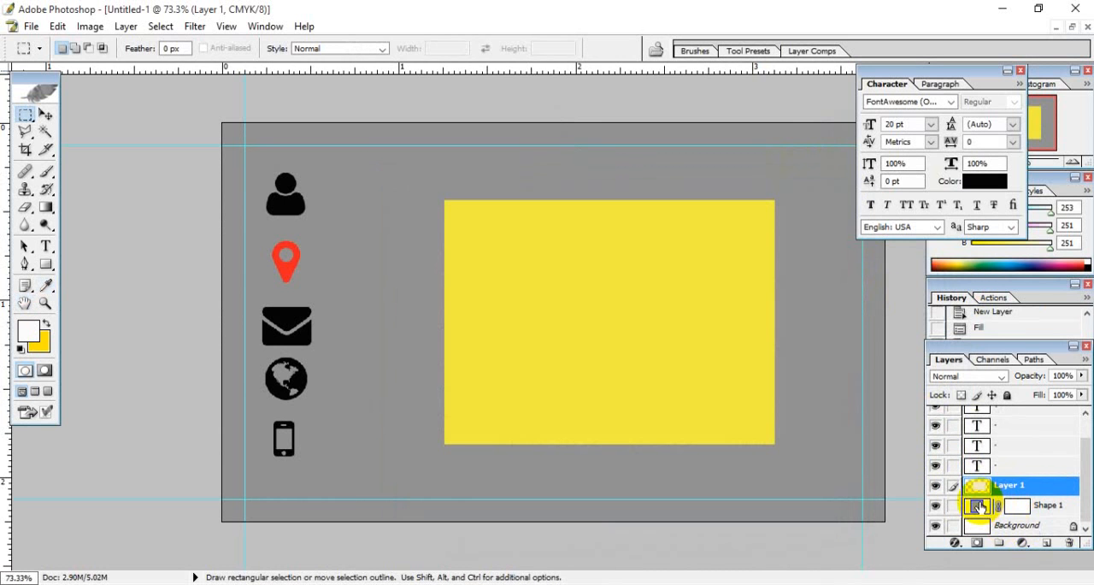
double_click(977, 506)
left_click(706, 316)
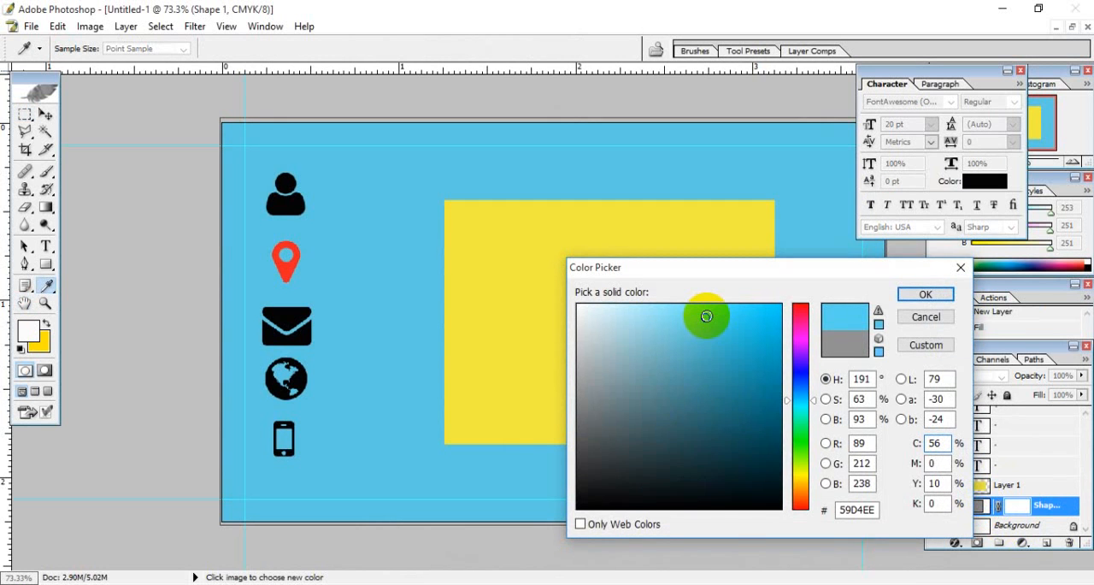
mouse_move(706, 318)
left_mouse_down()
mouse_move(696, 347)
mouse_move(713, 298)
mouse_move(725, 301)
left_mouse_up()
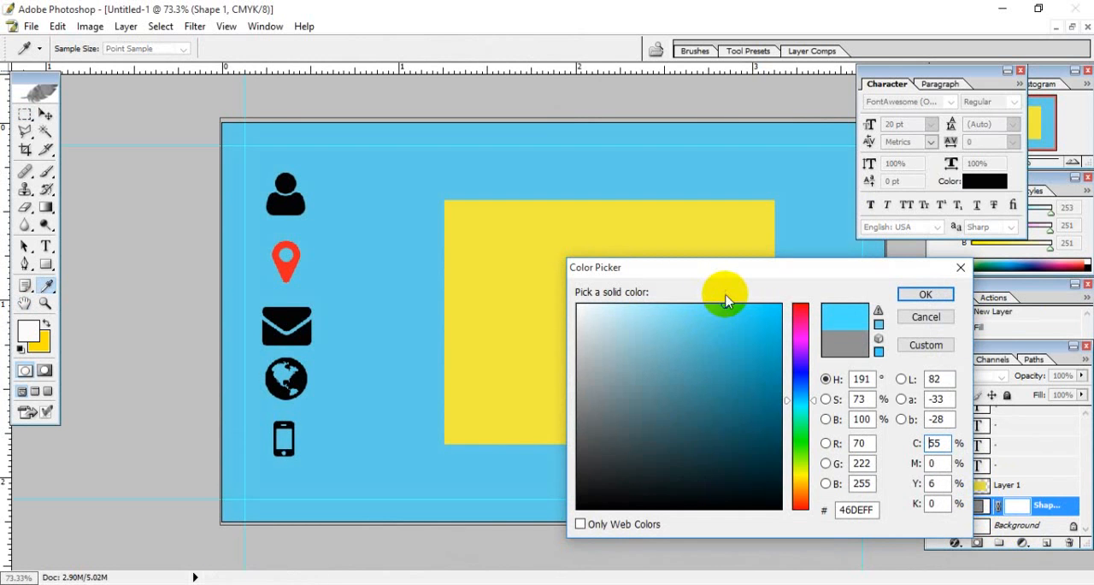
left_click(960, 270)
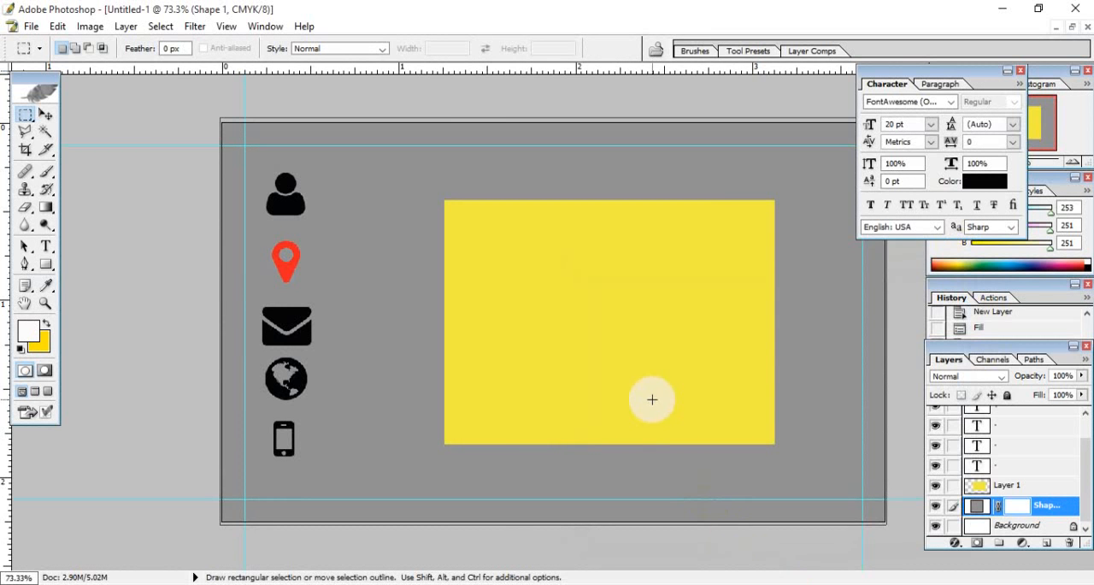
- Delete the layer holding the yellow rectangle
left_click(45, 114)
left_click(615, 309)
left_click(1025, 493)
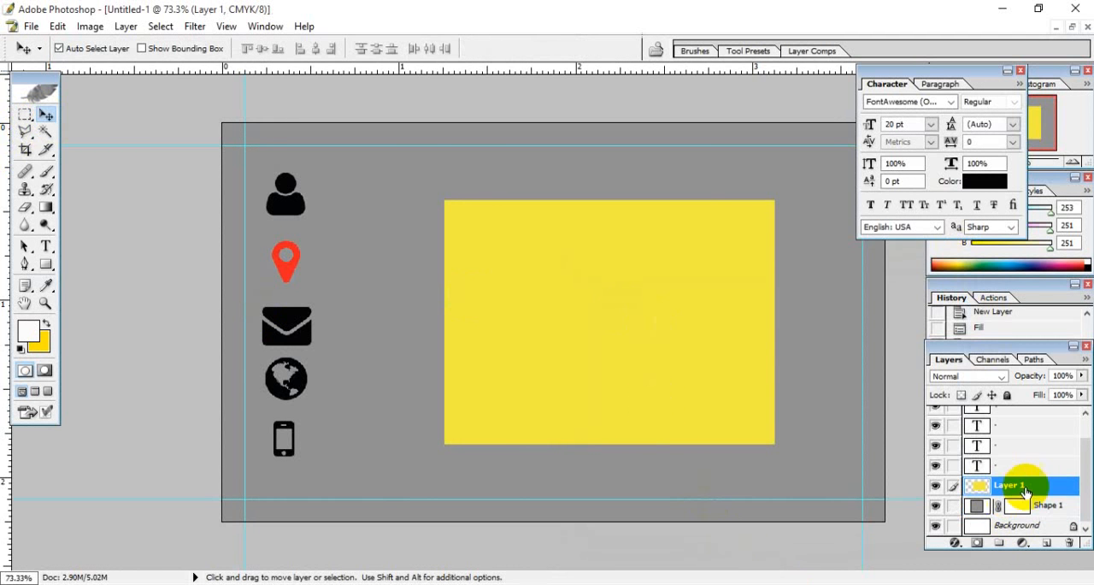
left_click(1069, 545)
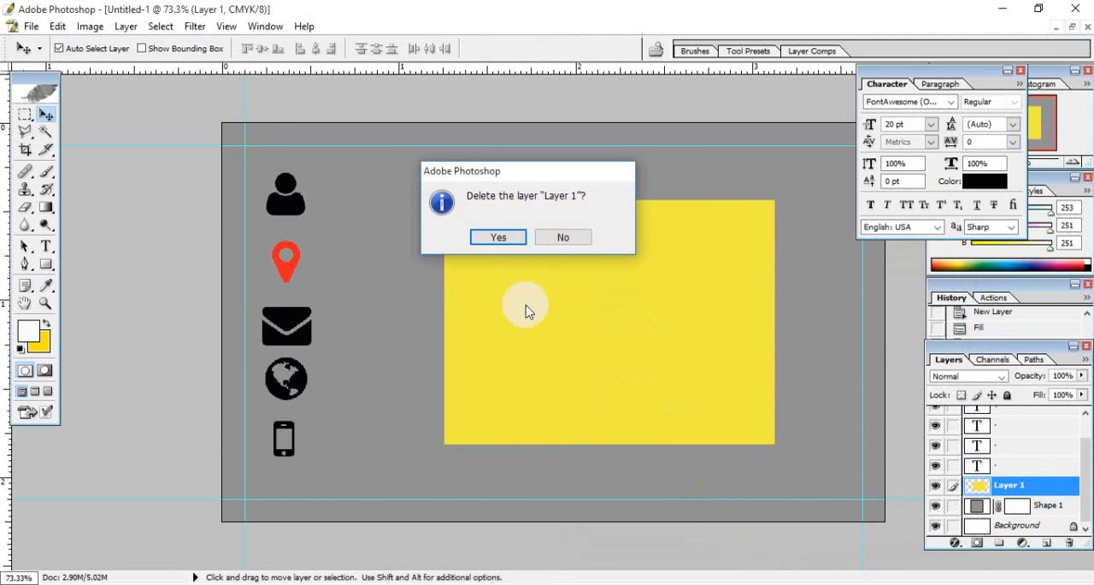
left_click(496, 237)
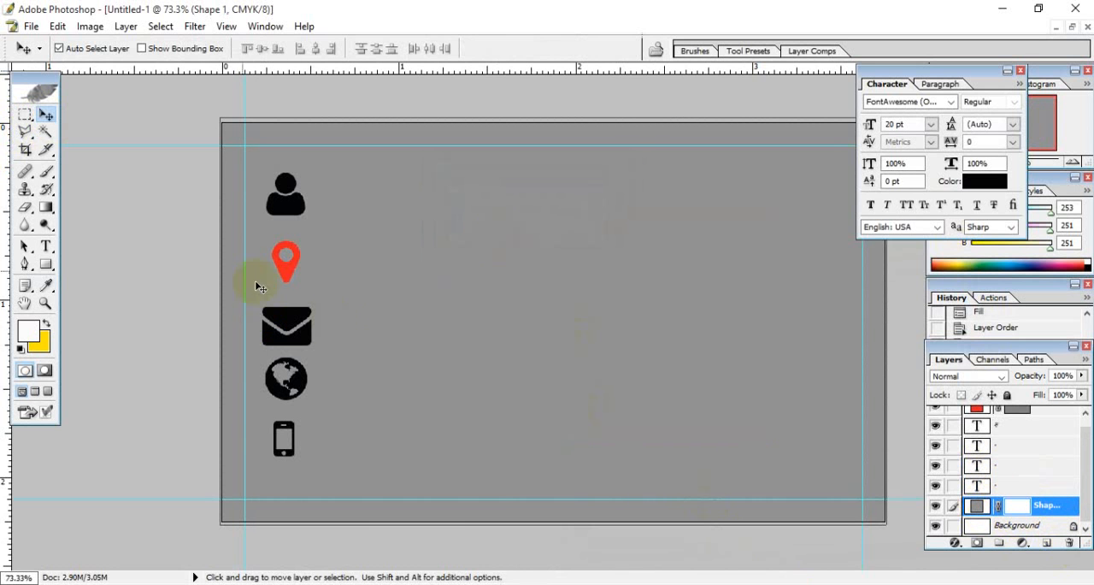
- Scale the grey rectangle shape's height to 97.8% so its upper and lower edges fit the card
key("ctrl+t")
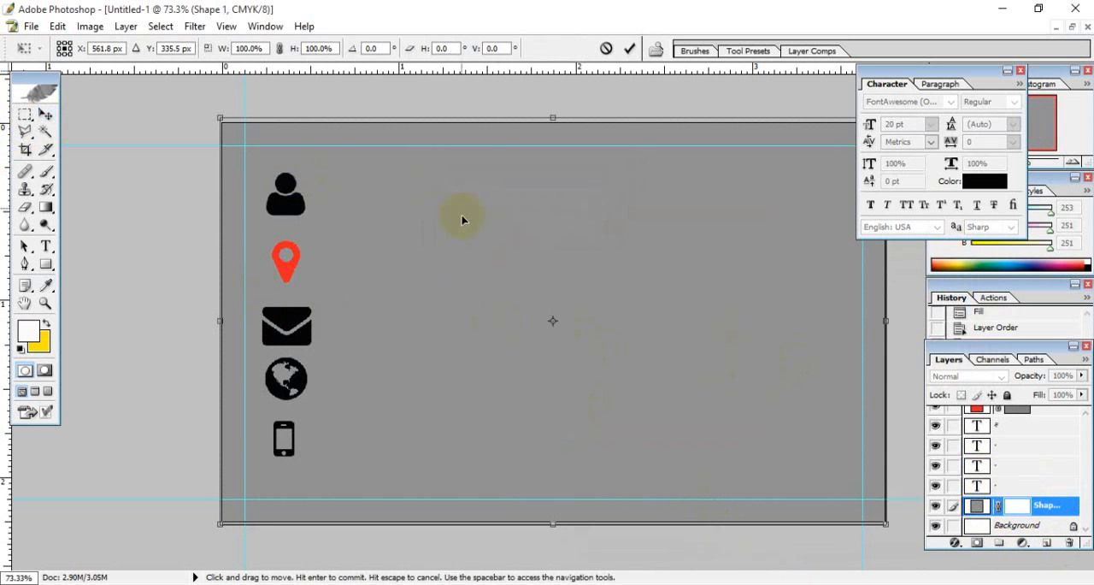
left_click_drag(552, 117, 553, 123)
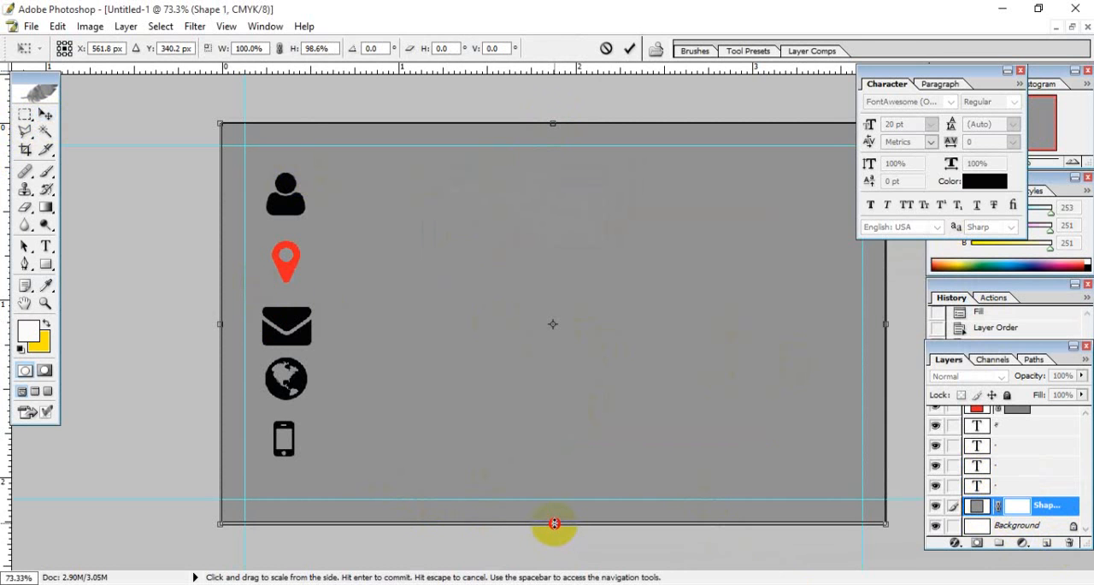
left_click_drag(553, 523, 554, 519)
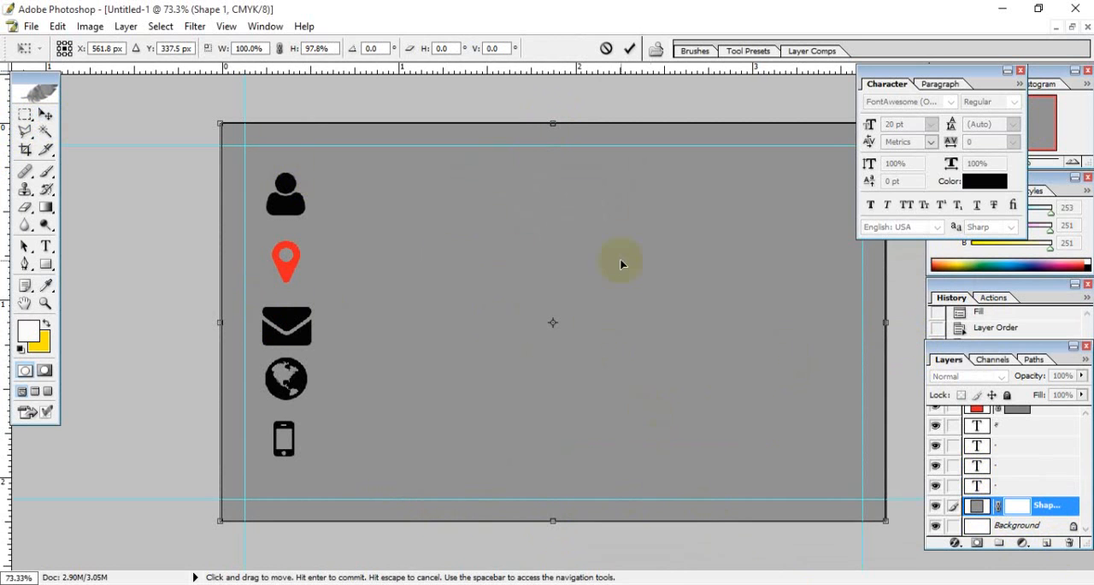
left_click(631, 48)
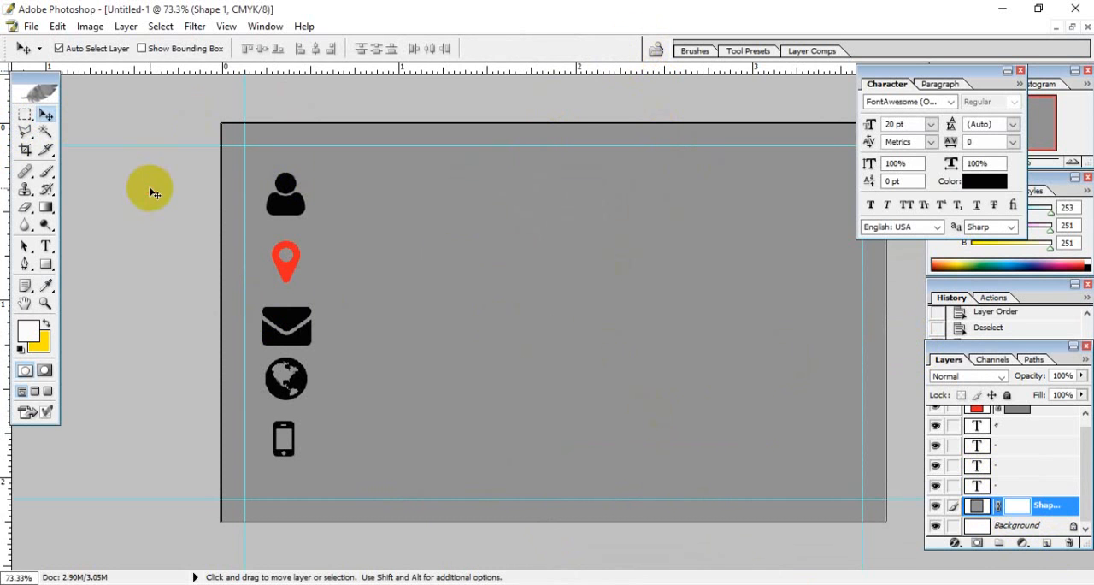
- Apply a Pattern Overlay layer style to the card-sized Shape 1 layer, keeping the card preview in view
left_click(1027, 487)
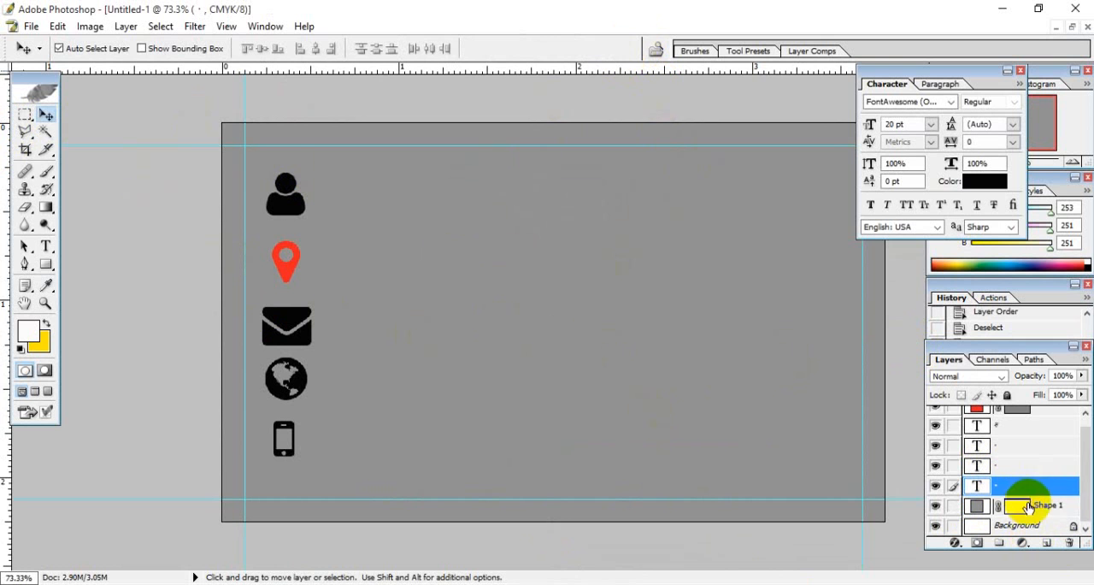
left_click(1028, 506)
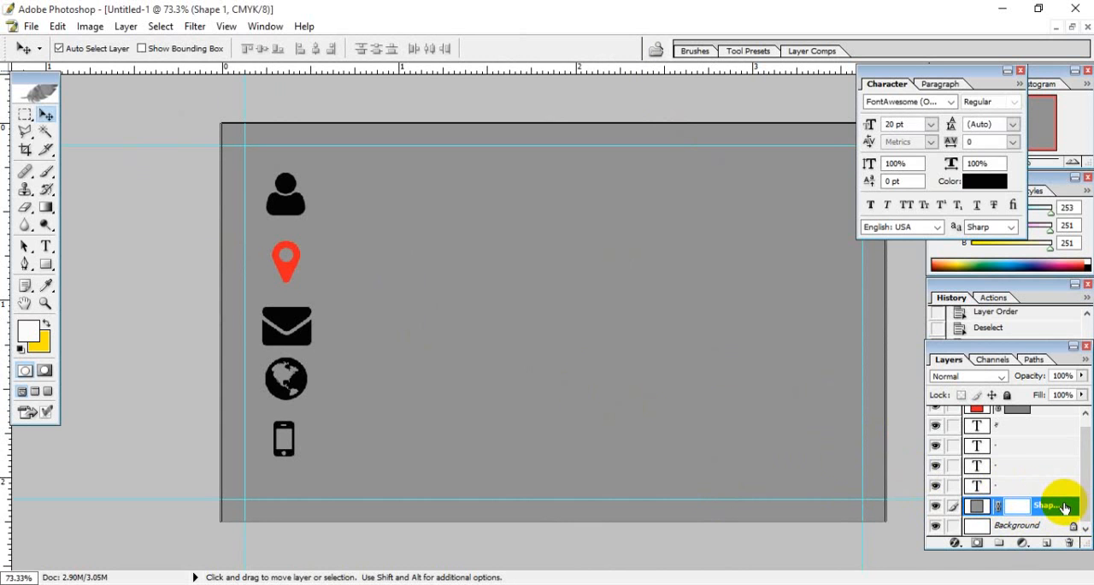
left_click(126, 26)
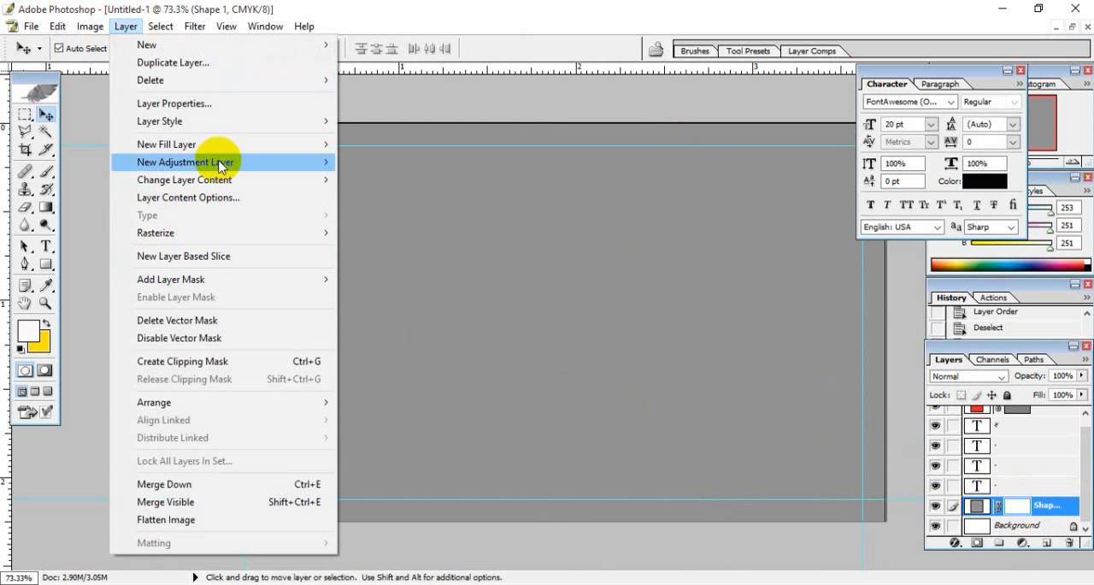
mouse_move(215, 125)
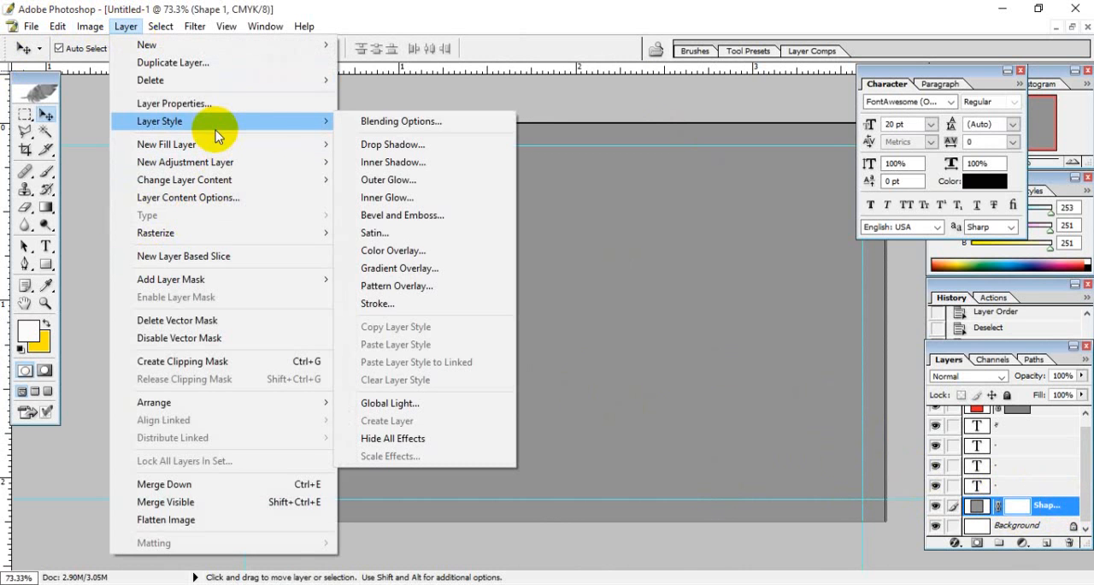
left_click(424, 288)
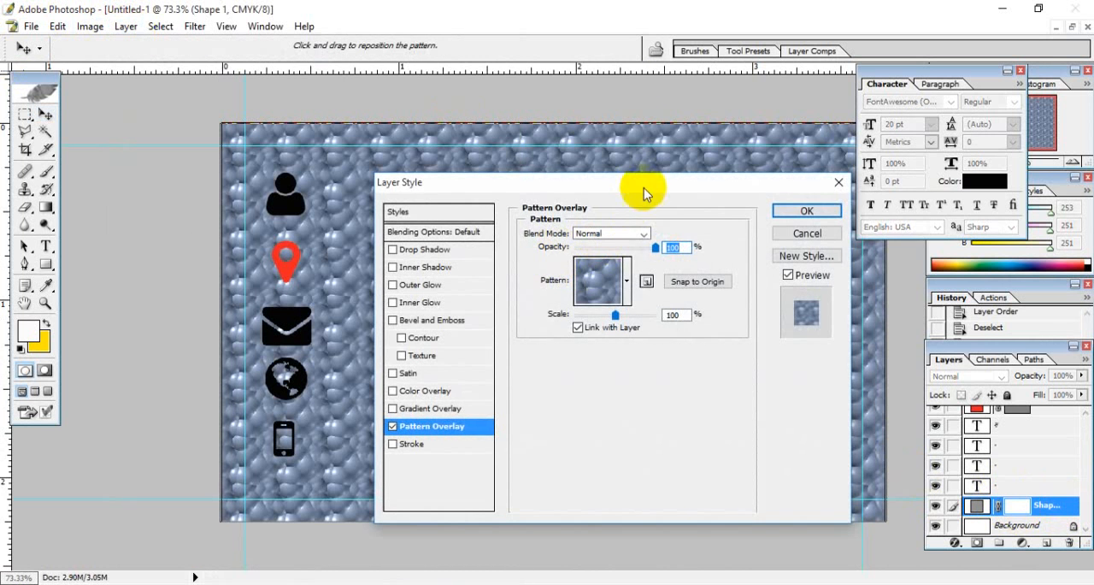
left_click_drag(645, 186, 831, 24)
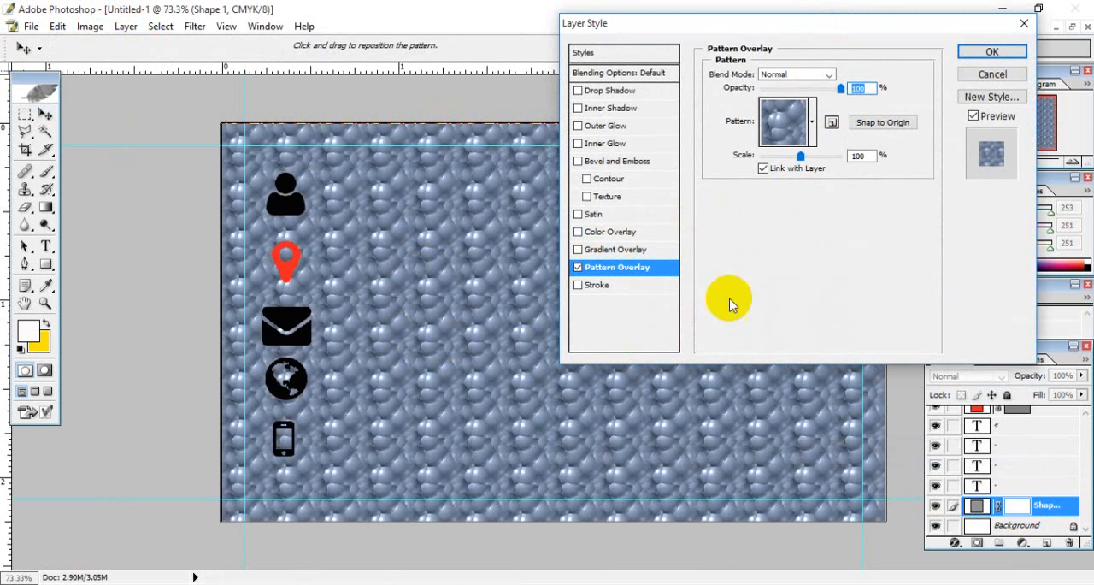
- Try the grey texture patterns in the last rows of the pattern list as the overlay on the card-sized shape
left_click(812, 127)
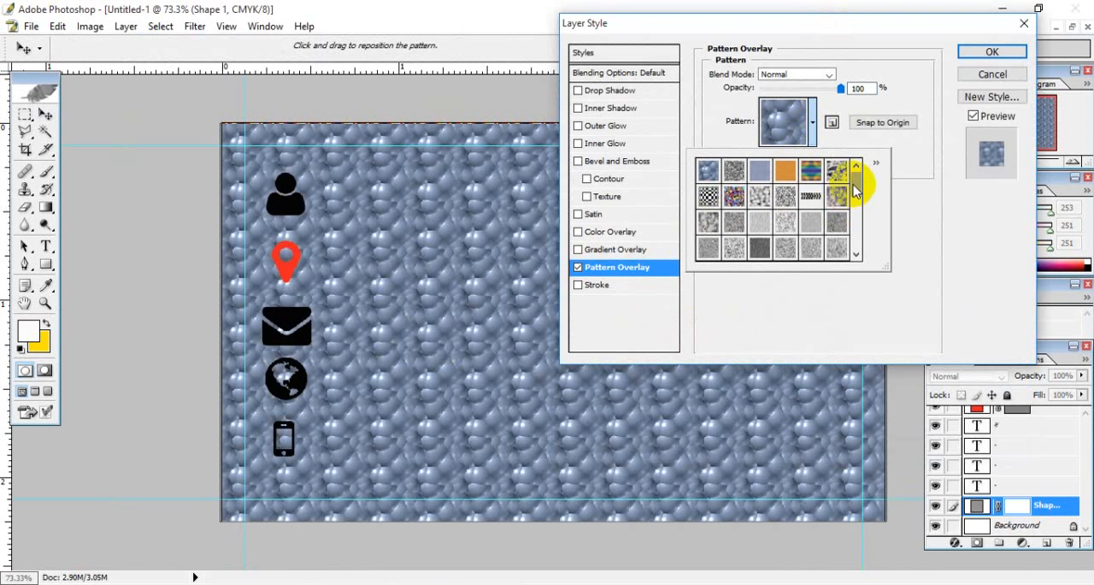
left_click_drag(857, 189, 856, 245)
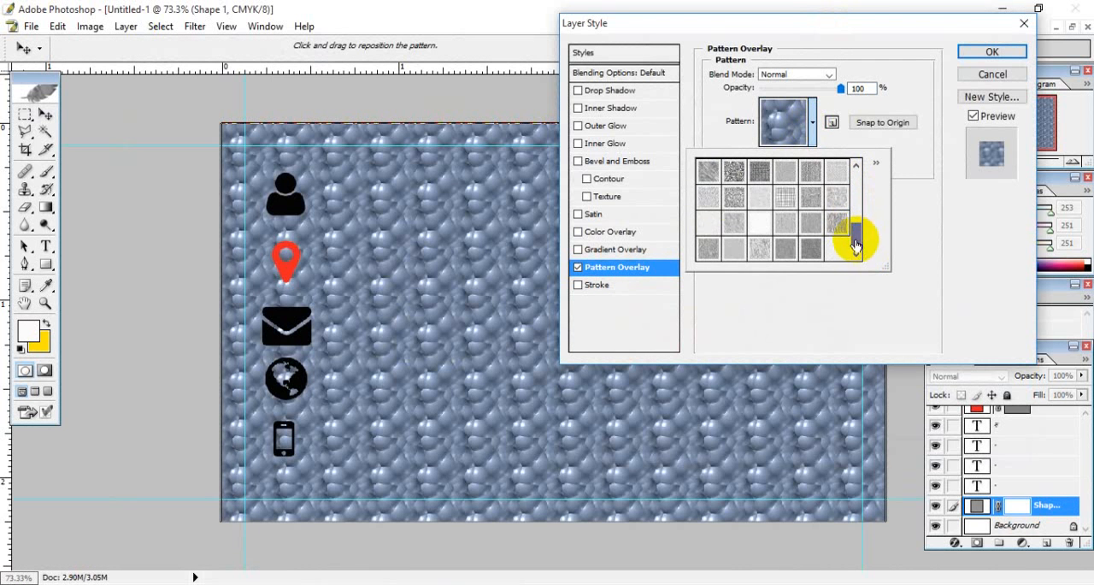
left_click(732, 173)
left_click(711, 173)
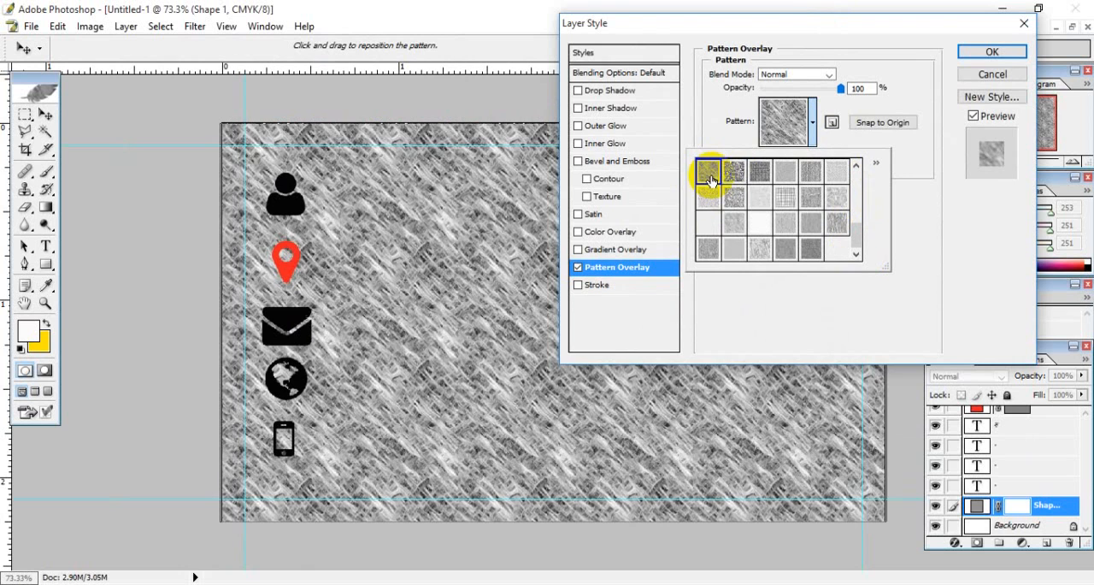
left_click(707, 200)
left_click(736, 204)
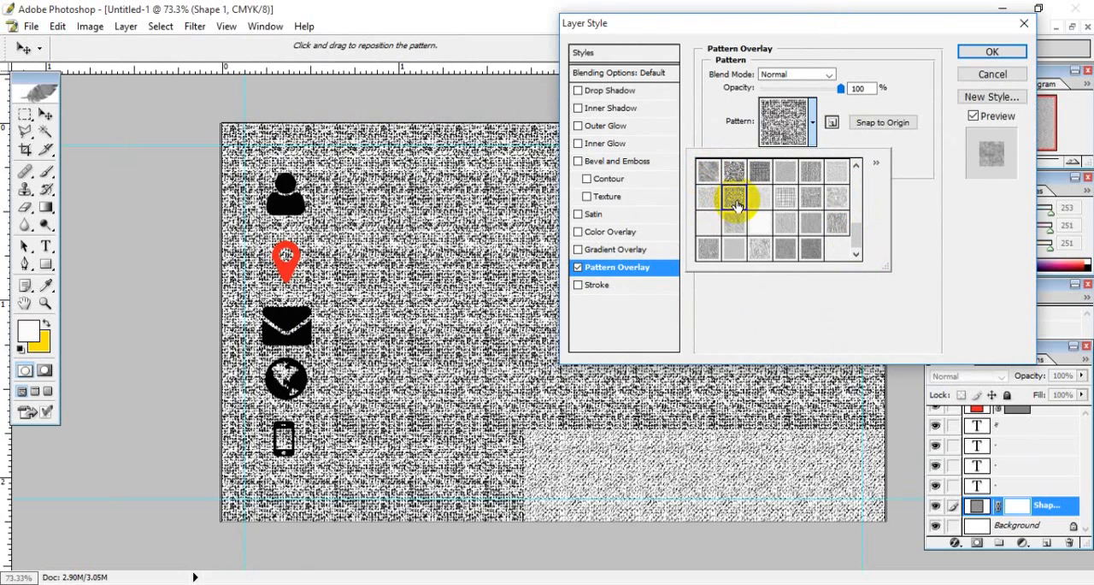
left_click(732, 224)
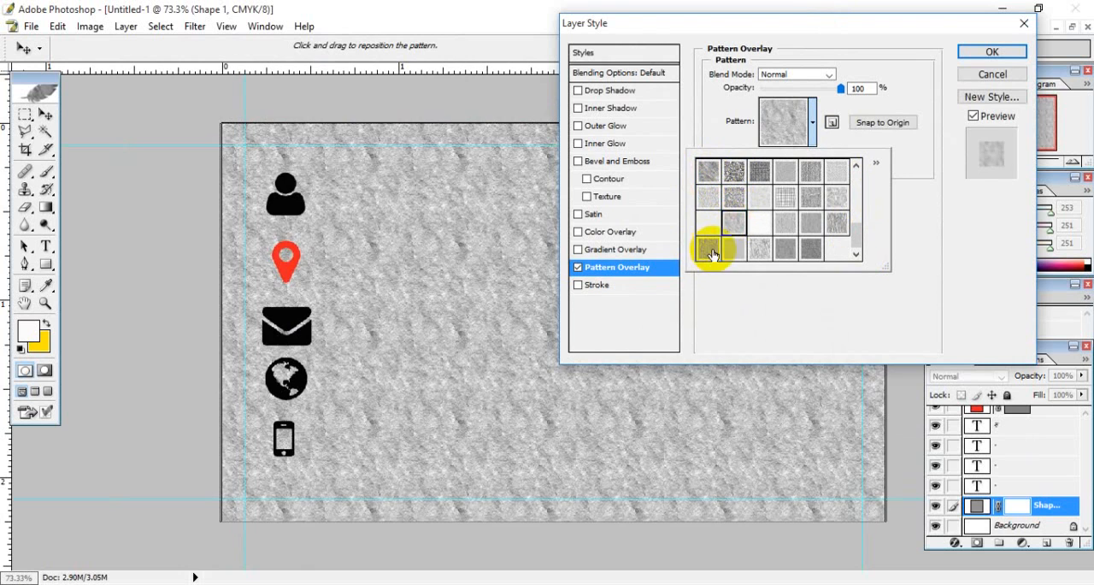
left_click(708, 248)
left_click(735, 248)
left_click(758, 253)
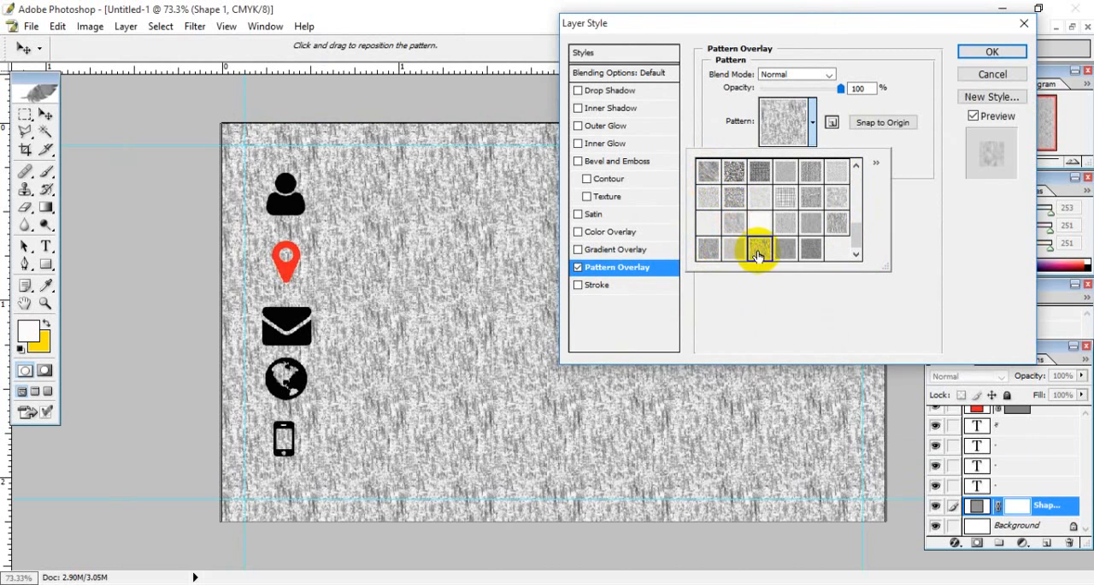
left_click(835, 229)
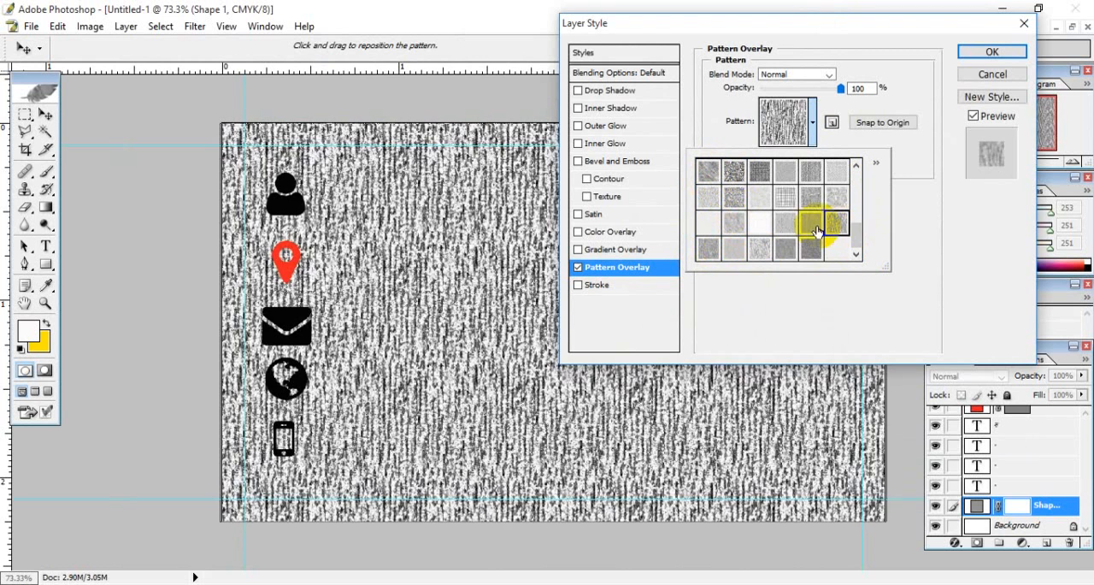
left_click(818, 228)
left_click(786, 228)
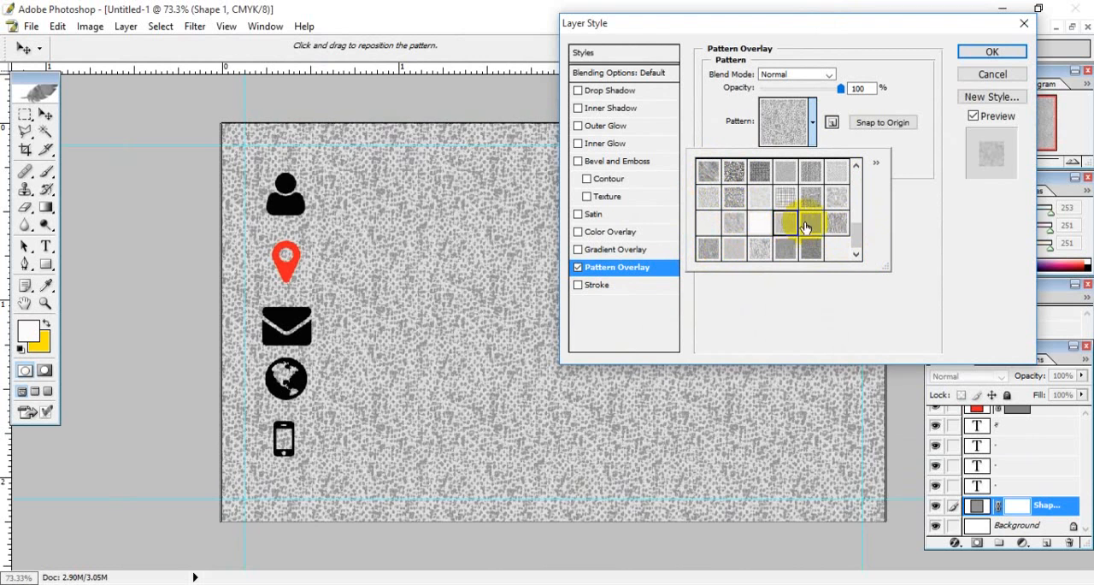
left_click(805, 227)
left_click(805, 250)
left_click(771, 253)
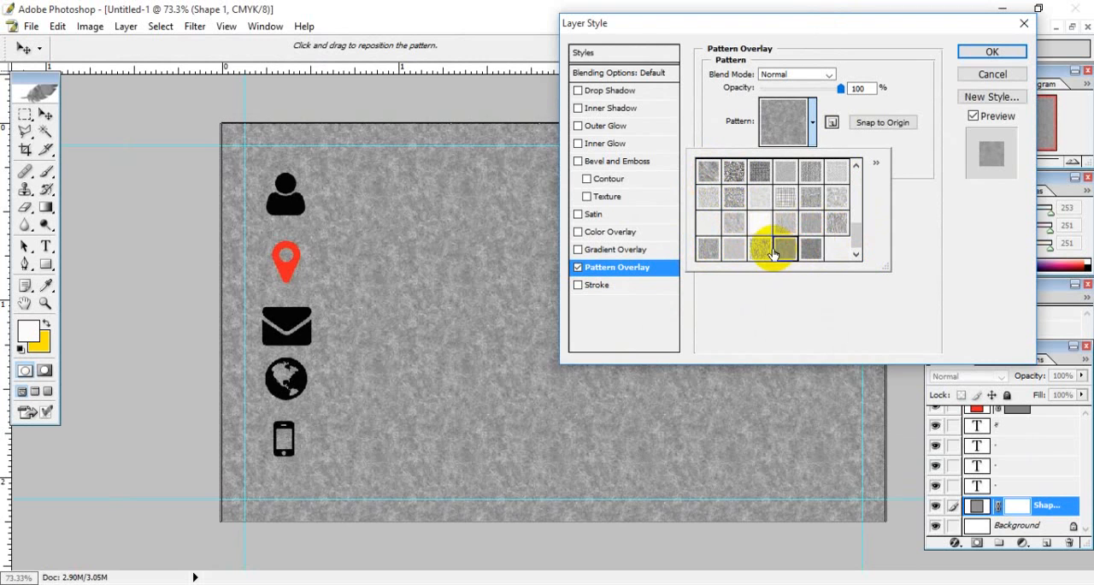
left_click(759, 250)
left_click(731, 248)
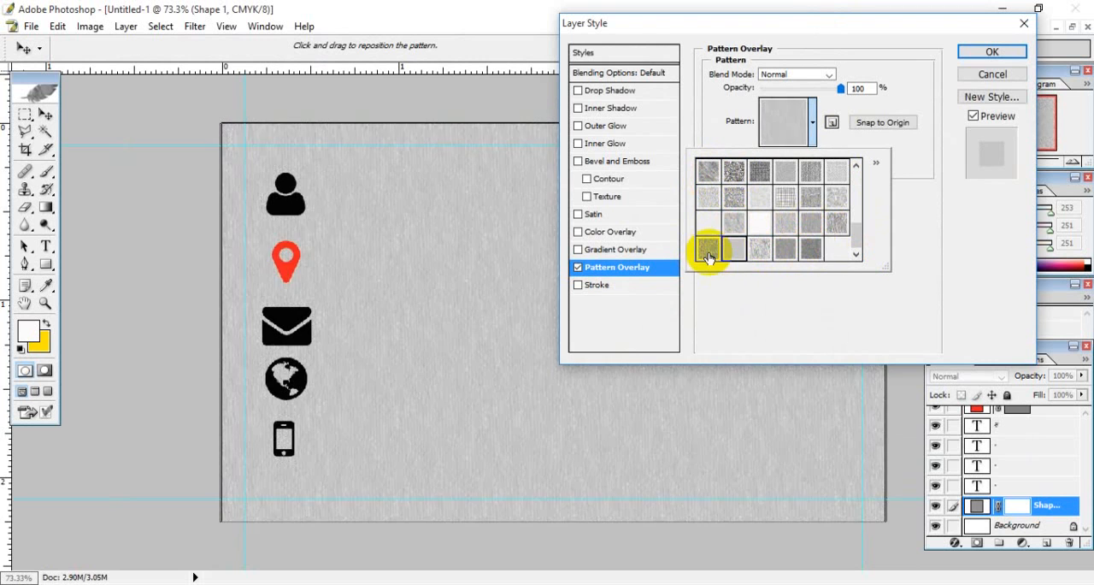
left_click(708, 250)
left_click(709, 221)
left_click(733, 222)
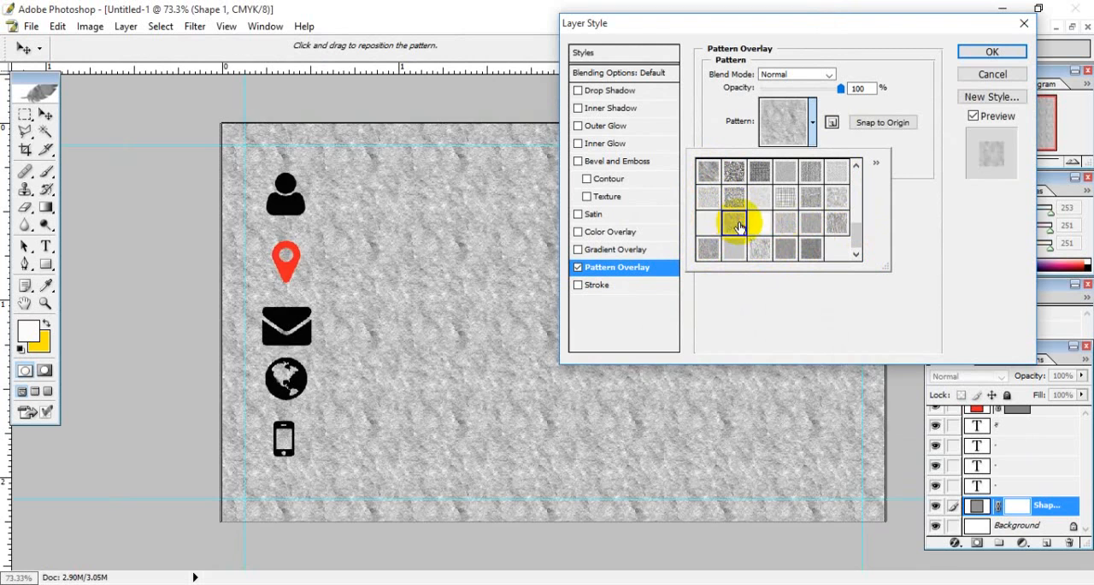
left_click(776, 224)
left_click(808, 224)
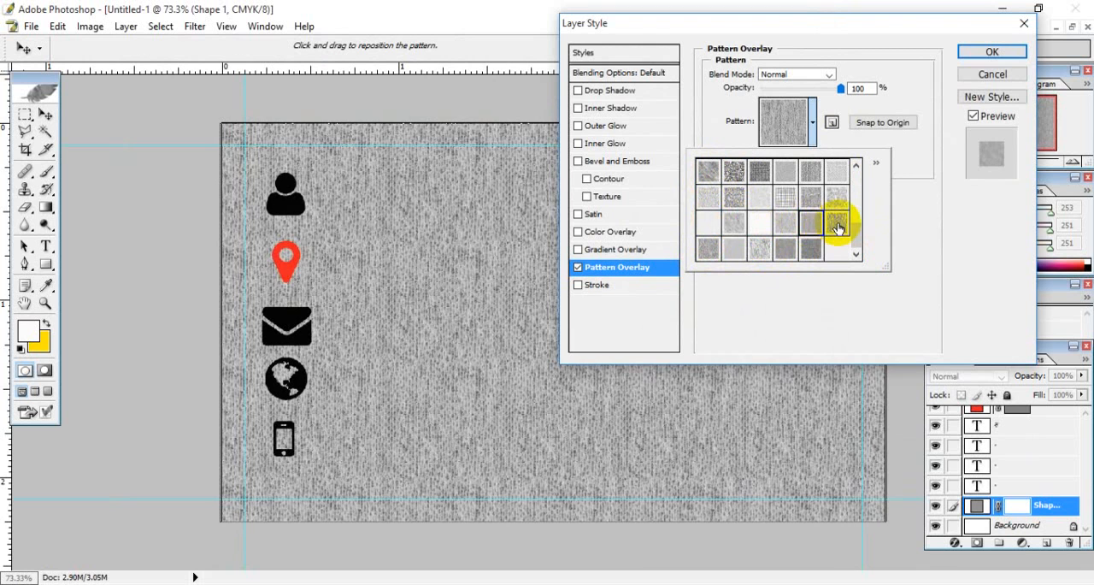
left_click(837, 224)
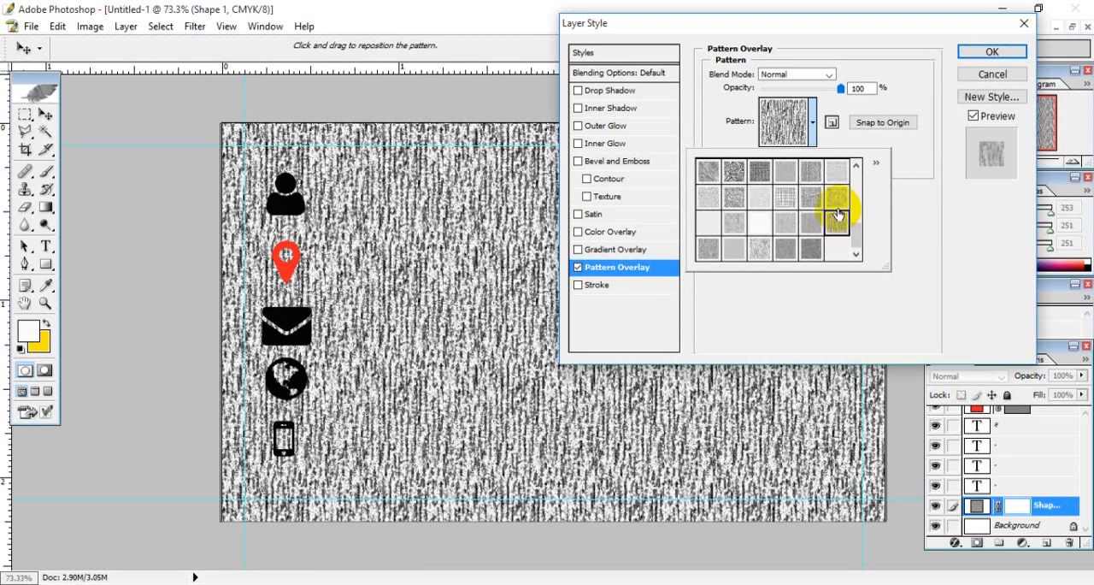
left_click(837, 200)
left_click(793, 198)
left_click(784, 198)
left_click(759, 198)
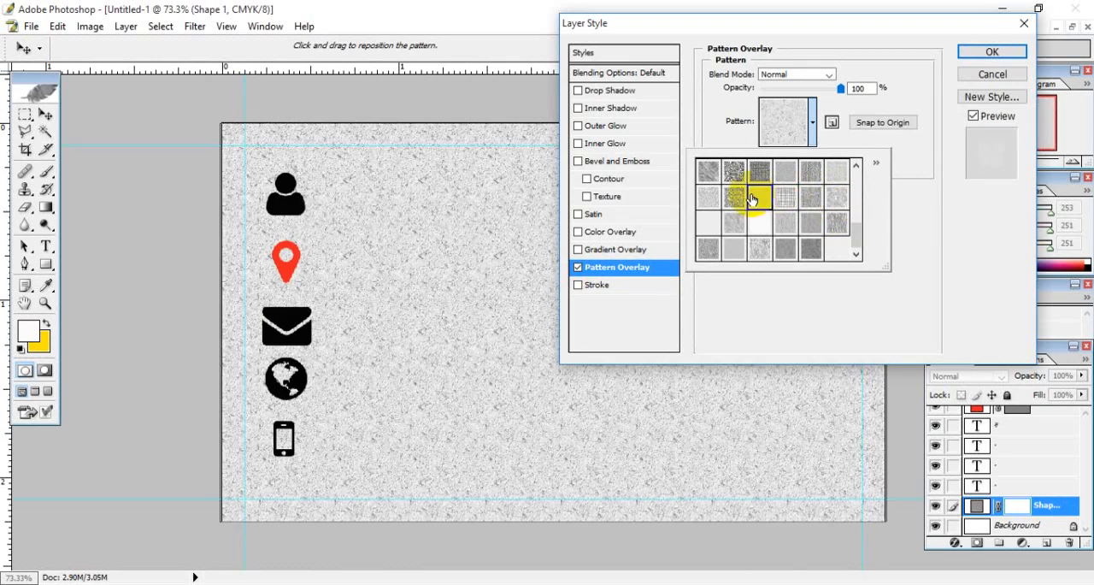
left_click(728, 198)
left_click(707, 197)
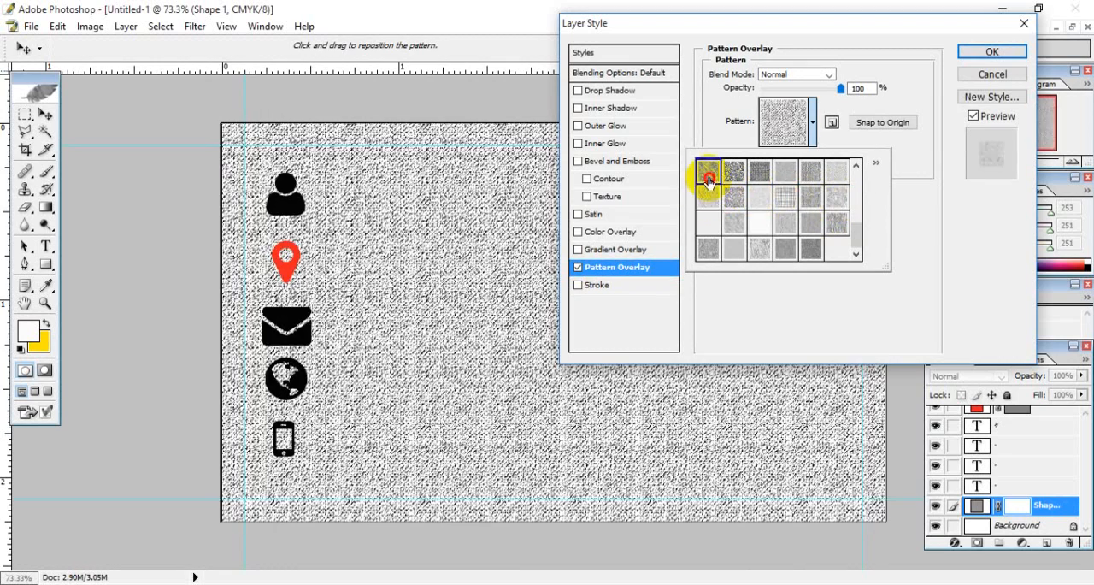
left_click(709, 182)
left_click(733, 174)
left_click(760, 172)
left_click(787, 173)
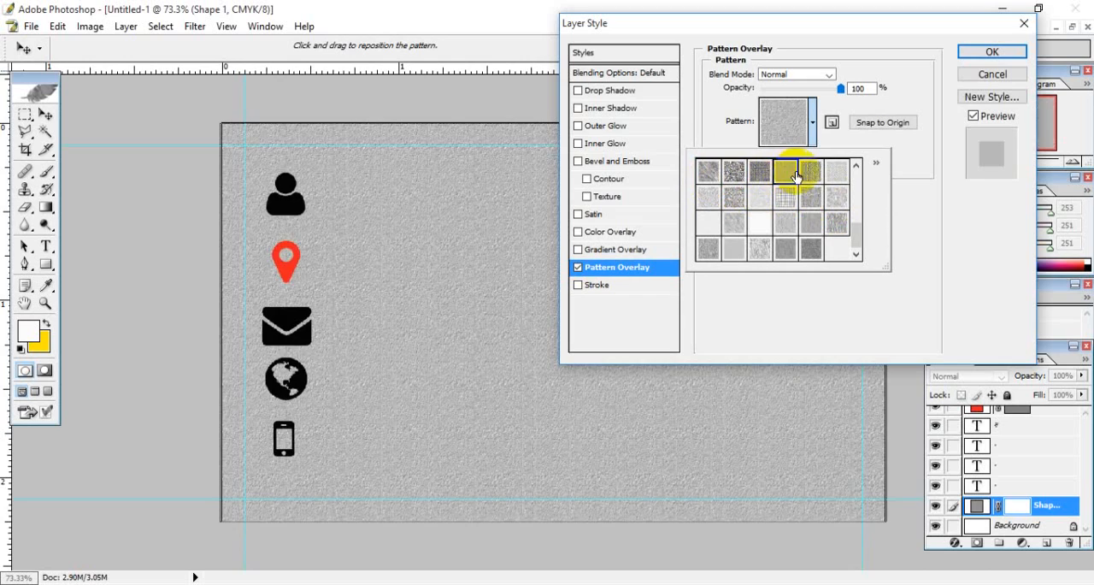
left_click(805, 174)
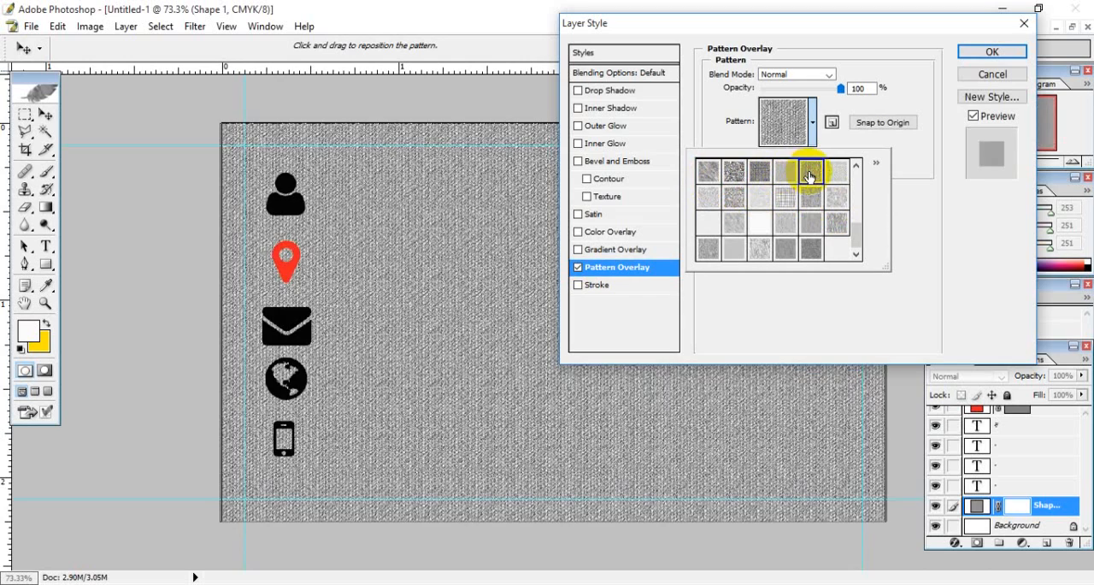
left_click(837, 174)
left_click(836, 197)
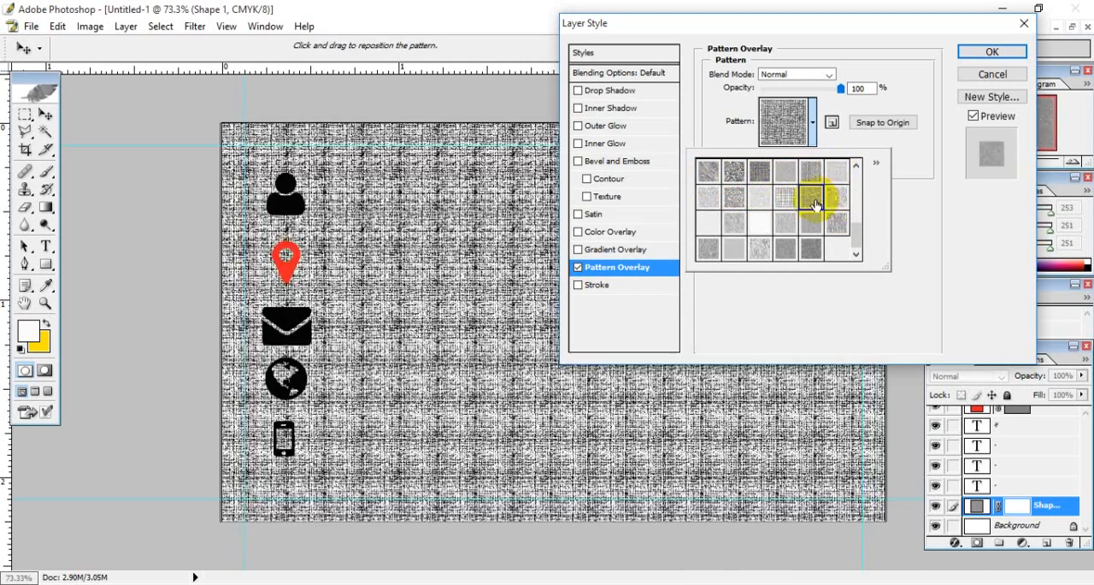
- Try more grey texture patterns from the rows just above the end of the list on the card-sized shape
left_click(856, 166)
left_click(858, 168)
left_click(836, 170)
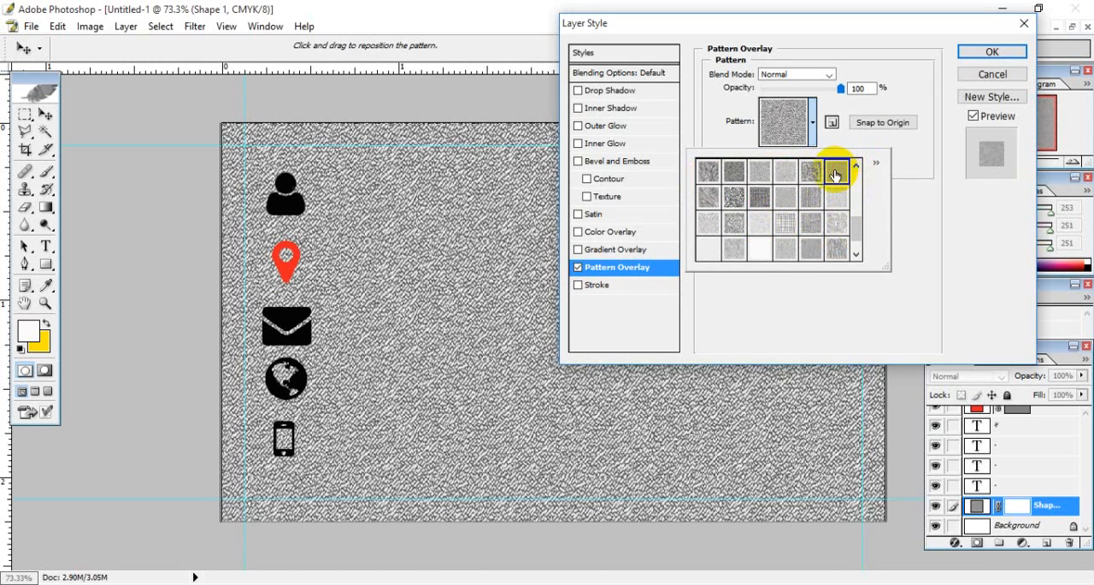
left_click(810, 176)
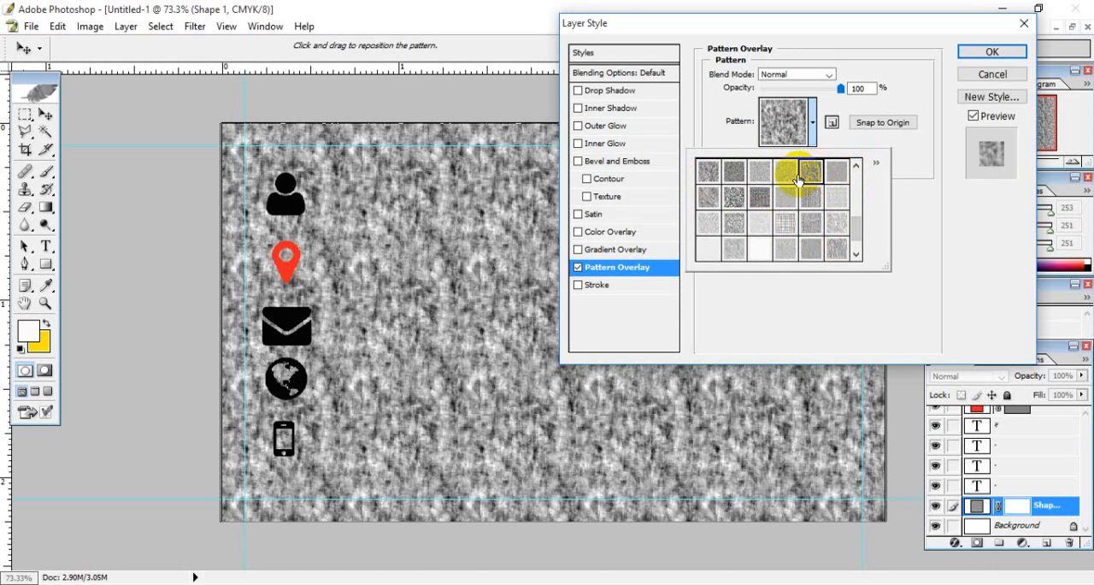
left_click(783, 176)
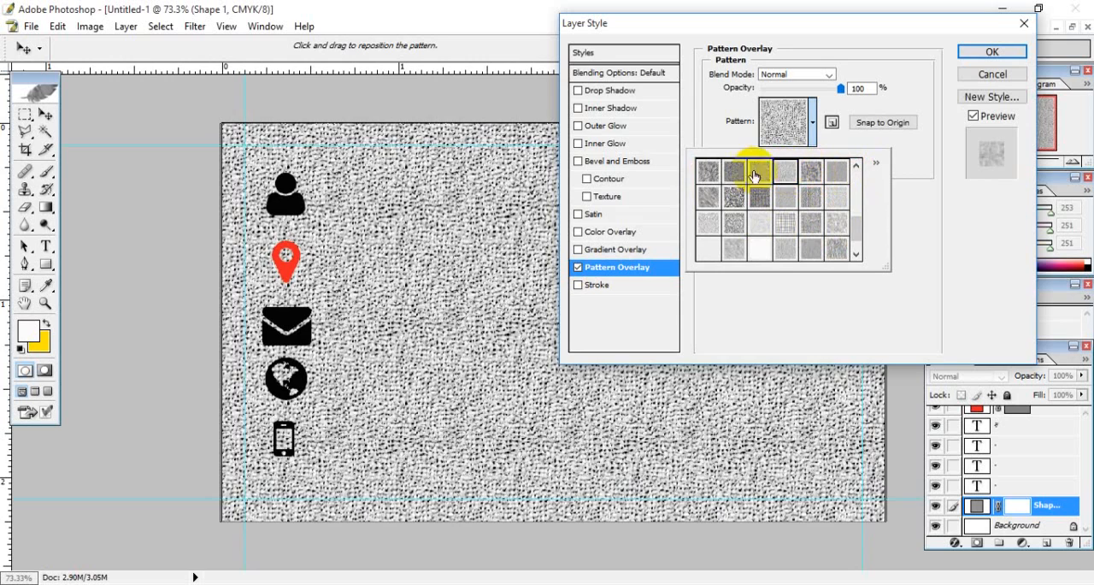
left_click(760, 174)
left_click(737, 174)
left_click(706, 171)
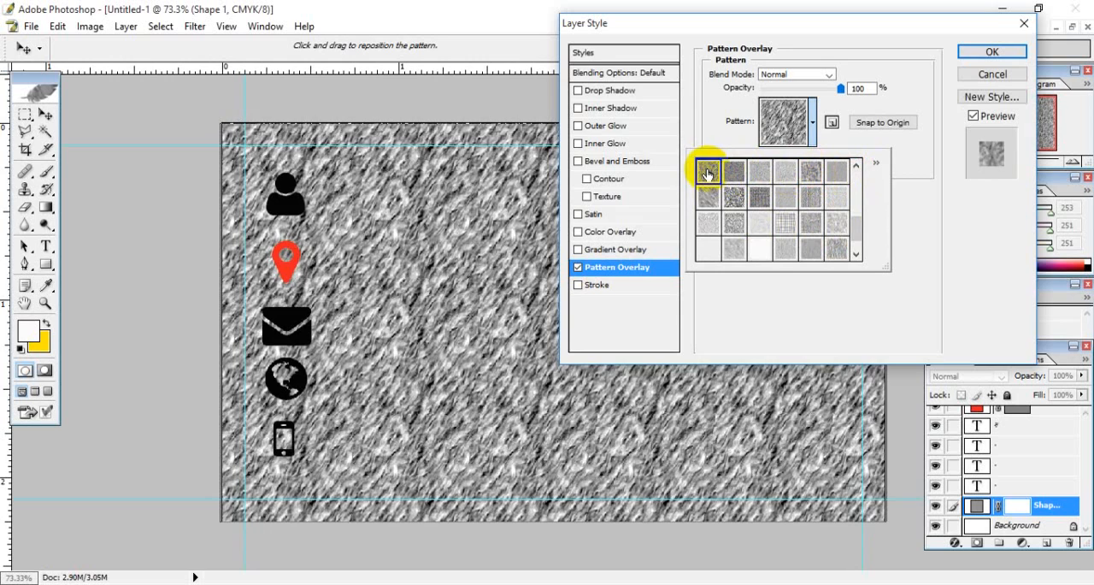
left_click(856, 165)
left_click(838, 181)
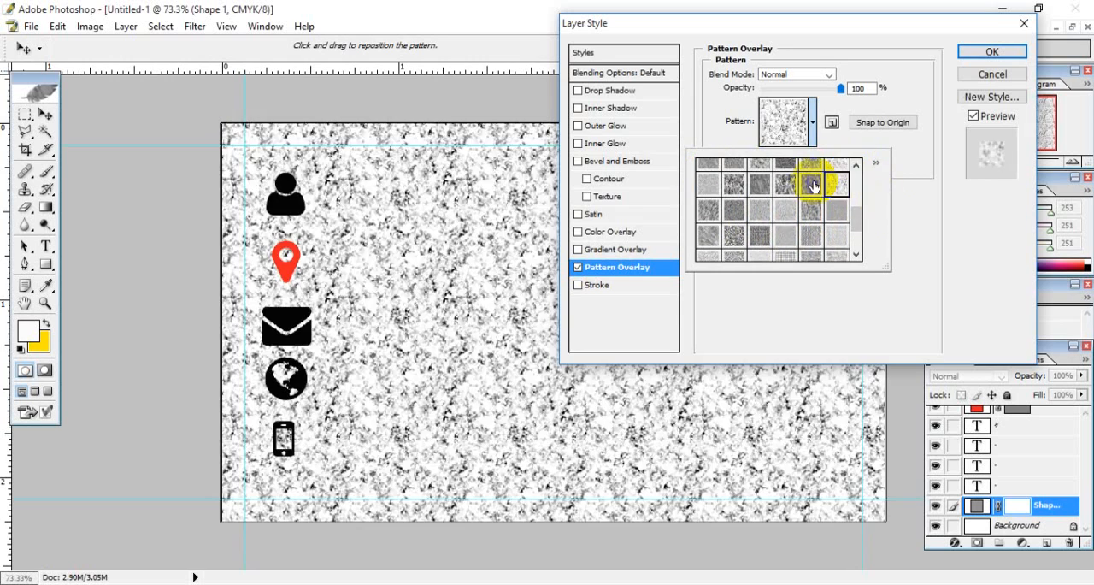
left_click(811, 182)
left_click(783, 185)
left_click(761, 181)
left_click(732, 181)
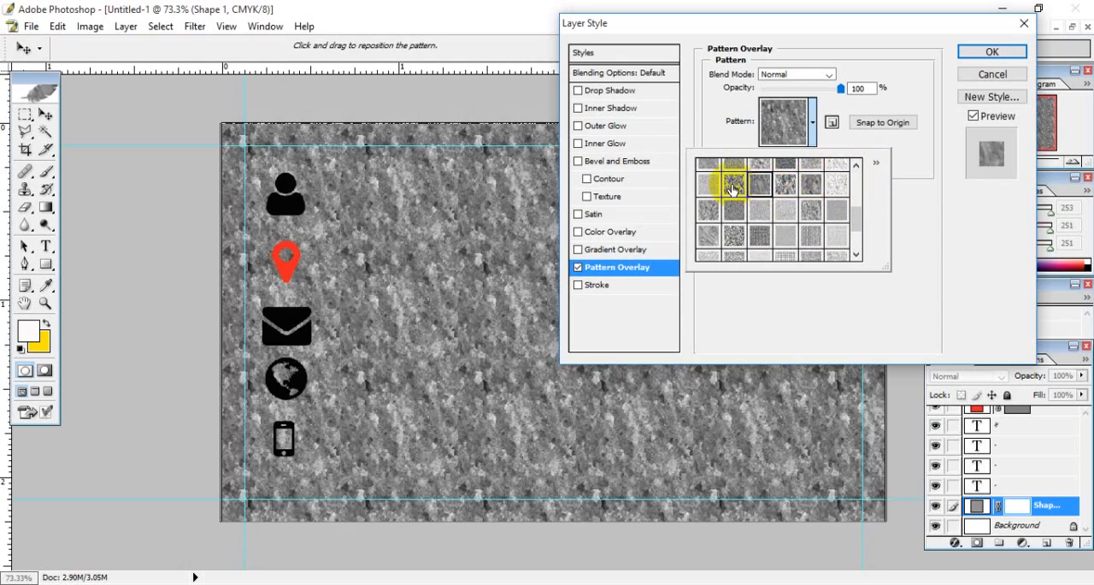
left_click(708, 181)
left_click(732, 162)
left_click(763, 181)
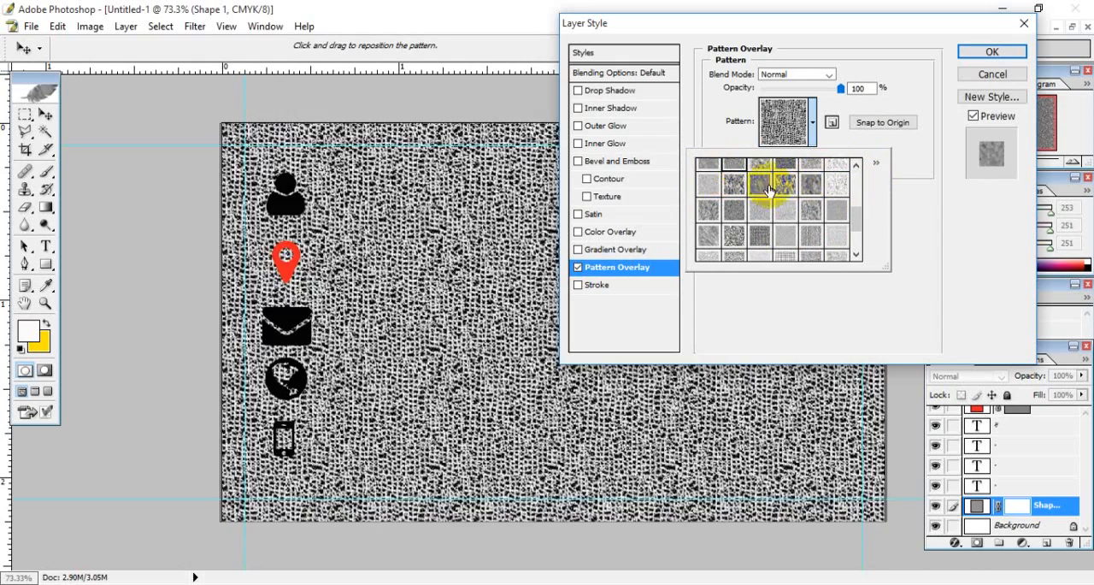
left_click(765, 168)
left_click(783, 164)
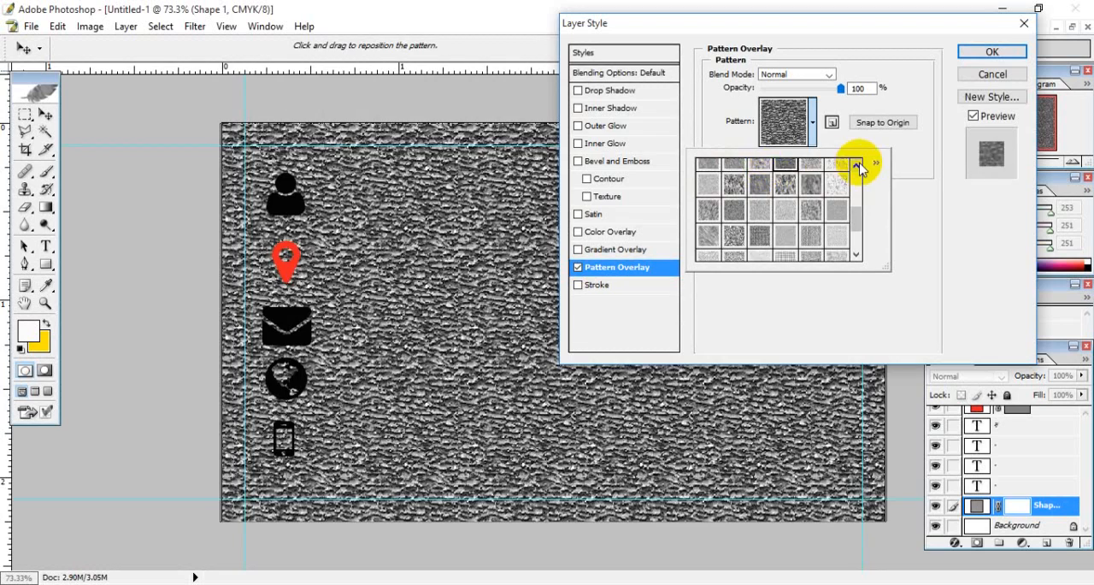
- Compare grey textures from the middle of the pattern list and choose the dark speckled one for the card-sized shape's overlay
left_click(857, 163)
left_click(856, 163)
left_click(786, 220)
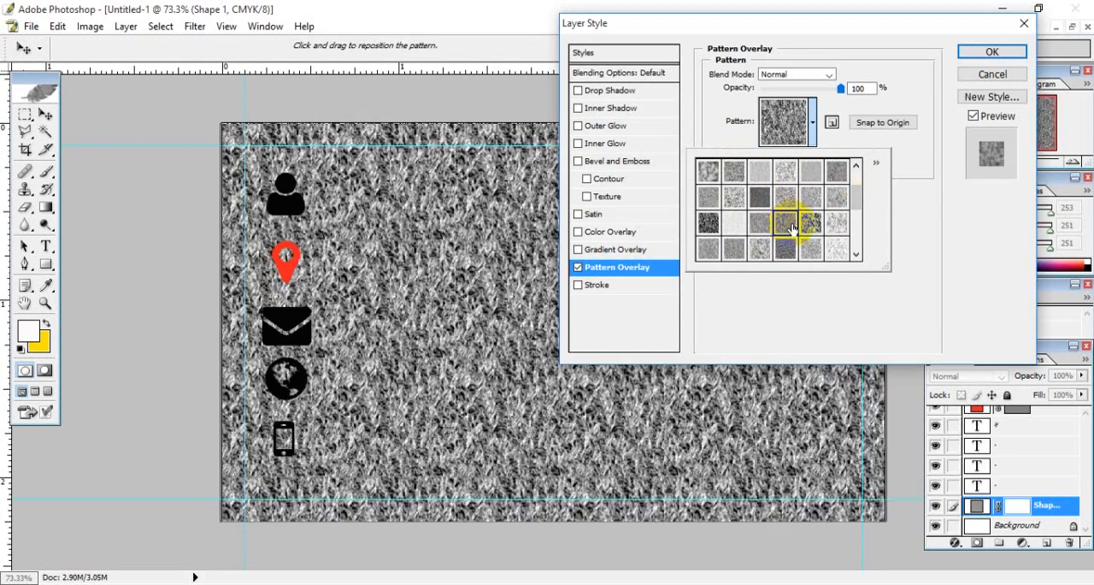
left_click(808, 224)
left_click(836, 224)
left_click(836, 198)
left_click(811, 197)
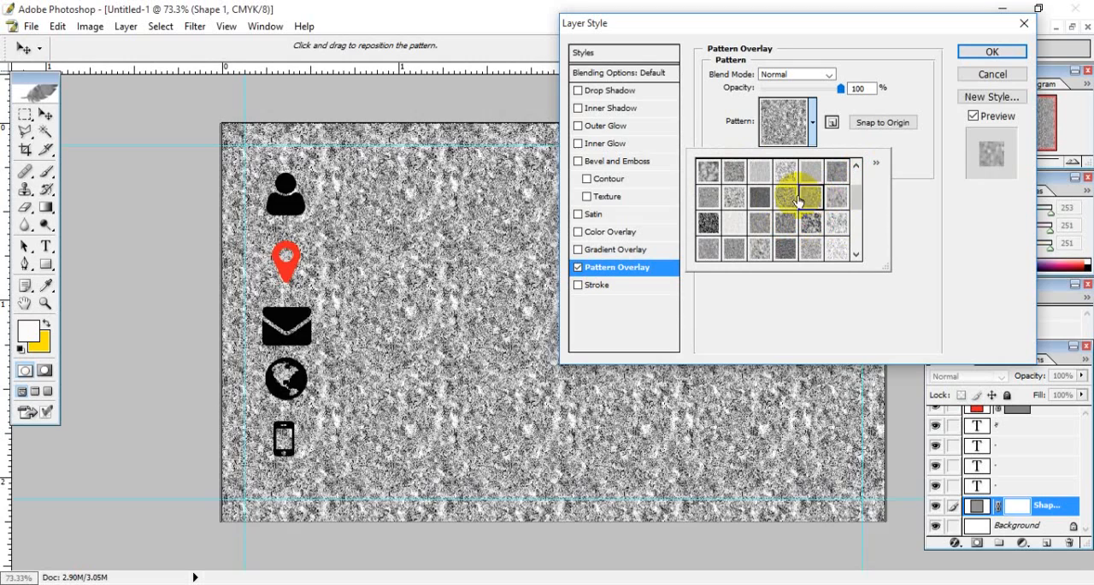
left_click(785, 197)
left_click(752, 198)
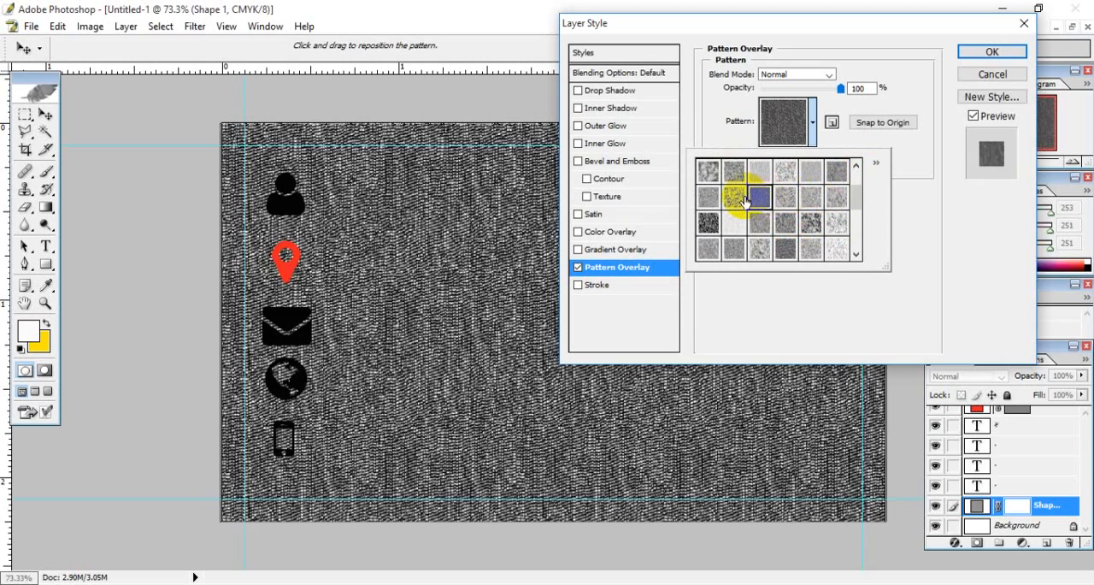
left_click(737, 200)
left_click(708, 197)
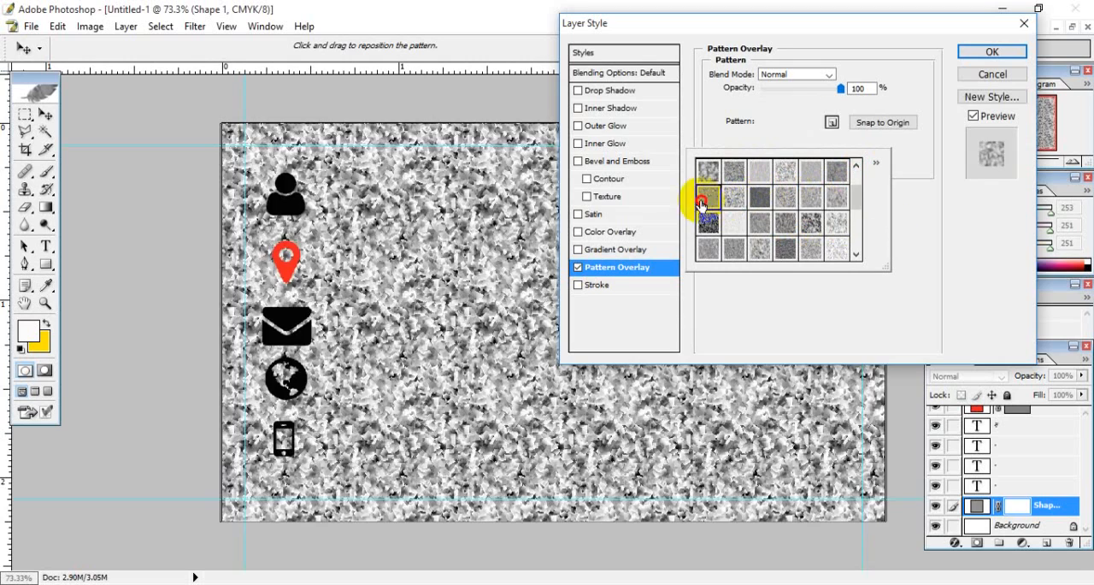
left_click(707, 171)
left_click(738, 173)
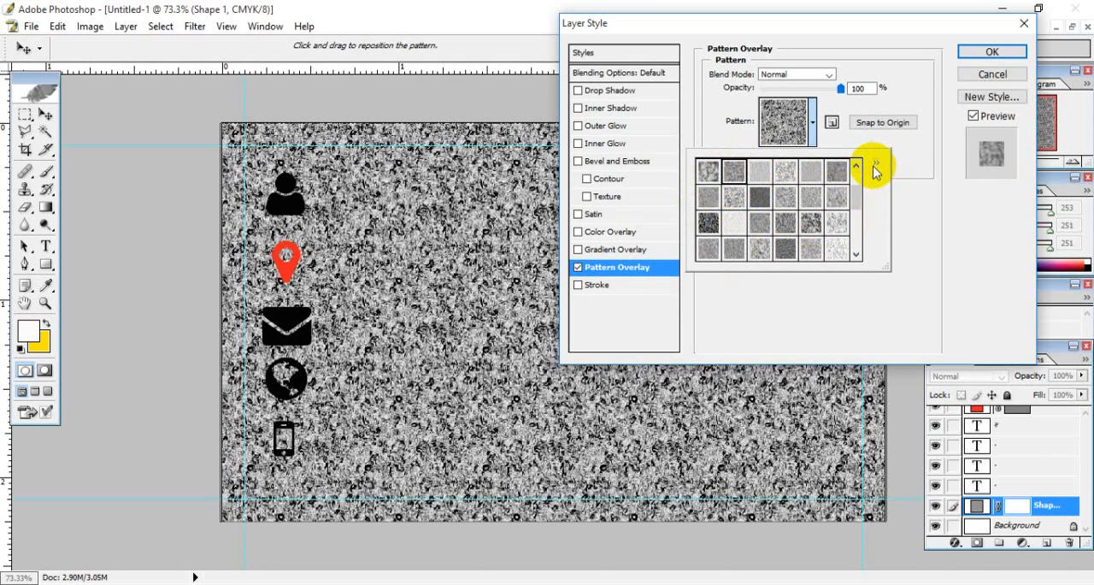
- Load the Grayscale Paper pattern file into the Pattern Overlay's pattern list
left_click(875, 164)
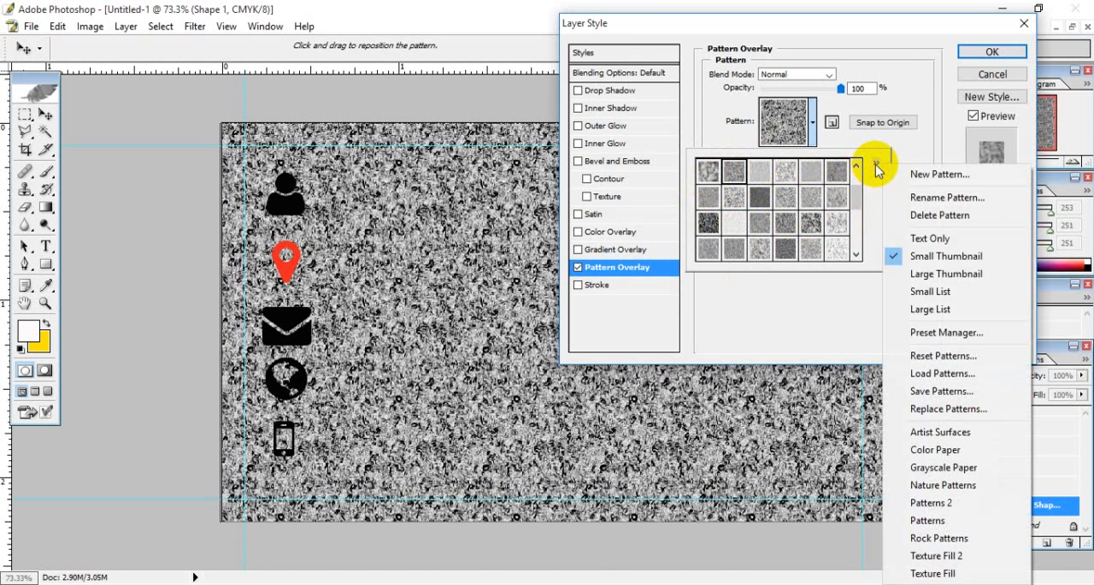
left_click(951, 372)
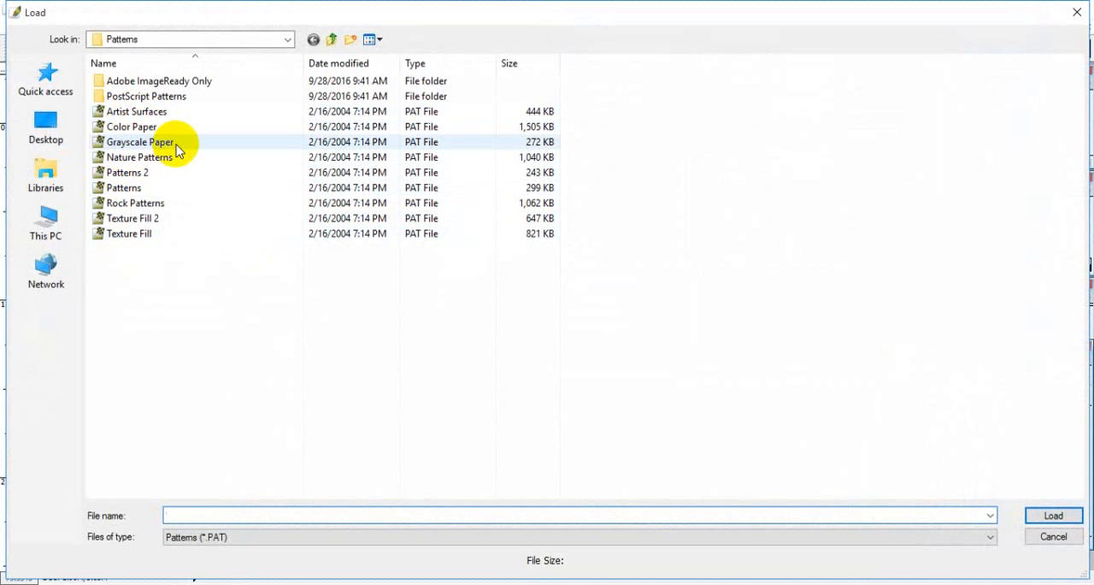
left_click(171, 142)
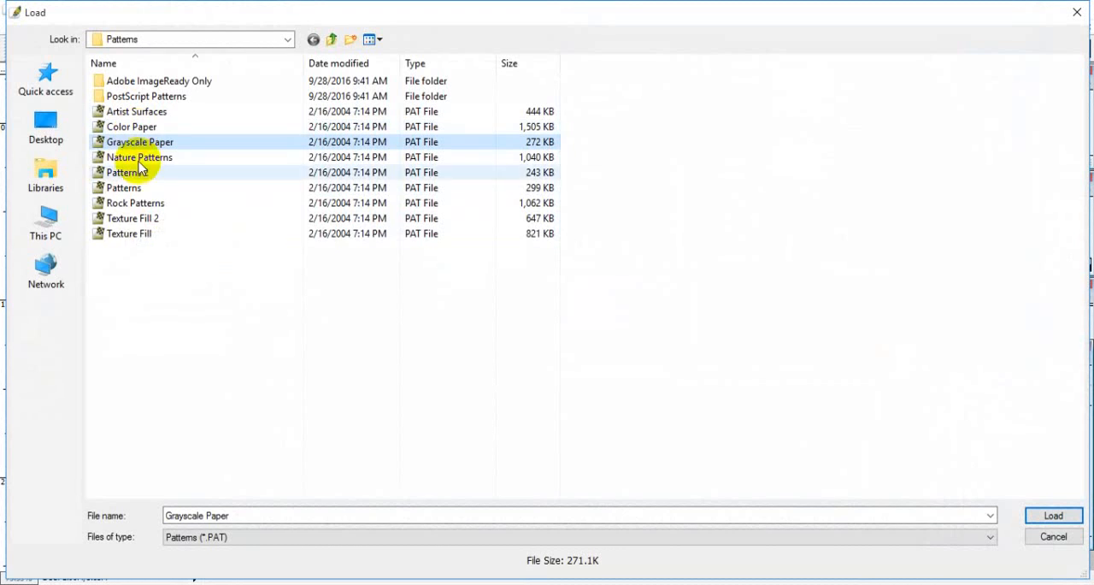
left_click(1053, 516)
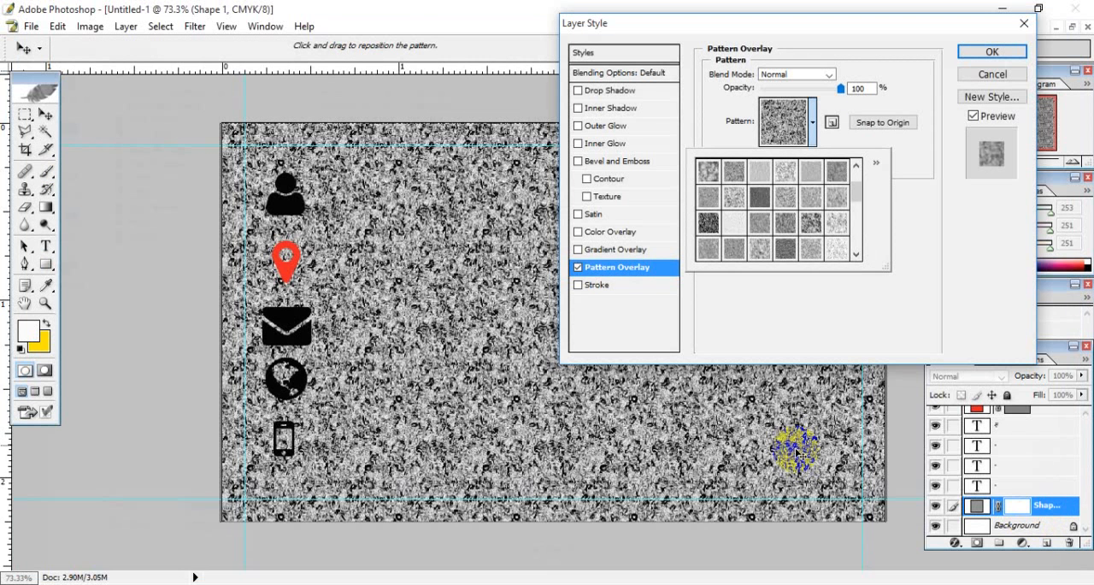
- Try the near-white and light grey paper patterns near the end of the pattern list on the card-sized shape
left_click_drag(858, 186, 855, 243)
left_click(831, 226)
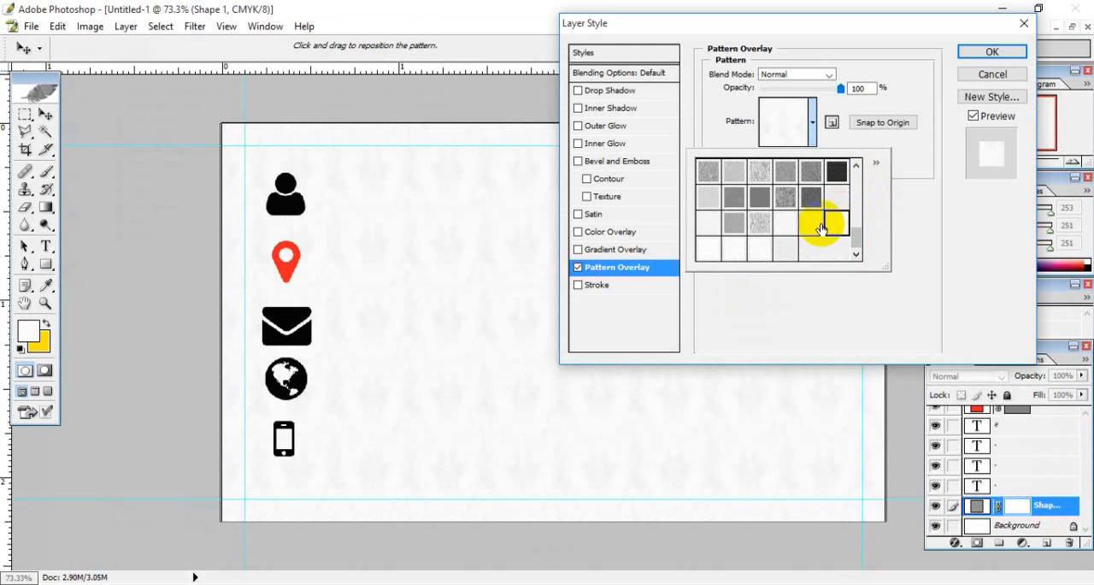
left_click(809, 228)
left_click(780, 228)
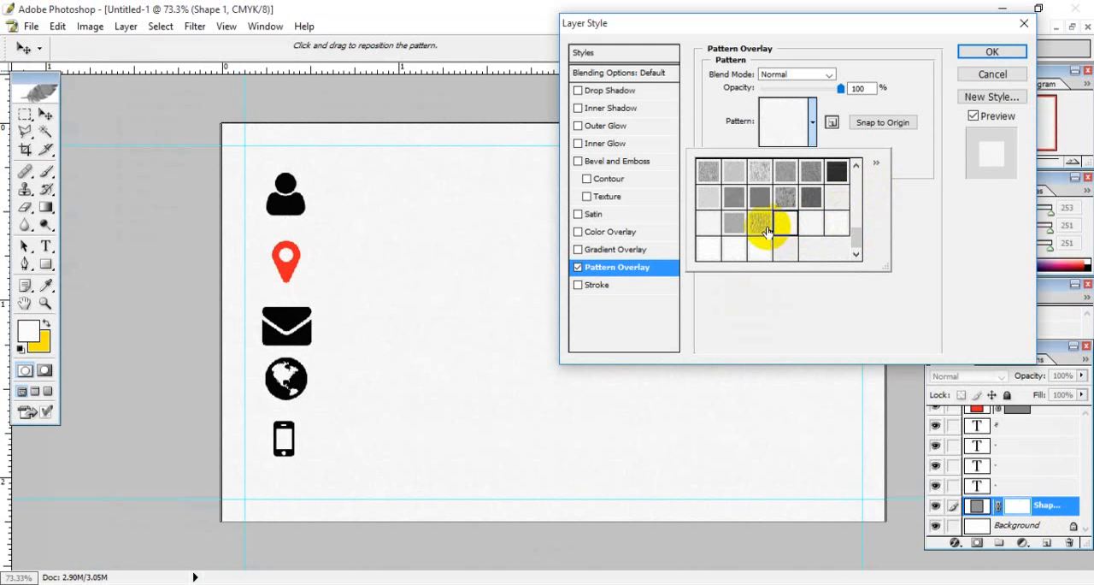
left_click(761, 227)
left_click(740, 225)
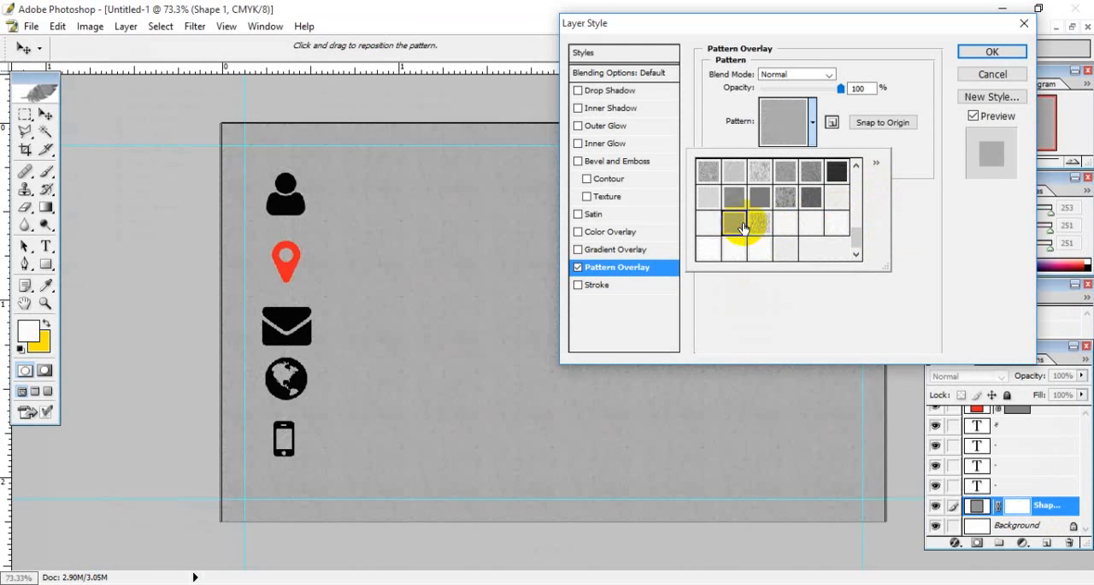
- Compare the grey paper patterns in the neighbouring rows and choose the dark cobbled texture for the card-sized shape's overlay
left_click(711, 225)
left_click(706, 199)
left_click(734, 205)
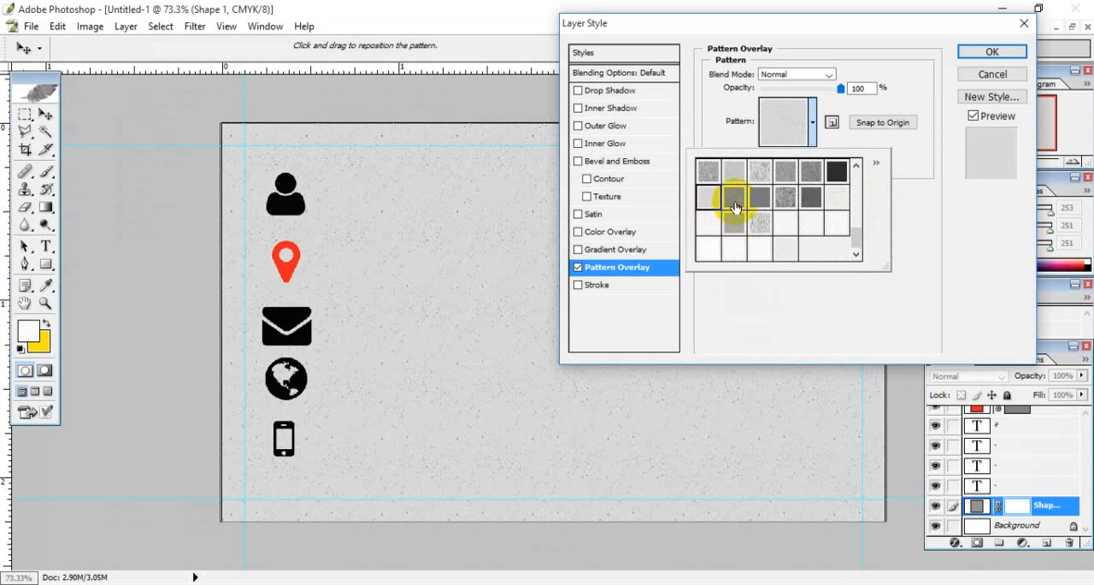
left_click(760, 203)
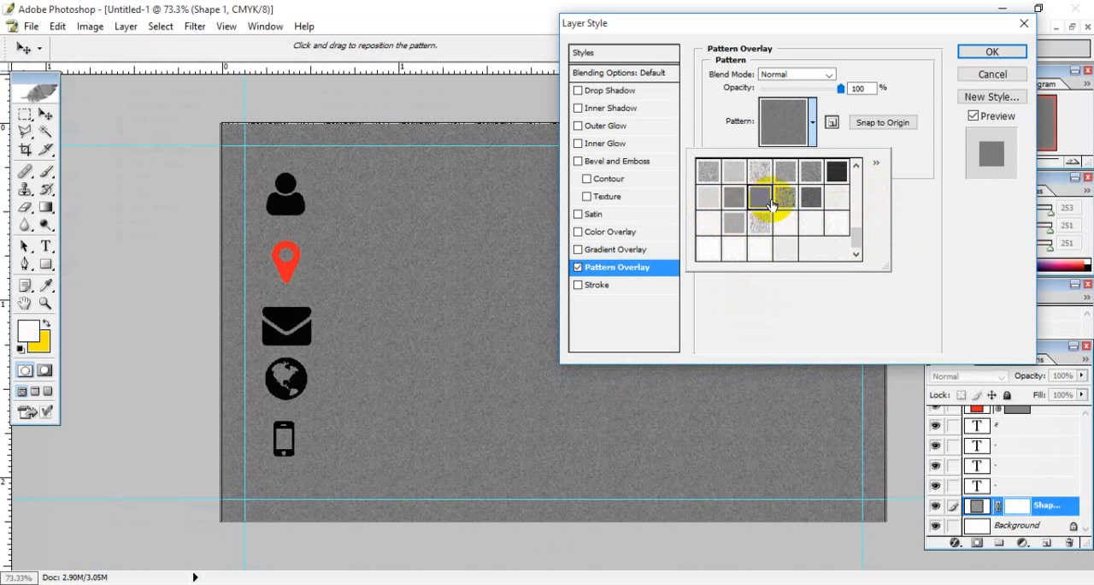
left_click(791, 197)
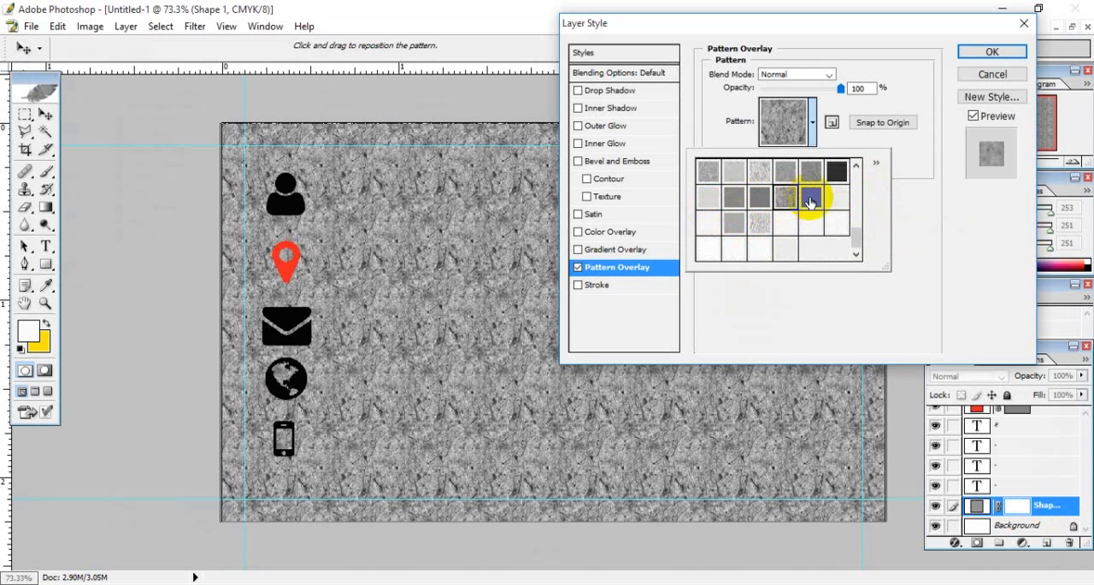
left_click(816, 178)
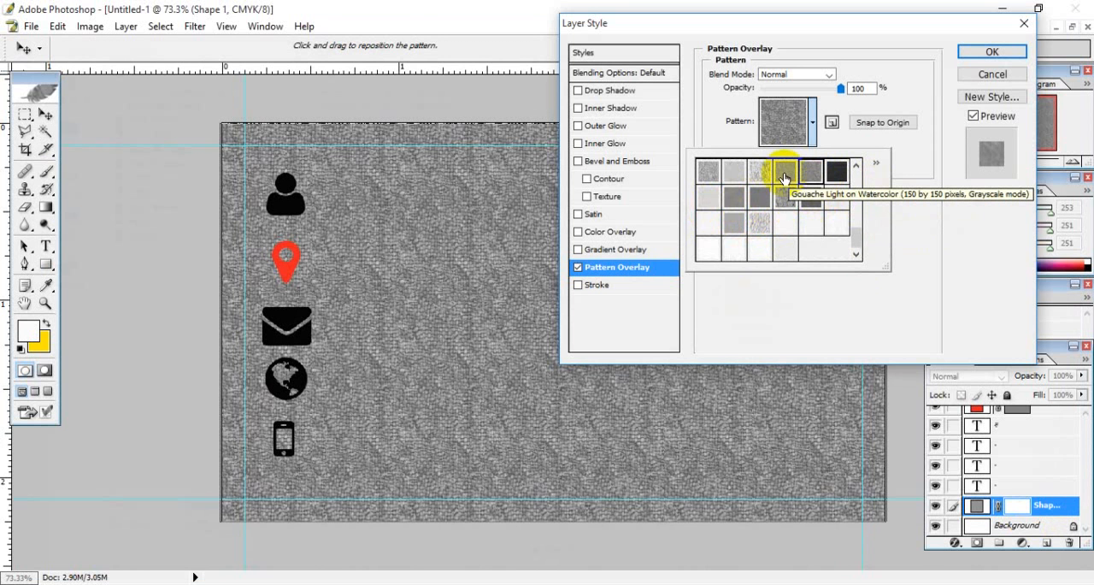
left_click(784, 171)
left_click(809, 172)
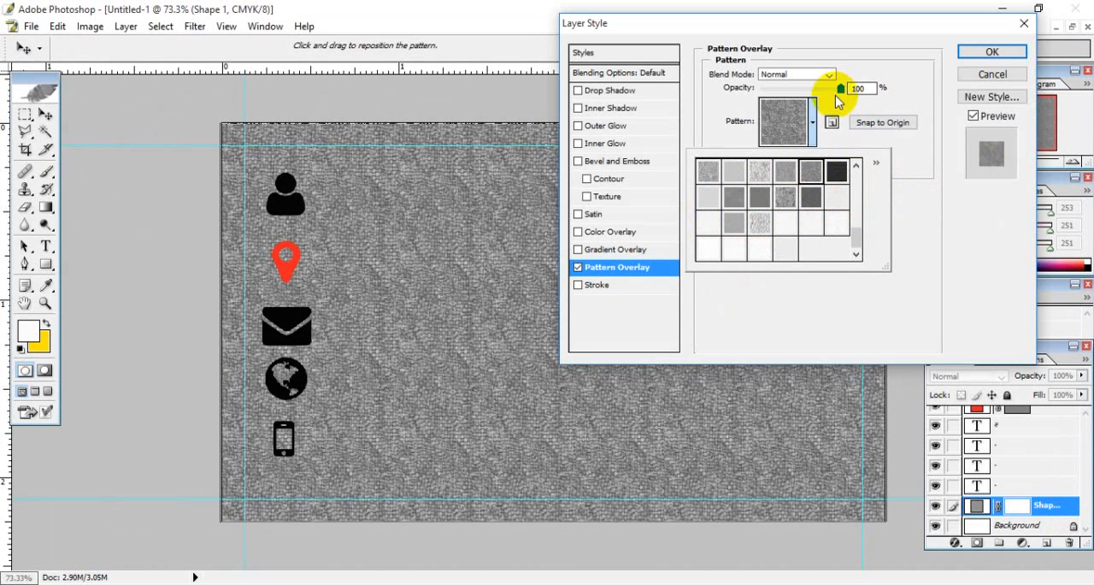
- Reduce the pattern overlay's opacity to 19%, adjust its scale, and apply the layer style to the card-sized shape
left_click_drag(841, 89, 783, 90)
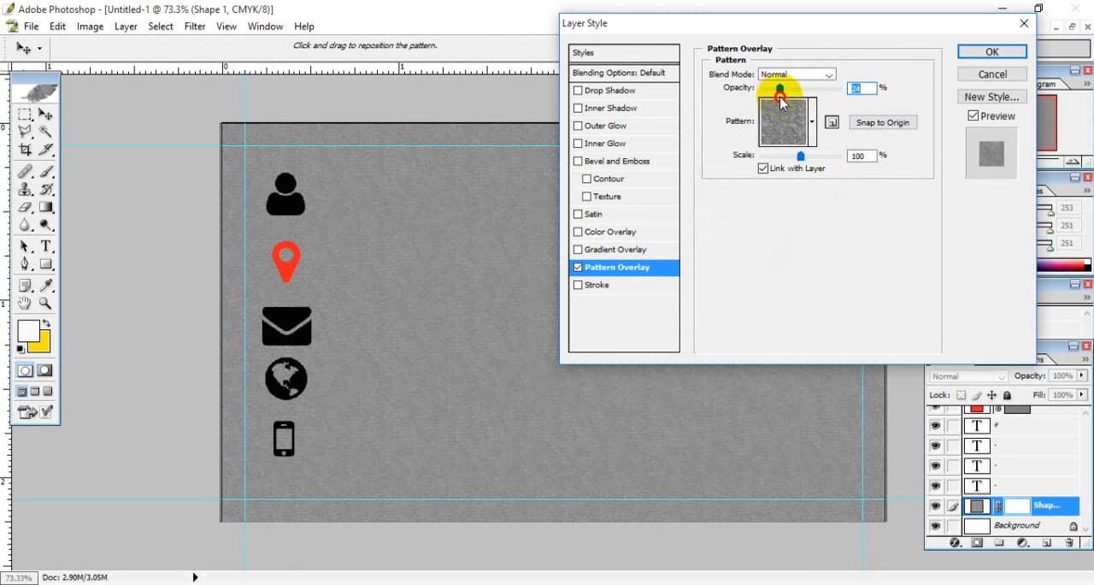
mouse_move(779, 97)
left_mouse_down()
mouse_move(767, 102)
mouse_move(789, 106)
left_mouse_up()
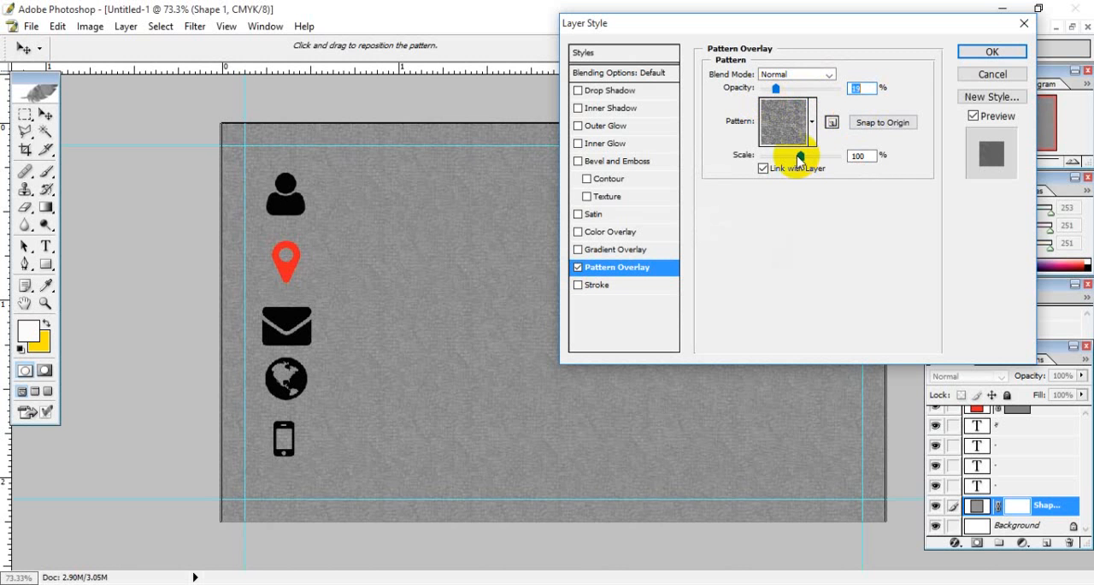
mouse_move(800, 159)
left_mouse_down()
mouse_move(841, 154)
mouse_move(779, 162)
left_mouse_up()
mouse_move(800, 160)
left_mouse_down()
mouse_move(810, 151)
mouse_move(803, 158)
left_mouse_up()
left_click(991, 52)
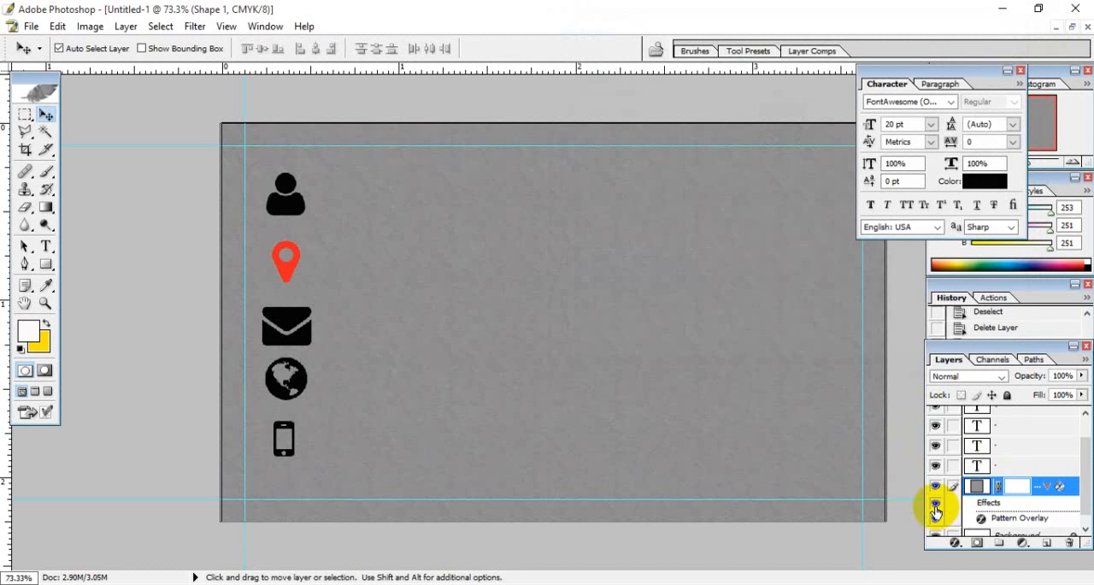
left_click(936, 510)
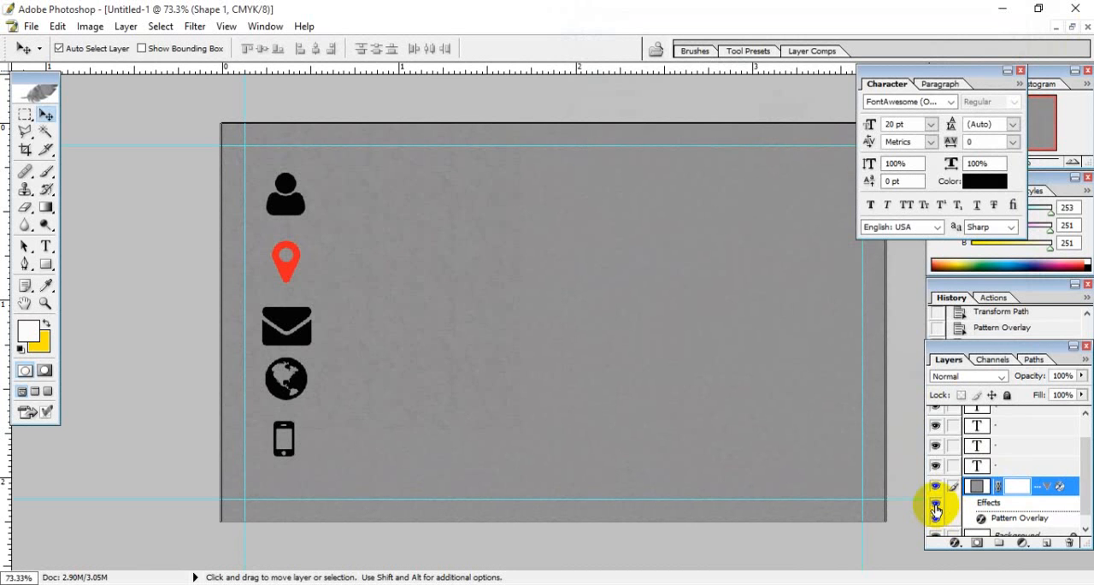
scroll(781, 333, "up", 4)
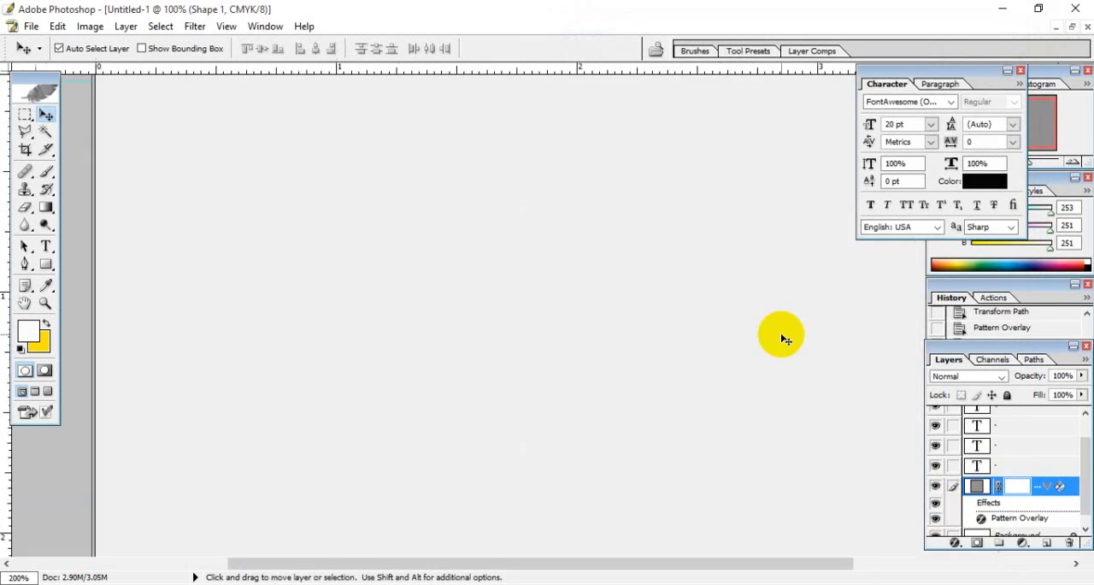
scroll(780, 332, "down", 4)
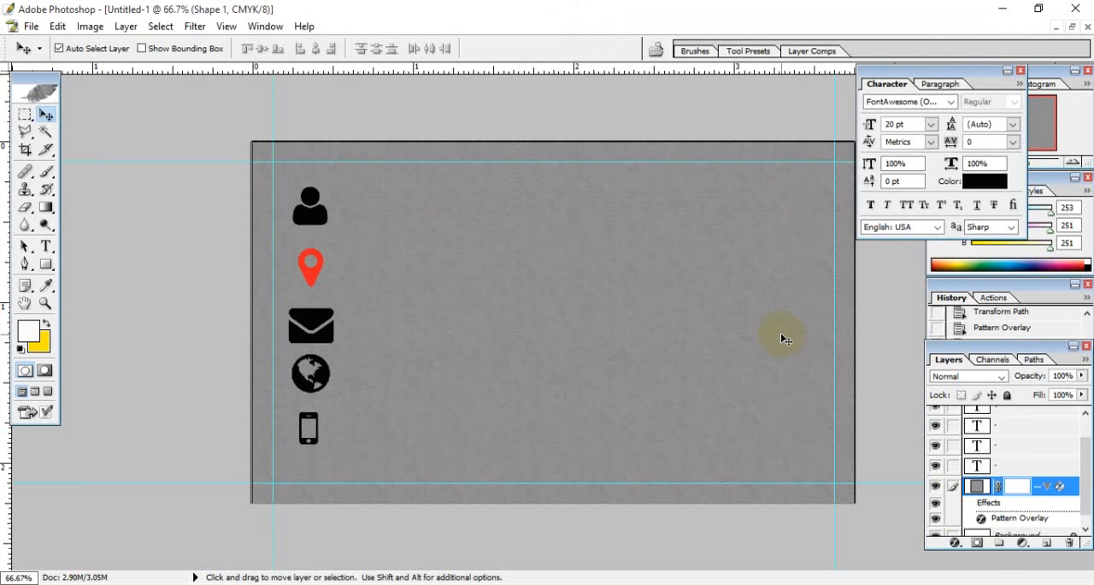
- Reopen the card-sized shape's Pattern Overlay settings and try the vertical-grain patterns near the end of the list
double_click(1046, 518)
left_click(812, 123)
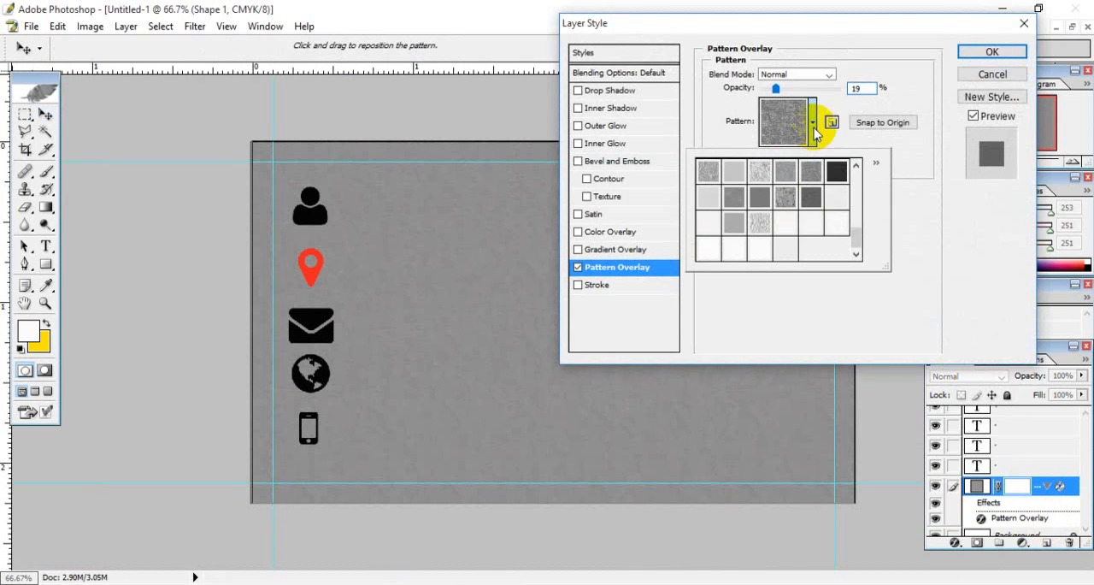
left_click(751, 178)
left_click(728, 172)
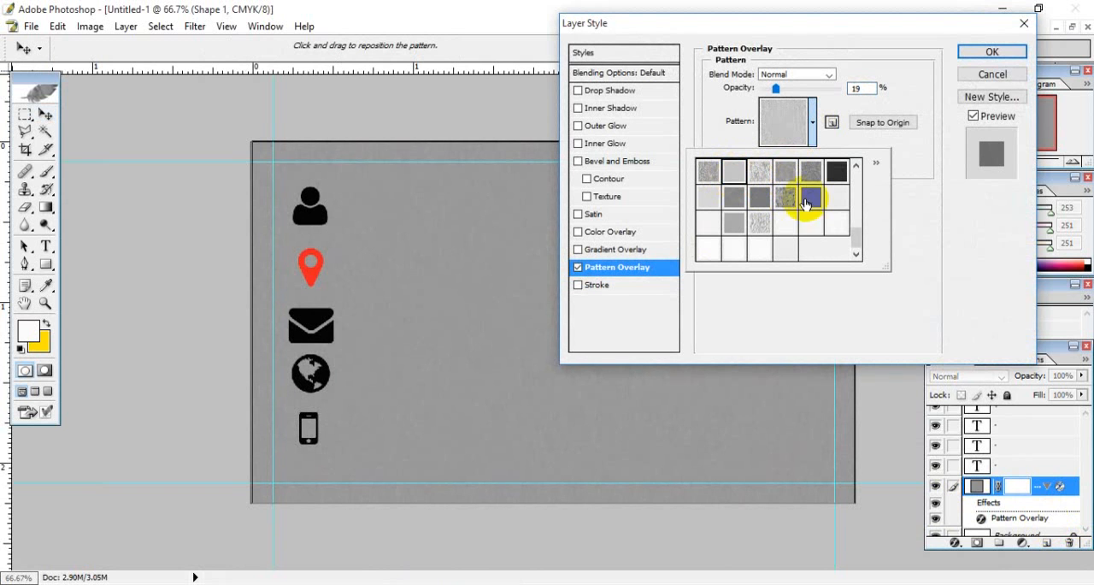
left_click(855, 165)
left_click(835, 188)
left_click(812, 182)
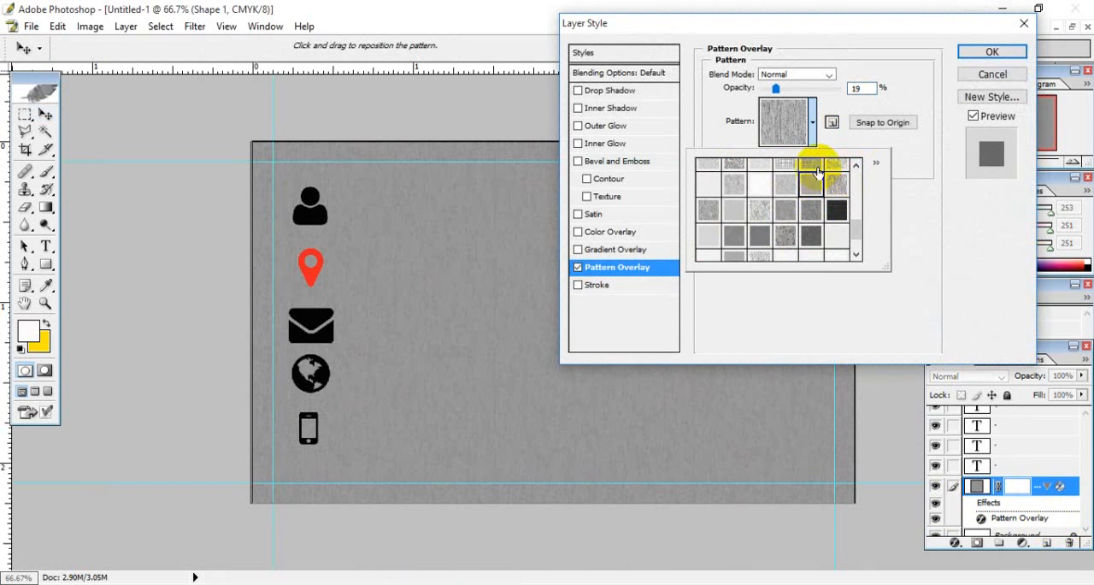
left_click(838, 184)
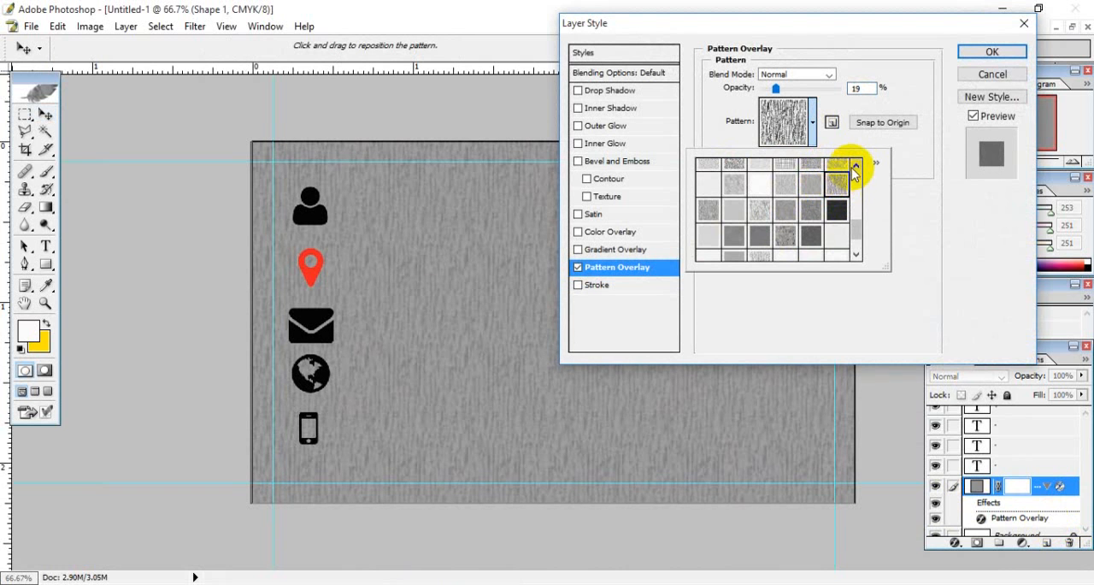
- Try the woven, grid-like patterns a few rows higher in the list as the card-sized shape's overlay
left_click(855, 165)
left_click(856, 165)
left_click(819, 182)
left_click(786, 183)
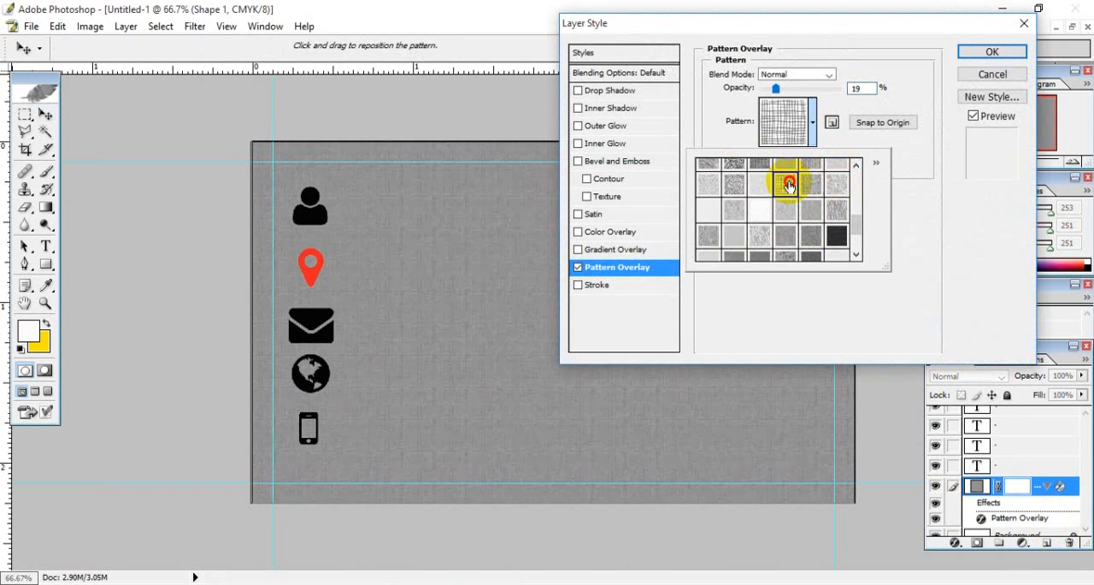
left_click(809, 186)
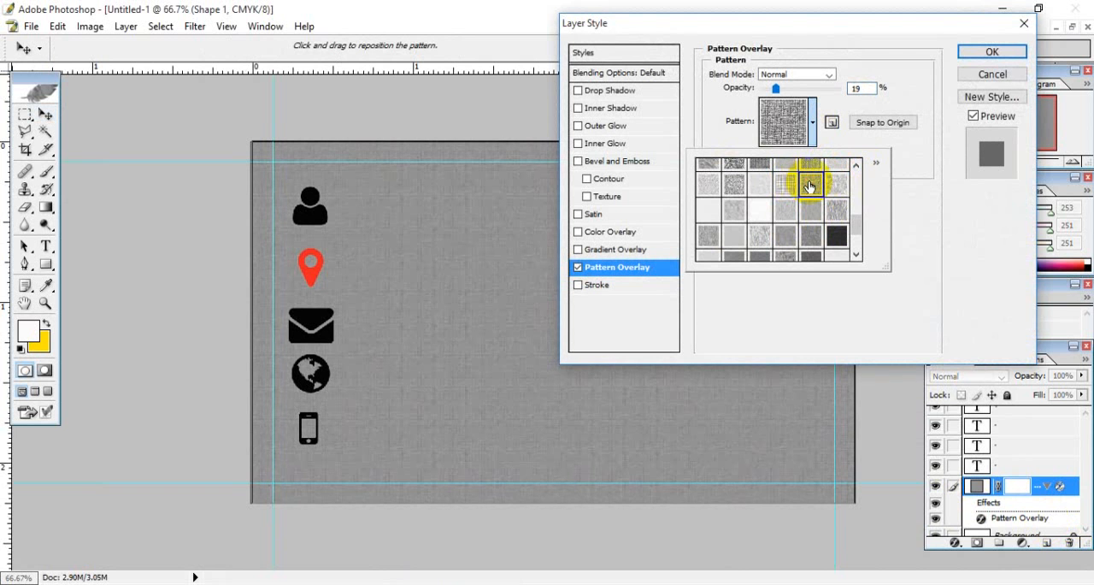
- Try the leather-like grainy patterns from the middle rows of the list on the card-sized shape
left_click(856, 165)
left_click(855, 165)
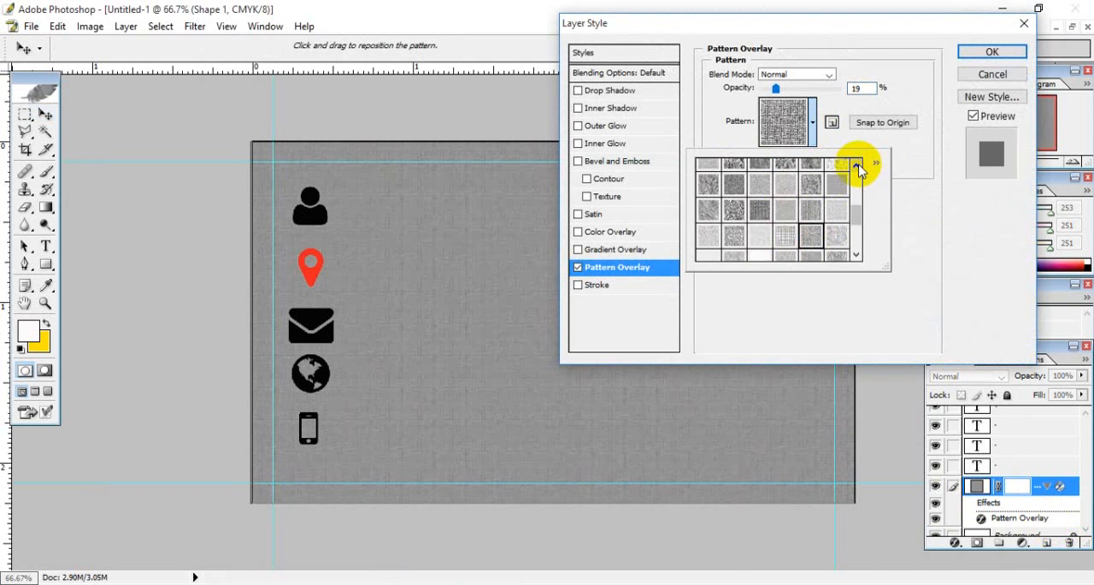
left_click(777, 211)
left_click(780, 188)
left_click(761, 186)
left_click(746, 185)
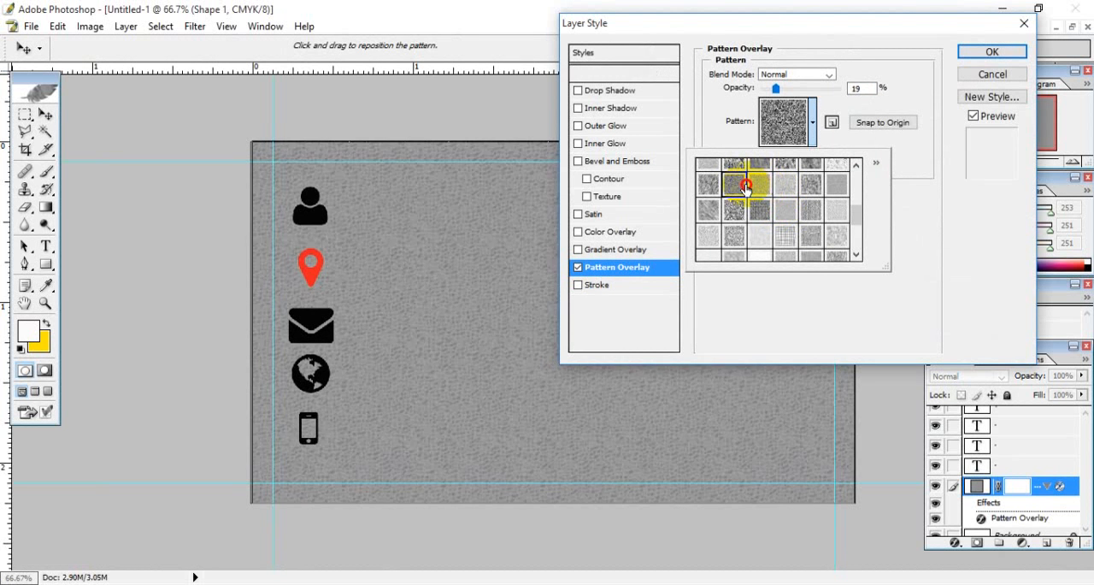
left_click(759, 187)
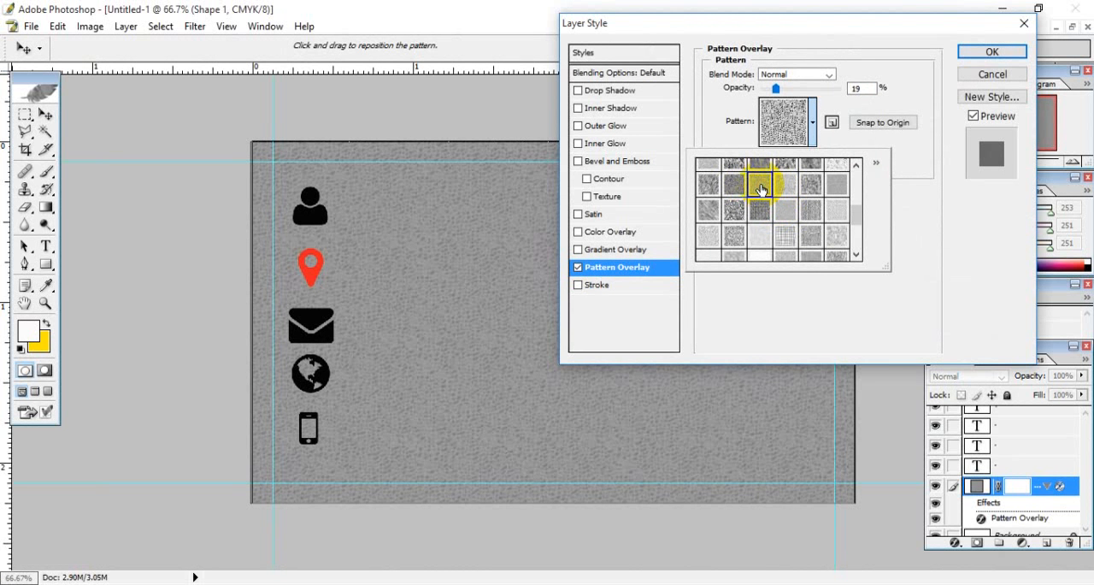
- Try the speckled, mottled and small-cobble patterns further up the list on the card-sized shape
left_click(840, 166)
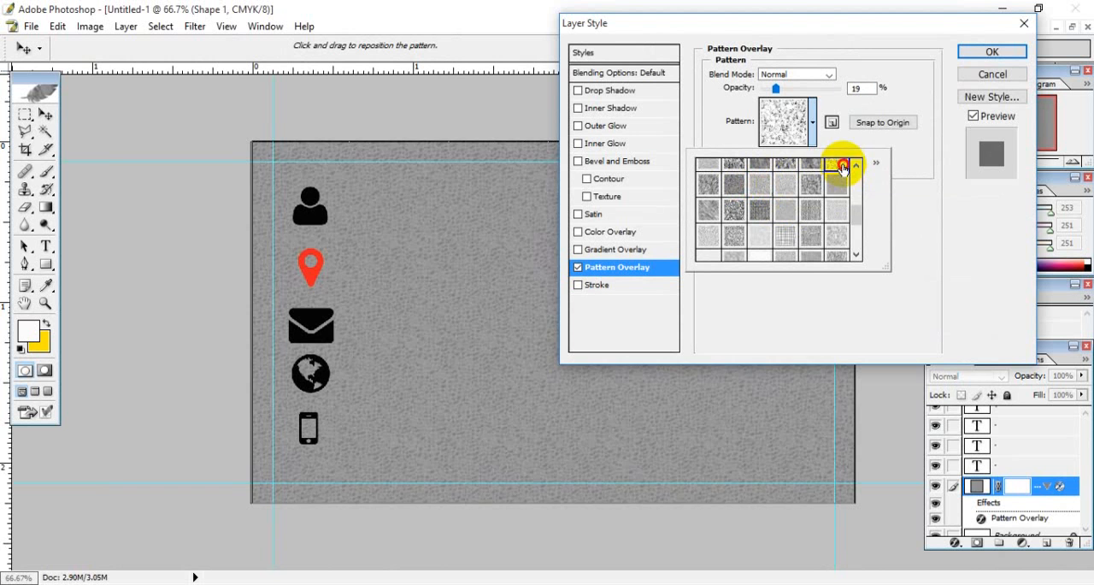
left_click(812, 166)
left_click(787, 165)
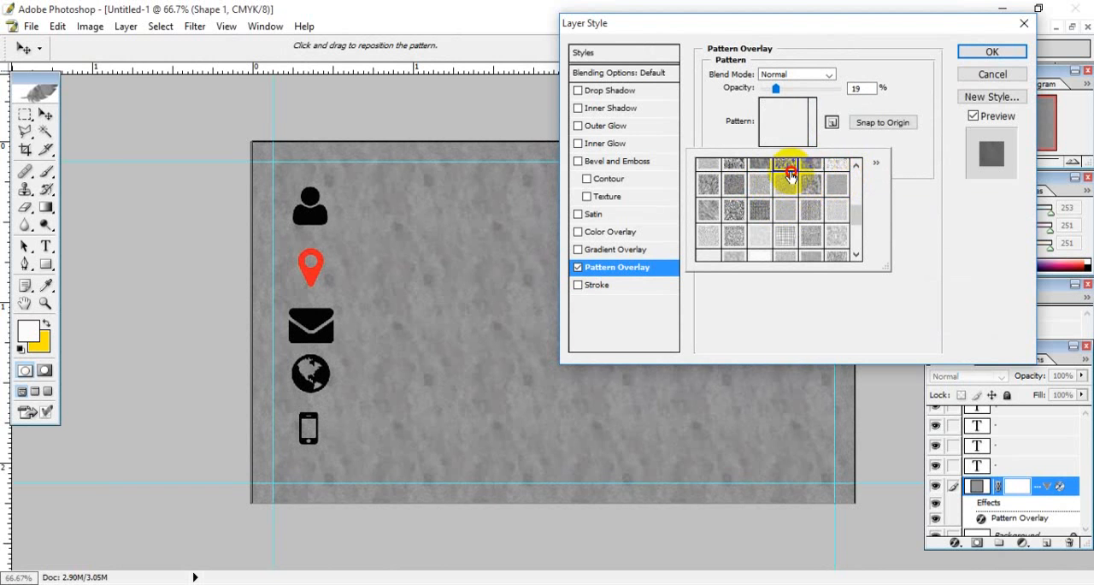
left_click(855, 164)
left_click(855, 164)
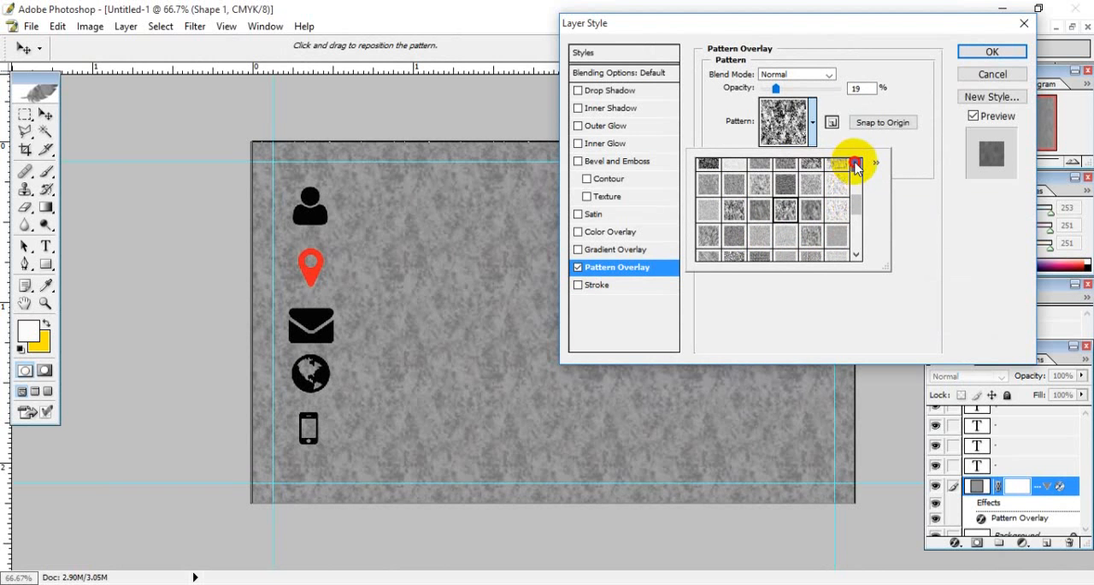
left_click(716, 191)
left_click(726, 188)
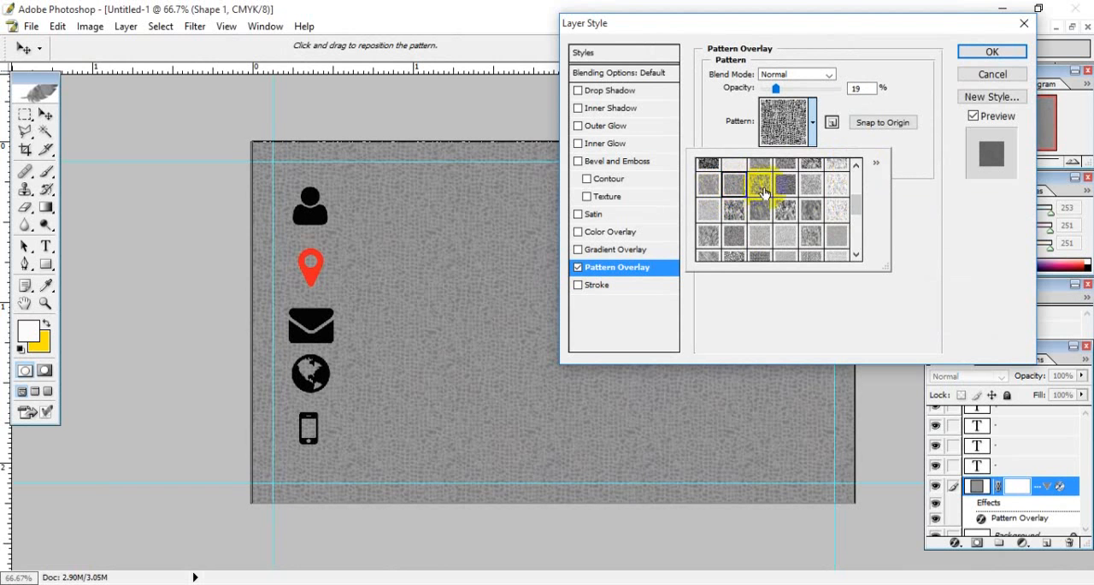
- Try the crackle and cloudy patterns from the upper rows, beside the coloured patterns, on the card-sized shape
left_click(856, 164)
left_click(855, 164)
left_click(855, 164)
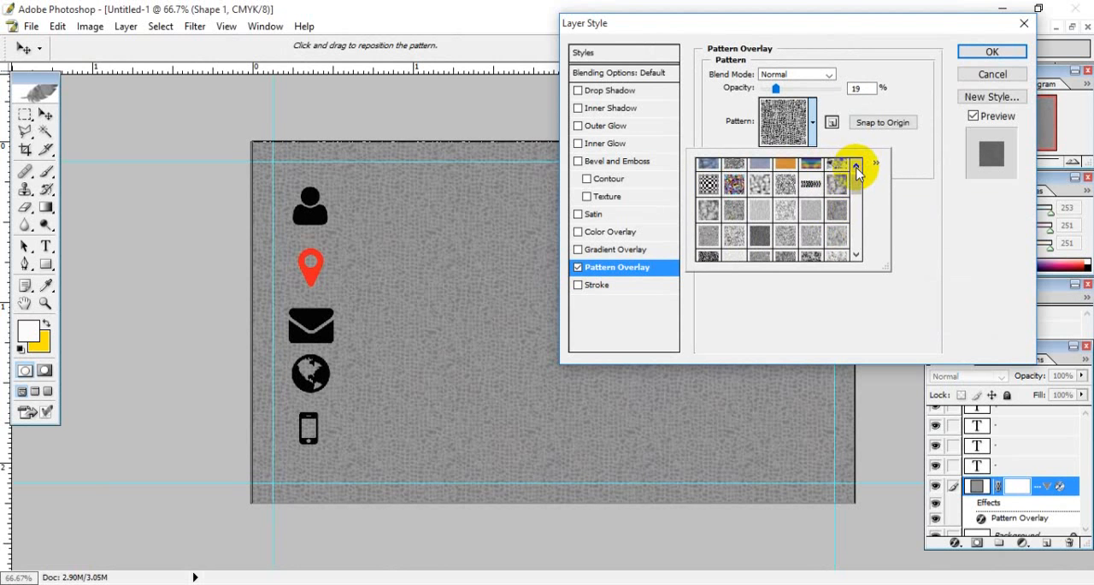
left_click(783, 188)
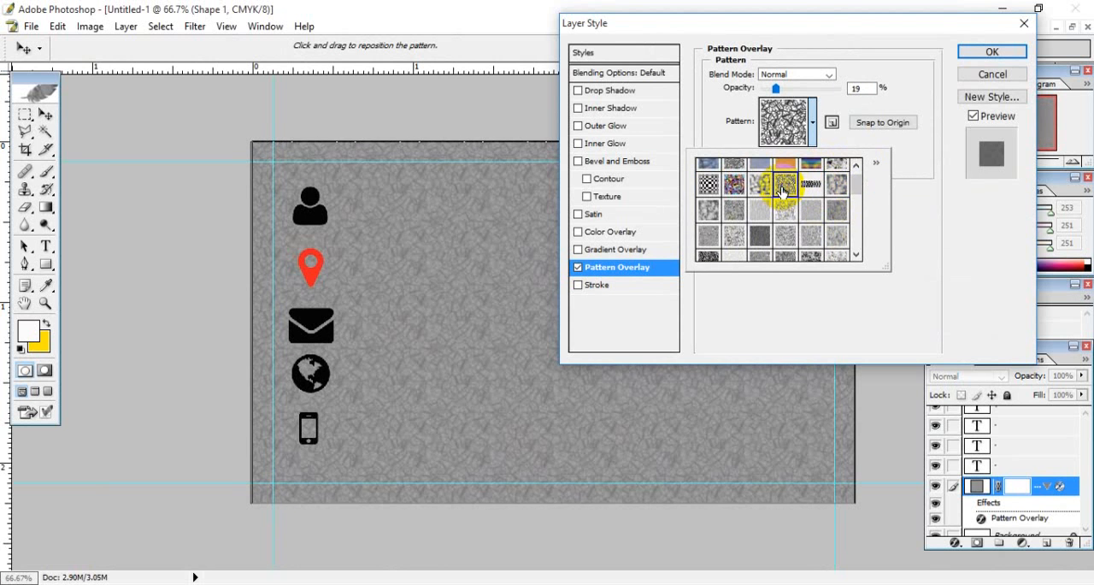
left_click(733, 188)
left_click(733, 189)
left_click(716, 212)
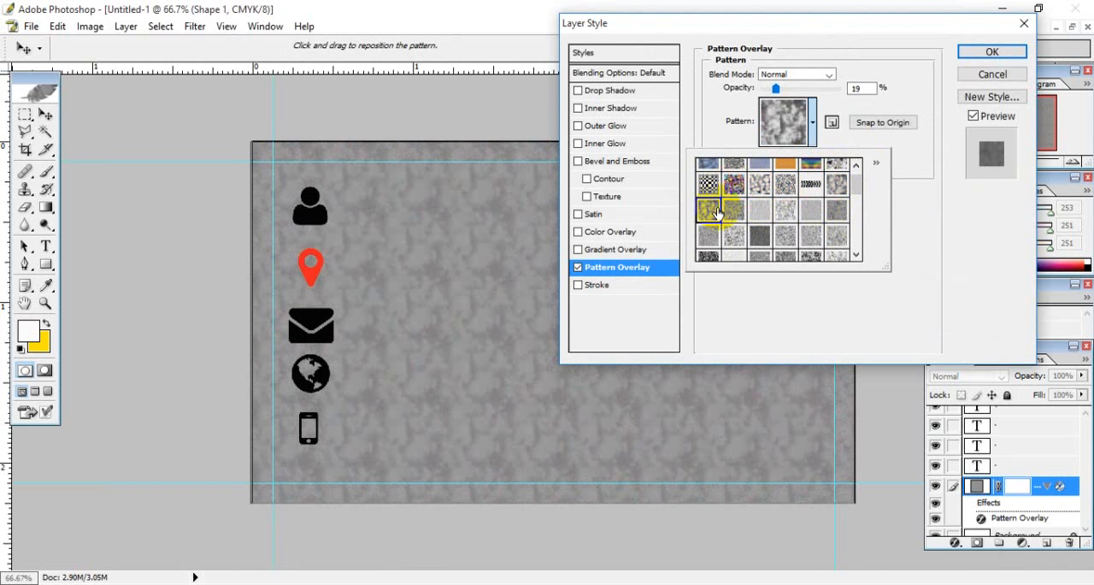
- Choose the fine vertical-streak pattern as the card-sized shape's overlay, apply the layer style and check the texture
left_click(731, 212)
left_click(759, 214)
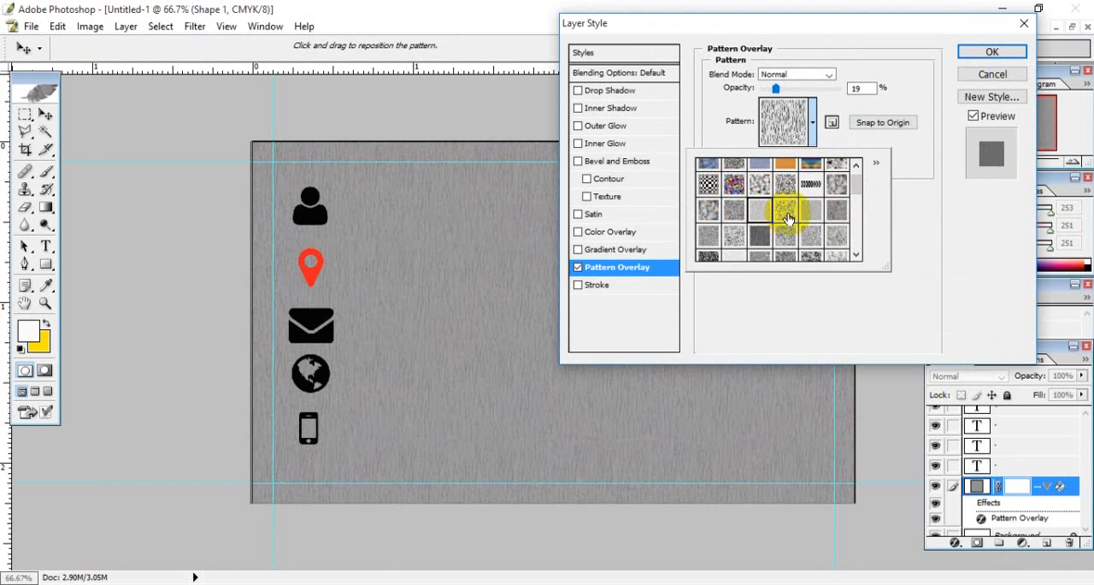
left_click(787, 214)
left_click(757, 216)
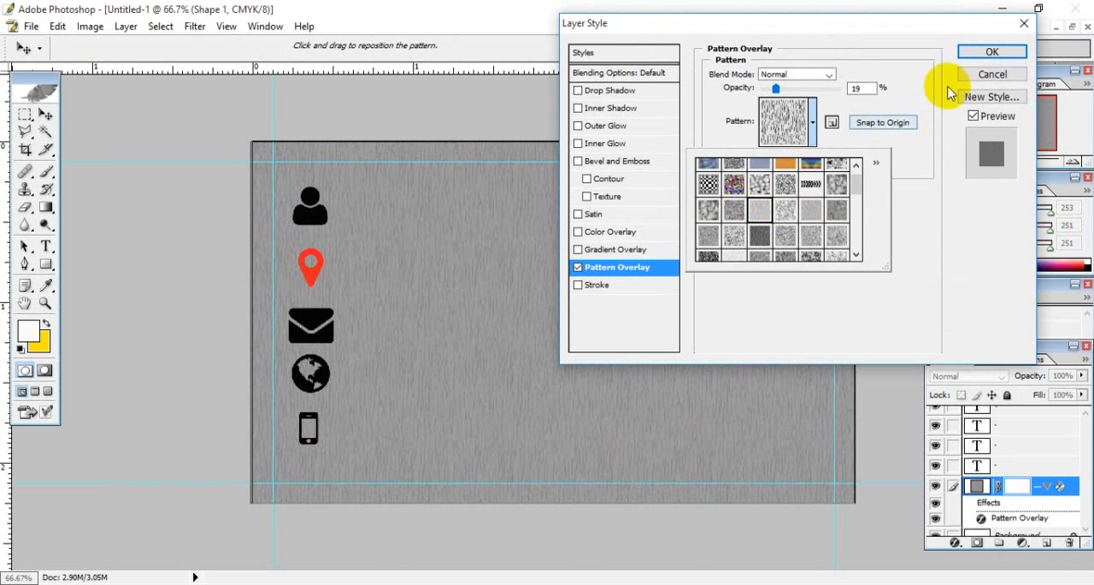
left_click(992, 53)
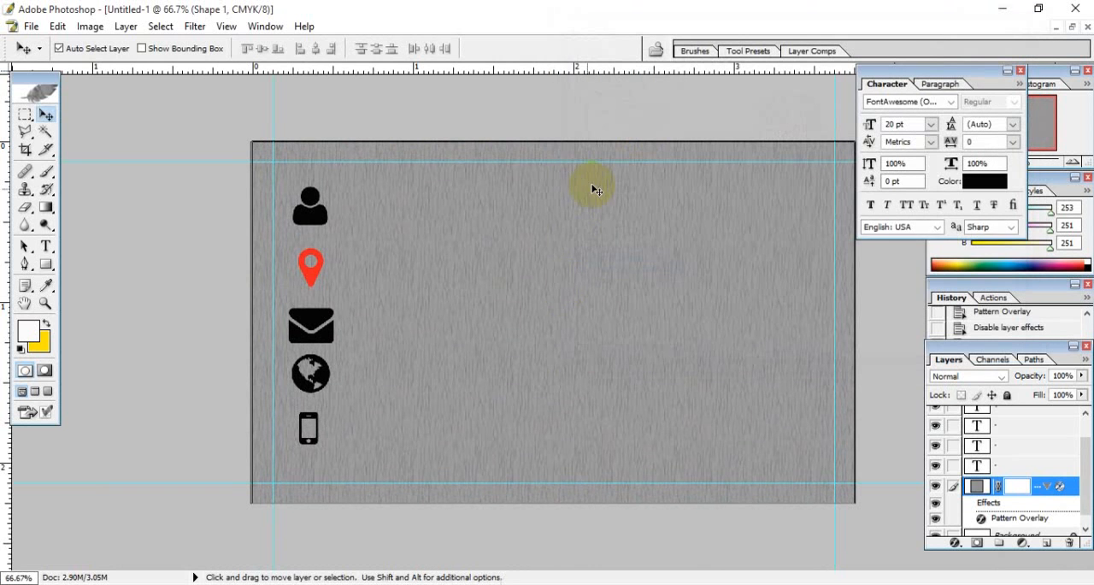
key("ctrl+plus")
key("ctrl+plus")
key("ctrl+plus")
key("ctrl+plus")
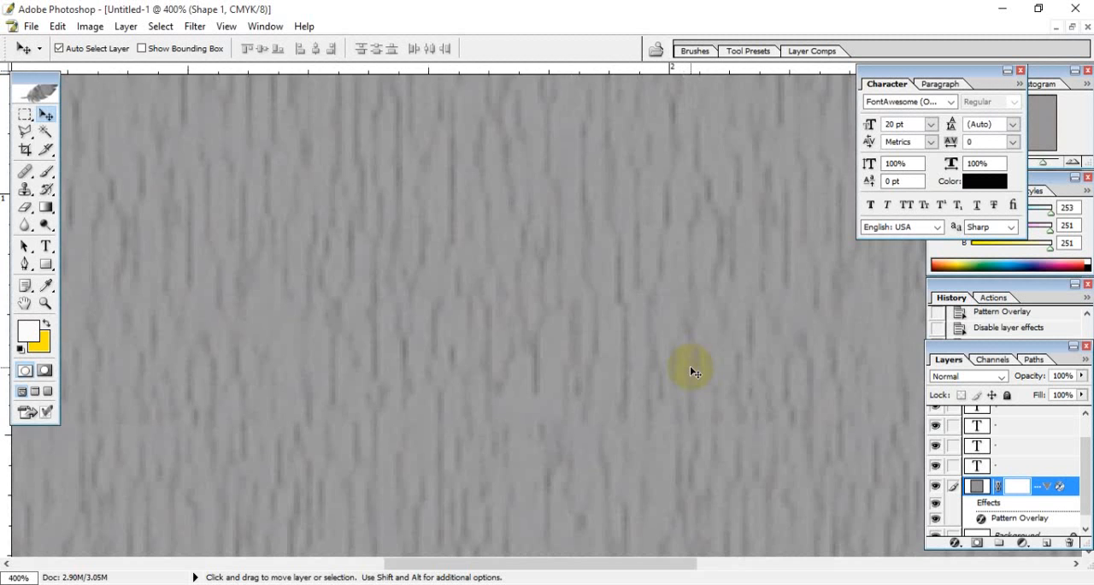
key("ctrl+minus")
key("ctrl+minus")
key("ctrl+minus")
key("ctrl+minus")
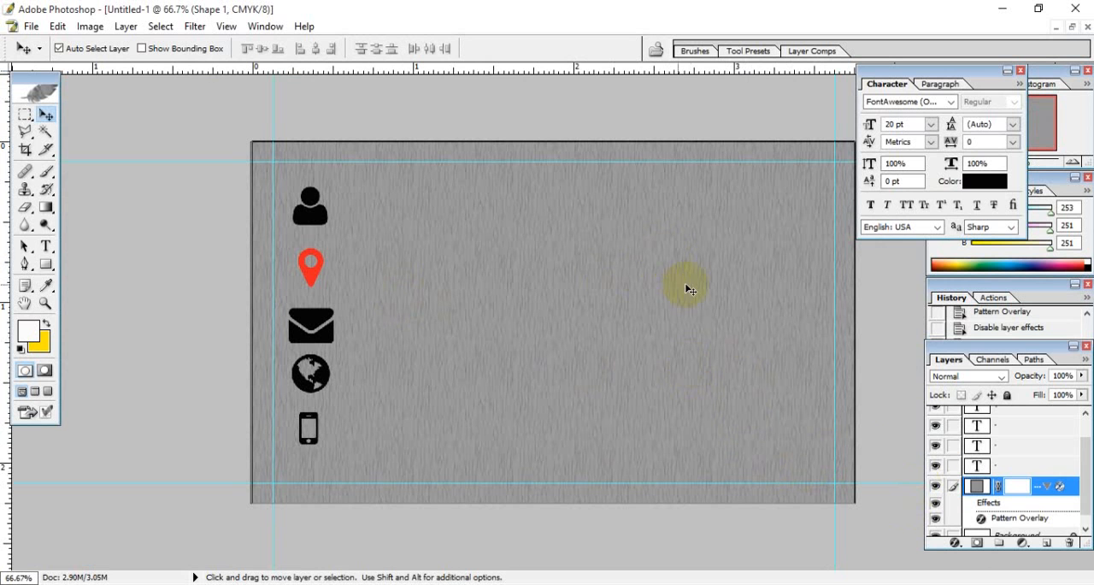
- Select the person icon's text layer and hide it
left_click_drag(1083, 466, 1082, 422)
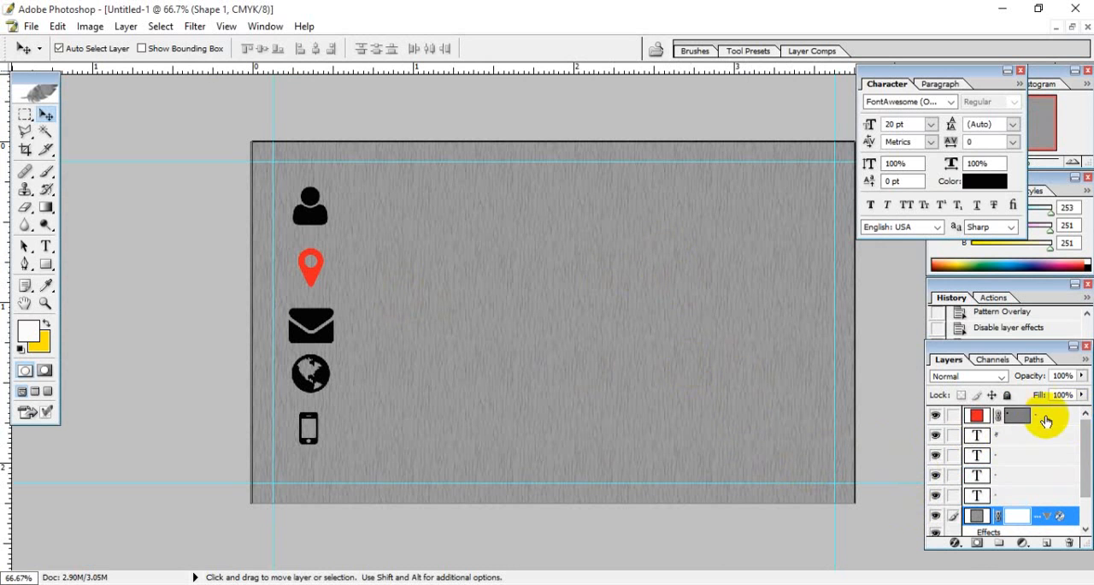
left_click(1045, 421)
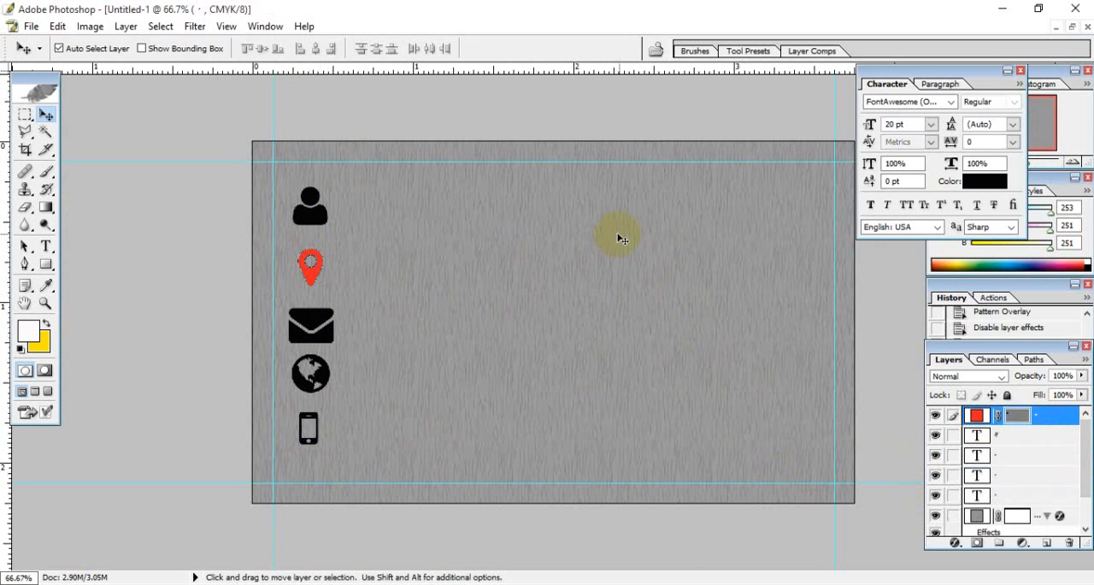
left_click(312, 220)
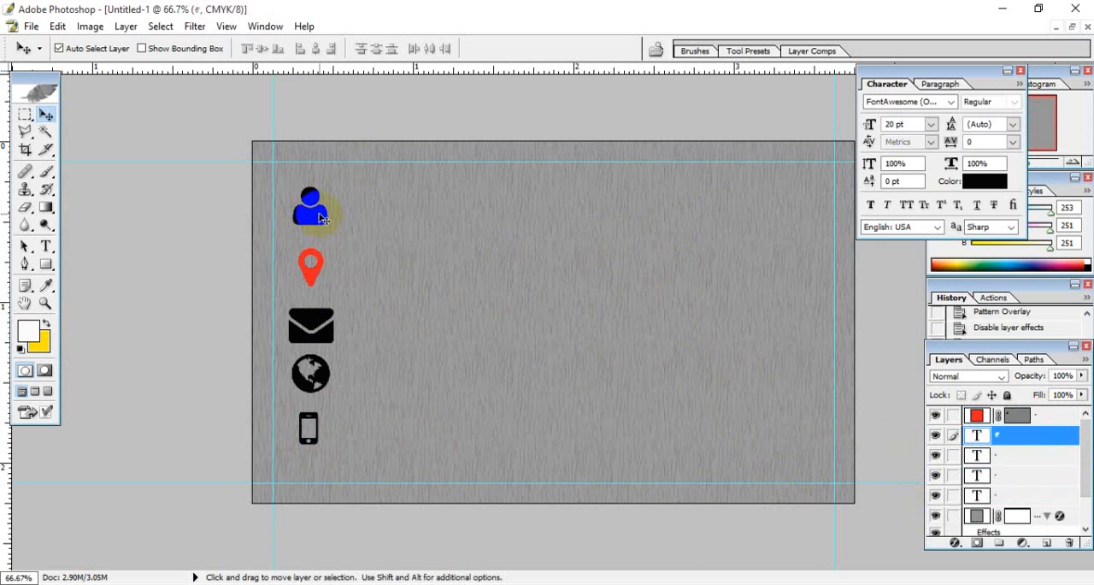
left_click_drag(313, 215, 399, 444)
left_click(935, 437)
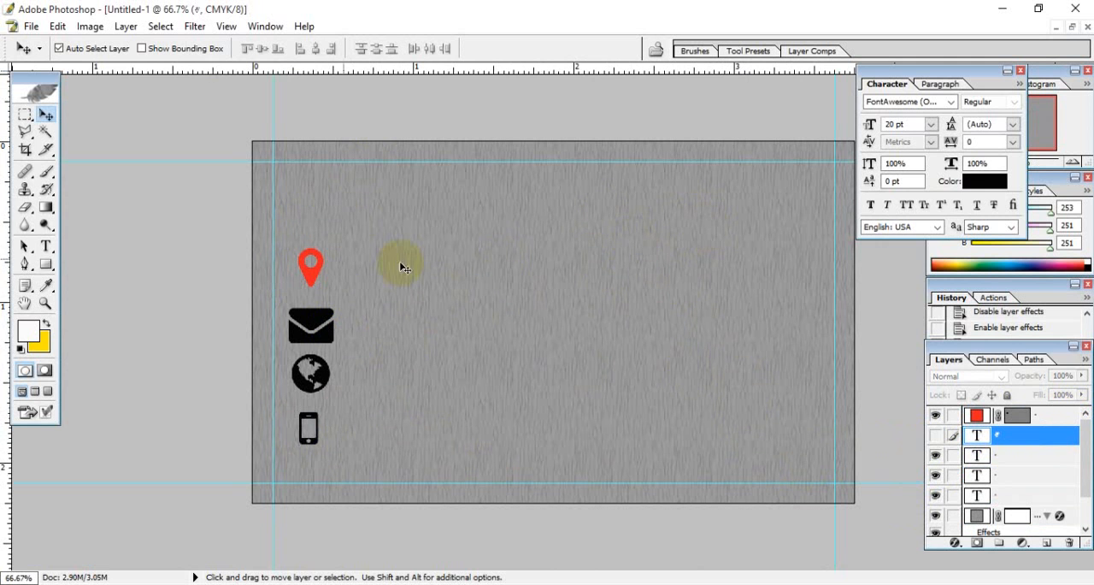
- Activate the Type tool for adding text to the card
left_click(46, 246)
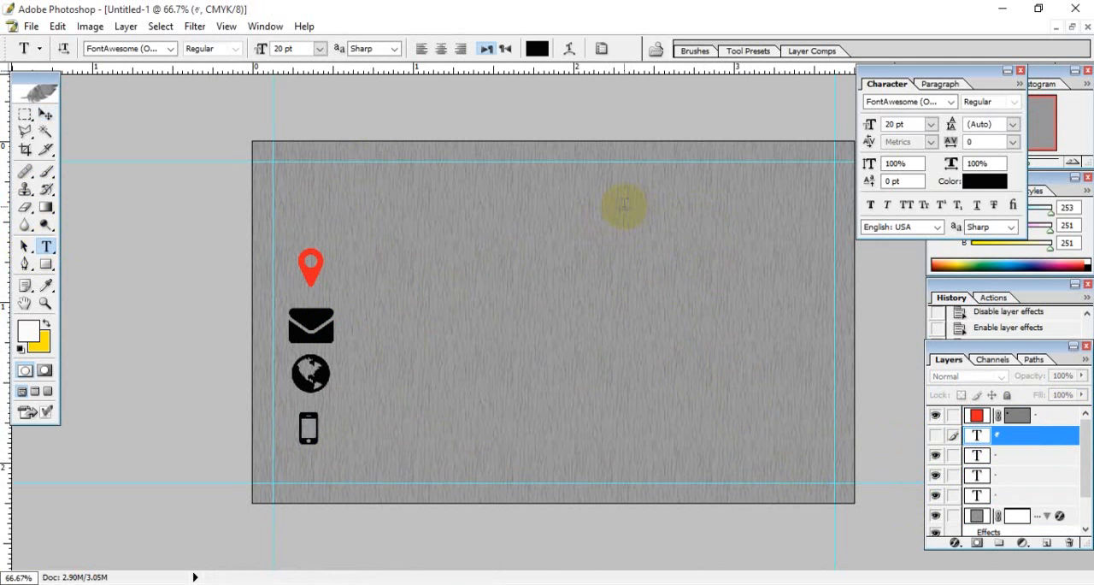
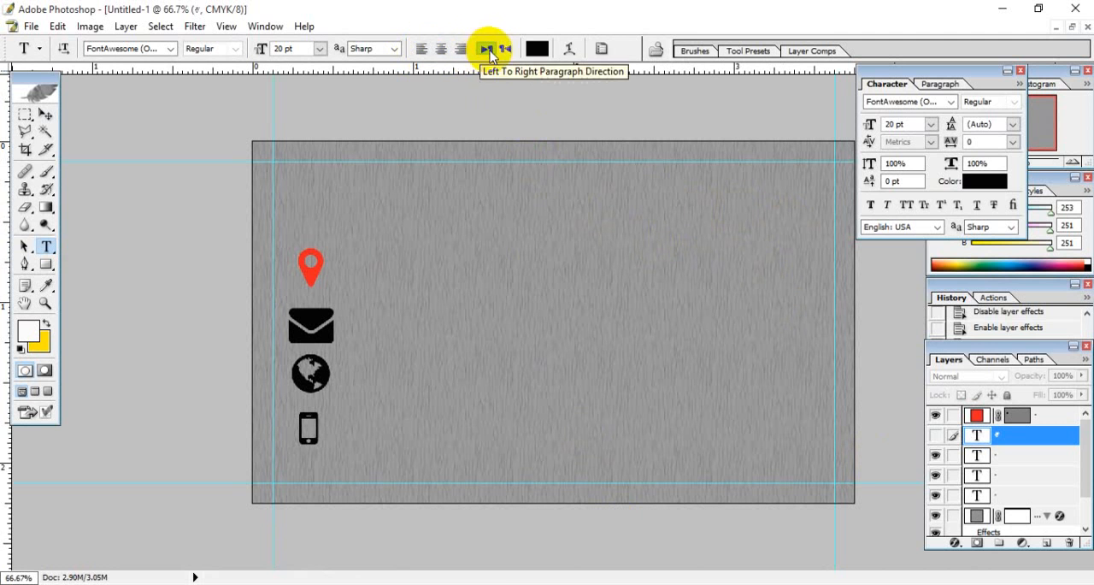
- Start a right-aligned text line inside the guides near the card's upper-right corner
left_click(459, 49)
left_click(817, 193)
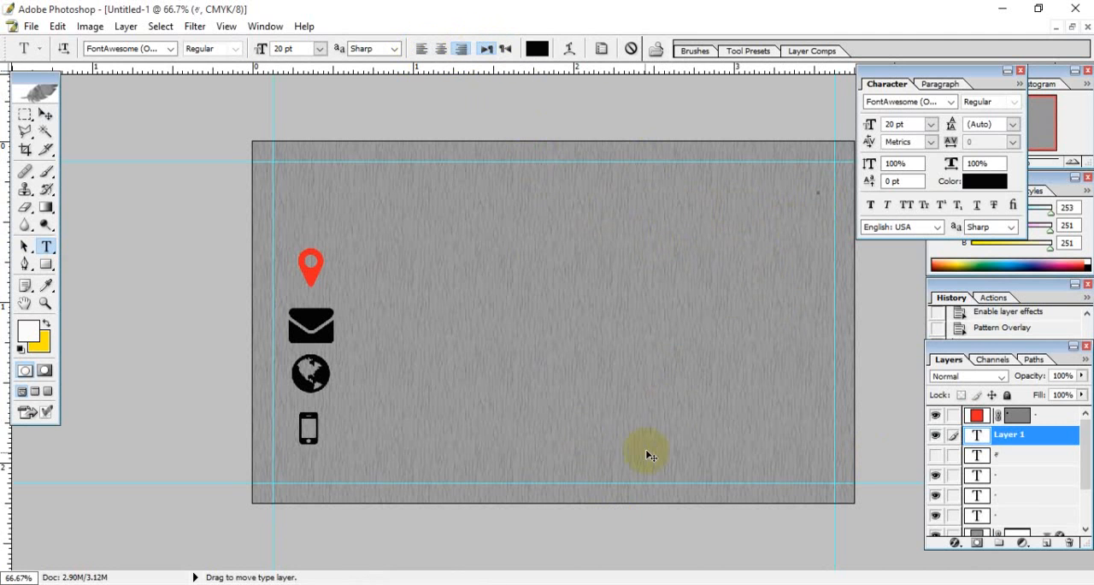
type("asdfasdf")
key("BackSpace")
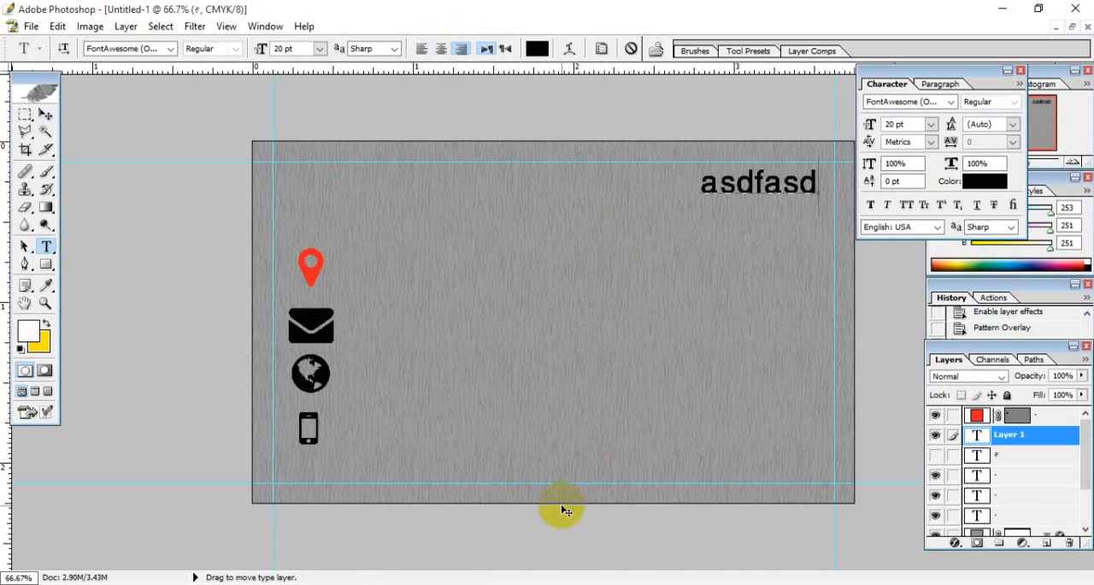
key("BackSpace")
key("BackSpace")
key("BackSpace")
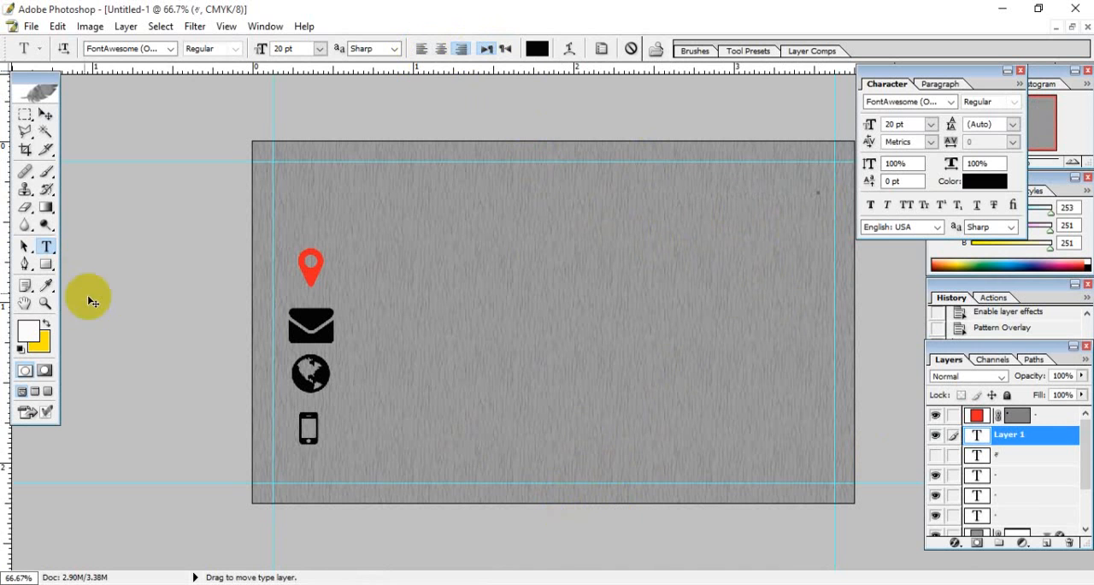
- Set the font to Raleway, enter the cardholder's full name and shift the line slightly down from the upper guide
left_click(137, 49)
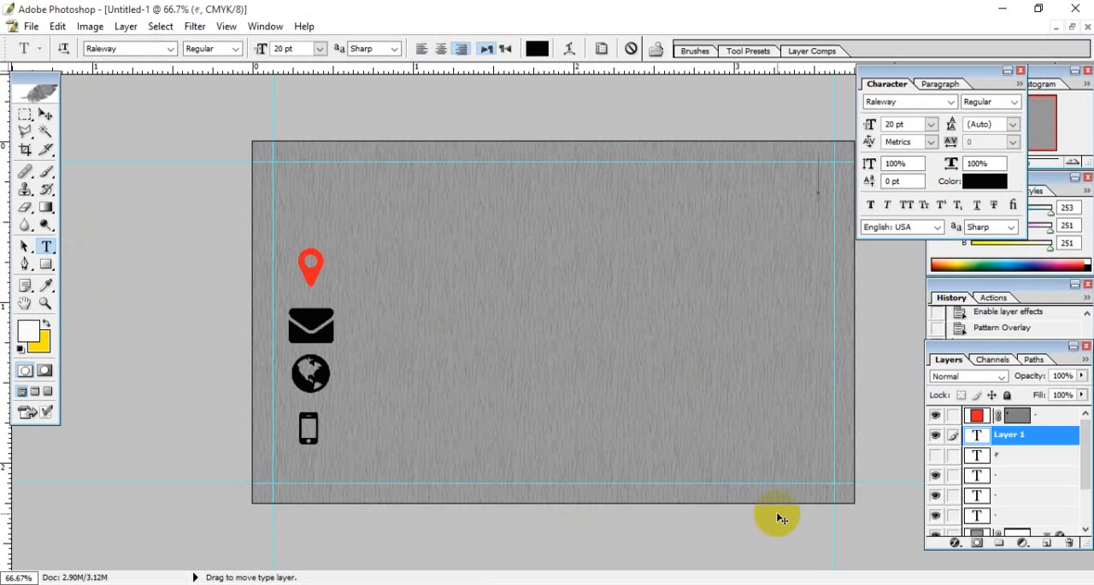
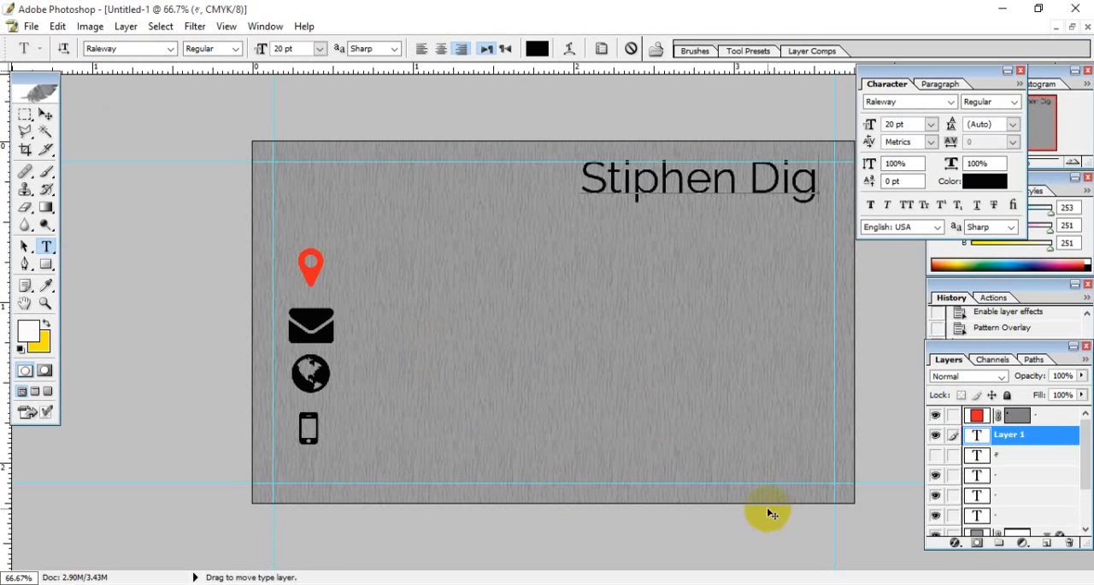
left_click_drag(784, 263, 790, 278)
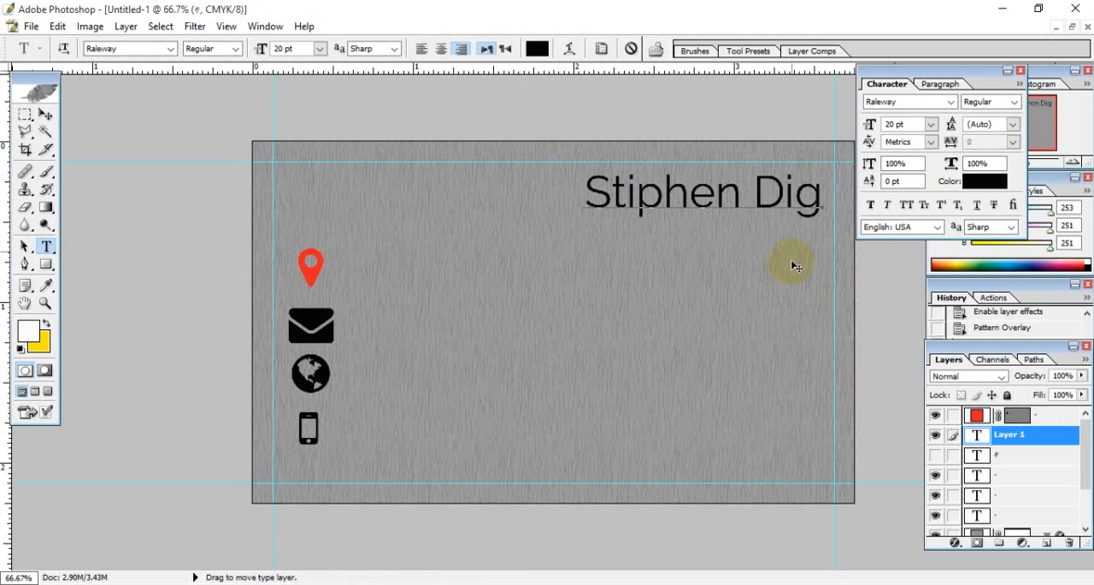
- Set the name's font size to 12 pt and nudge the line slightly up and away from the right guide
left_click_drag(824, 195, 567, 186)
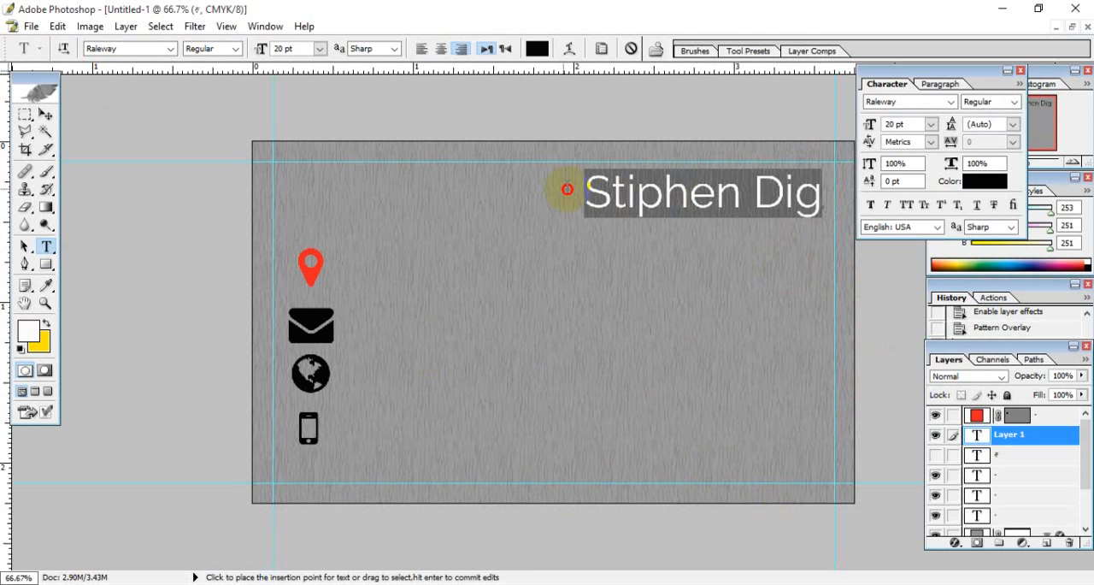
left_click(135, 48)
left_click(299, 48)
left_click_drag(300, 48, 209, 72)
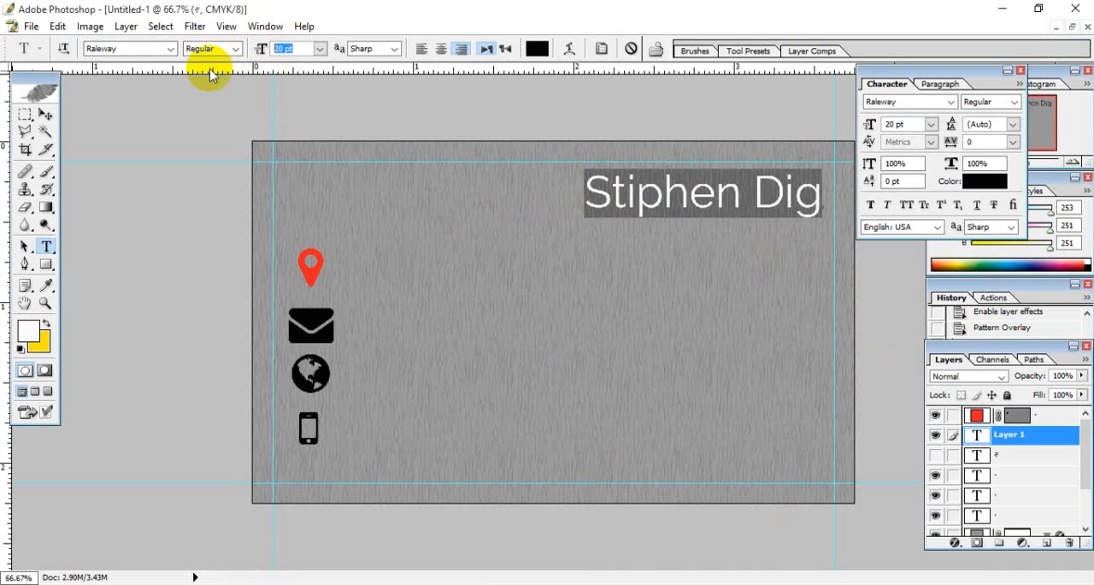
type("12")
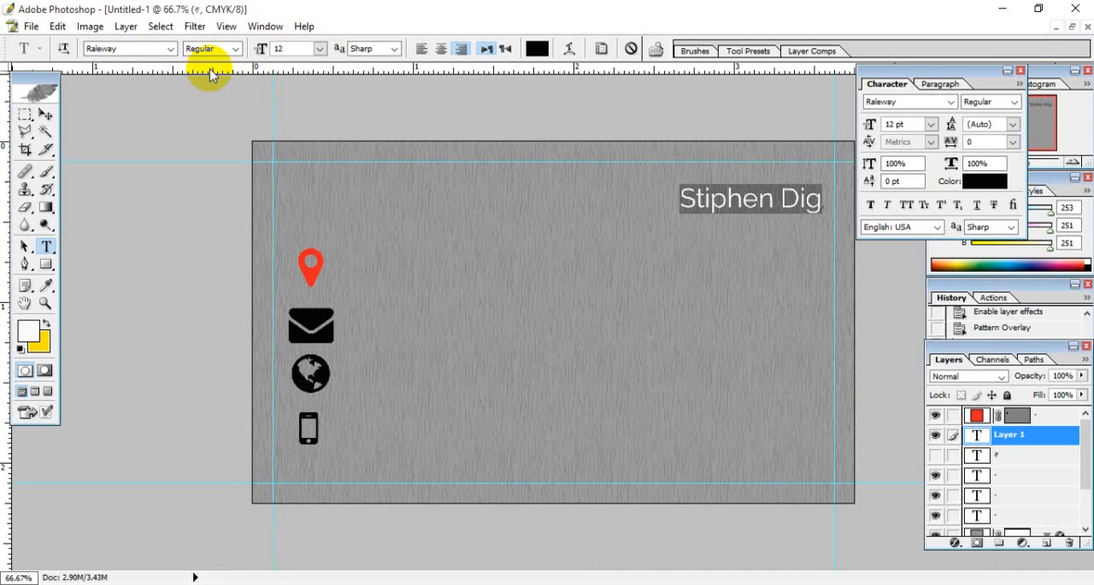
key("Return")
mouse_move(795, 281)
left_mouse_down()
mouse_move(781, 268)
mouse_move(791, 272)
left_mouse_up()
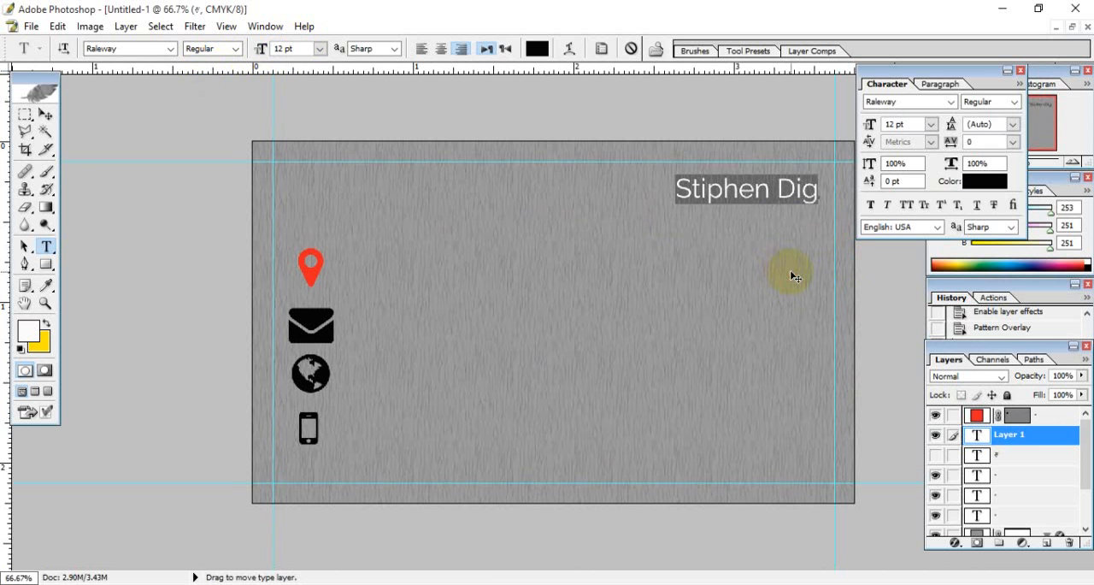
- Set the name's font style to SemiBold
left_click(220, 49)
key("Down")
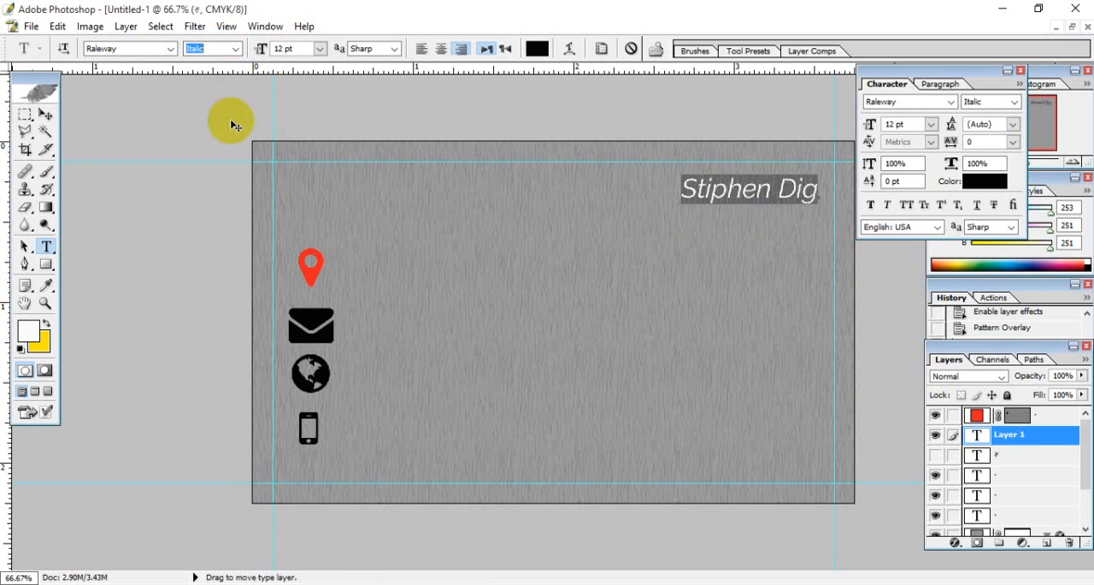
key("Down")
key("Down")
key("Down")
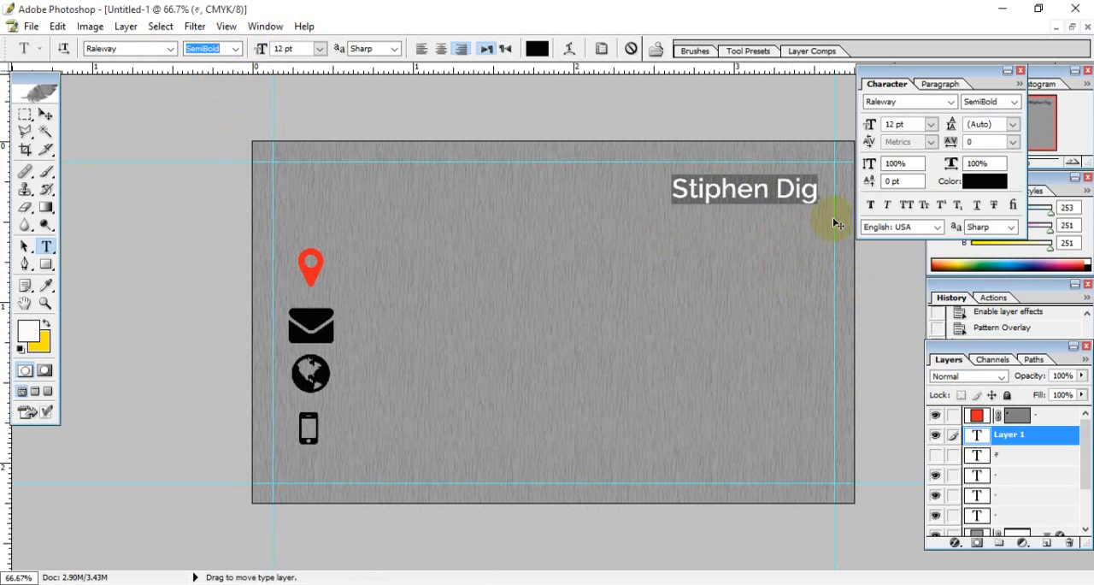
- Try faux bold and all caps on the name line
left_click(870, 206)
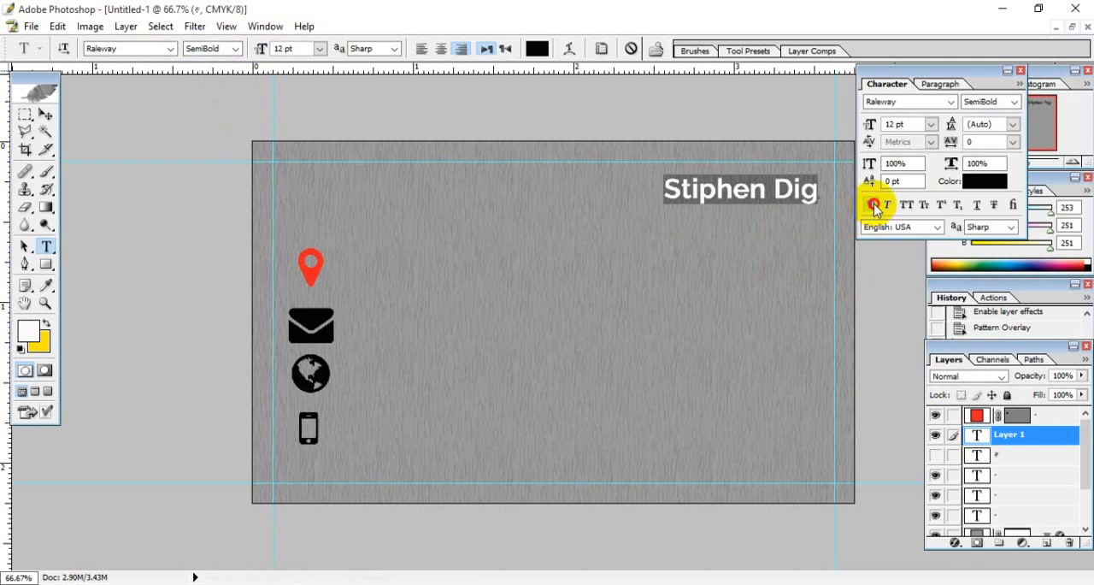
left_click(873, 206)
left_click(905, 205)
left_click(906, 206)
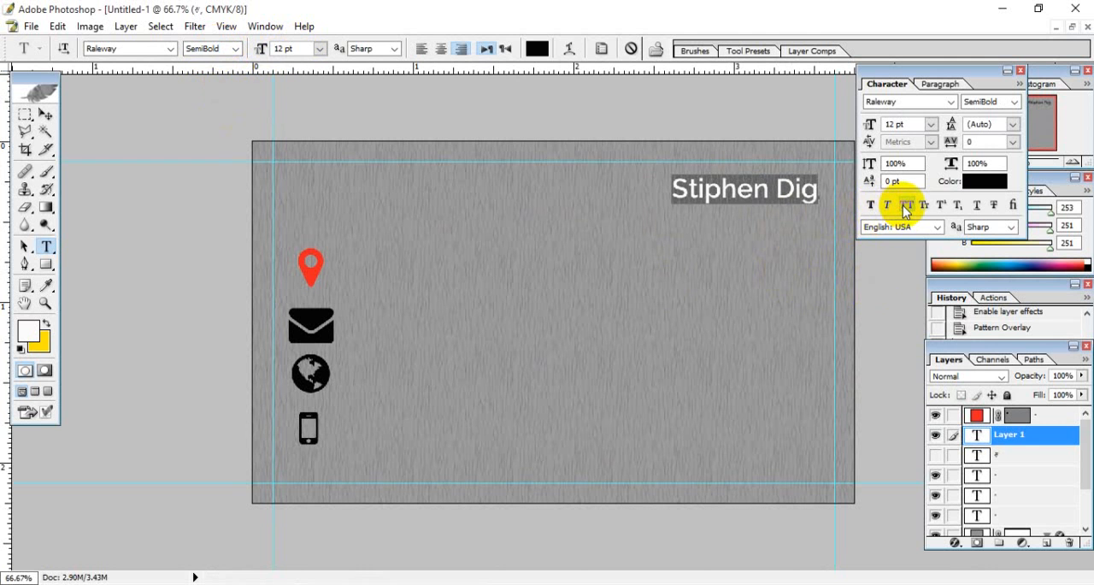
- Add a second line reading "Graphics Designer" below the name
left_click_drag(733, 190, 756, 191)
left_click(788, 269)
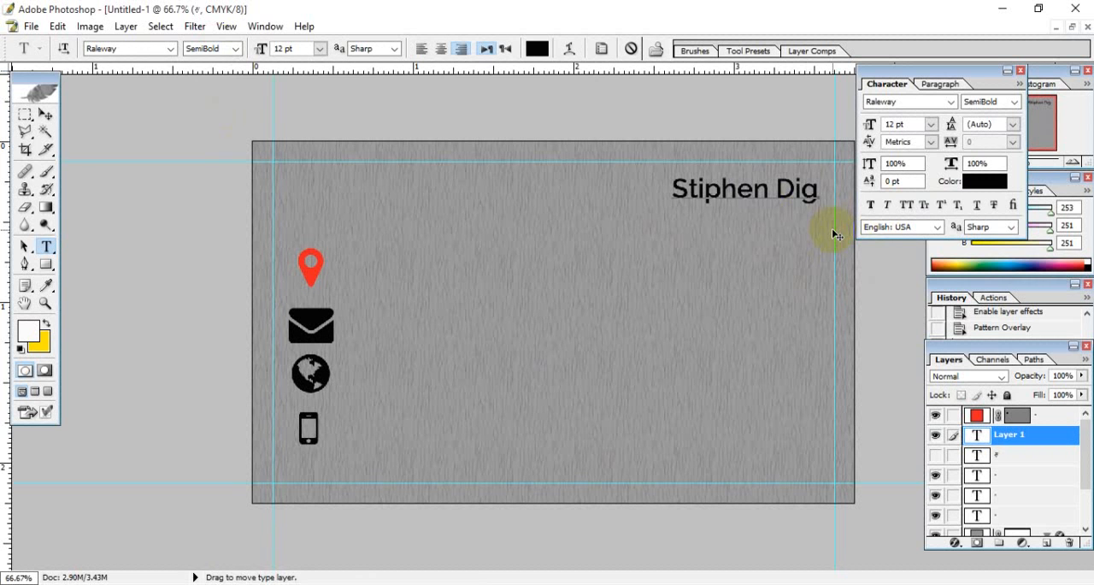
key("Return")
type("C")
type("Graphics")
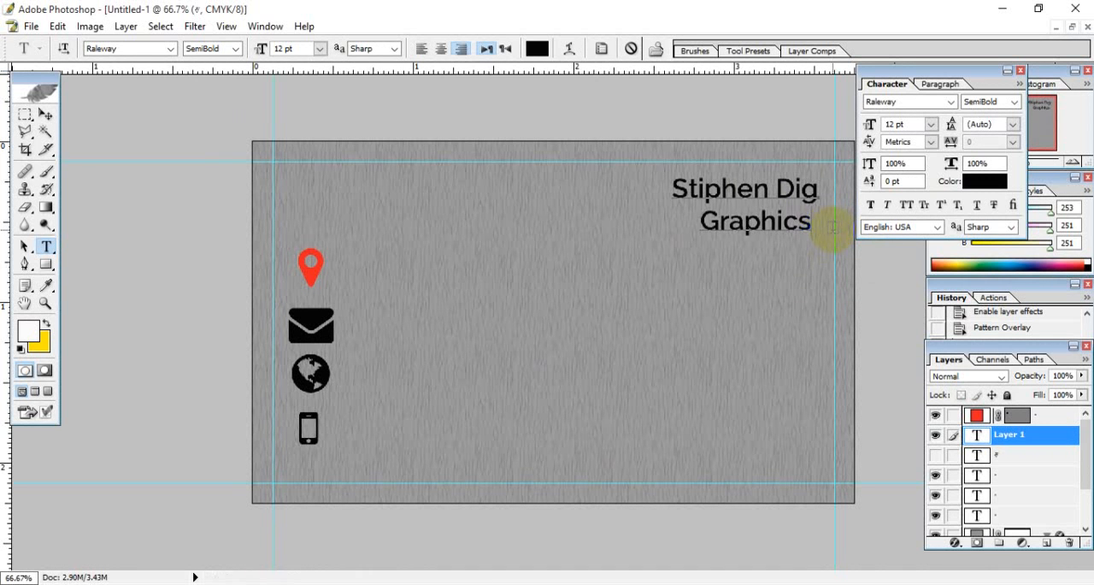
type(" Desi")
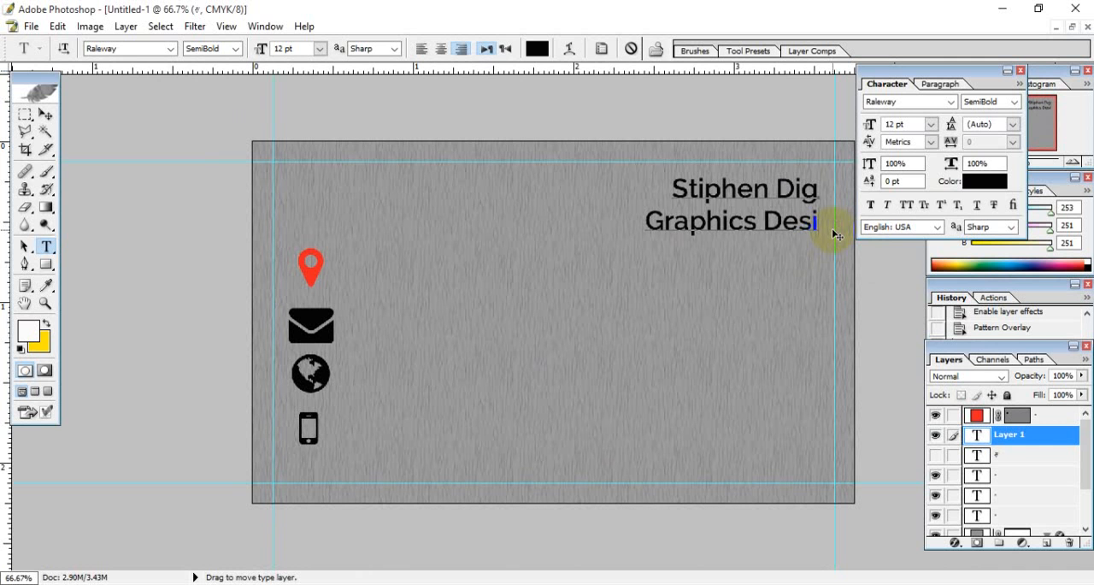
type("gner")
- Set the "Graphics Designer" line to 6 pt and commit the text
left_click_drag(832, 228, 581, 209)
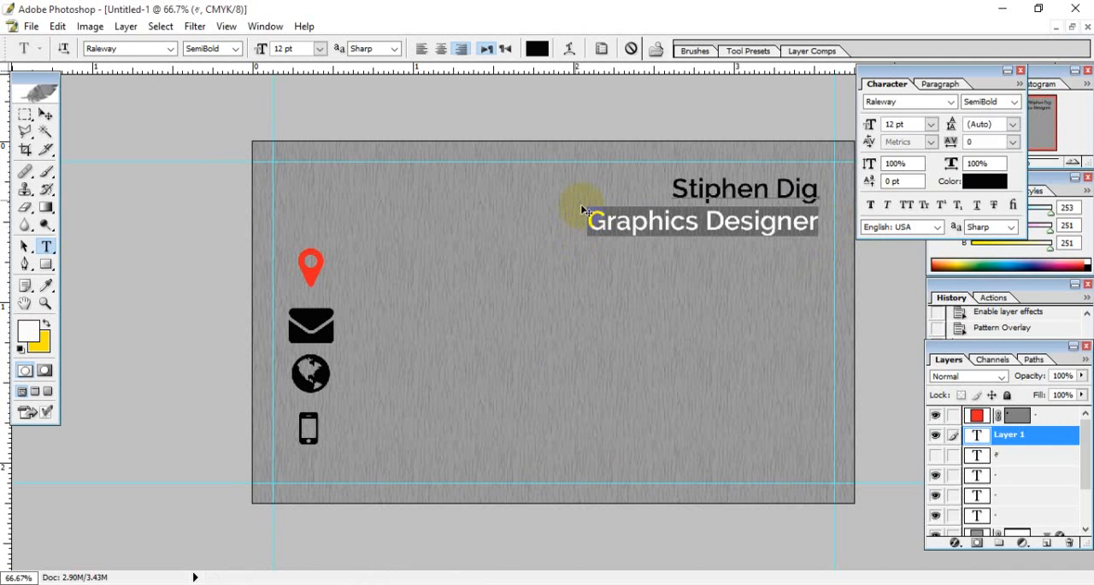
left_click(295, 49)
type("6")
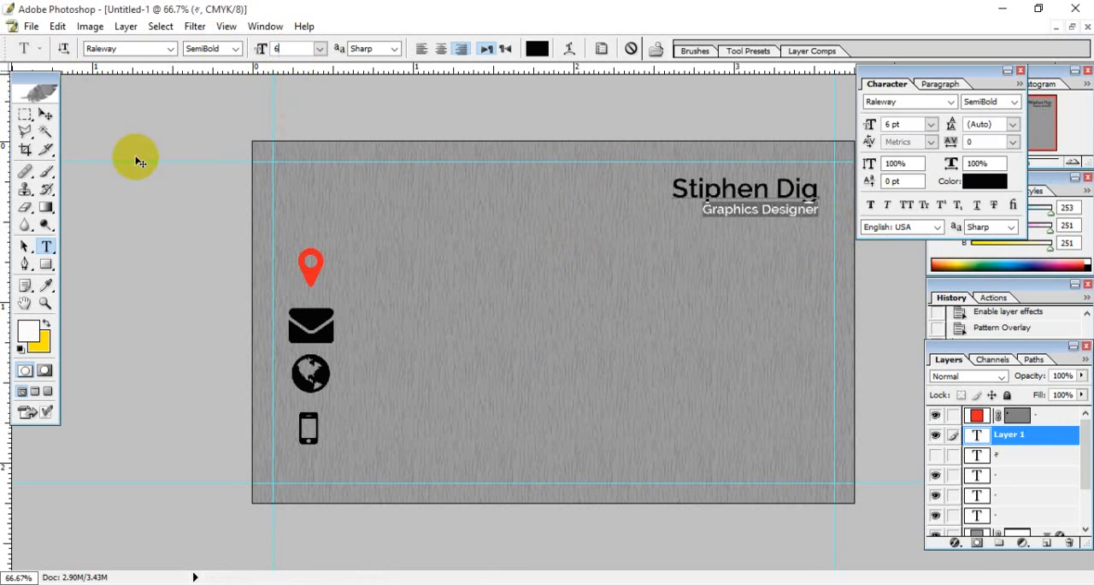
left_click(741, 207)
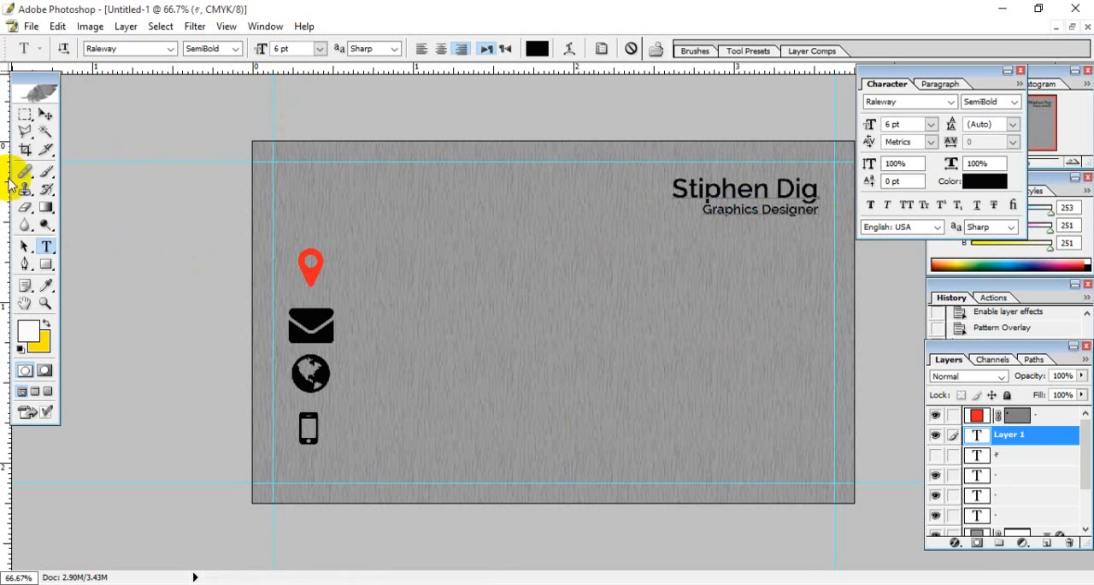
left_click(46, 113)
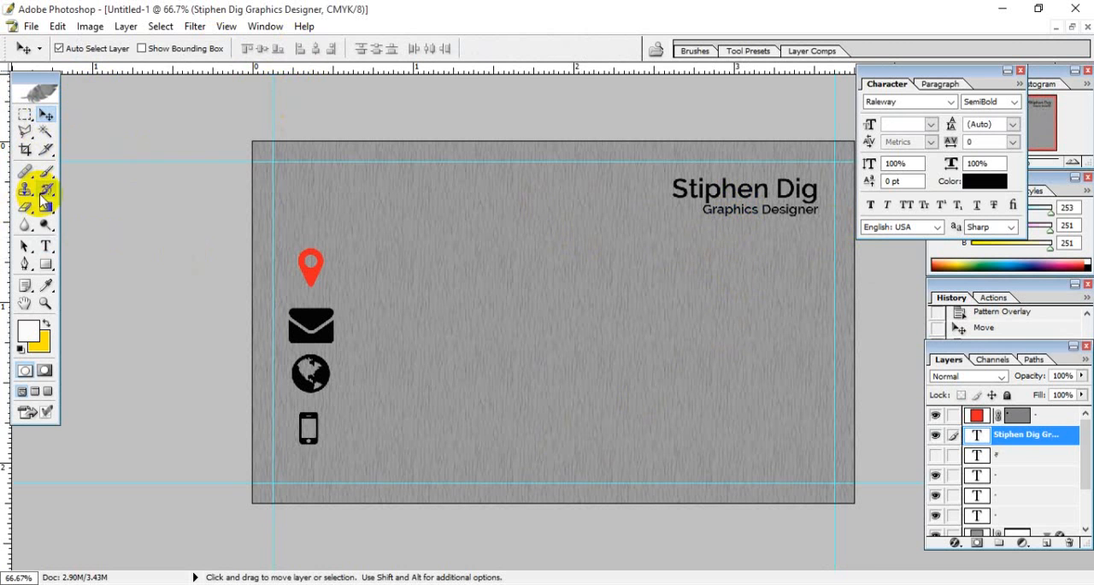
- Reopen the name and job title text with both lines selected and move the Character palette clear of the card
left_click(46, 246)
left_click(775, 208)
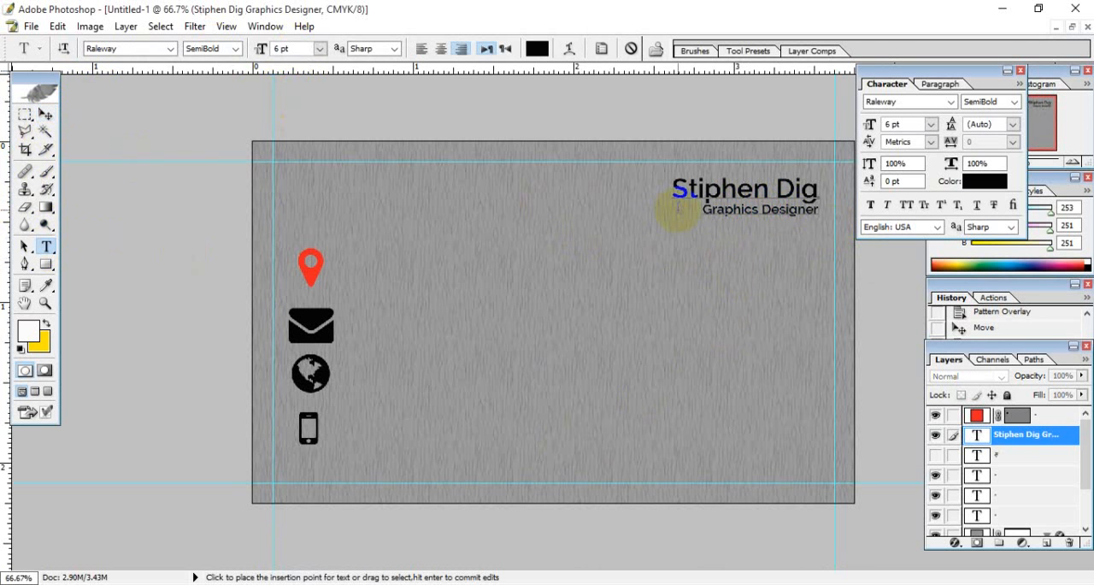
left_click(724, 206)
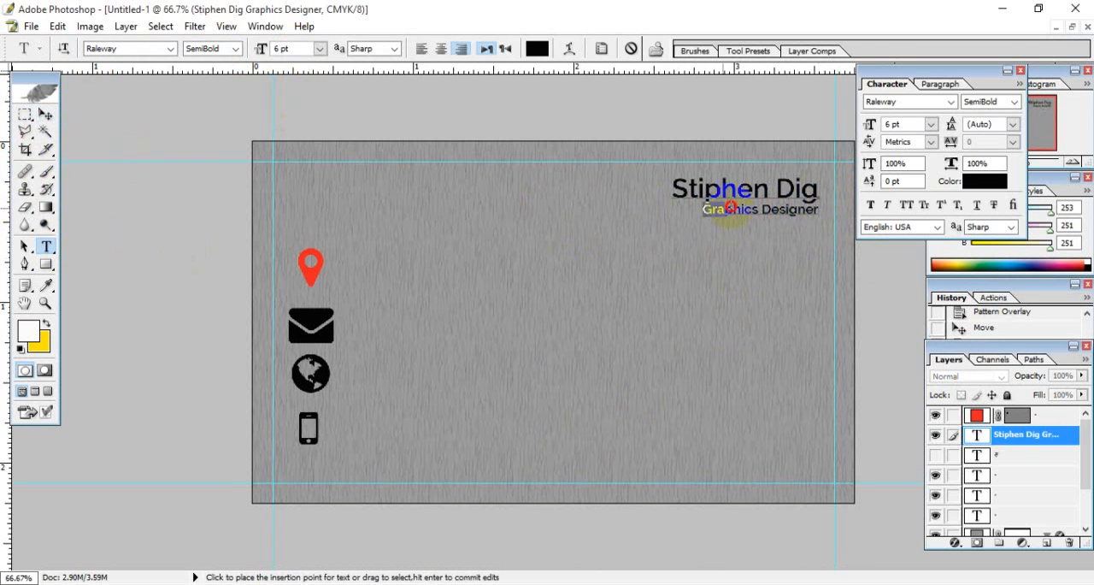
key("ctrl+a")
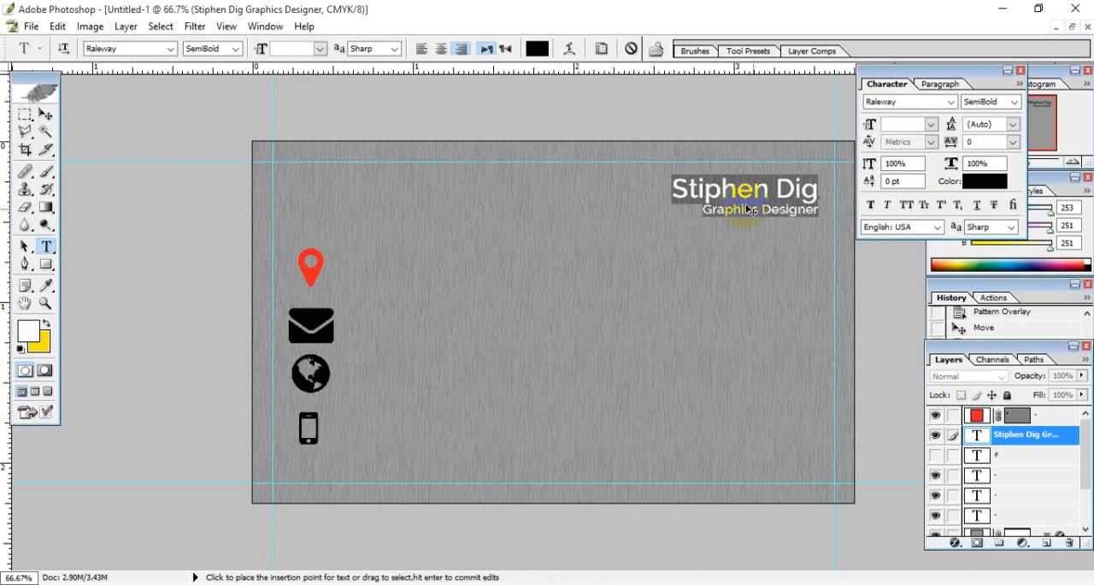
left_click(898, 163)
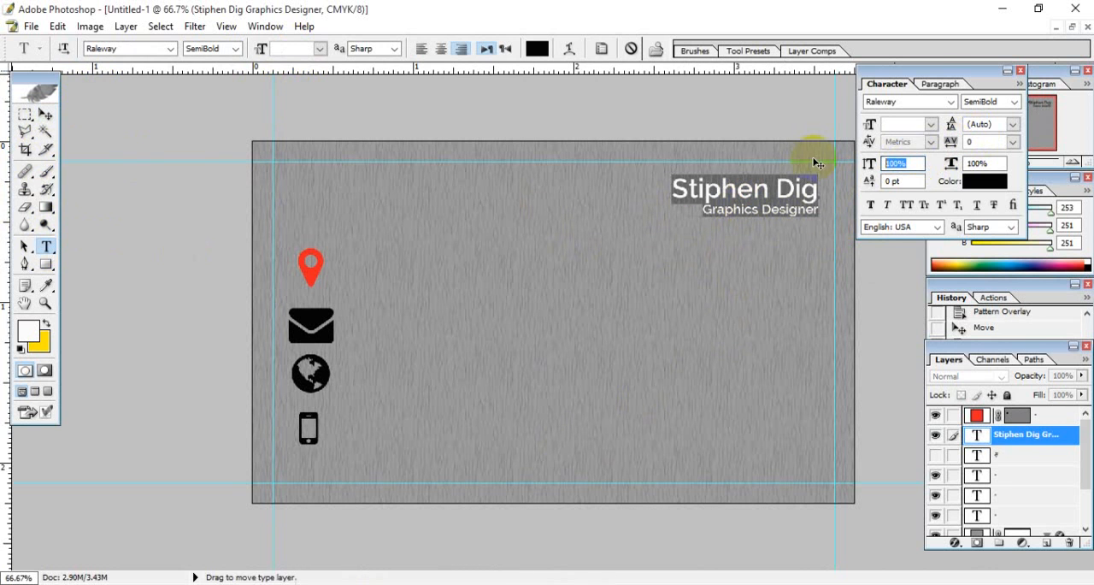
left_click_drag(913, 92, 972, 90)
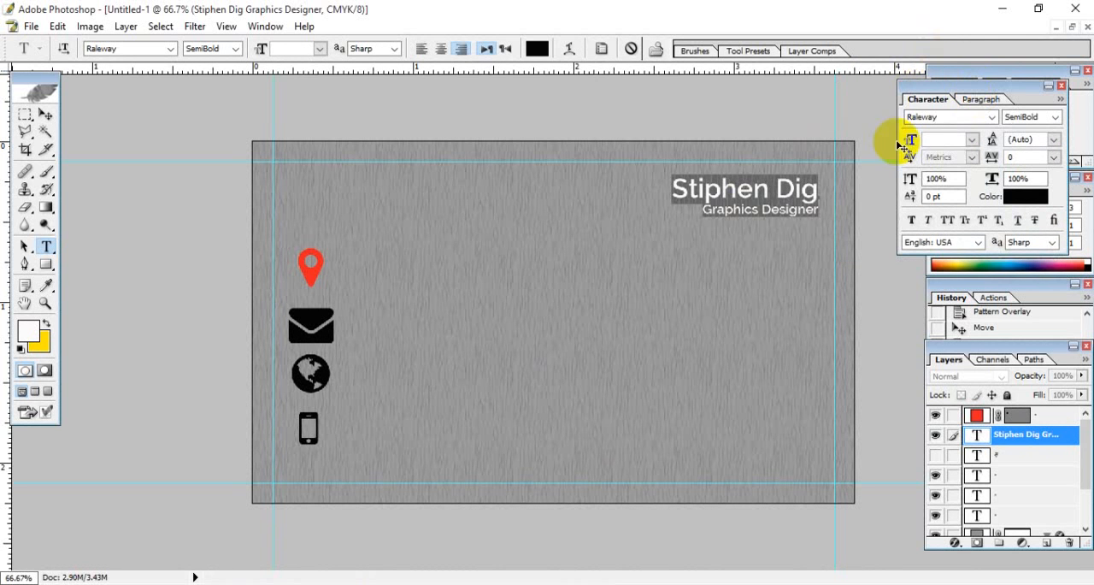
- Set the leading of the name and job title lines to 9.01 pt and commit the text
left_click(787, 212)
left_click_drag(702, 209, 817, 194)
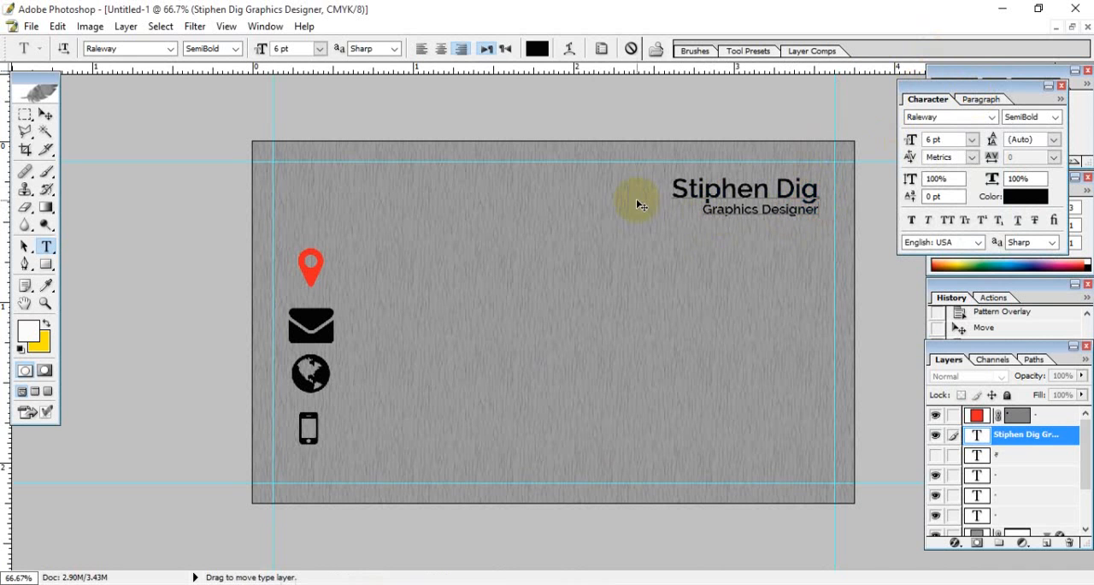
left_click_drag(672, 183, 828, 215)
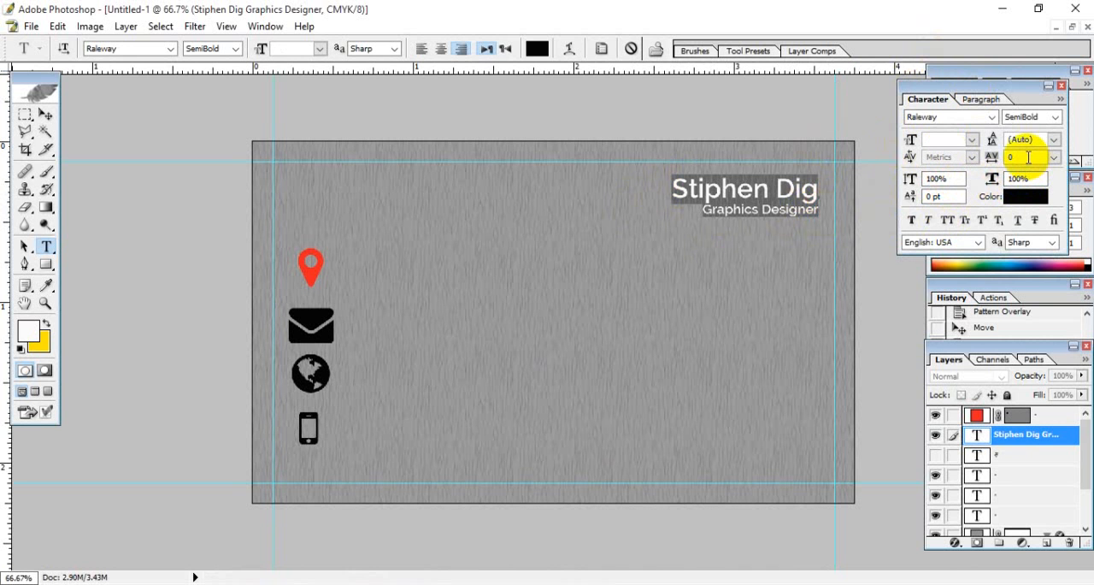
left_click_drag(1039, 139, 722, 175)
key("Up")
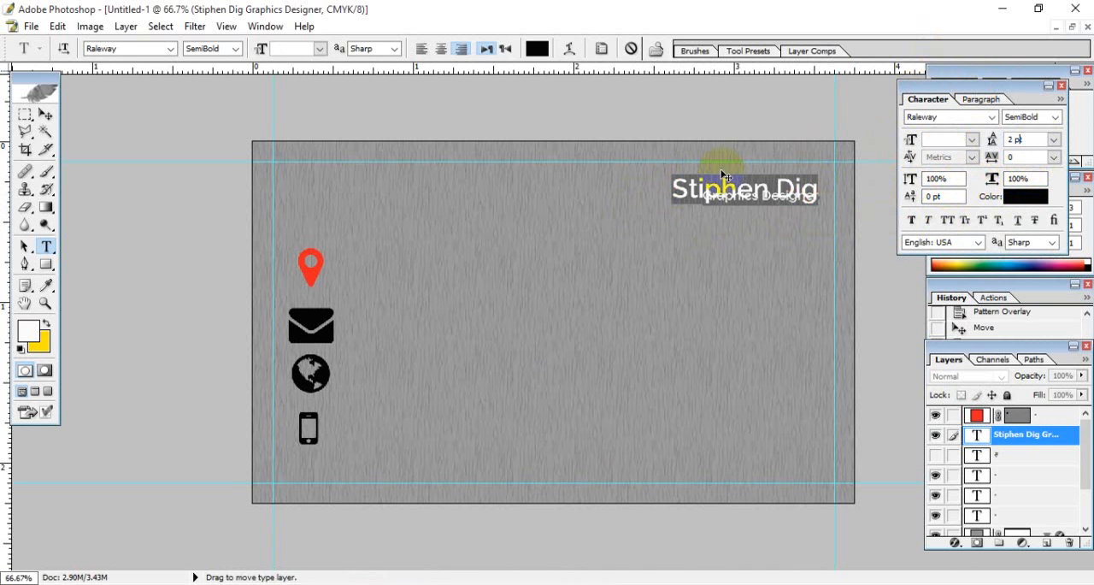
key("Down")
key("Up")
key("Up")
key("Up")
key("Up")
key("Up")
key("Up")
key("Up")
key("Up")
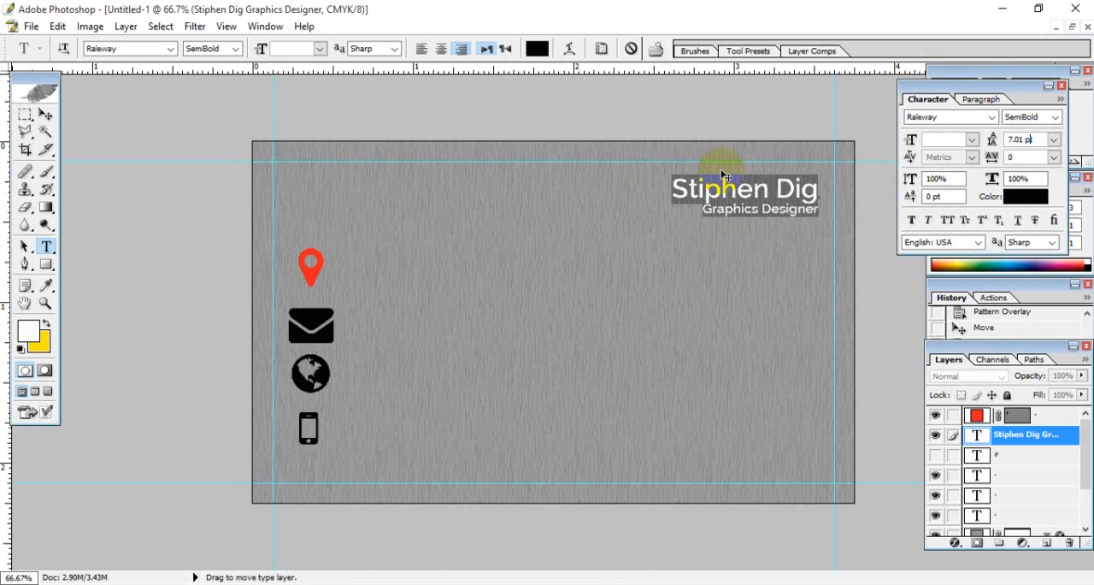
left_click(799, 218)
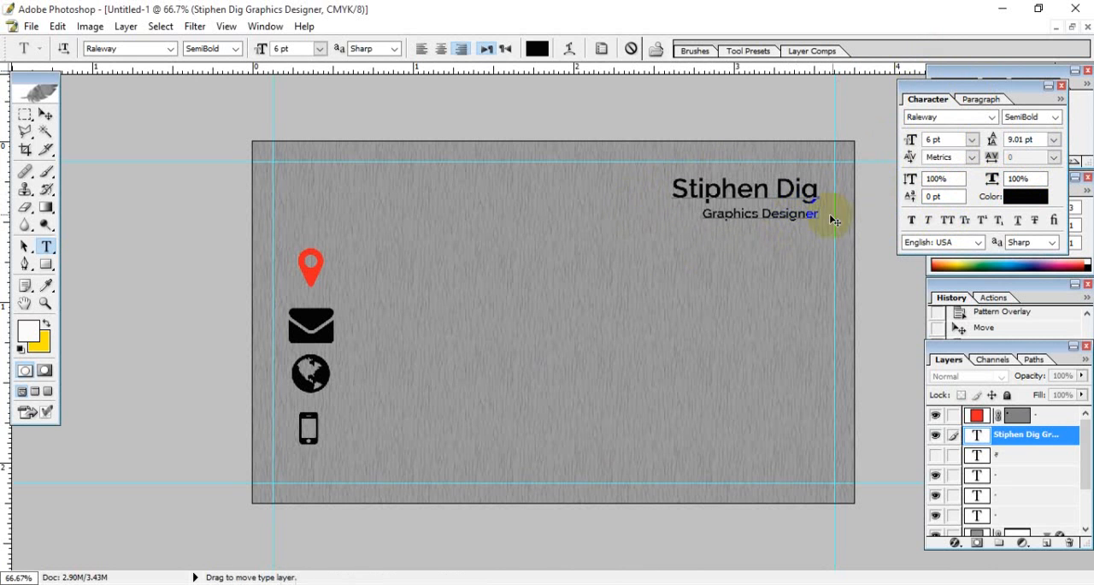
left_click(48, 115)
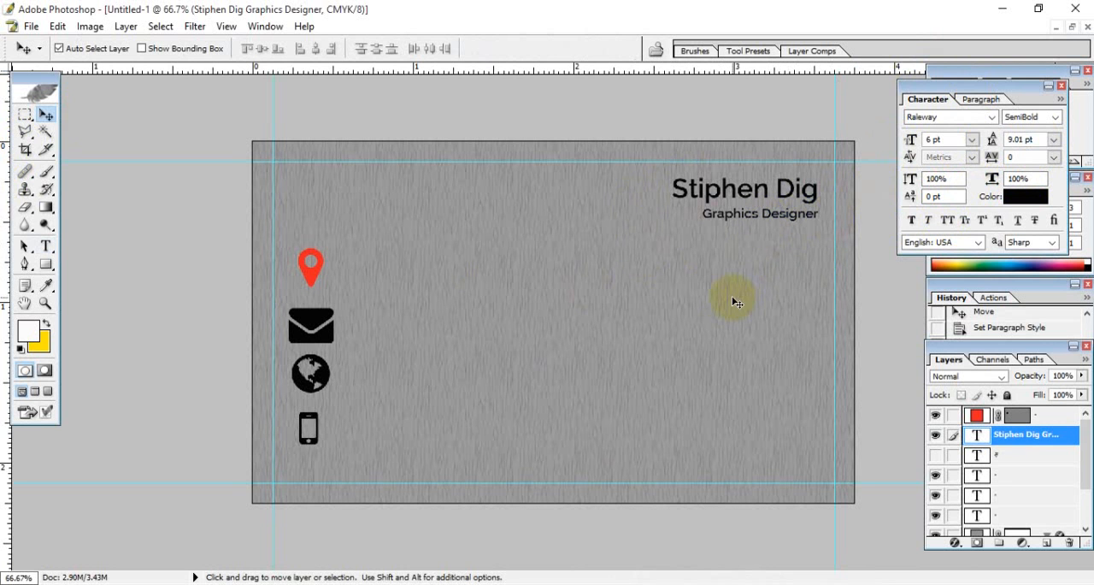
- Recolor the name line at the card's upper right to light gray EEEEEE and commit the text
left_click(46, 246)
left_click(720, 198)
left_click_drag(659, 191, 837, 183)
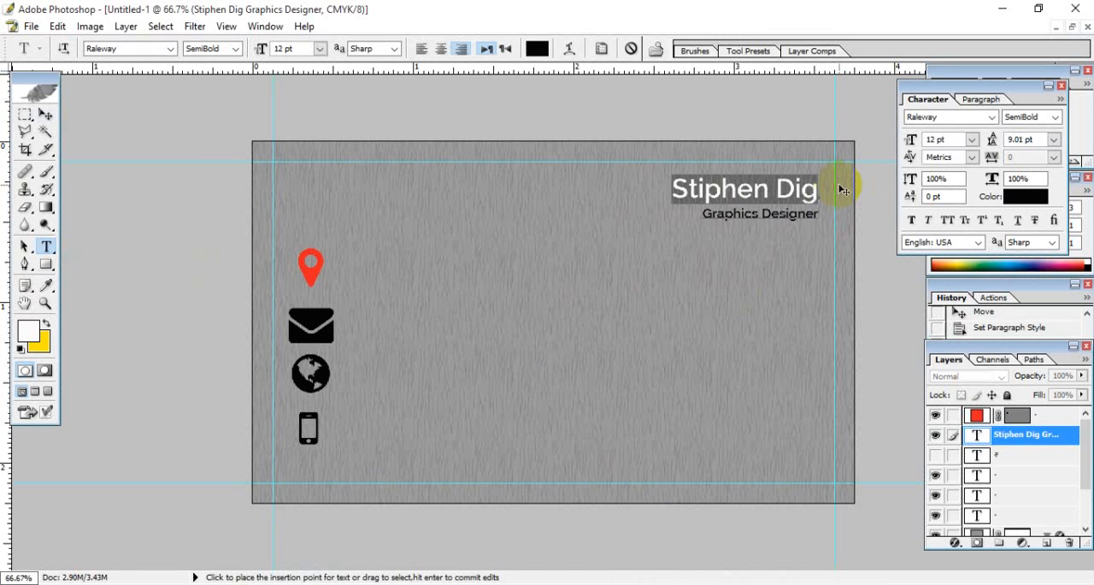
left_click(537, 49)
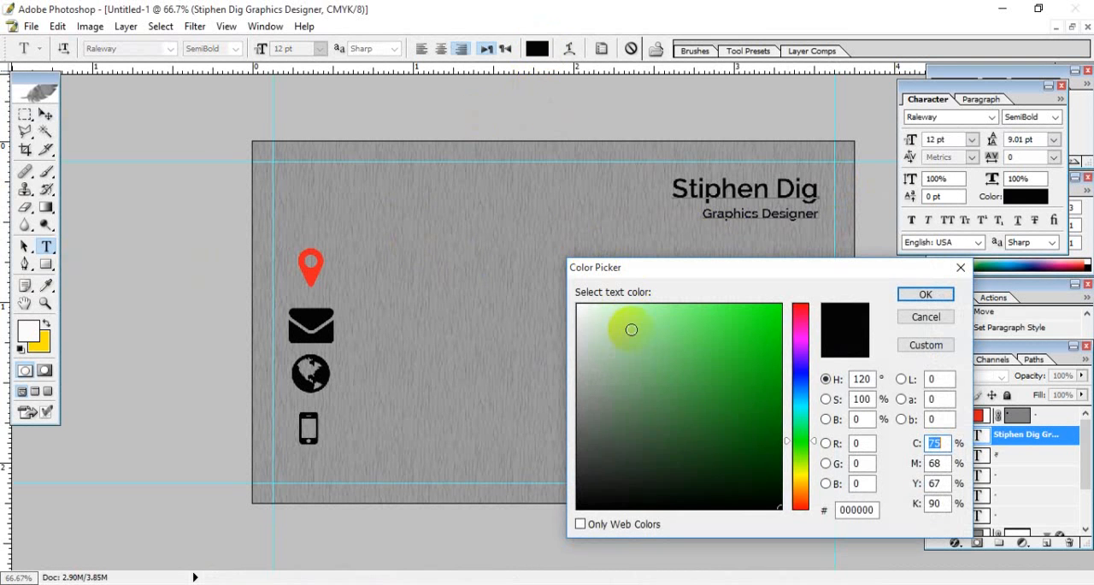
left_click_drag(627, 325, 551, 303)
mouse_move(599, 331)
left_mouse_down()
mouse_move(570, 325)
mouse_move(581, 325)
mouse_move(567, 310)
left_mouse_up()
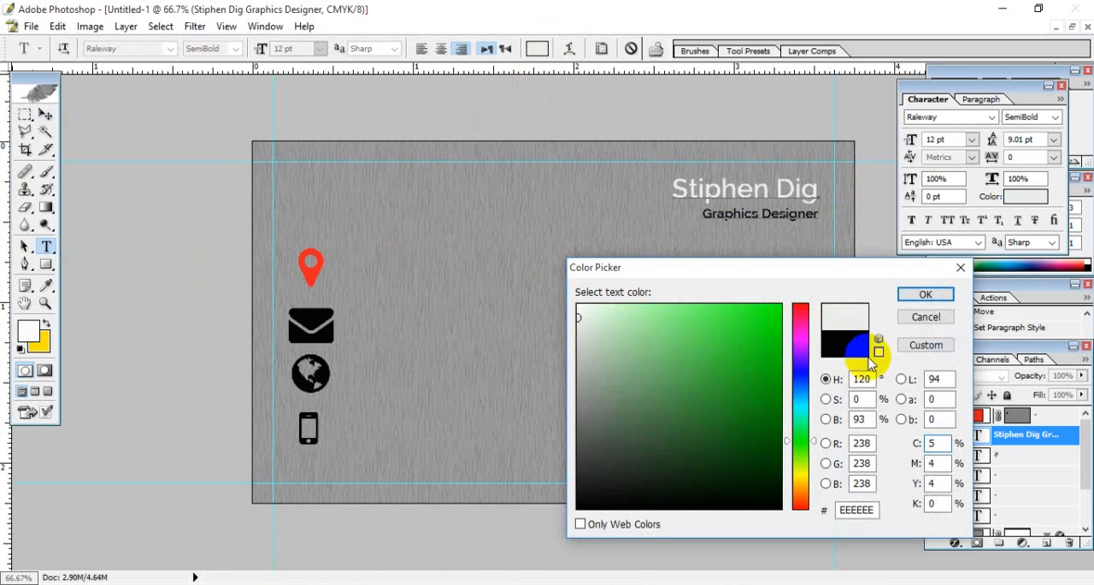
left_click(936, 293)
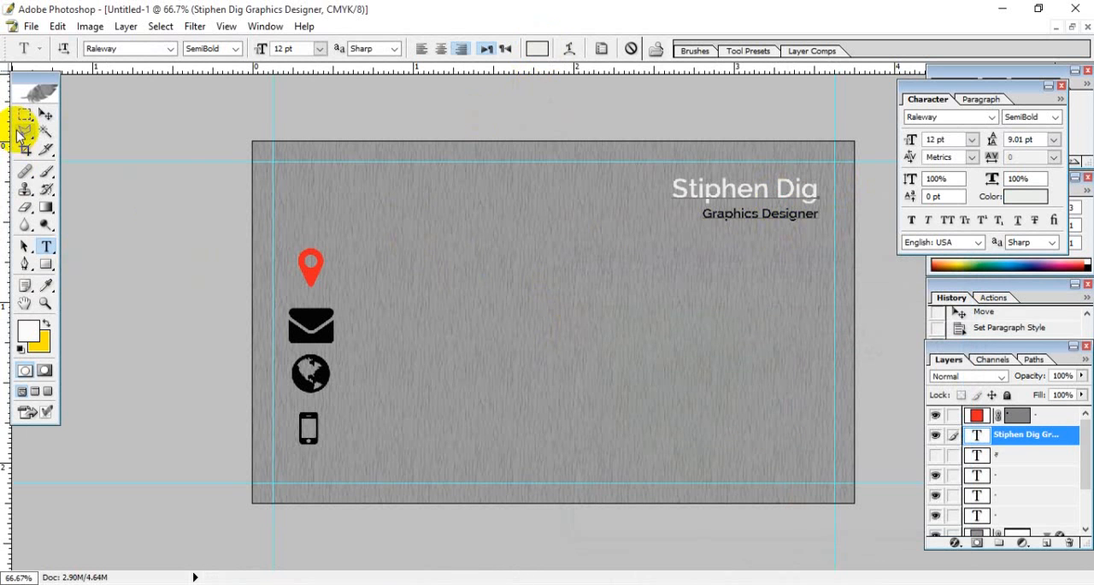
left_click(45, 113)
- Set the color of the "Graphics Designer" line to blue 009BDC
left_click(46, 247)
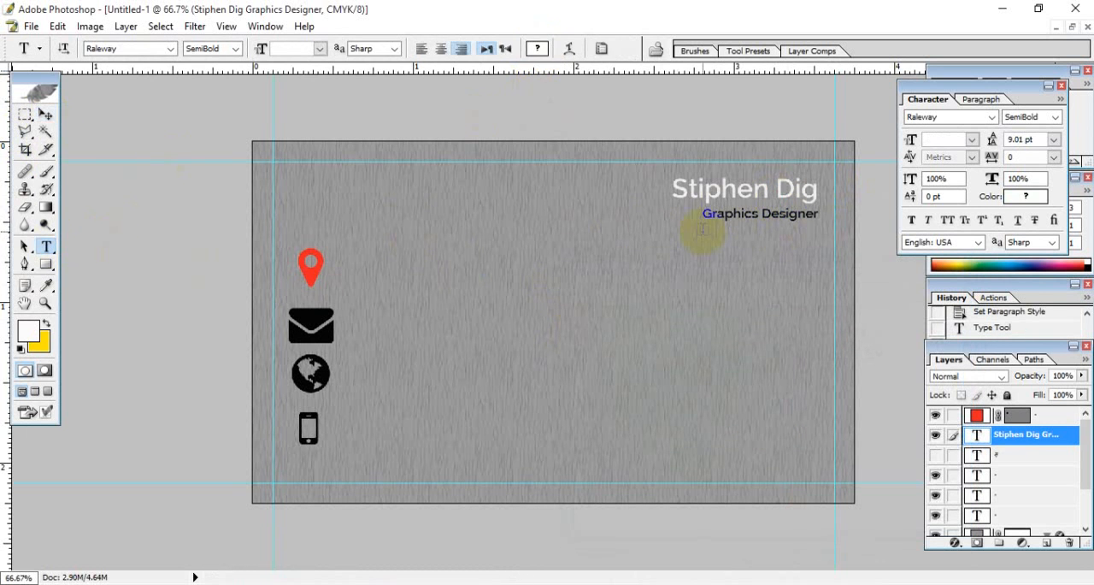
left_click_drag(691, 214, 834, 218)
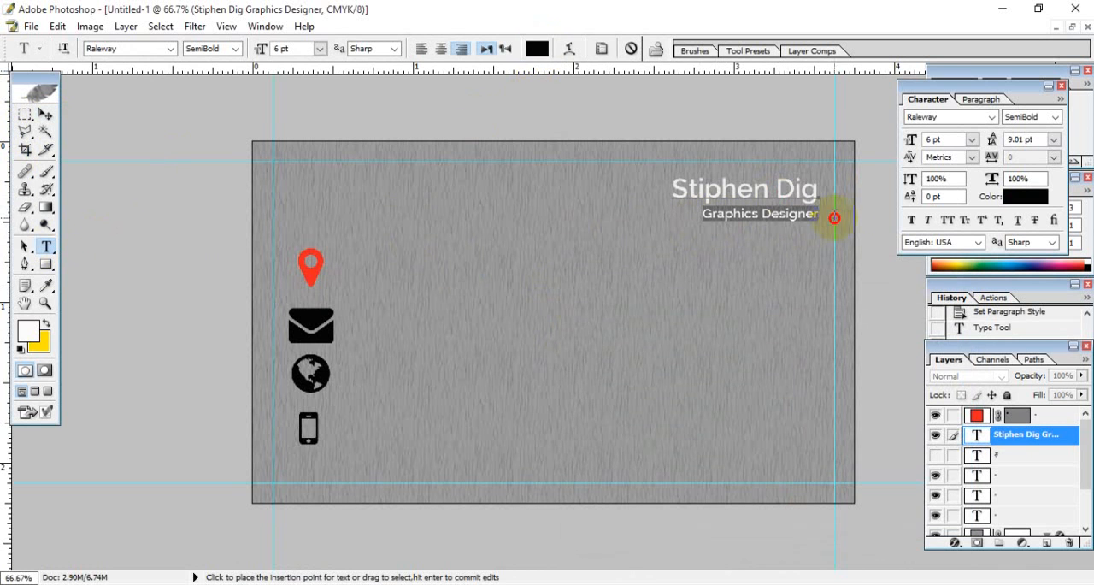
left_click(27, 330)
mouse_move(798, 434)
left_mouse_down()
mouse_move(798, 371)
mouse_move(803, 394)
mouse_move(781, 389)
mouse_move(777, 313)
mouse_move(786, 359)
mouse_move(802, 325)
left_mouse_up()
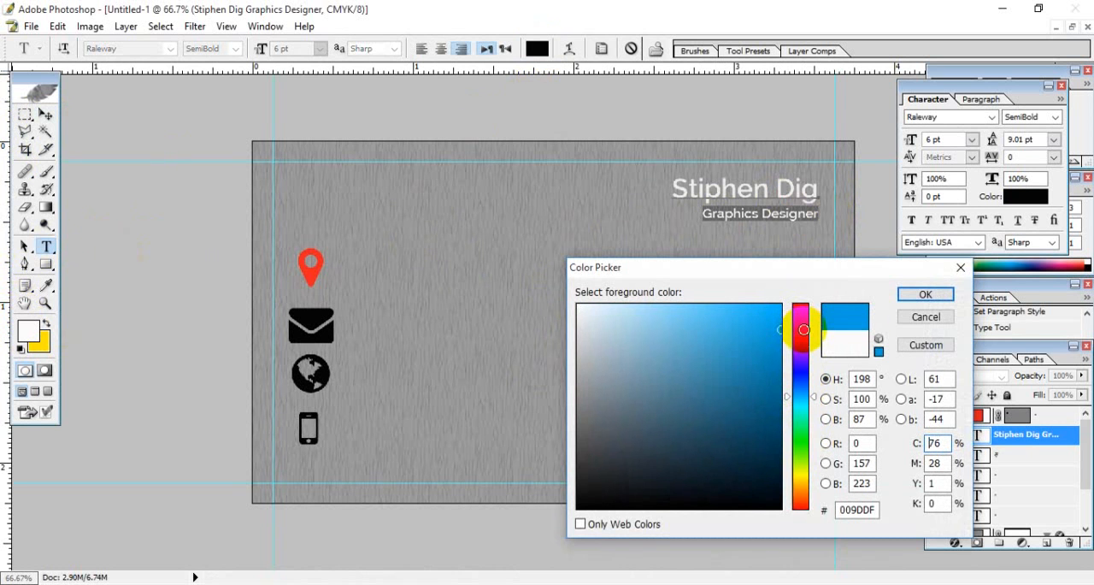
left_click(925, 294)
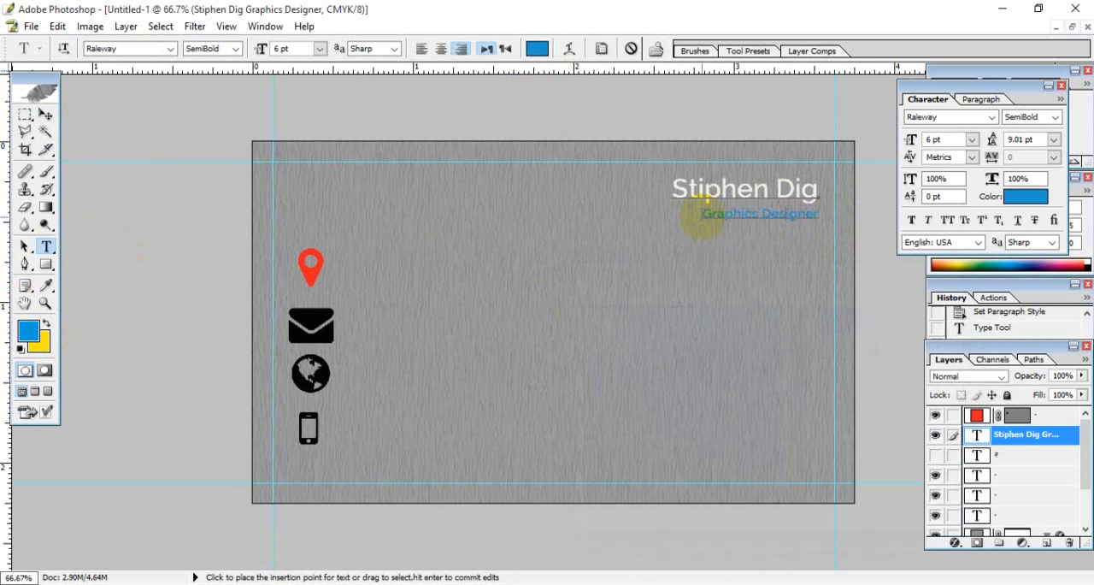
- Recolor the "Graphics Designer" line to yellow-green DEFF02 and commit the text
left_click_drag(703, 211, 830, 222)
left_click(28, 330)
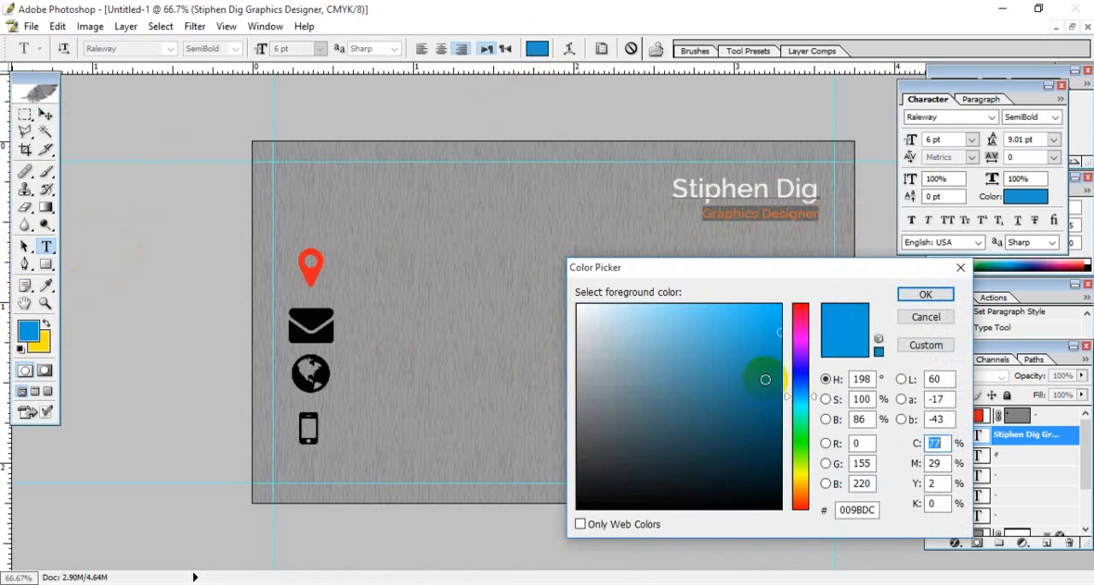
left_click(800, 481)
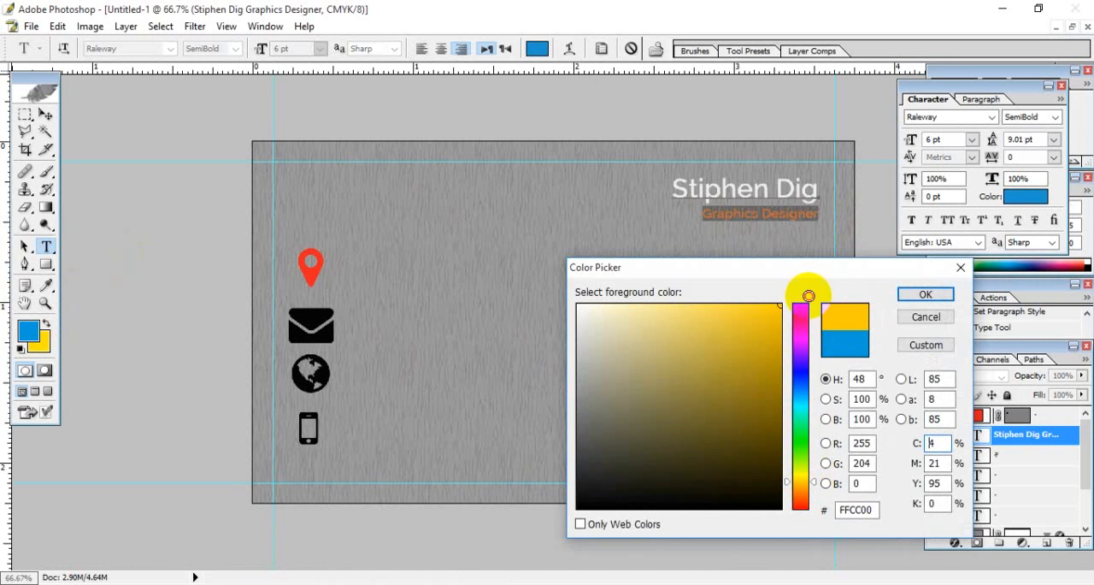
left_click_drag(776, 319, 785, 333)
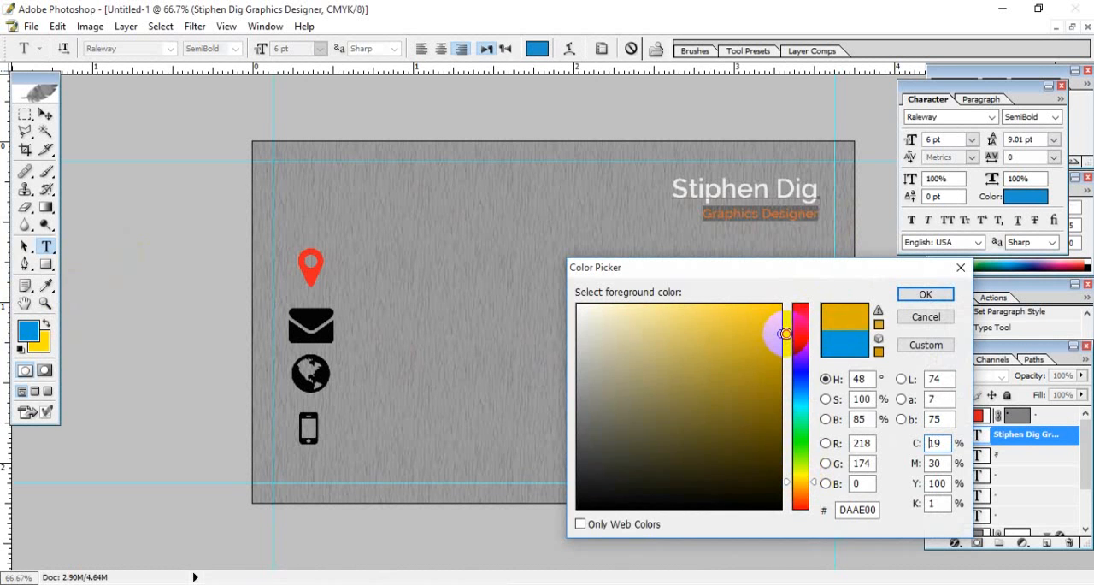
left_click(795, 305)
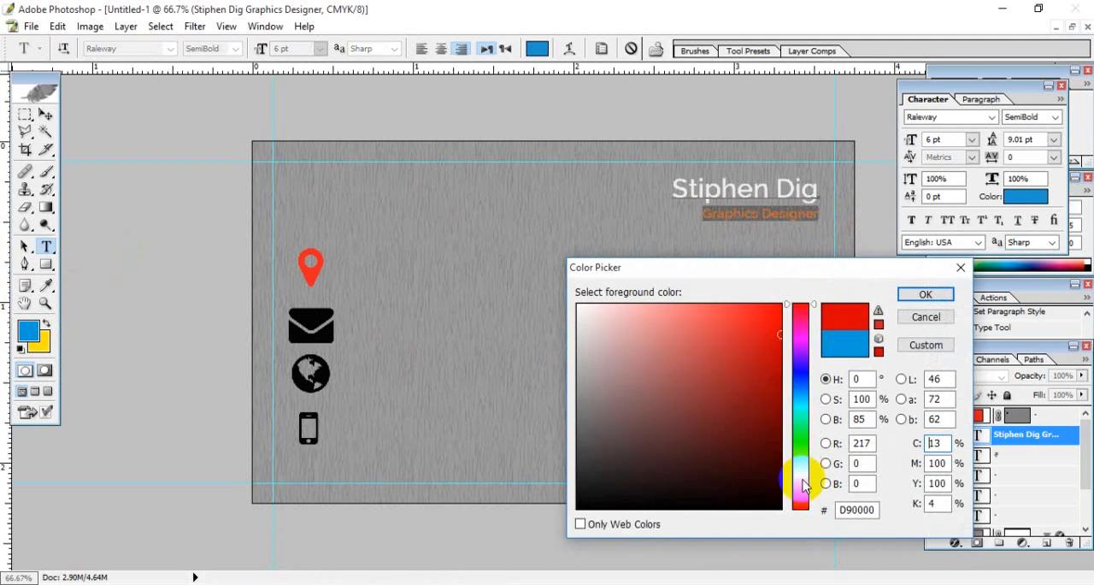
left_click(801, 476)
left_click_drag(801, 480, 794, 470)
left_click_drag(771, 367, 781, 293)
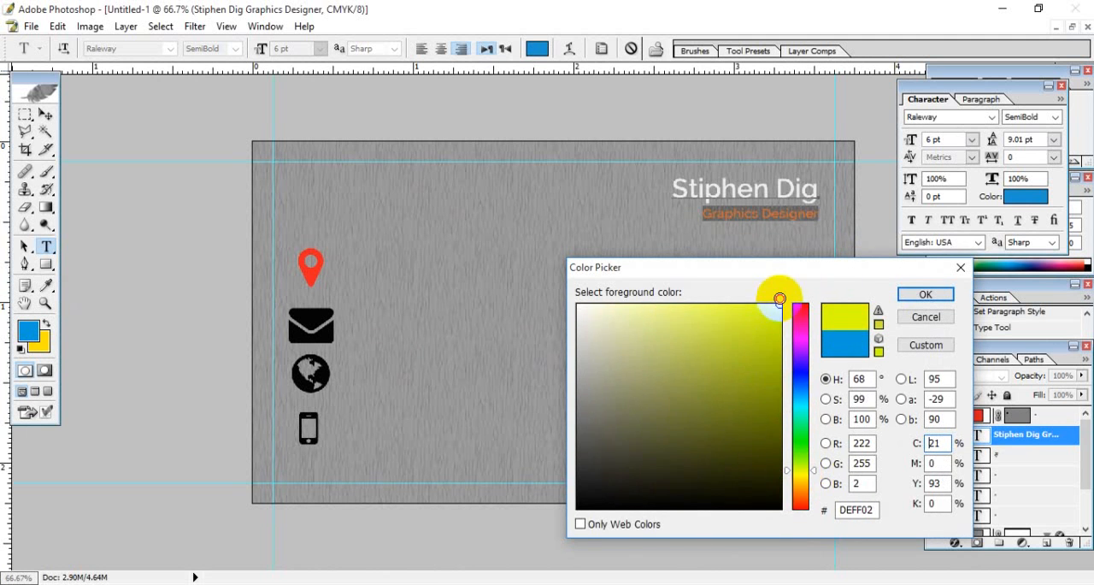
left_click(908, 294)
left_click(812, 227)
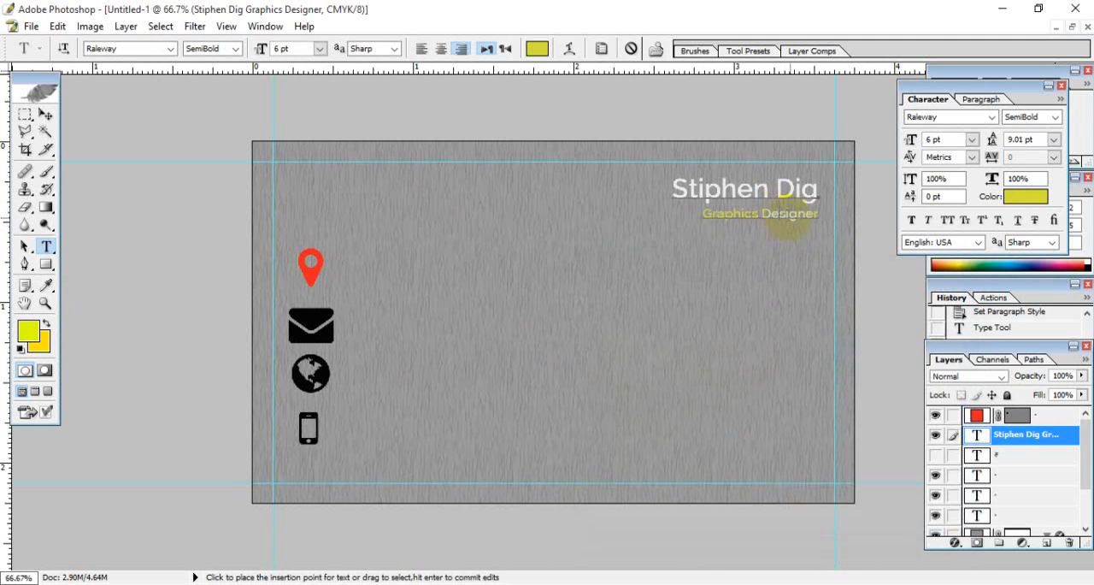
left_click(50, 117)
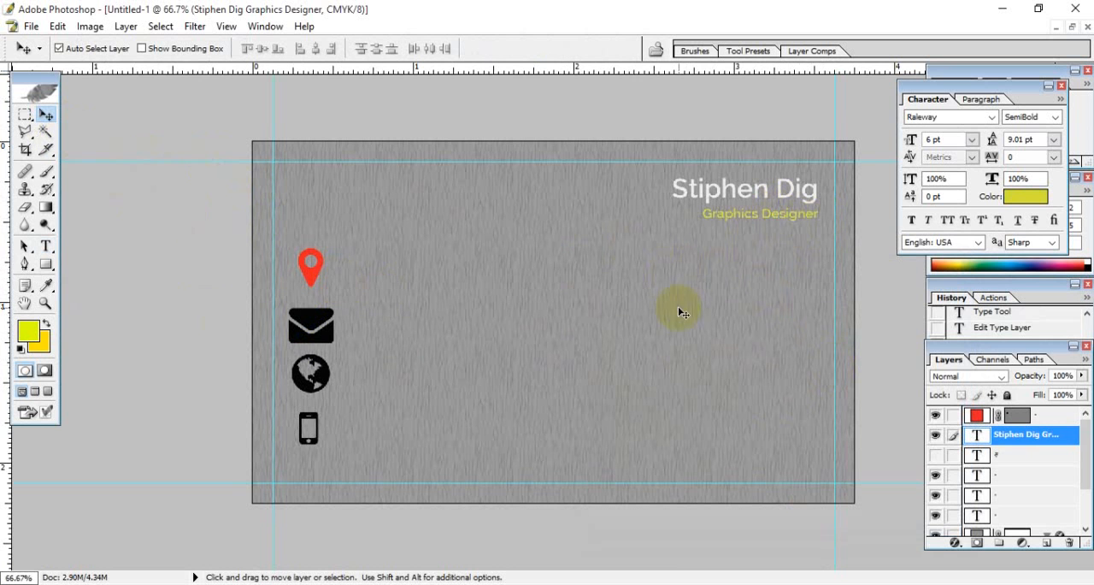
- Move the red location pin icon slightly up and to the left, and make the textured background shape the active layer
left_click(316, 280)
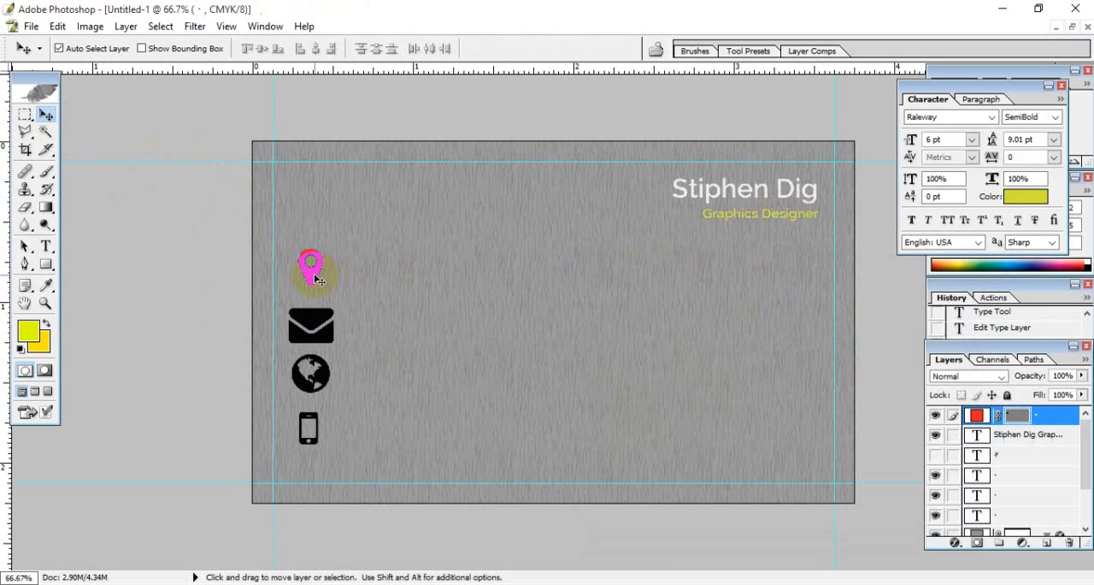
mouse_move(317, 275)
left_mouse_down()
mouse_move(387, 267)
mouse_move(312, 267)
left_mouse_up()
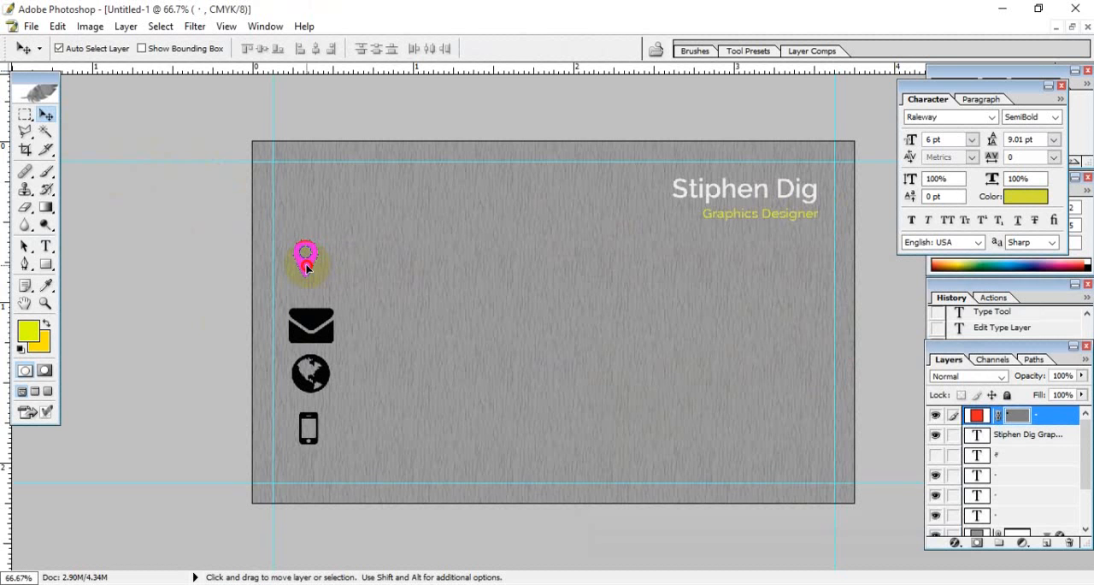
left_click(360, 270)
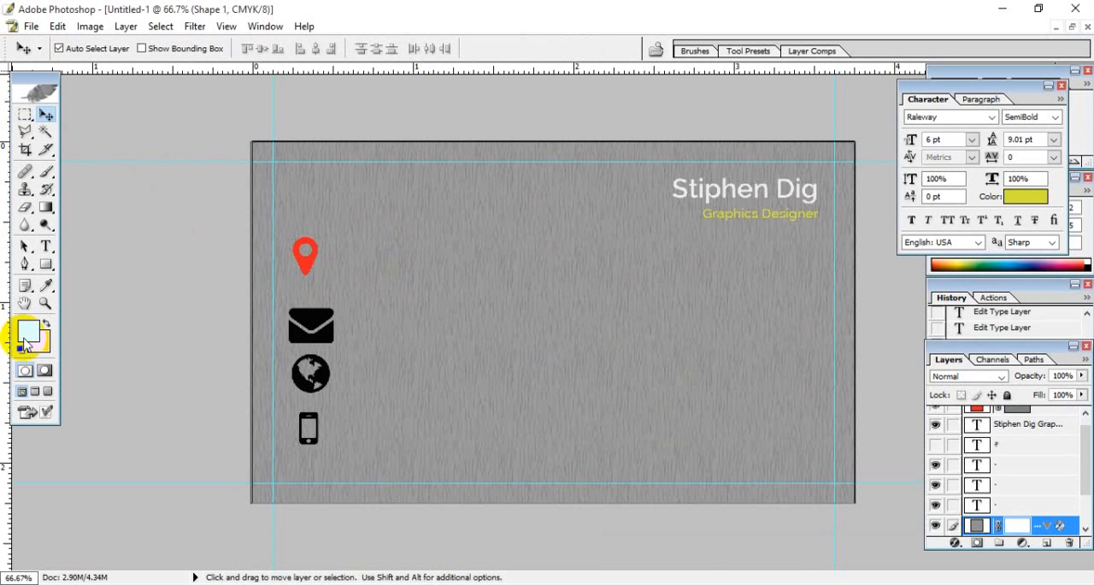
- Draw an ellipse shape about 2.1 in wide and 2.7 in tall over the card's left part and fill it with off-white F5F5F5
left_click(46, 265)
left_click_drag(50, 266, 110, 293)
left_click_drag(203, 114, 541, 542)
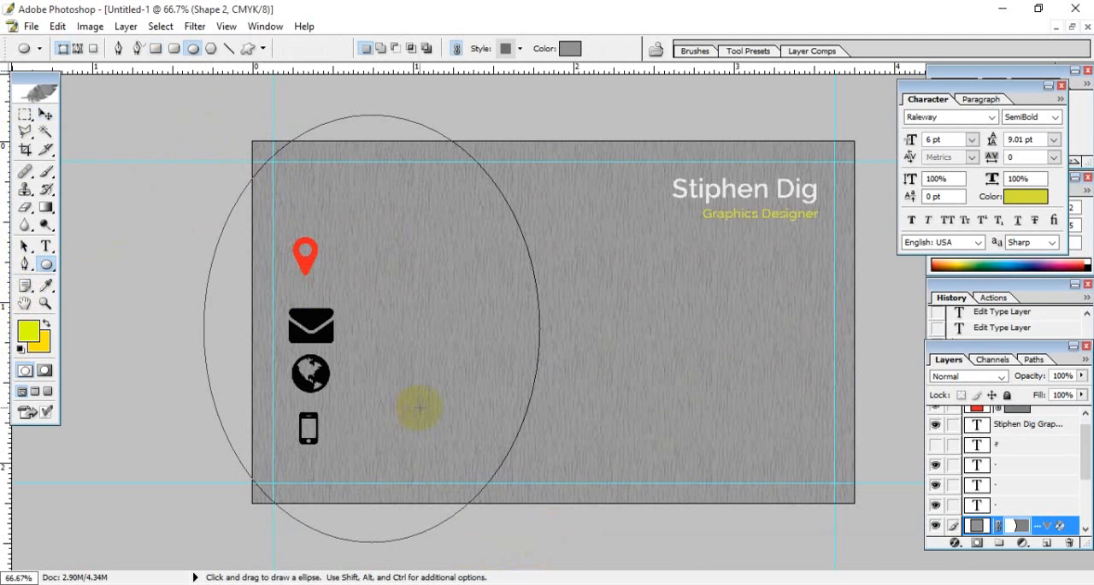
double_click(979, 525)
left_click(581, 338)
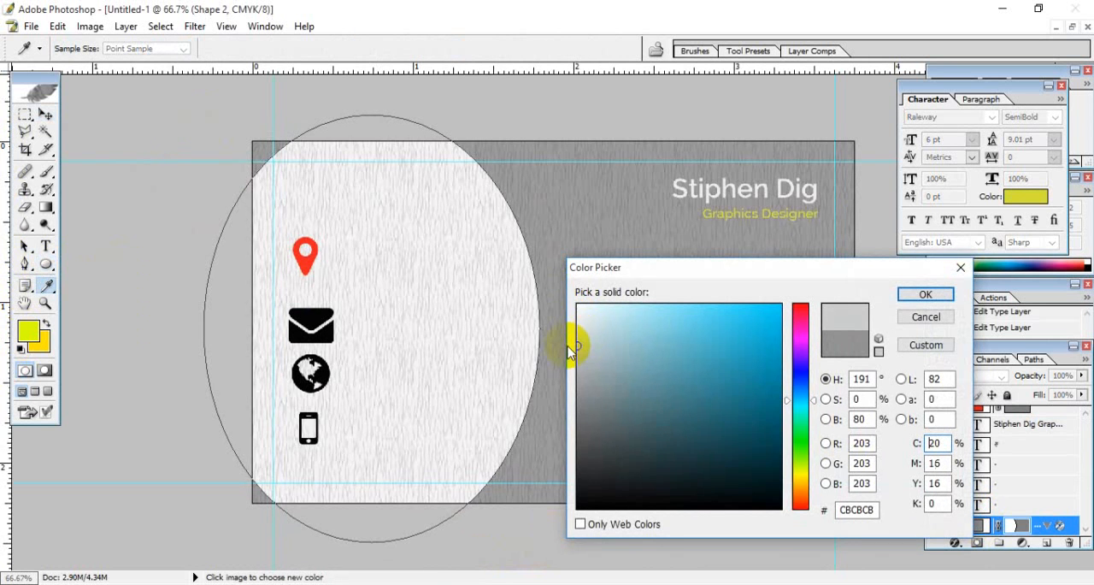
mouse_move(580, 336)
left_mouse_down()
mouse_move(578, 320)
mouse_move(598, 330)
mouse_move(577, 311)
left_mouse_up()
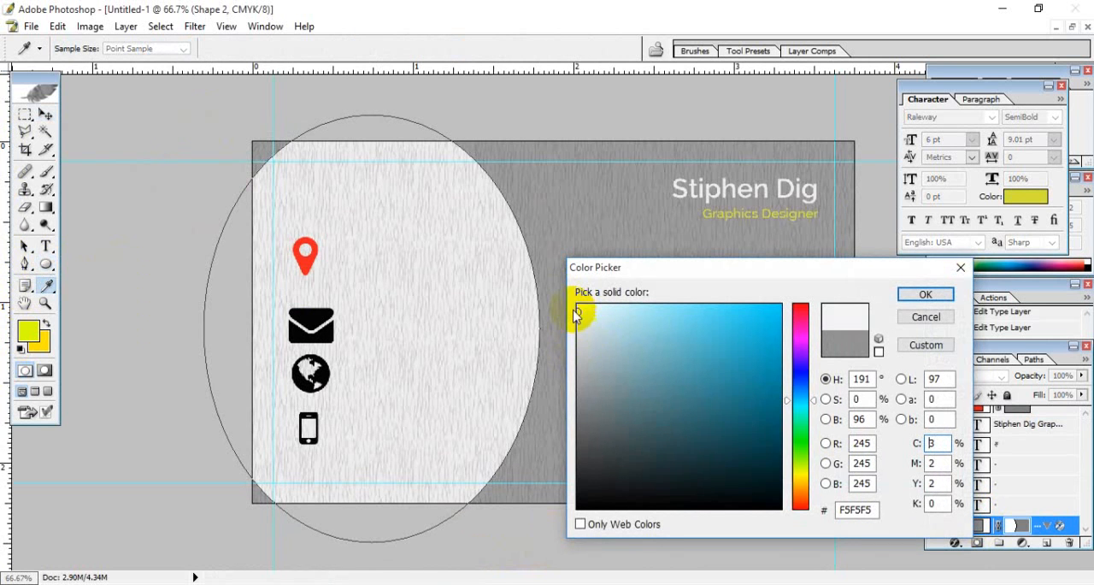
key("Return")
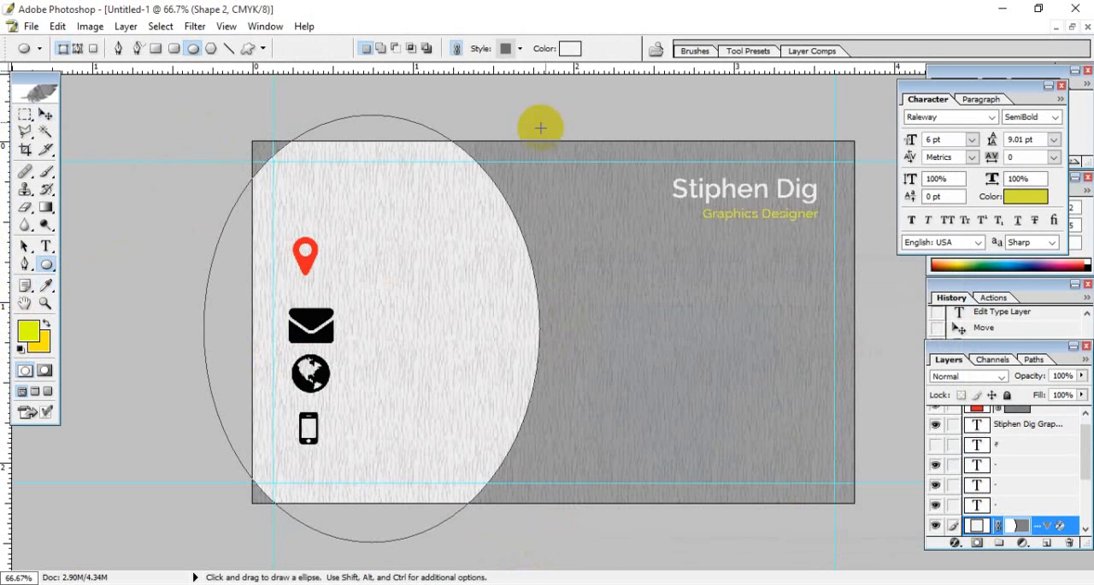
- Remove the pattern style from the off-white ellipse and move it farther left and slightly up on the card
left_click(519, 49)
left_click(430, 82)
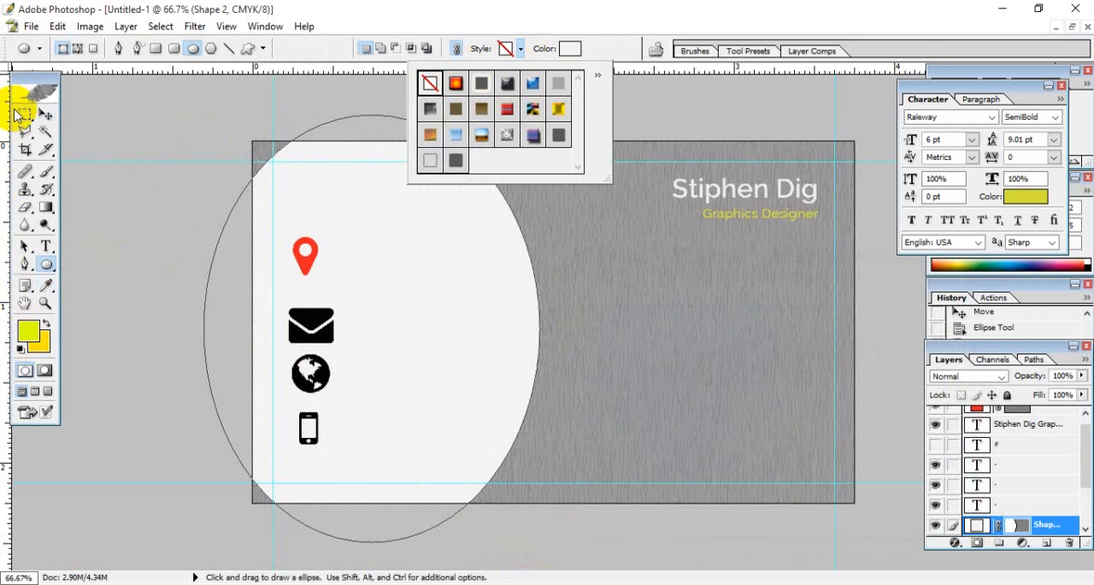
left_click(45, 117)
left_click_drag(362, 219, 322, 212)
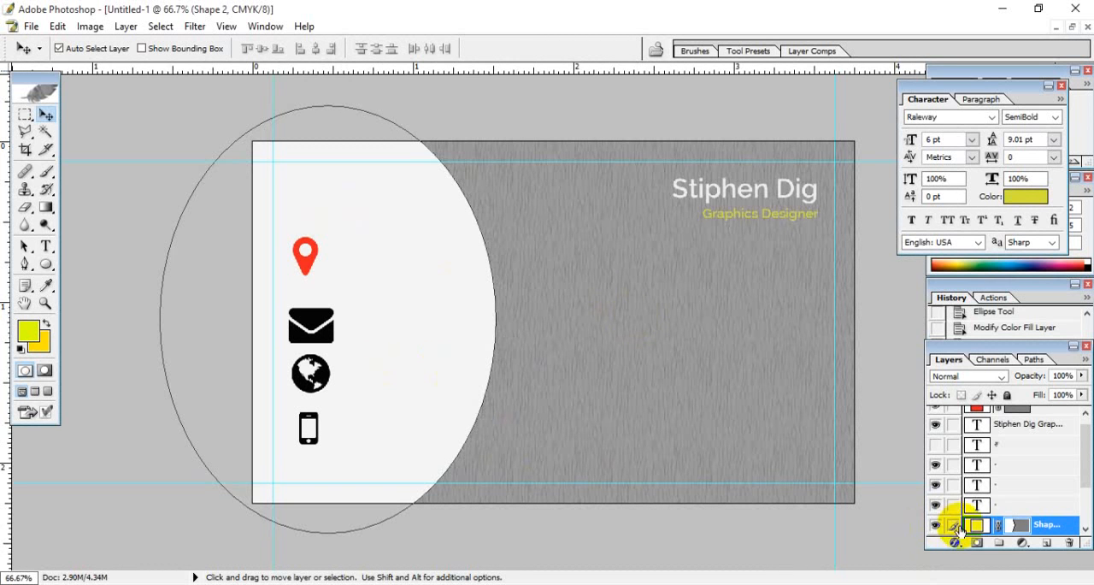
- Duplicate the off-white ellipse layer and nudge the copy a few pixels to the left
scroll(1074, 457, "down", 3)
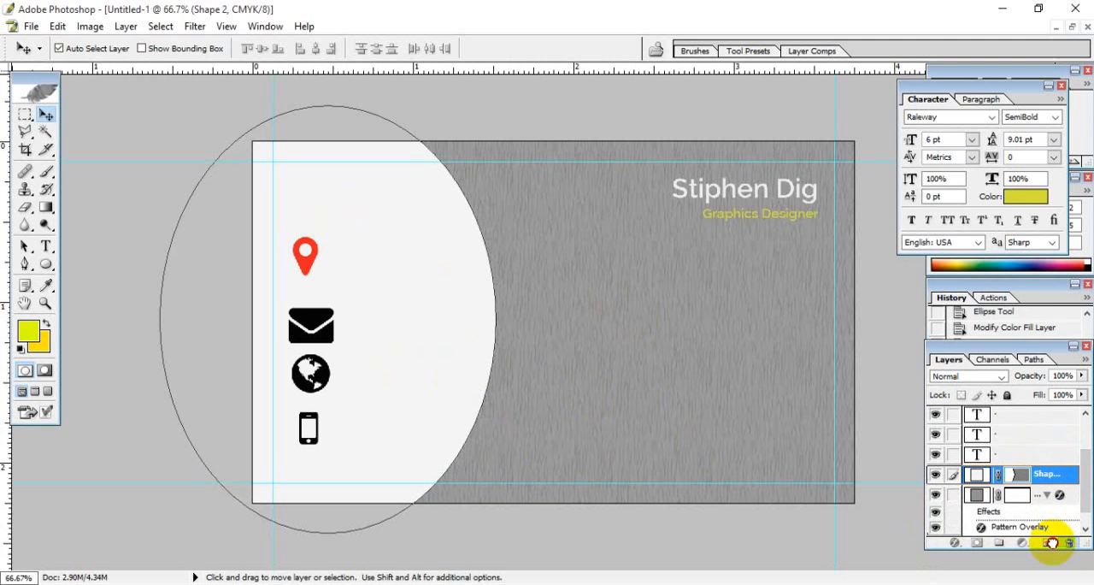
left_click_drag(1051, 544, 1048, 544)
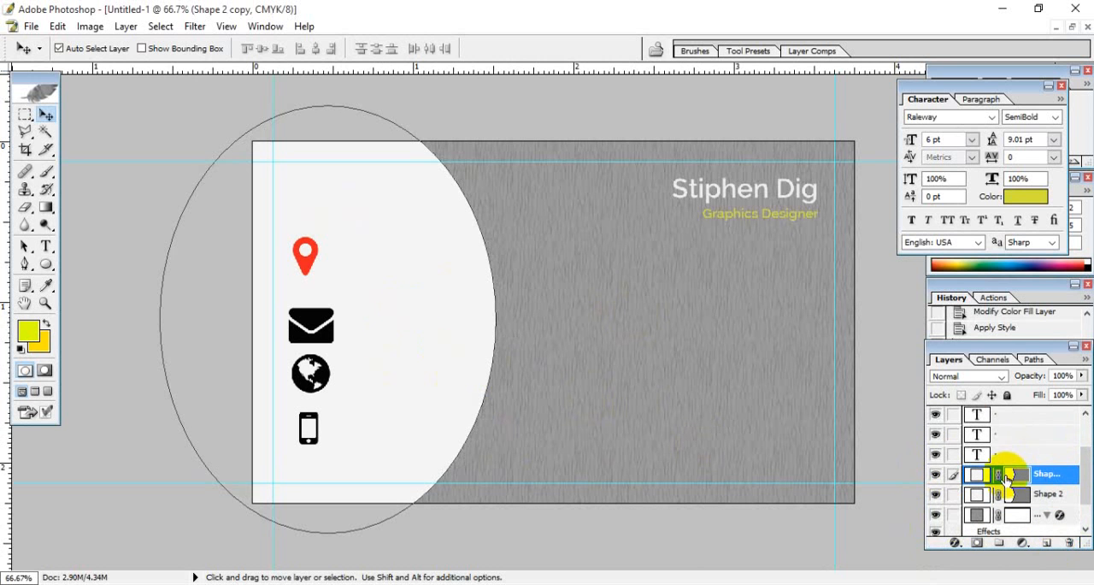
key("Left")
key("Left")
key("Left")
key("Left")
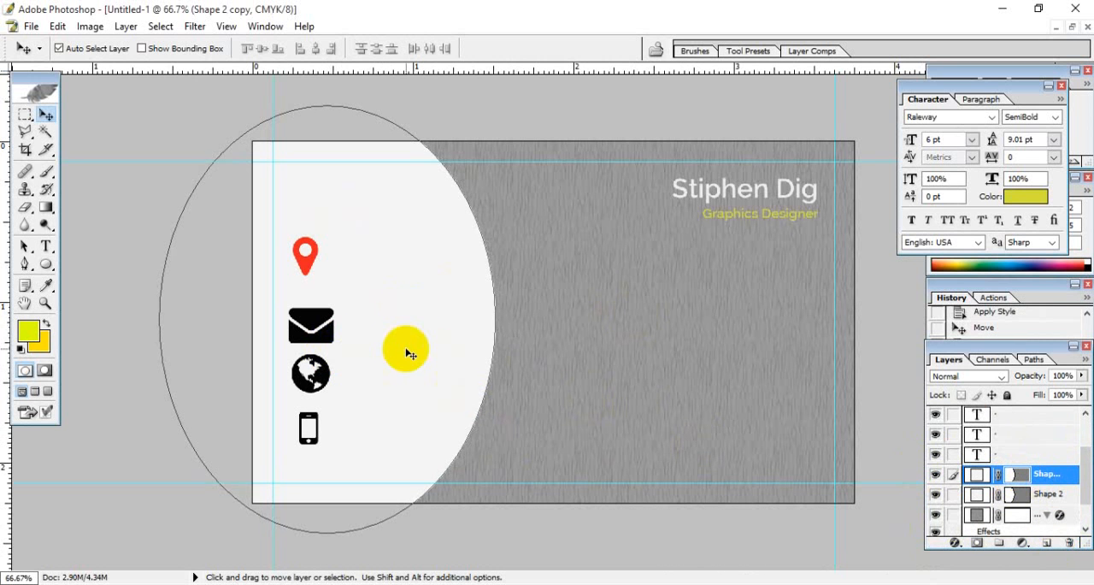
- Recolor the original ellipse beneath the copy to orange-red FF3C00, leaving a thin colored rim, and deselect its outline
left_click(979, 497)
double_click(979, 497)
left_click(653, 362)
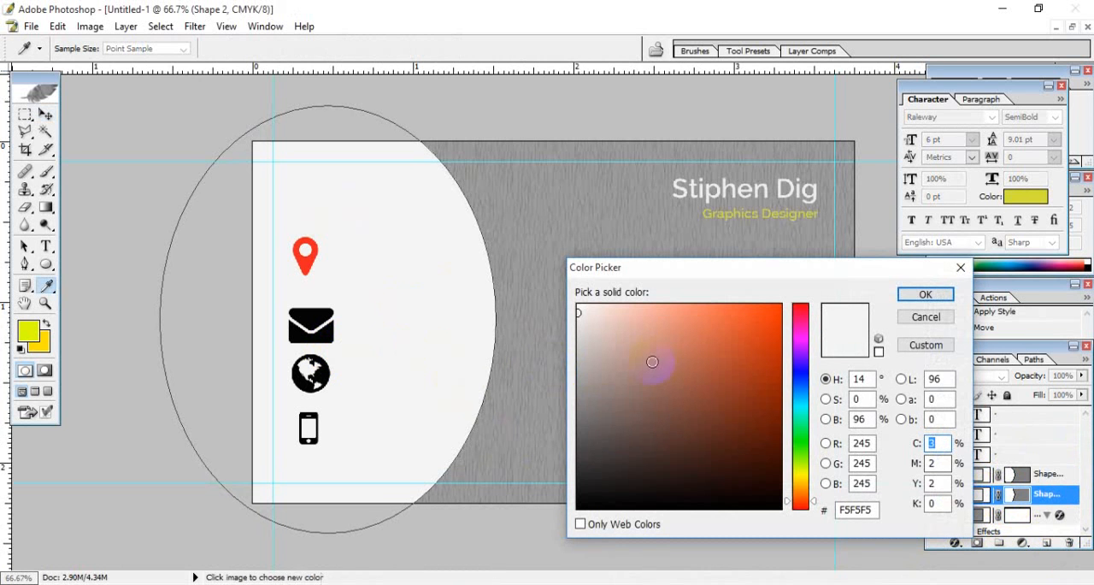
left_click_drag(653, 362, 806, 295)
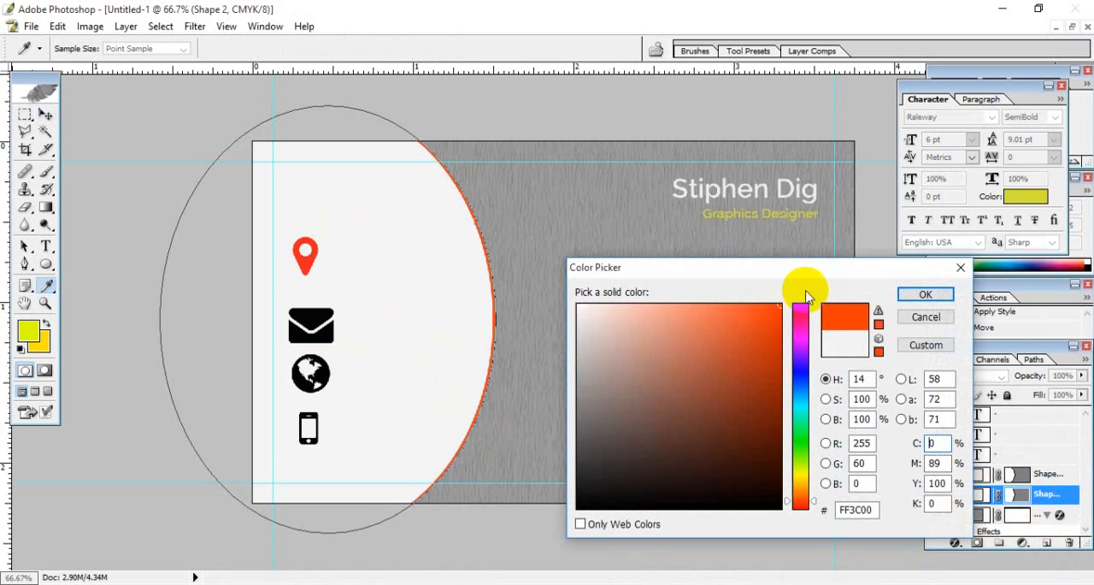
left_click(914, 295)
key("v")
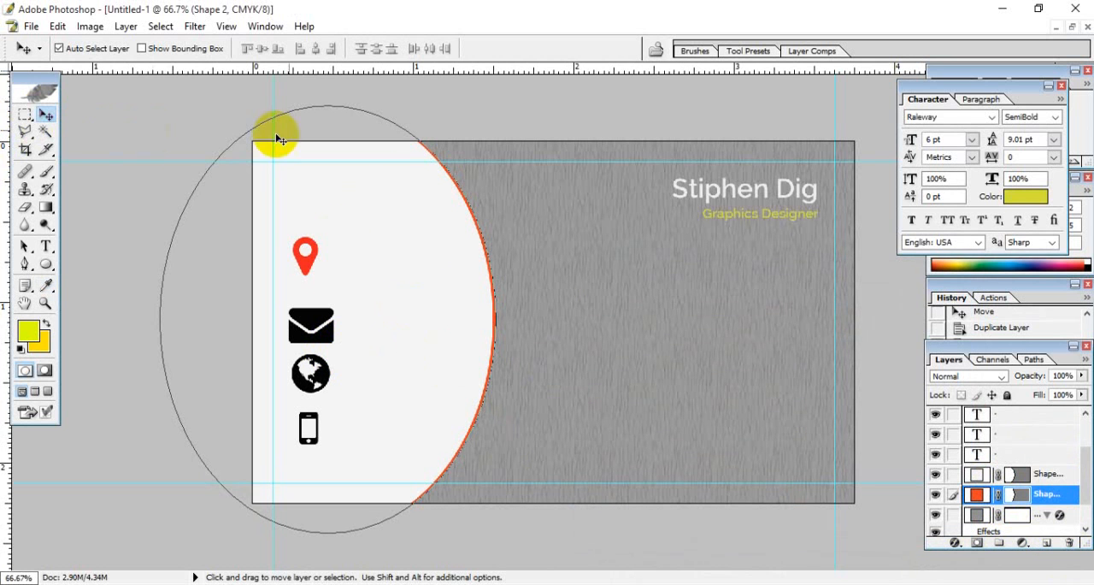
left_click(505, 152)
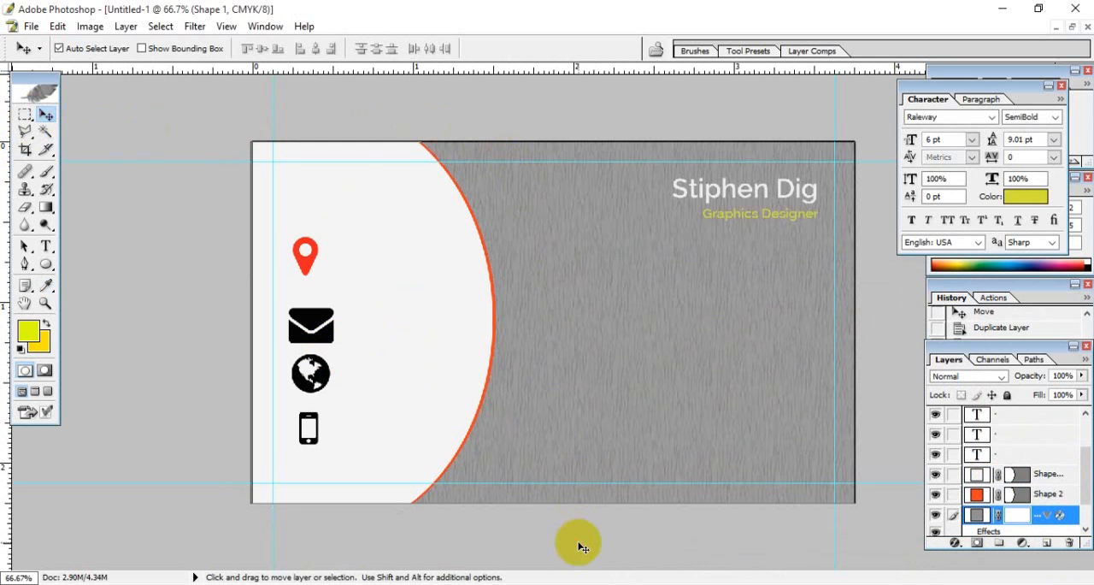
- Move the red location pin closer to the card's left guide and scale it down to about half its size
left_click(305, 265)
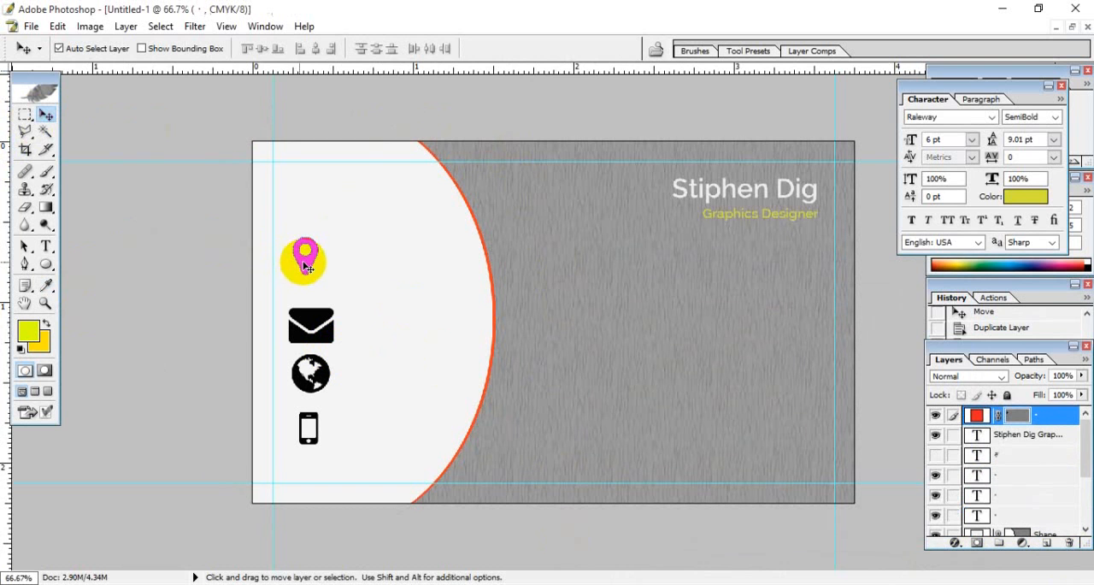
left_click_drag(304, 266, 295, 263)
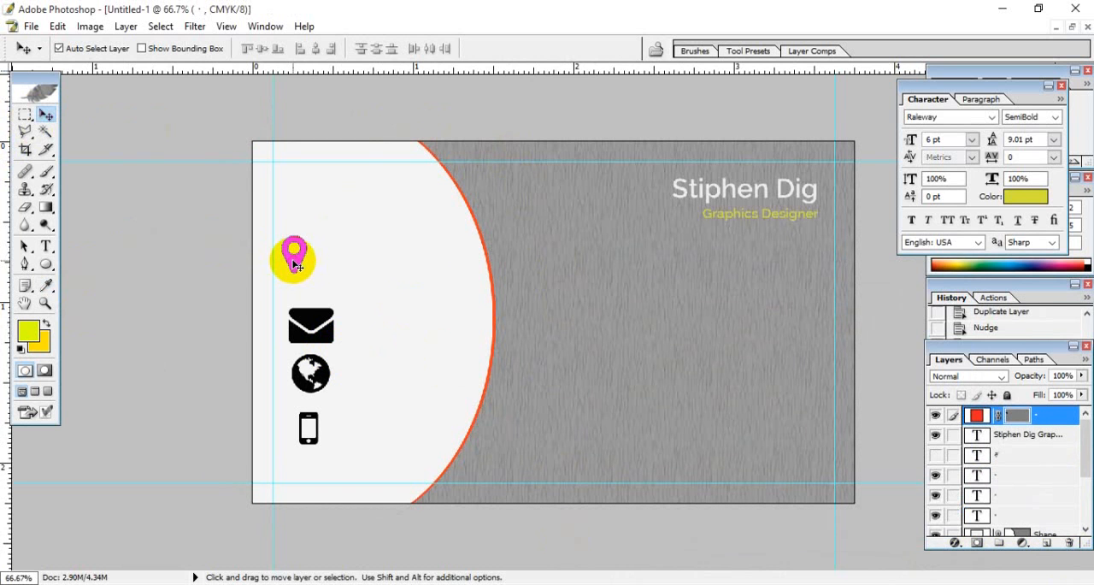
key("ctrl+t")
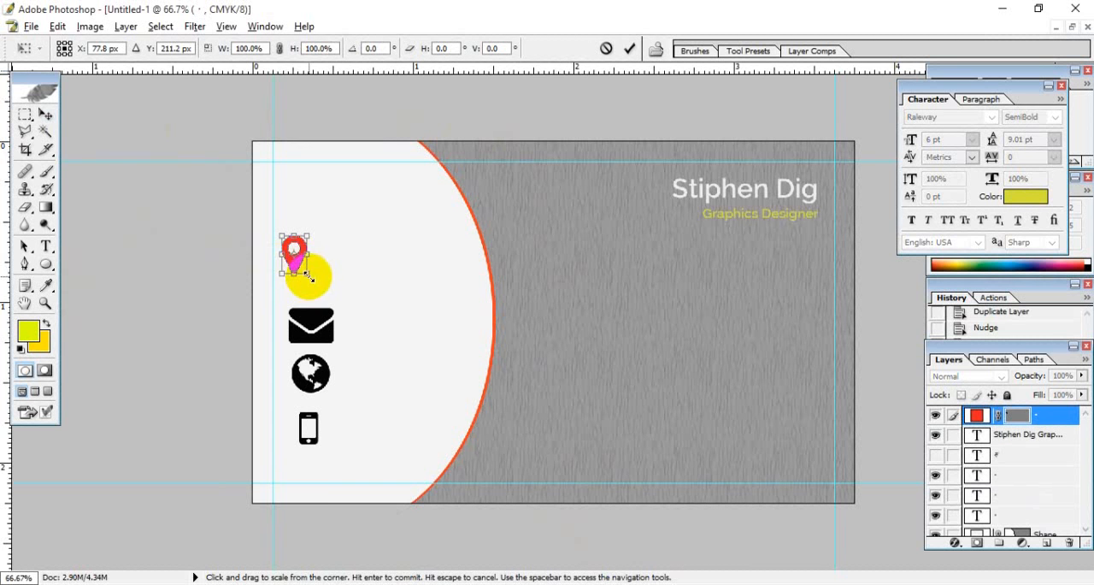
left_click_drag(308, 275, 302, 273)
key("Return")
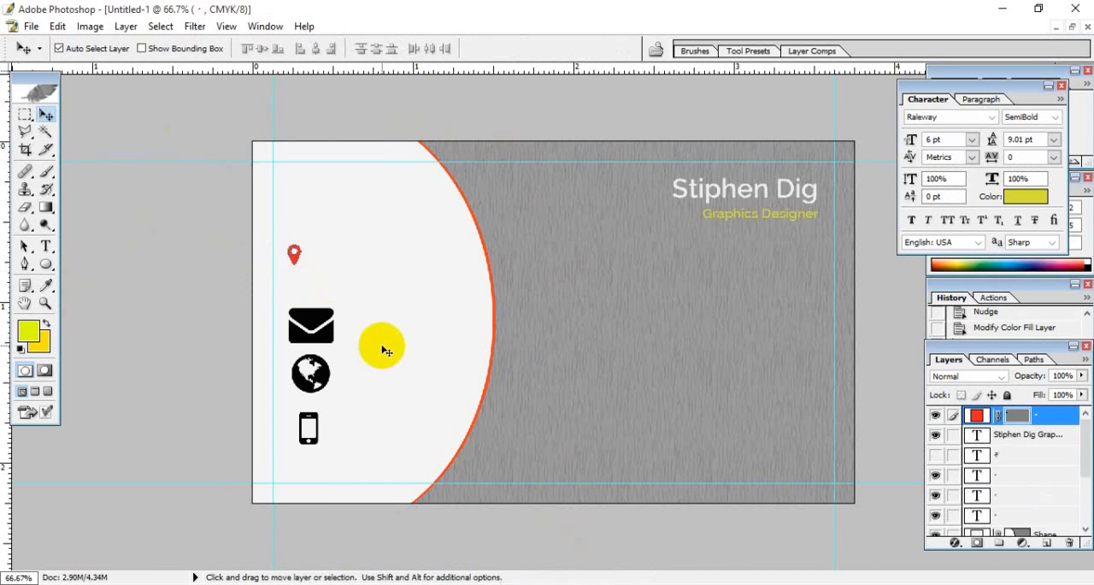
- Nudge the red location pin slightly left and down toward the card's left margin guide
left_click(309, 270)
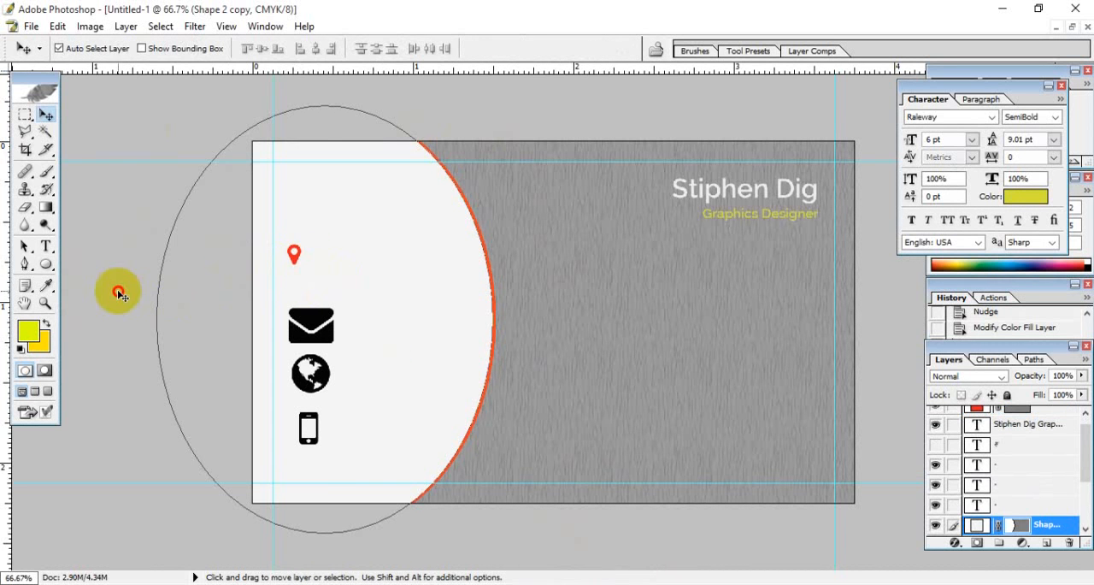
left_click(295, 255)
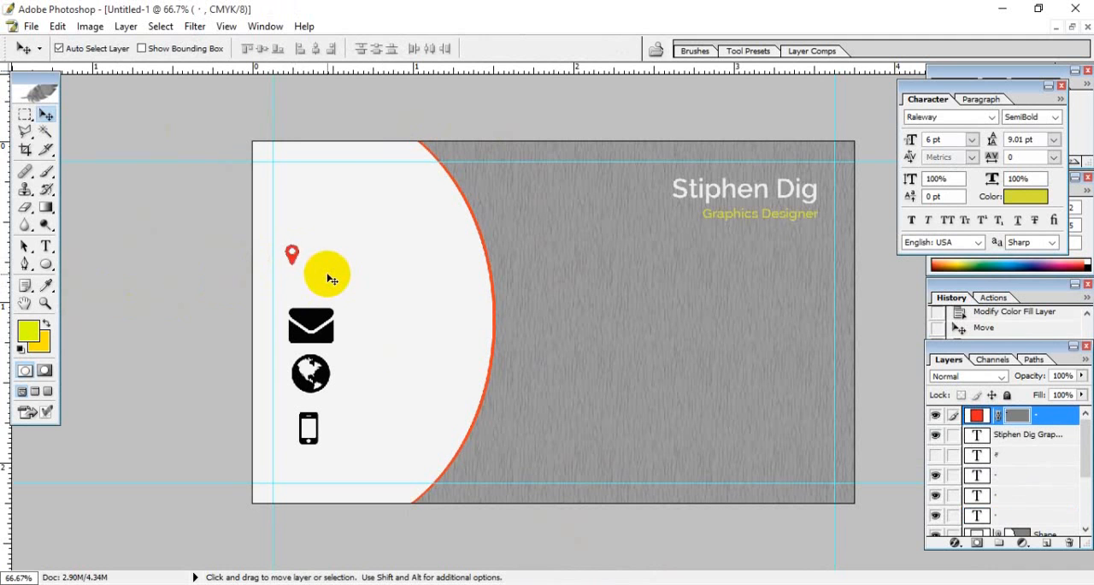
key("Left")
key("Left")
- Reduce the envelope icon to a font size of 10 pt
left_click(321, 325)
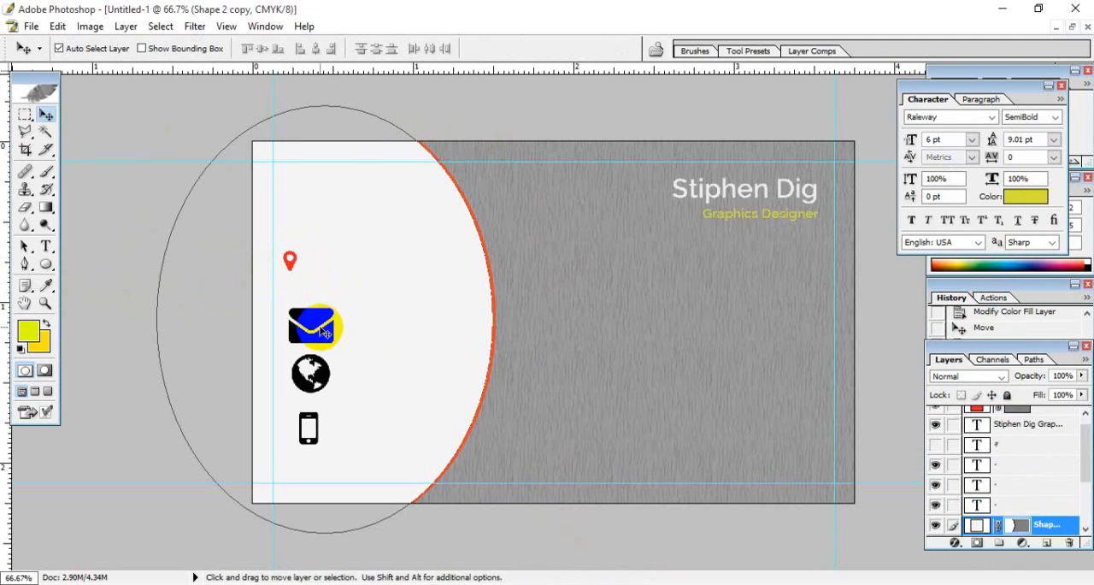
left_click(46, 246)
double_click(310, 318)
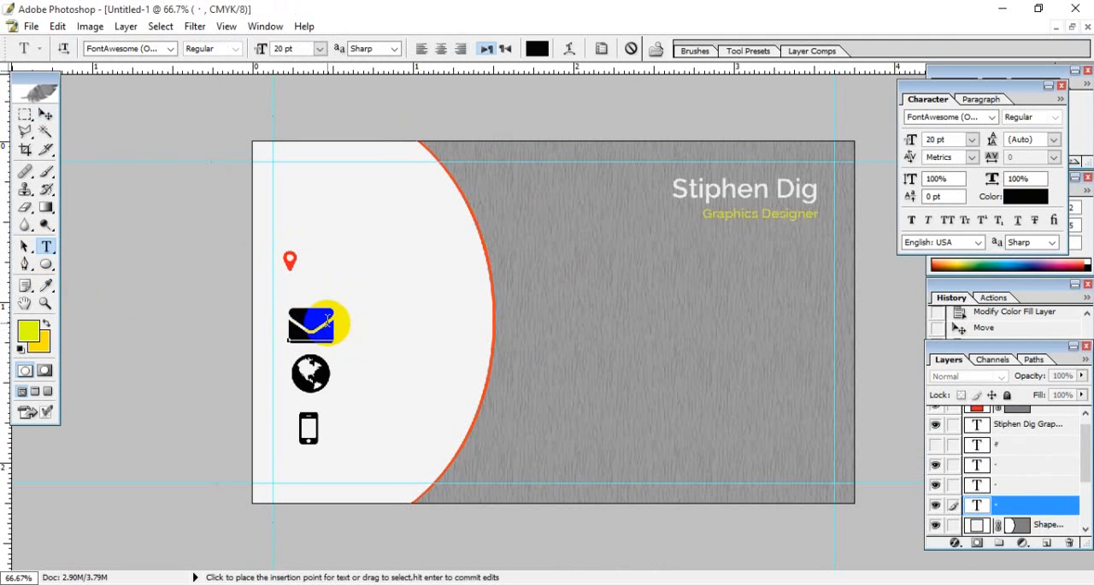
left_click(304, 47)
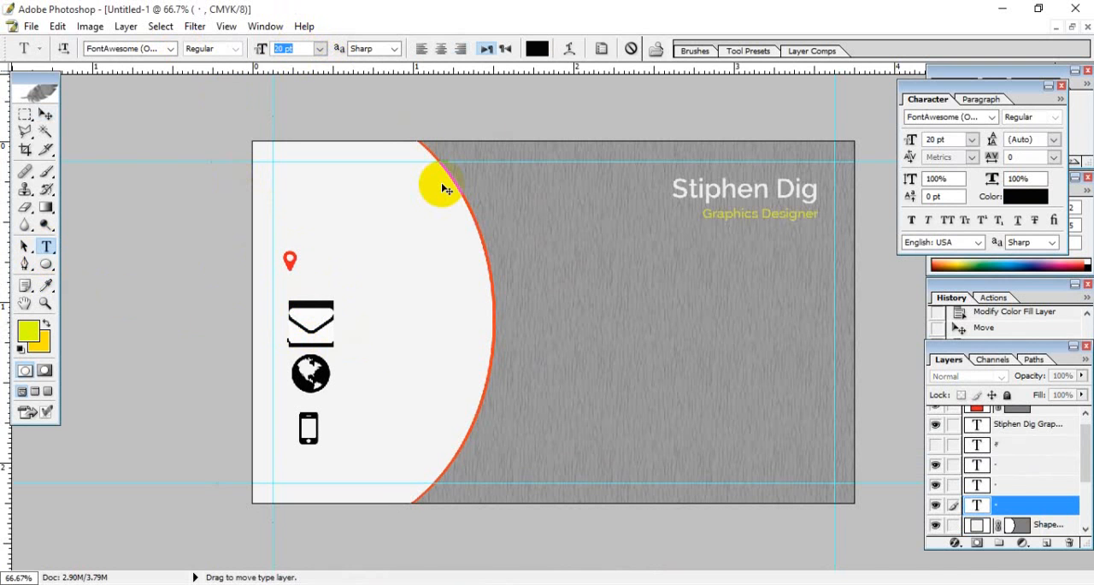
type("10")
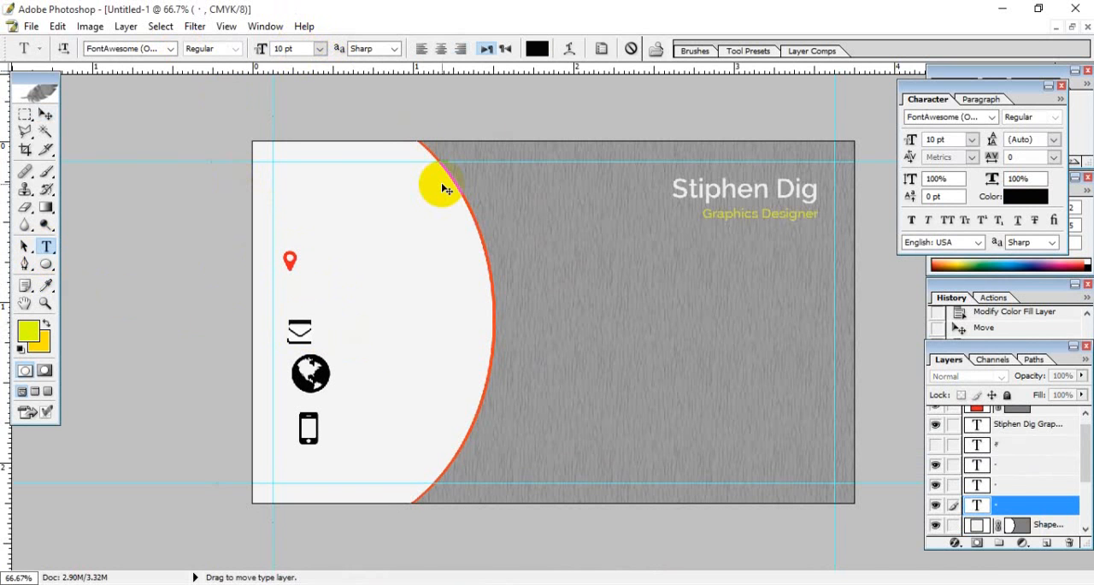
left_click(45, 114)
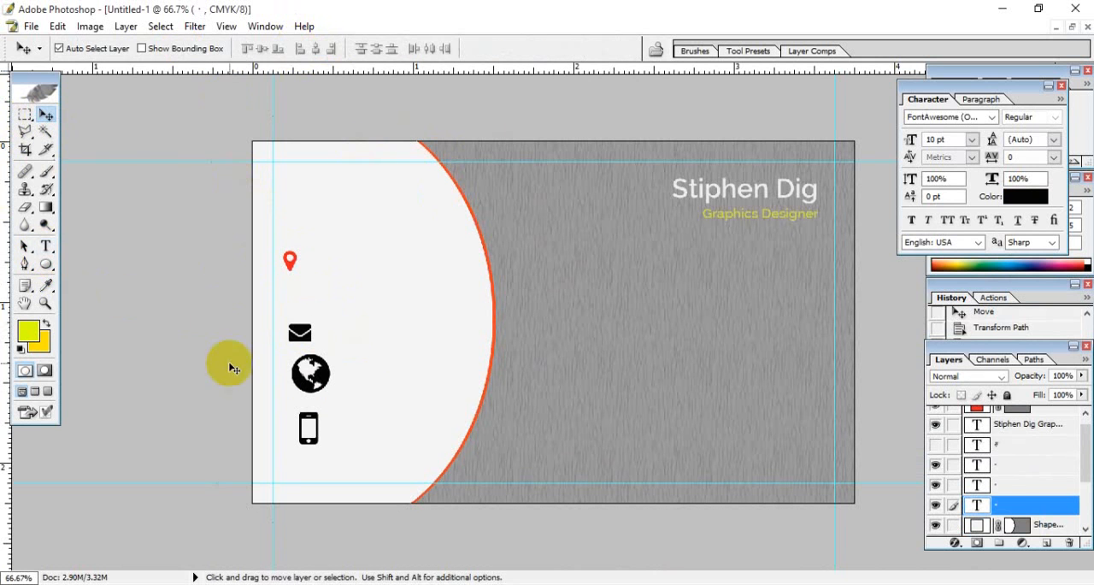
- Reduce the globe icon to a font size of 10 pt and nudge it slightly down
left_click(45, 246)
double_click(330, 379)
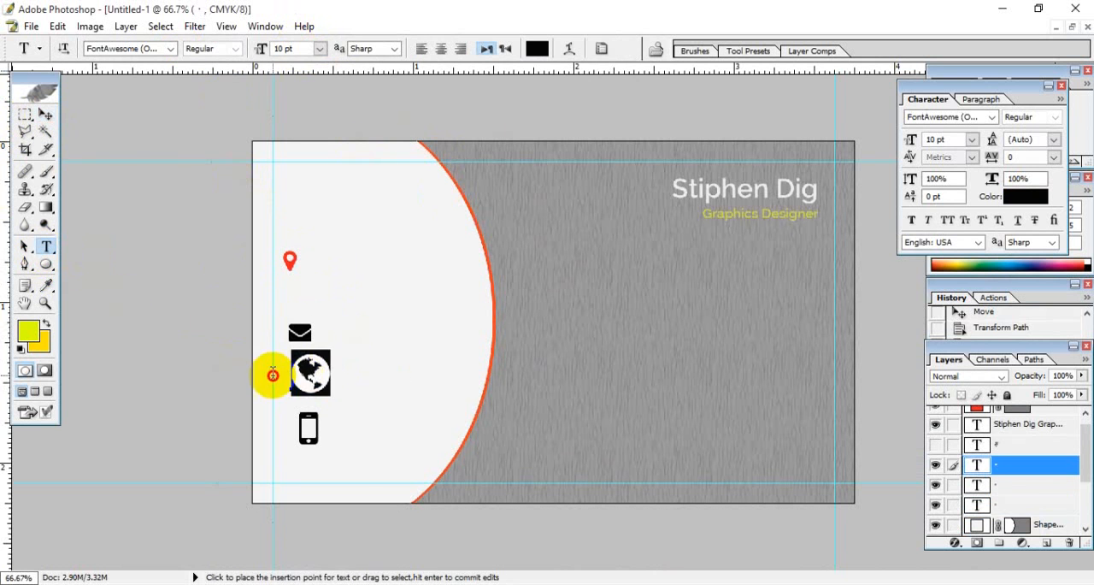
left_click(293, 47)
type("1")
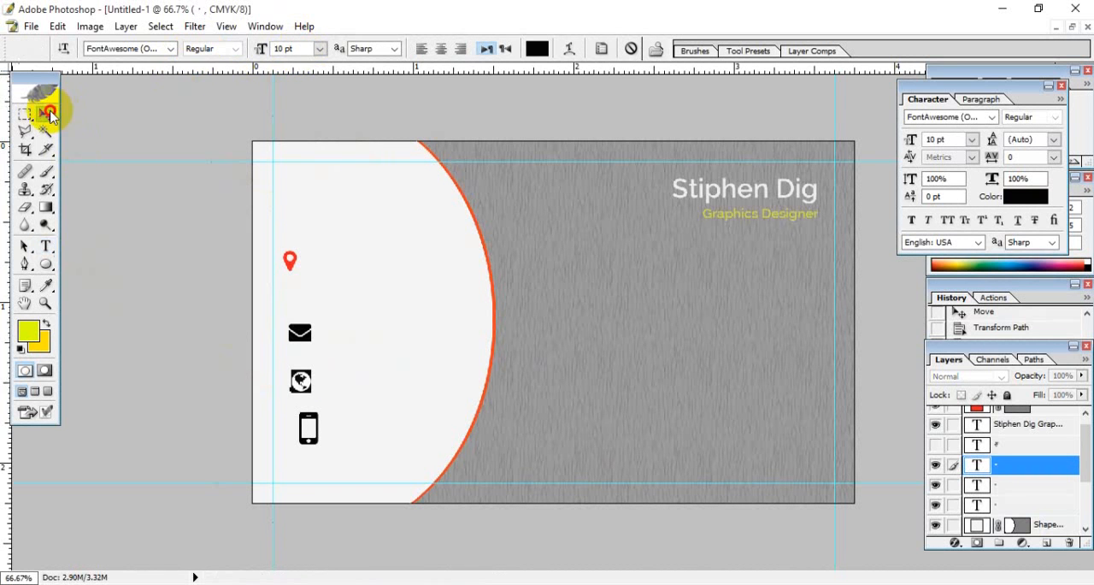
left_click(46, 114)
key("Down")
- Reduce the mobile phone icon to a font size of 10 pt
left_click(45, 246)
double_click(308, 427)
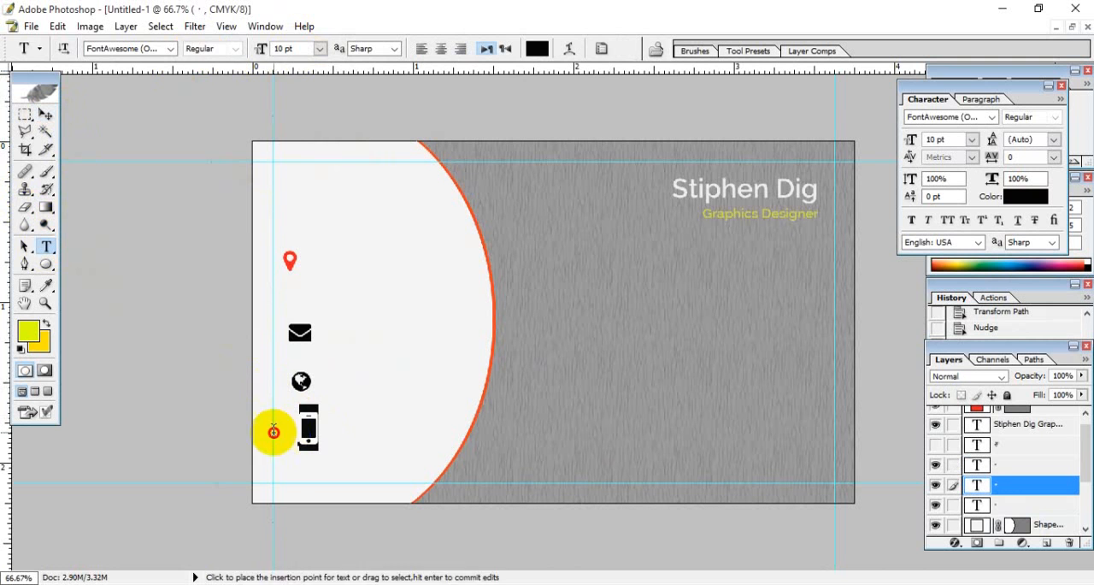
left_click(287, 49)
type("1")
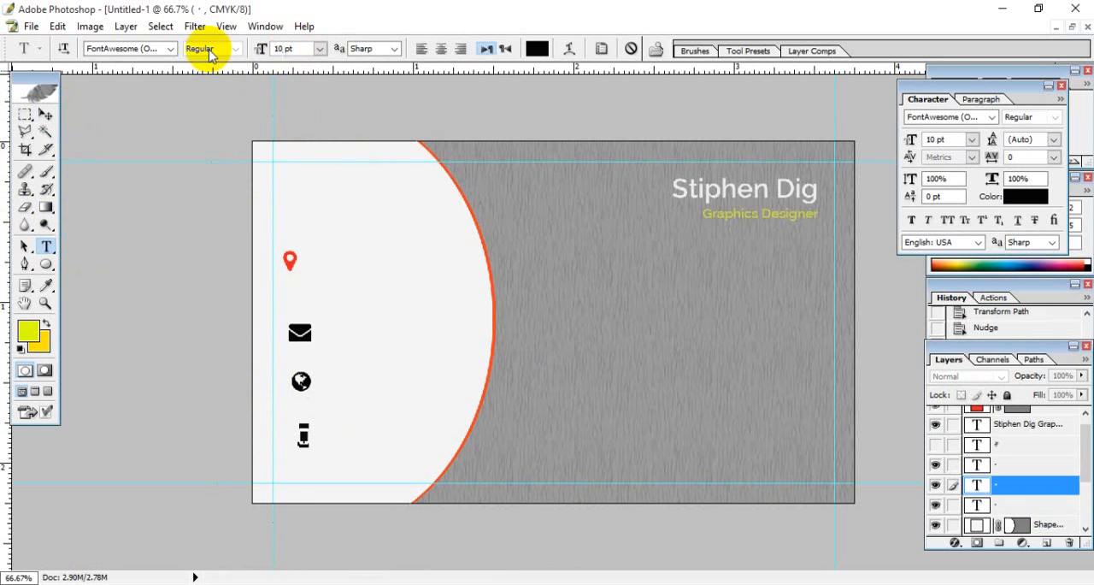
left_click(45, 115)
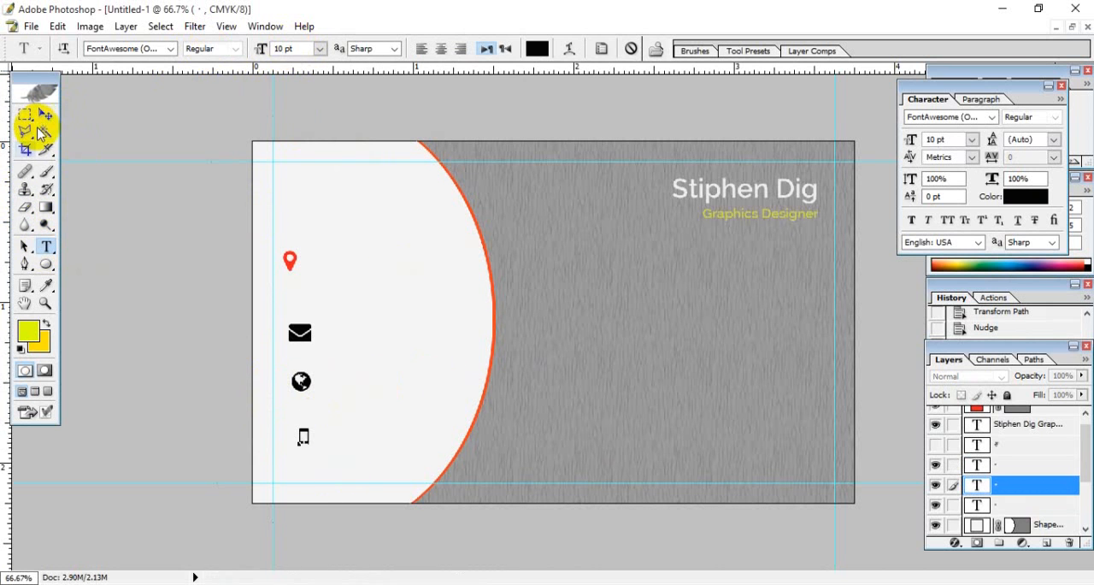
- Move the mobile phone icon up from below the globe to between the location pin and the envelope
left_click(304, 438)
key("ctrl+plus")
key("ctrl+plus")
key("ctrl+plus")
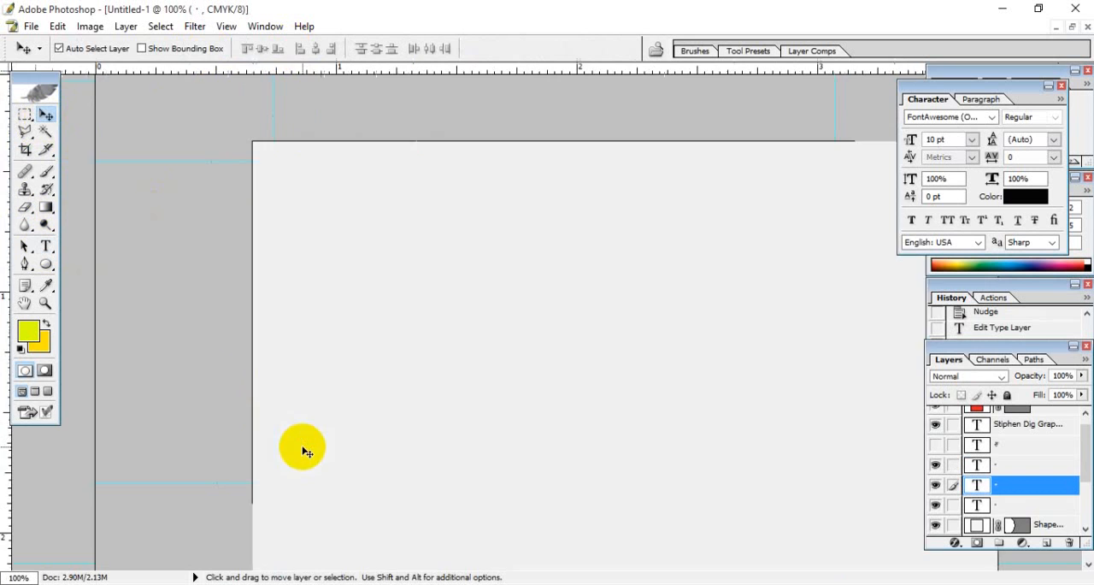
left_click_drag(264, 387, 810, 268)
left_click_drag(548, 270, 516, 270)
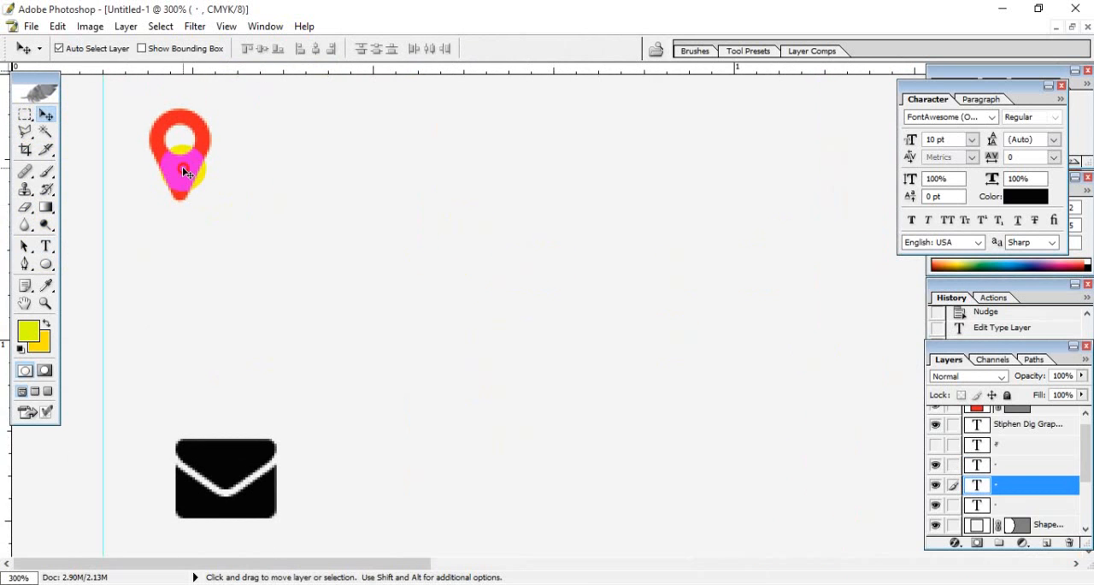
left_click(182, 166)
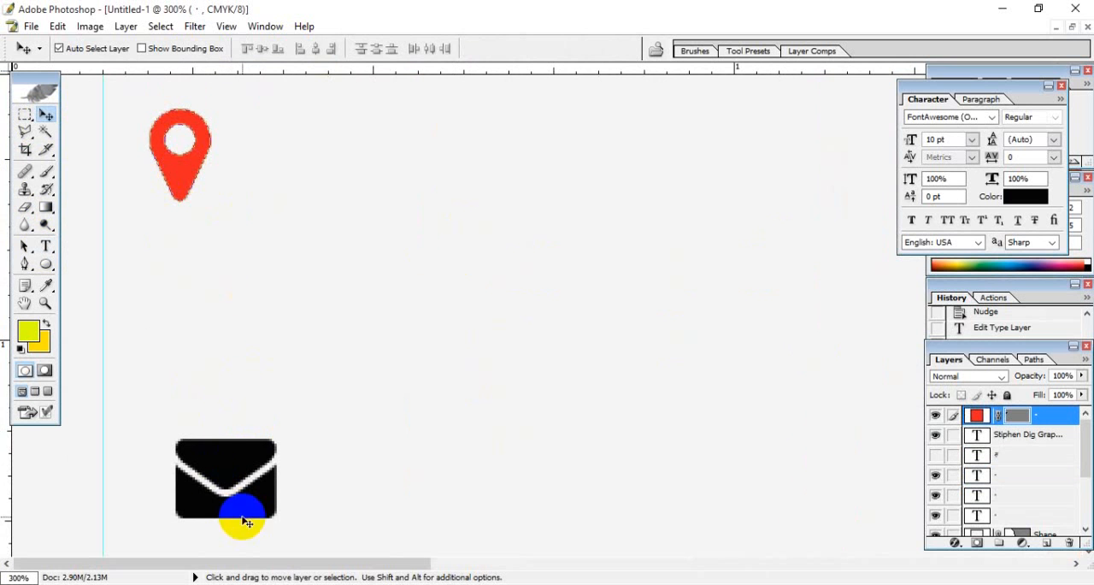
left_click_drag(385, 488, 421, 337)
left_click(254, 495)
left_click_drag(254, 497, 316, 145)
left_click_drag(316, 145, 271, 175)
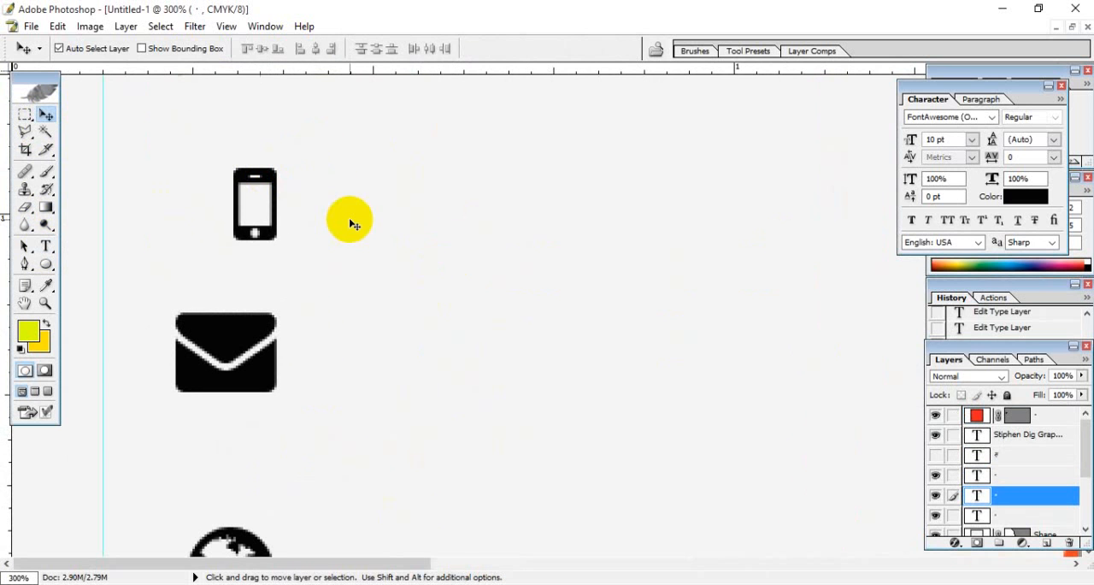
- Line up the phone icon directly under the location pin and place a vertical guide through both icons' centers
left_click_drag(346, 227, 371, 420)
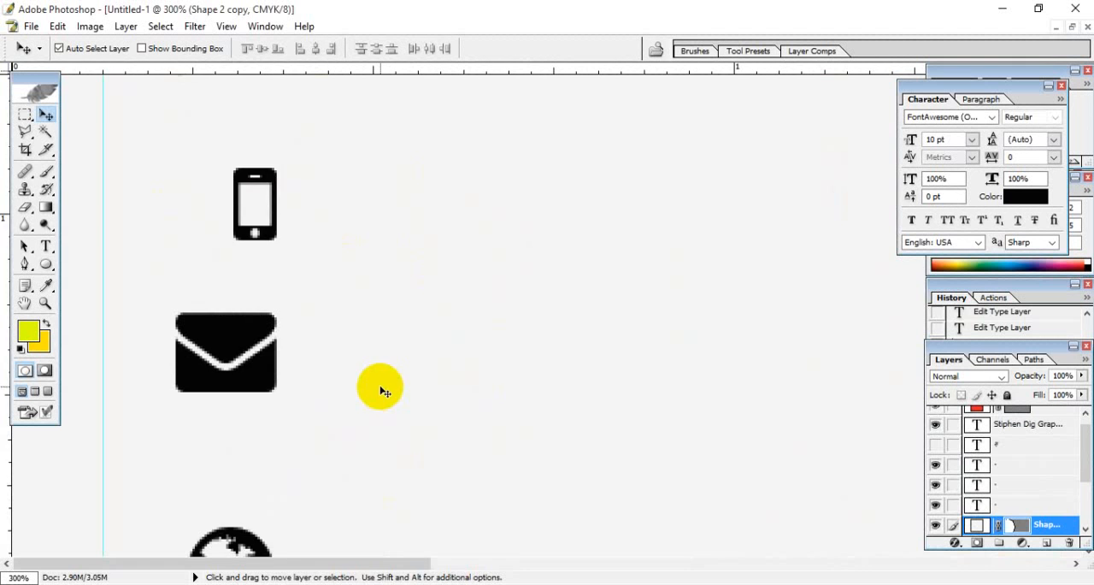
left_click_drag(408, 259, 421, 446)
left_click_drag(266, 365, 192, 407)
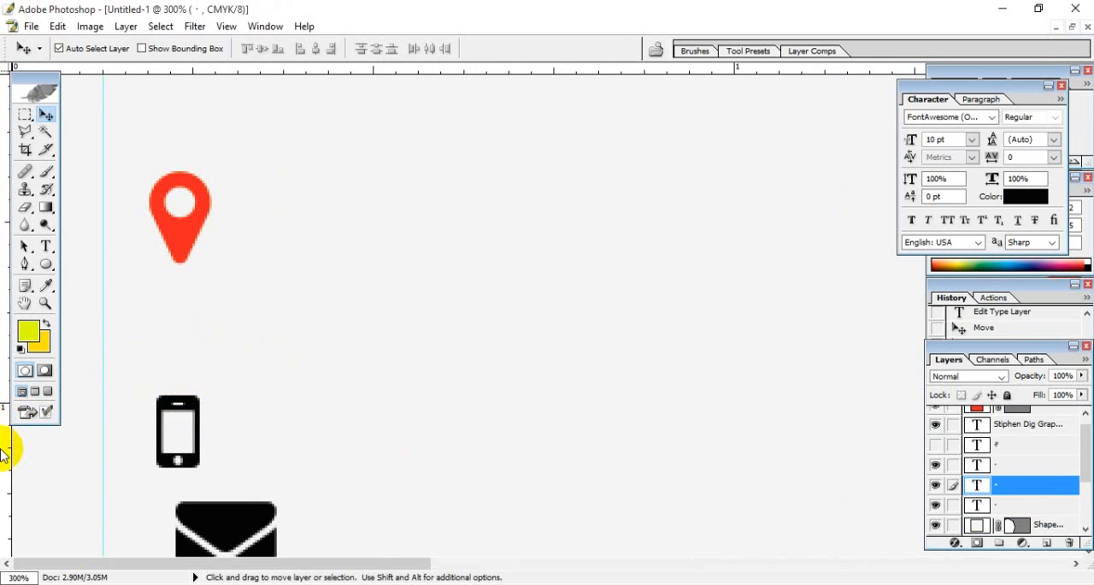
left_click_drag(2, 453, 178, 528)
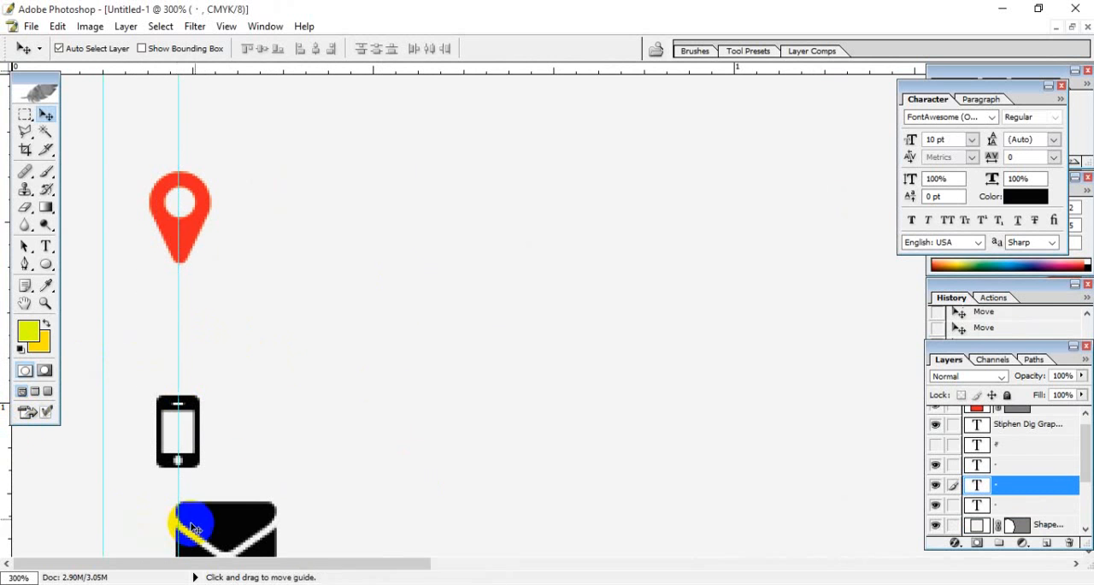
- Center the envelope and globe icons on the new vertical guide, spaced out in a column below the phone
left_click_drag(261, 448, 296, 241)
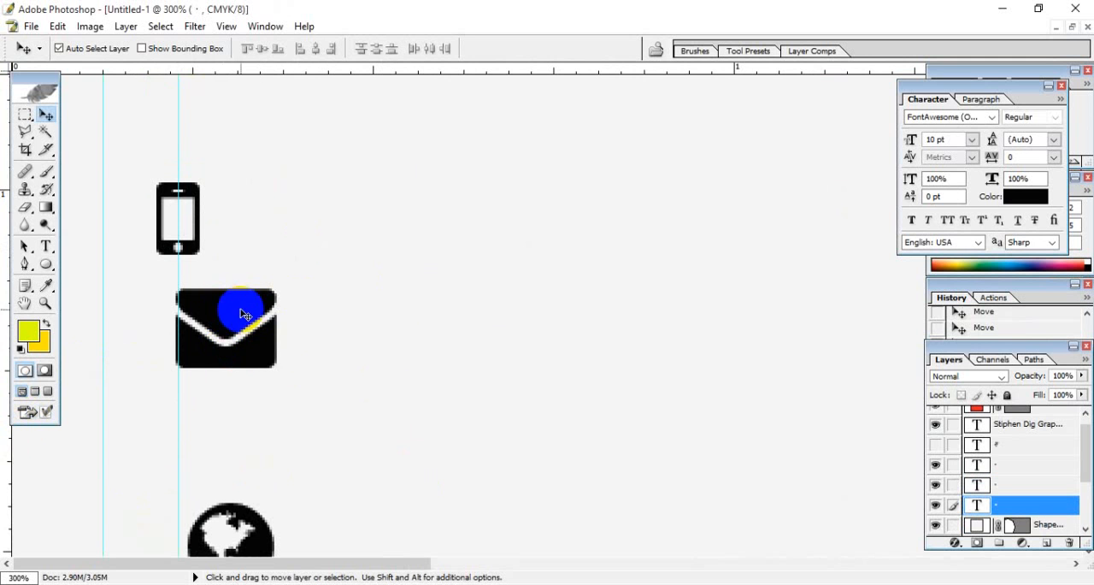
left_click_drag(242, 311, 197, 395)
scroll(247, 410, "down", 5)
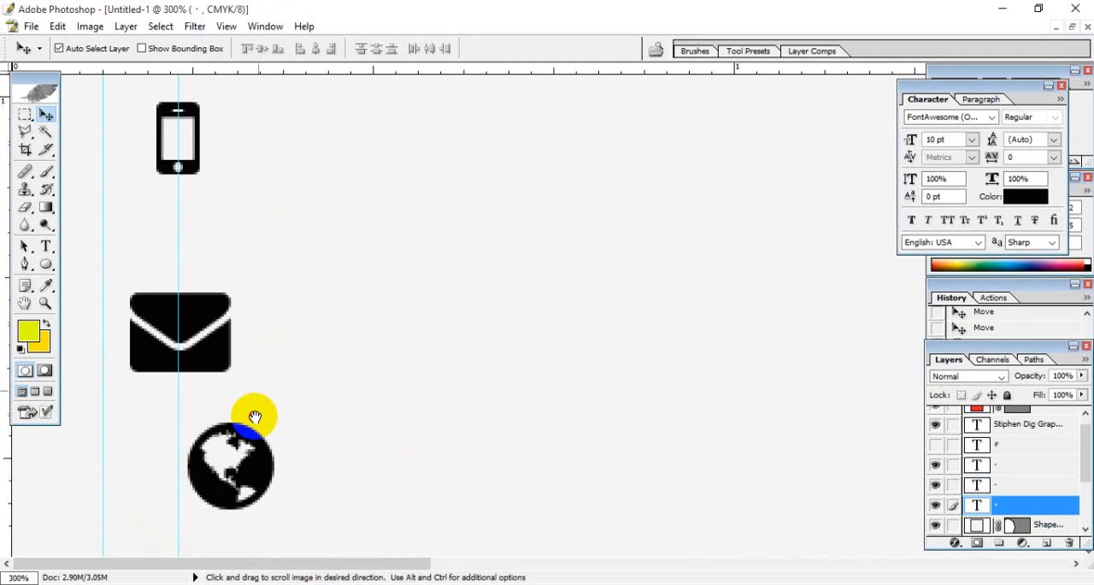
left_click_drag(253, 249, 210, 331)
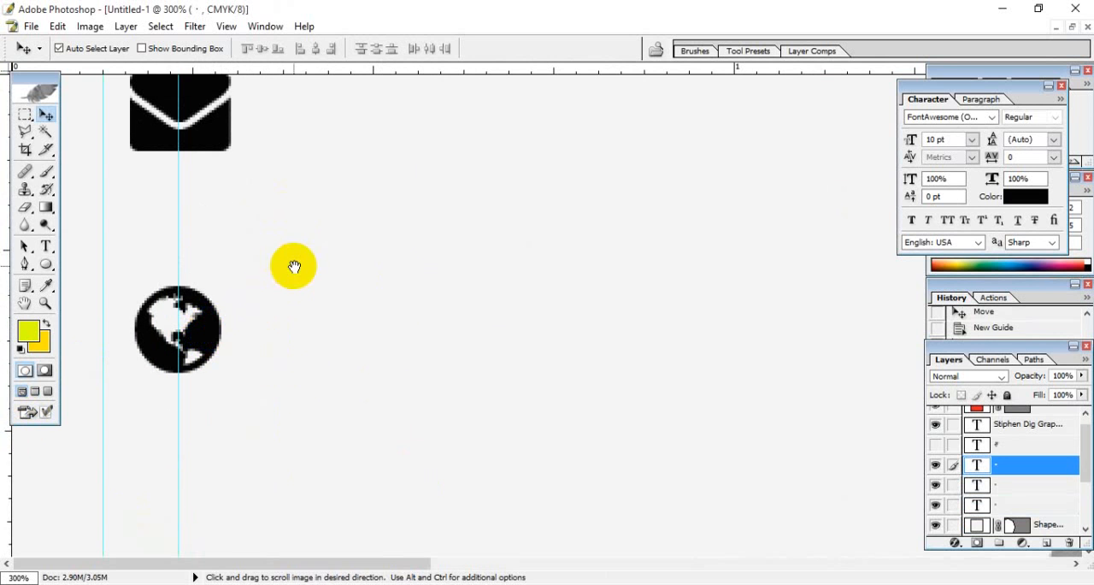
scroll(293, 264, "up", 9)
left_click_drag(312, 359, 368, 129)
left_click_drag(373, 377, 373, 327)
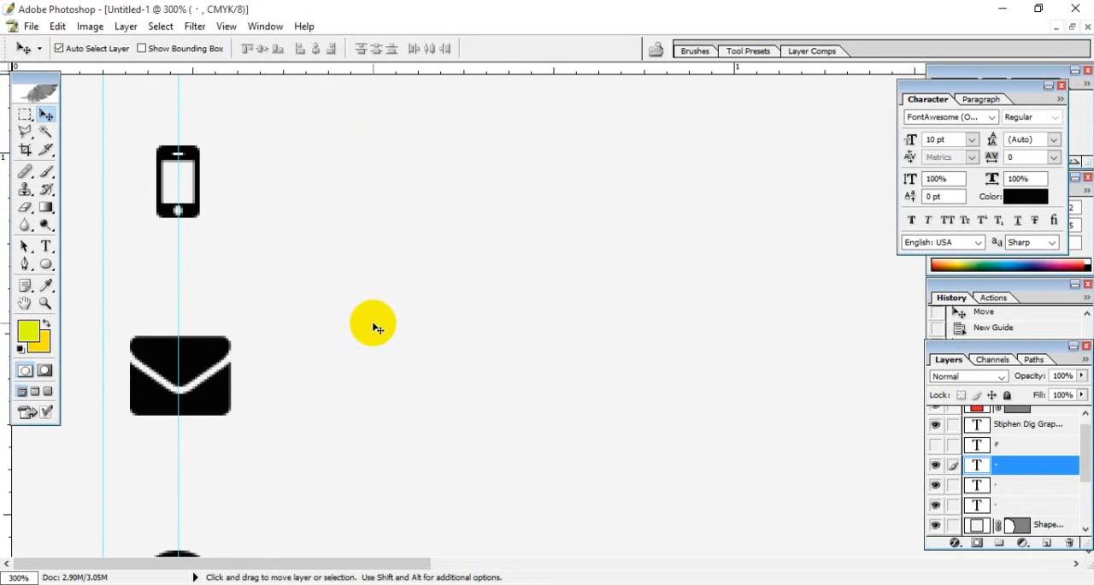
- Shift the globe and envelope icons up along the guide to tighten the spacing of the icon column
key("ctrl+0")
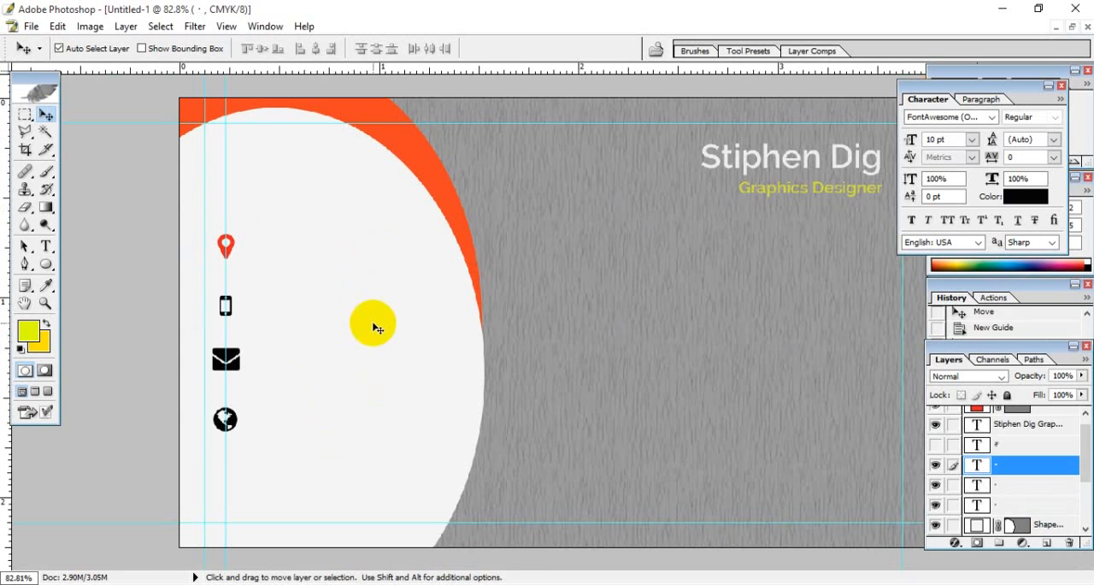
left_click(235, 419)
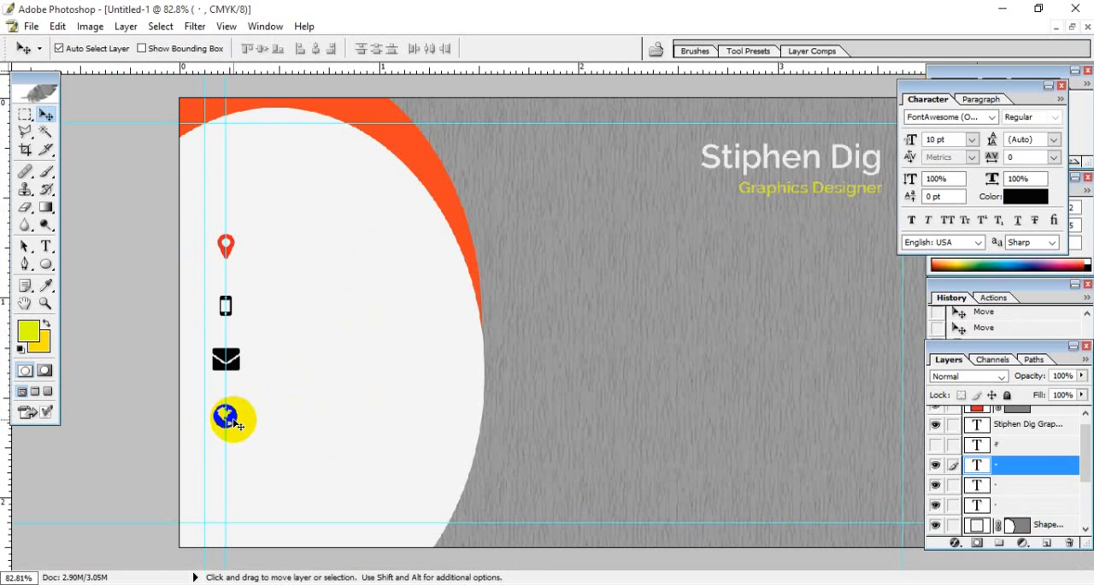
key("shift+Up")
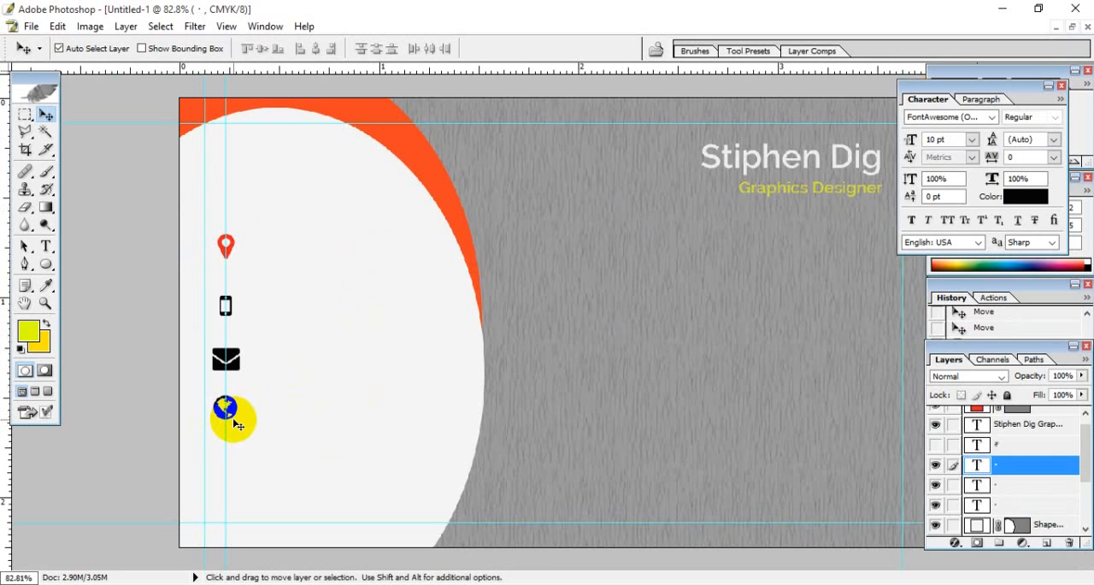
key("shift+Up")
key("shift+Up")
left_click(232, 352)
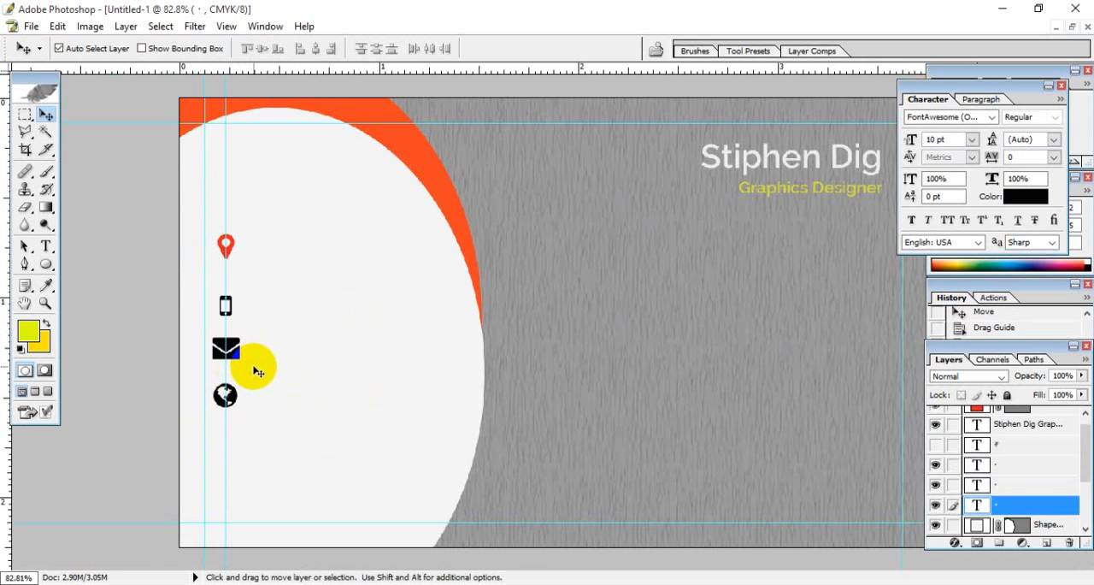
- Draw a paragraph text box about 0.7 x 0.24 inch beside the red location pin
key("ctrl+plus")
key("ctrl+plus")
key("ctrl+plus")
key("ctrl+plus")
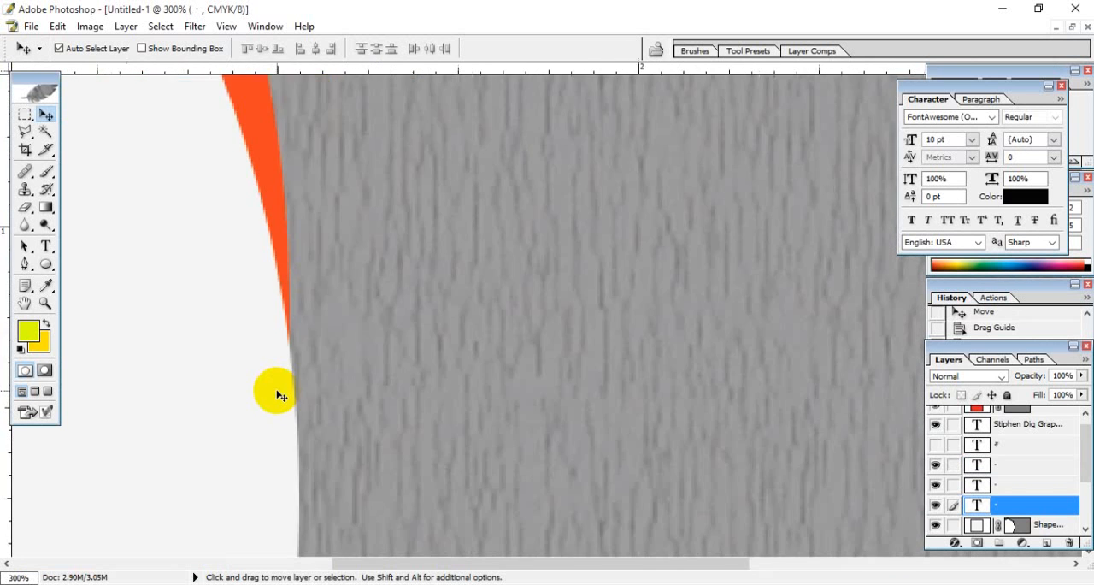
left_click_drag(276, 391, 916, 362)
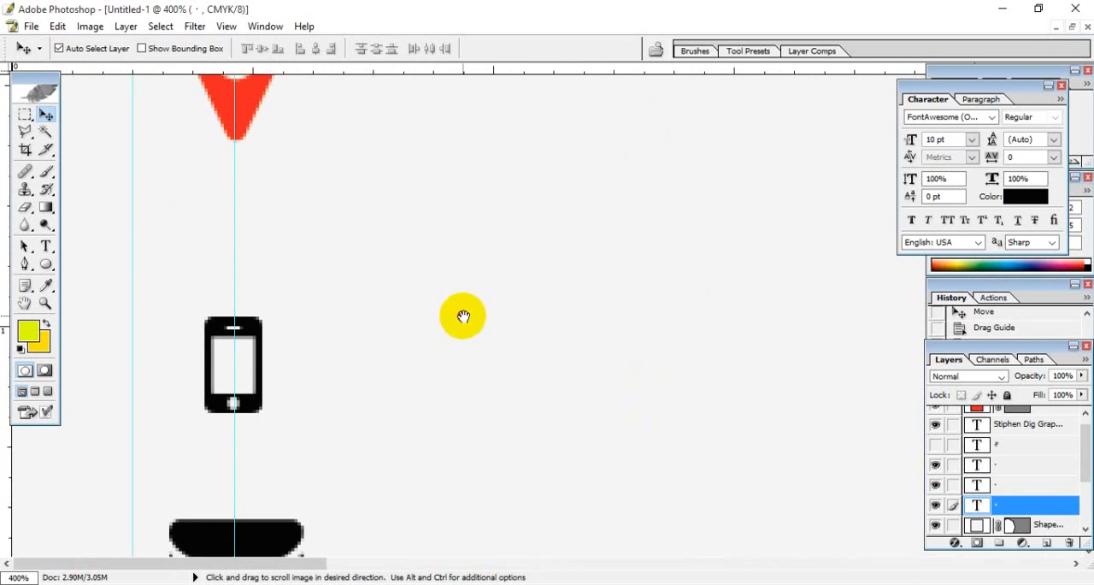
left_click_drag(463, 316, 462, 496)
left_click_drag(452, 275, 356, 208)
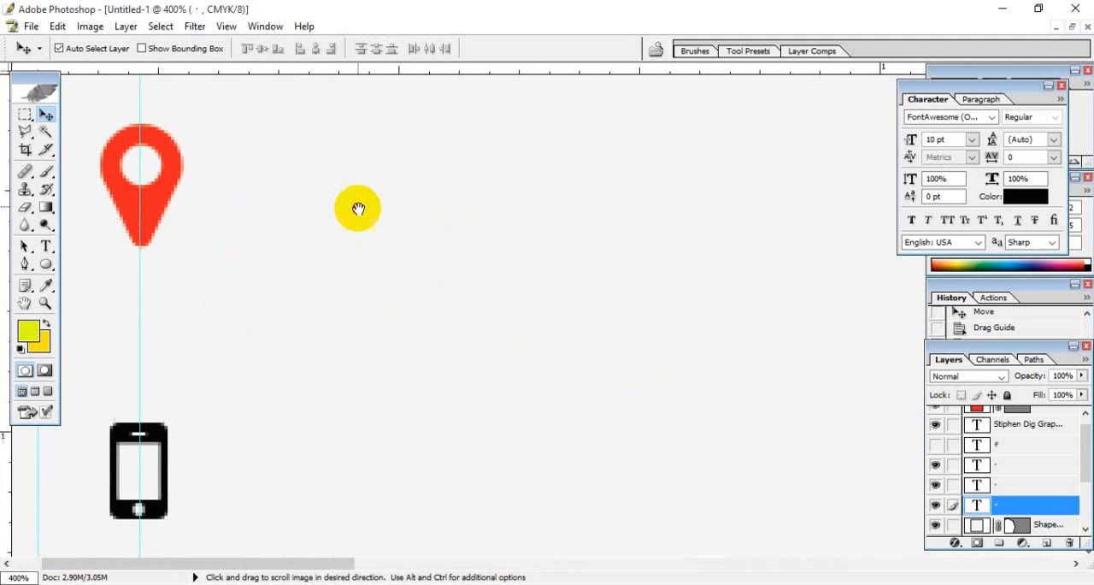
left_click(45, 248)
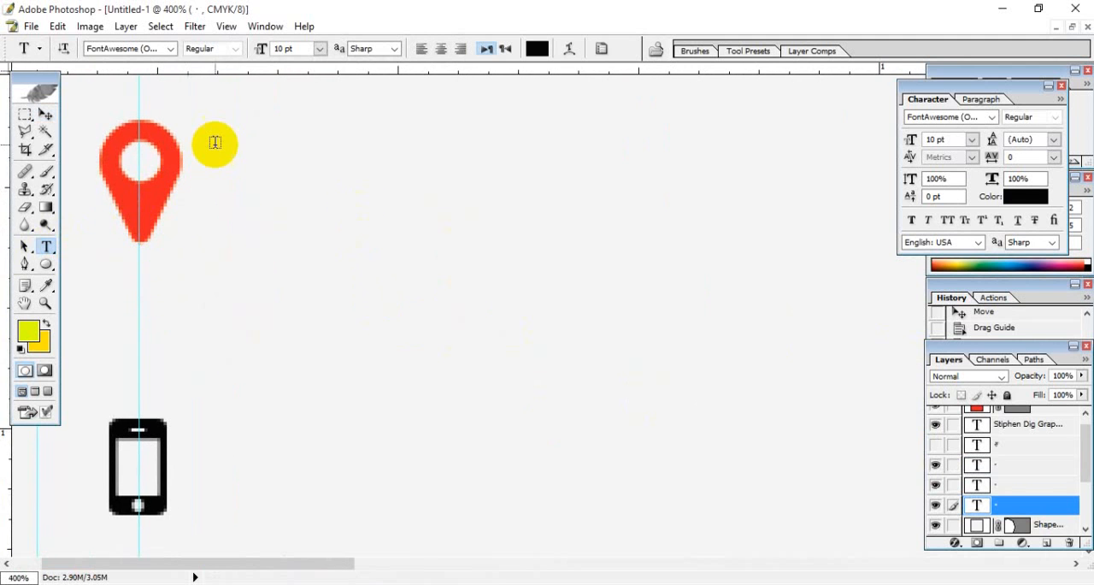
left_click_drag(212, 134, 911, 368)
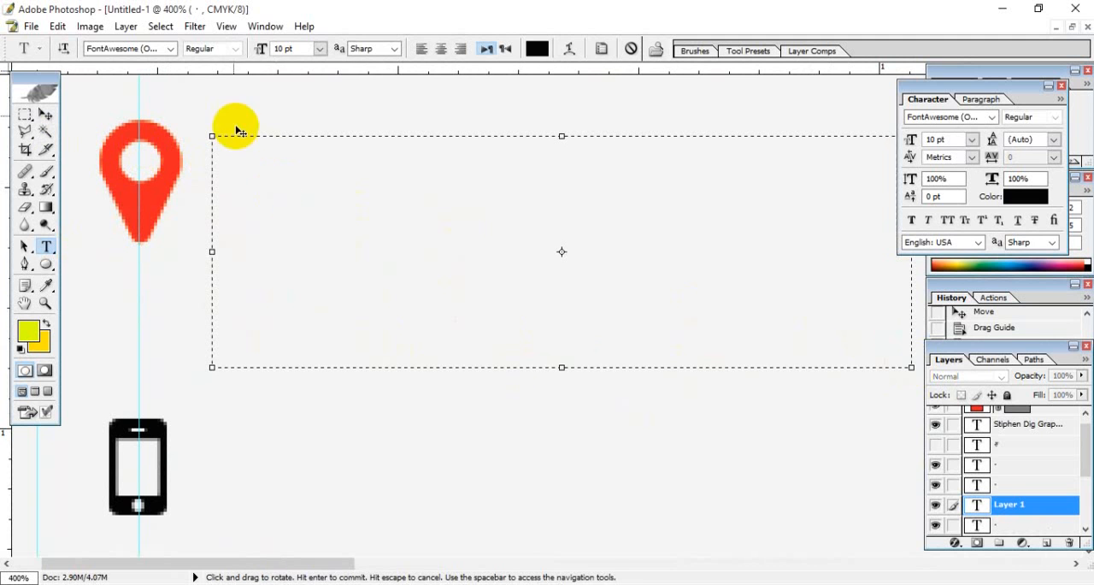
- Try sample letters at 7.5 pt in the new text box and delete them
left_click(299, 48)
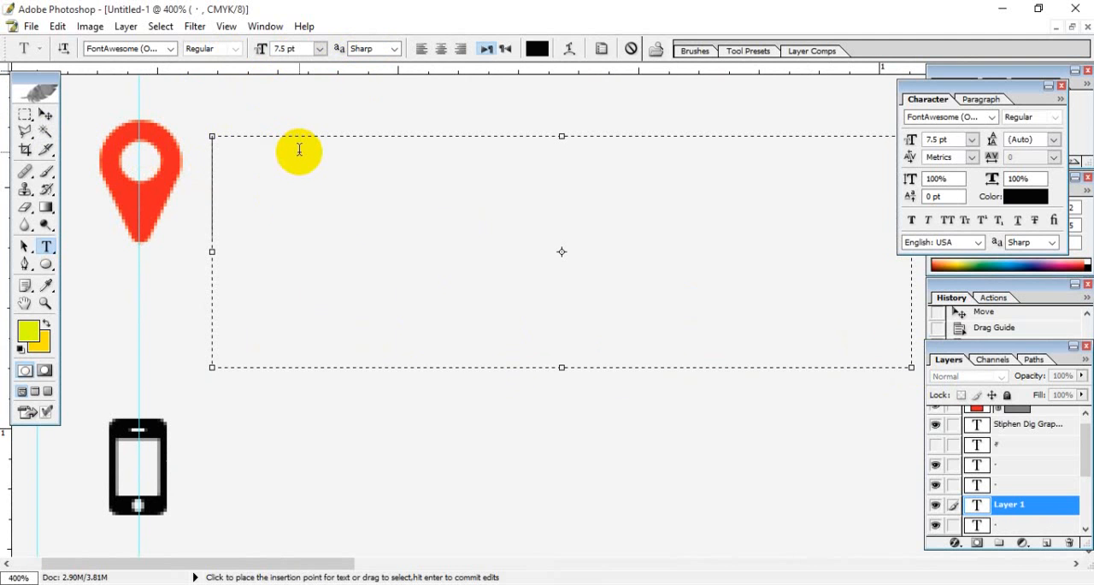
type("lasd")
key("BackSpace")
key("BackSpace")
key("Left")
- Set the text size in the box beside the pin to 8 pt and enter the placeholder asdf
left_click(294, 49)
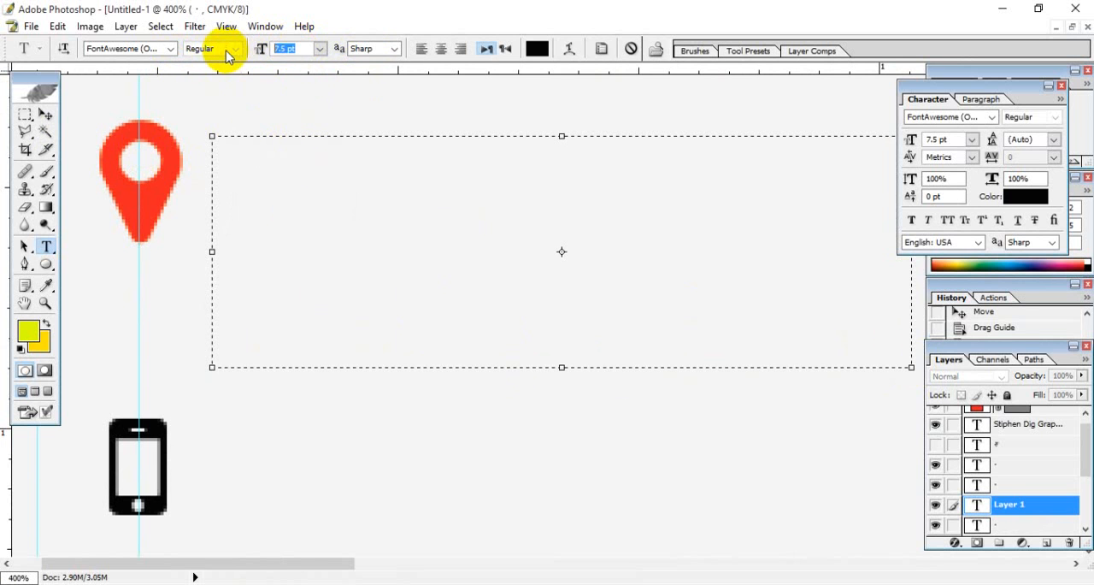
type("asdf")
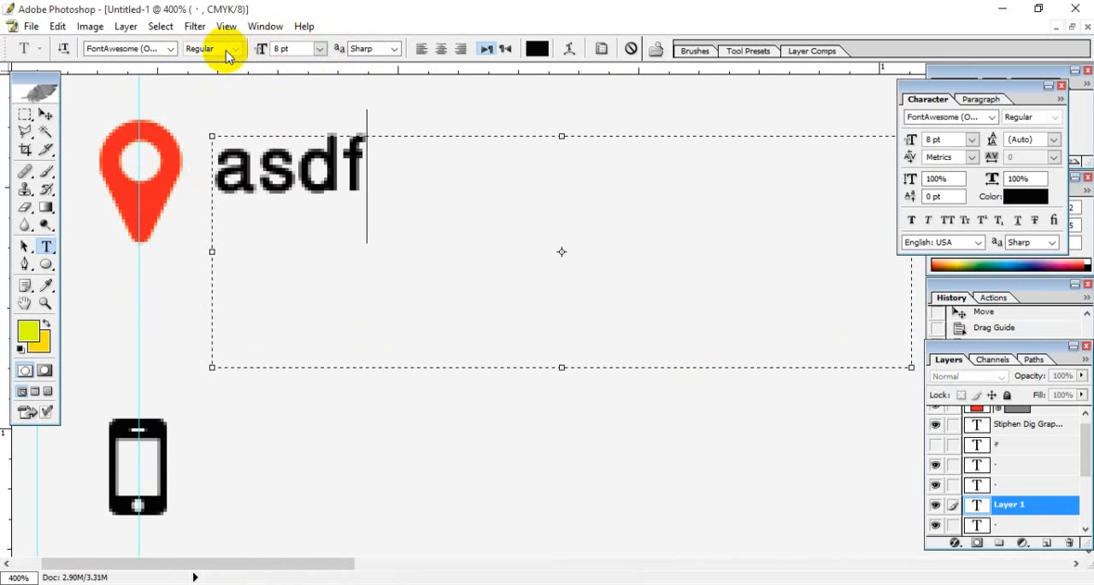
- Replace the placeholder beside the location pin with the first line of the postal address, ending in a comma
key("BackSpace")
key("BackSpace")
key("BackSpace")
key("BackSpace")
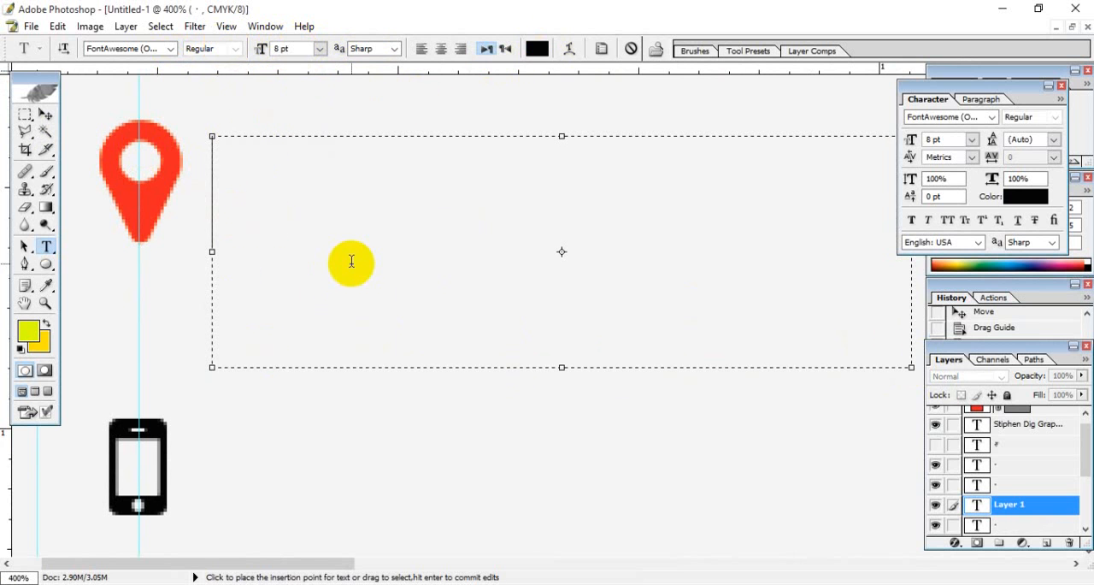
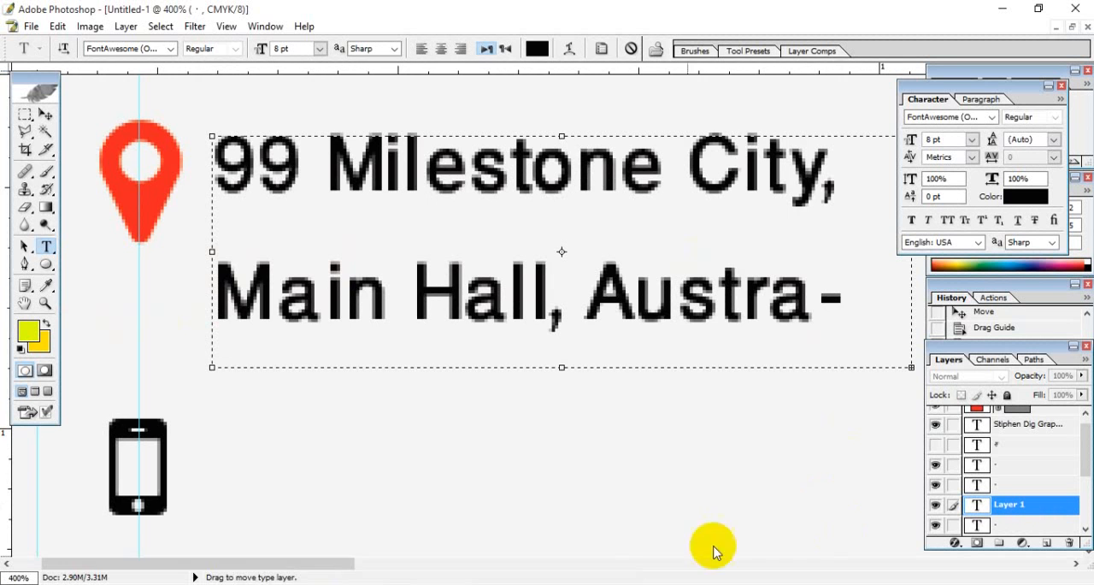
- Widen the address text box to about 0.86 inch so the country name fits on its line, and commit the text
left_click_drag(351, 564, 439, 560)
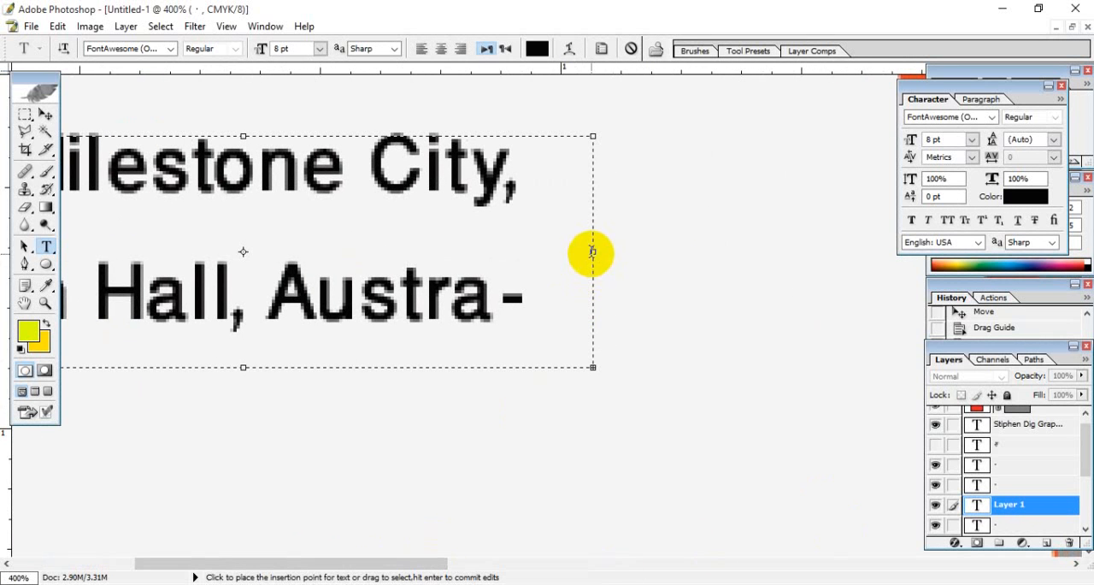
left_click_drag(593, 252, 724, 261)
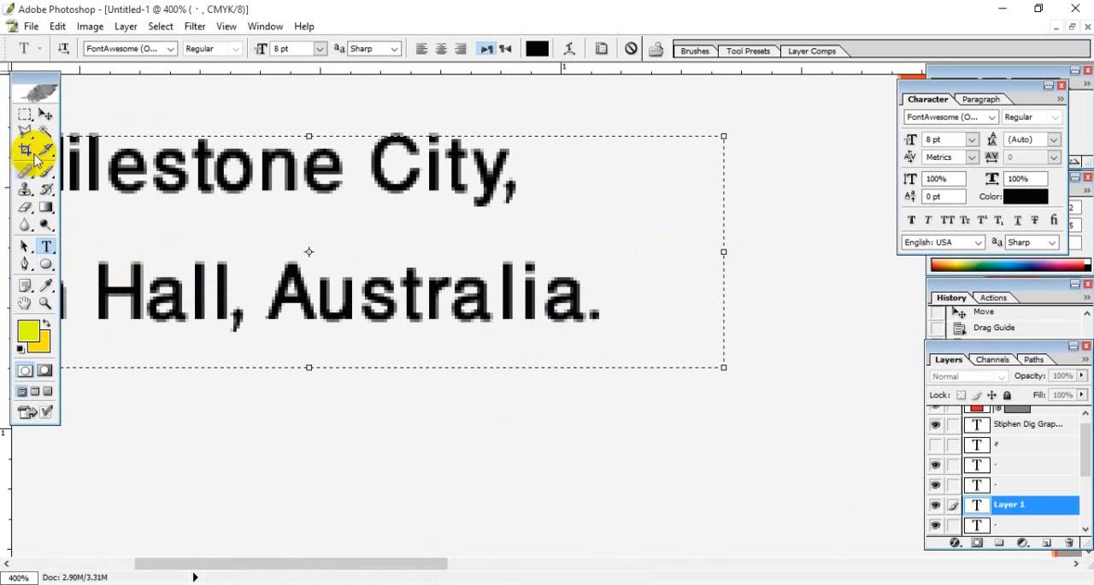
left_click(45, 114)
key("ctrl+0")
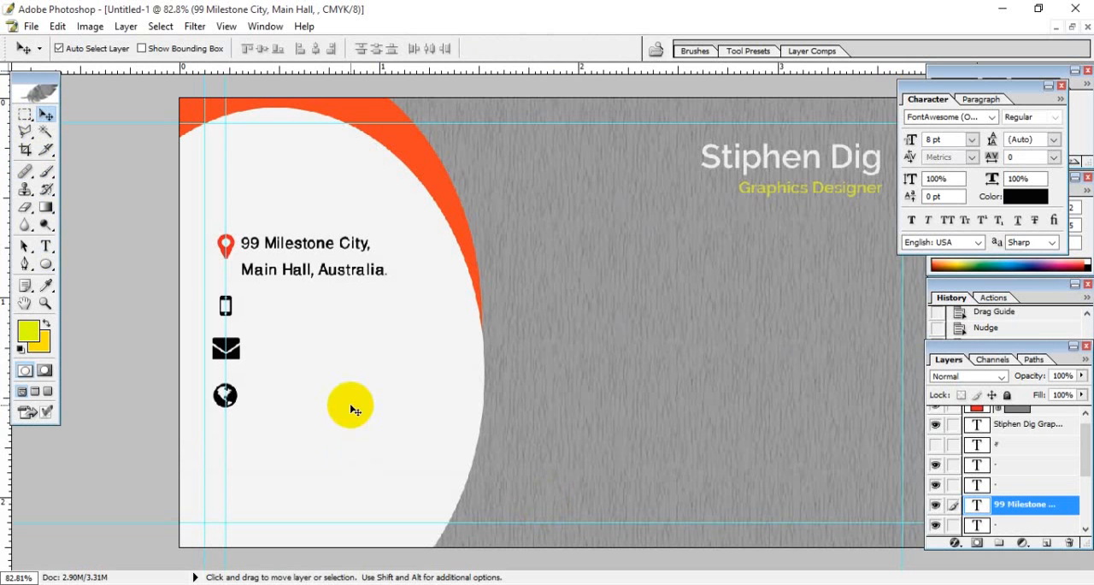
- Select both lines of the address text and change their font to Raleway
left_click(45, 245)
left_click(283, 270)
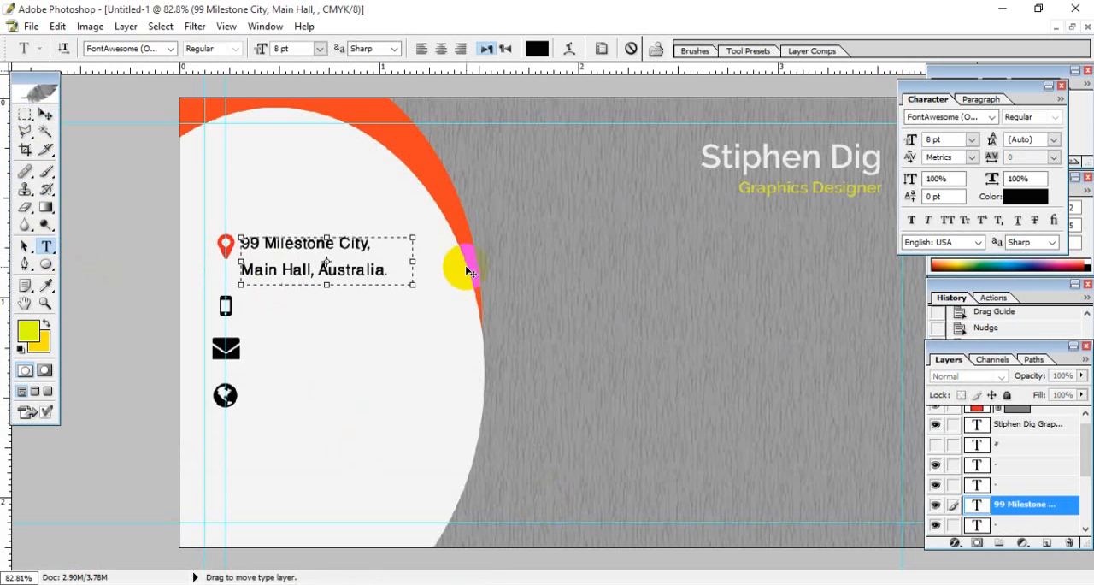
left_click_drag(408, 266, 232, 245)
left_click(141, 49)
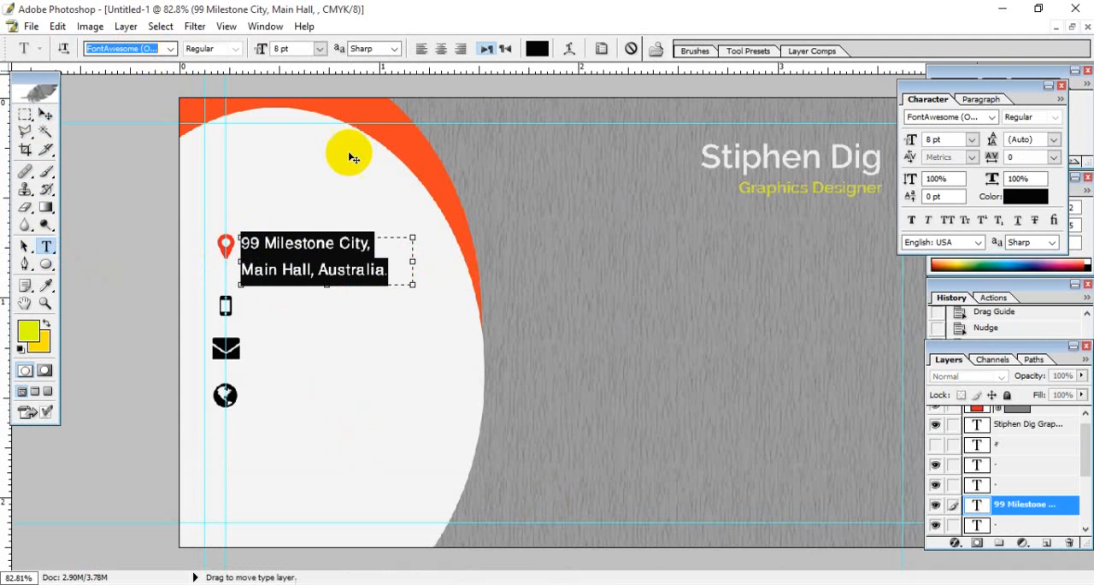
key("Up")
key("Up")
key("Up")
key("Up")
key("Up")
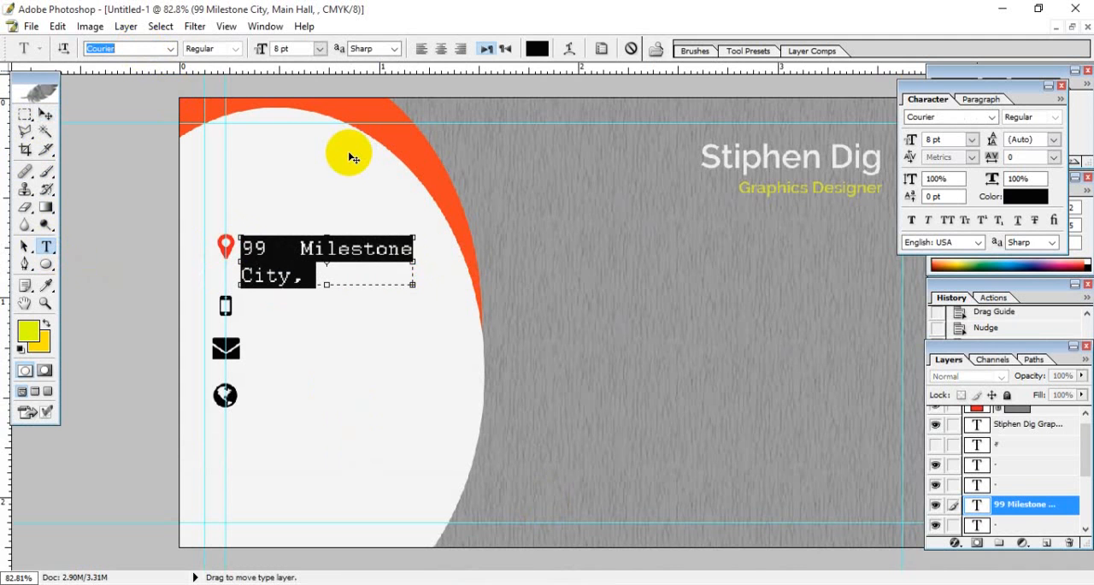
key("Up")
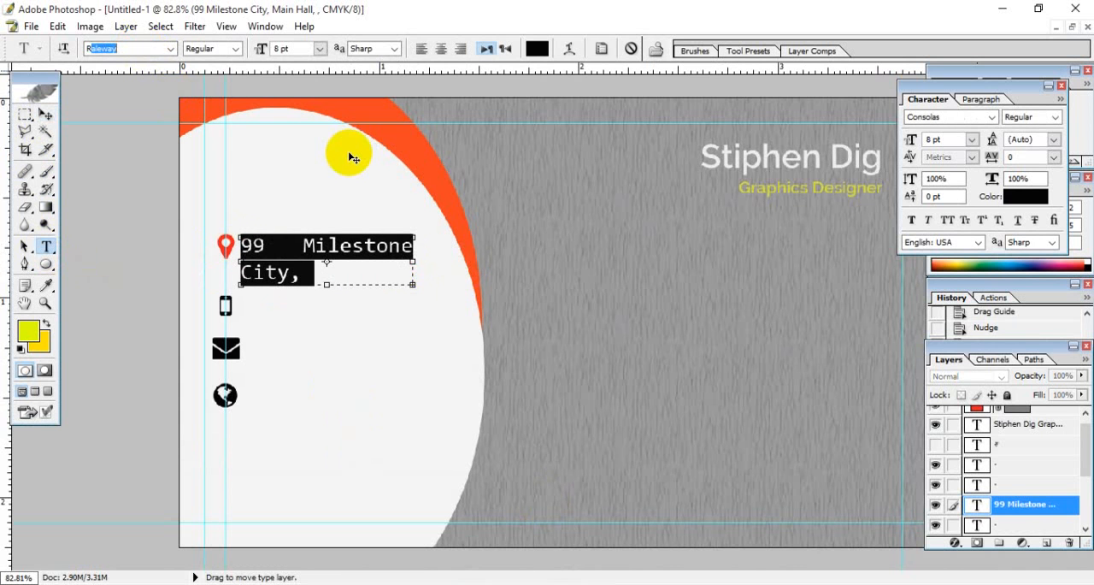
key("Return")
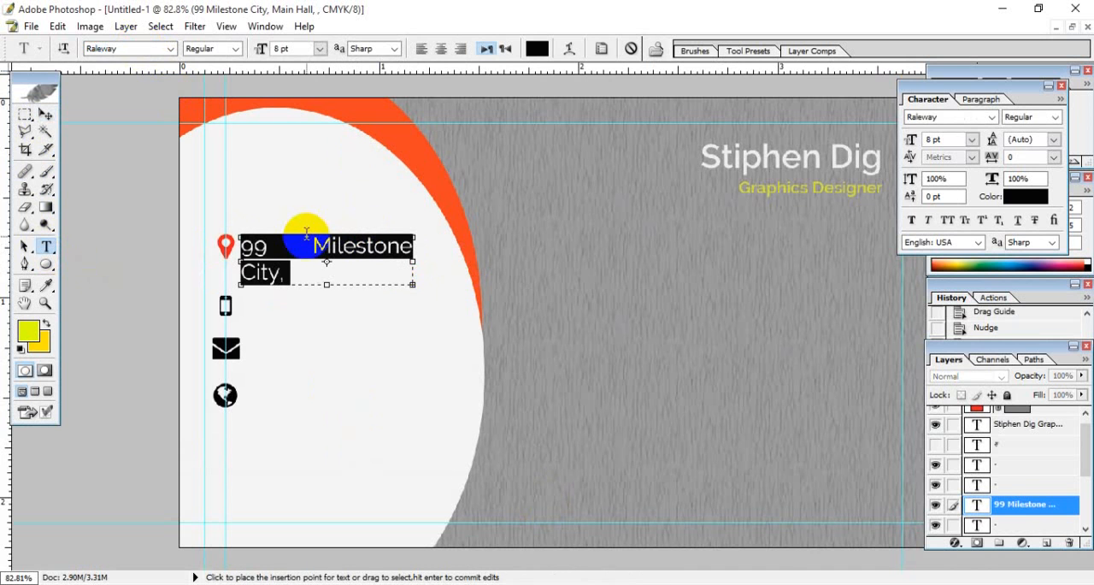
- Set the address text size to 7 pt and commit the edit
left_click(290, 49)
type("7")
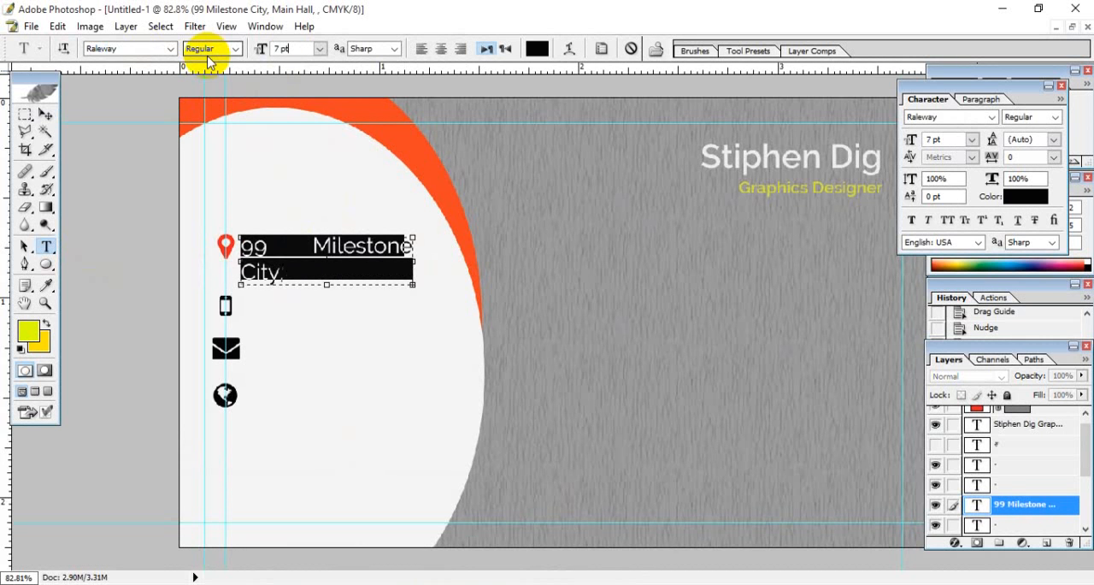
key("Return")
left_click(352, 259)
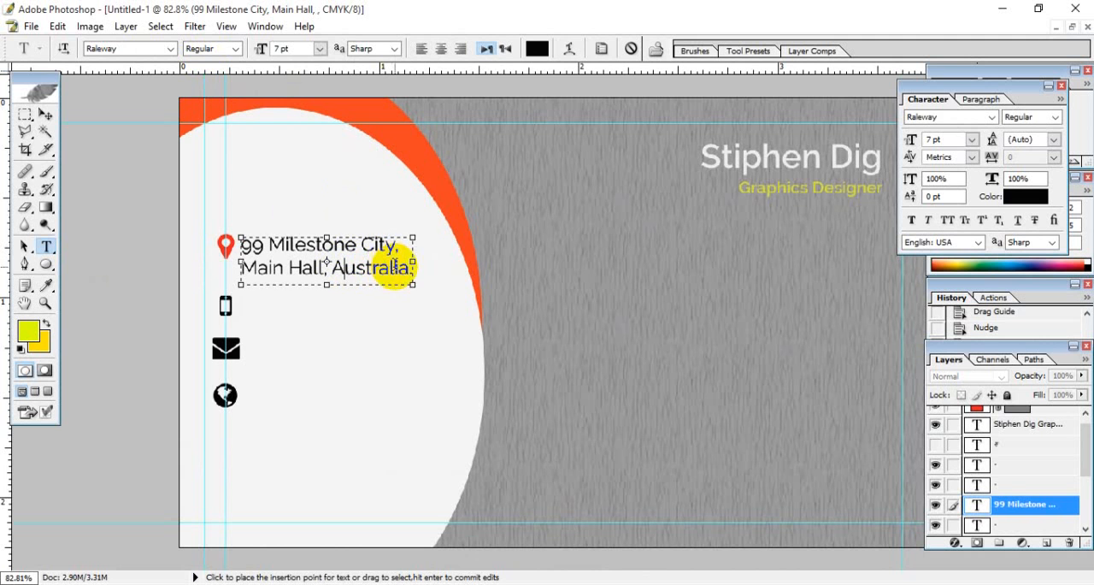
left_click(45, 114)
left_click(367, 383)
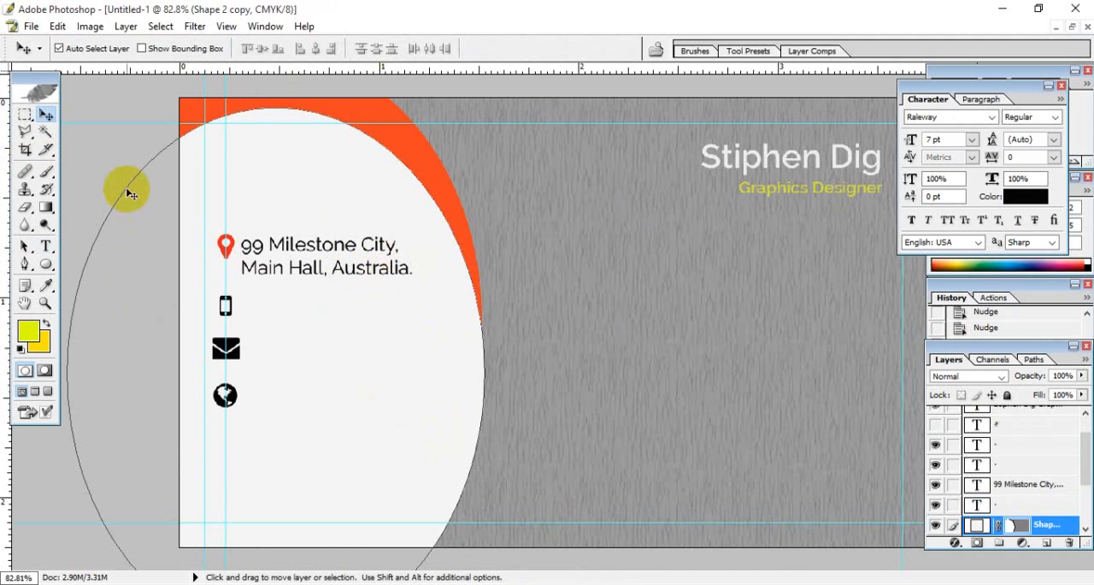
- Nudge the address text up to centre it on the location pin and slightly right, away from the icon
left_click(284, 244)
key("Up")
key("Up")
key("Up")
key("Up")
key("Up")
key("Up")
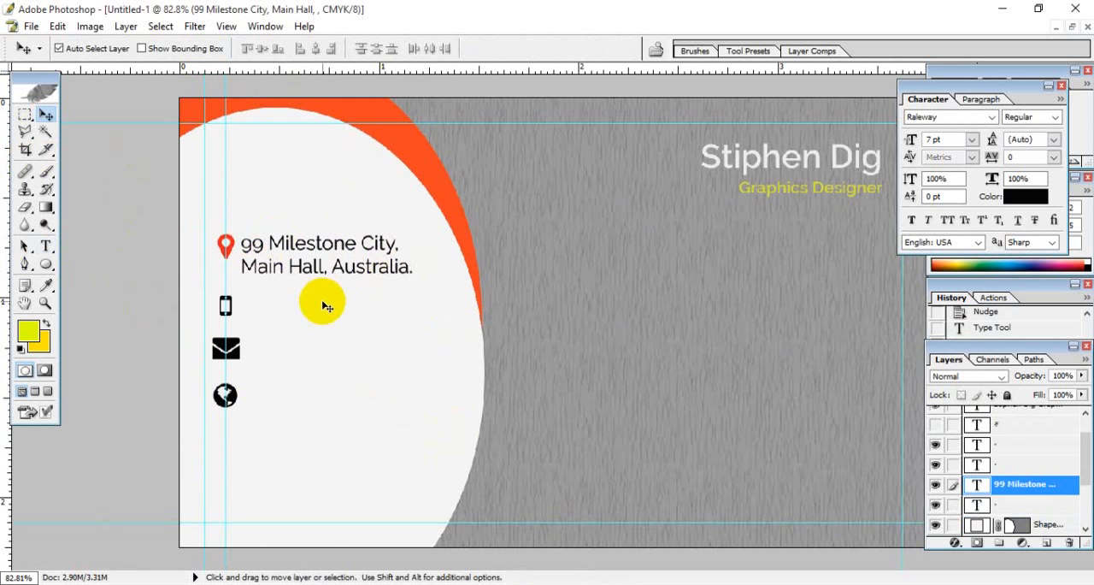
key("Down")
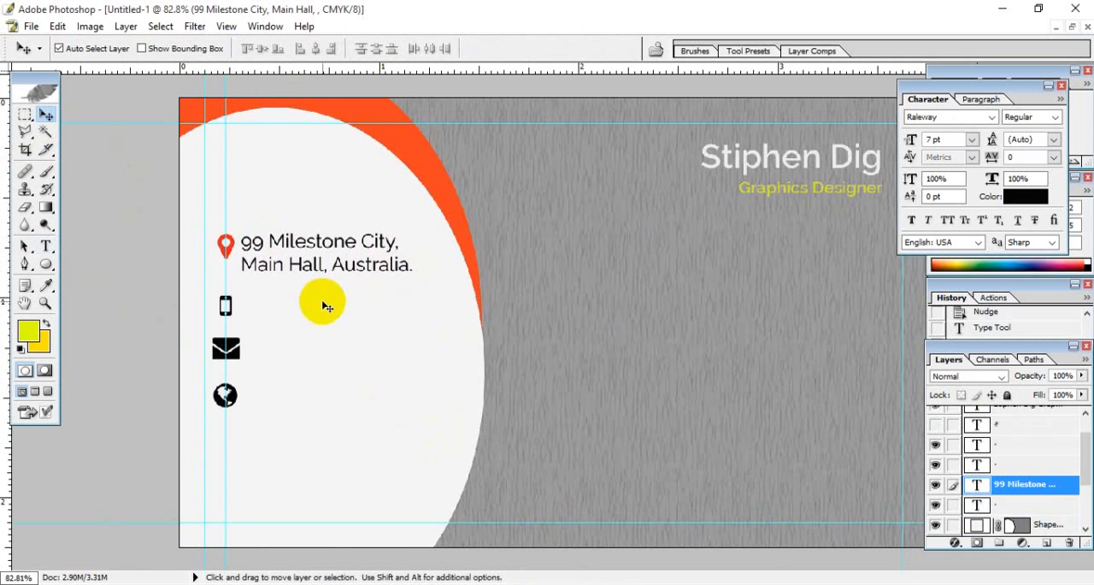
key("Up")
key("Up")
key("Up")
key("Up")
key("Up")
key("Up")
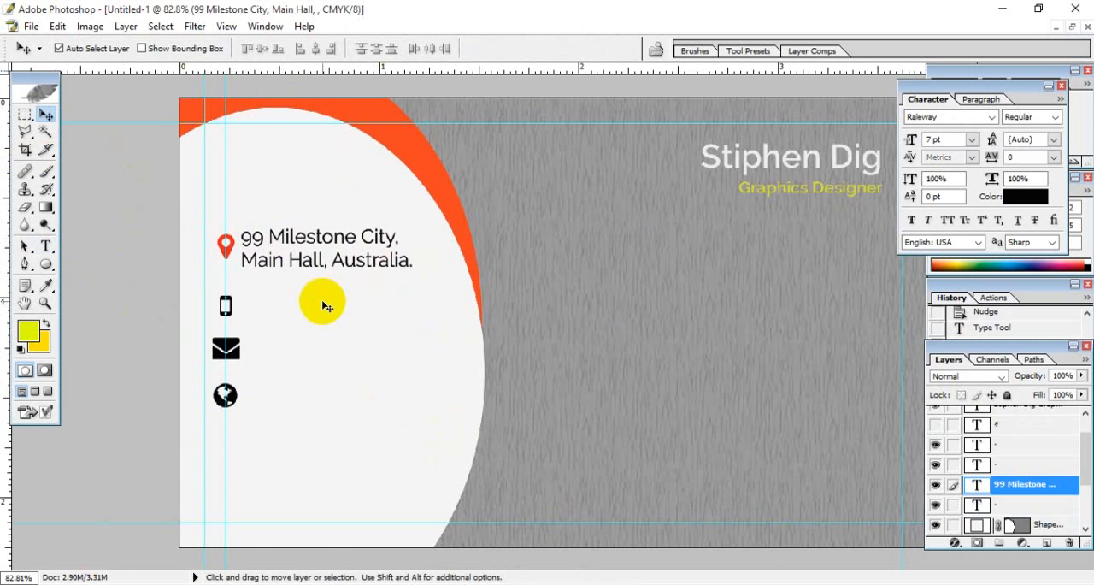
key("Right")
key("Right")
key("Right")
key("Right")
key("Right")
key("Right")
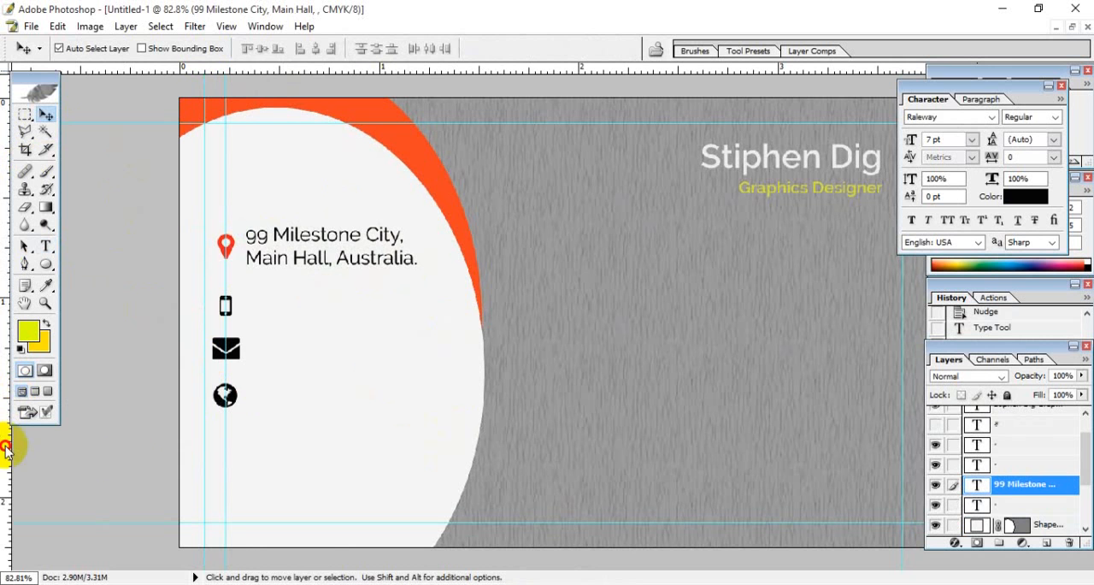
- Add a vertical guide right of the icons, nudge the address text toward it, and align the guide with the text's left edge at about 0.36 inch
left_click_drag(6, 450, 264, 464)
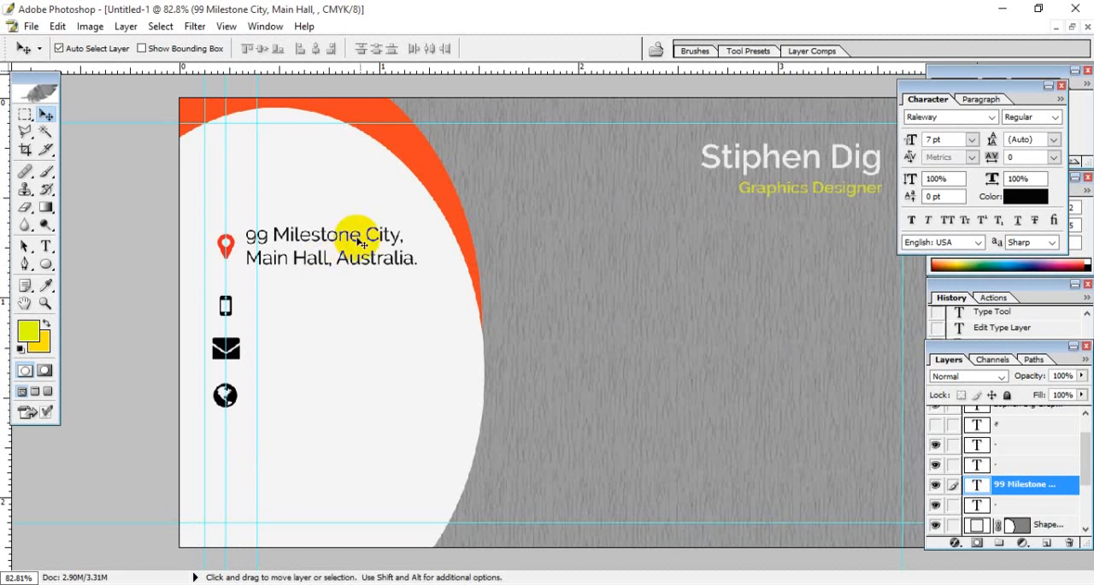
key("Right")
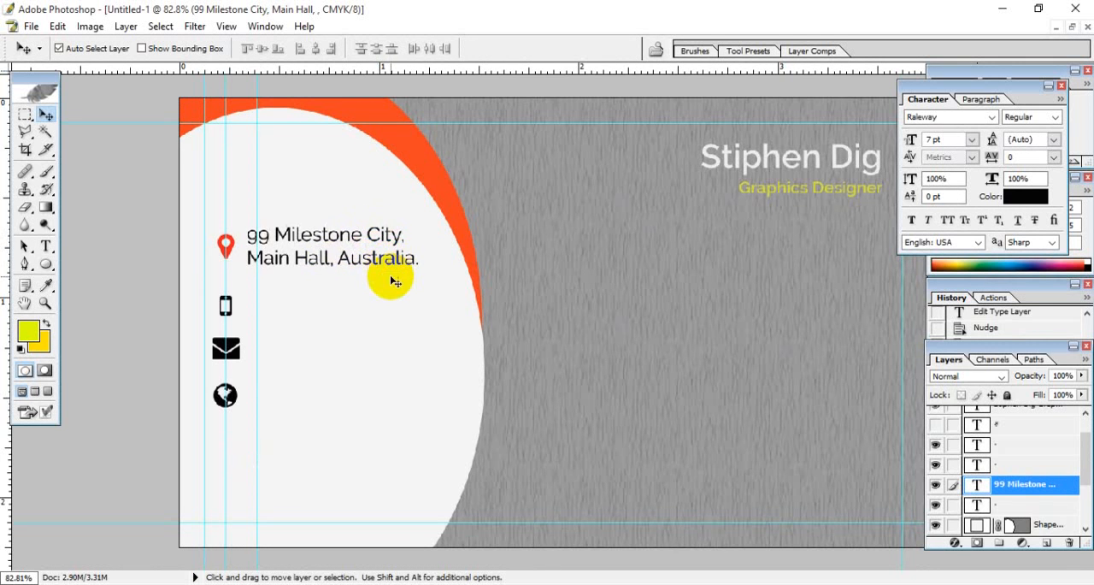
key("shift+Right")
key("Right")
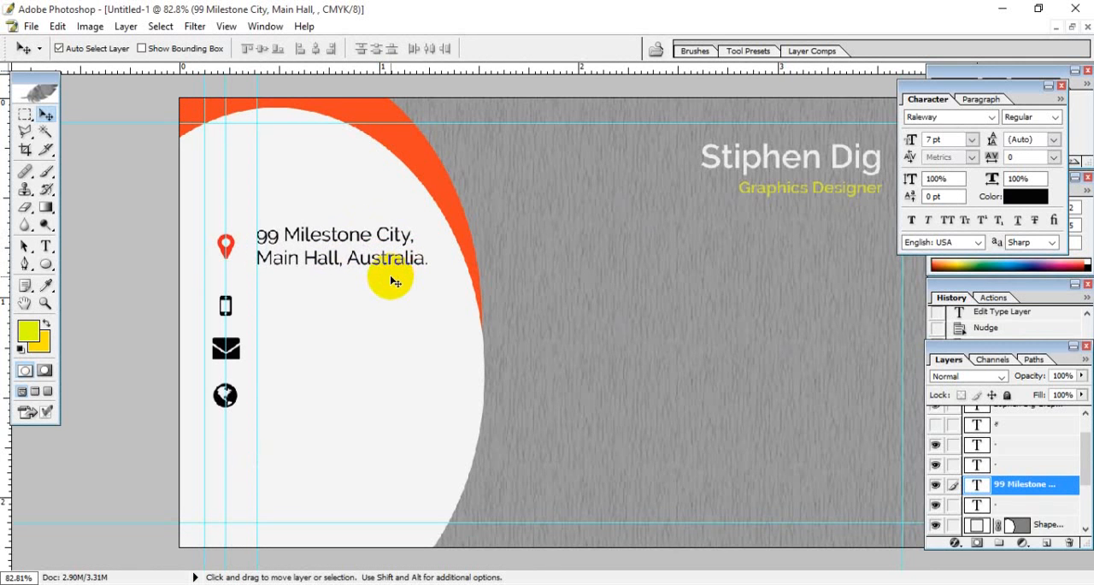
key("Left")
key("Left")
key("Left")
key("Left")
key("Left")
key("Left")
key("Left")
key("Left")
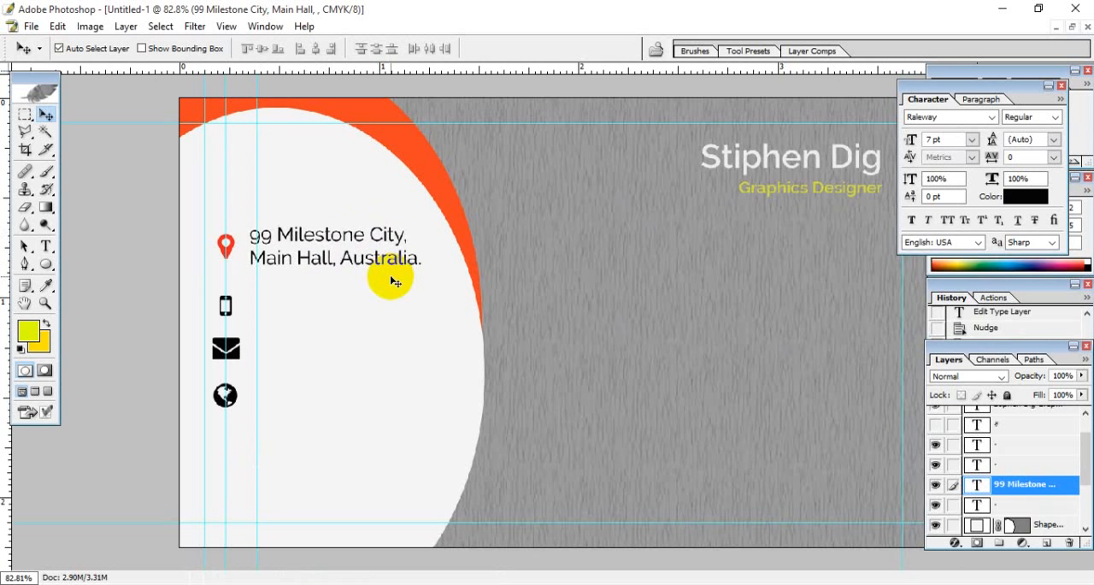
key("Right")
key("Right")
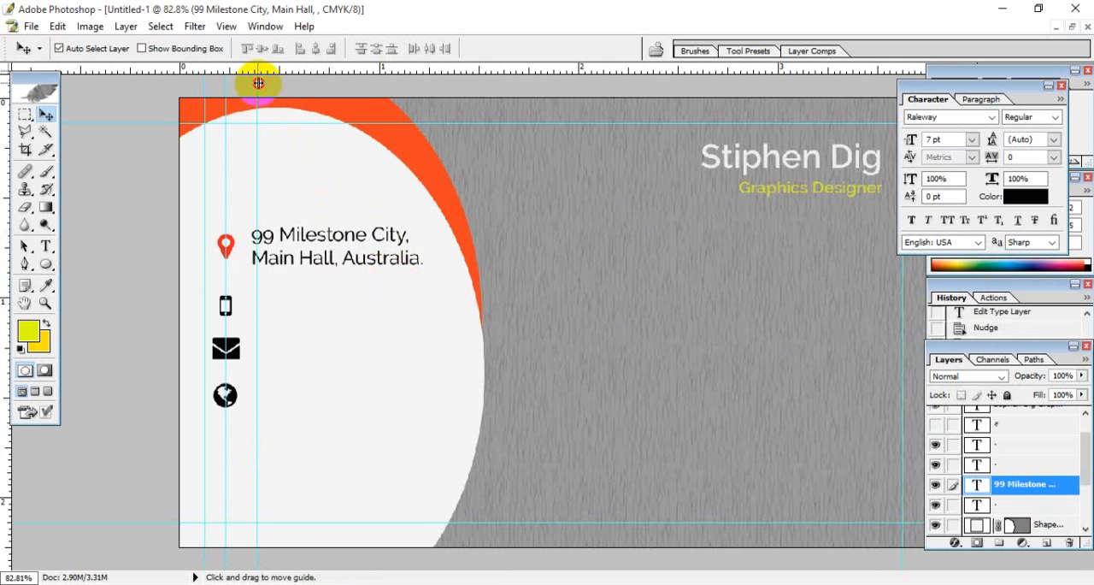
left_click_drag(258, 83, 252, 80)
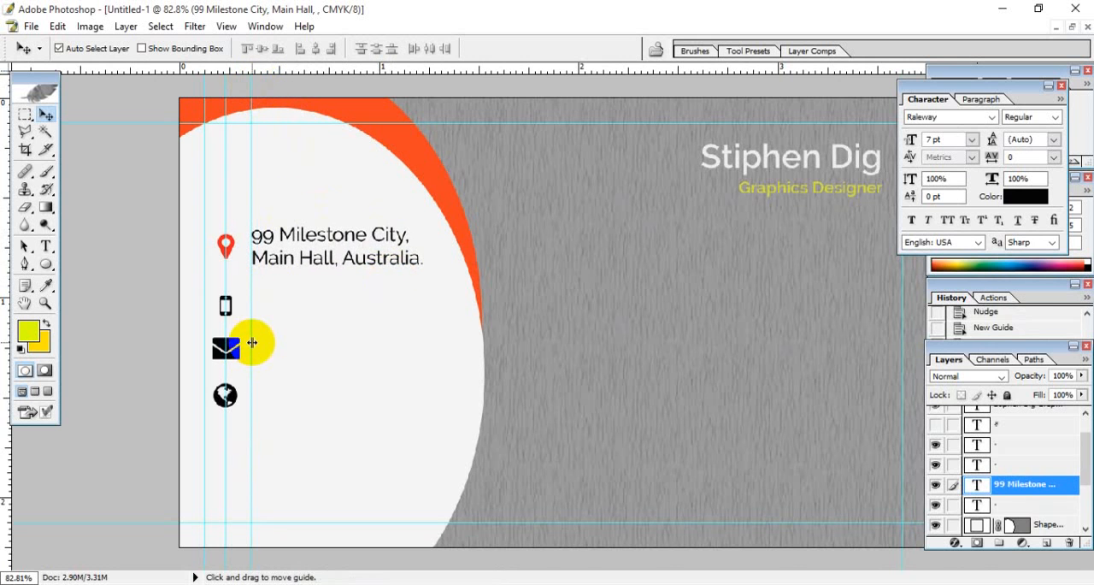
- Duplicate the address text layer to reuse it for the next contact line
key("ctrl+plus")
key("ctrl+plus")
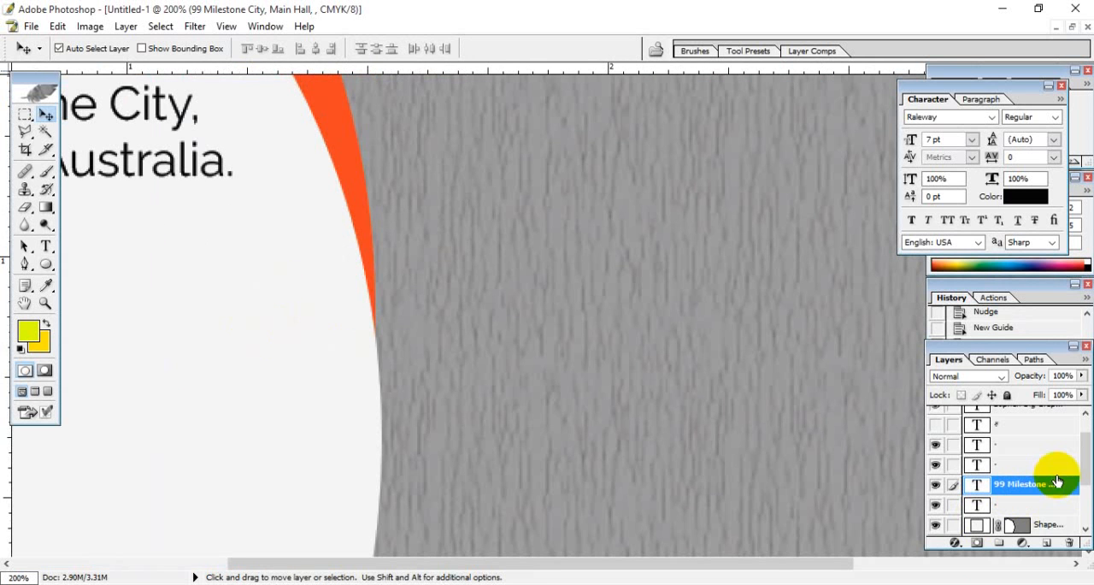
left_click_drag(271, 315, 706, 267)
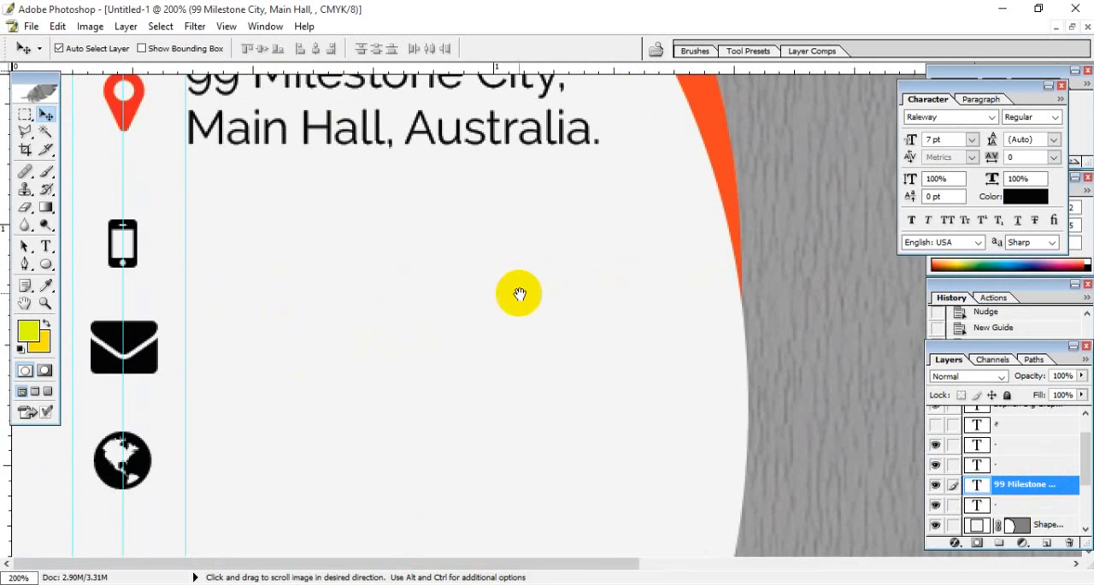
mouse_move(516, 293)
left_mouse_down()
mouse_move(516, 342)
mouse_move(523, 300)
left_mouse_up()
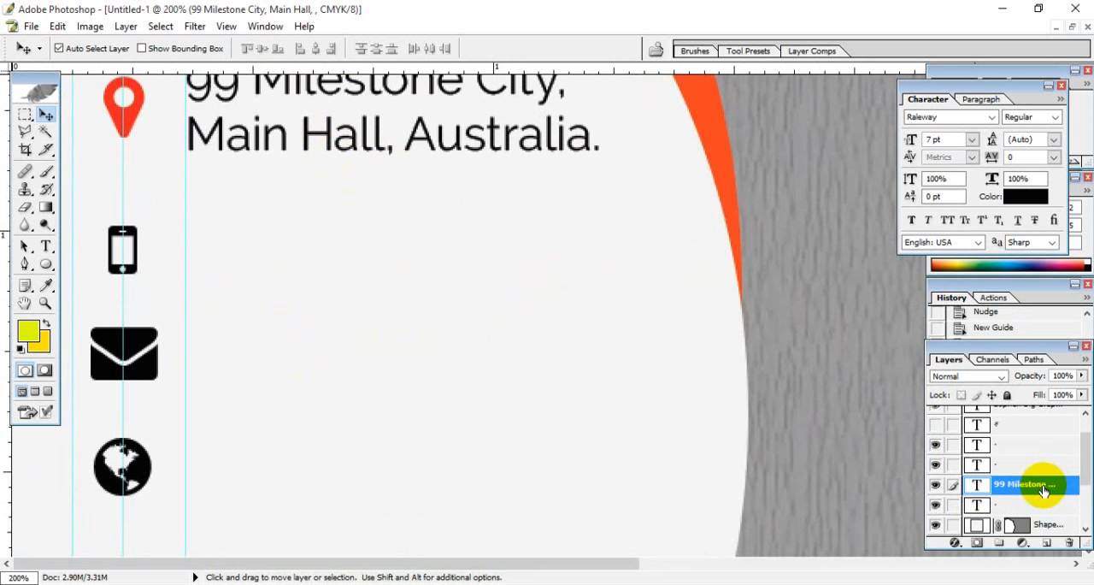
left_click_drag(1037, 491, 1047, 542)
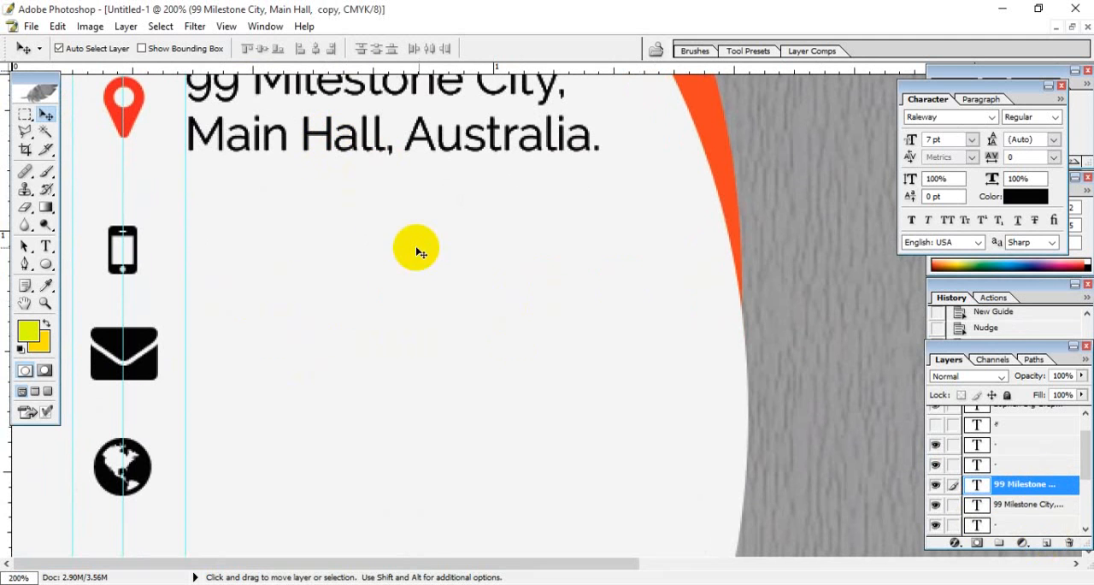
- Move the duplicated address text straight down beside the phone icon and apply the transformation
key("ctrl+t")
key("shift+Down")
key("shift+Down")
key("shift+Down")
key("shift+Down")
key("shift+Down")
key("shift+Down")
key("shift+Down")
key("shift+Down")
key("shift+Down")
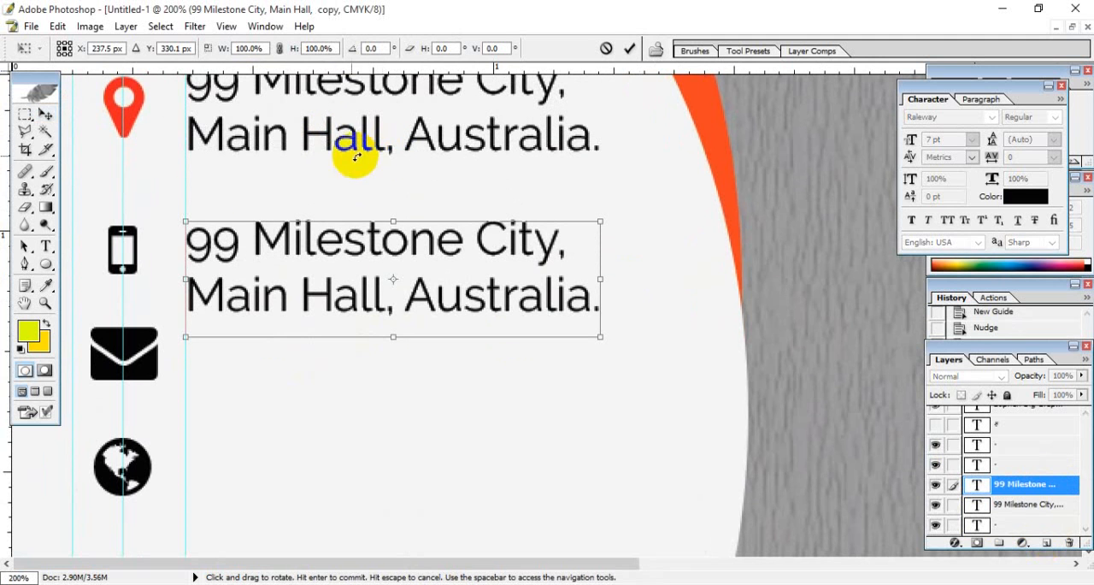
left_click(46, 246)
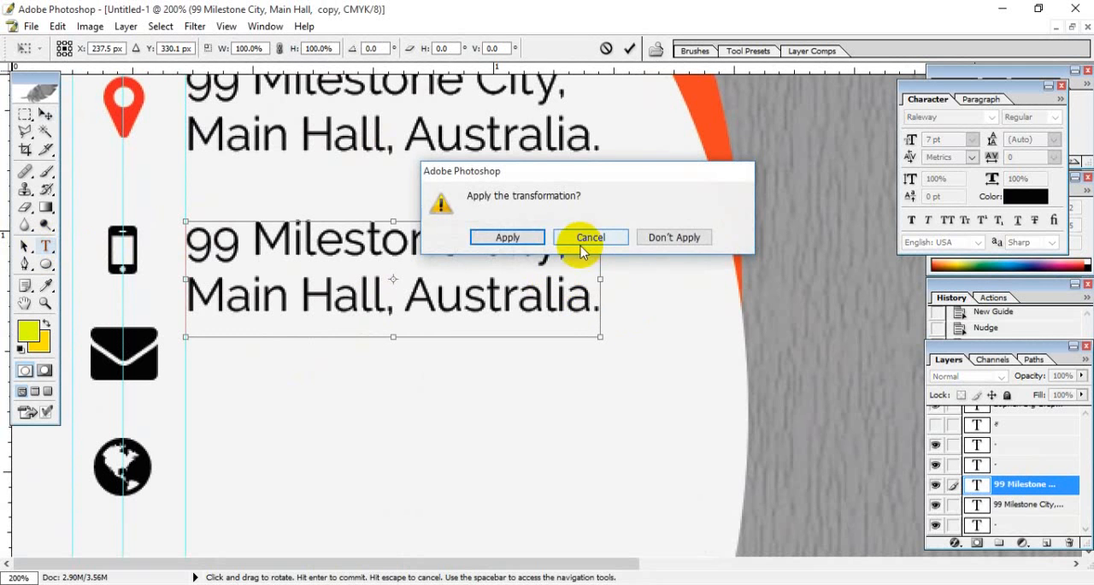
left_click(511, 237)
- Replace the duplicated address text with the phone number and shorten its text box to a single line
left_click_drag(454, 293, 498, 293)
left_click(487, 295)
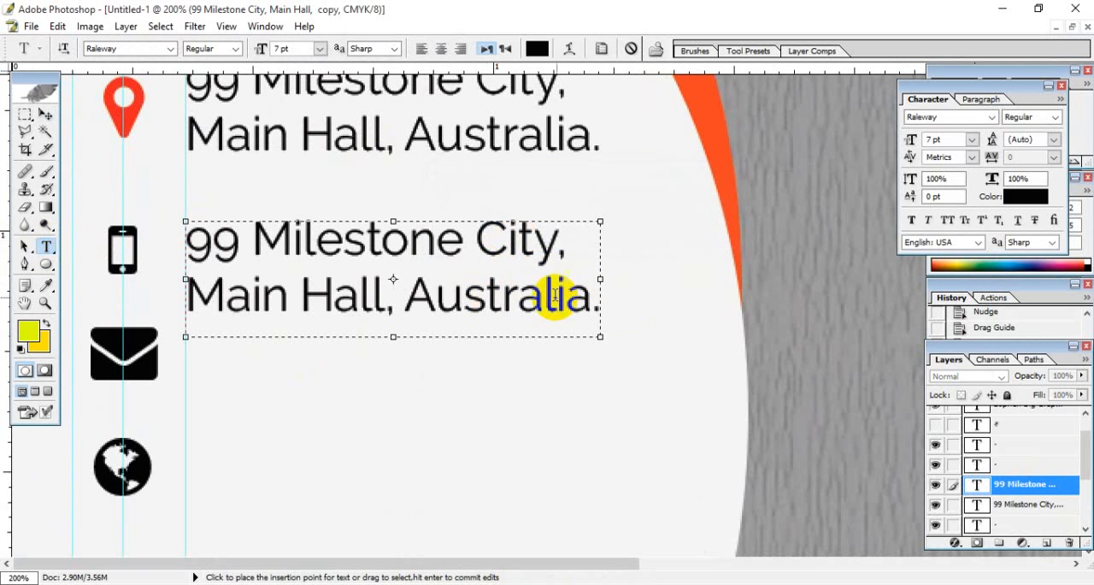
left_click_drag(604, 304, 178, 236)
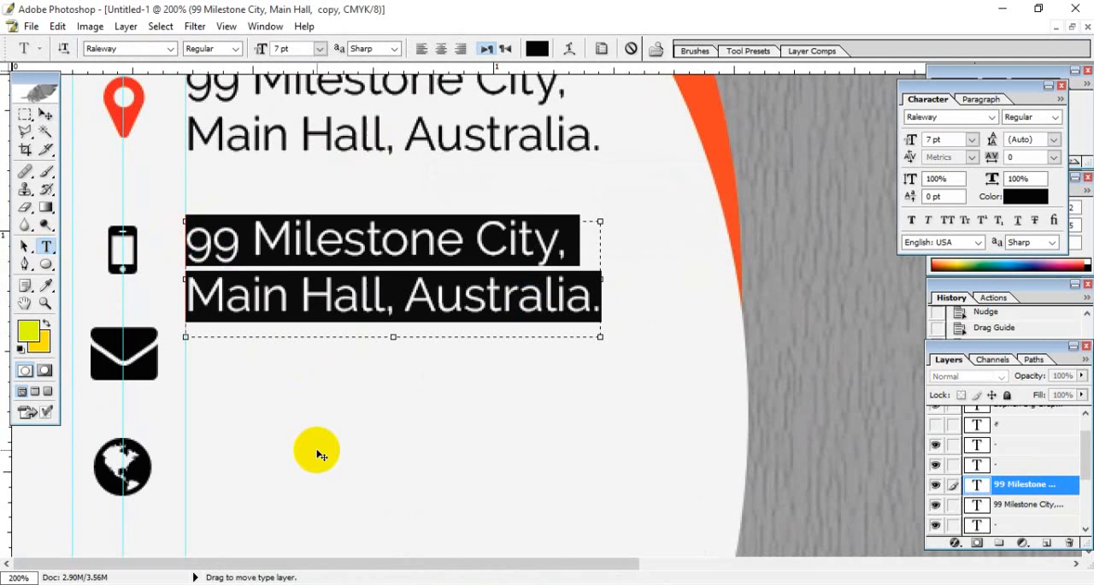
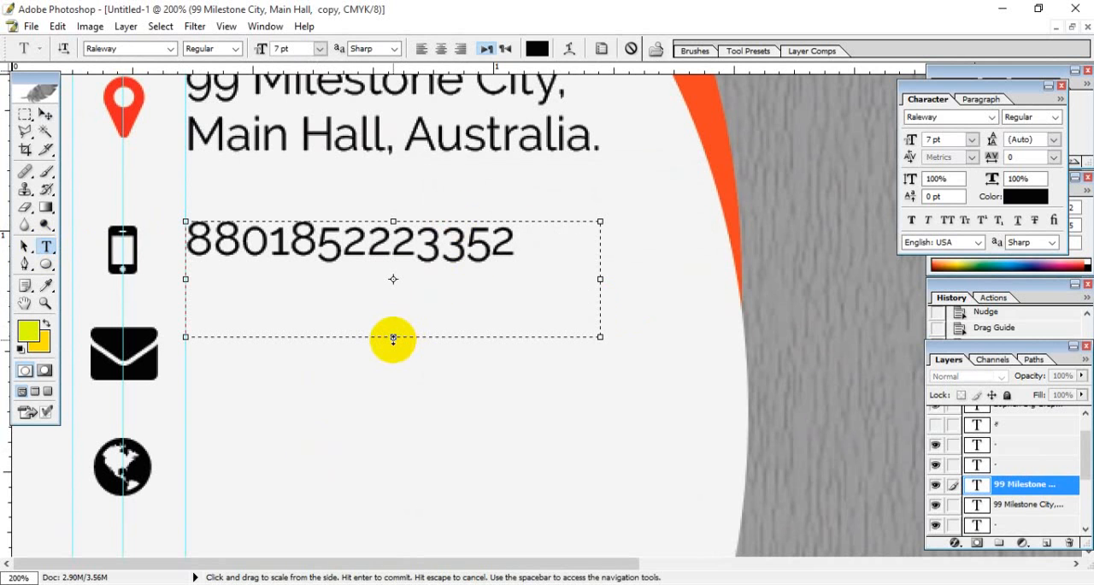
left_click_drag(394, 337, 386, 298)
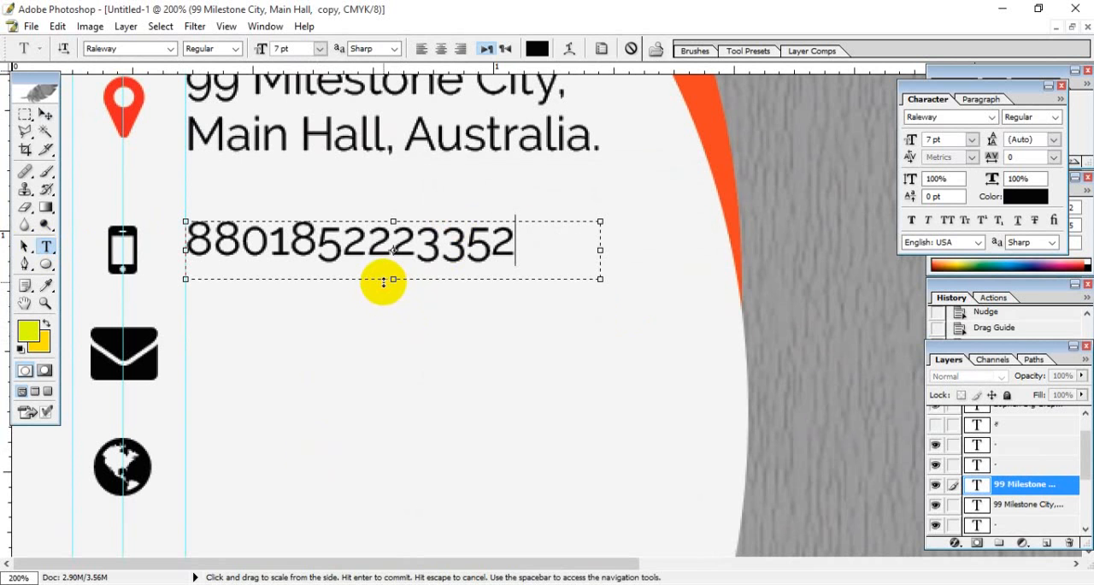
left_click(44, 113)
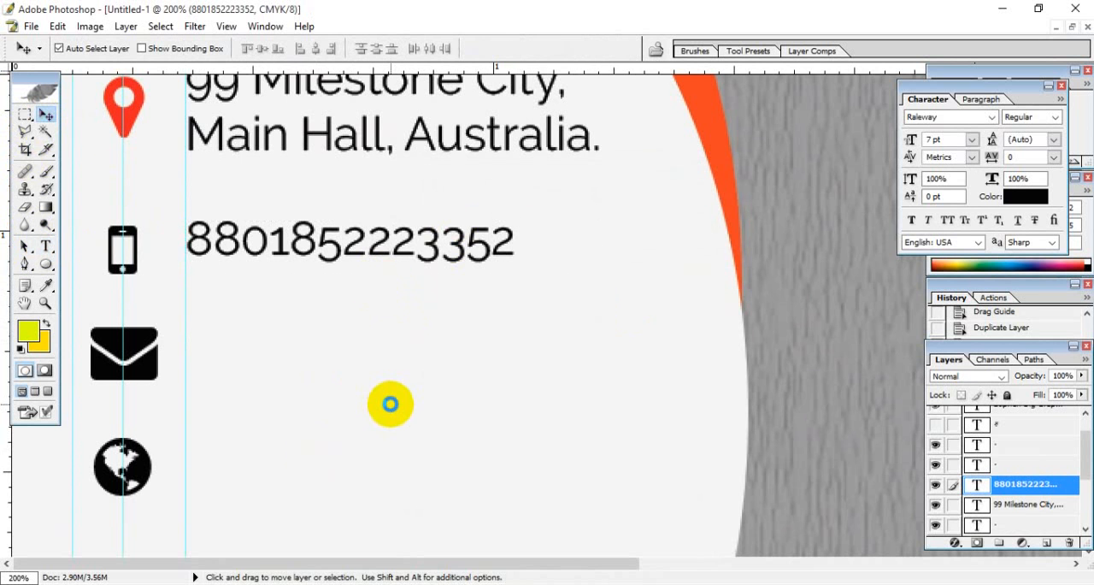
- Nudge the phone number text down to centre it vertically on the phone icon
key("Down")
key("Down")
key("Down")
key("Down")
key("Down")
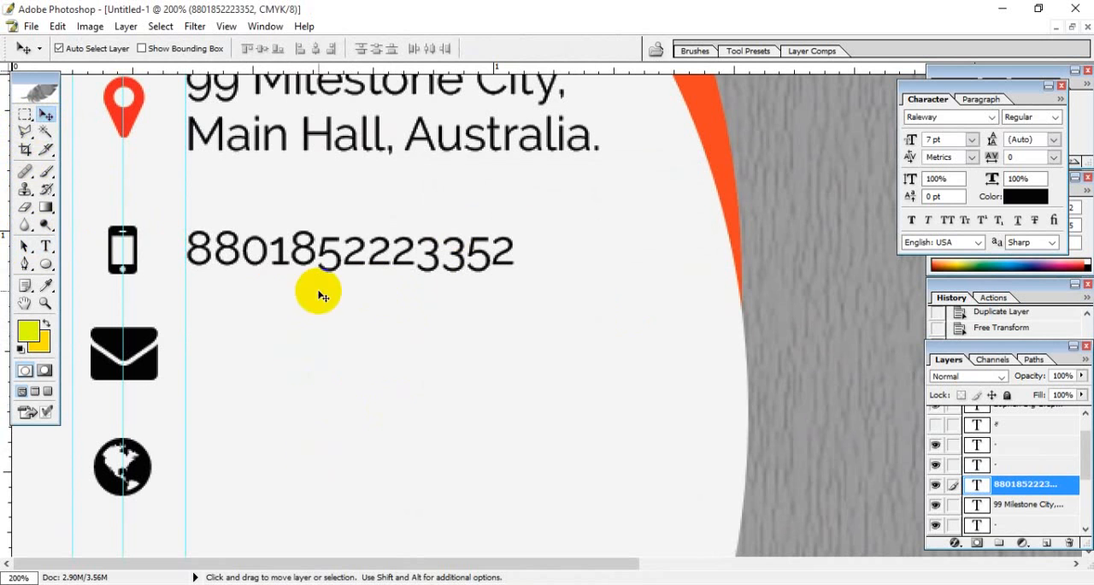
- Duplicate the phone number text layer and move the copy straight down beside the envelope icon
left_click_drag(1038, 484, 1047, 542)
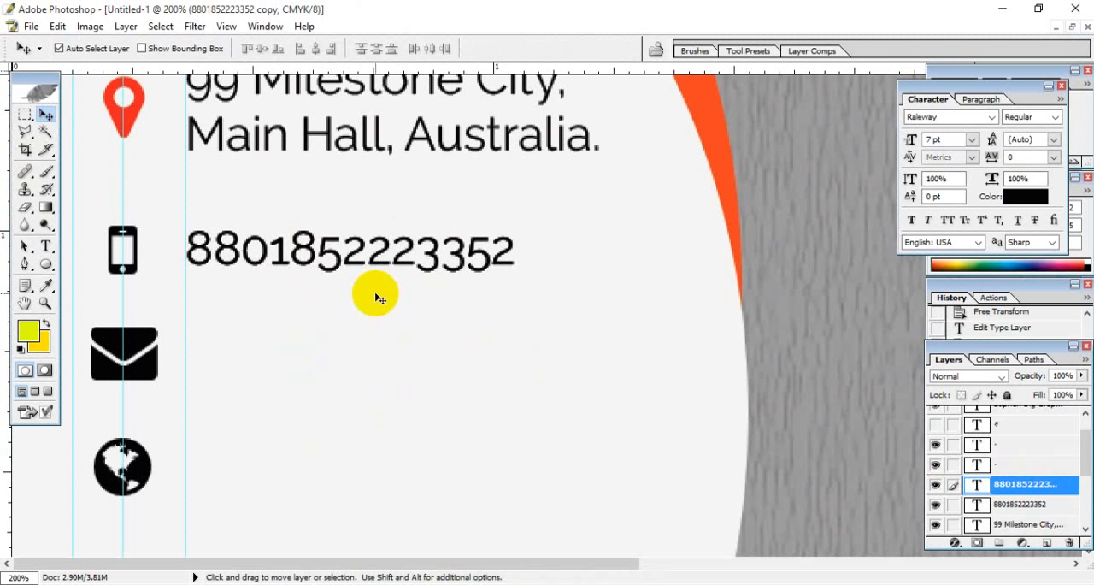
key("ctrl+t")
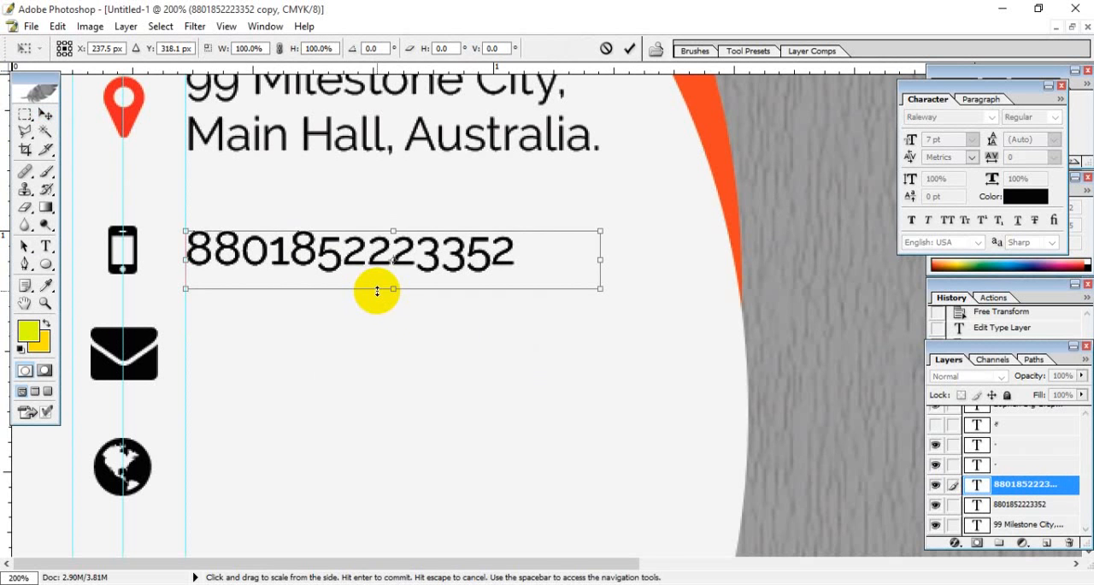
key("shift+Down")
key("shift+Down")
key("shift+Down")
key("shift+Down")
key("shift+Down")
key("shift+Down")
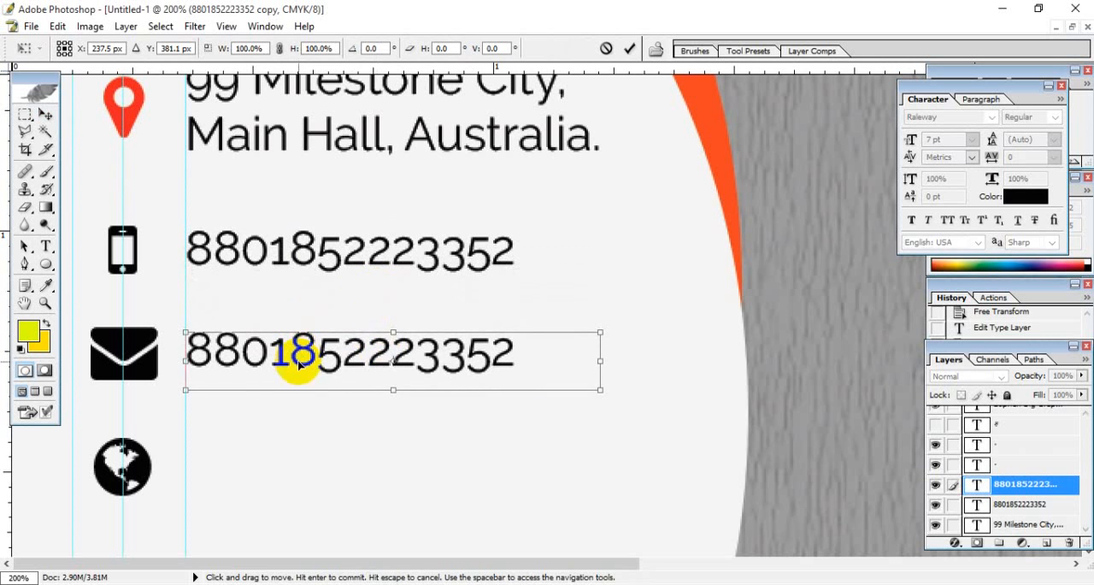
key("Return")
- Replace the text beside the envelope icon with a short e-mail address that fits on one line
left_click(46, 246)
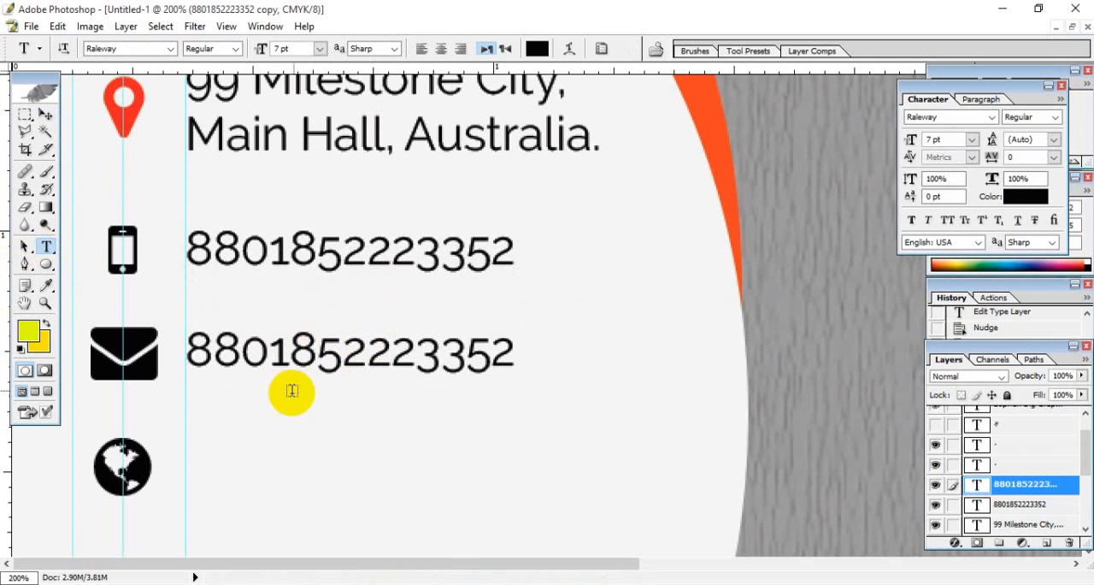
left_click(190, 354)
key("ctrl+a")
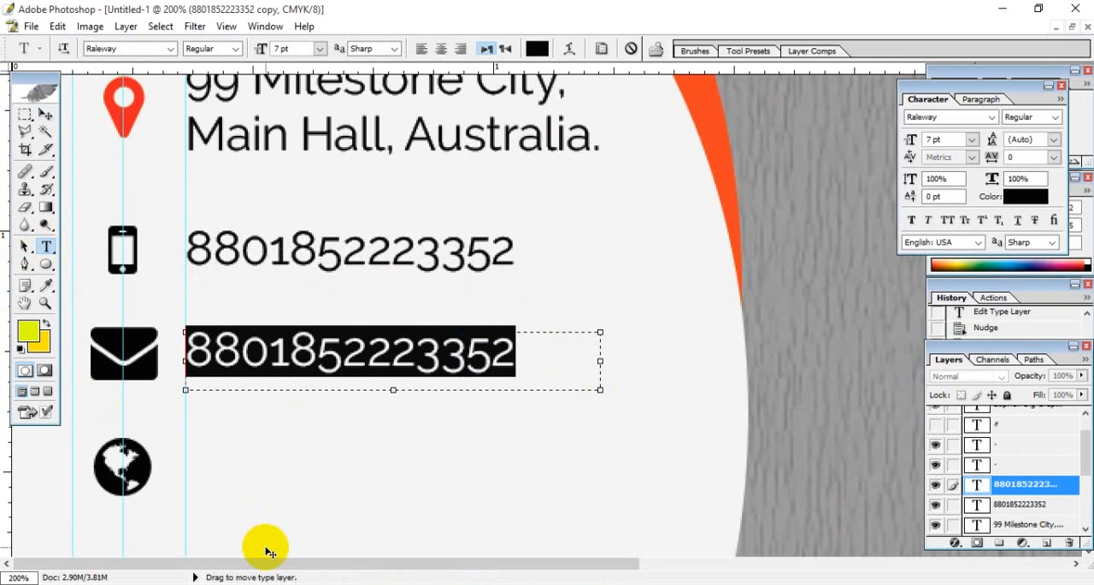
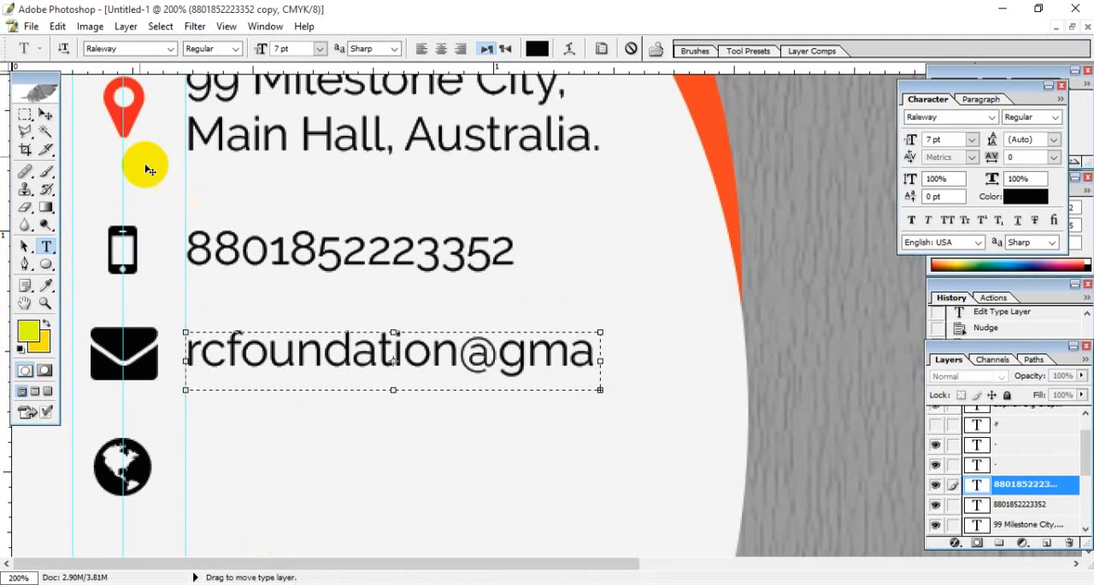
left_click_drag(178, 329, 446, 354)
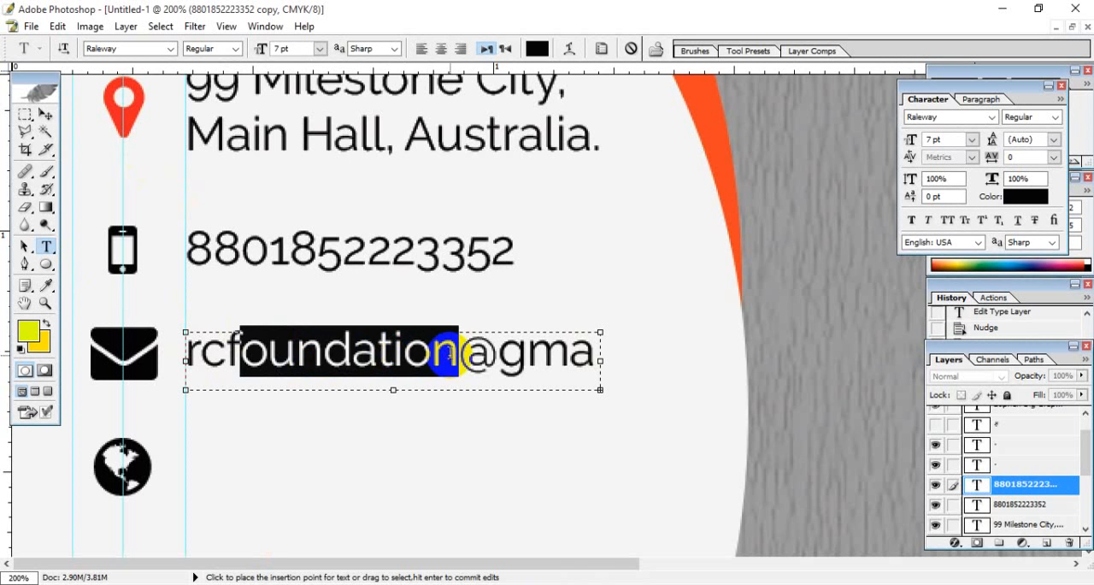
key("BackSpace")
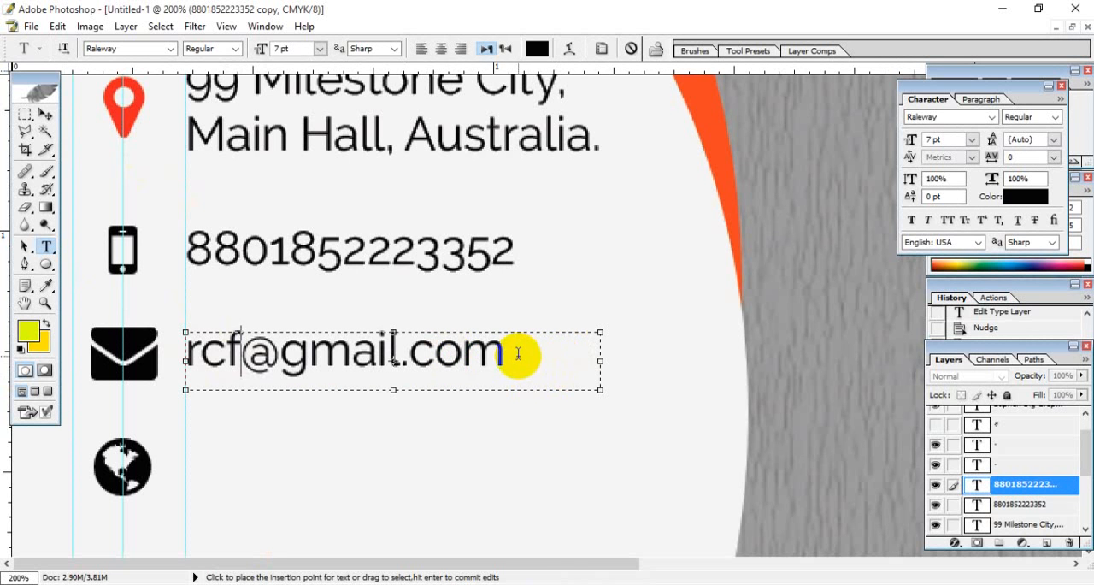
left_click(46, 114)
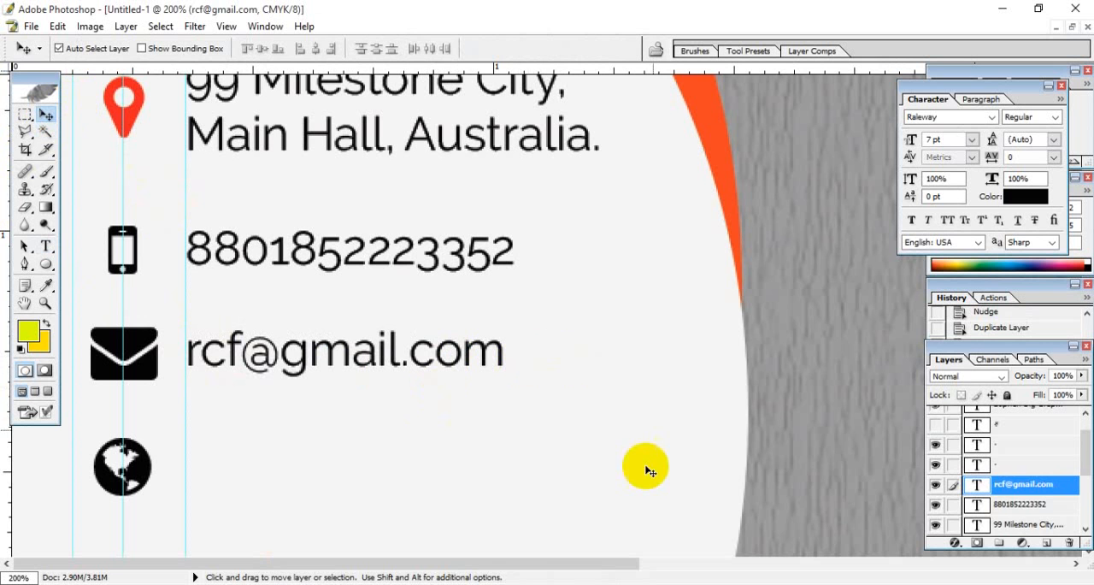
- Duplicate the e-mail text layer and move the copy straight down beside the globe icon
left_click_drag(1036, 493, 1046, 542)
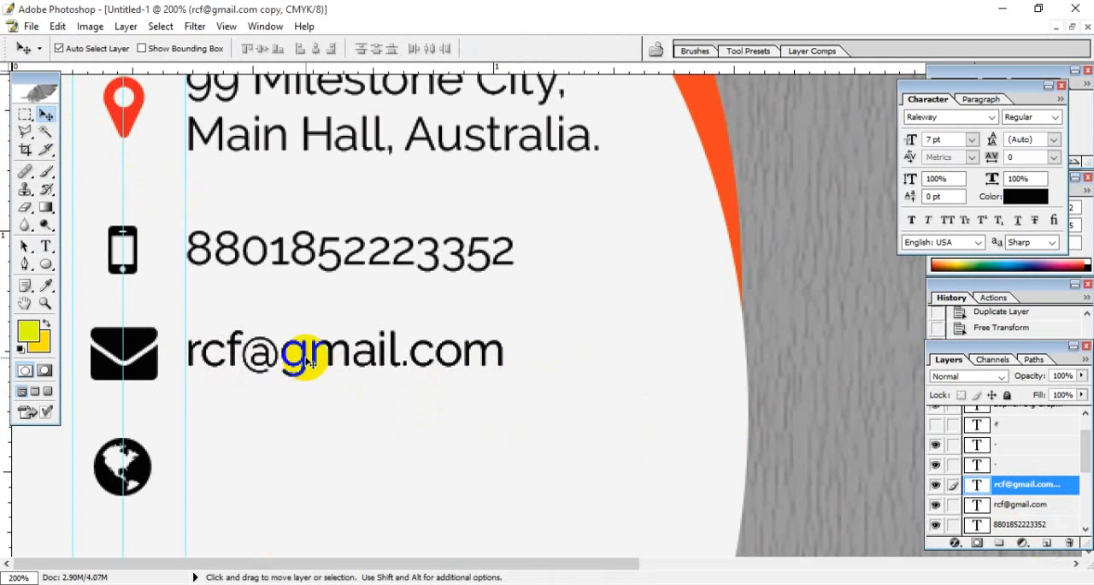
key("ctrl+t")
key("shift+Down")
key("shift+Down")
key("shift+Down")
key("shift+Down")
key("shift+Down")
key("shift+Down")
key("shift+Down")
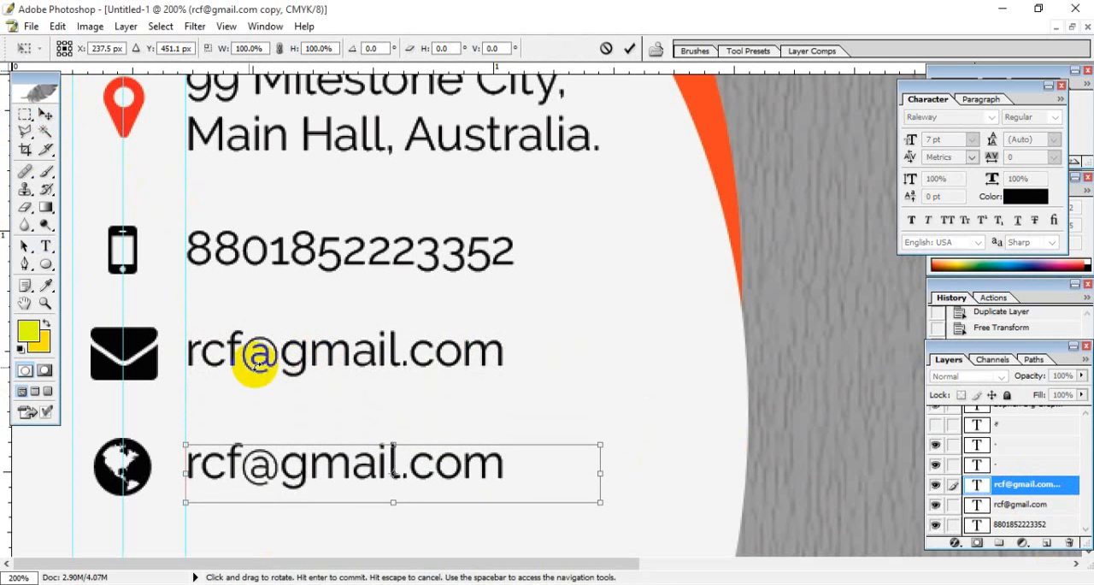
key("Return")
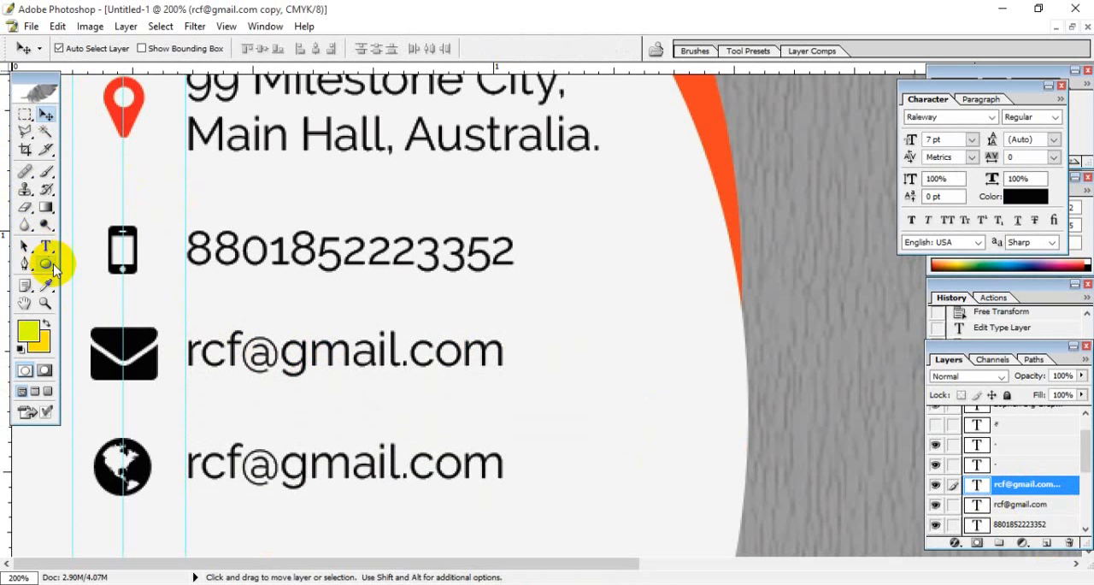
left_click(45, 245)
left_click(285, 468)
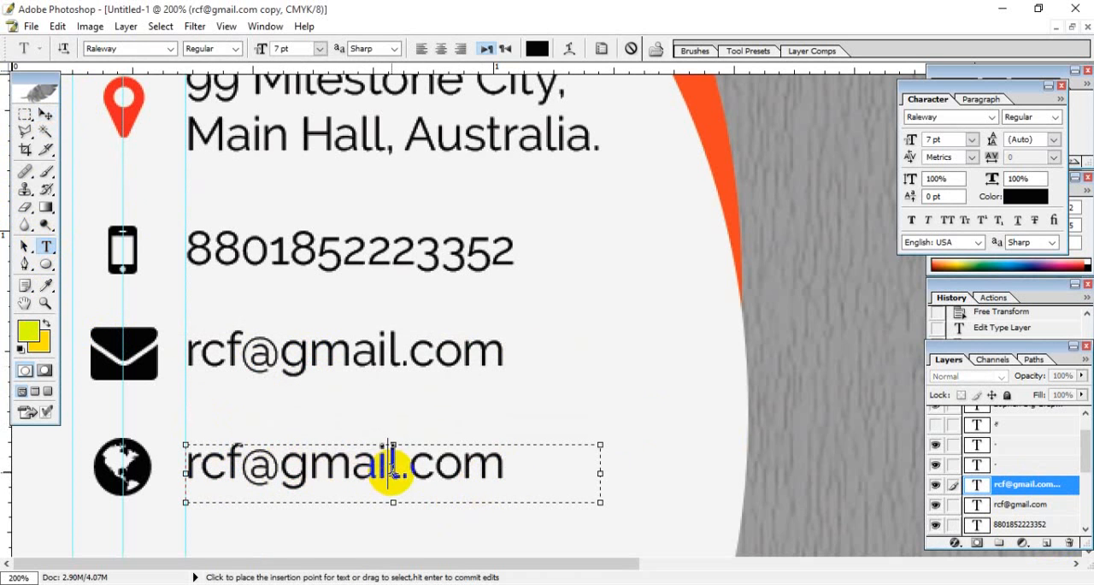
left_click_drag(393, 468, 203, 468)
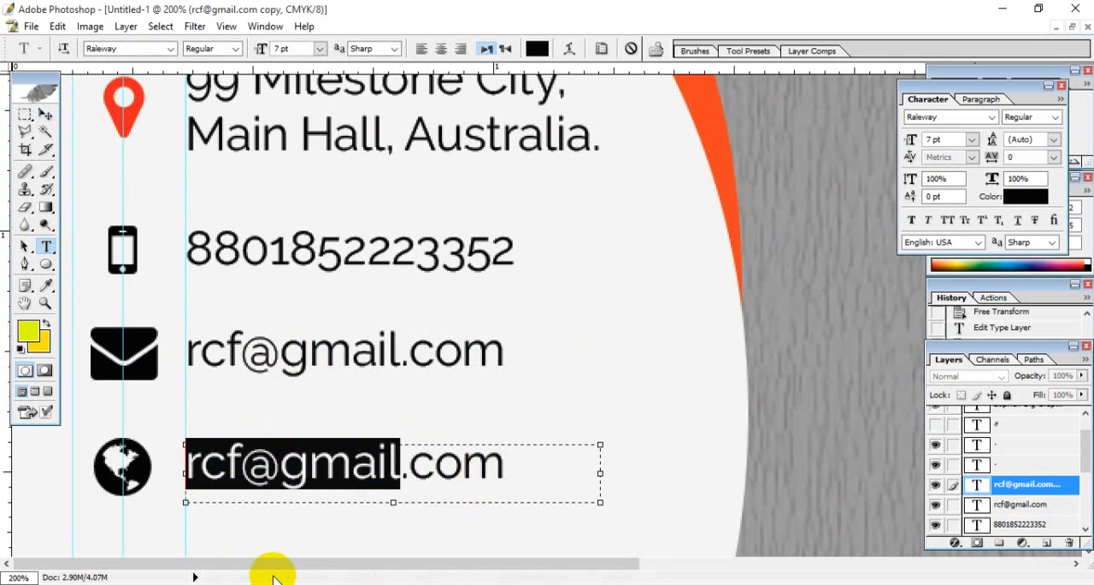
type("www")
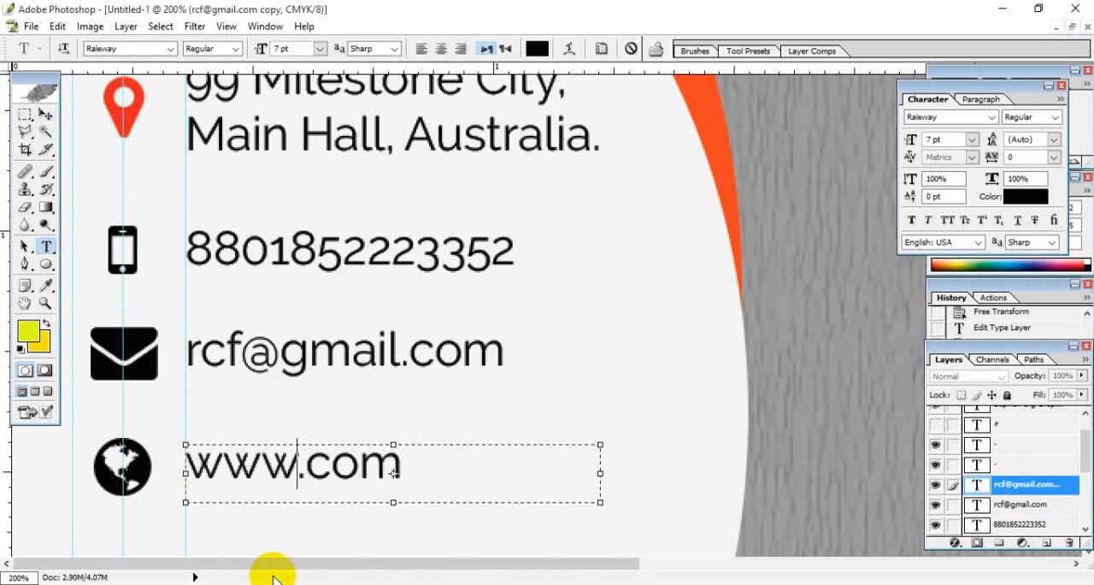
type(".")
type("f")
key("Left")
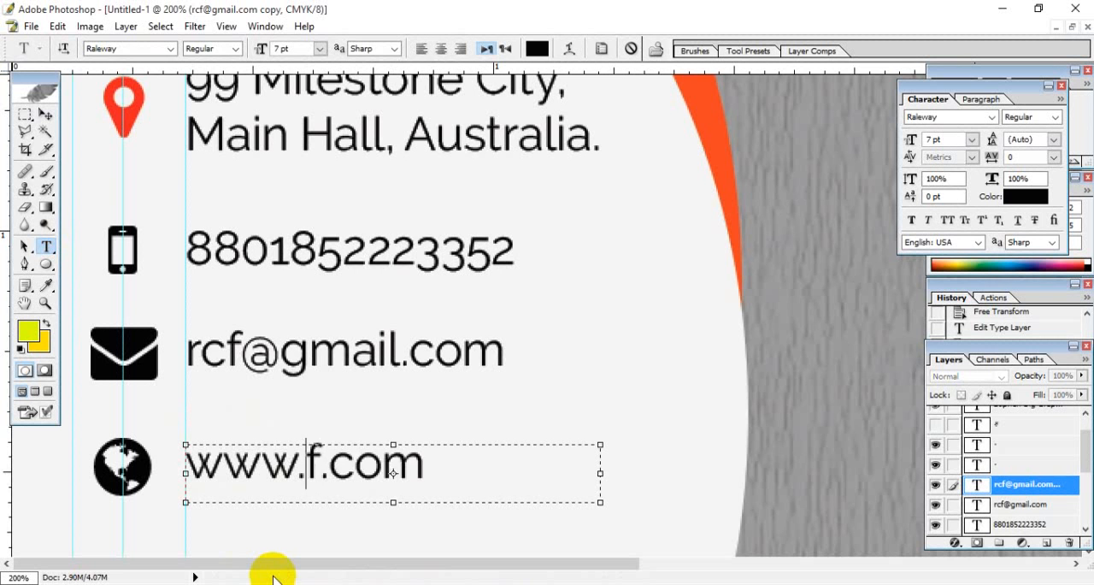
type("cf")
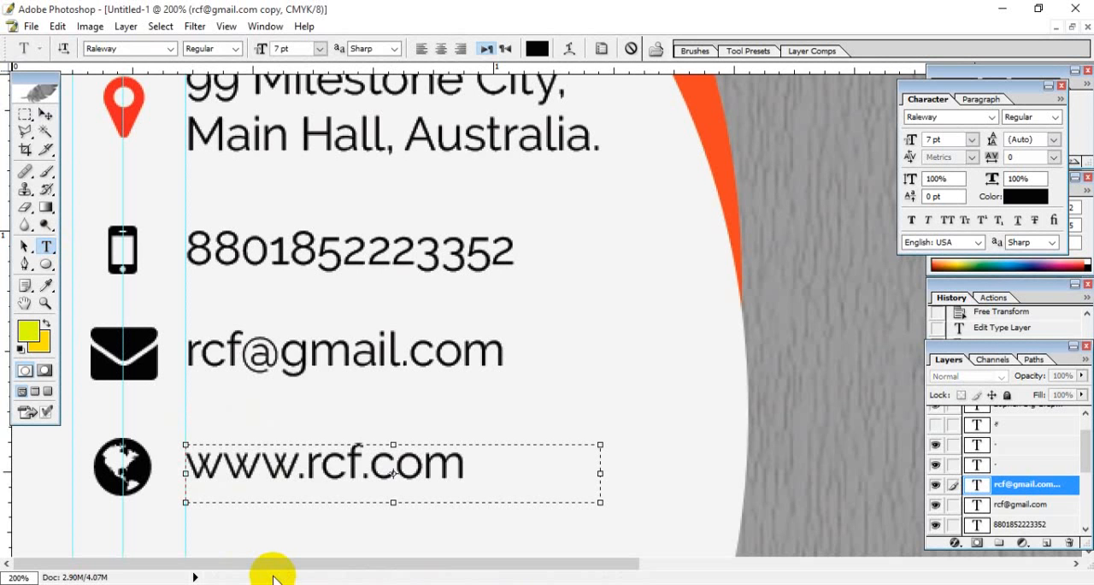
left_click(466, 466)
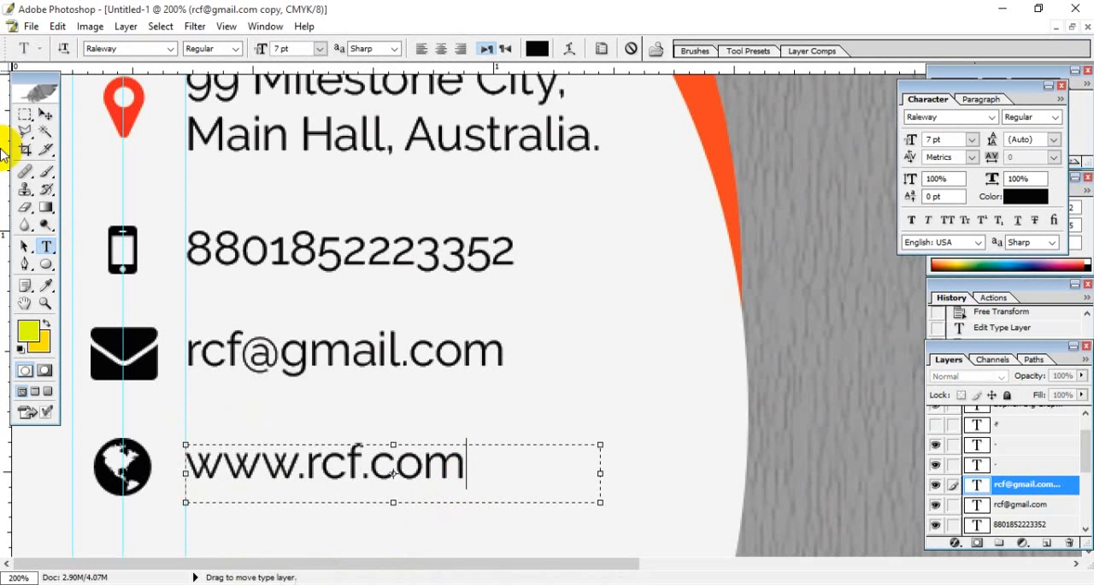
left_click(47, 112)
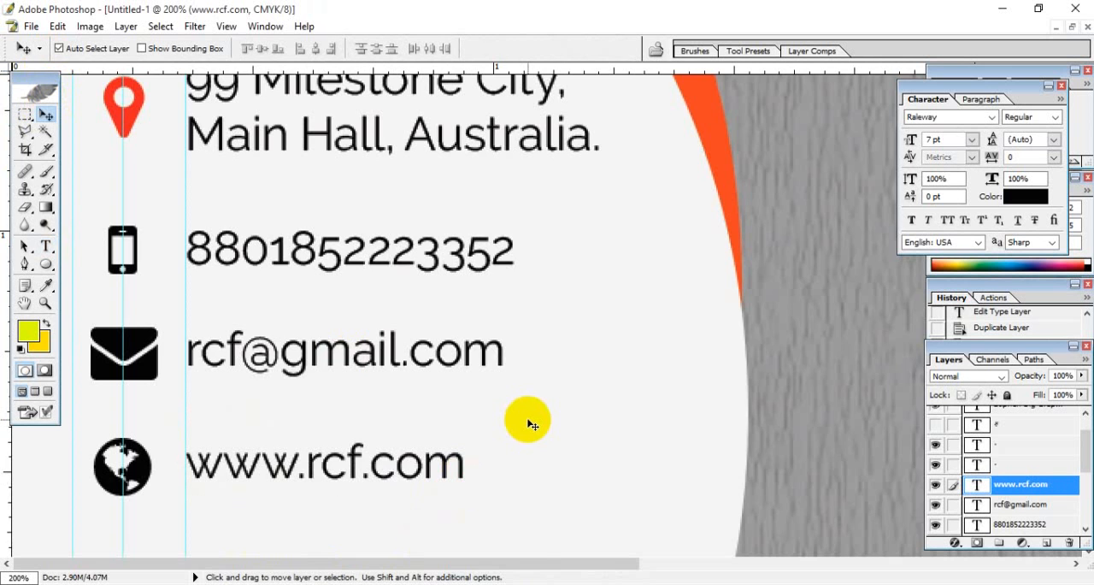
- Recolour the phone icon with the orange sampled from the curved band at the card's edge
key("ctrl+0")
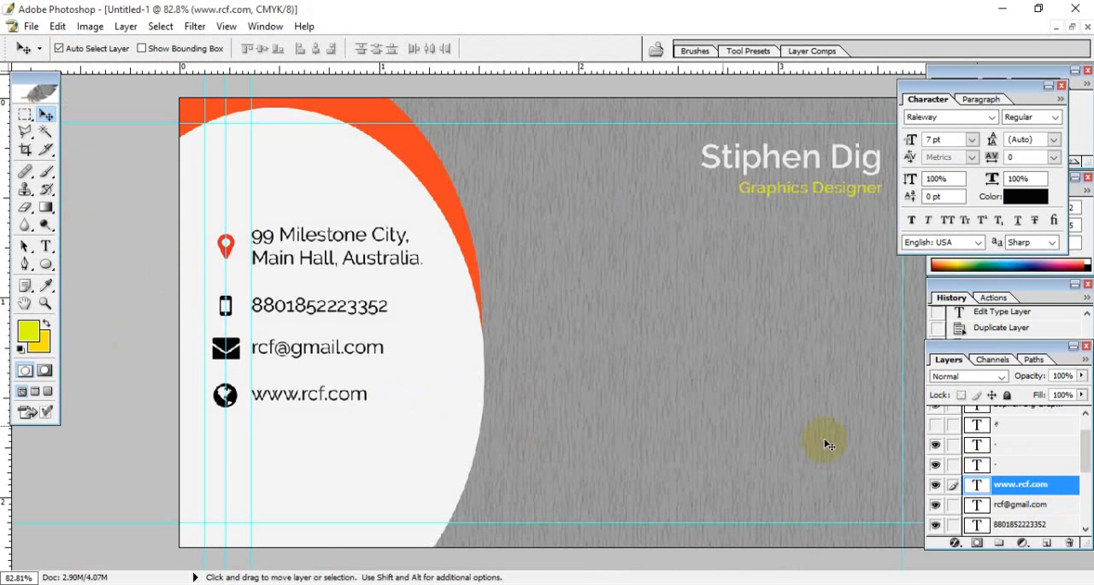
left_click(979, 466)
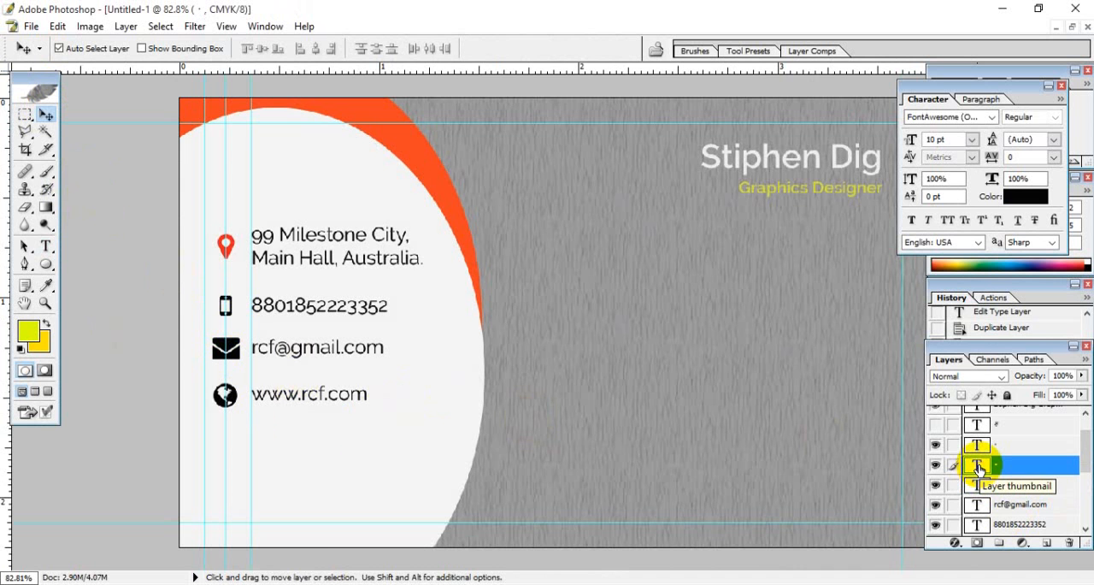
double_click(979, 466)
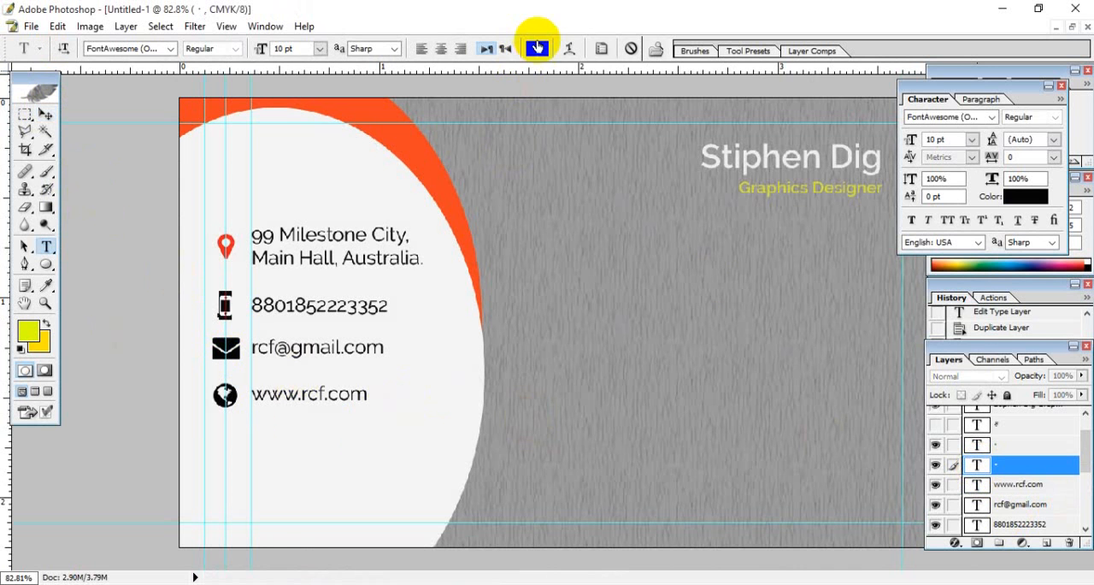
left_click(536, 48)
left_click(414, 163)
left_click(922, 296)
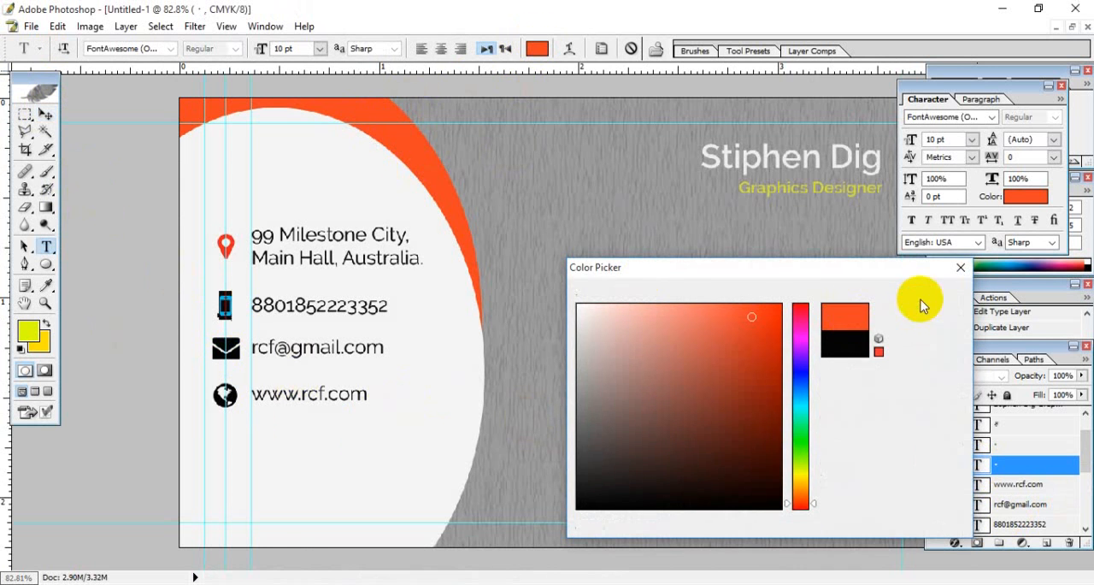
left_click(46, 113)
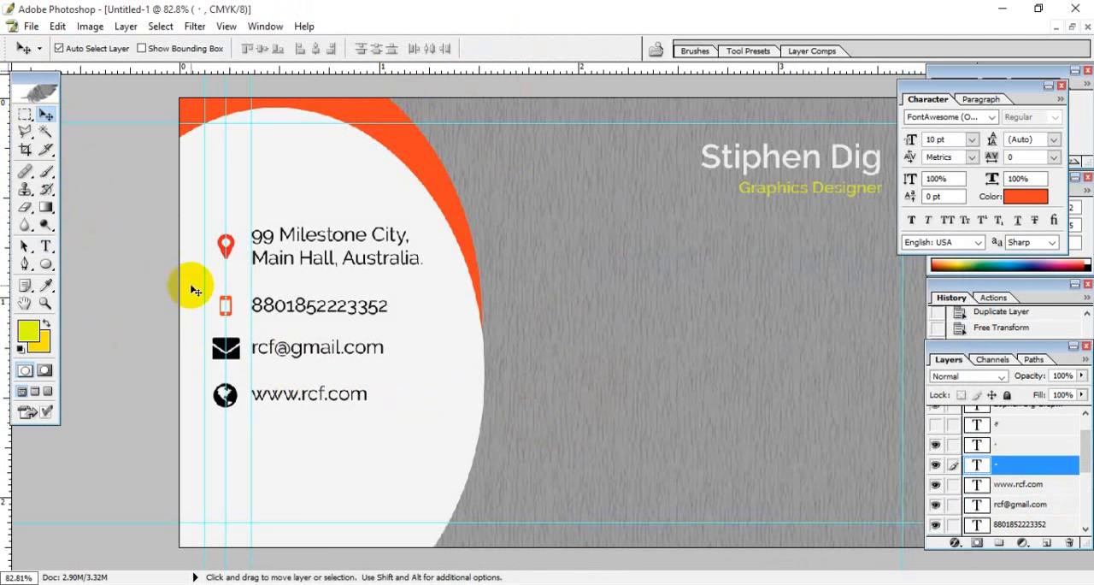
- Recolour the envelope icon with the orange sampled from the curved band and commit the edit
left_click(46, 246)
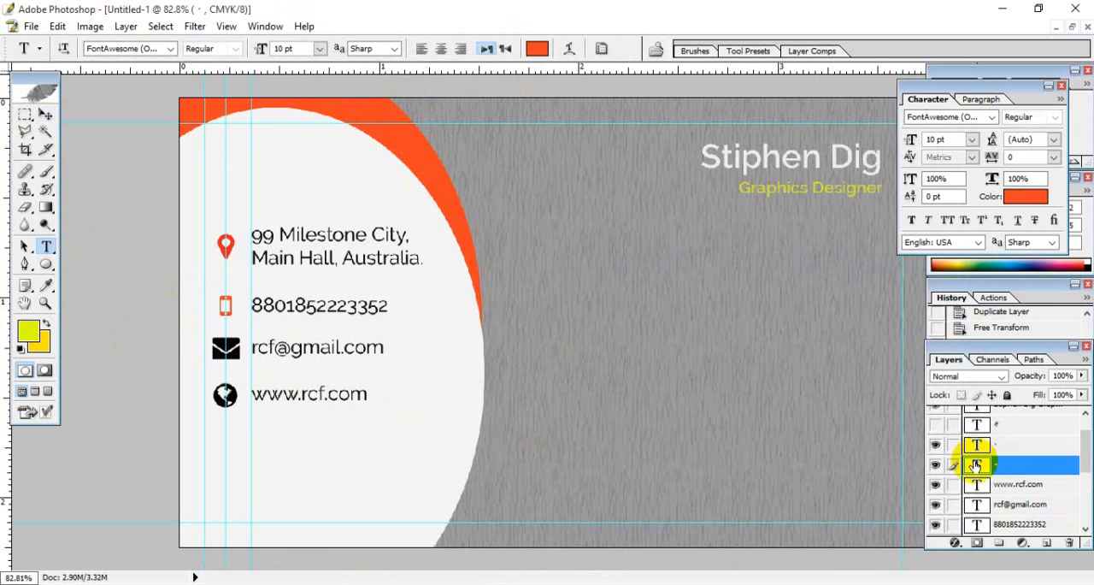
left_click(47, 113)
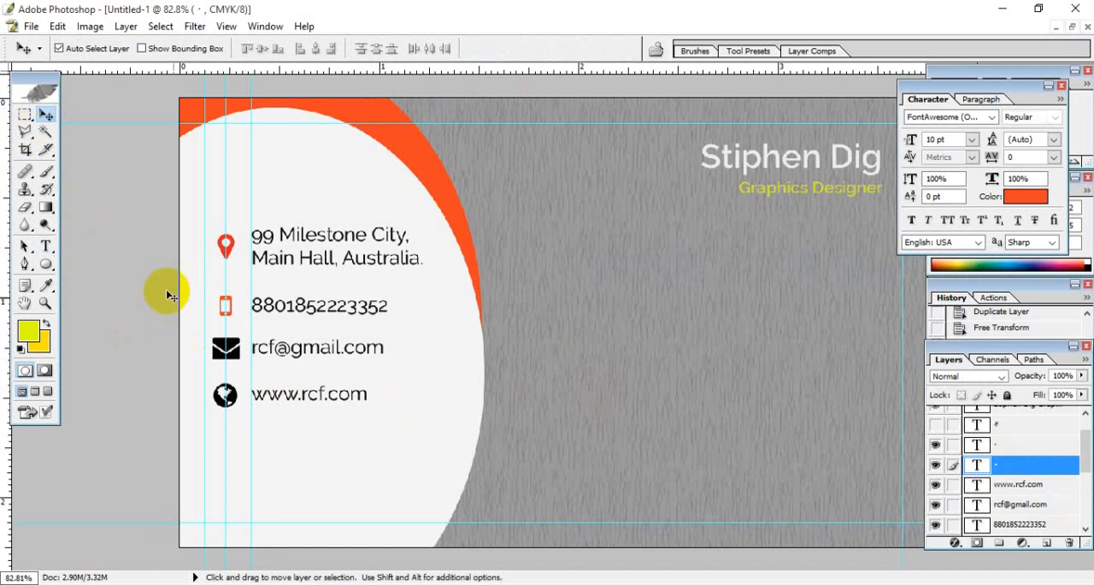
left_click(246, 347)
left_click(991, 524)
double_click(986, 526)
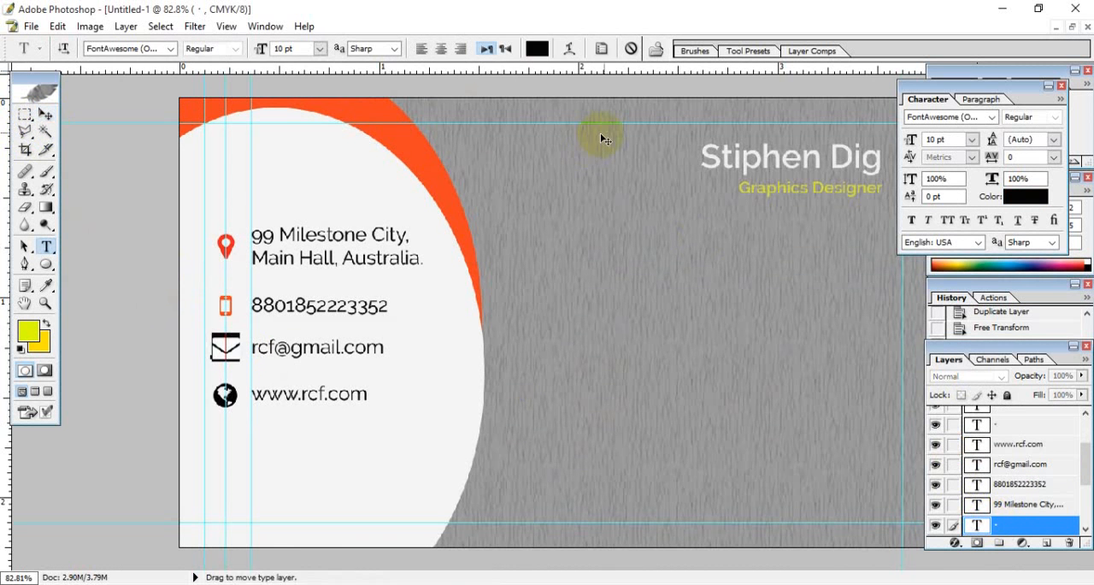
left_click(537, 48)
left_click(400, 167)
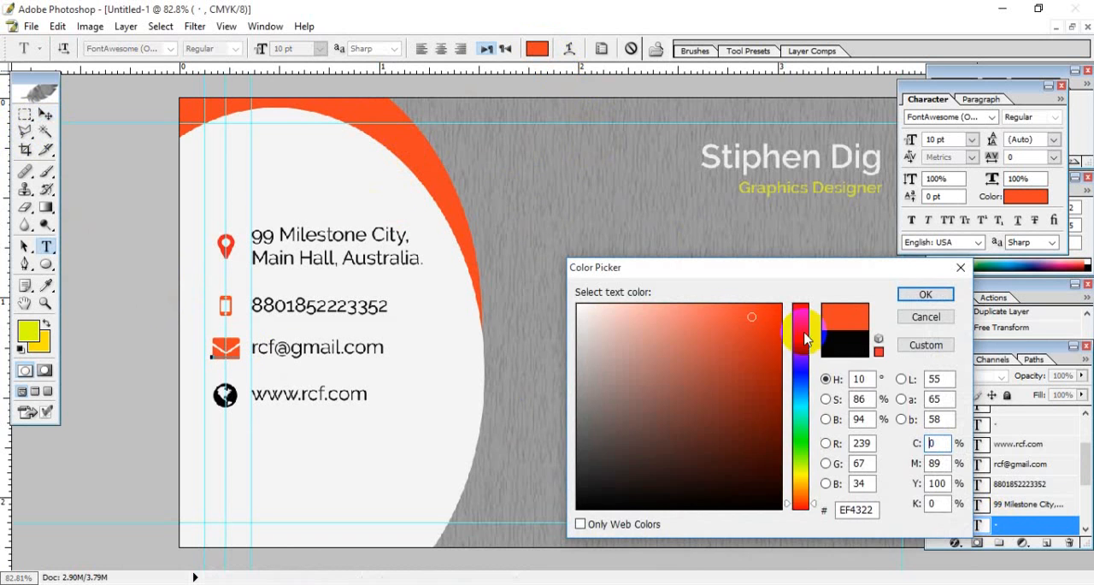
left_click(926, 294)
left_click(46, 114)
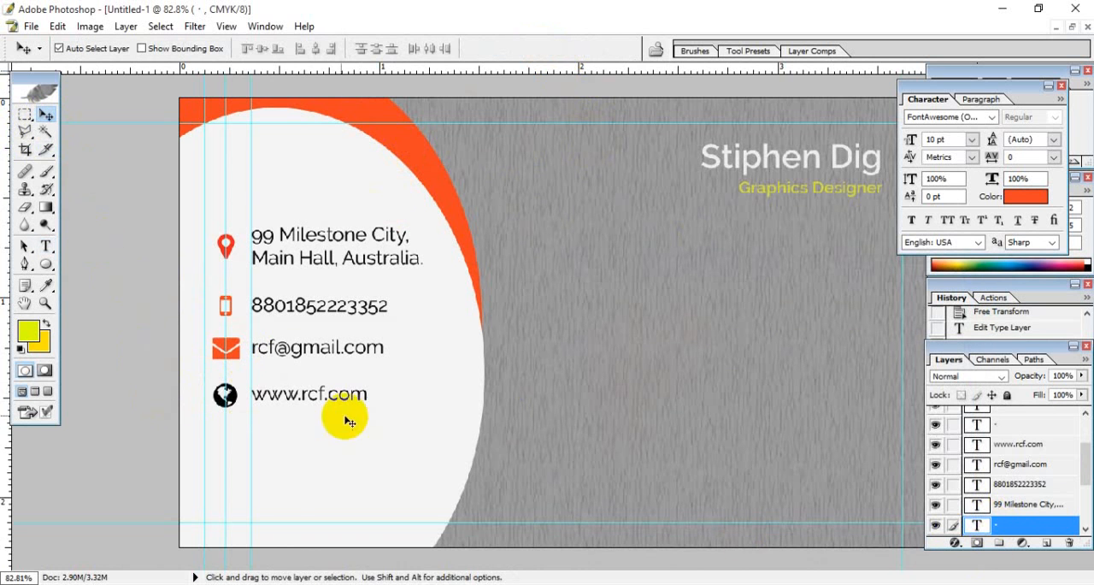
- Recolour the globe icon with the orange sampled from the curved band's edge and commit the edit
left_click(230, 398)
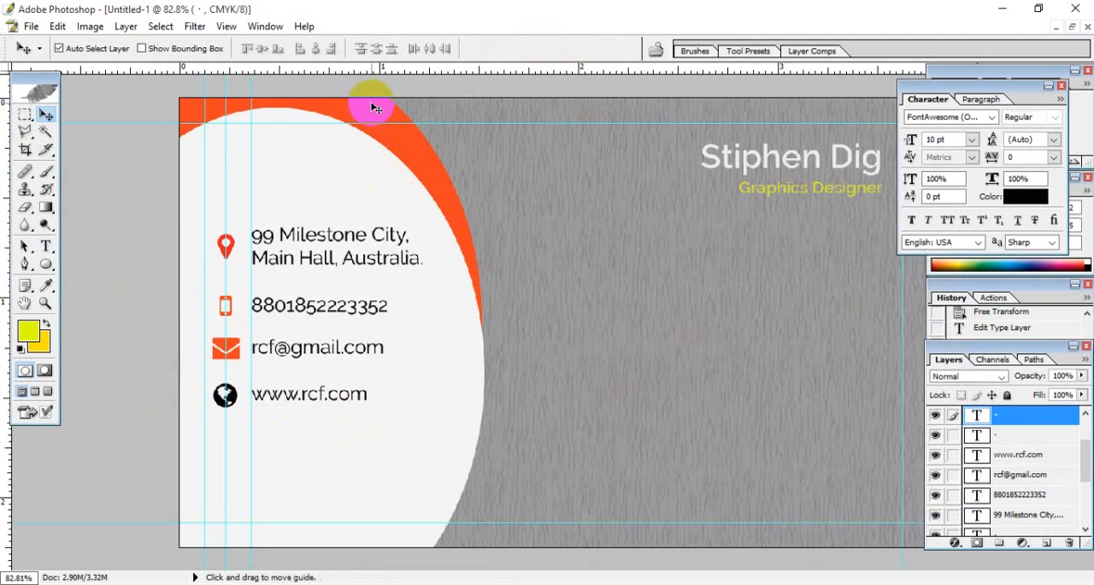
double_click(977, 415)
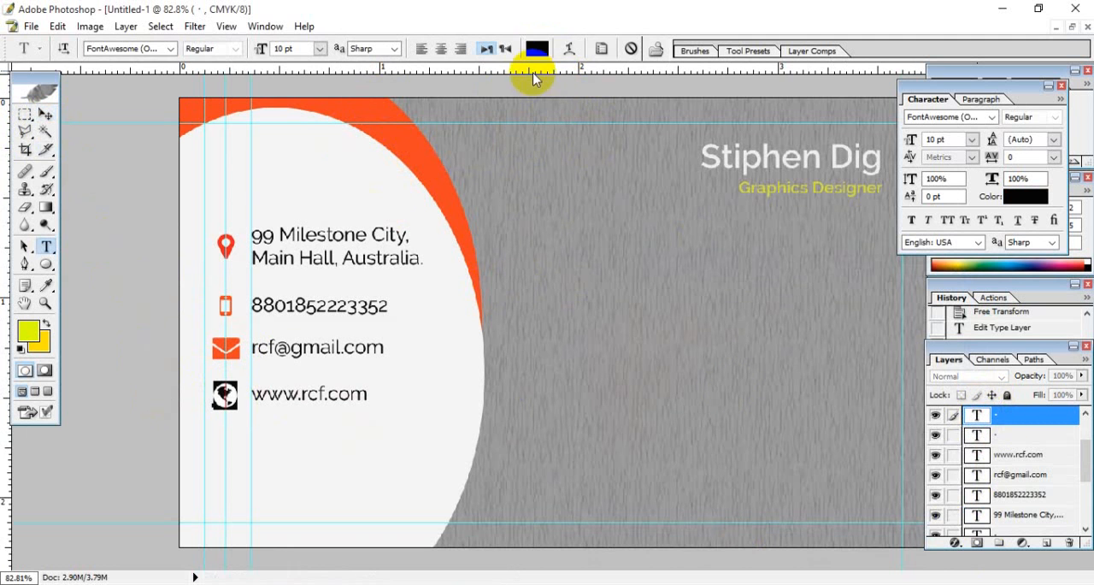
left_click(537, 47)
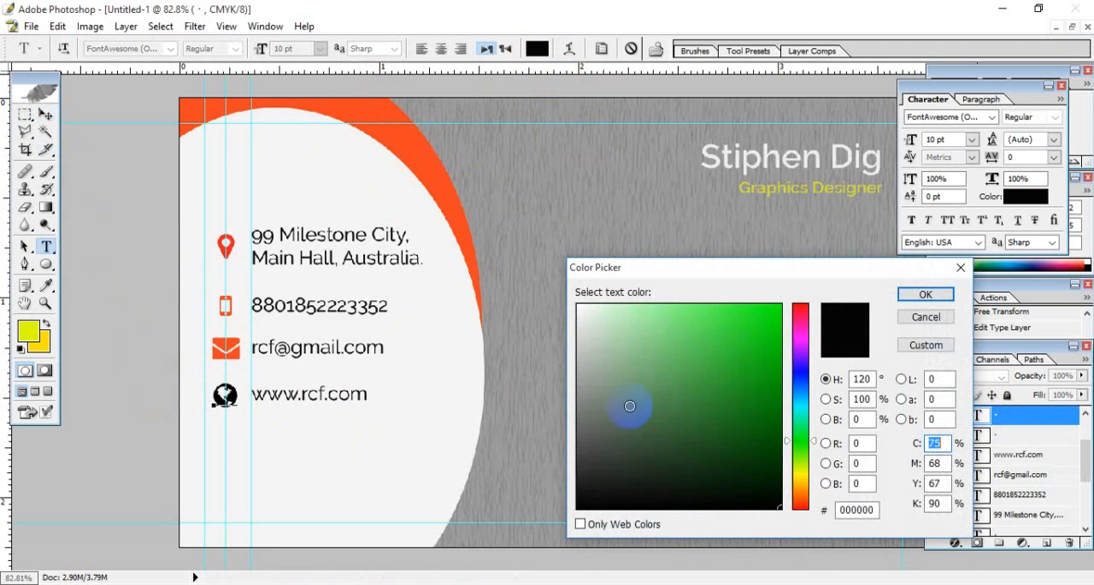
left_click(427, 212)
left_click(925, 294)
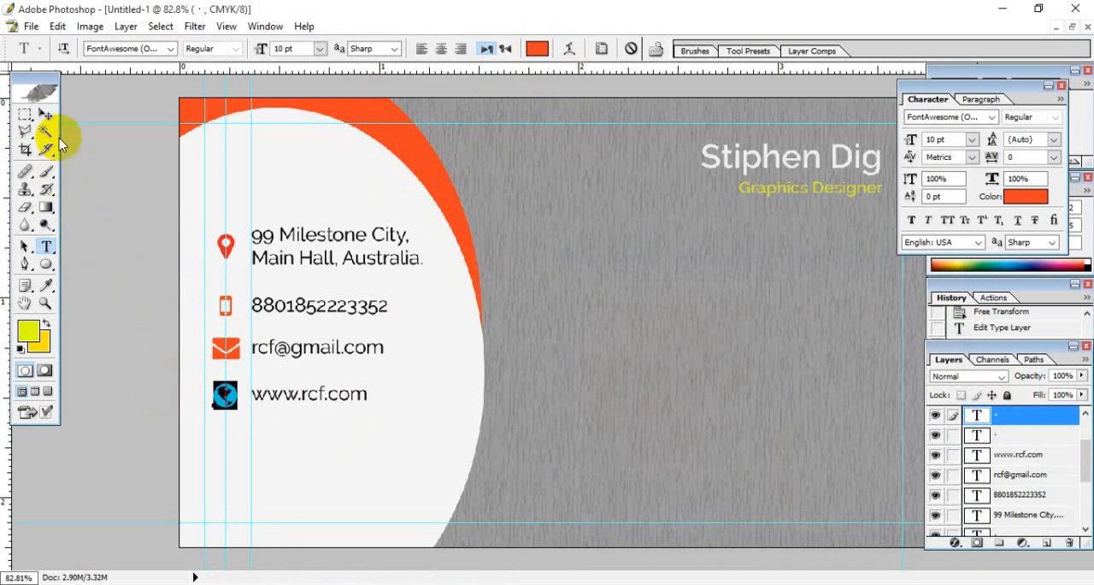
left_click(47, 116)
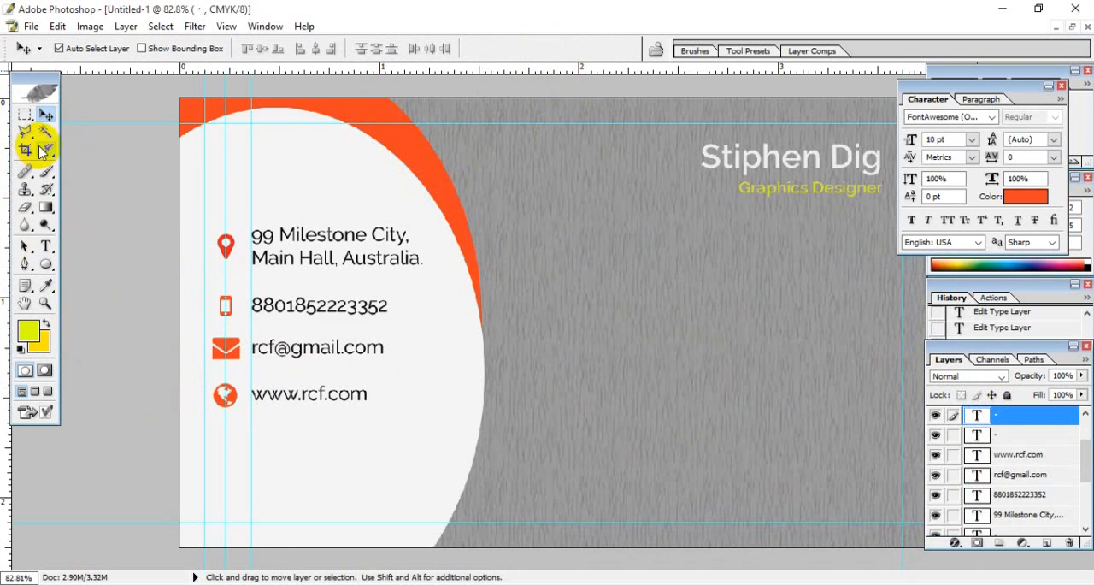
- Draw a thin rectangle bar about 0.3 inch wide above the address text and fill it with dark grey #515151
left_click_drag(47, 268, 96, 261)
left_click_drag(287, 164, 350, 168)
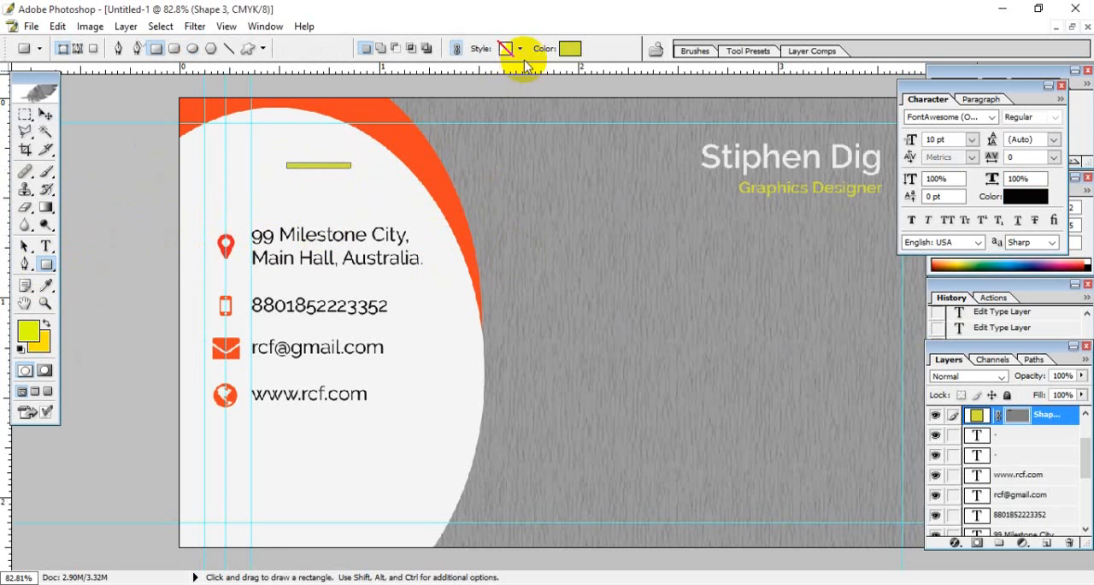
left_click(571, 48)
left_click_drag(624, 318, 513, 496)
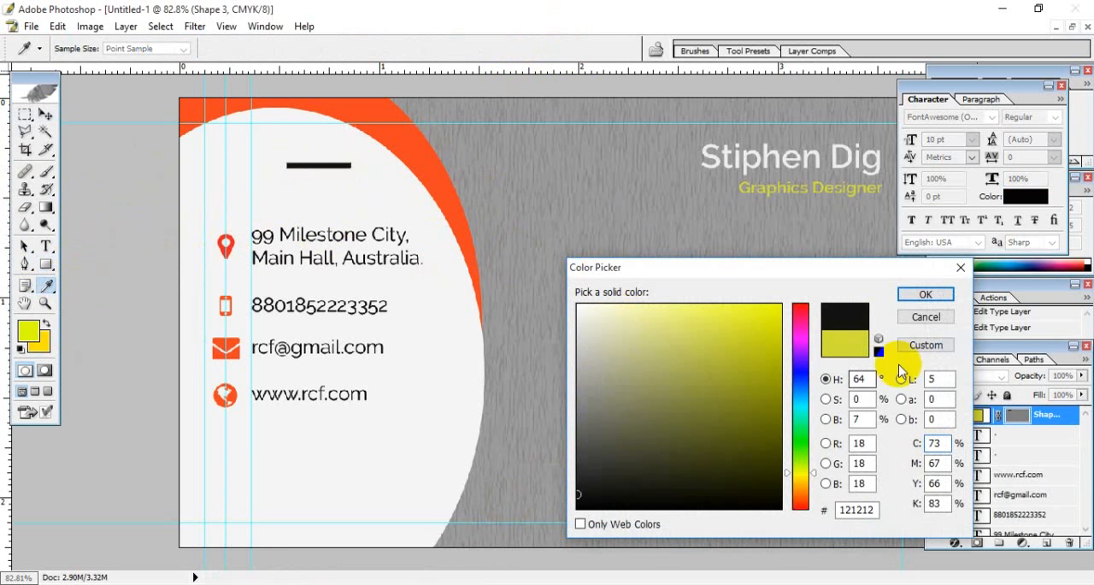
mouse_move(613, 438)
left_mouse_down()
mouse_move(549, 454)
mouse_move(542, 506)
mouse_move(542, 443)
left_mouse_up()
left_click(925, 294)
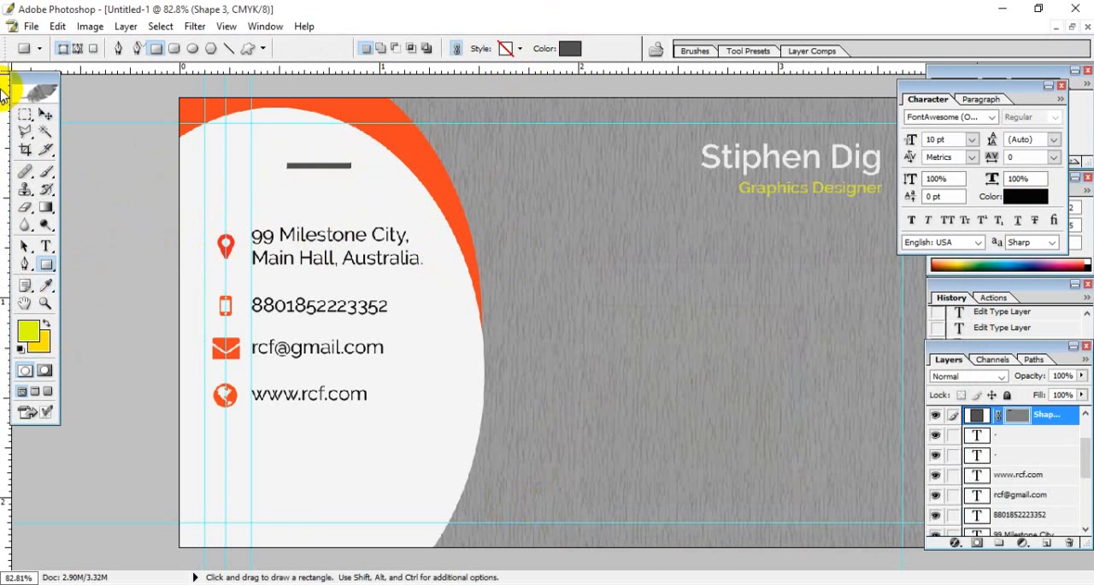
- Place the grey bar just beneath the second address line, with its left end on the vertical guide where the text starts
left_click(45, 113)
key("ctrl+plus")
key("ctrl+plus")
key("ctrl+plus")
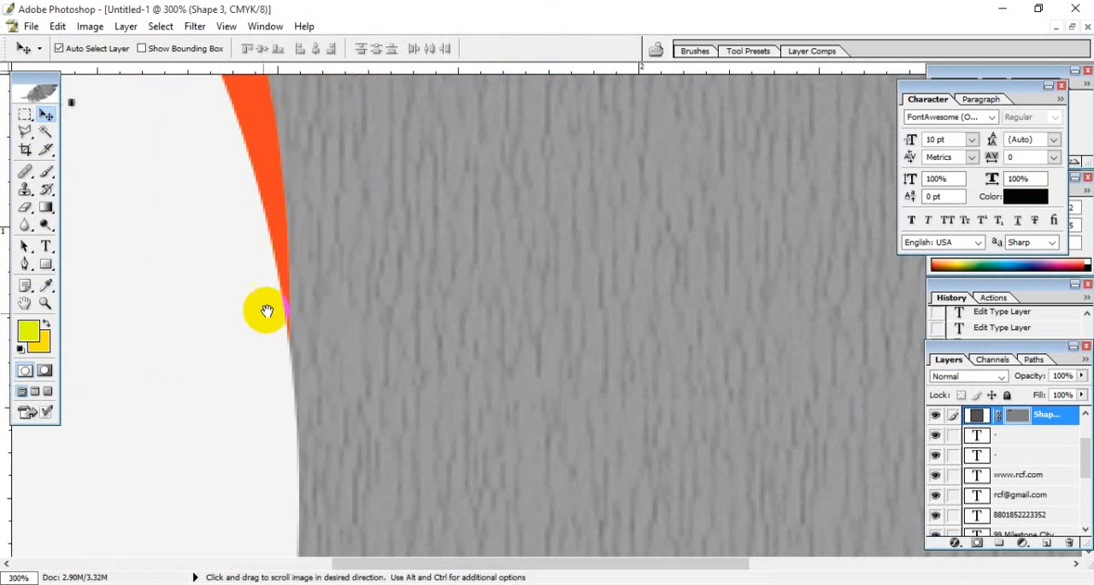
left_click_drag(265, 311, 753, 355)
left_click_drag(481, 301, 559, 469)
left_click_drag(483, 109, 352, 507)
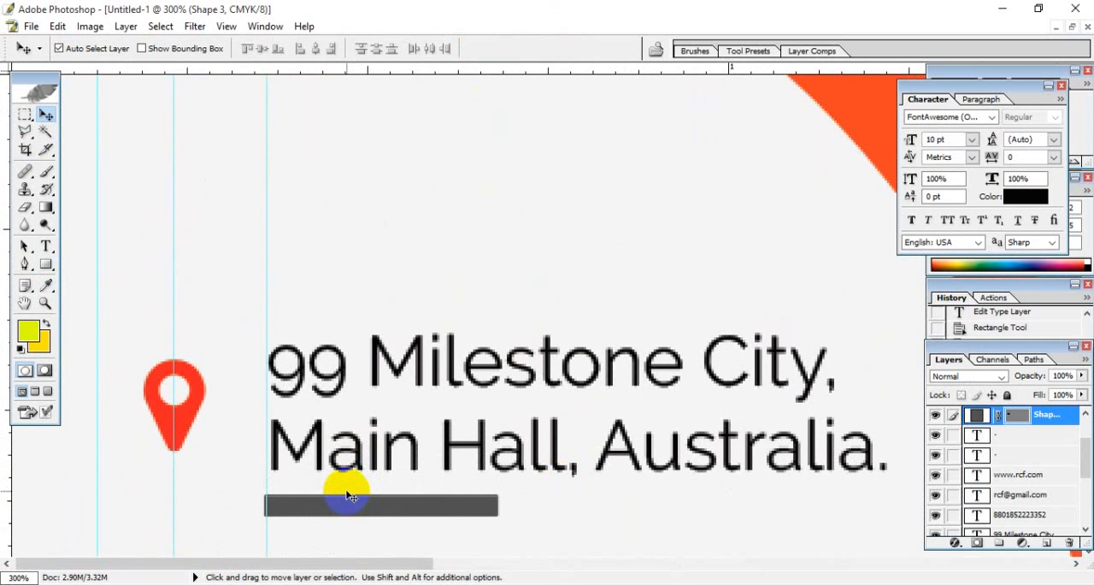
key("Down")
key("Down")
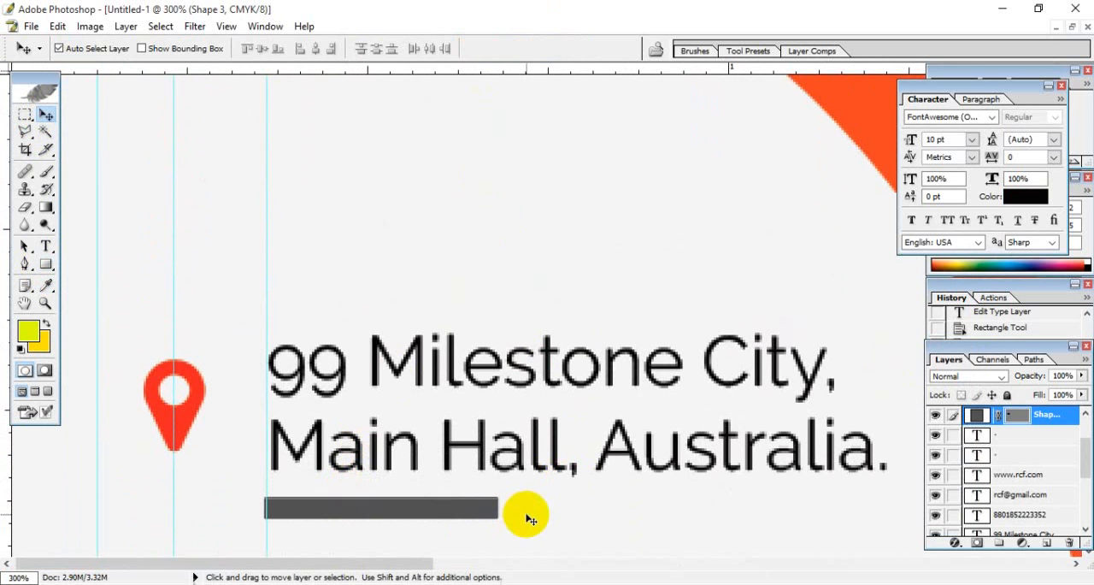
- Duplicate the grey bar straight down beneath the phone number and recolour the copy blue, #3C00FF
left_click(545, 512)
left_click_drag(583, 513, 553, 132)
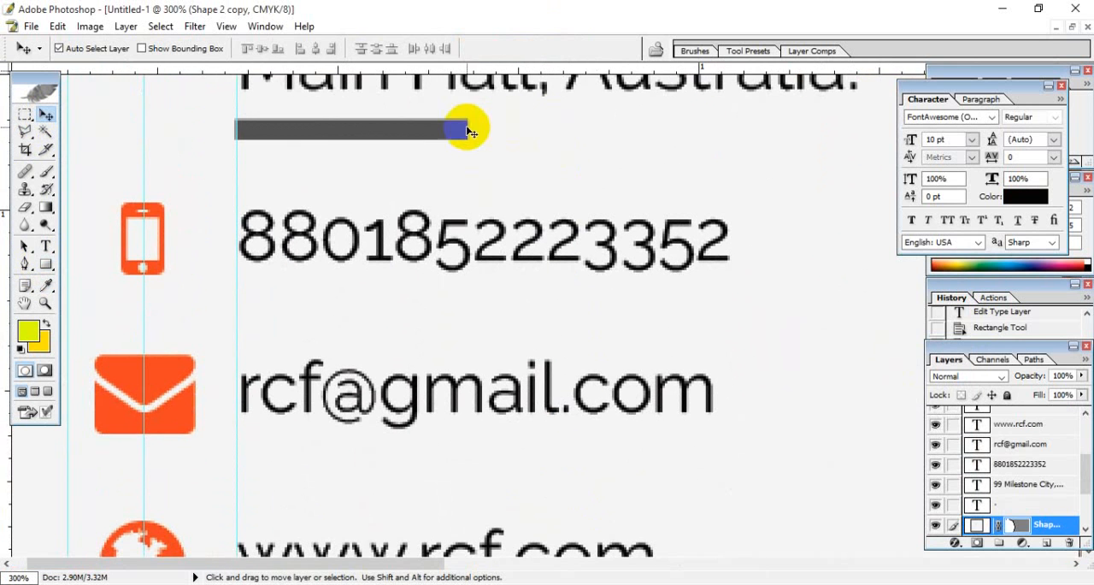
left_click(448, 133)
left_click(362, 141)
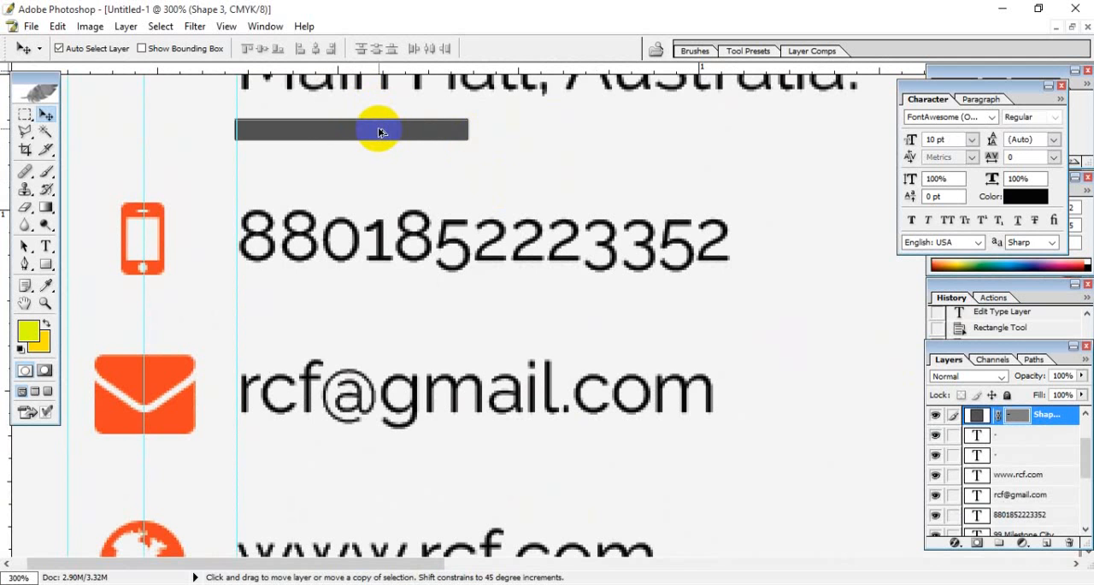
left_click_drag(381, 131, 379, 296)
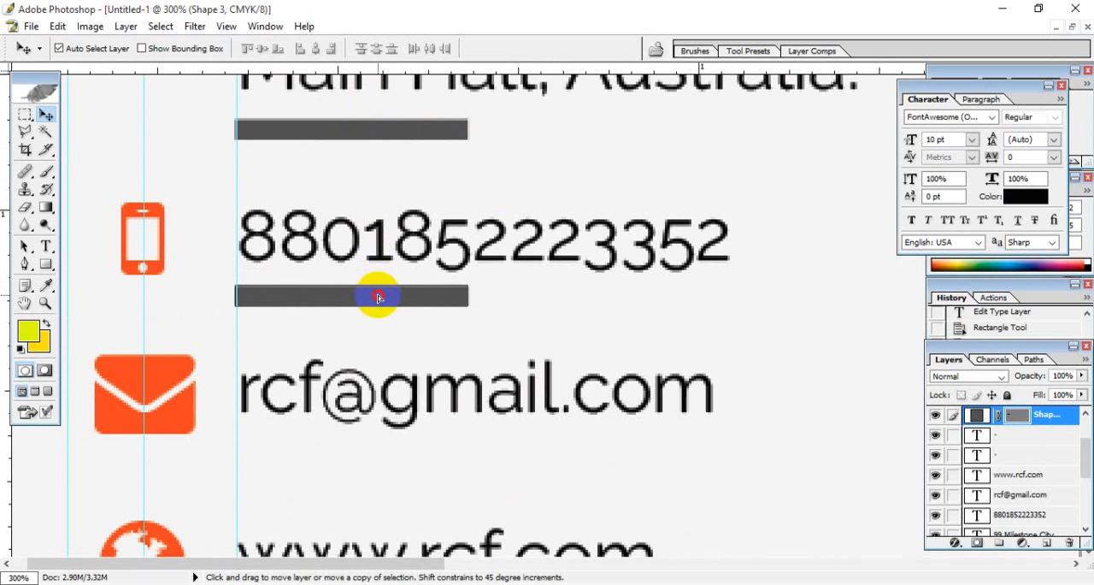
left_click_drag(379, 296, 379, 296)
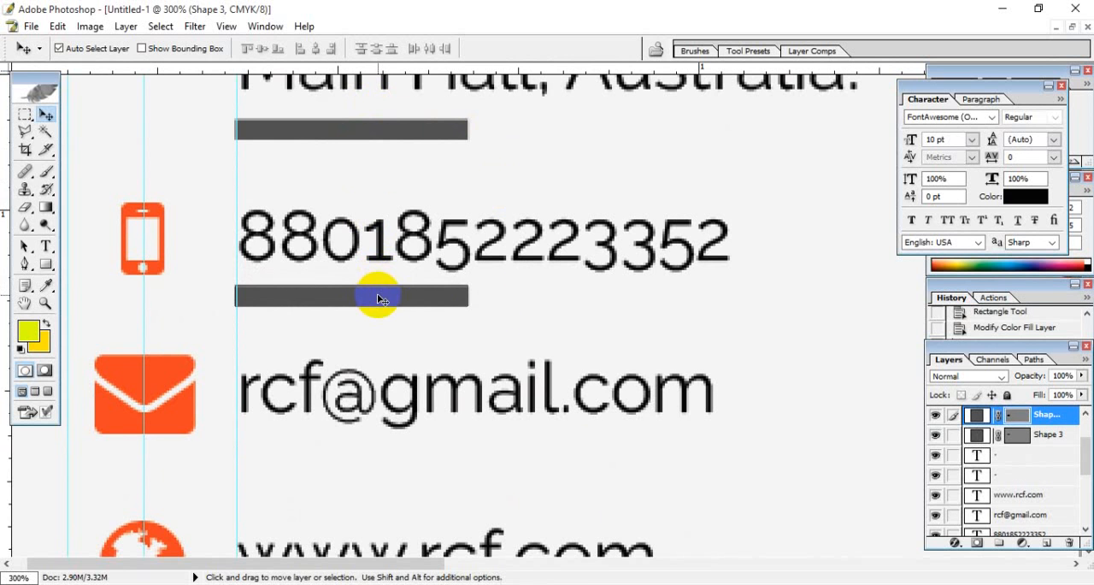
double_click(980, 416)
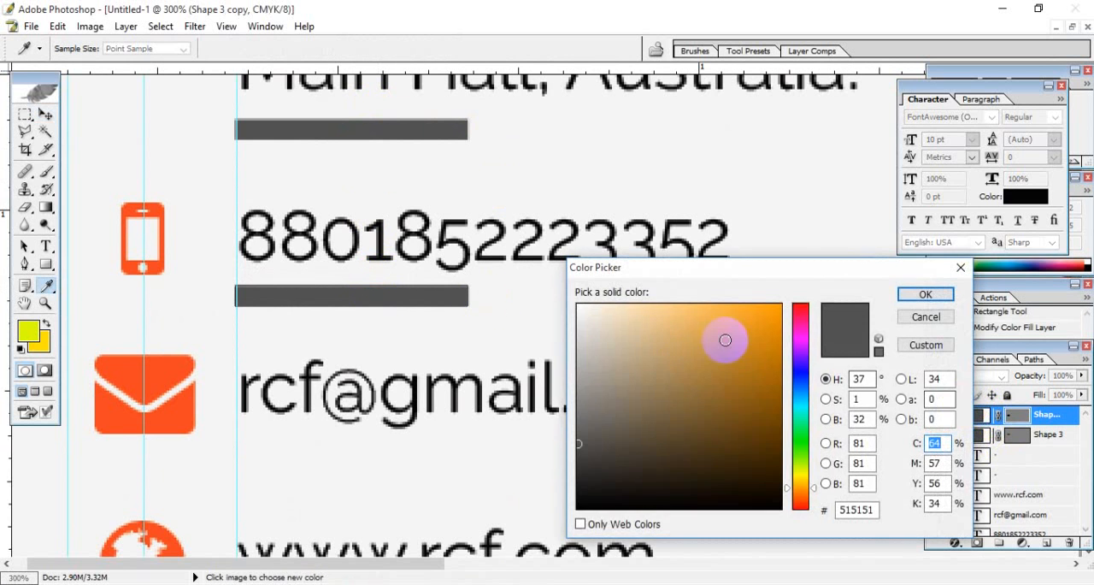
left_click_drag(797, 382, 785, 293)
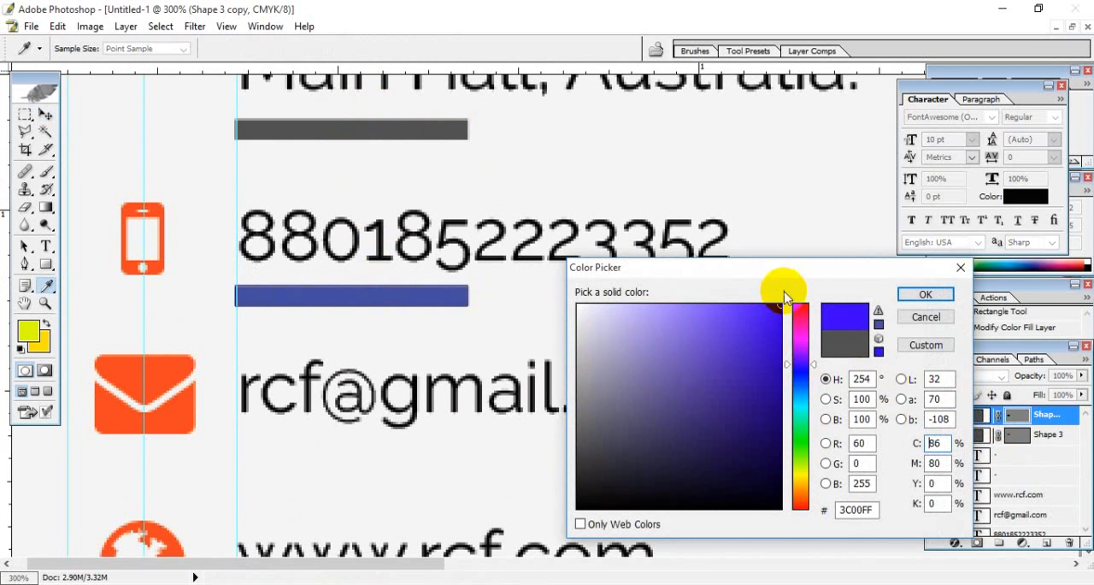
left_click(930, 295)
- Duplicate the blue bar straight down beneath the e-mail text and recolour the copy bright yellow
key("space")
left_click_drag(509, 430, 420, 237)
left_click_drag(383, 133, 378, 293)
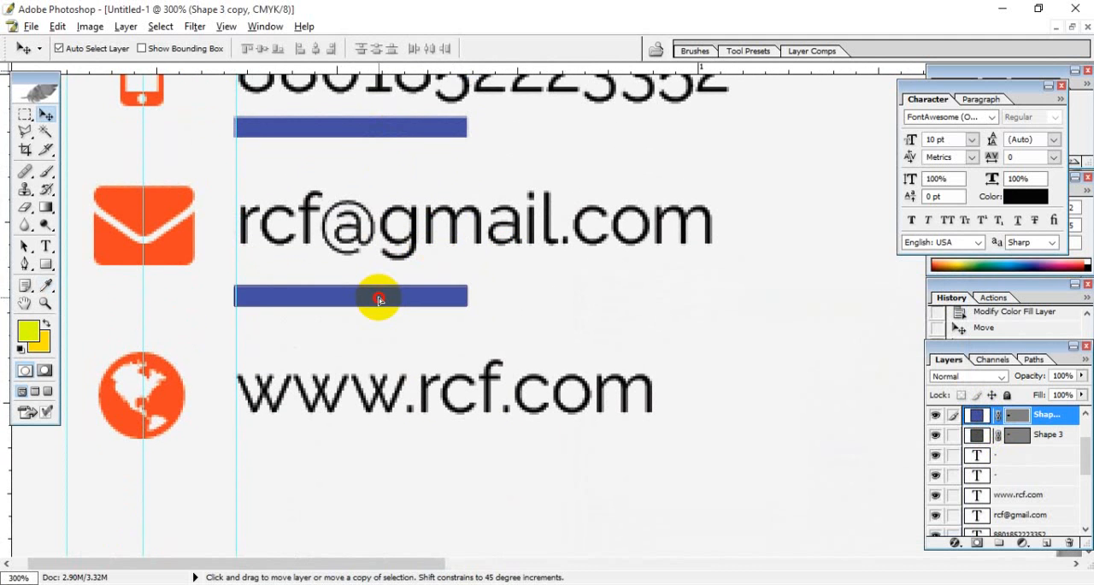
double_click(978, 414)
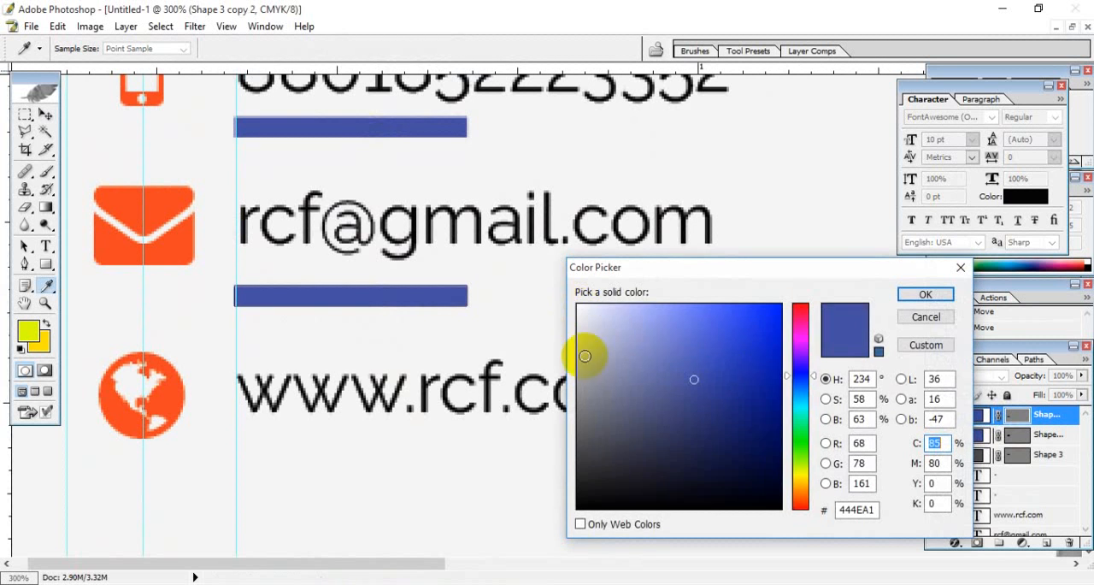
left_click_drag(798, 374, 800, 481)
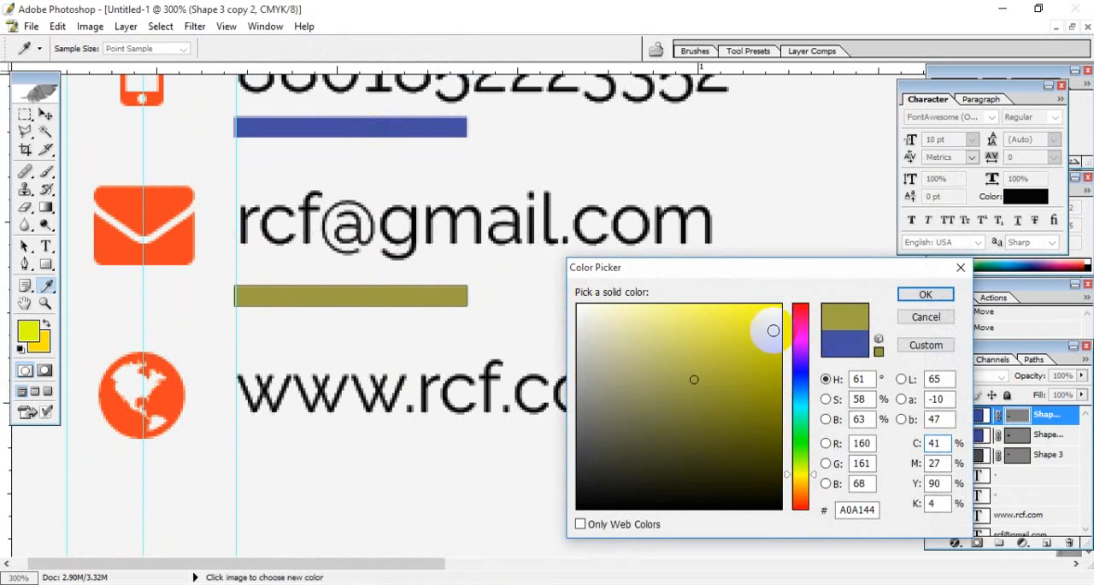
left_click_drag(772, 326, 798, 269)
left_click(928, 298)
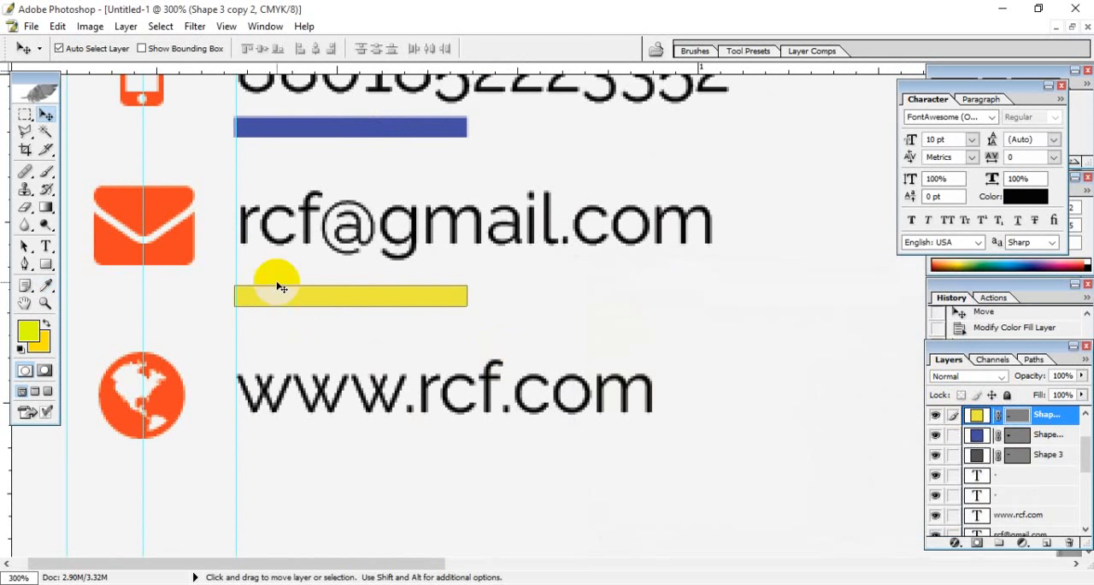
left_click_drag(325, 296, 332, 445)
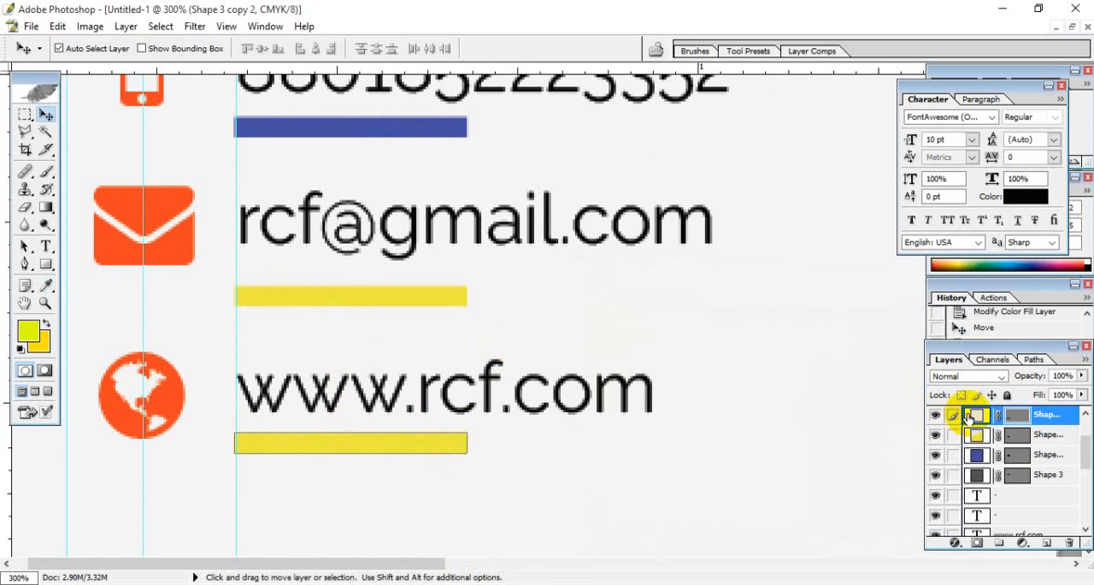
double_click(977, 415)
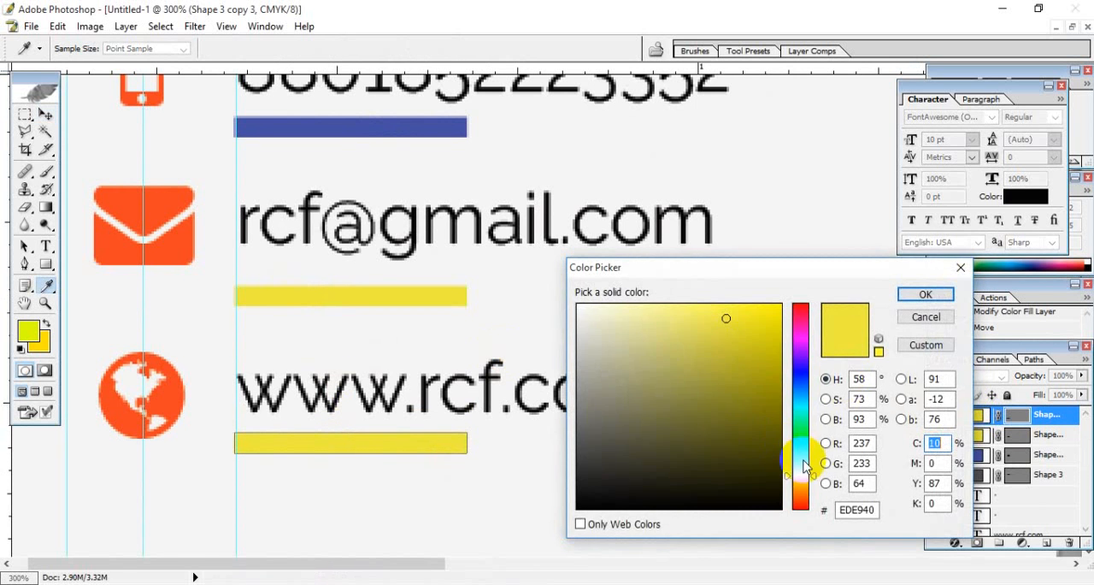
left_click_drag(803, 457, 787, 444)
left_click(774, 421)
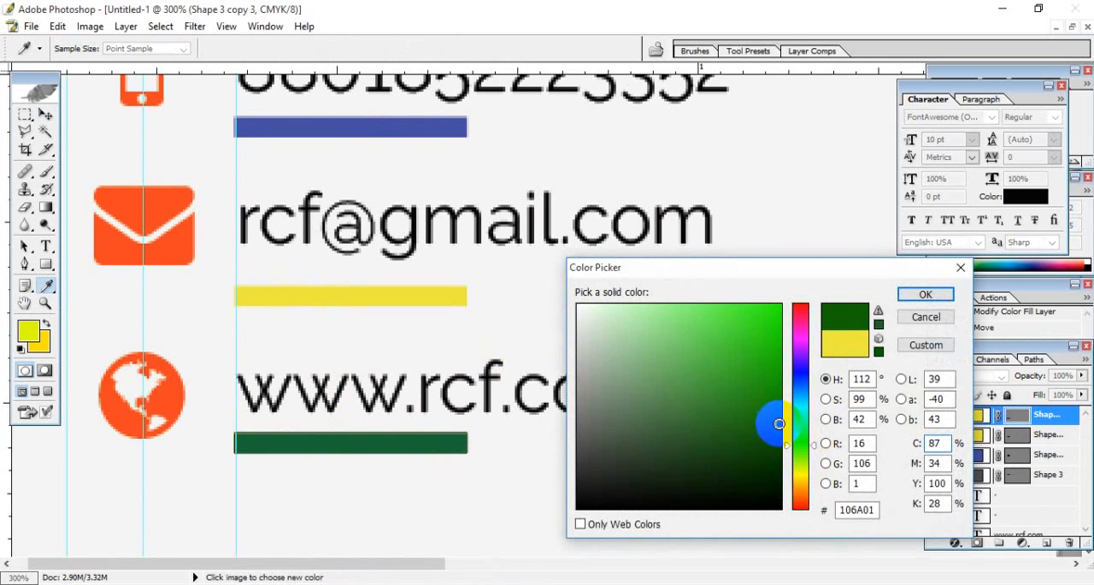
left_click(921, 294)
key("ctrl+0")
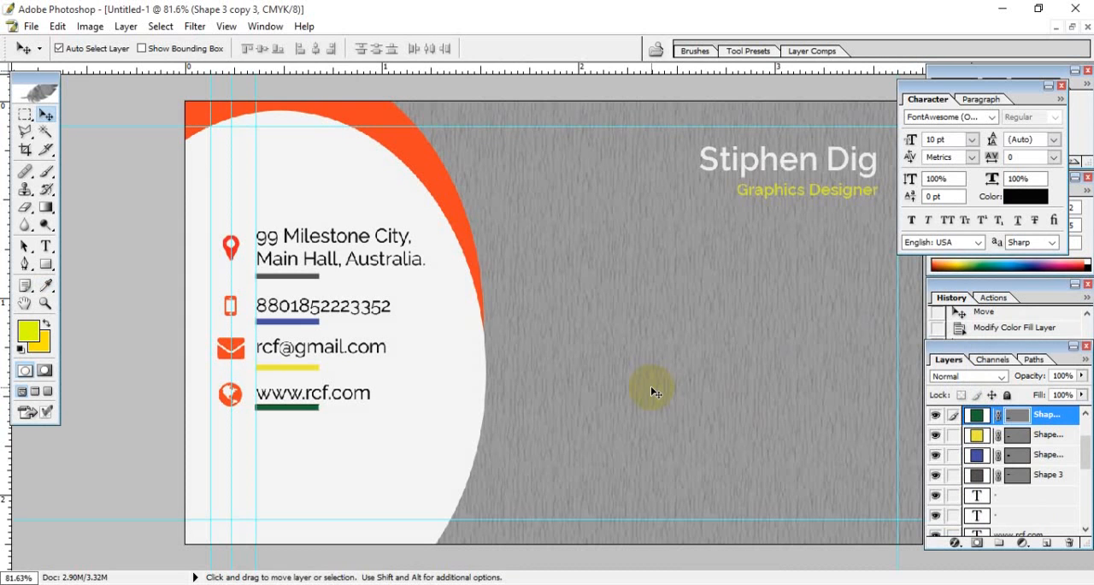
left_click(276, 196)
left_click(312, 127)
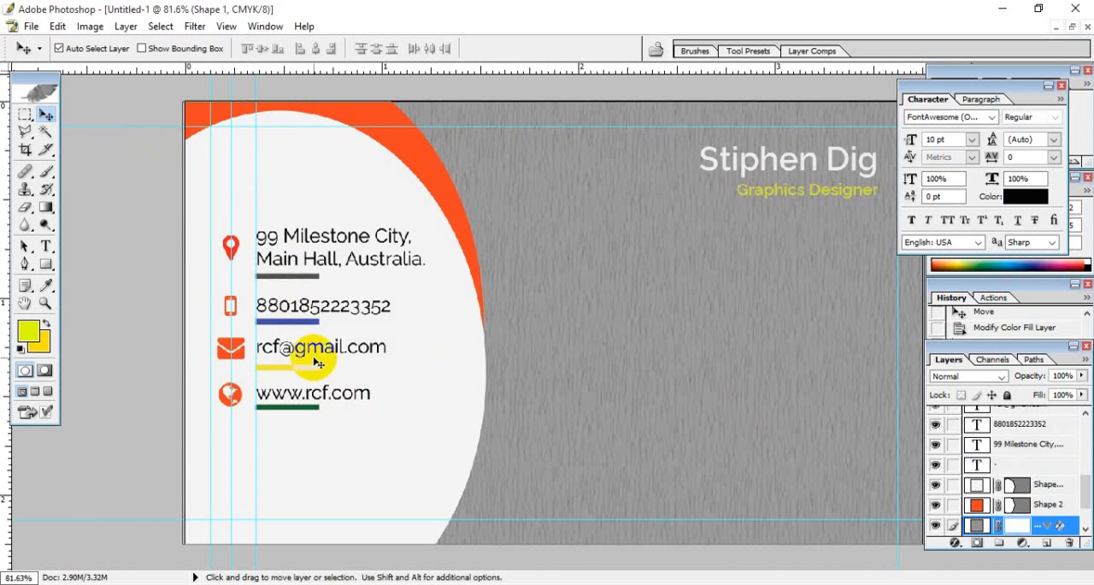
left_click(317, 280)
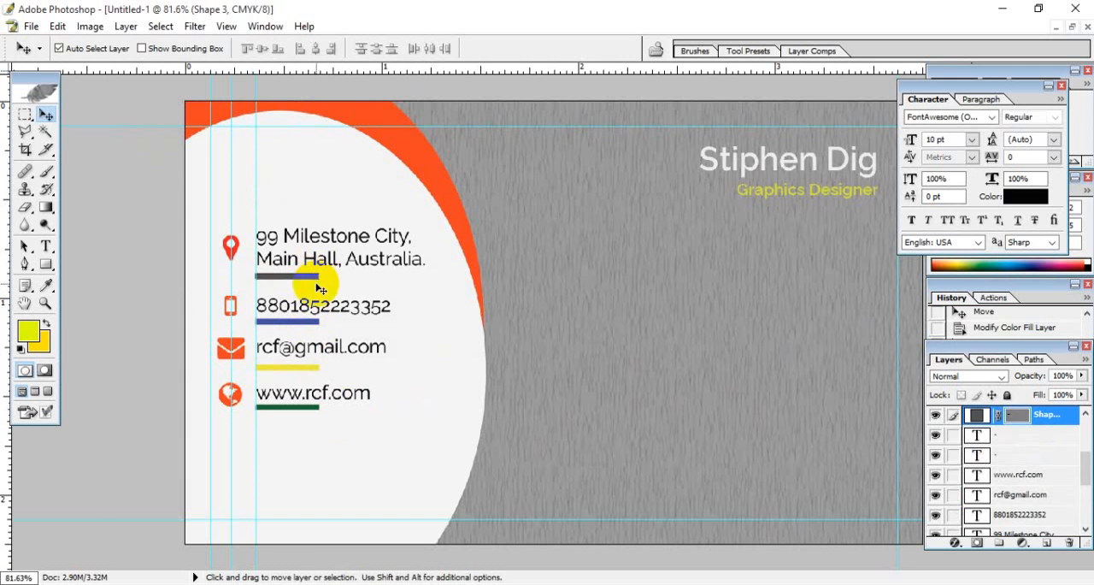
left_click(239, 180)
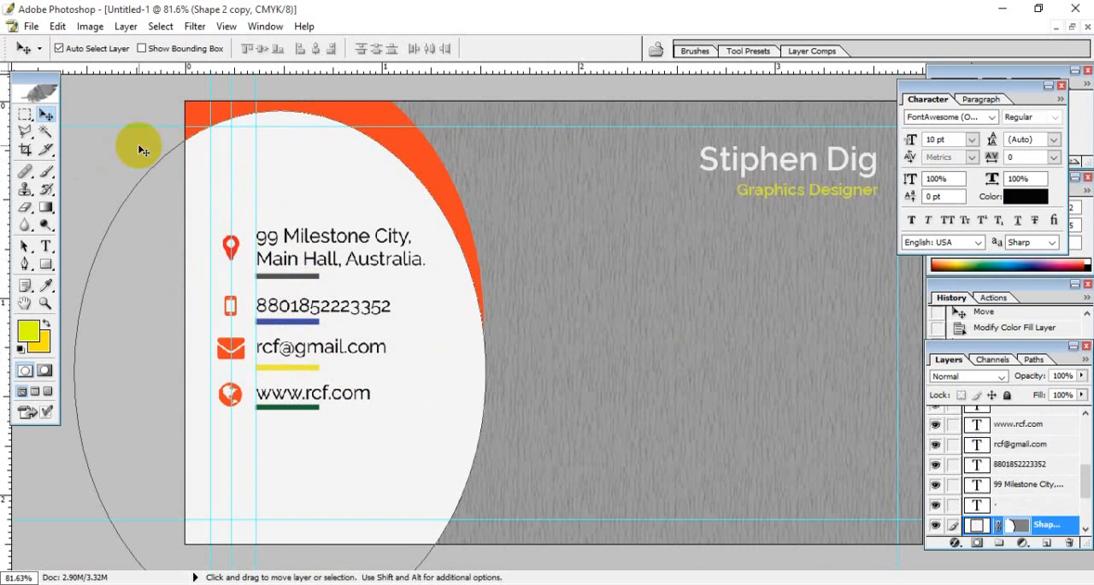
left_click(581, 414)
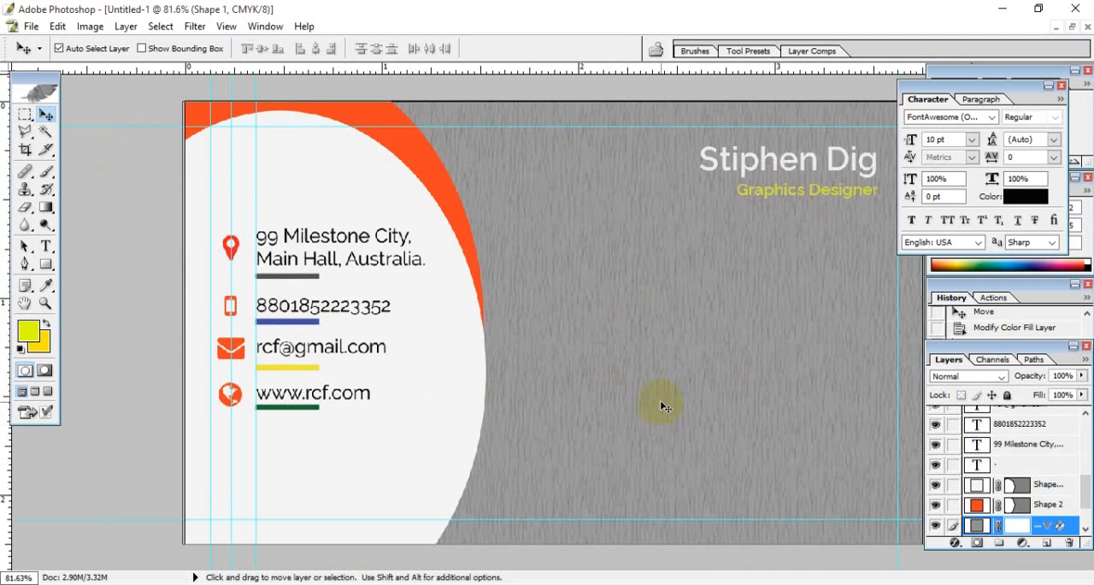
key("ctrl+minus")
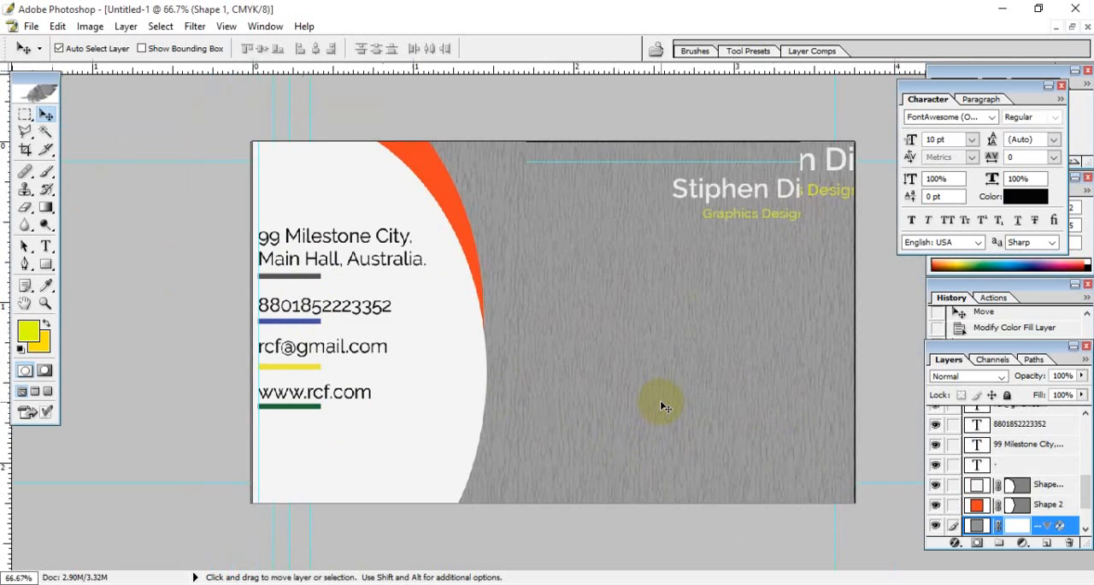
key("ctrl+minus")
key("ctrl+alt+0")
key("ctrl+plus")
key("space")
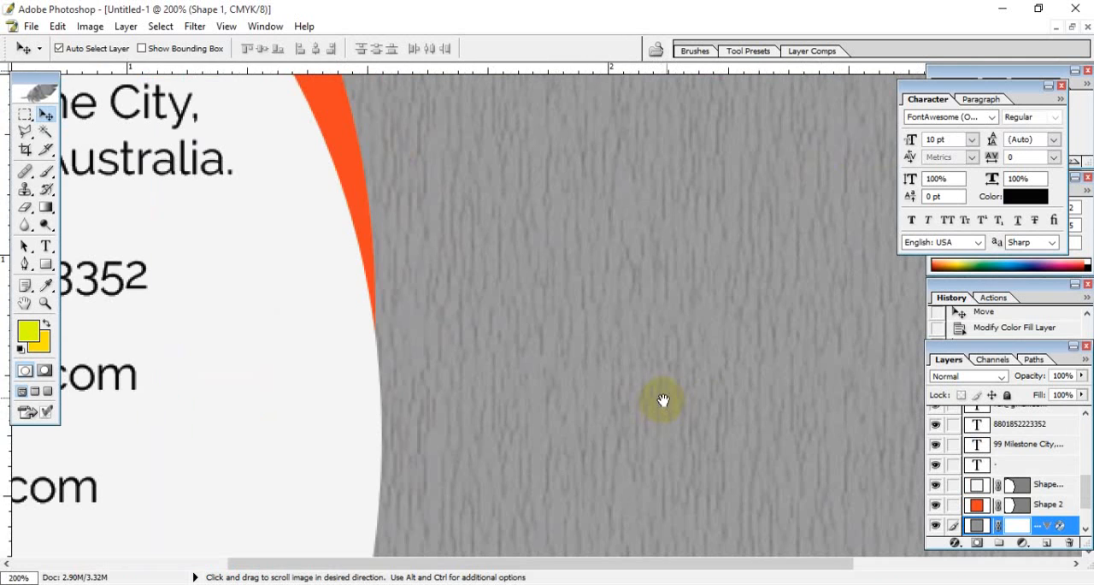
left_click_drag(659, 400, 492, 254)
key("ctrl+0")
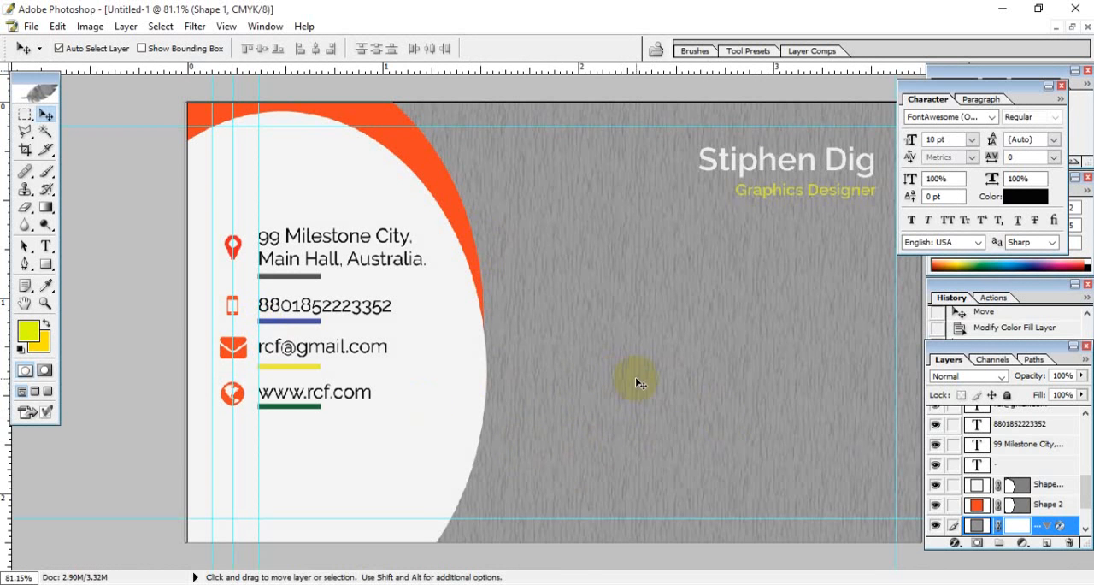
- Draw a registered-trademark (®) custom shape about 0.5 inch wide on the grey background, beside the curved panel
left_click_drag(46, 264, 127, 339)
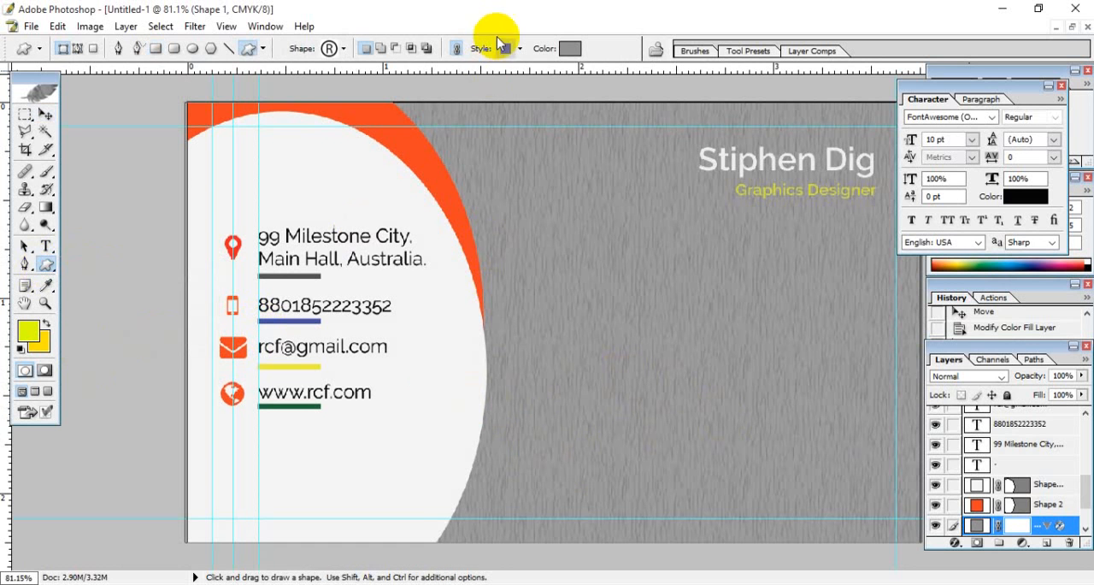
left_click(343, 49)
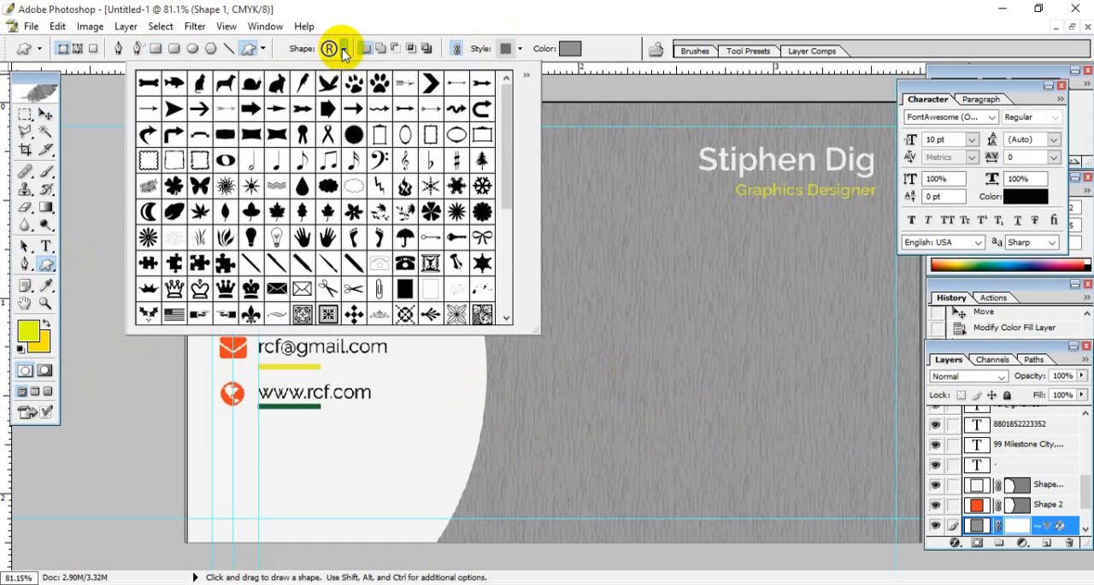
left_click(338, 49)
left_click_drag(679, 413, 604, 340)
key("ctrl+z")
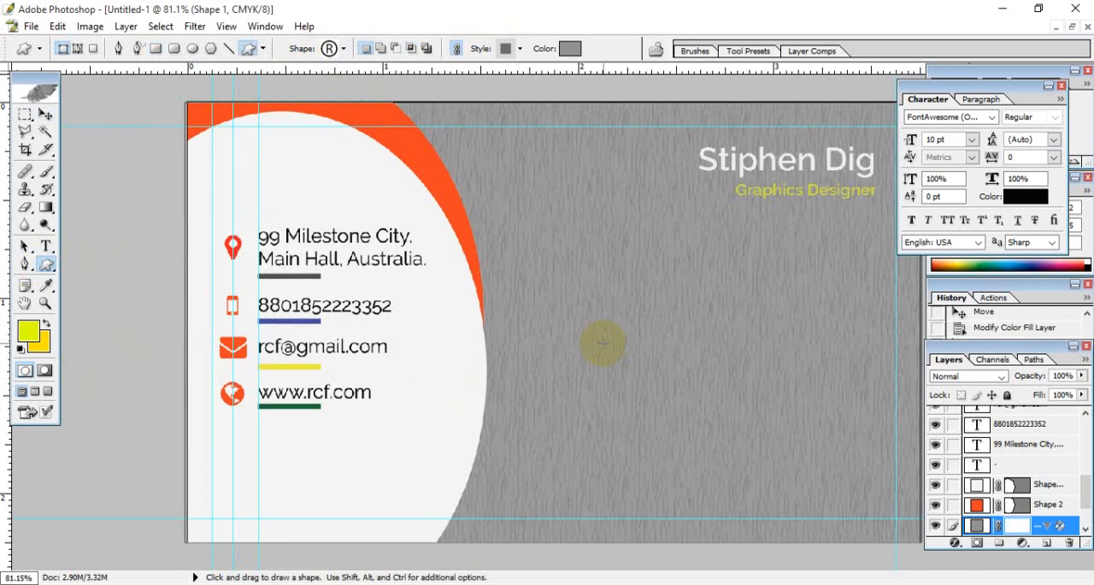
left_click_drag(668, 418, 562, 306)
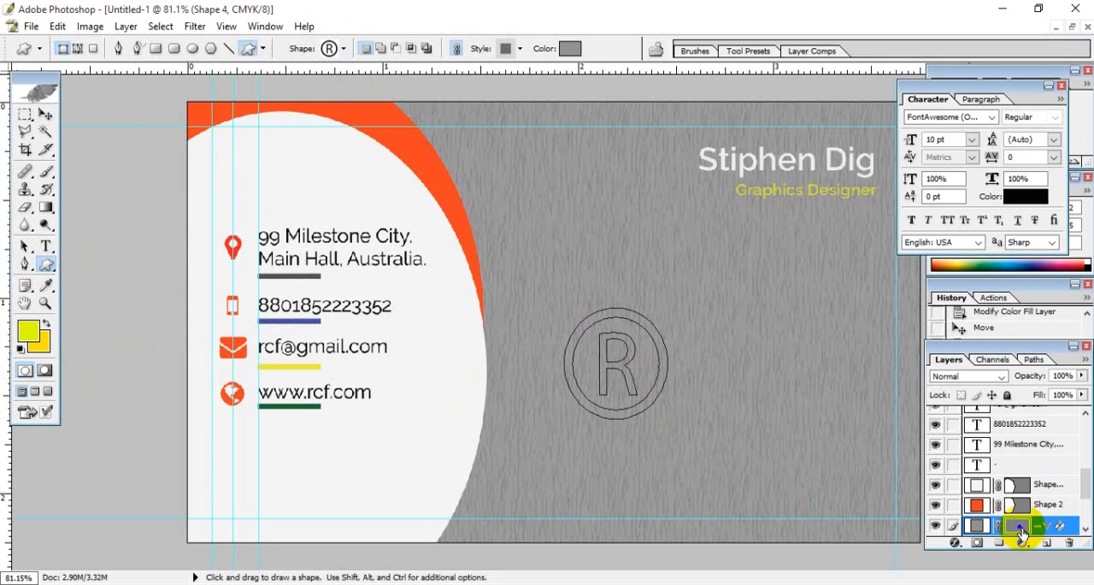
- Recolour the ® shape bright sky blue, #07D3FF, and hide its path outline
double_click(977, 525)
left_click(603, 351)
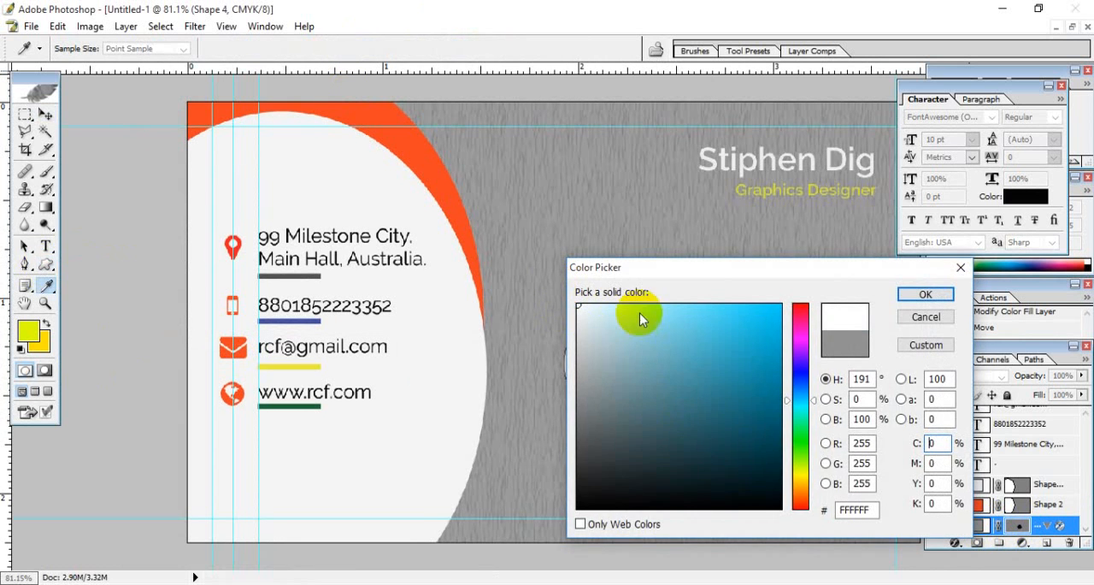
left_click_drag(789, 272, 947, 309)
left_click(863, 366)
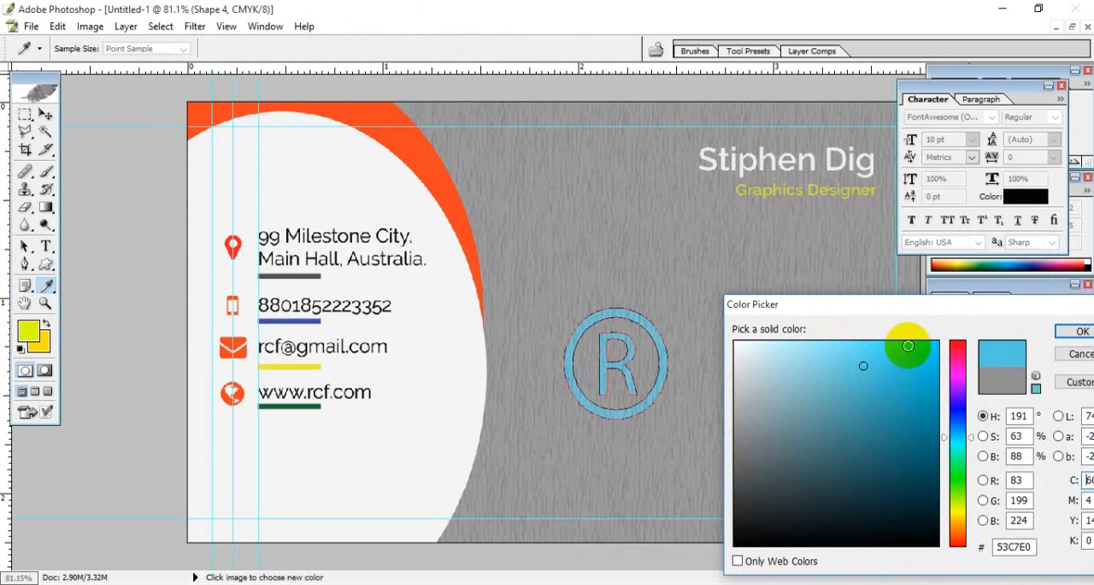
left_click(932, 340)
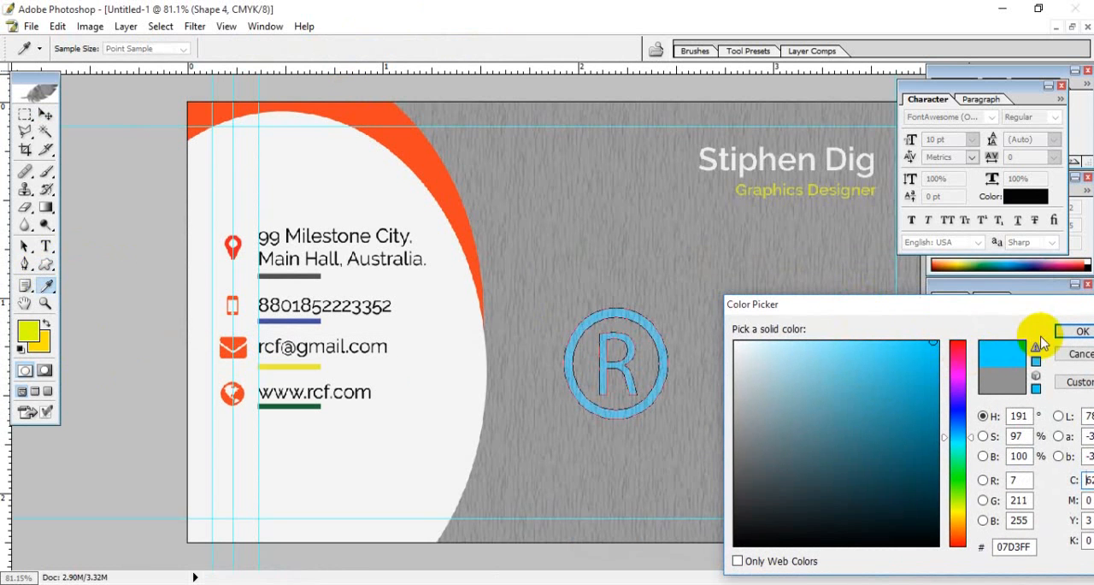
left_click(1081, 331)
left_click(46, 115)
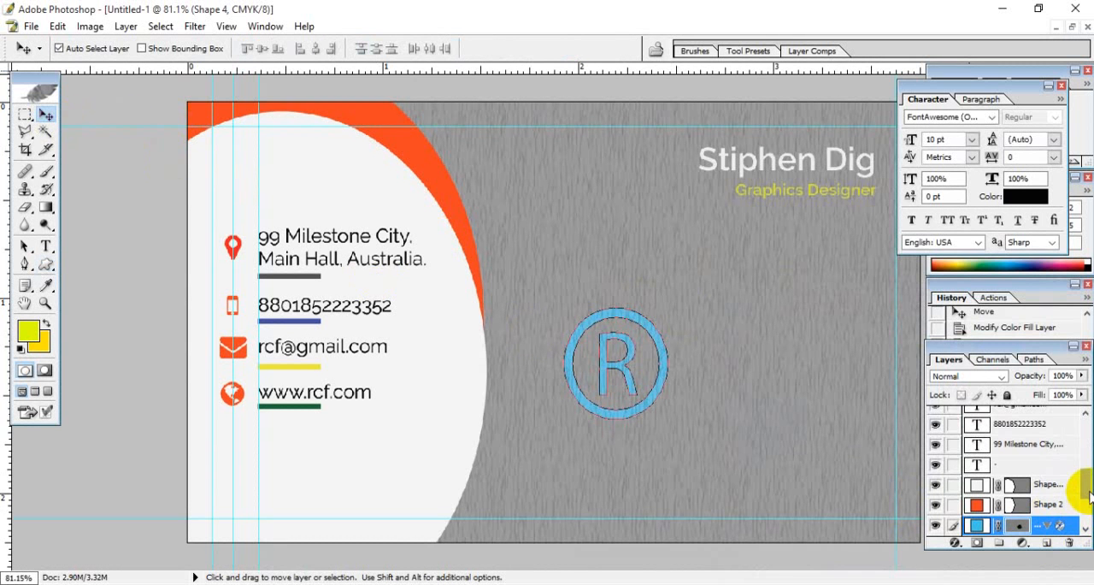
scroll(1087, 495, "down", 3)
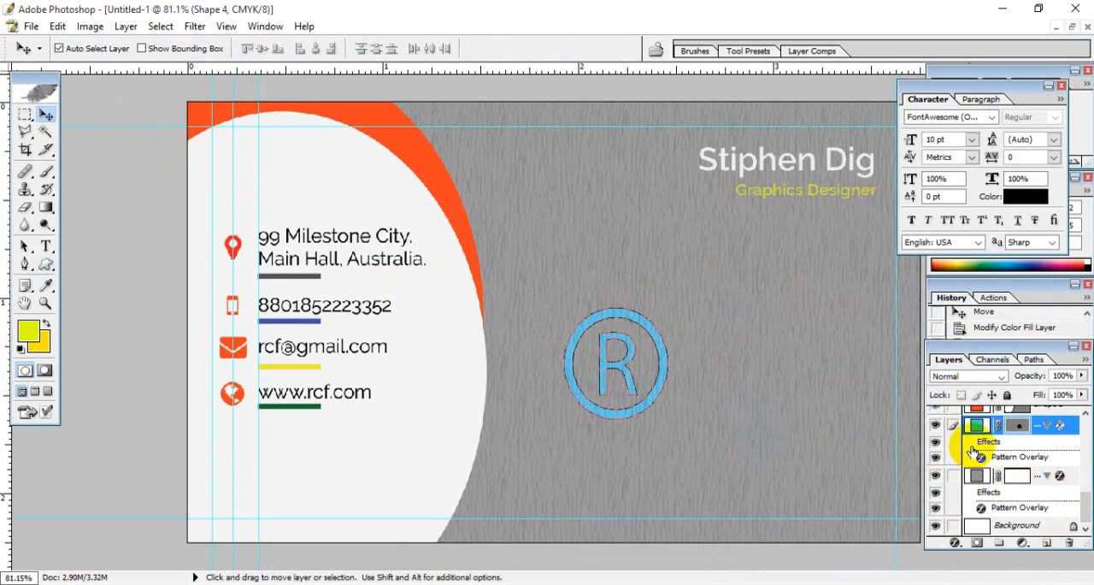
left_click(982, 431)
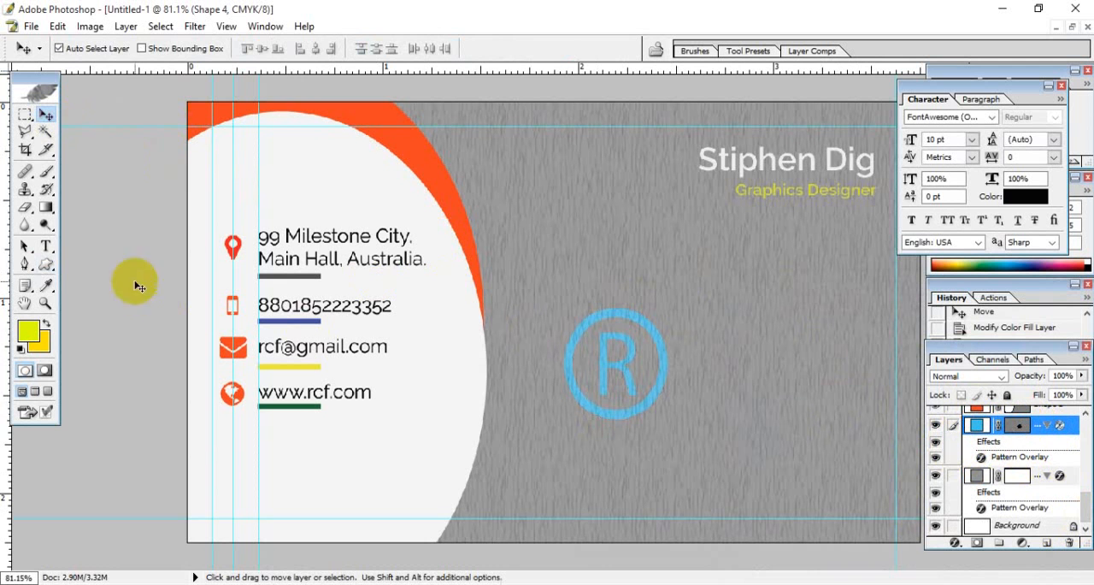
- Set the Custom Shape tool's layer style to none without changing the existing ® shape
left_click(46, 264)
left_click(518, 49)
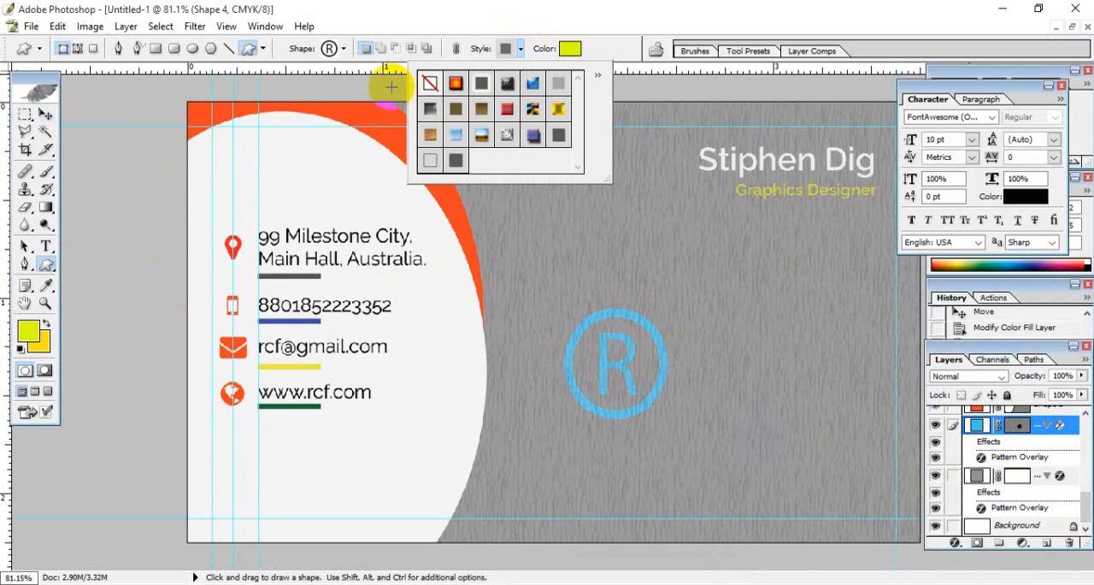
left_click(430, 83)
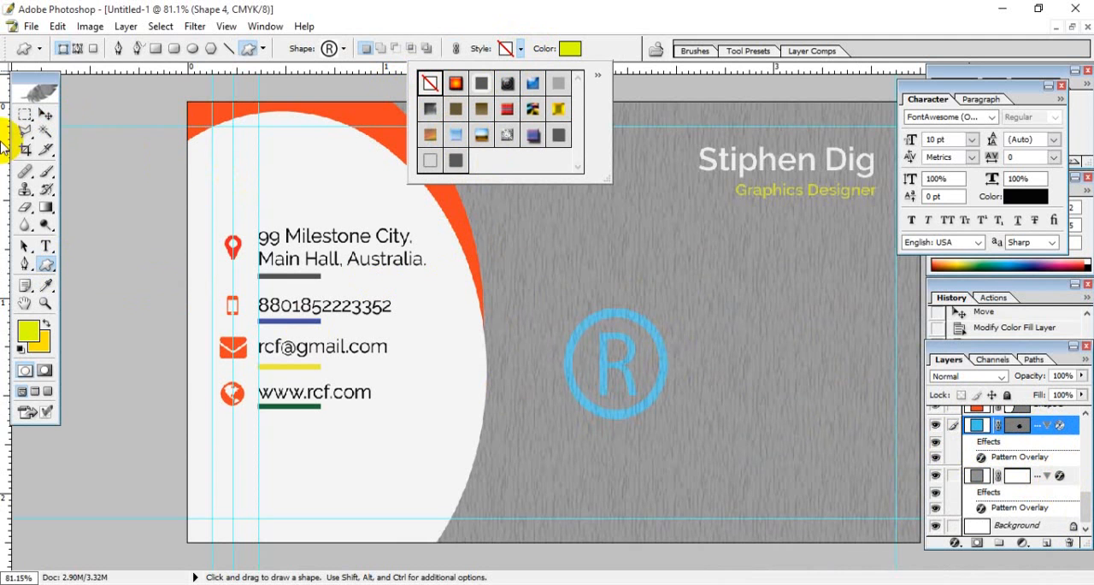
left_click(45, 113)
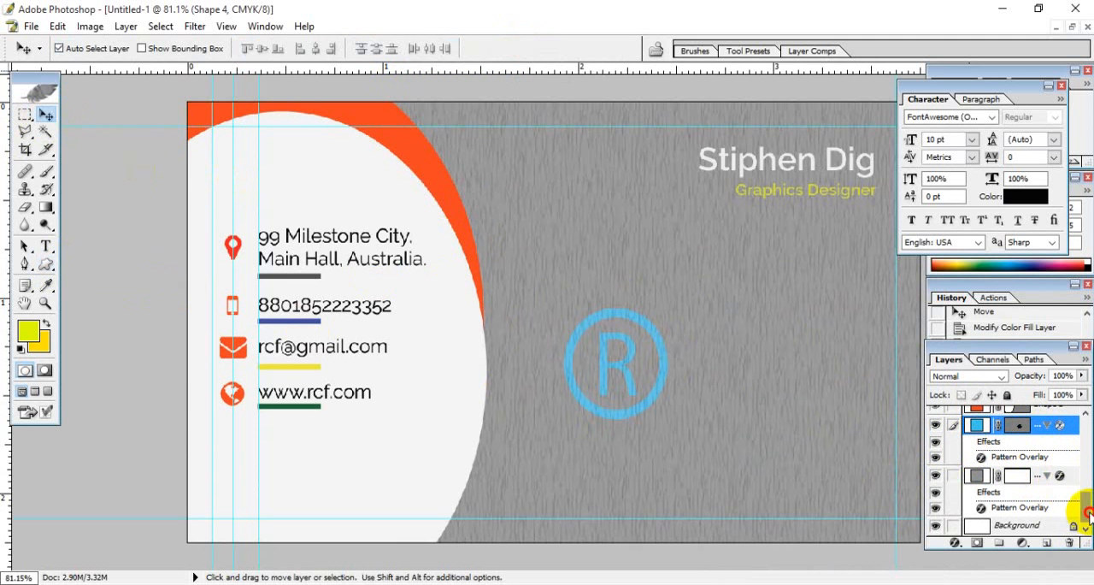
left_click_drag(1087, 511, 1086, 500)
left_click(712, 429)
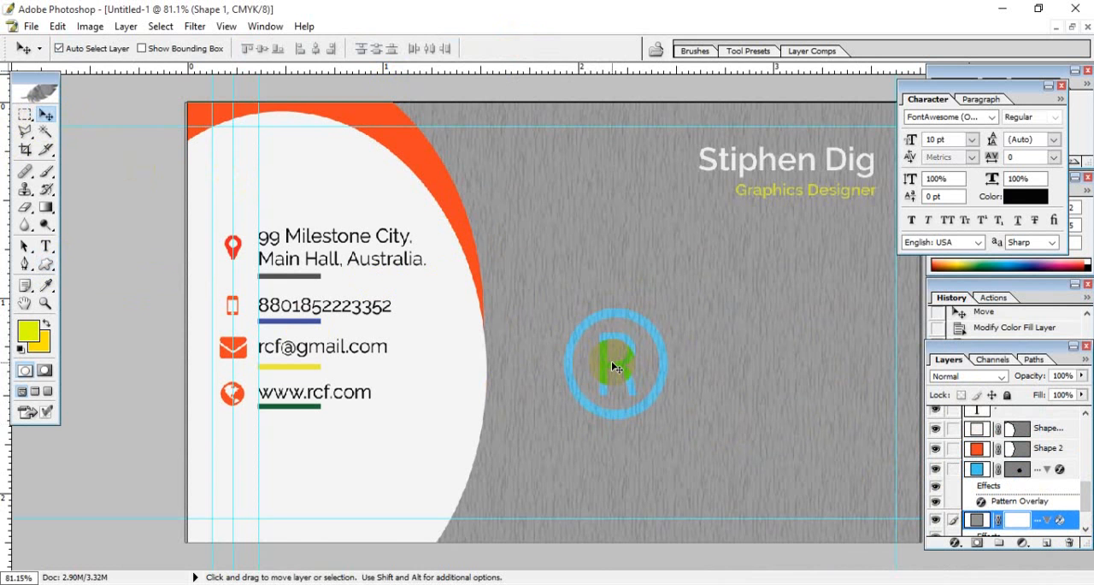
- Bring the blue ® shape layer forward to the top of the layer stack
key("ctrl+plus")
key("ctrl+plus")
key("ctrl+plus")
key("ctrl+plus")
key("space")
left_click_drag(637, 400, 250, 221)
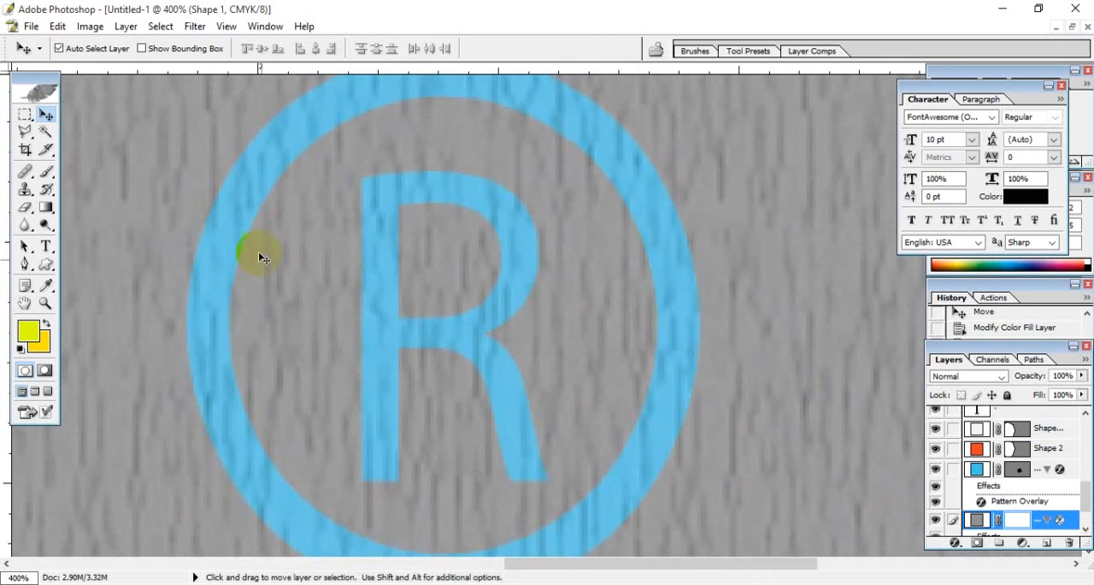
left_click(1063, 477)
key("ctrl+[")
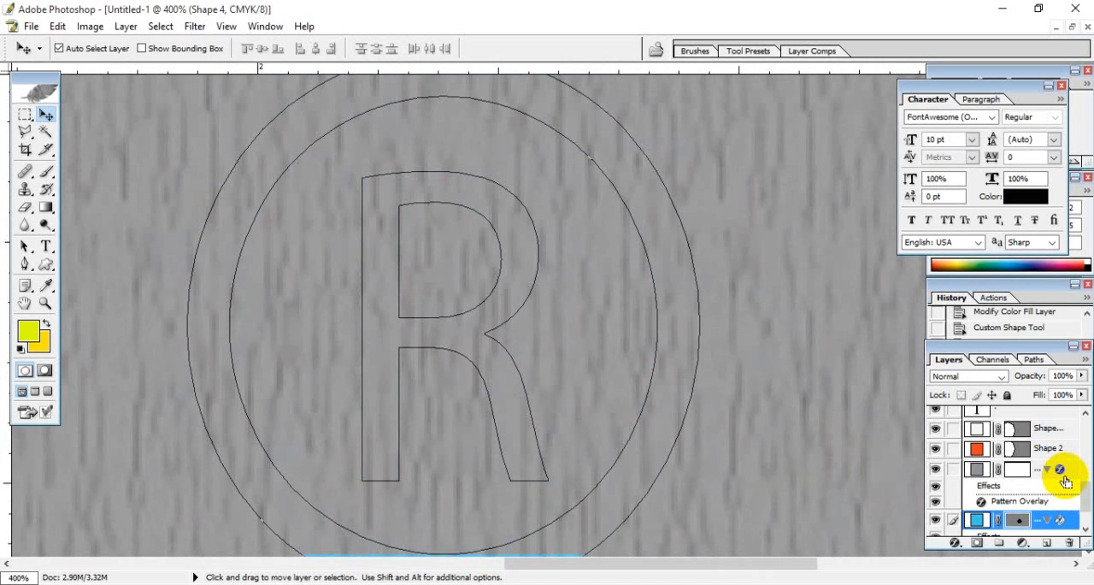
key("ctrl+]")
key("ctrl+]")
key("ctrl+]")
key("ctrl+]")
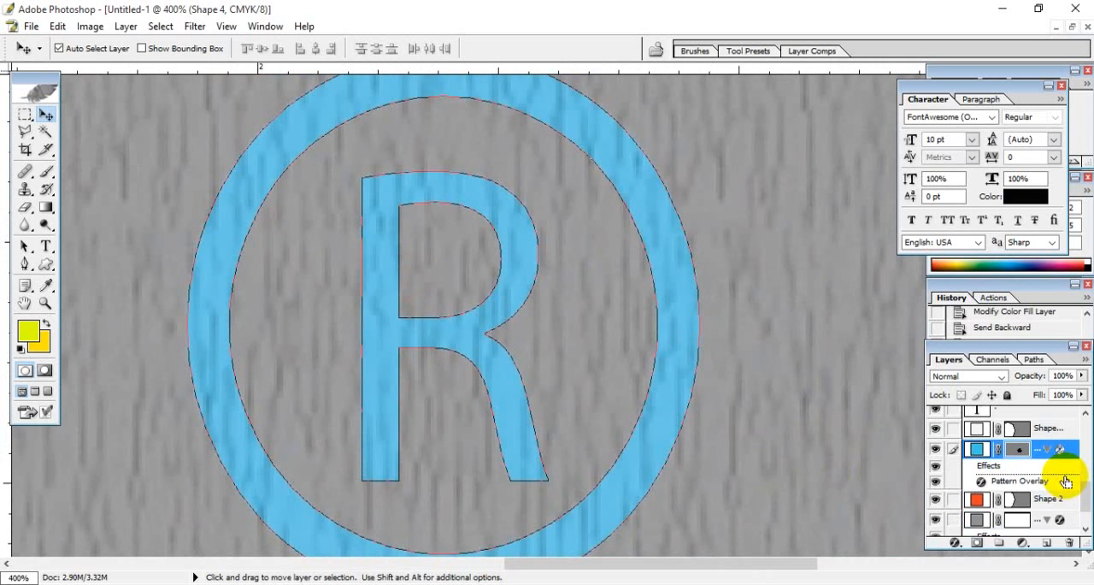
key("ctrl+]")
key("ctrl+]")
key("ctrl+]")
key("ctrl+]")
key("ctrl+]")
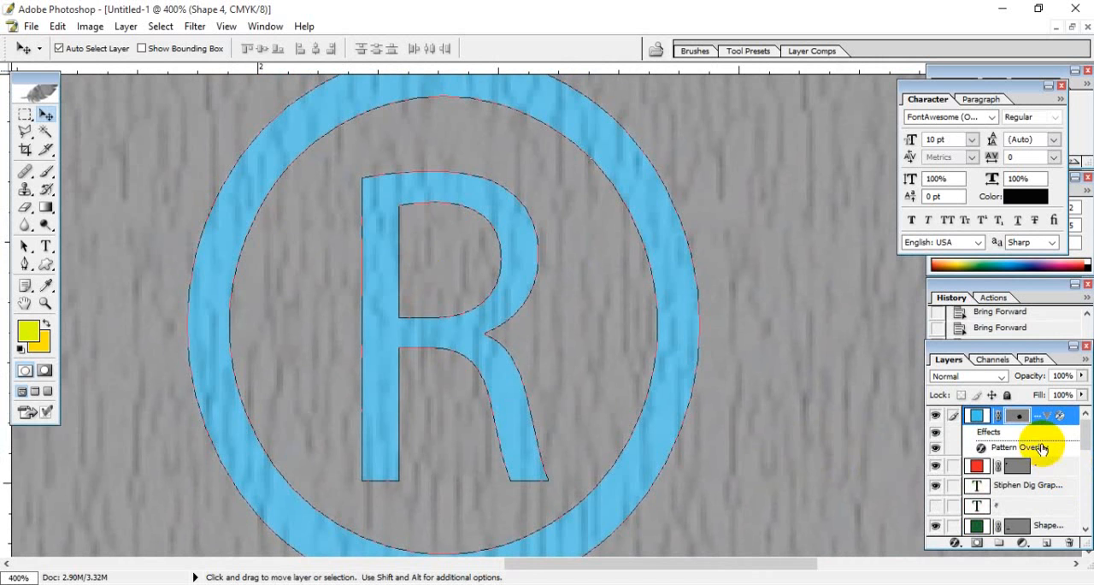
- Turn off the ® shape's Pattern Overlay and add a Drop Shadow with the default settings
double_click(1041, 449)
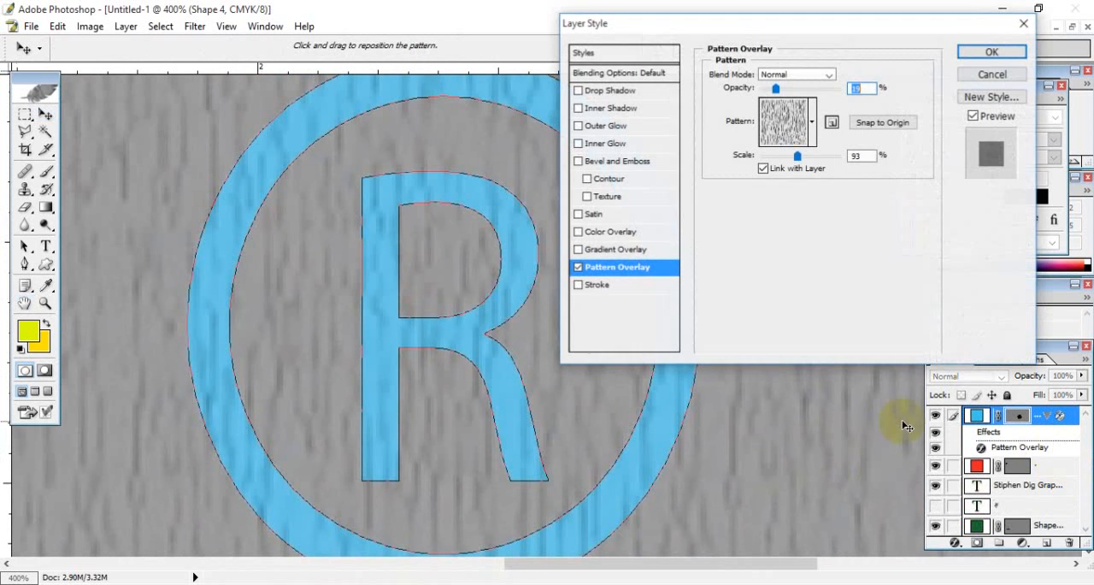
left_click(579, 267)
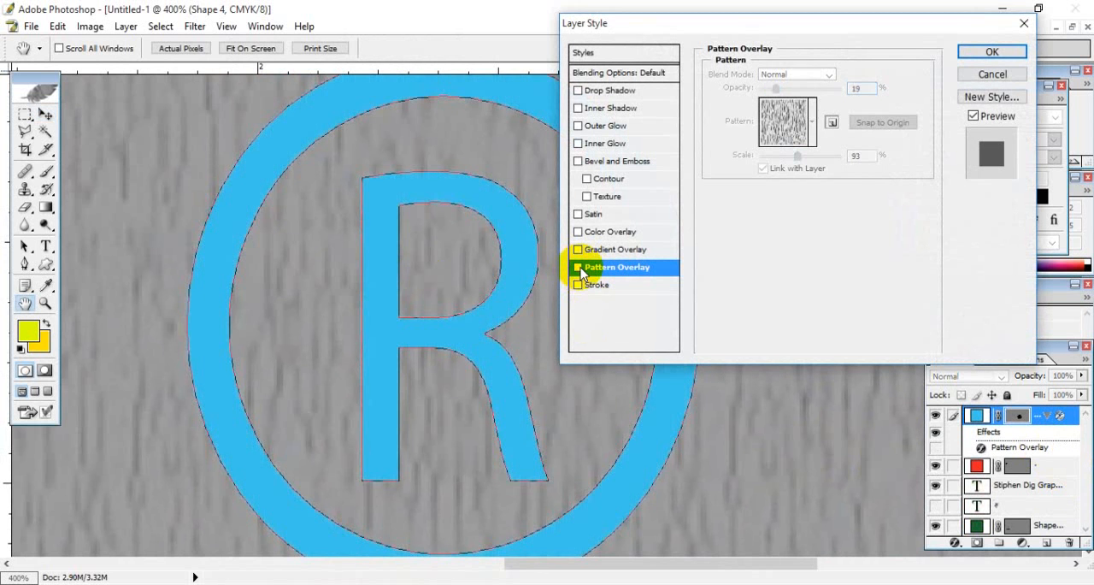
left_click(596, 93)
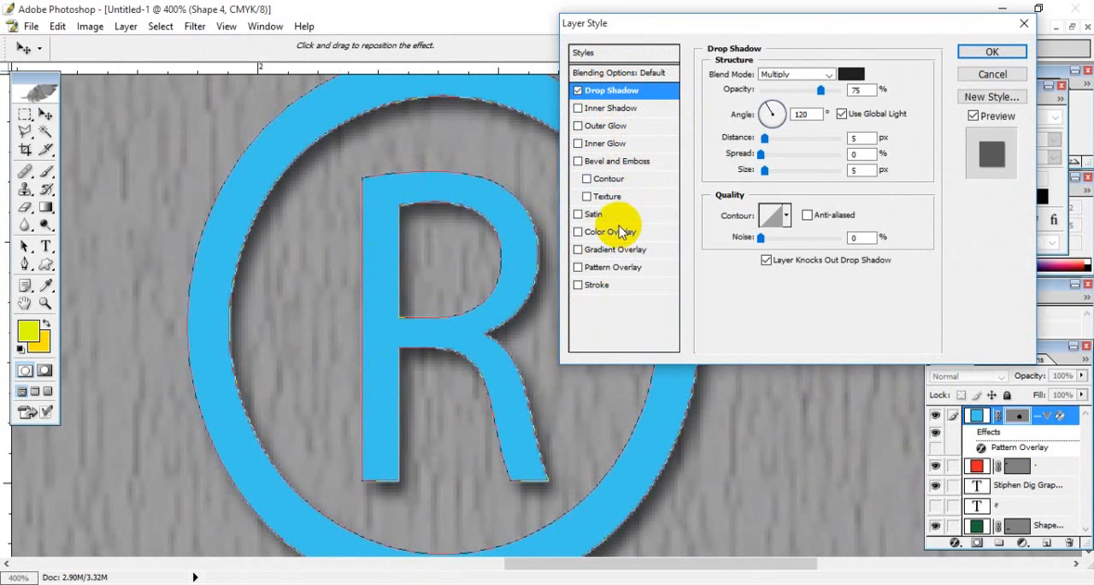
left_click(990, 51)
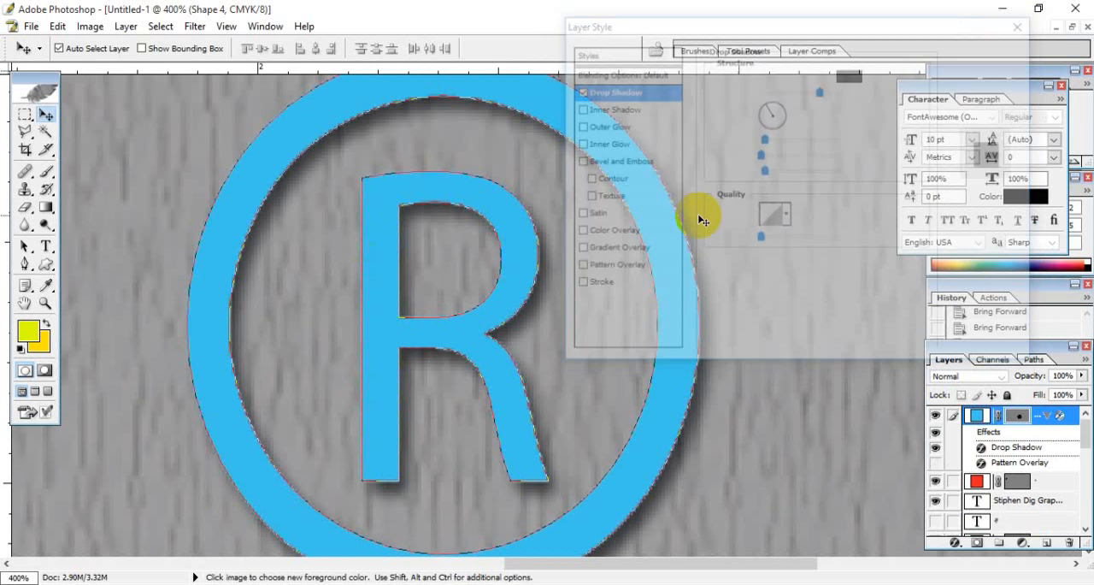
left_click(727, 294)
key("ctrl+0")
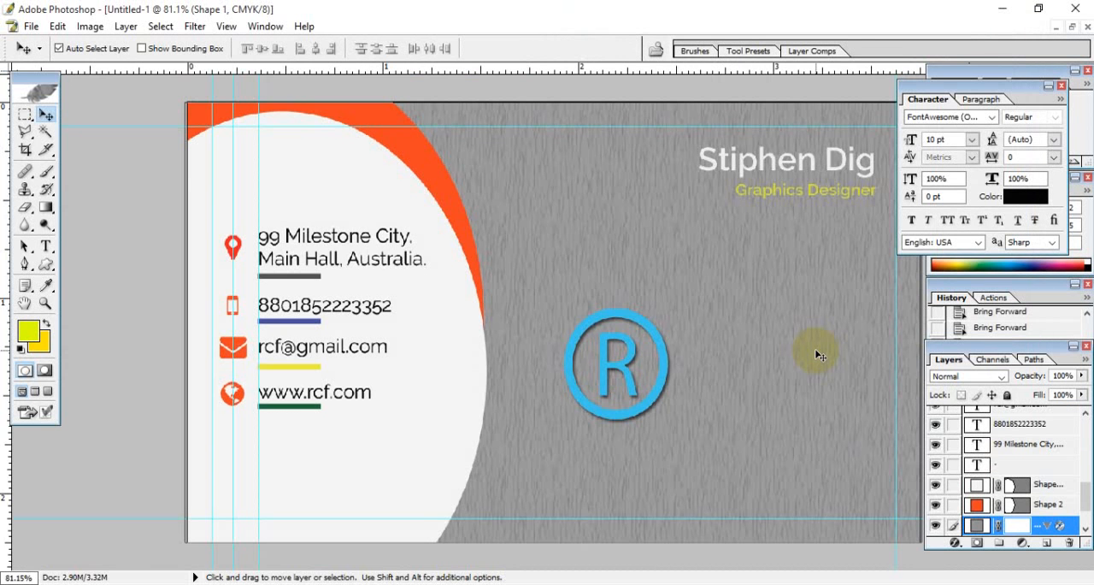
left_click(46, 246)
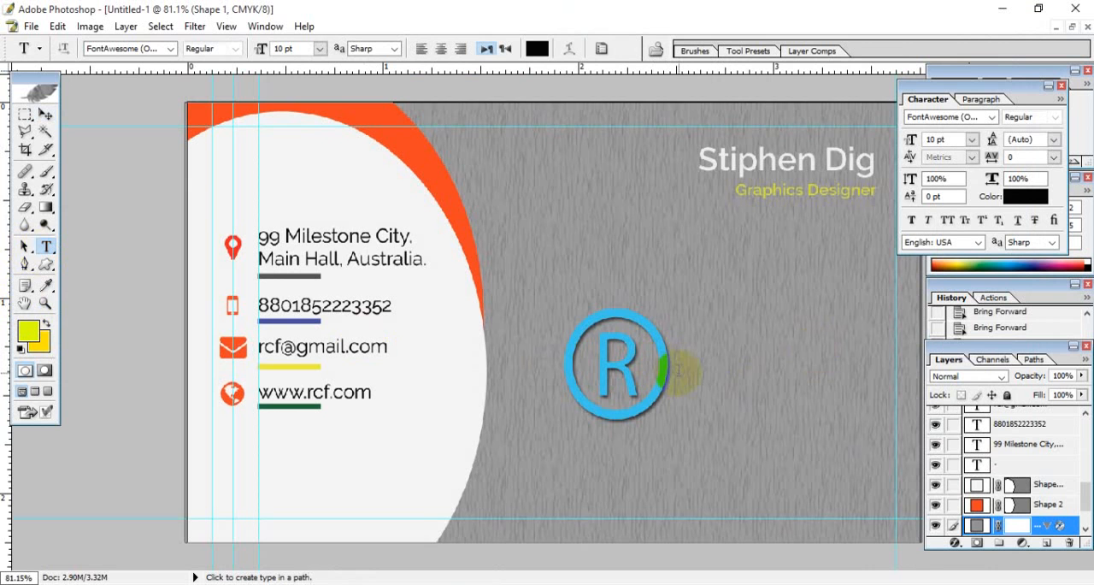
left_click(707, 371)
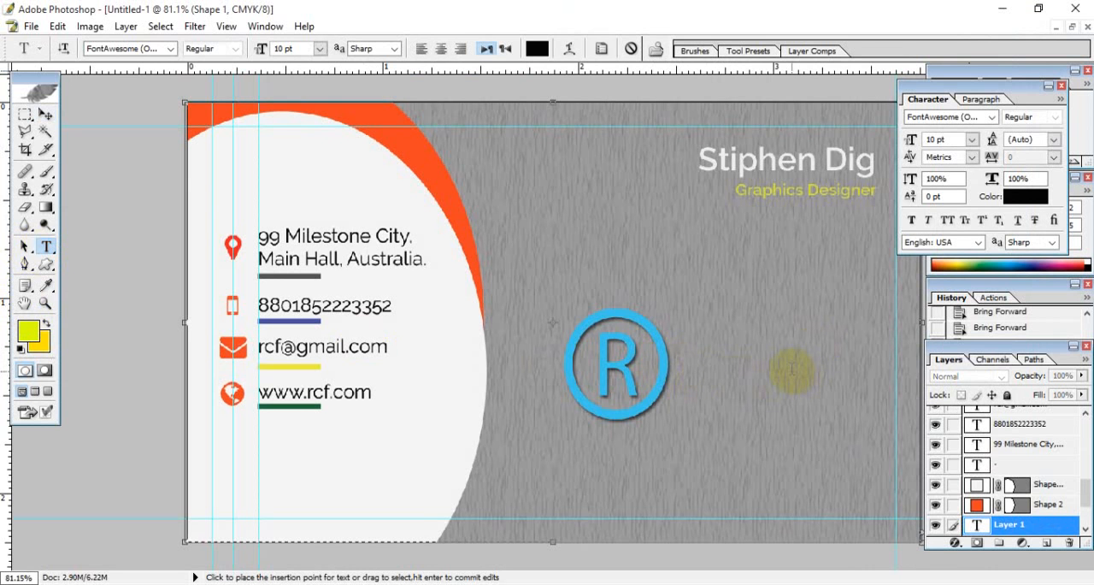
left_click(46, 114)
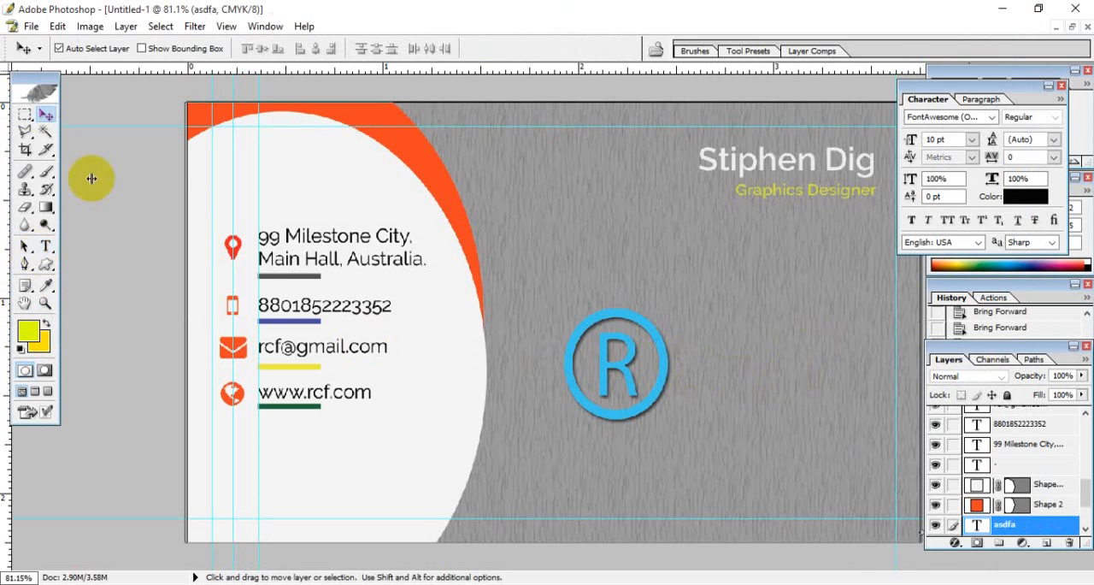
double_click(977, 527)
key("BackSpace")
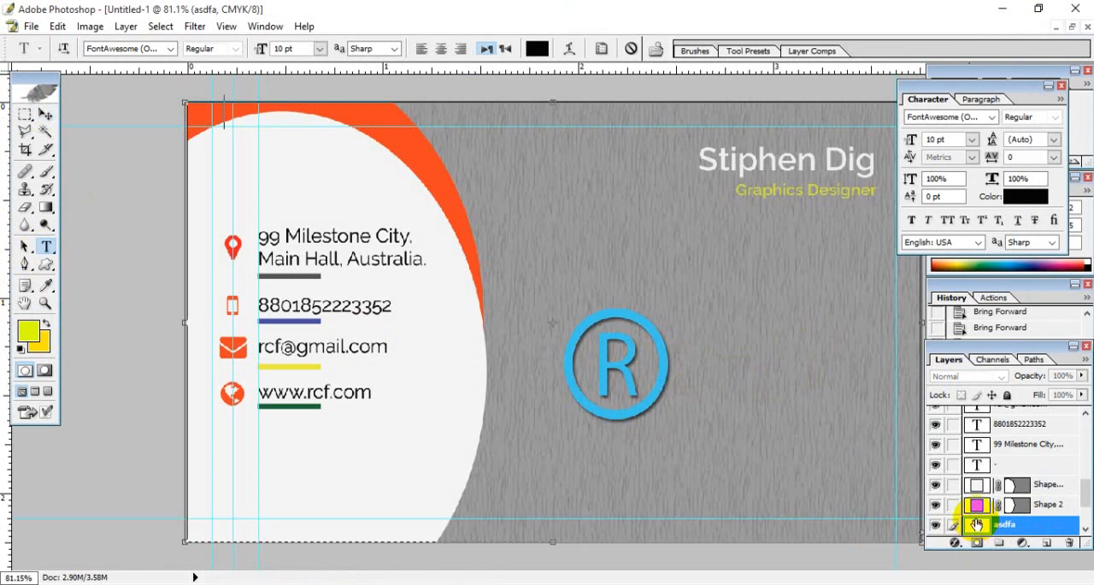
left_click_drag(240, 120, 58, 121)
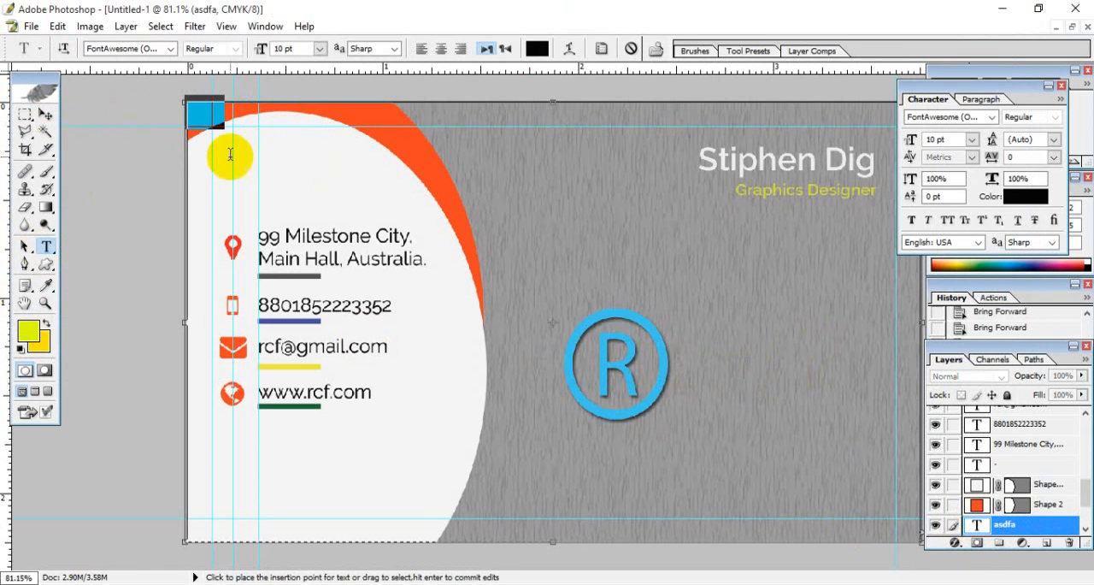
key("BackSpace")
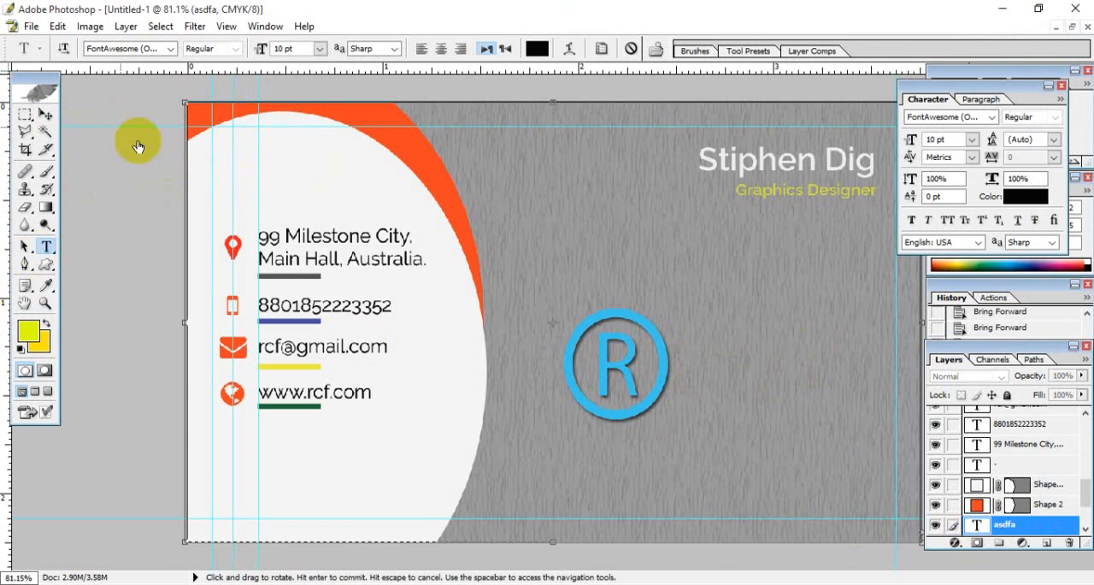
left_click(45, 114)
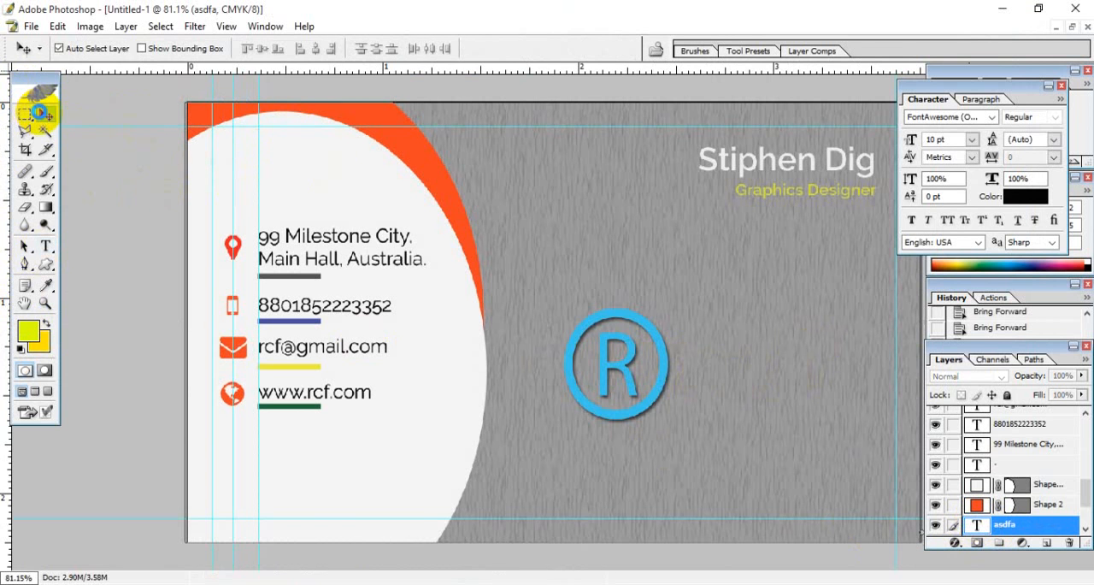
left_click(1067, 543)
left_click(498, 237)
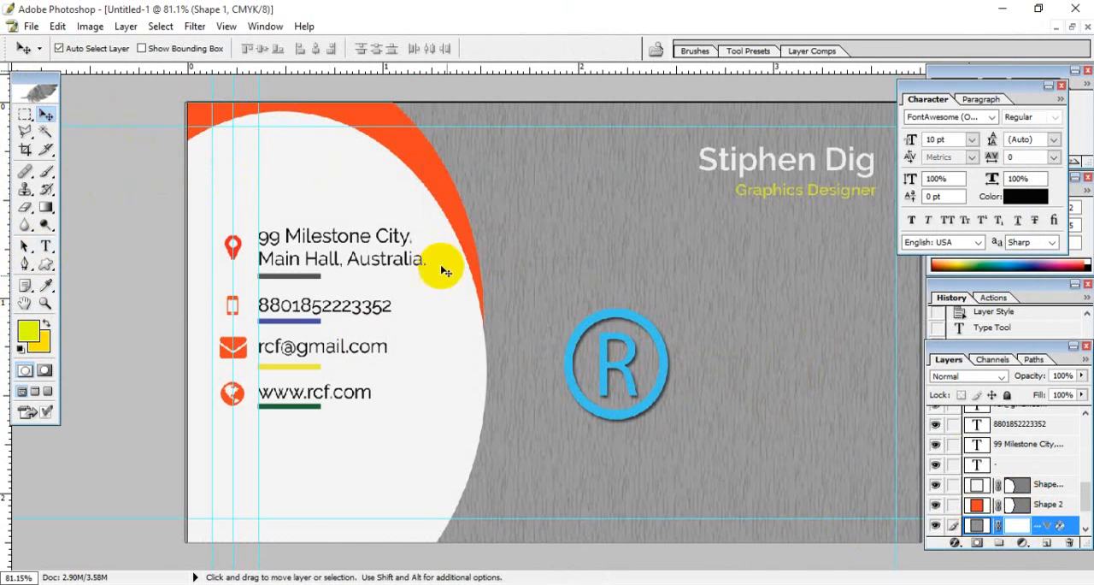
- Add a new text line reading "RC Foundation" just beside the blue ® logo
left_click(45, 247)
left_click(83, 267)
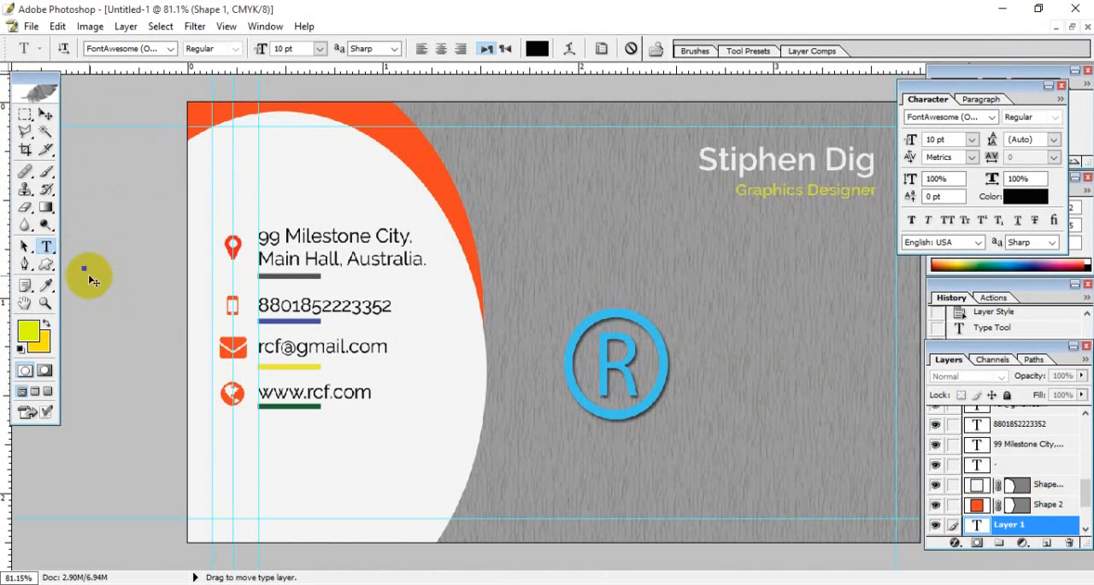
left_click_drag(100, 328, 662, 476)
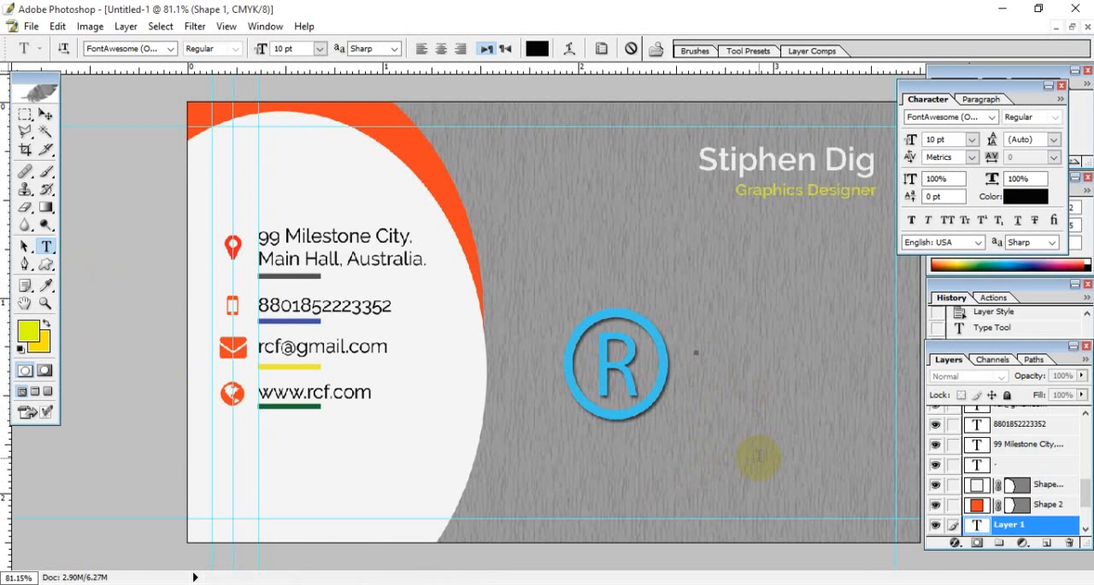
type("RC Foundation")
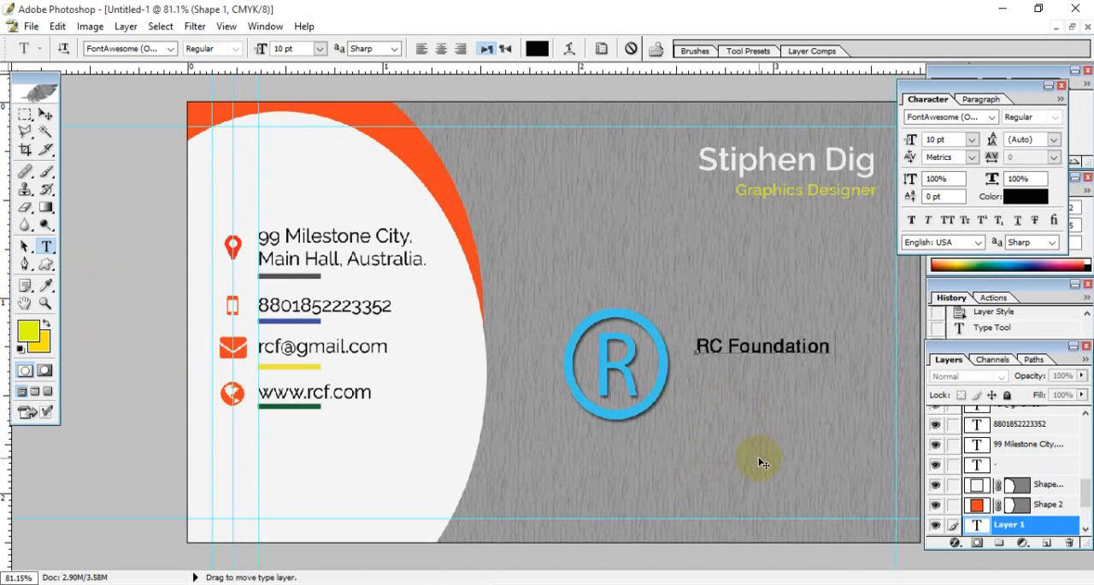
key("Return")
type("Bangladesh")
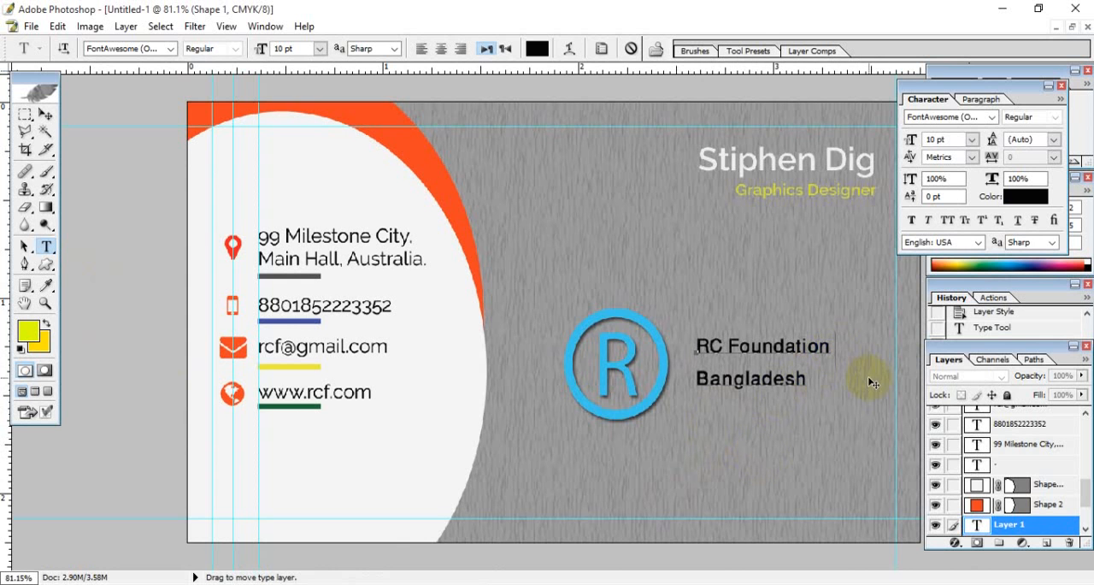
left_click_drag(807, 379, 663, 383)
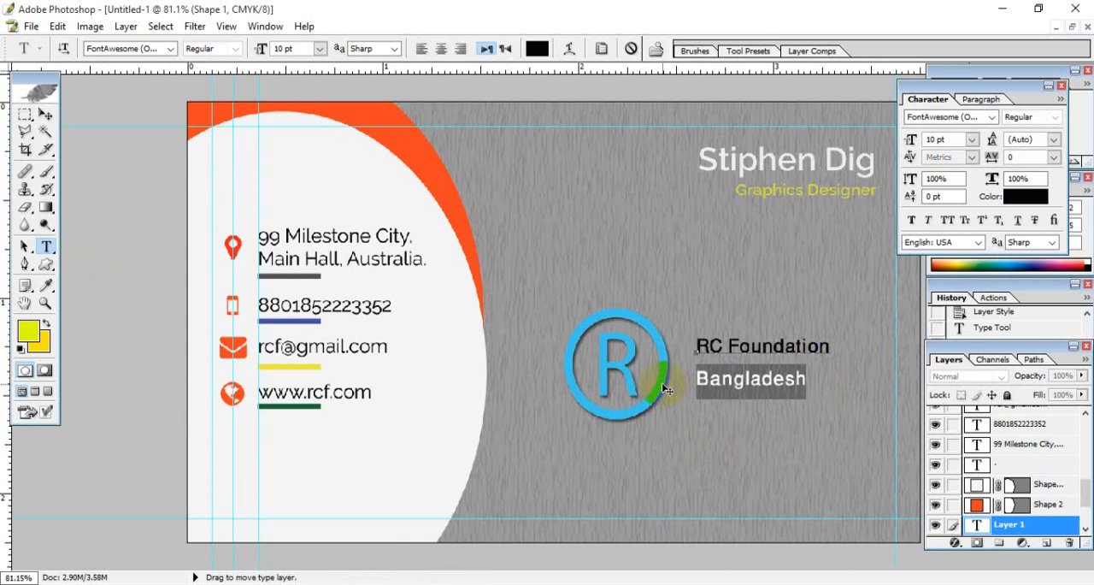
key("BackSpace")
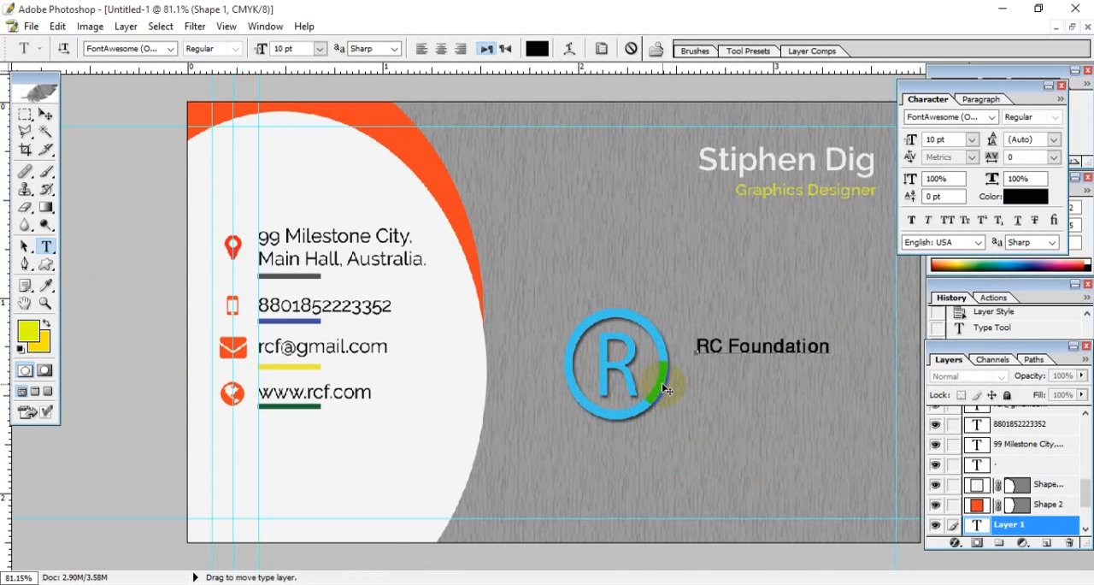
type("for vur")
key("BackSpace")
key("BackSpace")
key("BackSpace")
key("BackSpace")
key("BackSpace")
key("BackSpace")
key("BackSpace")
key("BackSpace")
- Lower the RC Foundation text slightly to the middle of the ® logo's height and recolour it white, #FFFFFF
left_click_drag(774, 425, 778, 436)
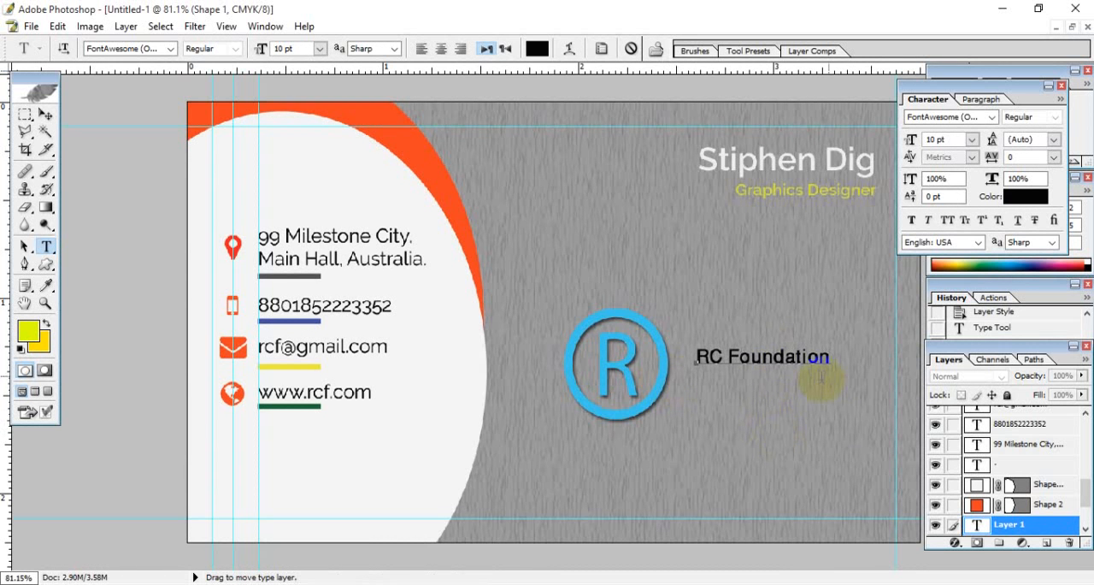
left_click_drag(831, 359, 694, 359)
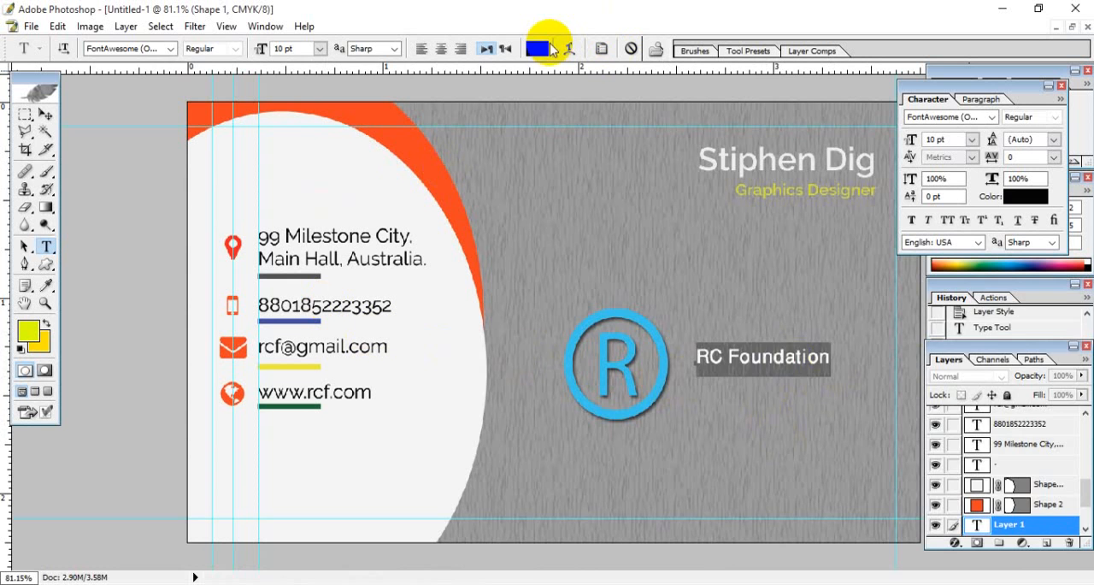
left_click(537, 49)
left_click_drag(826, 482, 665, 311)
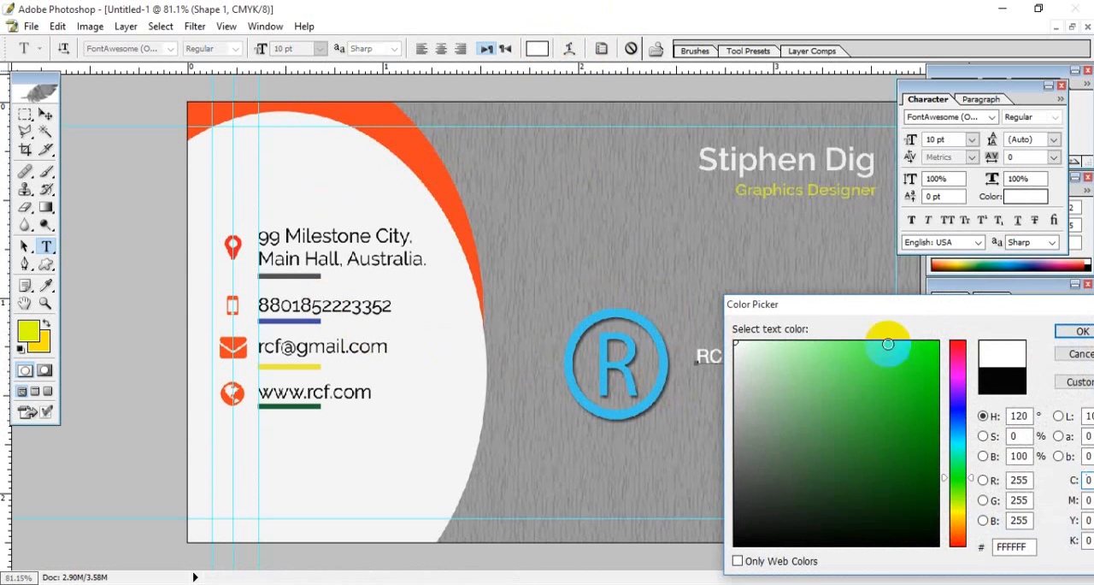
left_click_drag(894, 310, 640, 309)
left_click(826, 342)
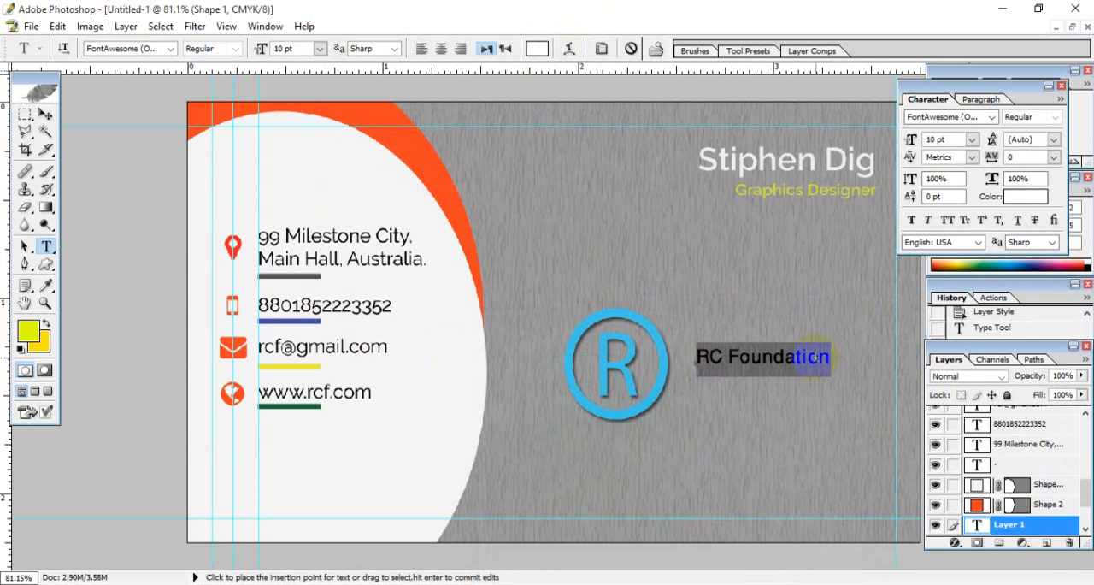
- Set the RC Foundation text in the Raleway font with the Bold style
left_click(141, 48)
type("Raleway")
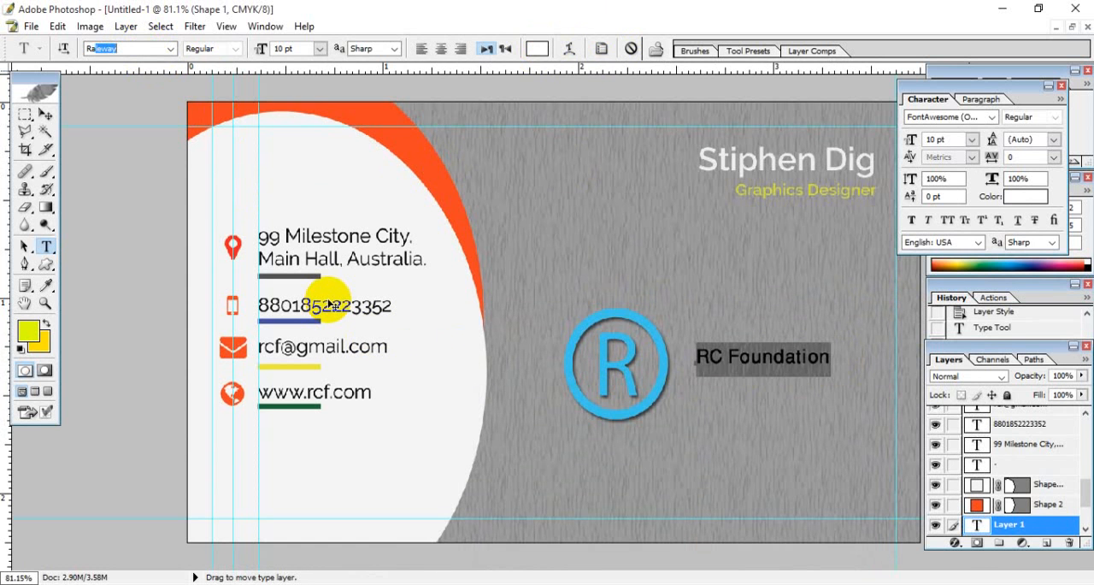
key("Return")
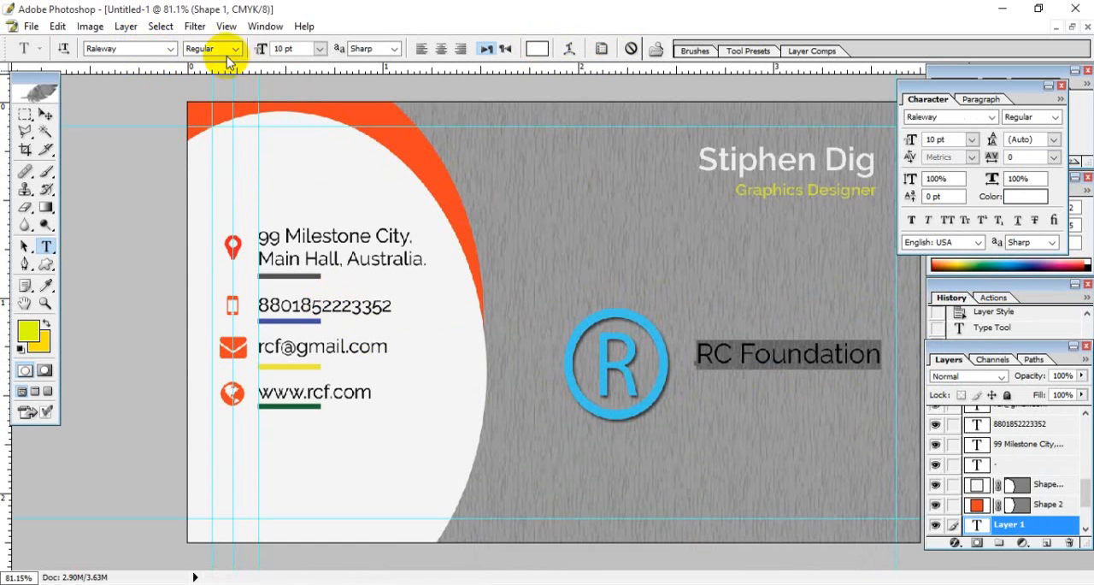
left_click(221, 49)
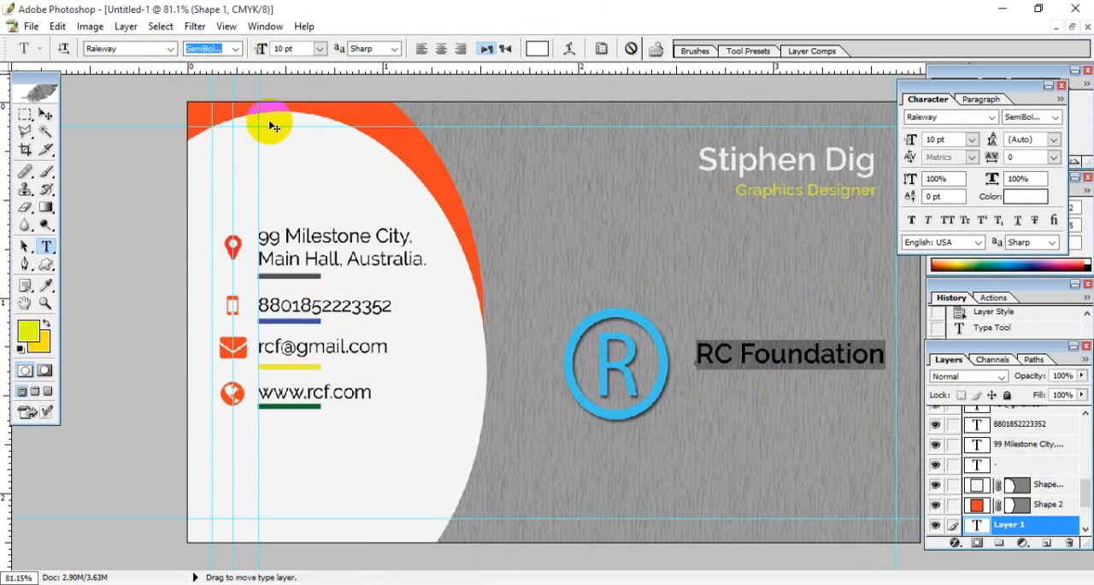
key("Down")
key("Down")
key("Down")
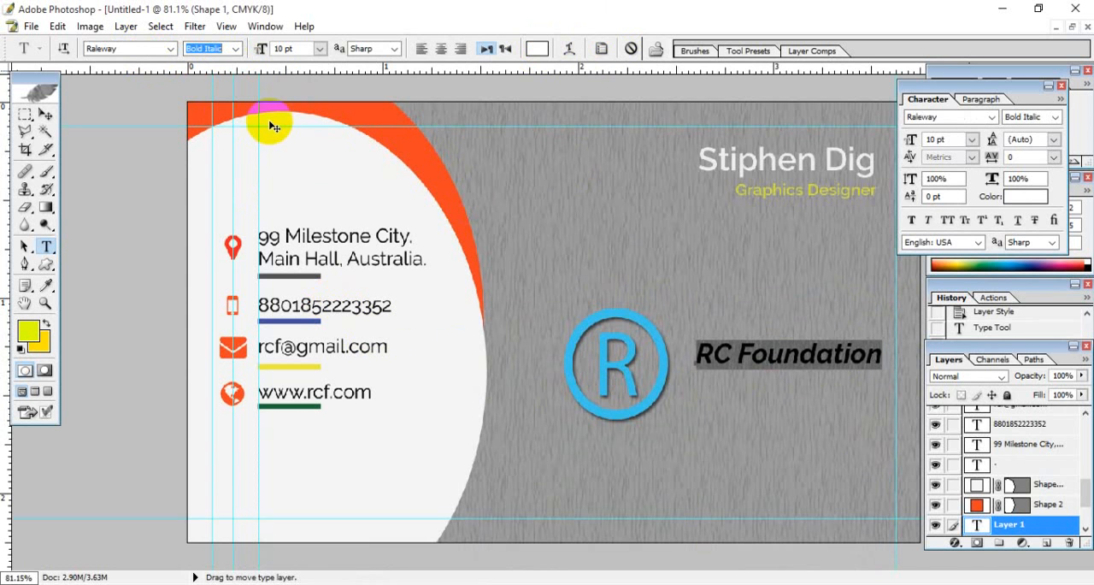
key("Up")
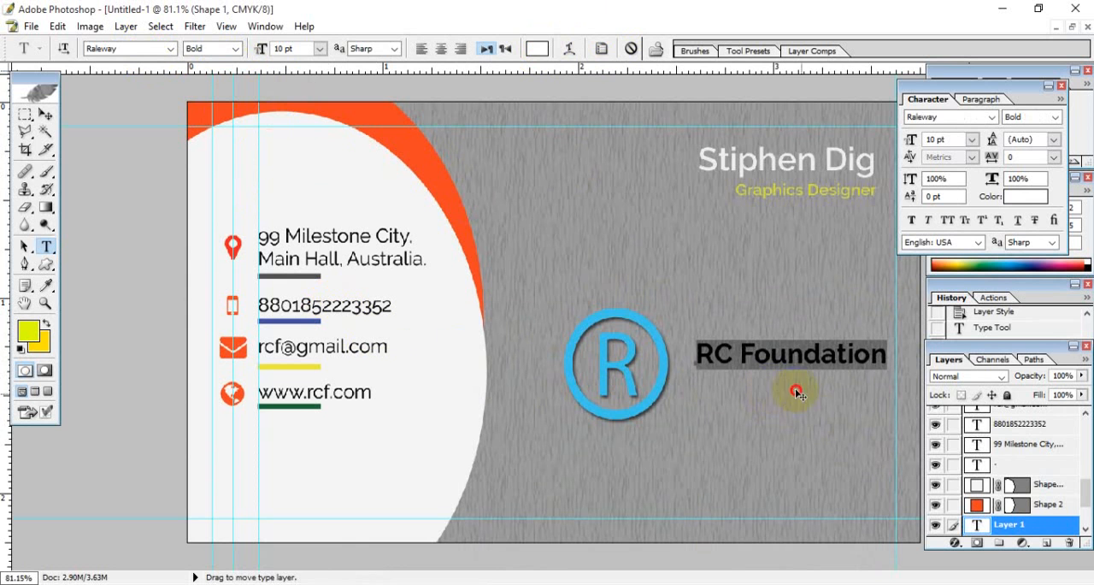
- Shift the RC Foundation text closer to the ® logo so it sits beside the circle within the card's margin guide
left_click(813, 355)
mouse_move(822, 438)
left_mouse_down()
mouse_move(806, 467)
mouse_move(813, 442)
left_mouse_up()
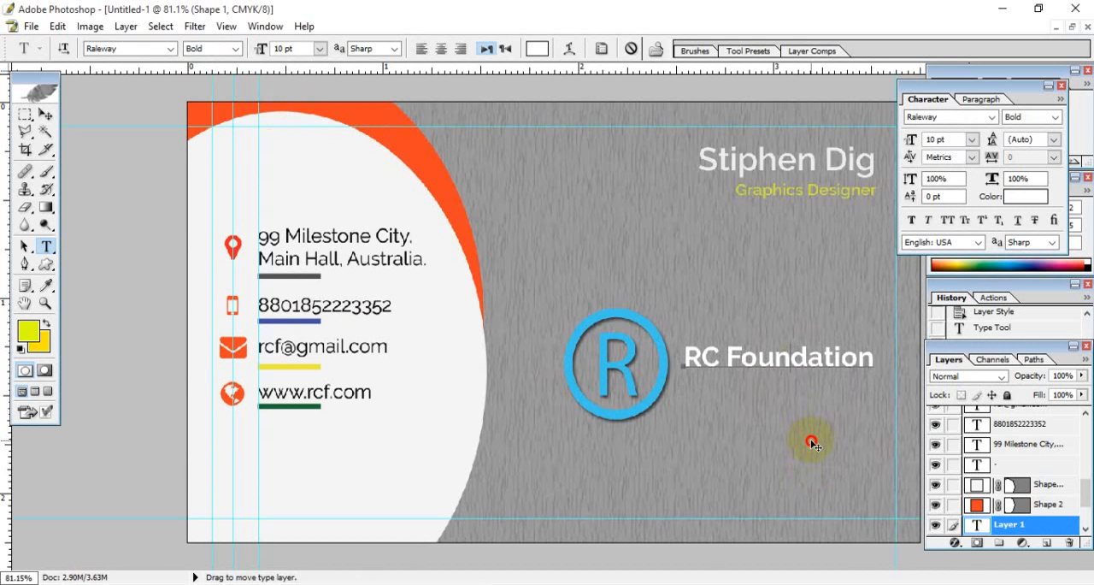
left_click_drag(813, 442, 816, 436)
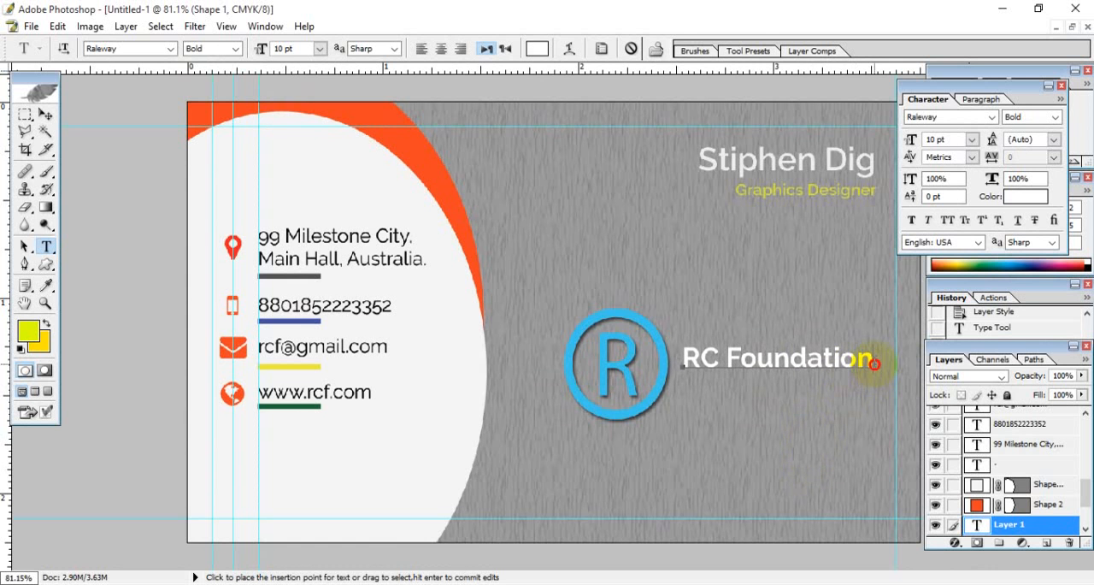
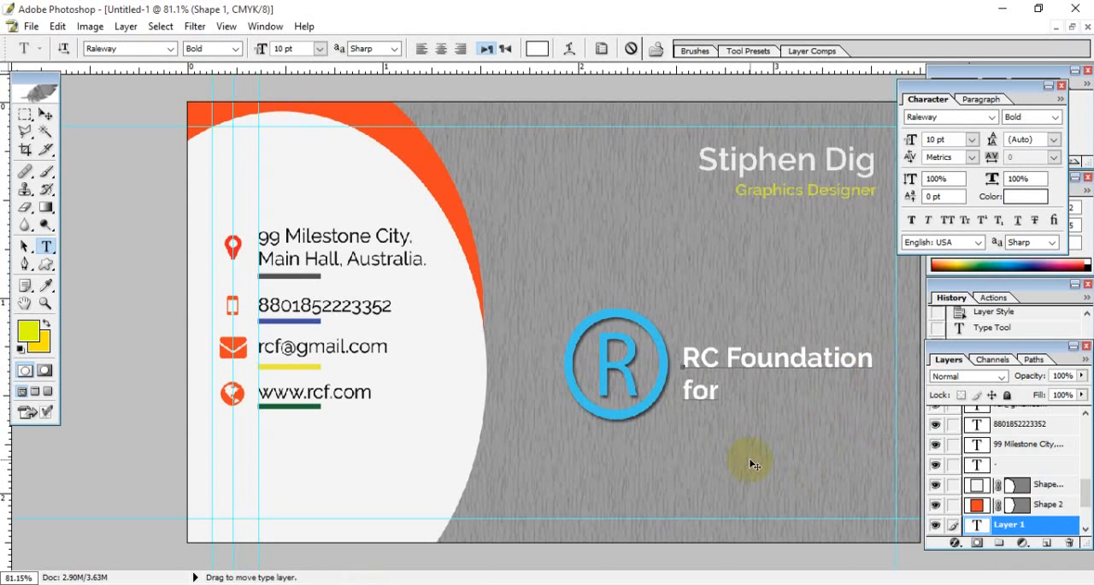
- Complete the second line under RC Foundation so it reads "for IT advancment"
type("IT")
type(" V")
type("T")
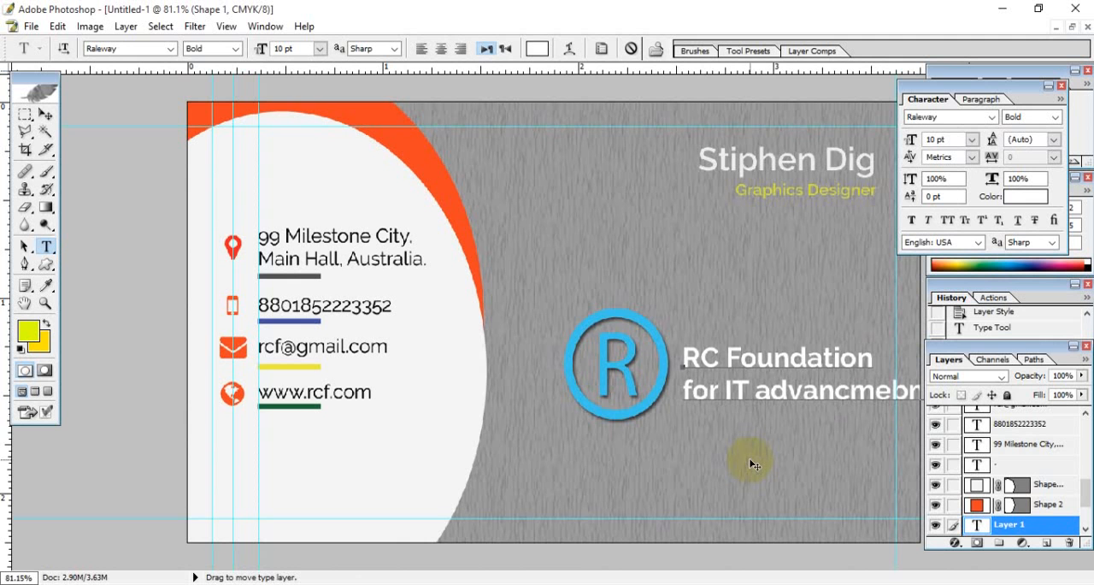
left_click_drag(909, 391, 897, 393)
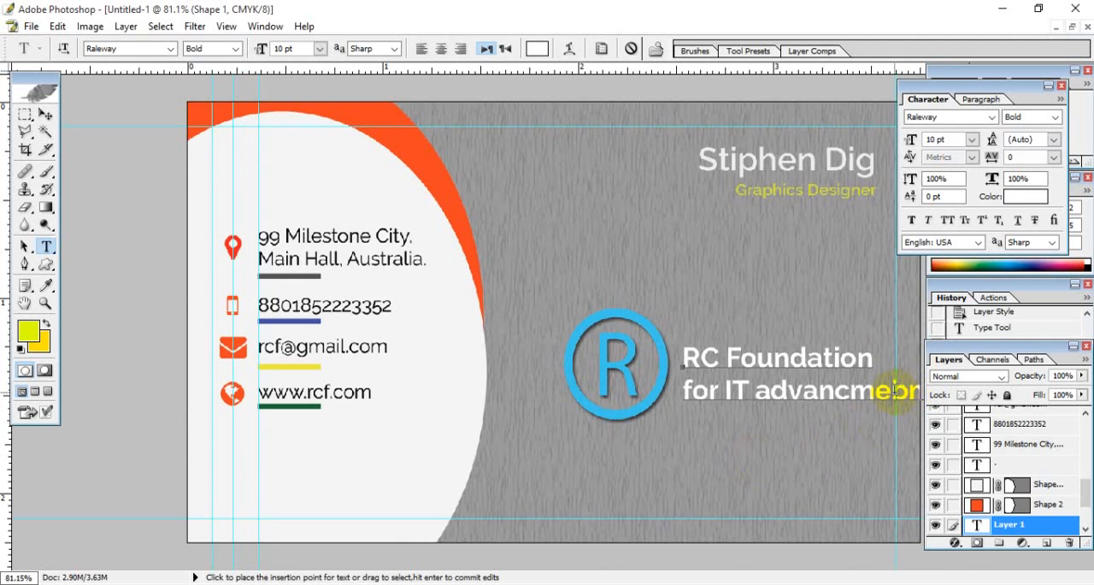
key("BackSpace")
left_click(904, 395)
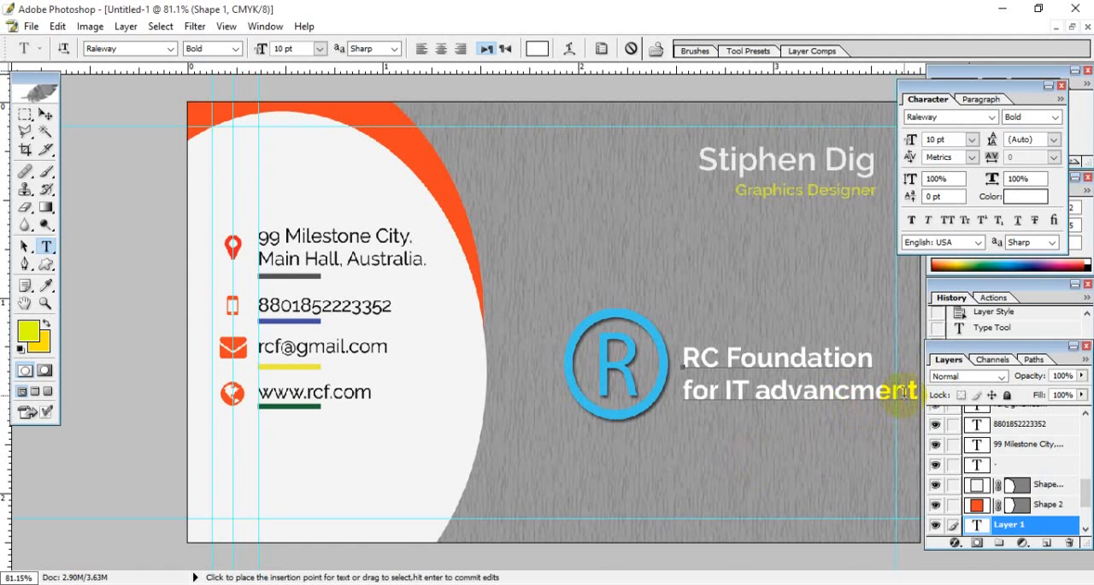
left_click(688, 391, "shift")
left_click(903, 394)
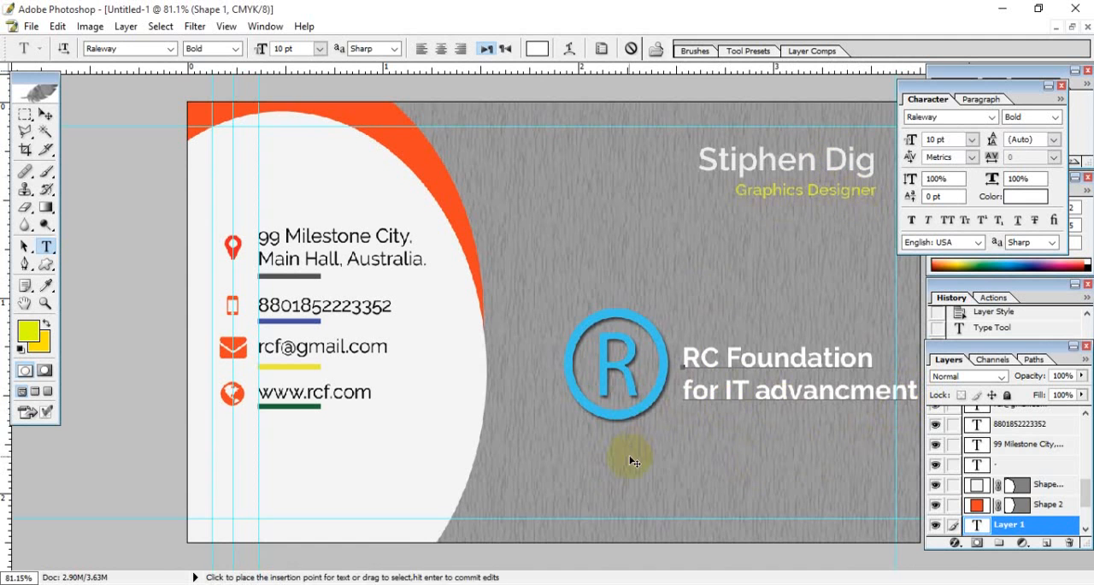
- Right-align both lines of the RC Foundation text and move the block so it ends at the card's right margin guide
left_click_drag(683, 357, 921, 392)
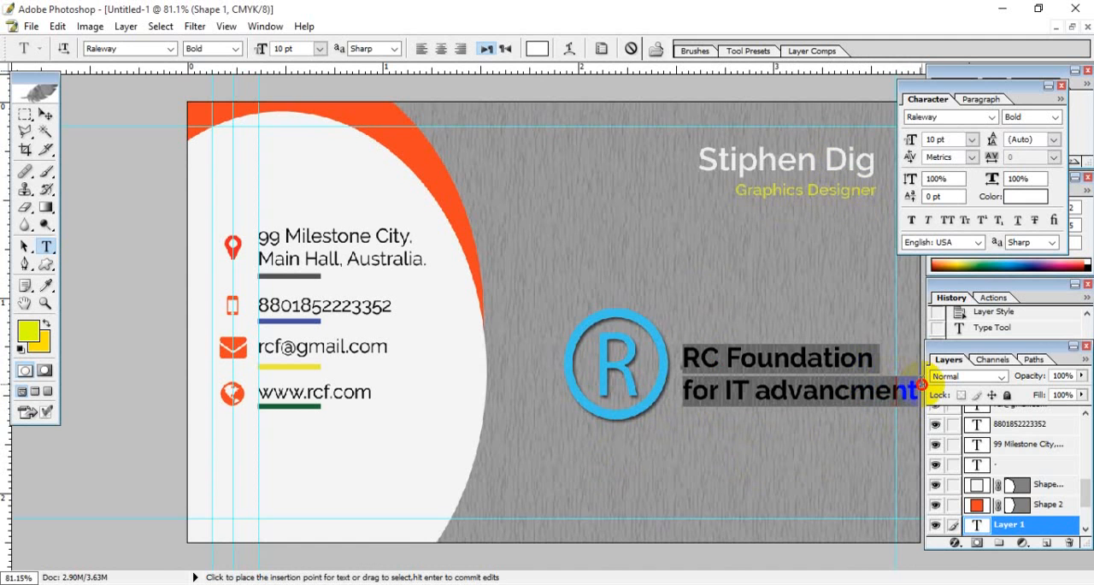
left_click(838, 390)
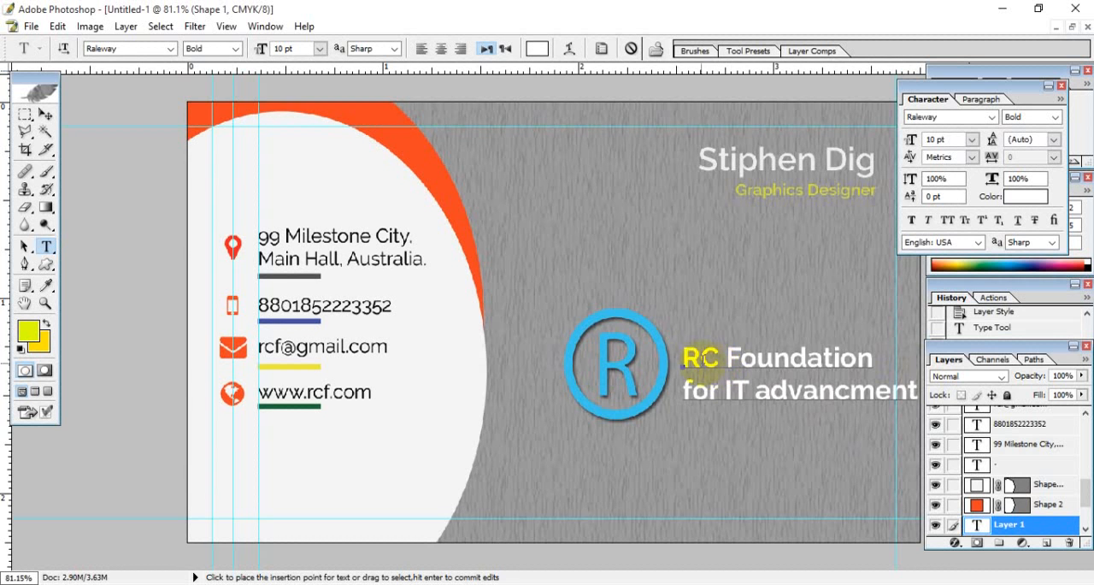
left_click_drag(684, 357, 920, 391)
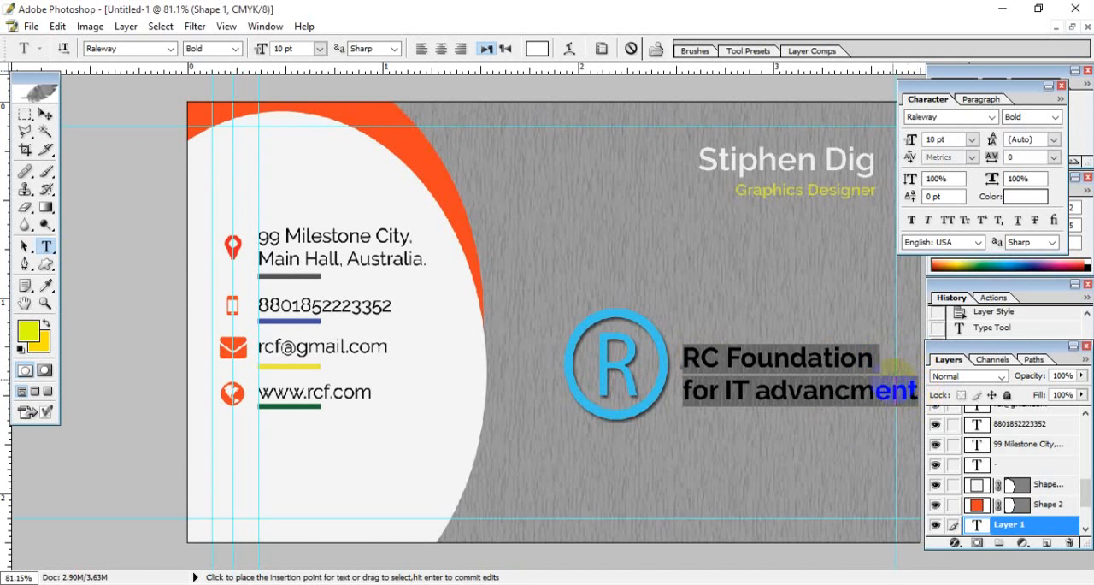
left_click(891, 310)
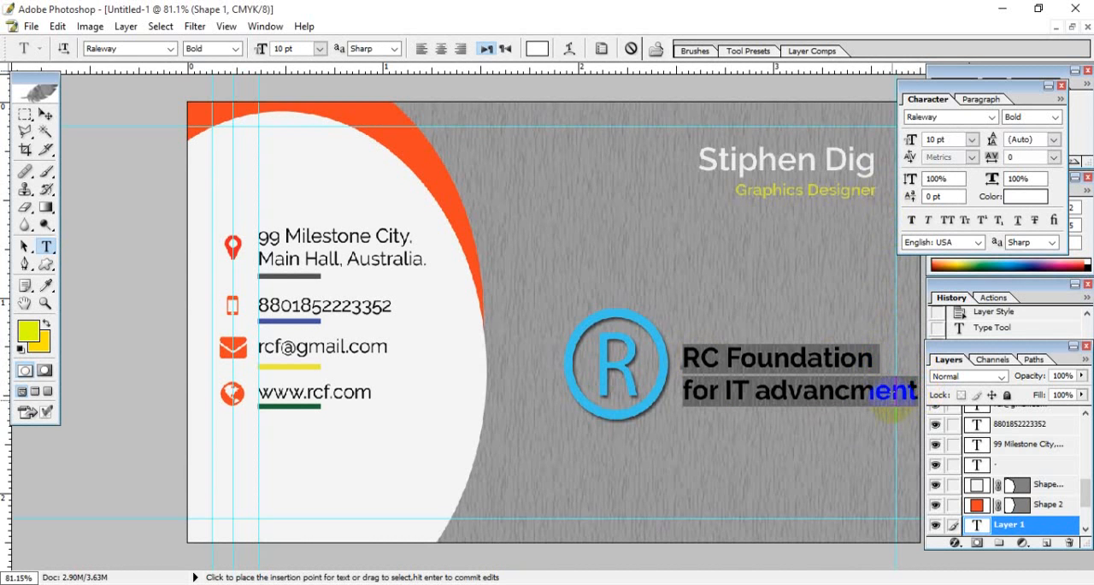
left_click(461, 49)
left_click_drag(680, 455, 891, 457)
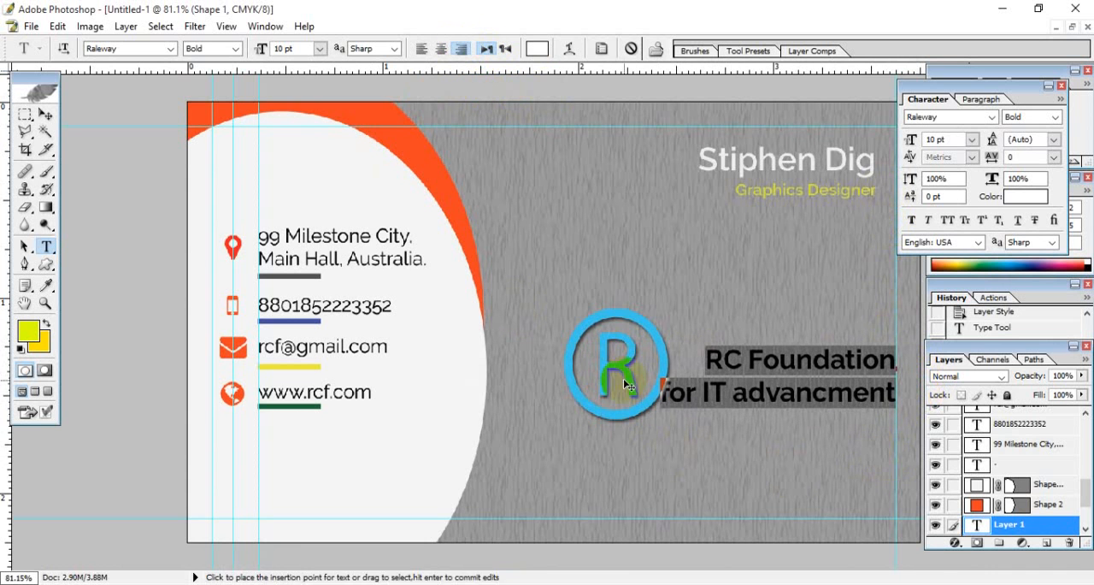
- Set the font size of the "for IT advancment" line to 8 pt
left_click(680, 395)
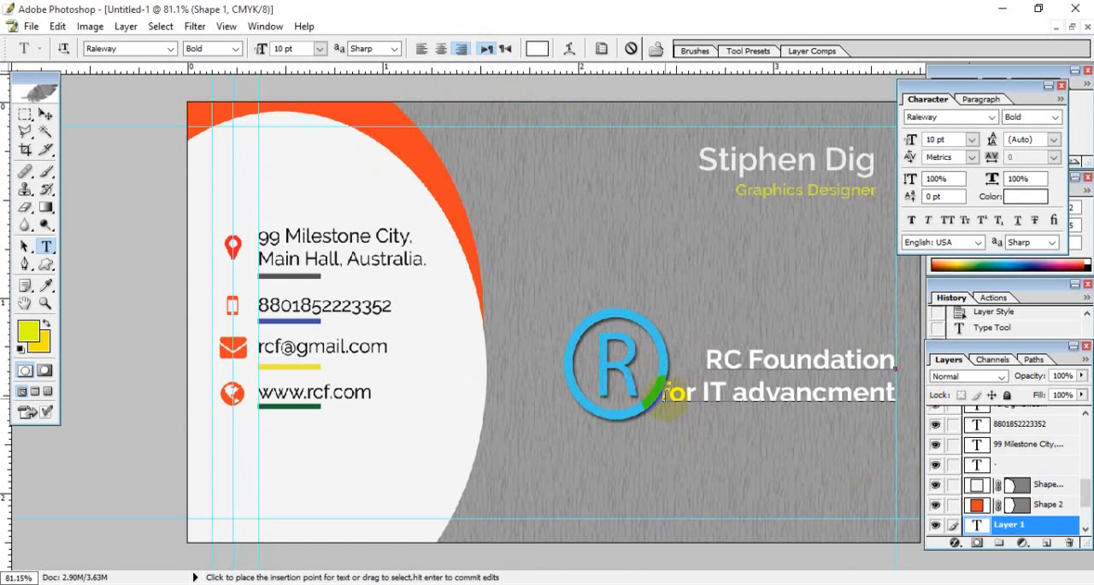
left_click_drag(666, 395, 611, 381)
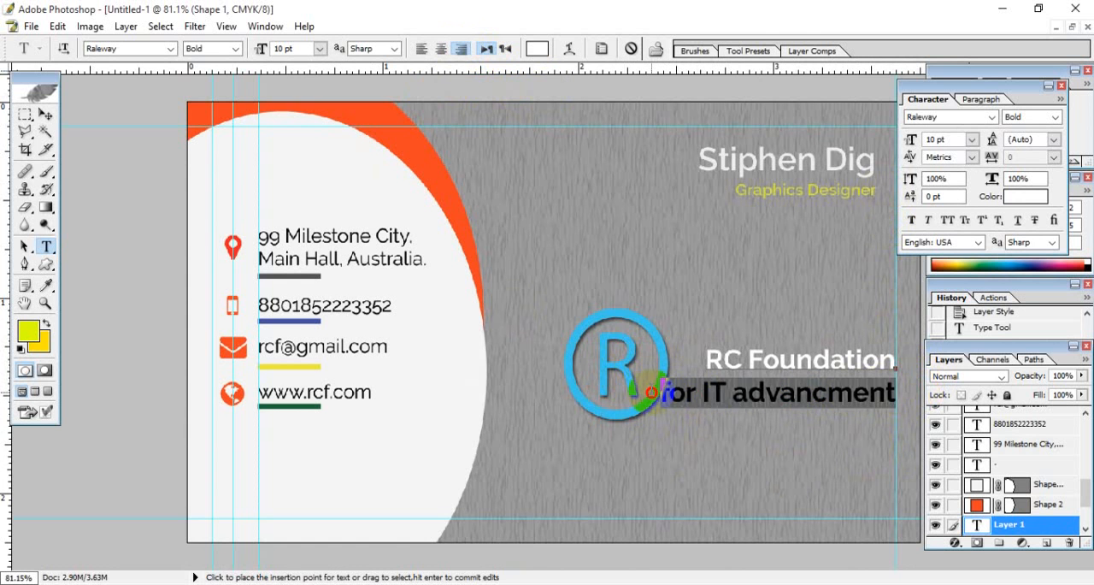
left_click(287, 50)
type("8")
key("Return")
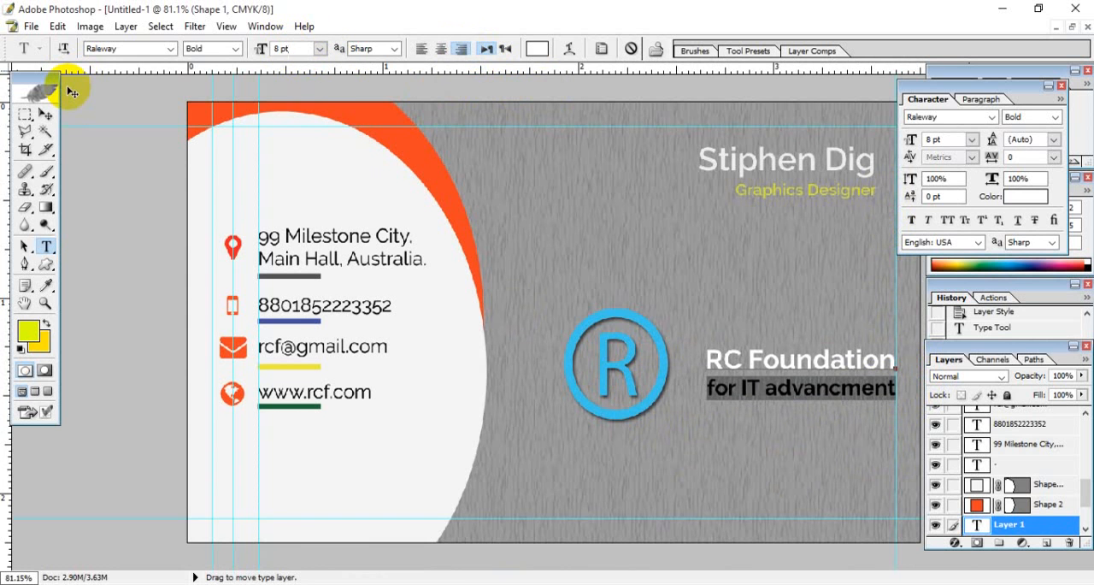
left_click(776, 396)
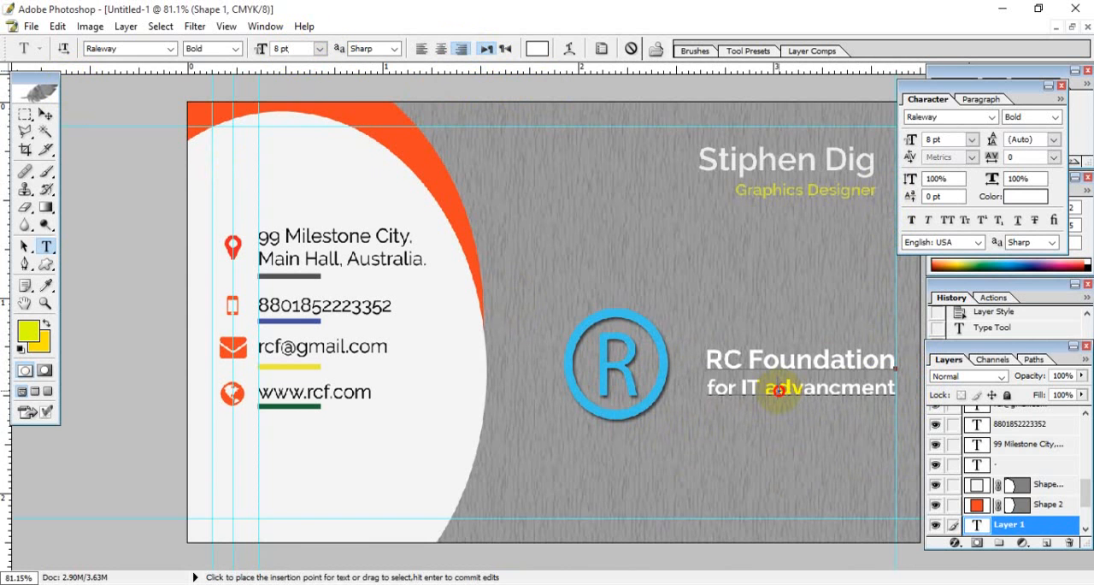
- Nudge the two-line RC Foundation text closer to the ® logo, lining up its right edge with the job title above
left_click(46, 115)
key("Left")
key("Left")
key("Left")
key("Left")
key("Left")
key("Left")
key("Left")
key("Left")
key("Left")
key("Left")
key("Left")
key("Left")
key("Left")
key("Left")
key("Left")
key("Left")
key("Left")
key("Left")
key("Left")
key("Left")
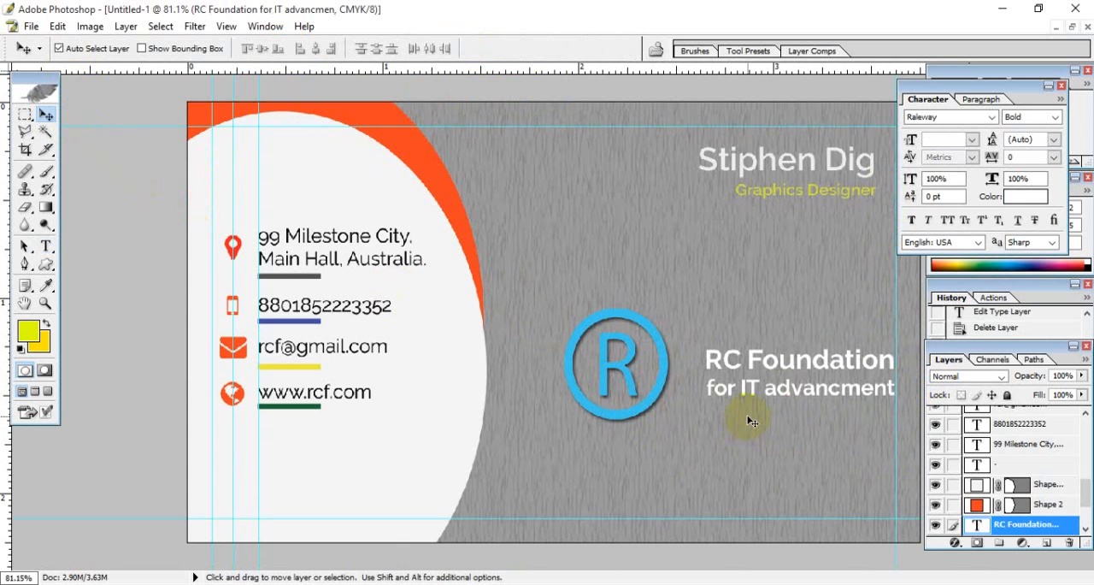
key("Left")
key("Left")
key("Left")
key("Left")
key("Left")
key("Left")
key("Left")
key("Left")
key("Left")
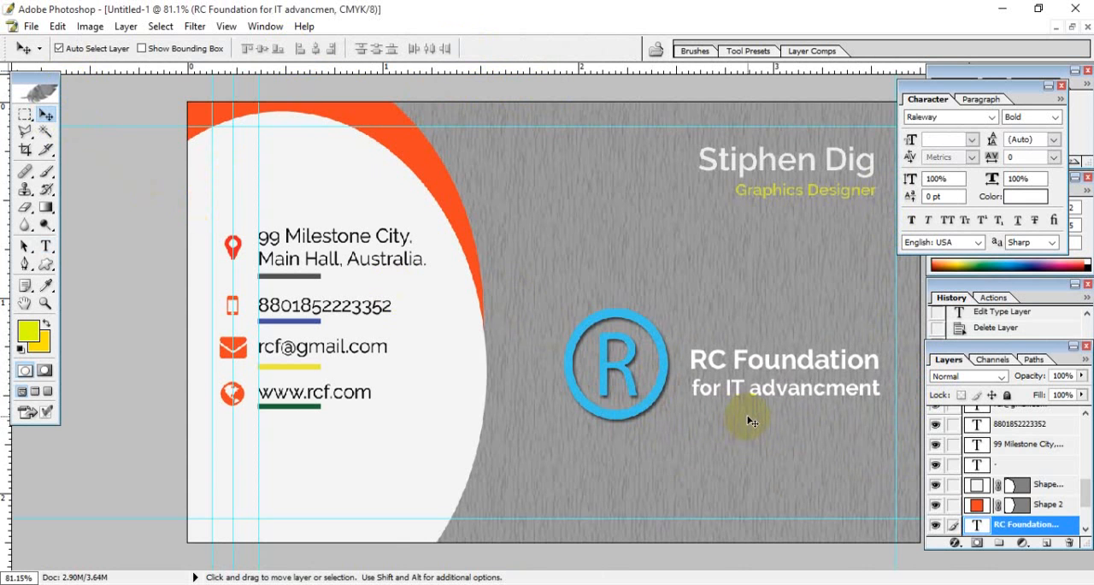
key("Down")
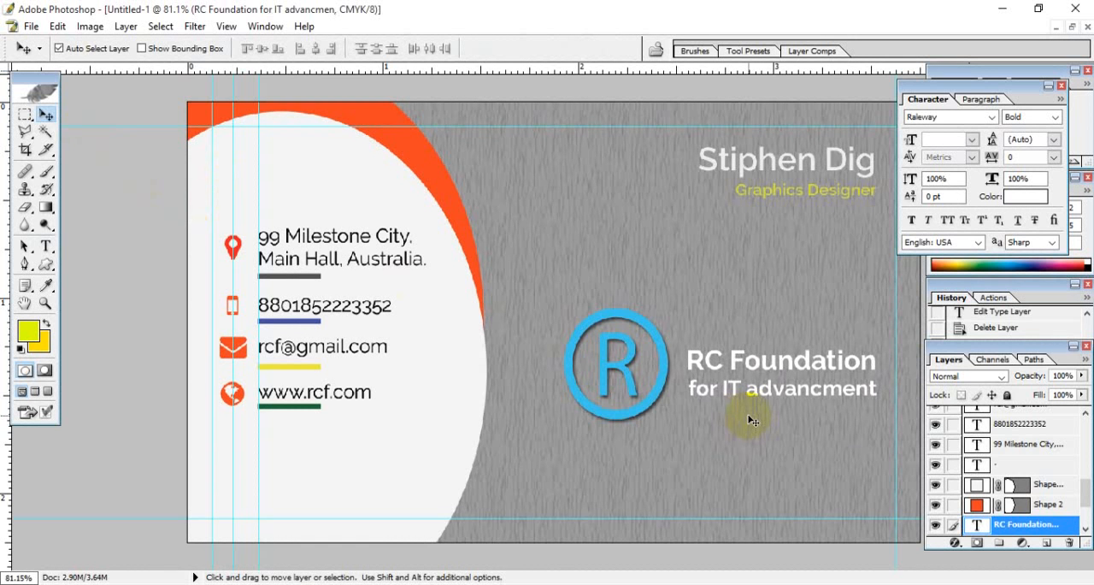
key("Up")
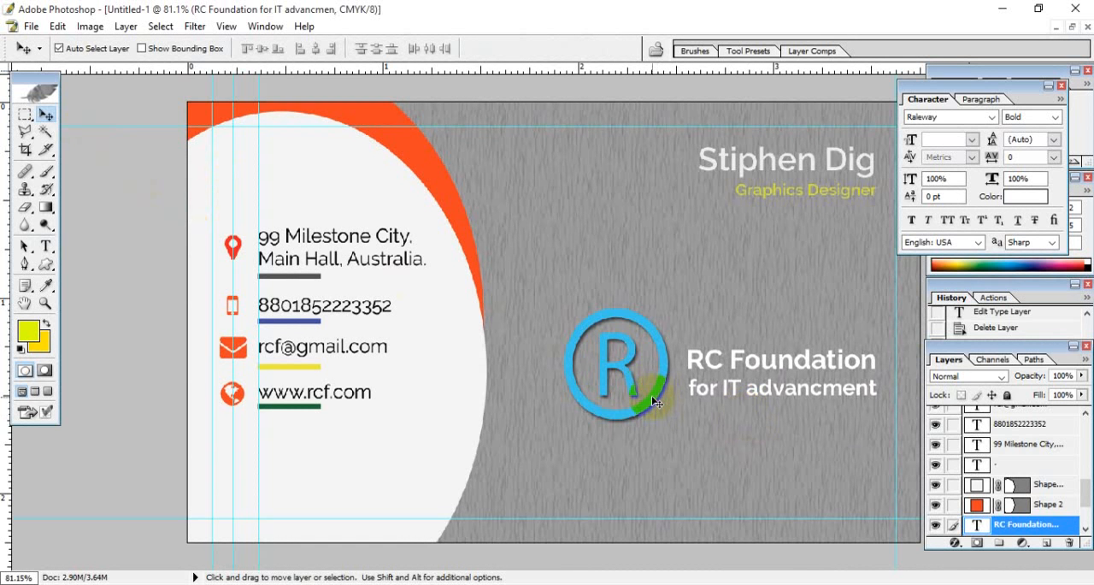
left_click(652, 397)
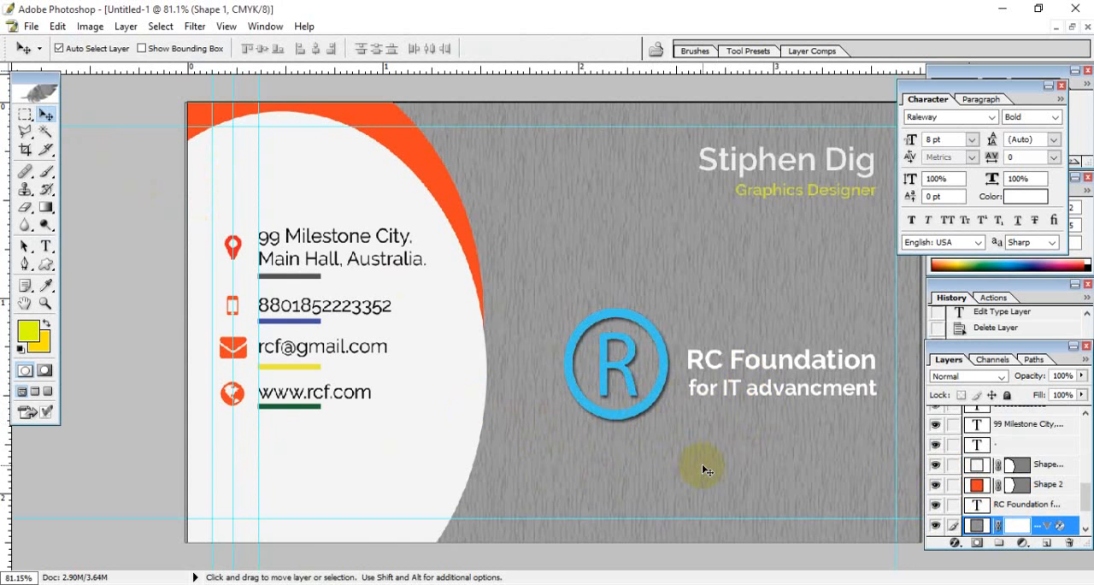
- Sample the blue of the ® logo's ring as the foreground colour
key("ctrl+minus")
key("ctrl+minus")
key("ctrl+plus")
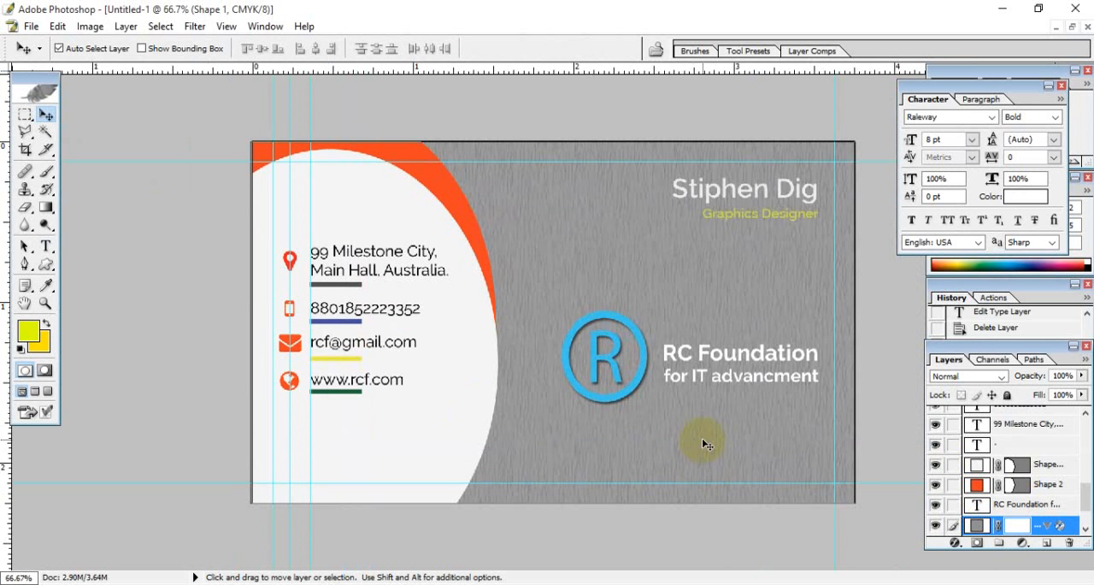
left_click(46, 246)
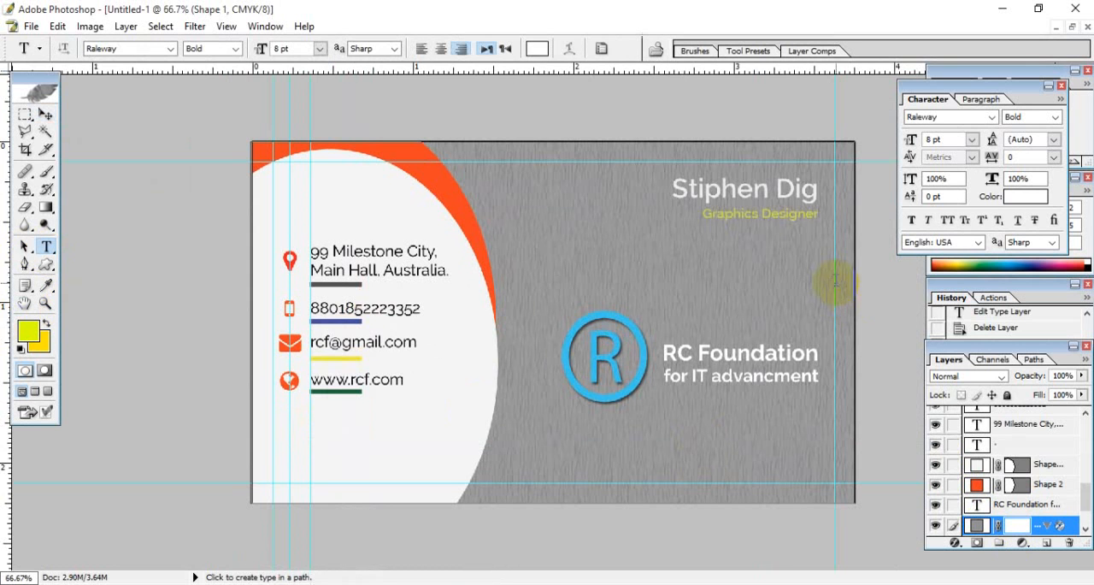
left_click(763, 218)
left_click_drag(701, 215, 866, 219)
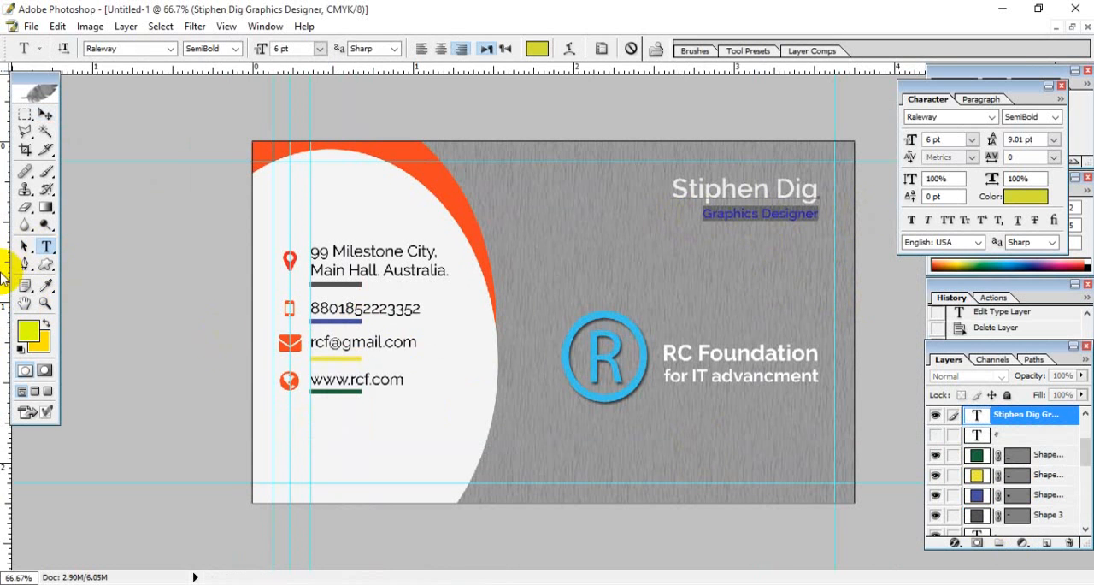
left_click(47, 285)
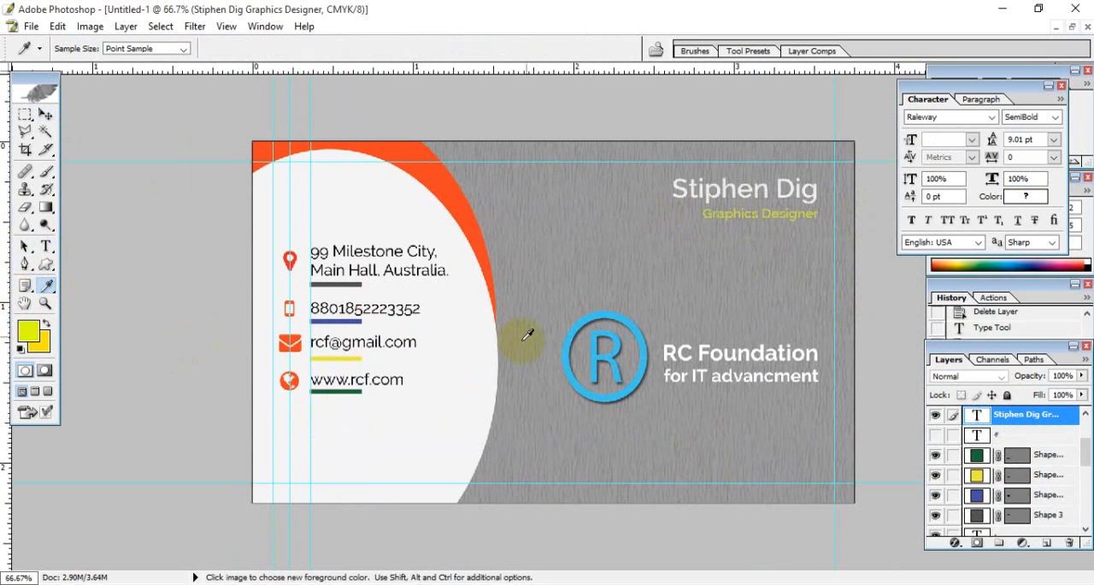
left_click(572, 327)
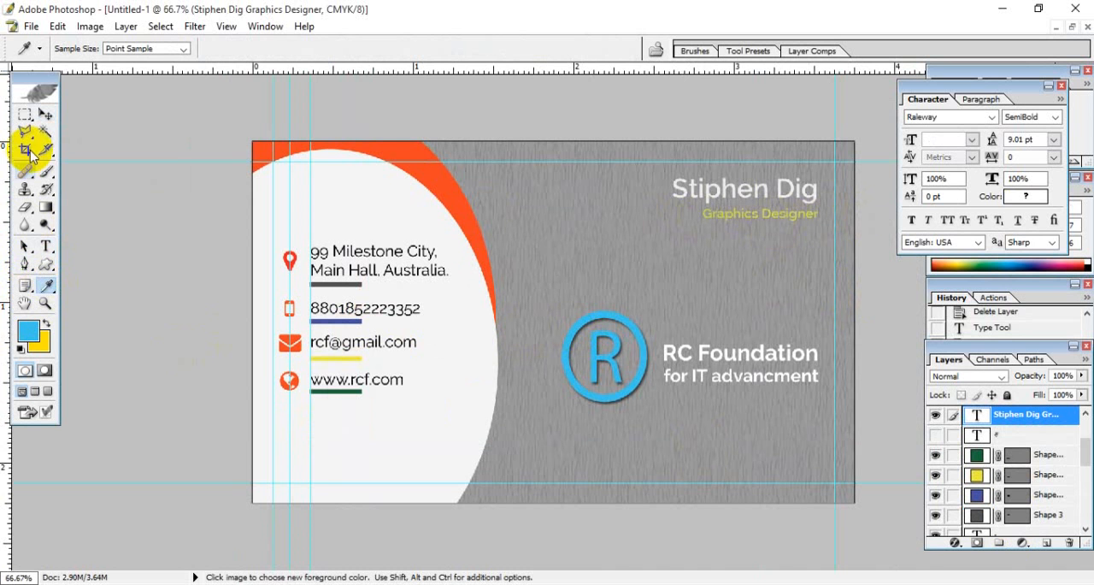
left_click(46, 114)
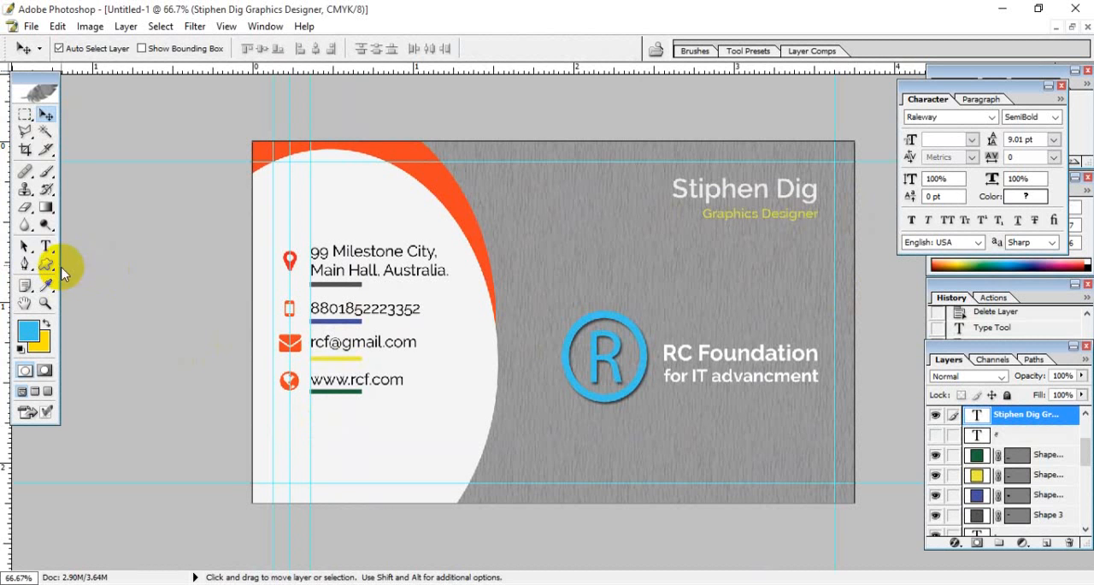
- Recolour the Graphics Designer line with the logo's blue, #3CC5EC
left_click(45, 246)
left_click(706, 214)
left_click_drag(706, 214, 874, 212)
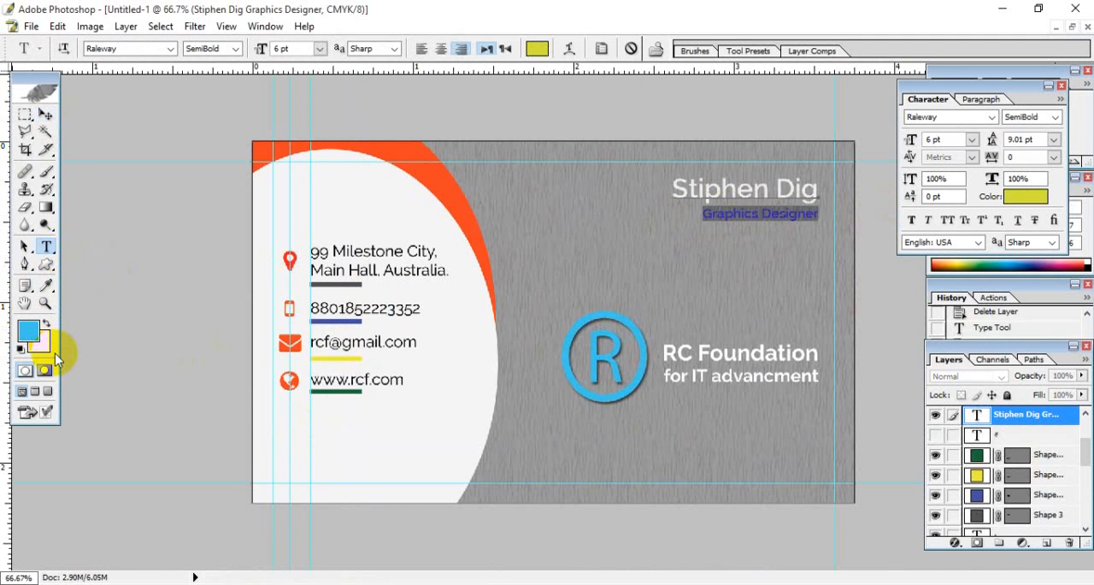
left_click(537, 48)
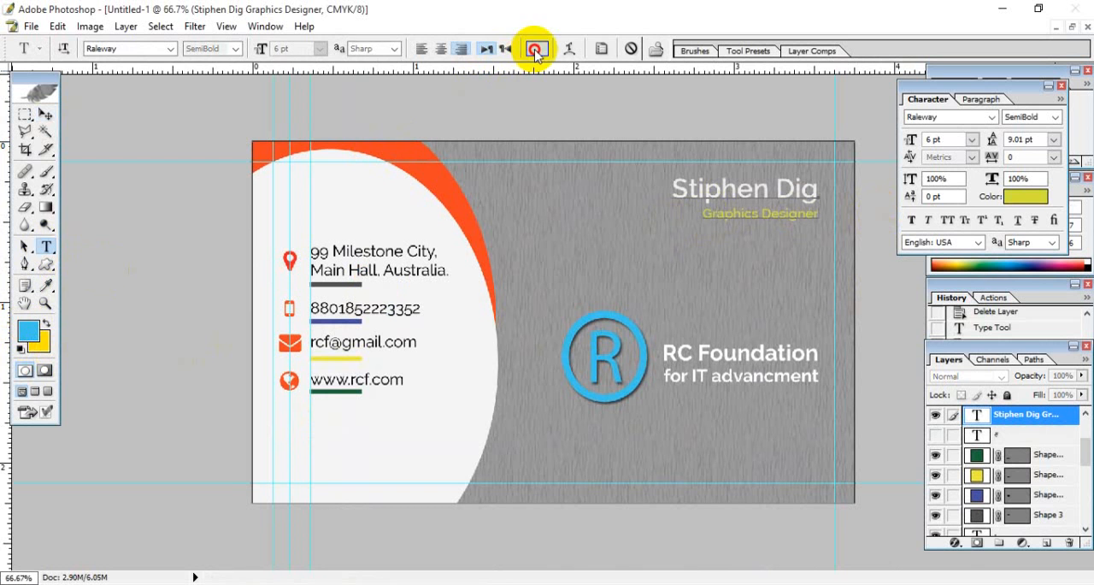
left_click(28, 330)
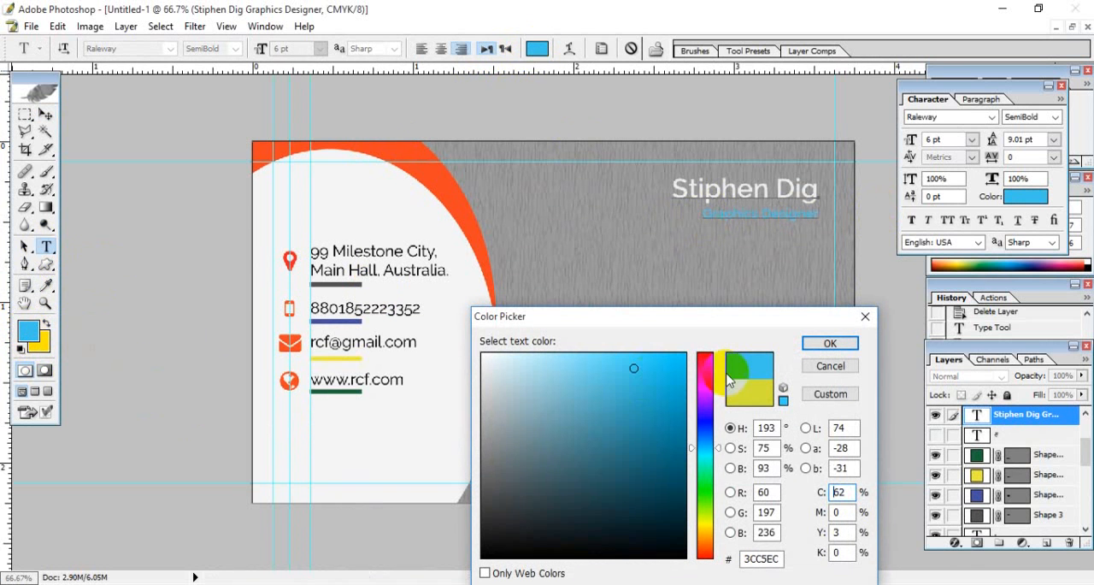
left_click(831, 344)
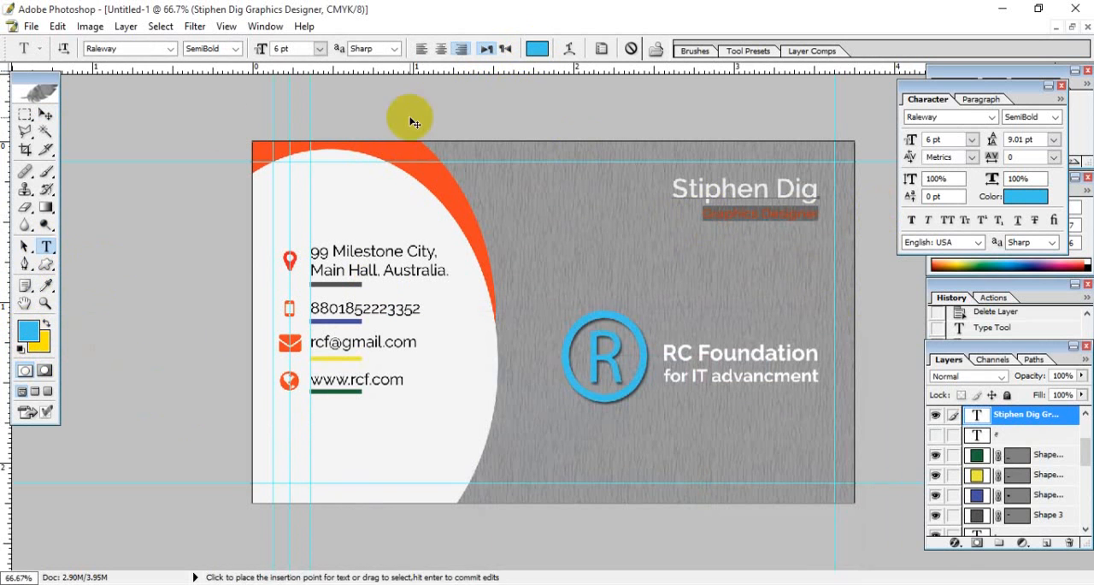
left_click(47, 115)
- Examine the blue Graphics Designer line up close and against the whole card
key("ctrl+plus")
key("ctrl+plus")
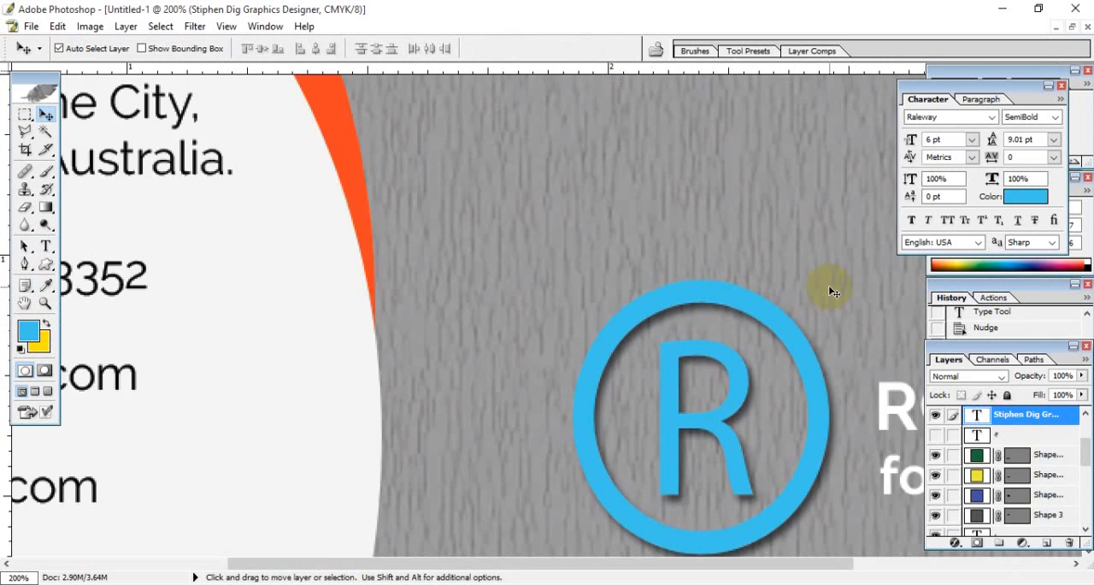
left_click_drag(671, 245, 395, 468)
left_click_drag(707, 274, 205, 368)
left_click_drag(615, 340, 547, 296)
key("ctrl+minus")
key("ctrl+minus")
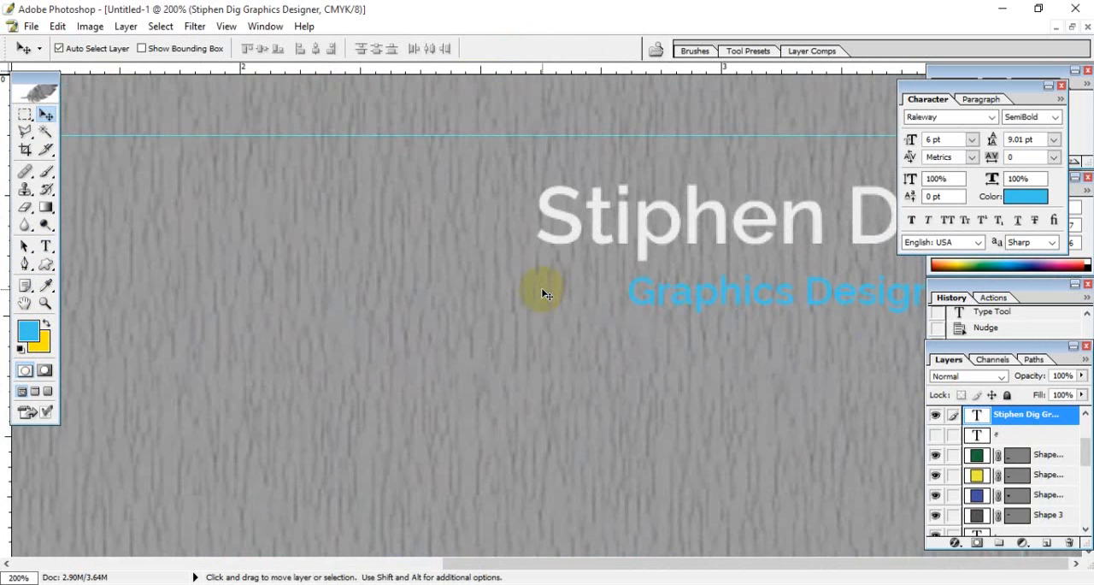
key("ctrl+minus")
key("ctrl+minus")
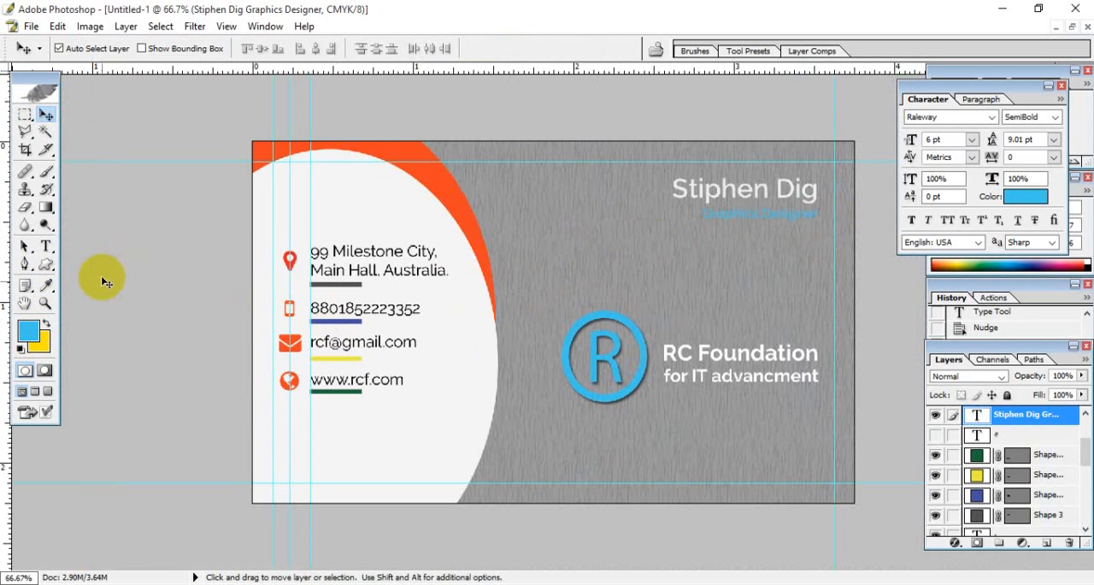
- Recolour the Graphics Designer line light grey, #E6E6E6
left_click(44, 247)
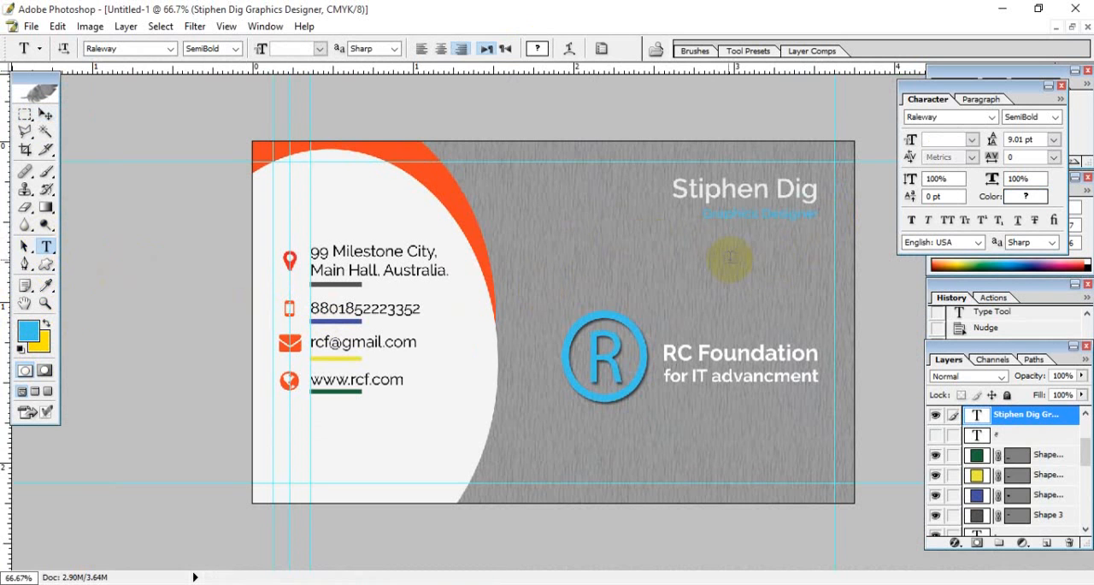
left_click_drag(704, 214, 886, 214)
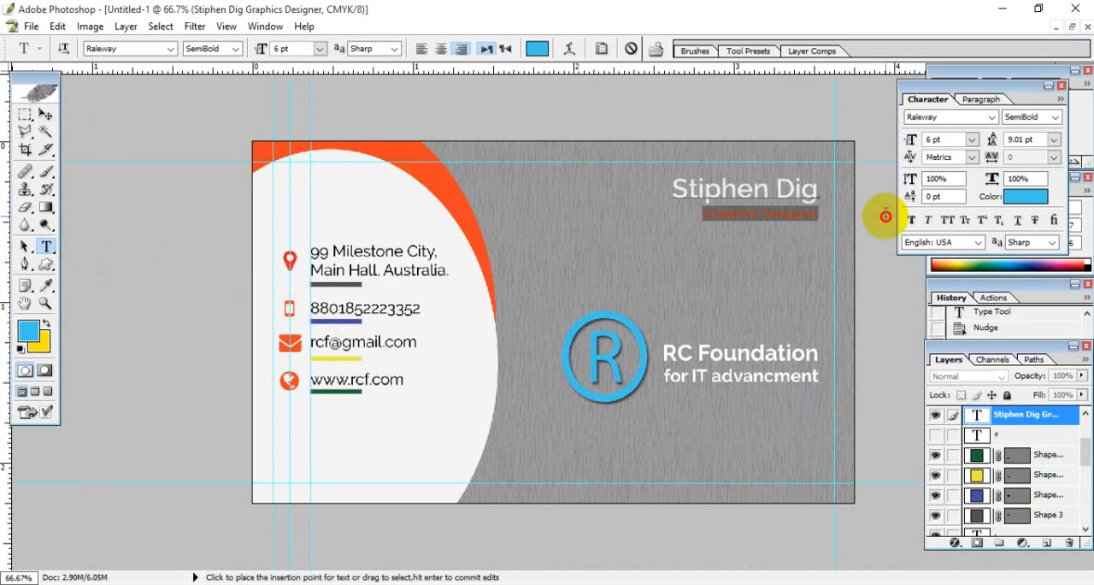
left_click(28, 330)
left_click(434, 339)
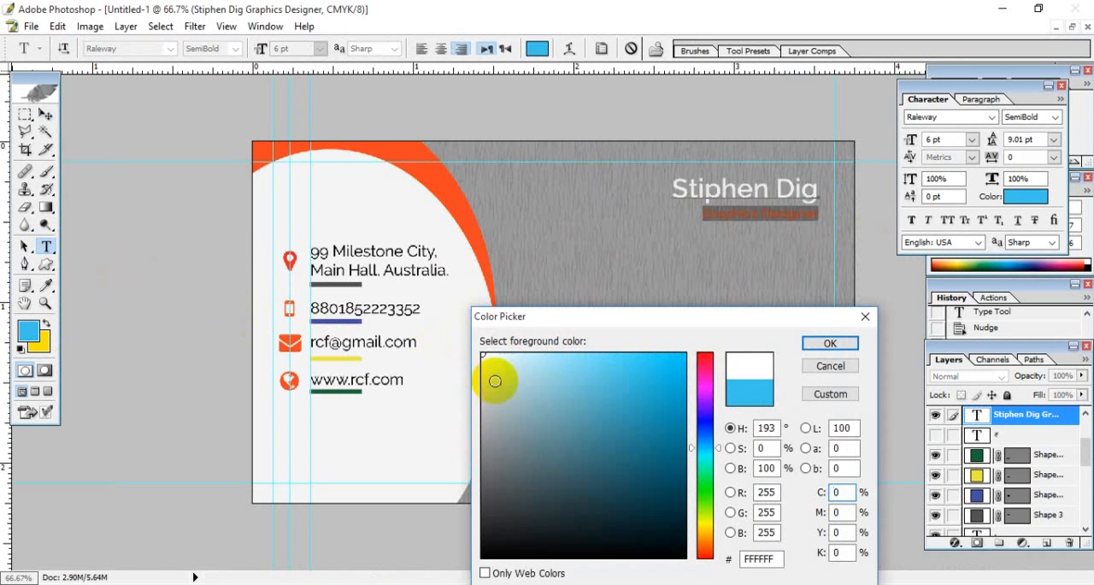
mouse_move(467, 370)
left_mouse_down()
mouse_move(454, 371)
mouse_move(485, 373)
mouse_move(474, 373)
left_mouse_up()
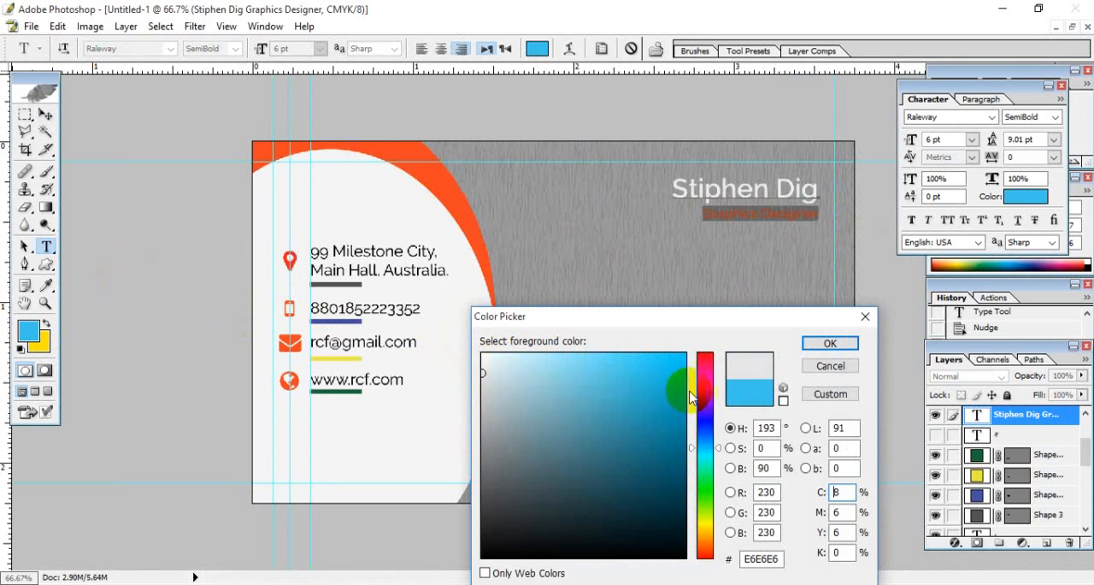
left_click(814, 348)
left_click(794, 236)
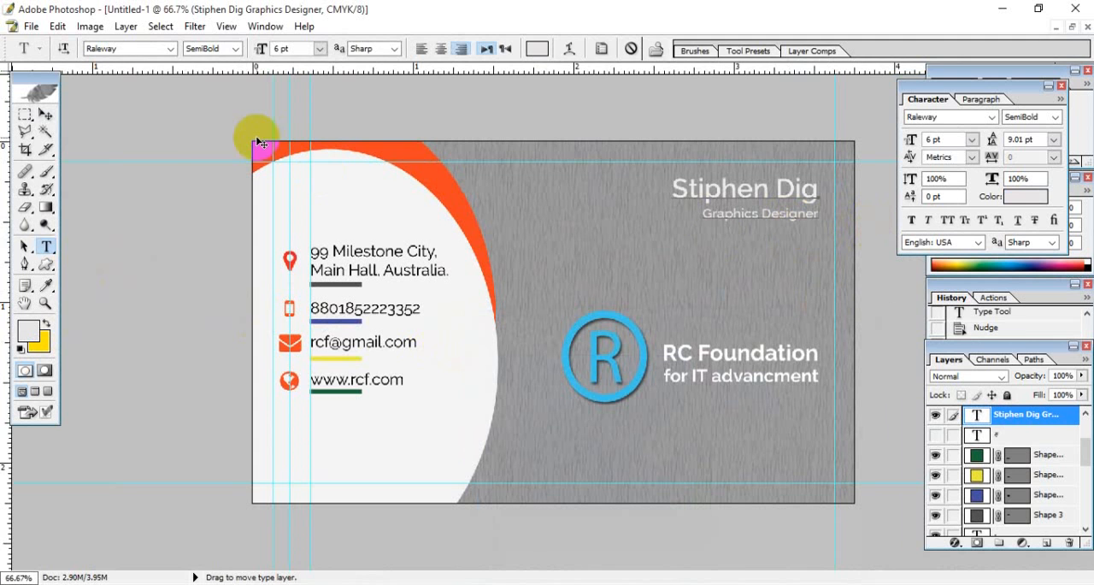
- Remove the two inner vertical guides running through the contact icons and along the contact text's left edge
left_click(46, 114)
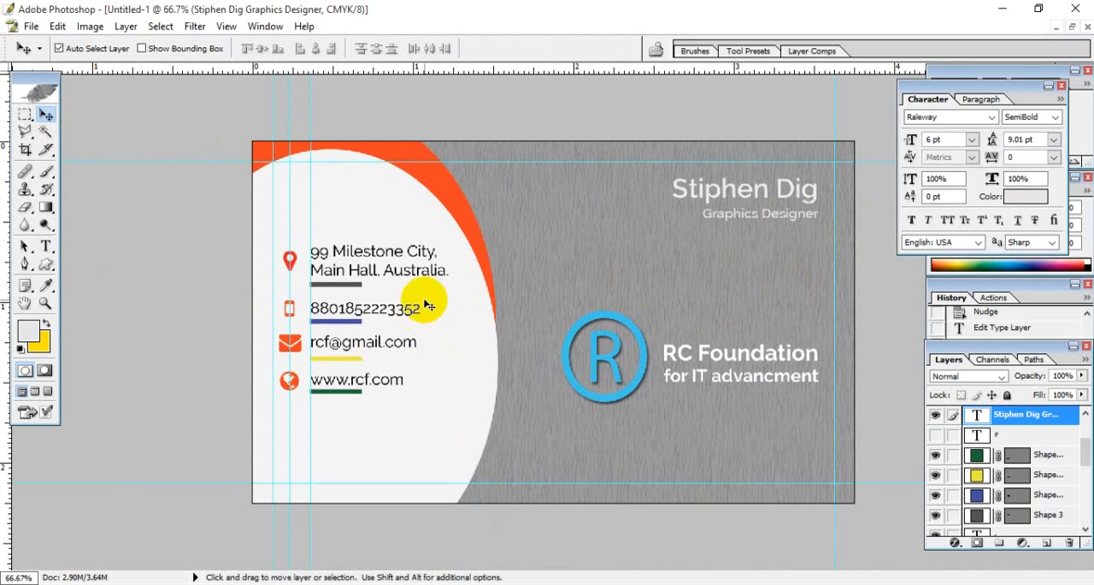
left_click_drag(291, 96, 288, 75)
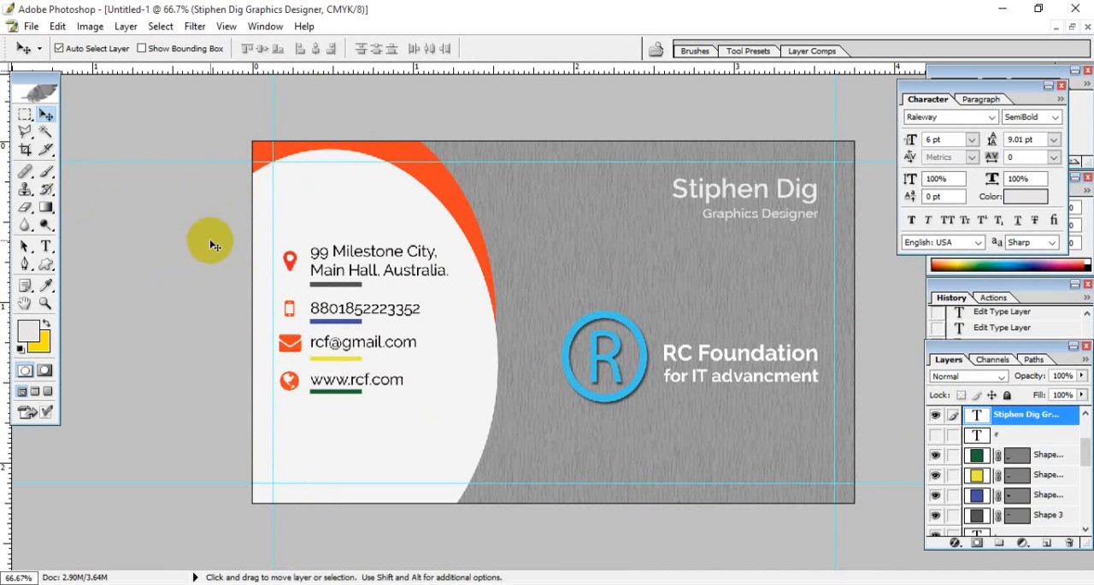
- Start saving a copy of the card in JPEG format
left_click(30, 26)
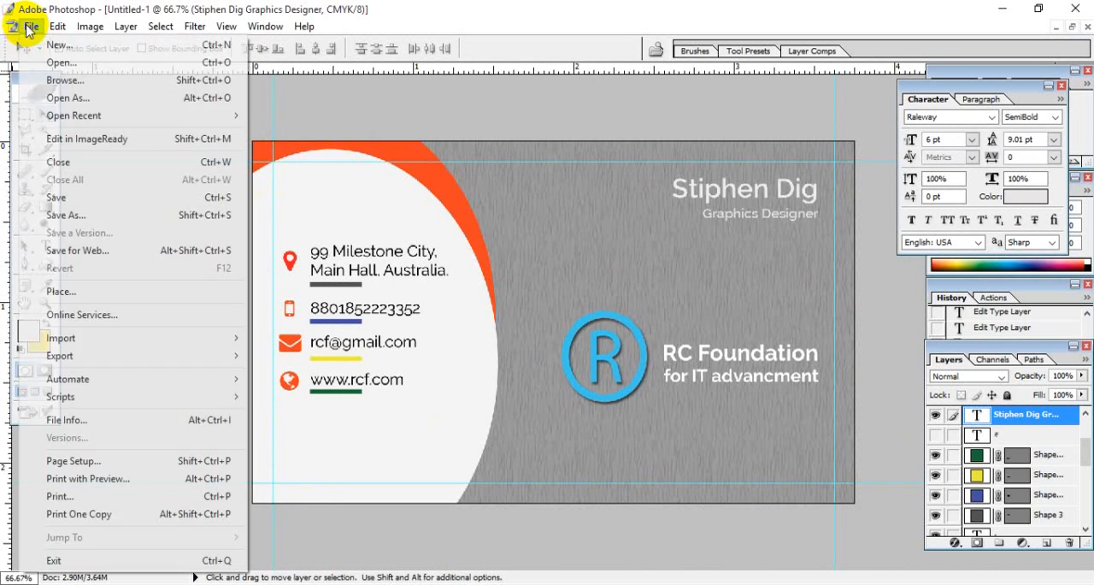
left_click(84, 218)
left_click(305, 379)
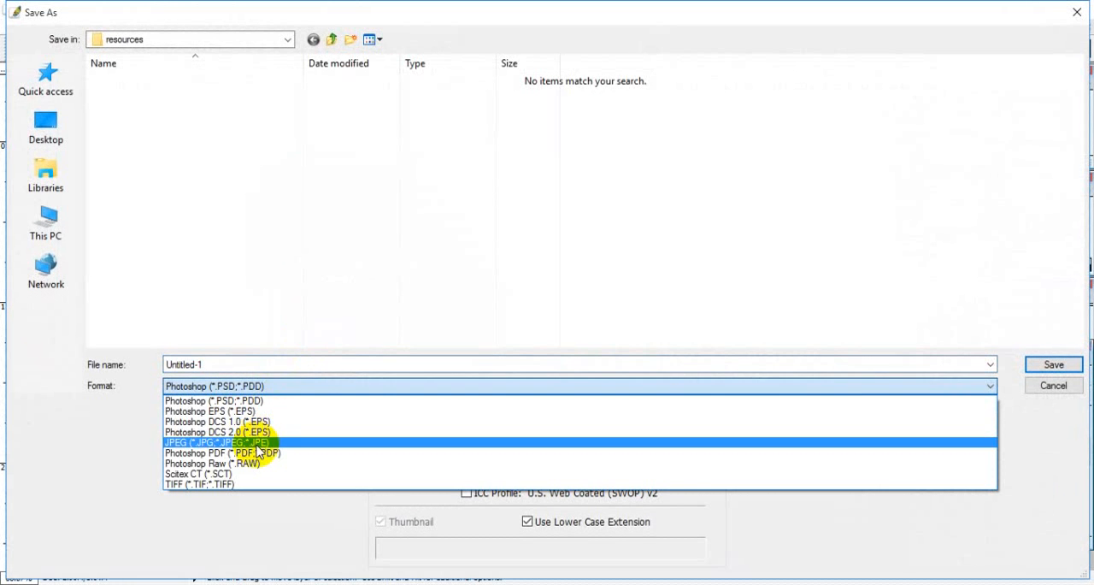
left_click(257, 451)
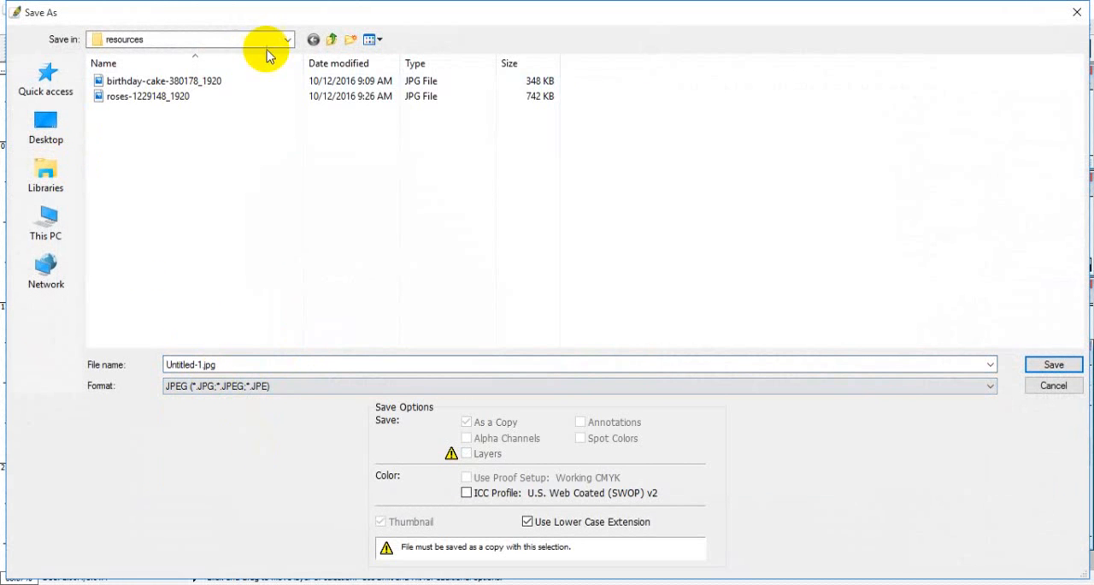
- Save the JPEG as Project of Visiting Card in the desktop folder Graphics Design live class for ITSGD02 part 08
left_click(331, 40)
left_click(330, 41)
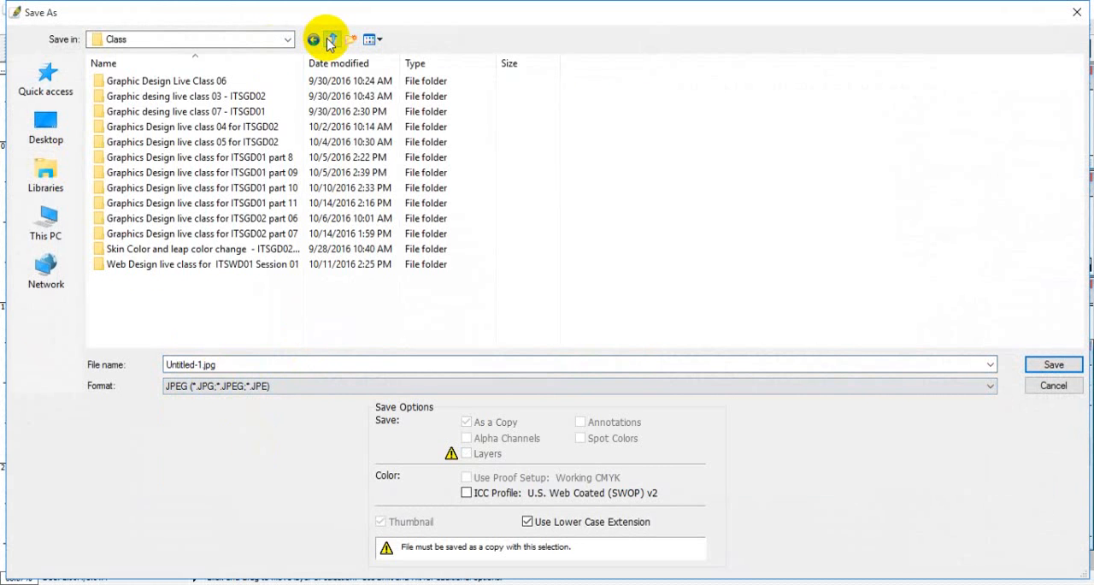
left_click(330, 40)
double_click(206, 119)
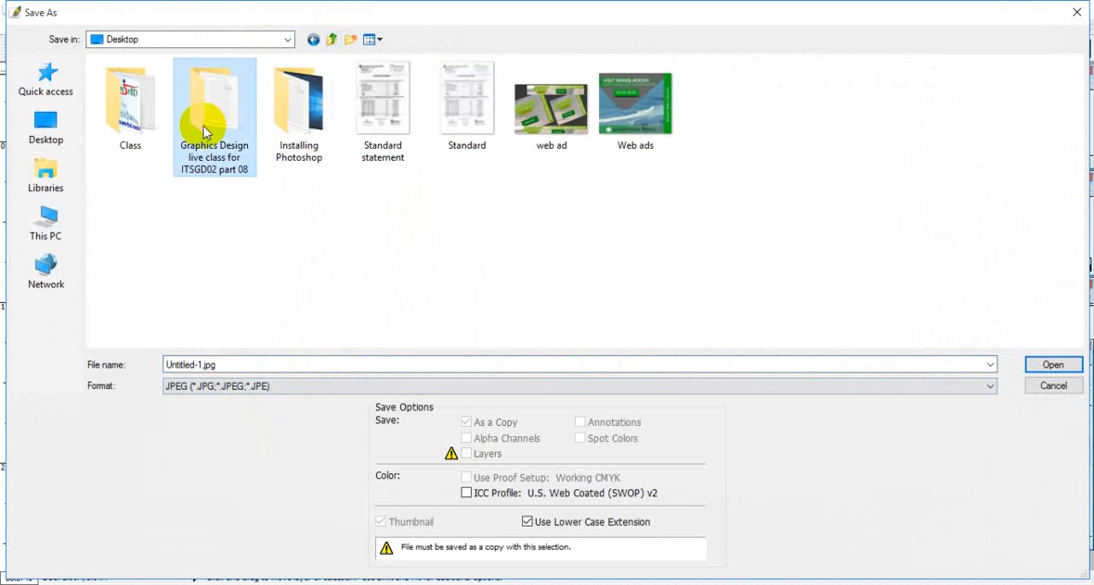
double_click(130, 82)
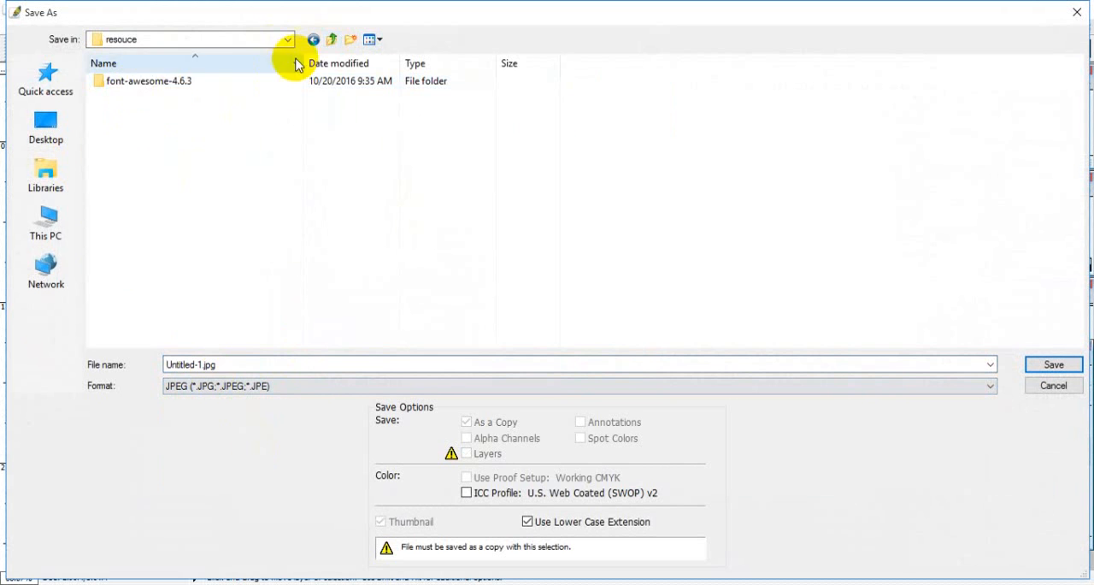
left_click(330, 41)
double_click(203, 364)
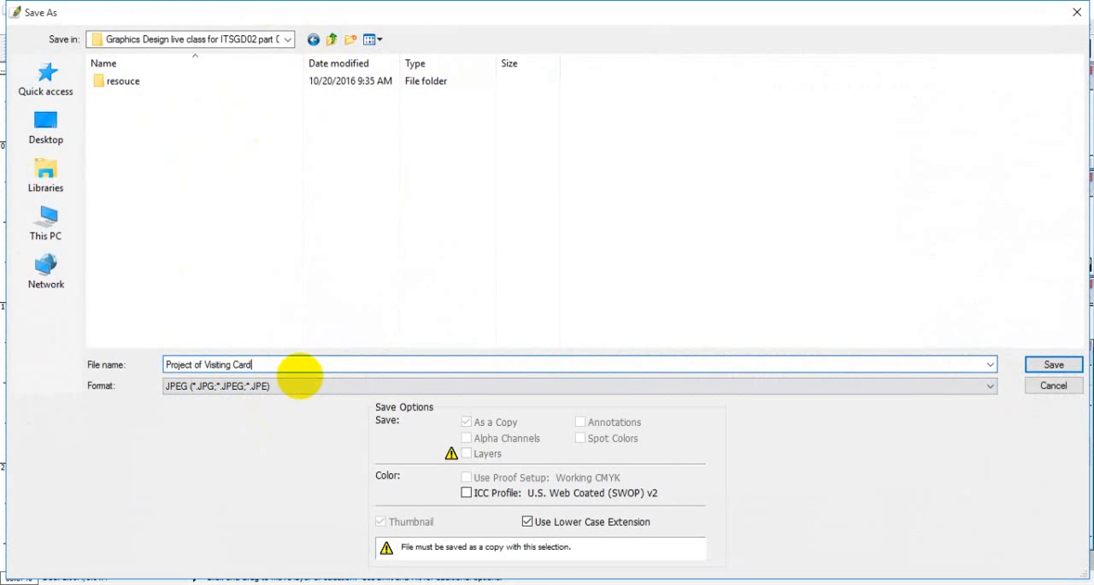
key("Return")
key("Return")
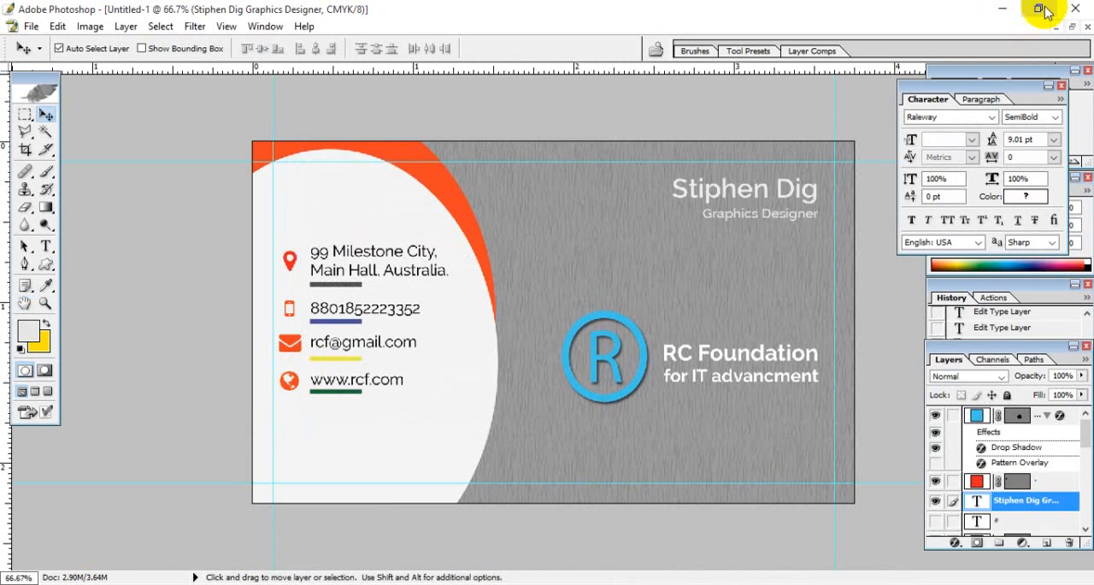
- Close the Todo list in Notepad with its changes saved, and clear the remaining windows to reach the desktop
left_click(1002, 10)
left_click(640, 272)
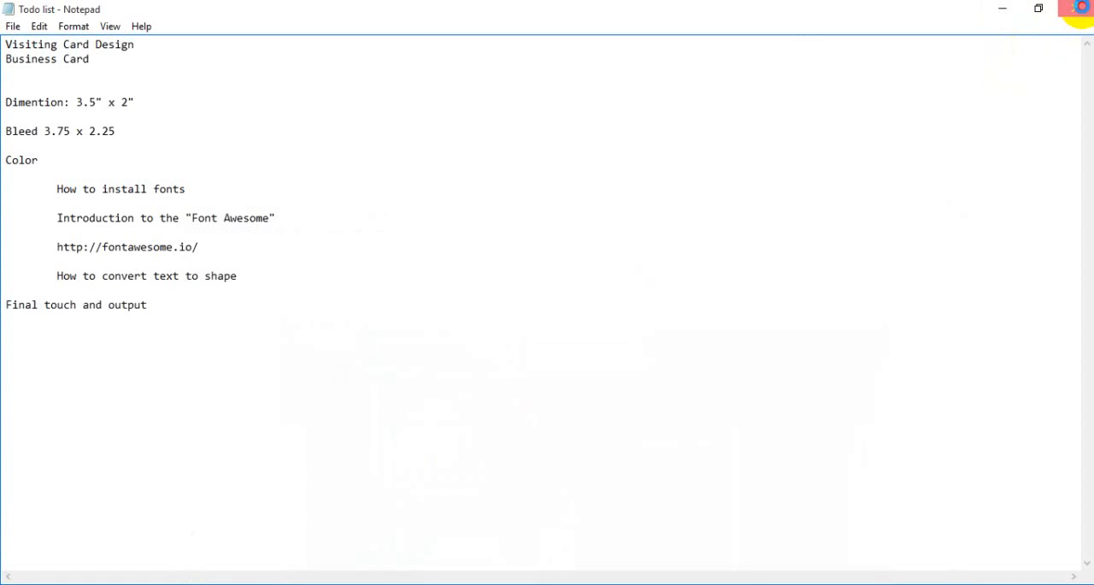
left_click(1079, 8)
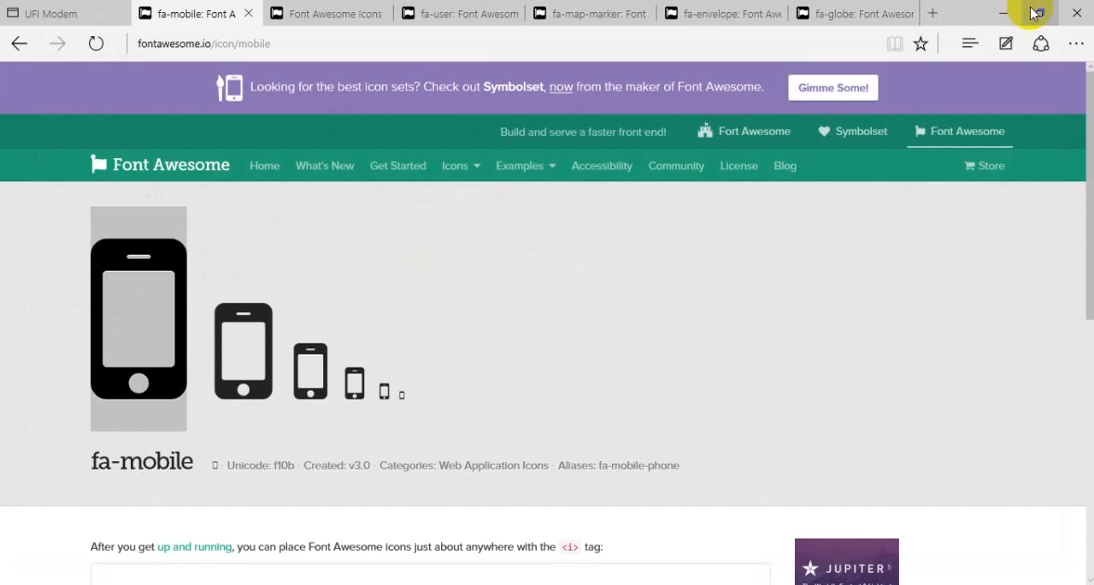
left_click(994, 14)
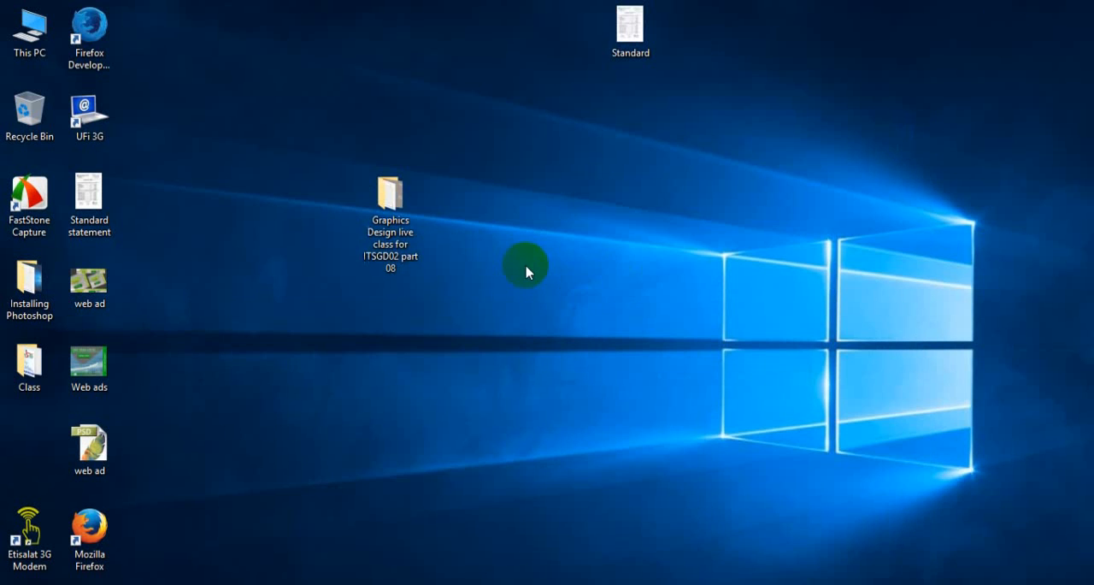
- Examine the exported Project of Visiting Card image from the ITSGD02 part 08 folder in Photos
double_click(390, 195)
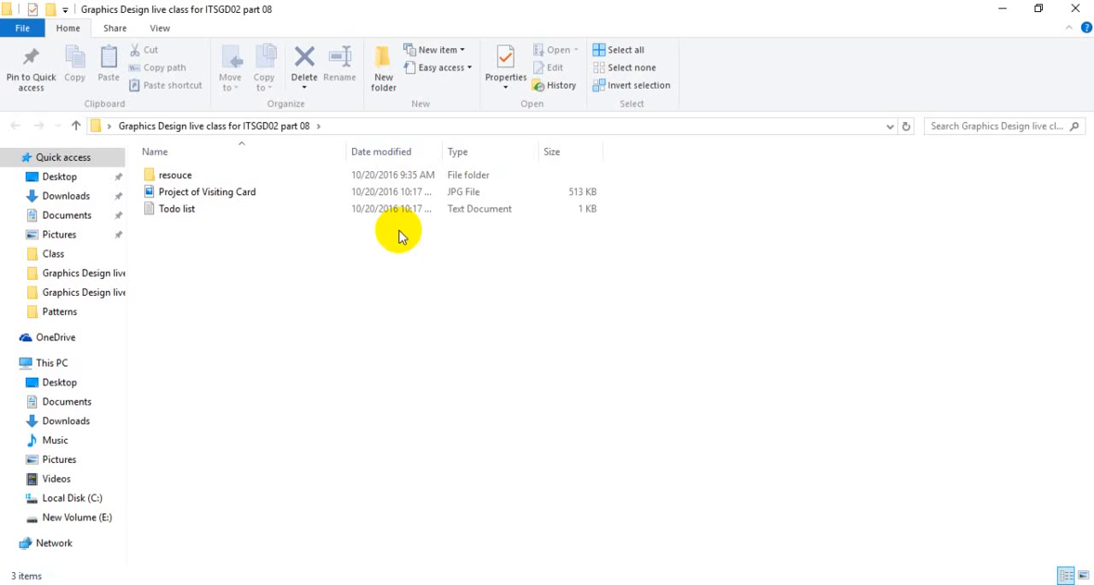
double_click(176, 192)
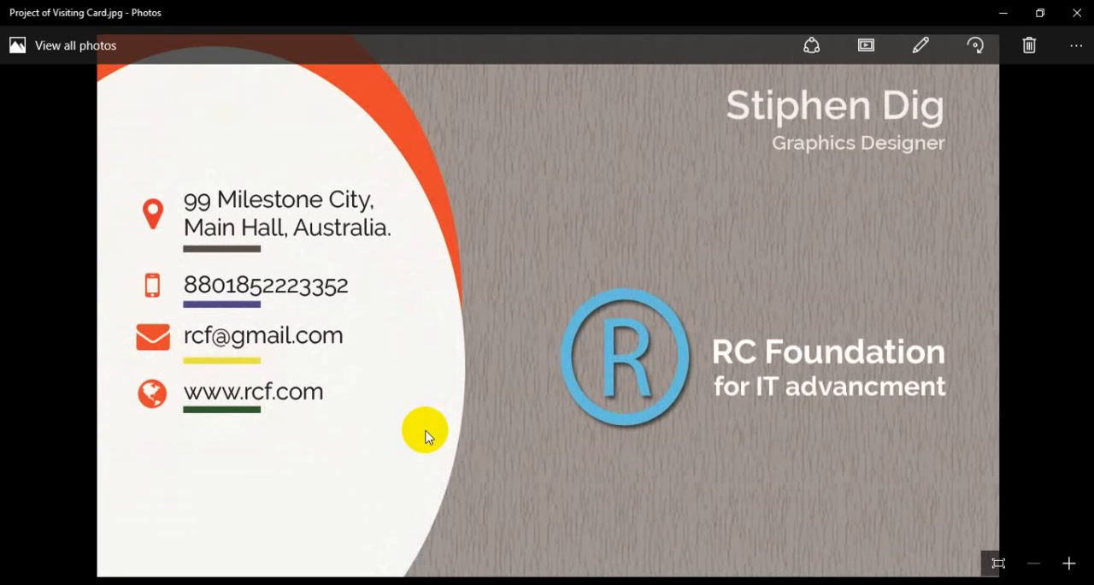
left_click(1076, 13)
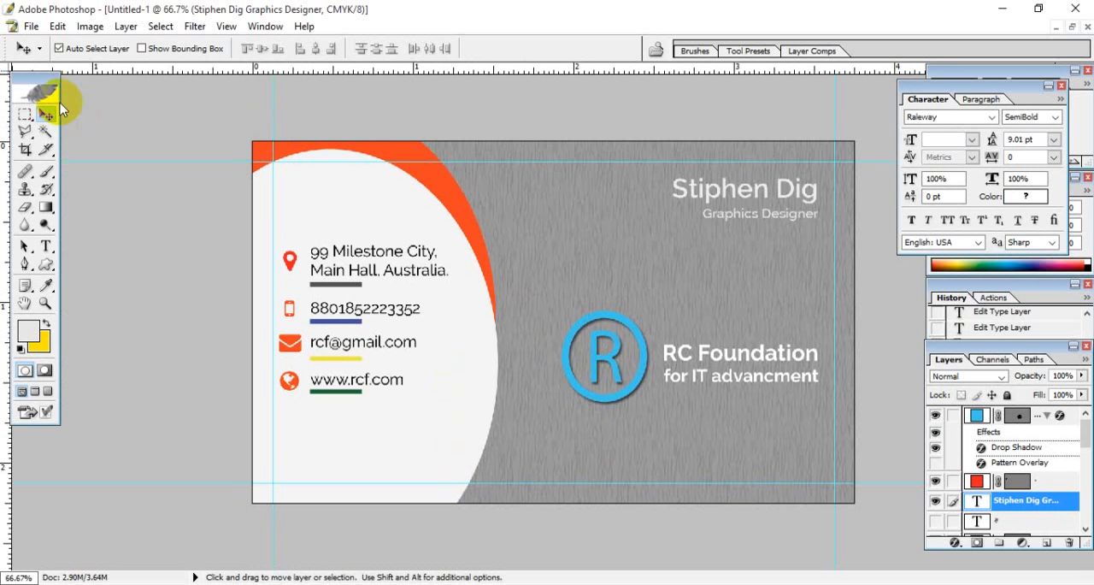
- Back in Photoshop, save the layered card in Photoshop format as PSD, keeping maximum compatibility
left_click(31, 27)
left_click(171, 216)
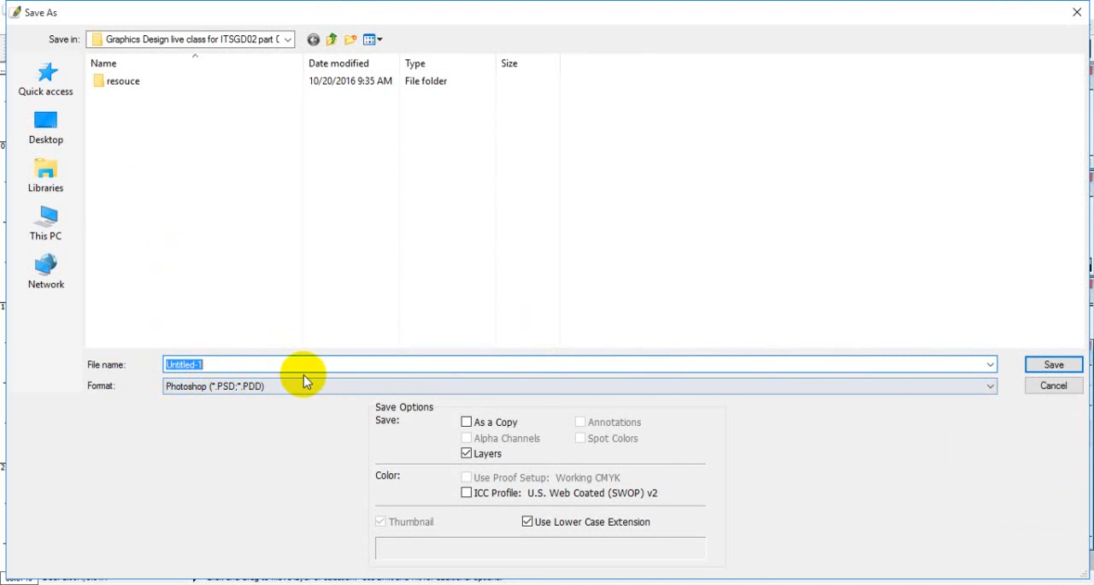
type("PSD")
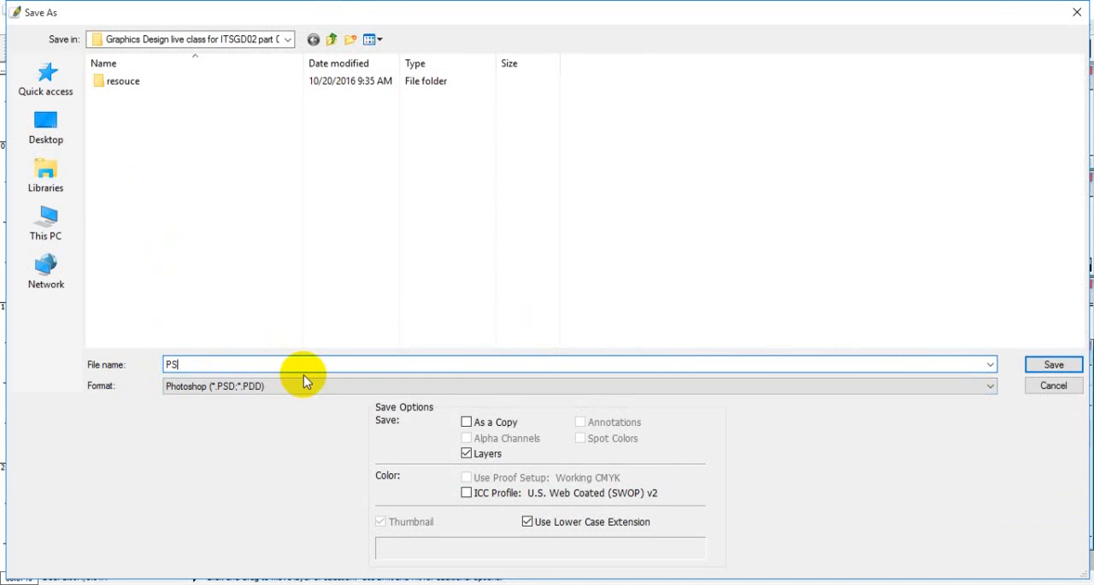
left_click(1053, 365)
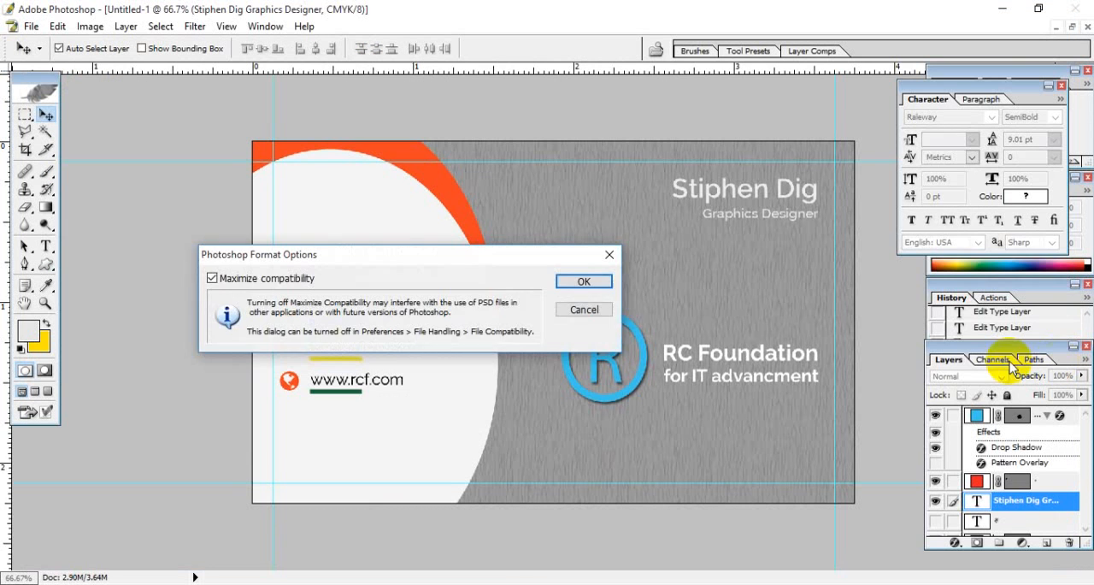
left_click(590, 245)
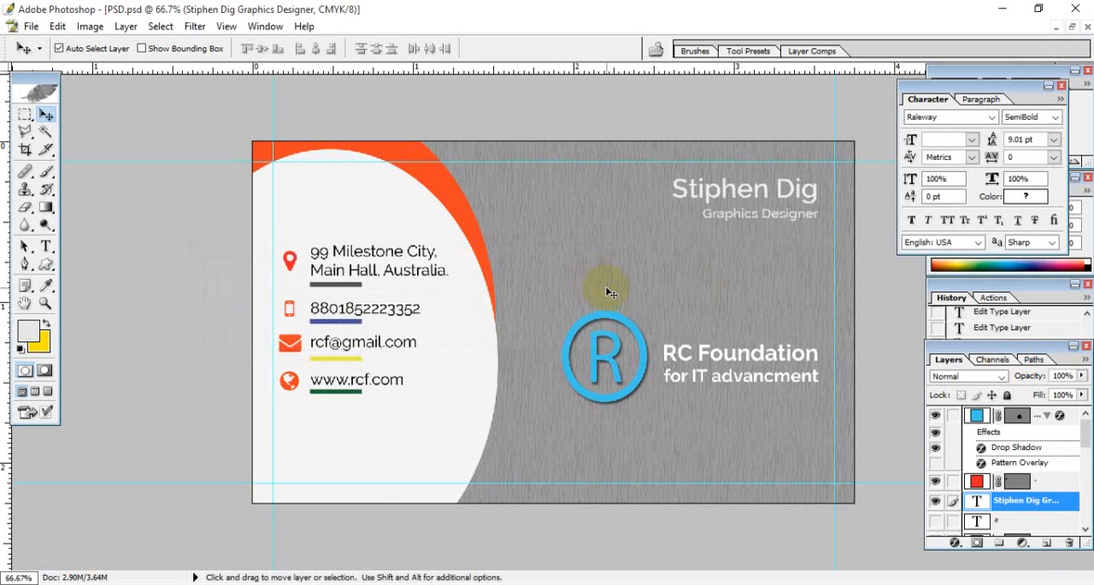
- Switch to the project folder in File Explorer and open the Todo list in a maximized Notepad window
left_click(507, 584)
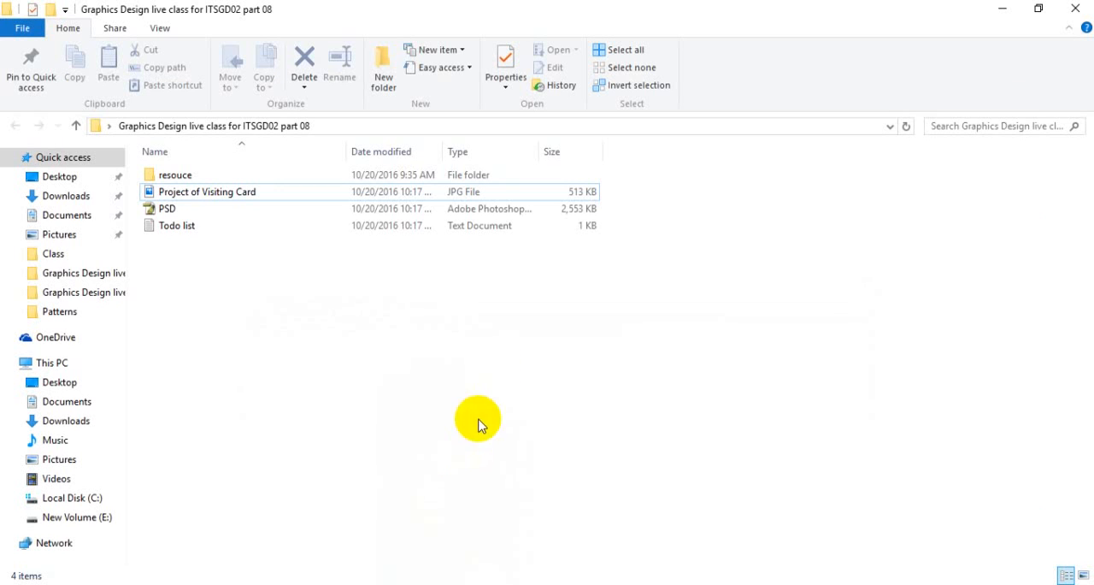
left_click(274, 305)
double_click(177, 224)
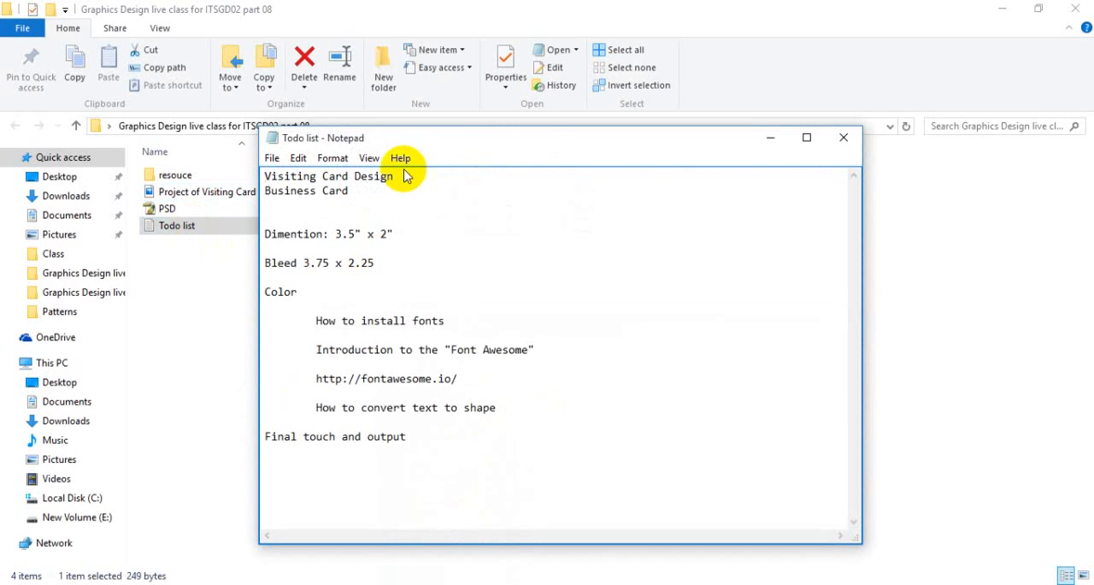
left_click(483, 143)
double_click(483, 144)
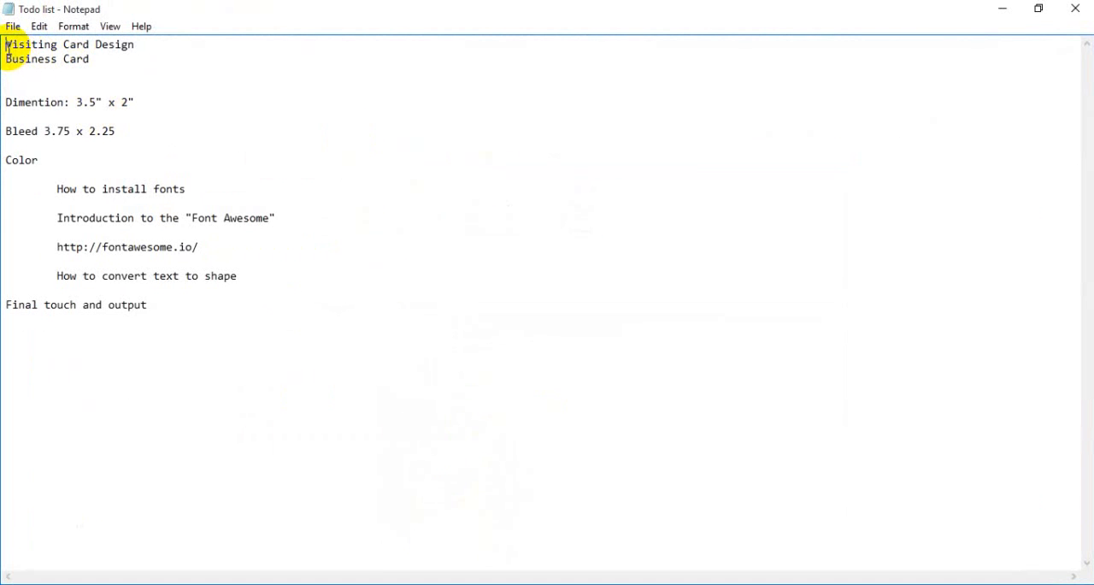
- Review the card design title, dimension and bleed entries in the Todo list
left_click_drag(7, 47, 154, 43)
left_click(174, 56)
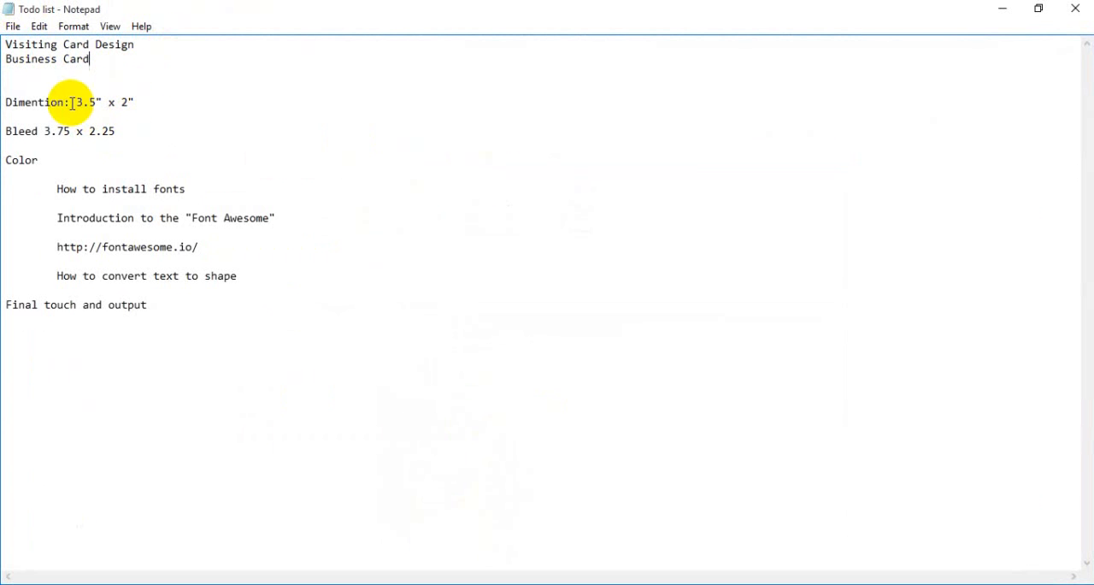
left_click_drag(73, 102, 200, 98)
left_click(227, 131)
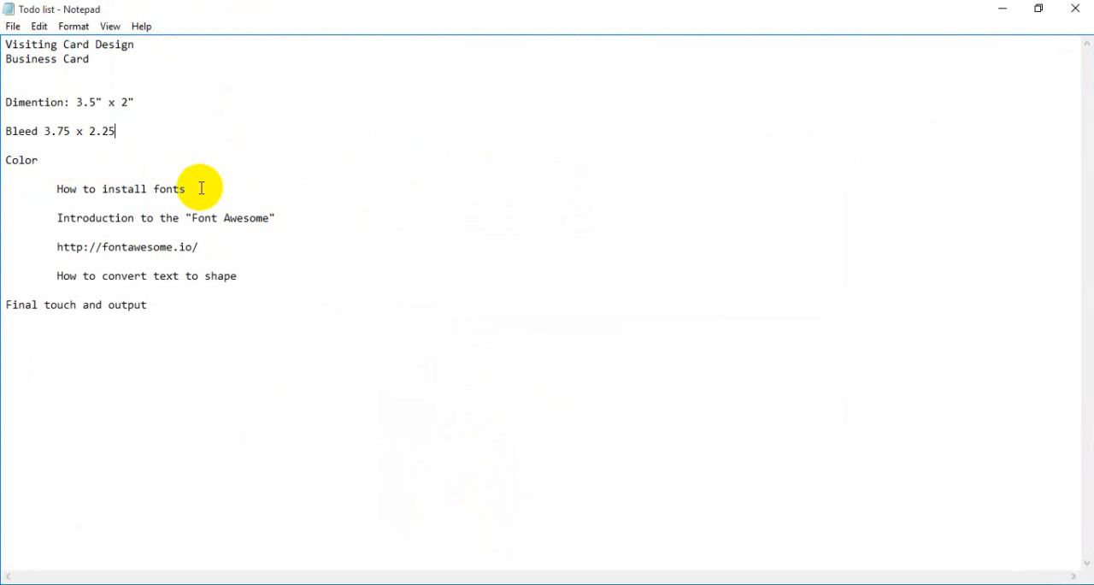
- Review the Todo list's entries on installing fonts, Font Awesome, converting text to shape, and final output
left_click_drag(196, 189, 95, 189)
left_click_drag(269, 218, 198, 216)
left_click(224, 219)
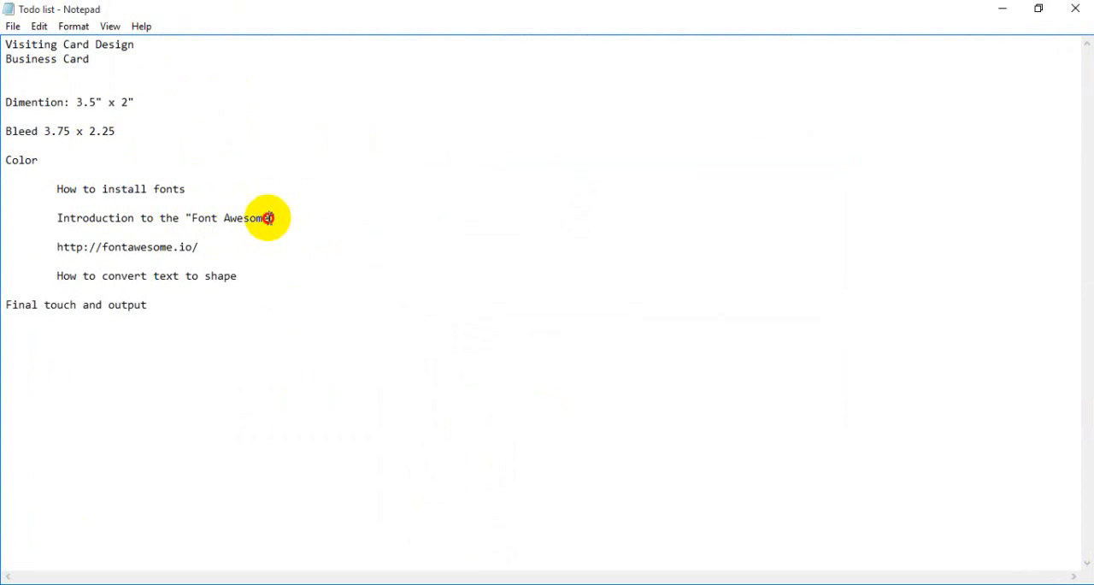
left_click_drag(269, 217, 191, 218)
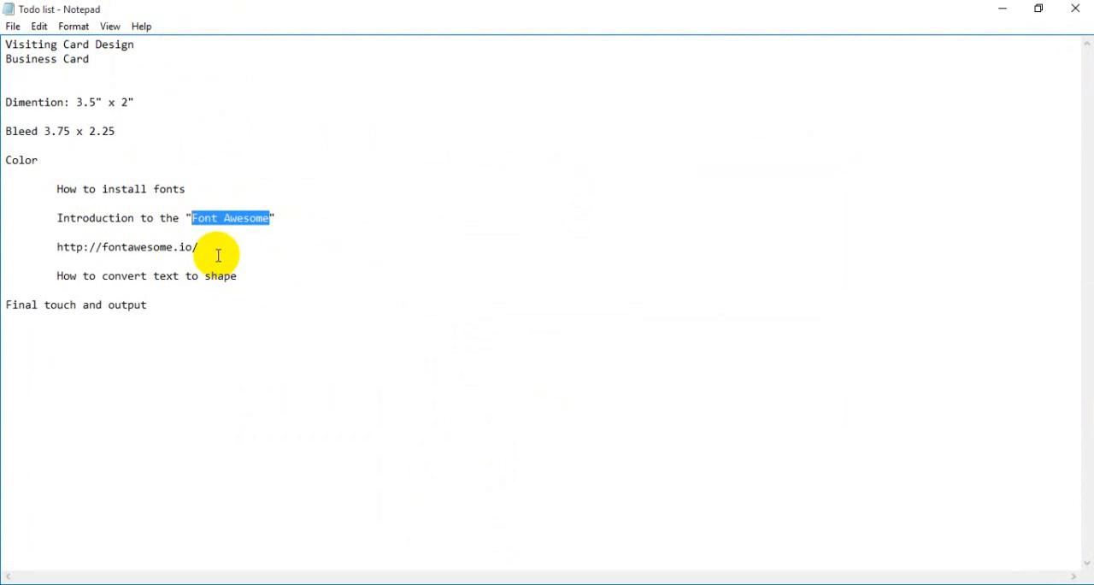
left_click(217, 254)
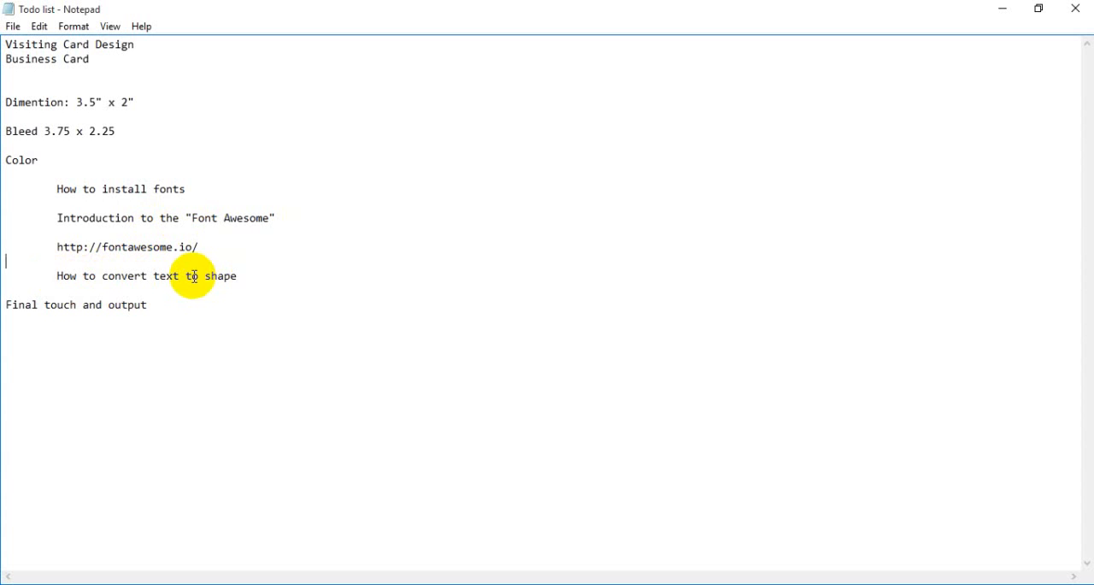
left_click_drag(237, 275, 210, 275)
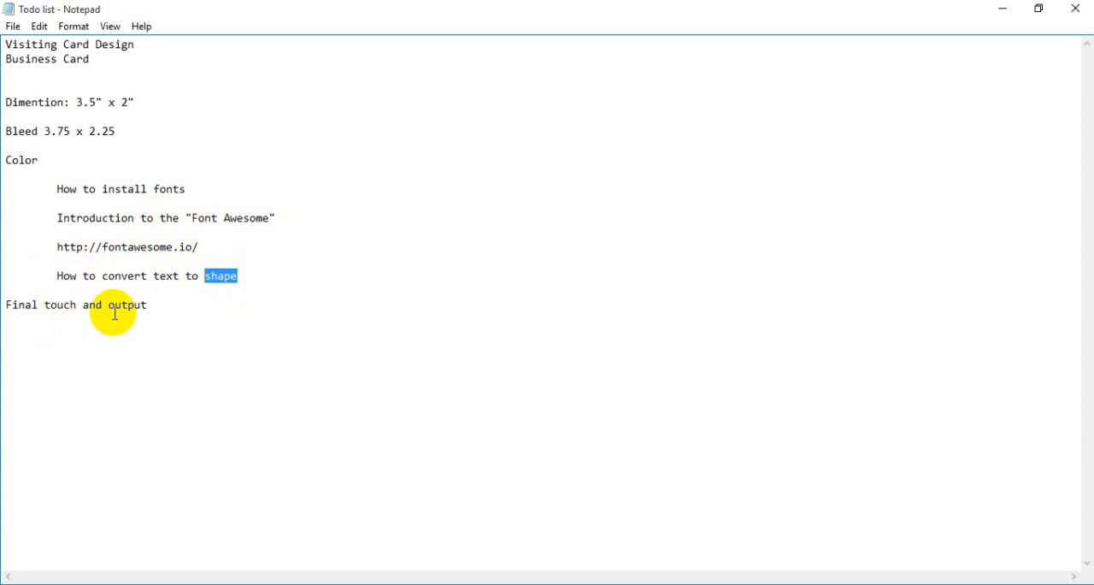
left_click(153, 310)
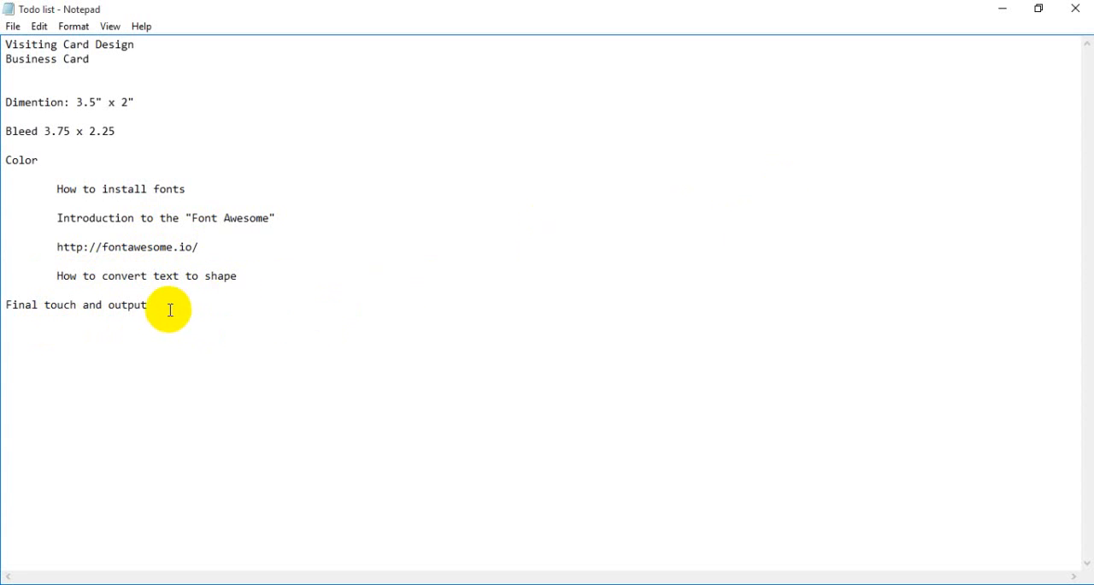
left_click_drag(169, 309, 6, 43)
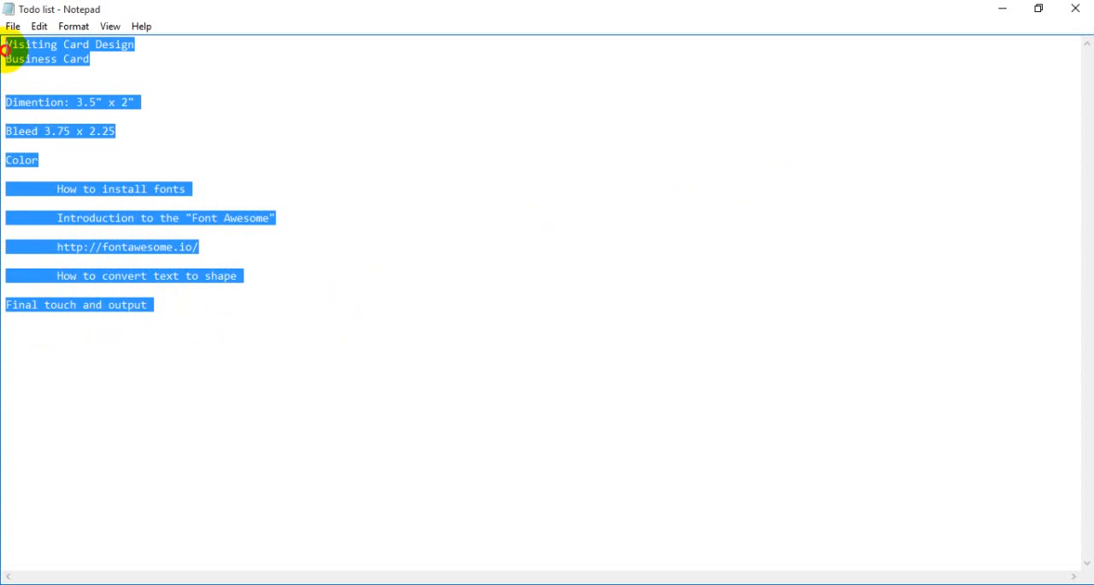
left_click(182, 309)
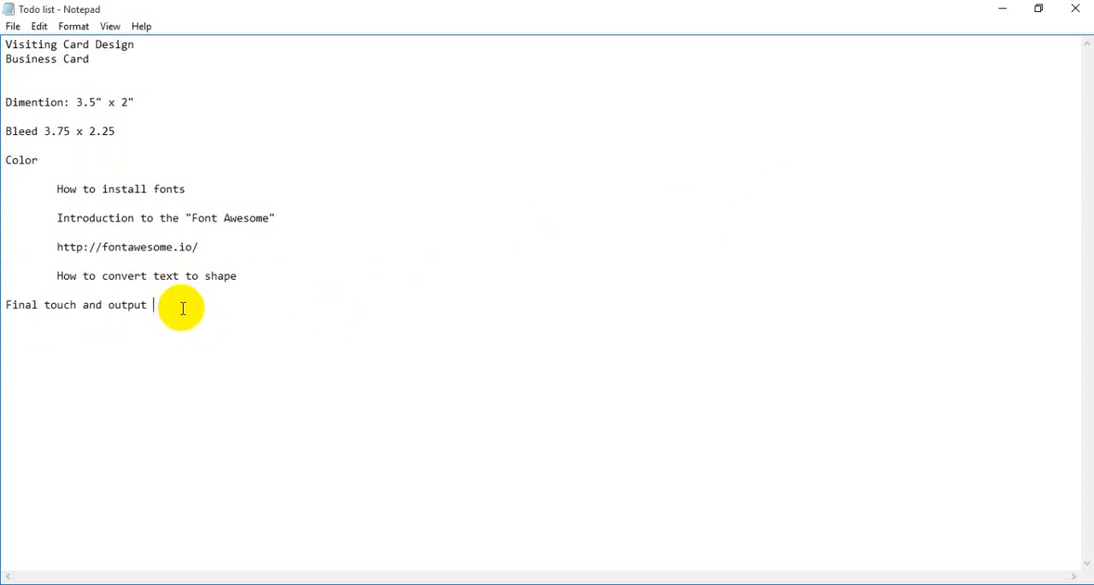